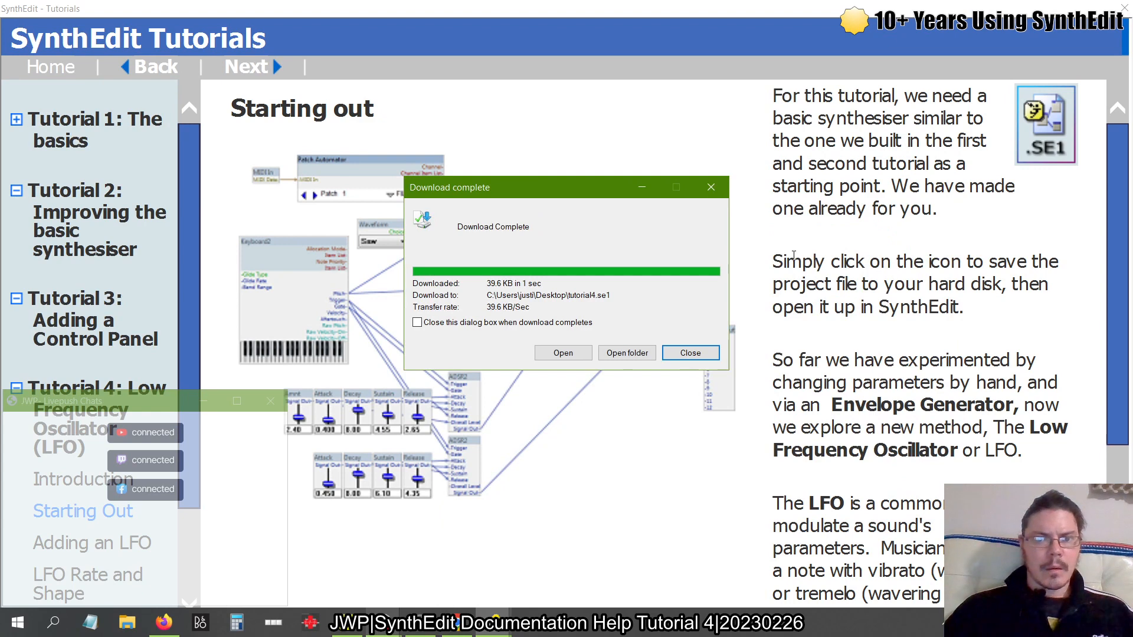
# Leave the tutorial page, switch to SynthEdit and open tutorial4.se1 from the Desktop, replacing the Patch Automator with the local version
pyautogui.click(632, 356)
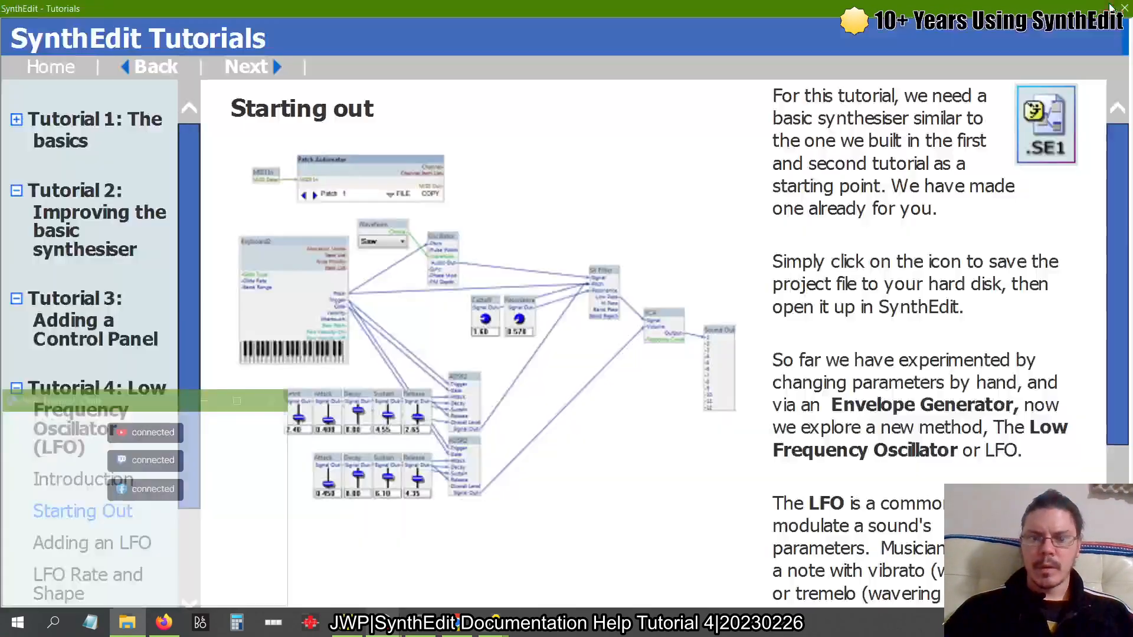
pyautogui.click(1113, 8)
pyautogui.click(394, 633)
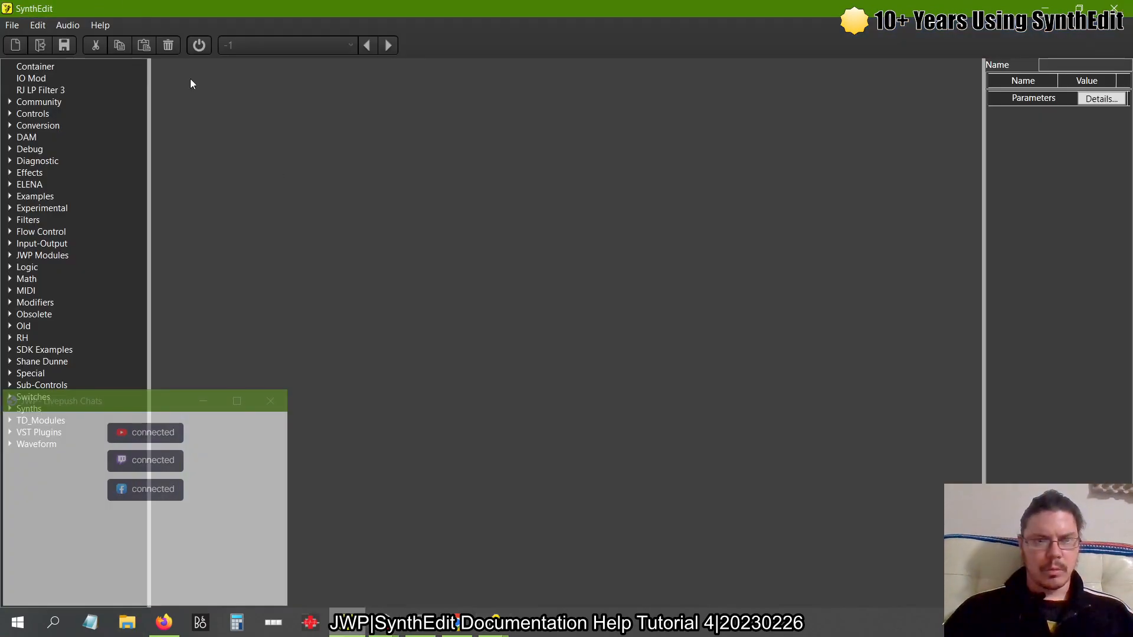
pyautogui.click(18, 26)
pyautogui.click(38, 59)
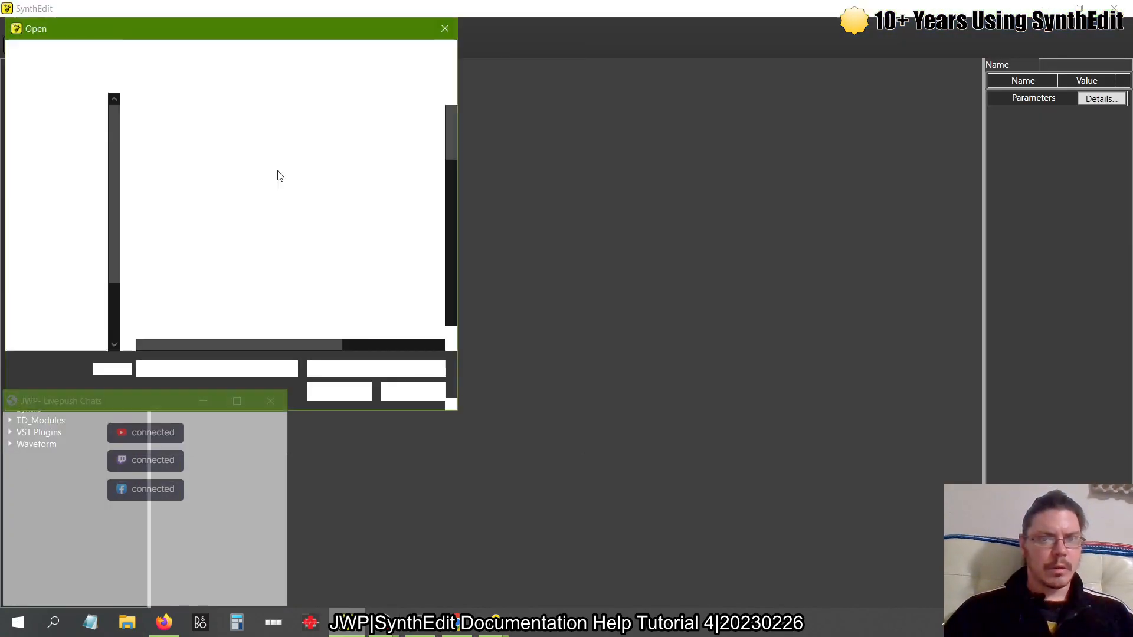
pyautogui.click(60, 202)
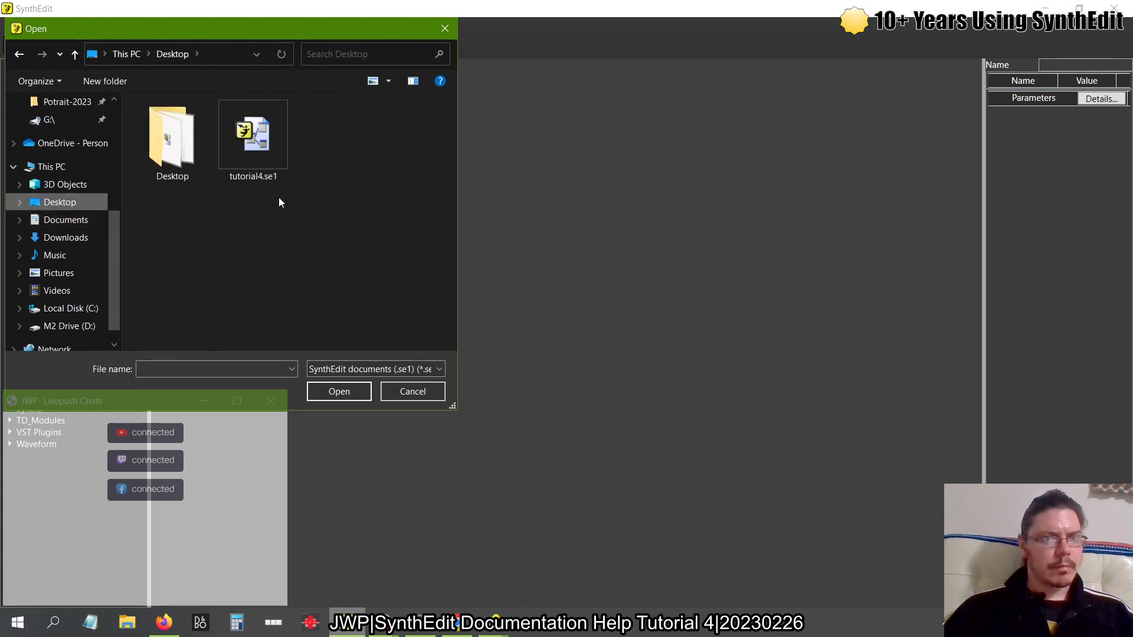
pyautogui.click(264, 160)
pyautogui.click(348, 393)
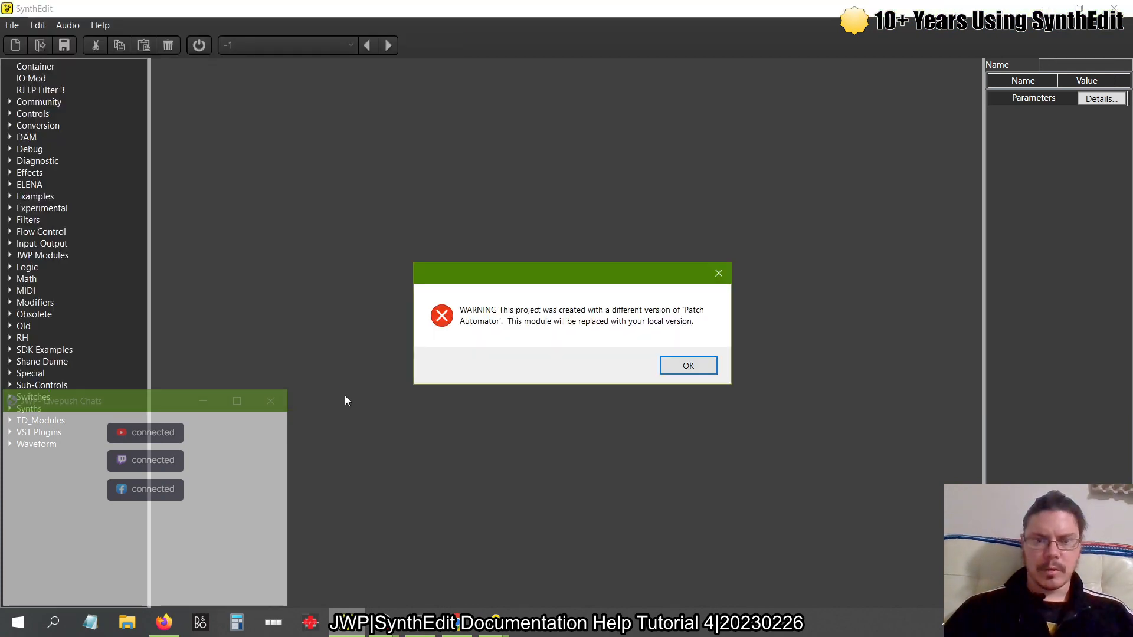
pyautogui.click(687, 366)
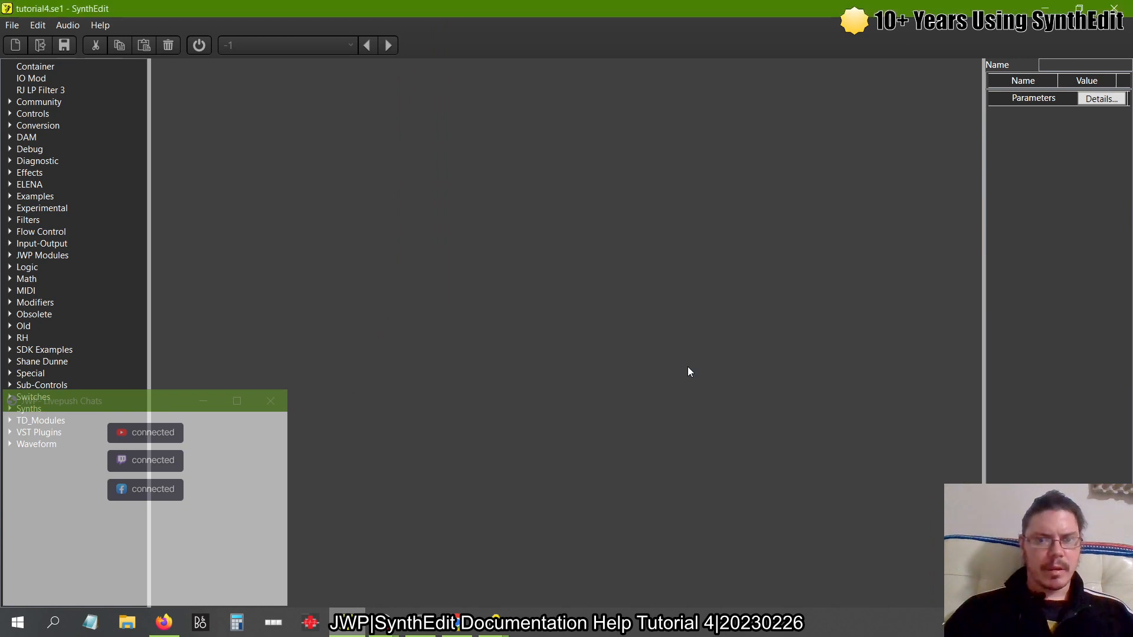
pyautogui.click(780, 75)
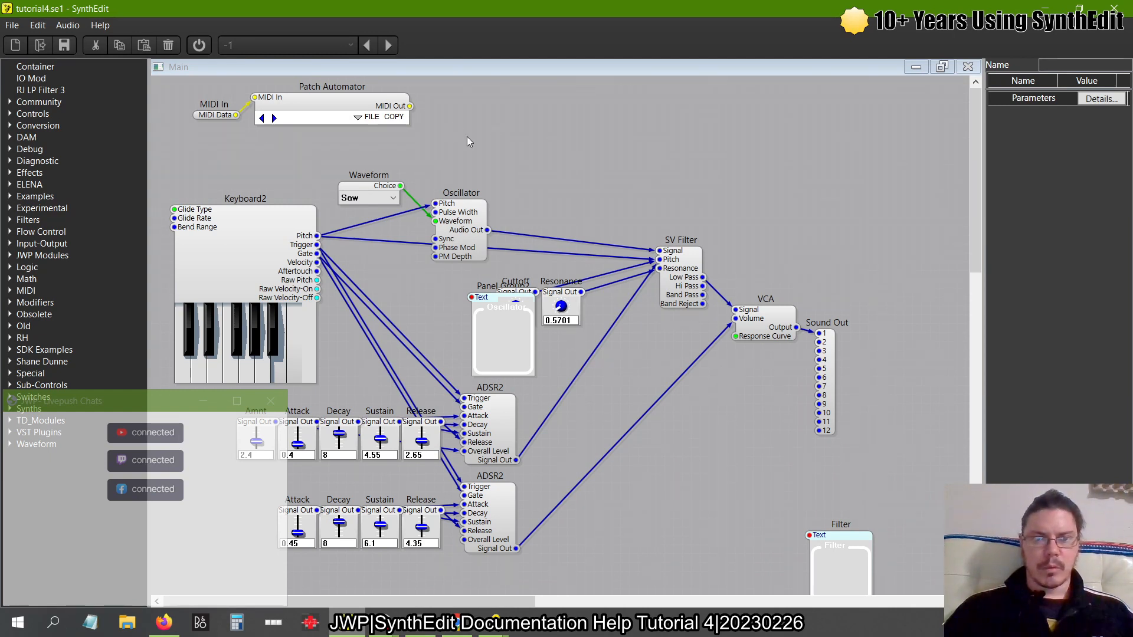
# Move the Patch Automator slightly right and down, and the Oscillator panel group to the empty area above the VCA
pyautogui.moveTo(358, 100); pyautogui.dragTo(380, 112)
pyautogui.click(518, 122)
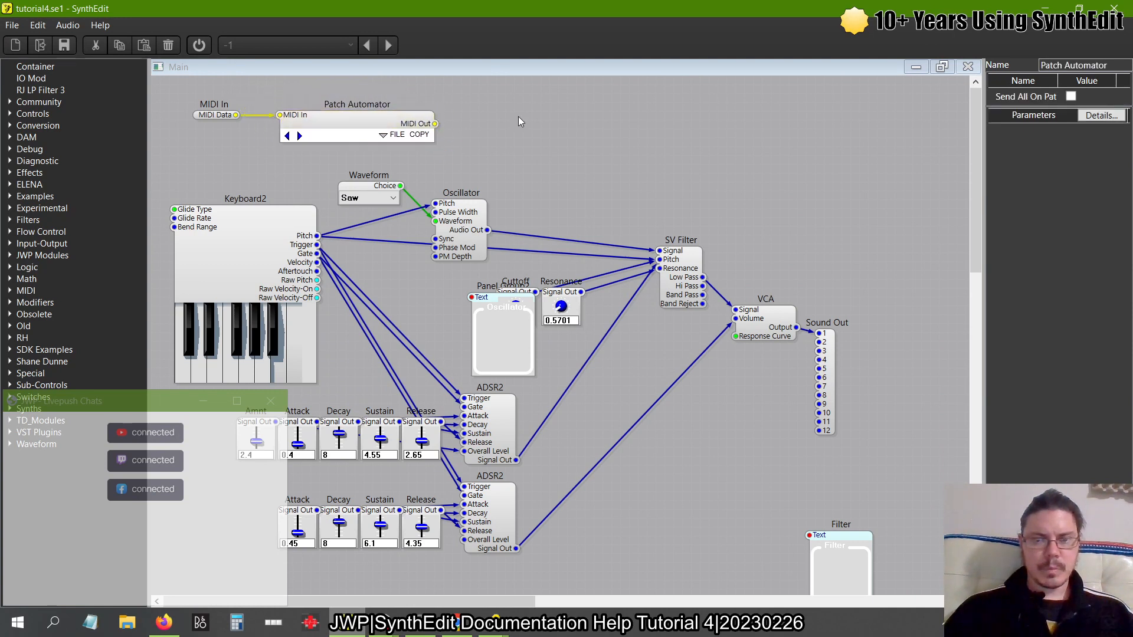
pyautogui.moveTo(502, 273); pyautogui.dragTo(841, 125)
# Open the tutorial4 synth's panel for editing and examine its control layout, then close it
pyautogui.rightClick(598, 184)
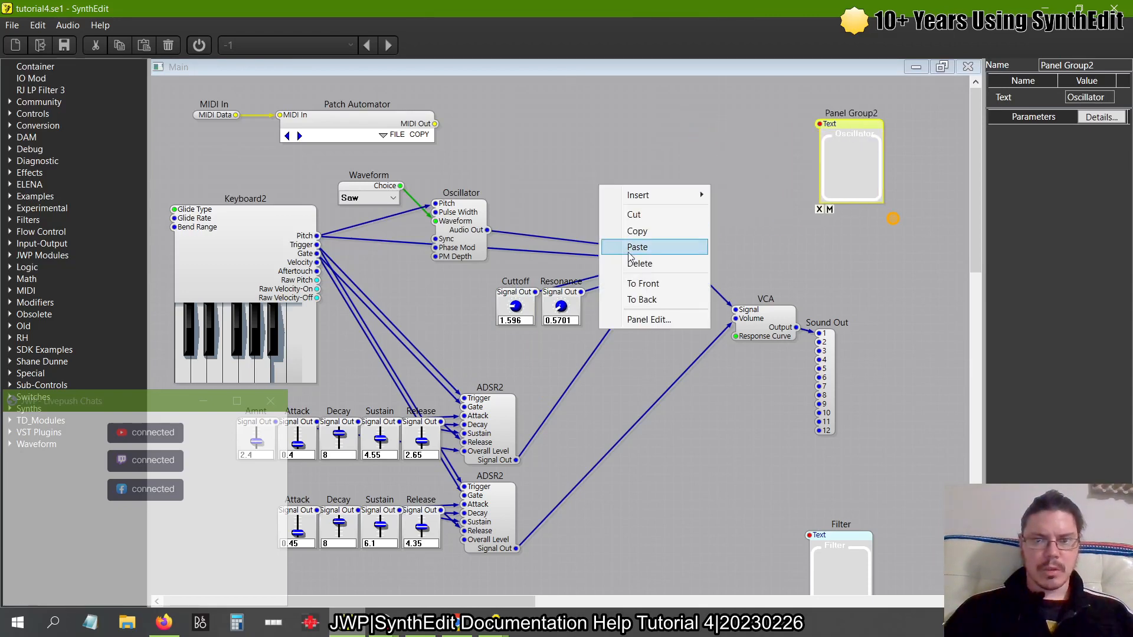
pyautogui.click(631, 330)
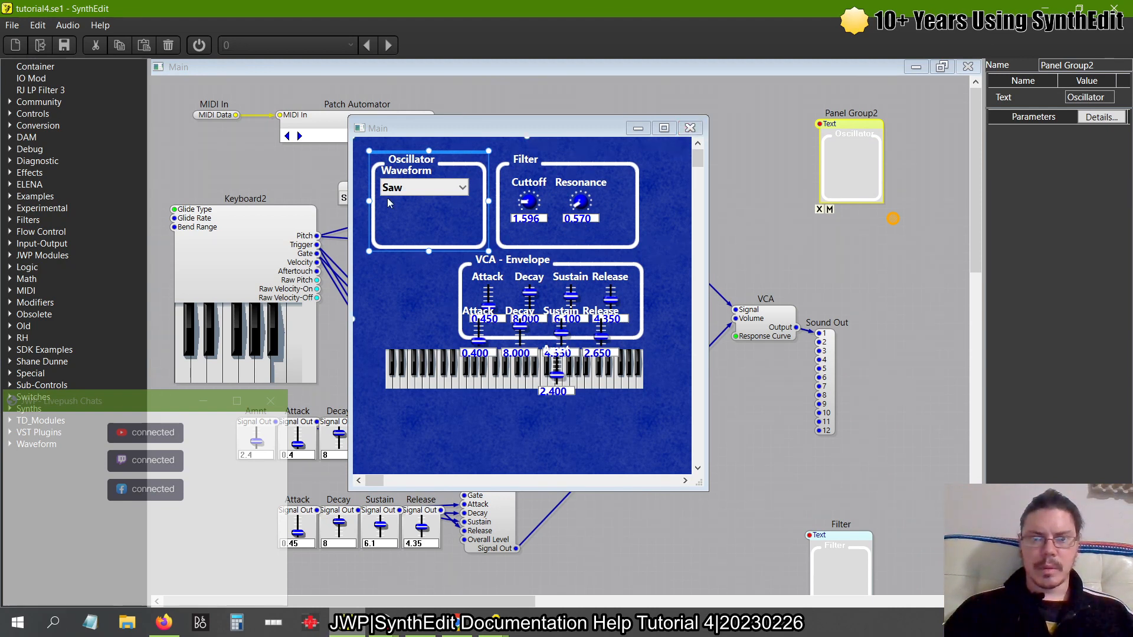
pyautogui.click(690, 129)
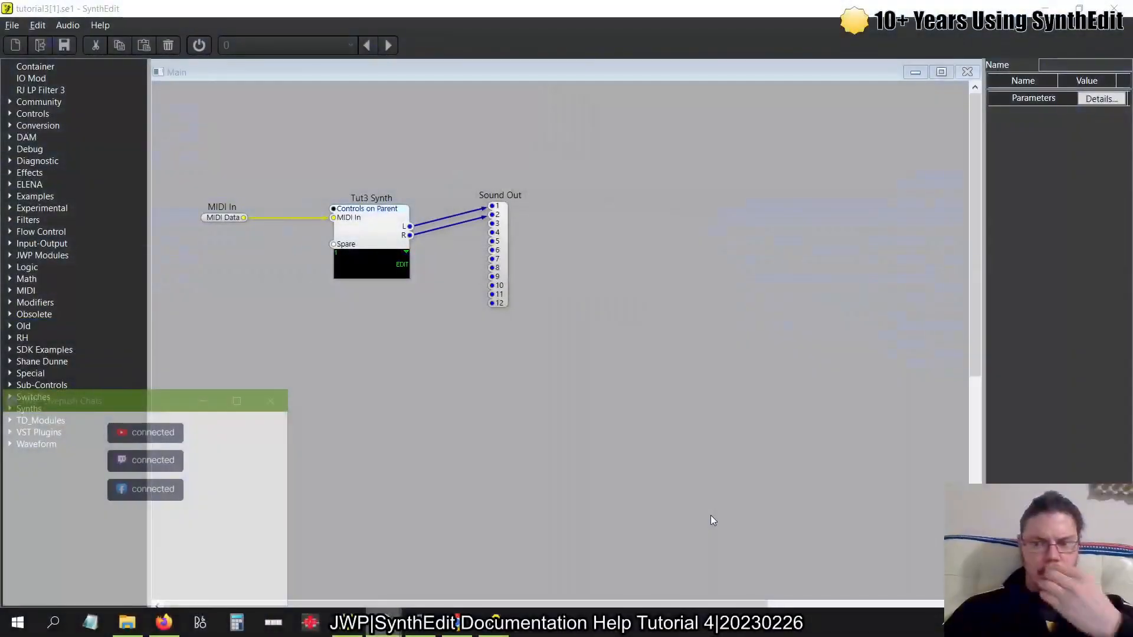
# Open the Tut3 Synth's panel in the tutorial3 project, examine its control layout and close it
pyautogui.rightClick(363, 230)
pyautogui.click(398, 364)
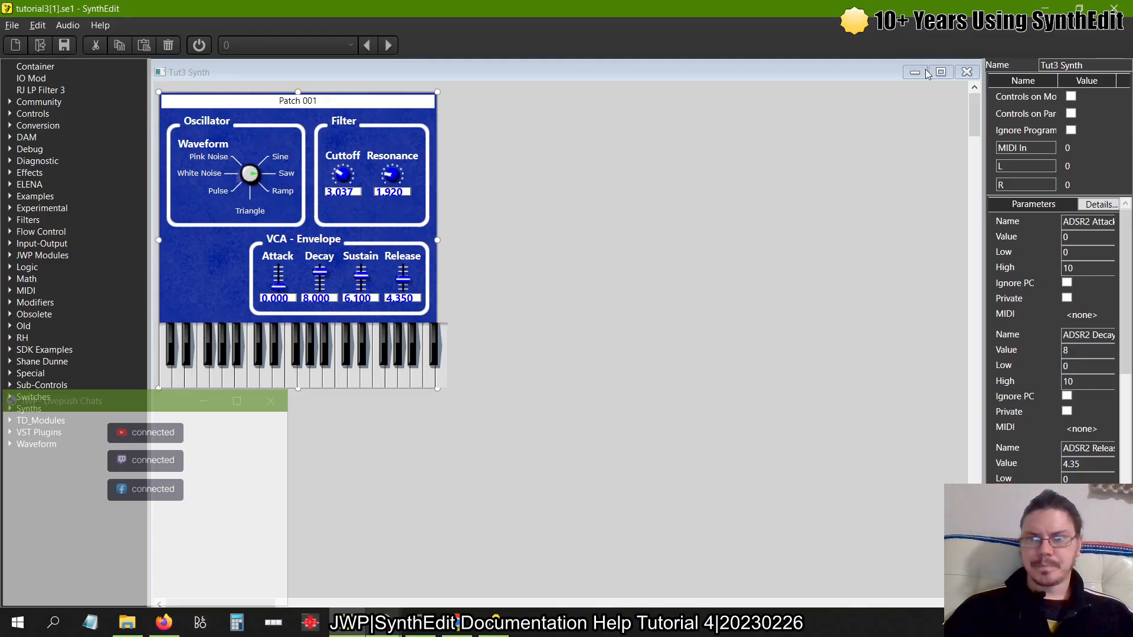
pyautogui.click(967, 71)
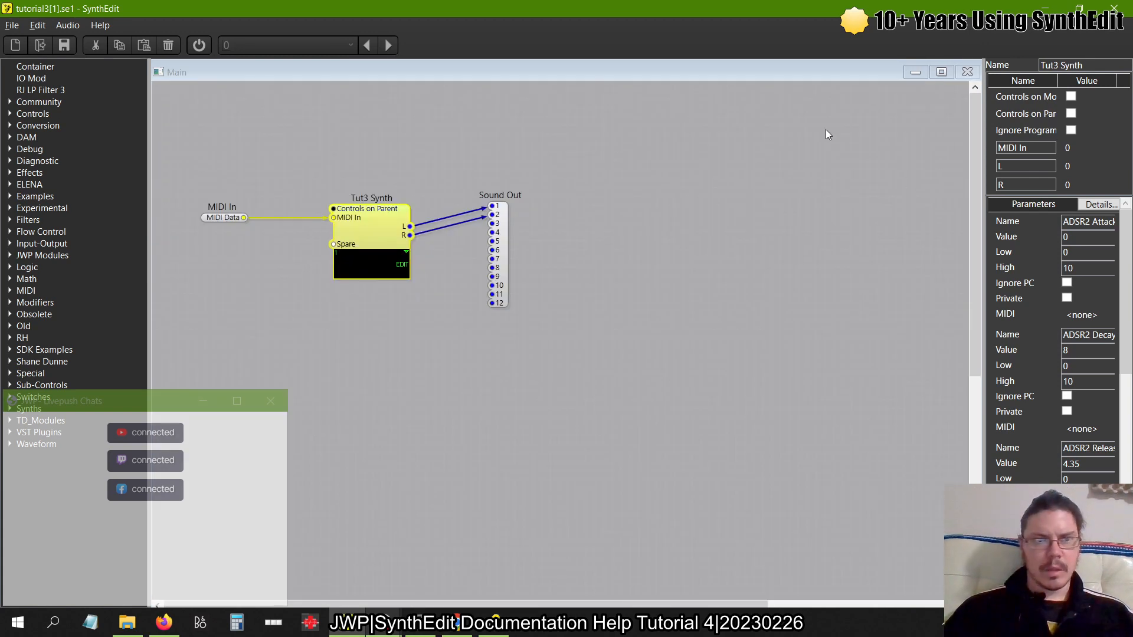
# Open tutorial4.se1 from the Desktop in a second SynthEdit window, replacing the Patch Automator with the local version
pyautogui.rightClick(344, 632)
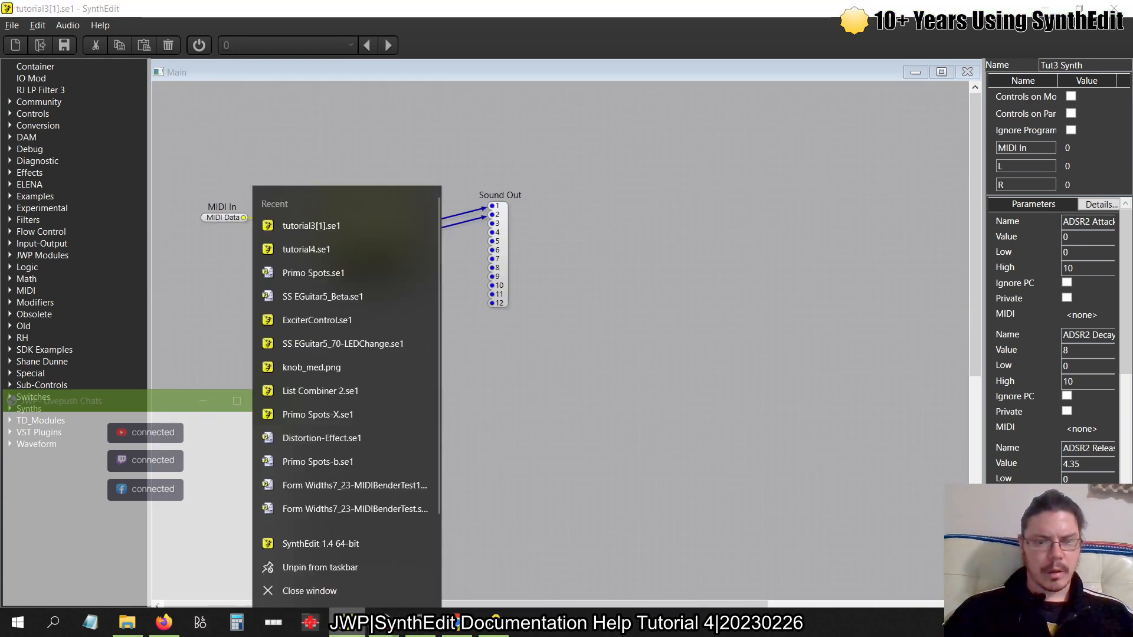
pyautogui.click(331, 548)
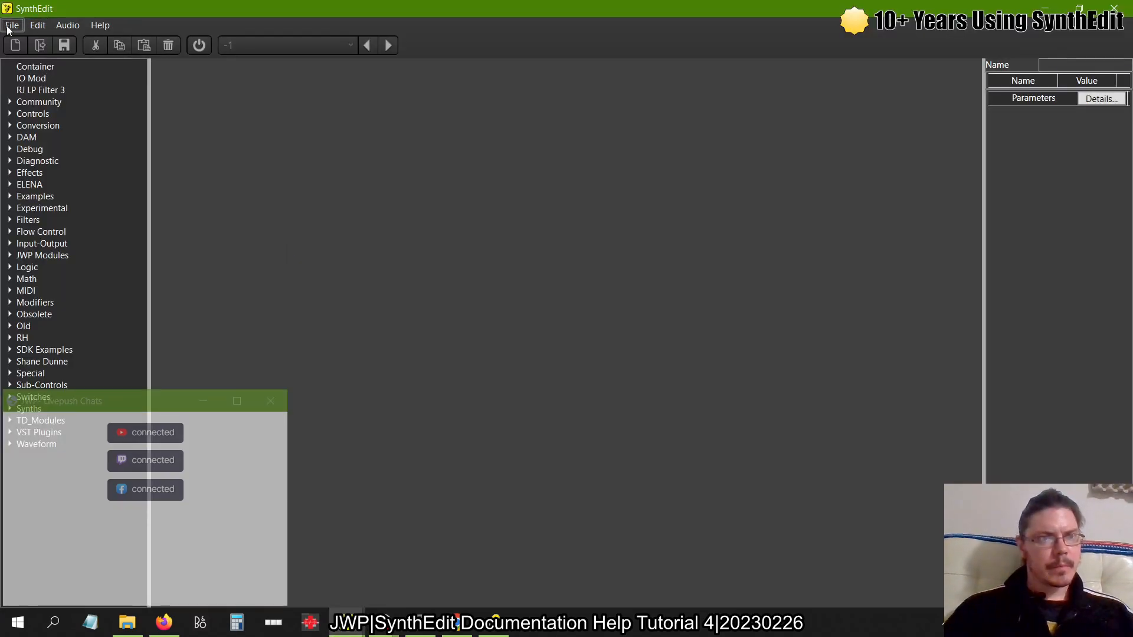
pyautogui.click(11, 25)
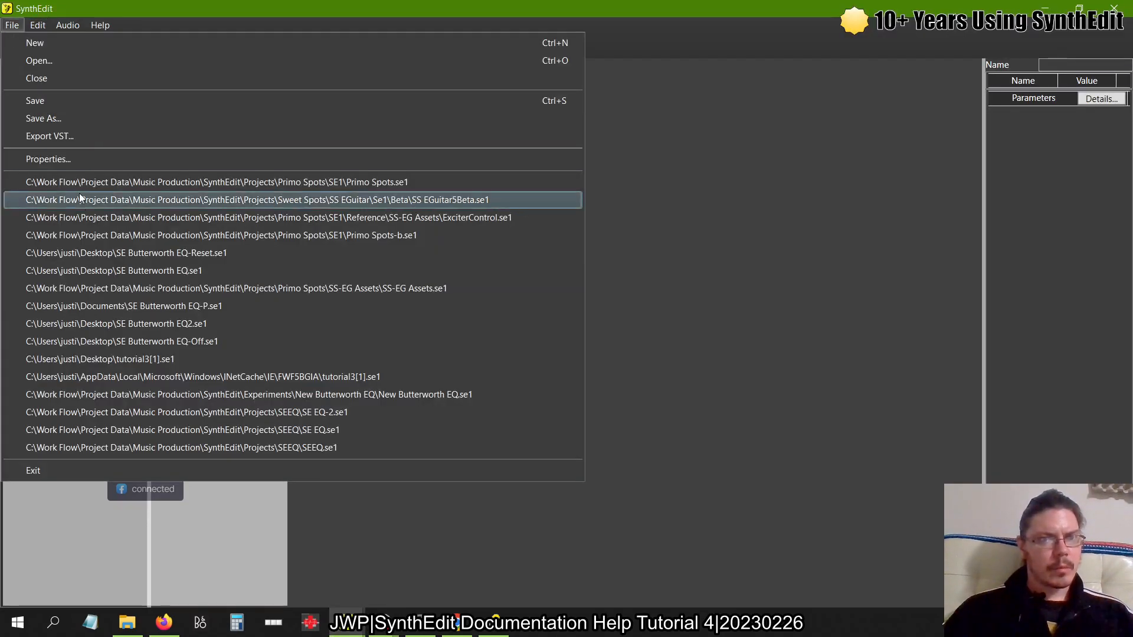
pyautogui.click(69, 59)
pyautogui.click(59, 202)
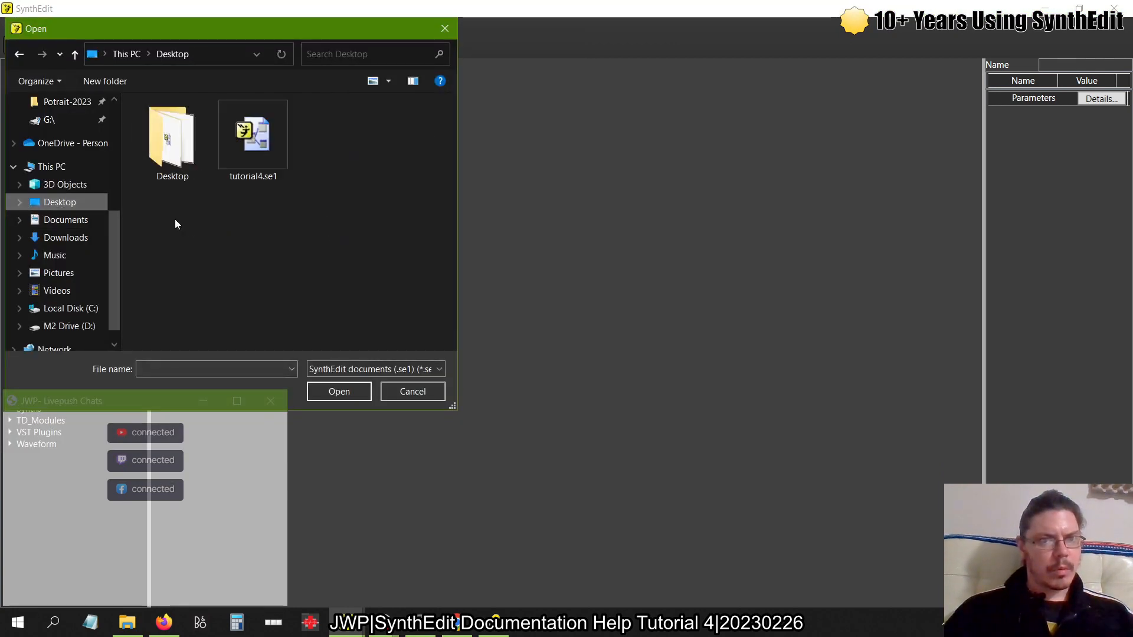
pyautogui.doubleClick(252, 134)
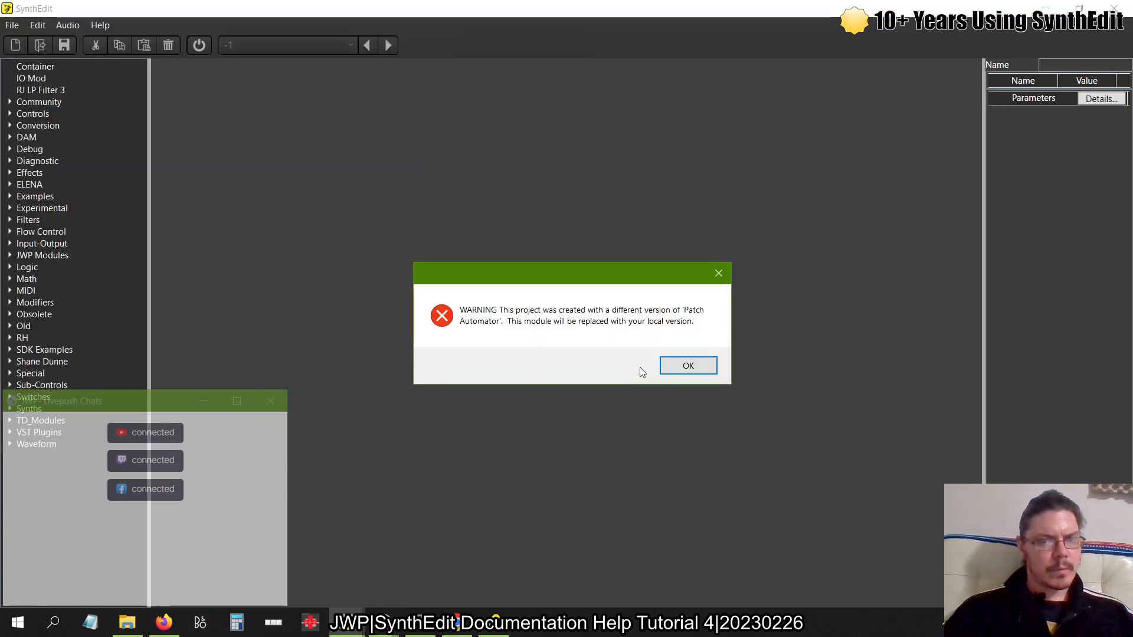
pyautogui.click(683, 365)
pyautogui.scroll(-3, 578, 218)
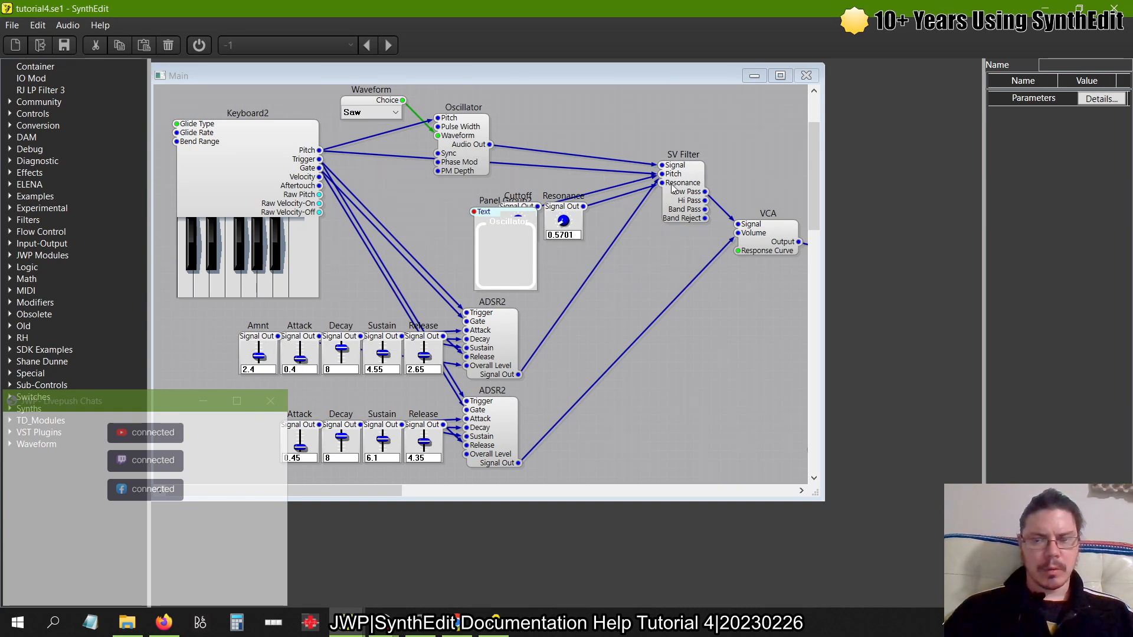
# Return to the tutorial3 project and examine the module structure inside the Tut3 Synth container
pyautogui.hotkey('alt', 'Tab')
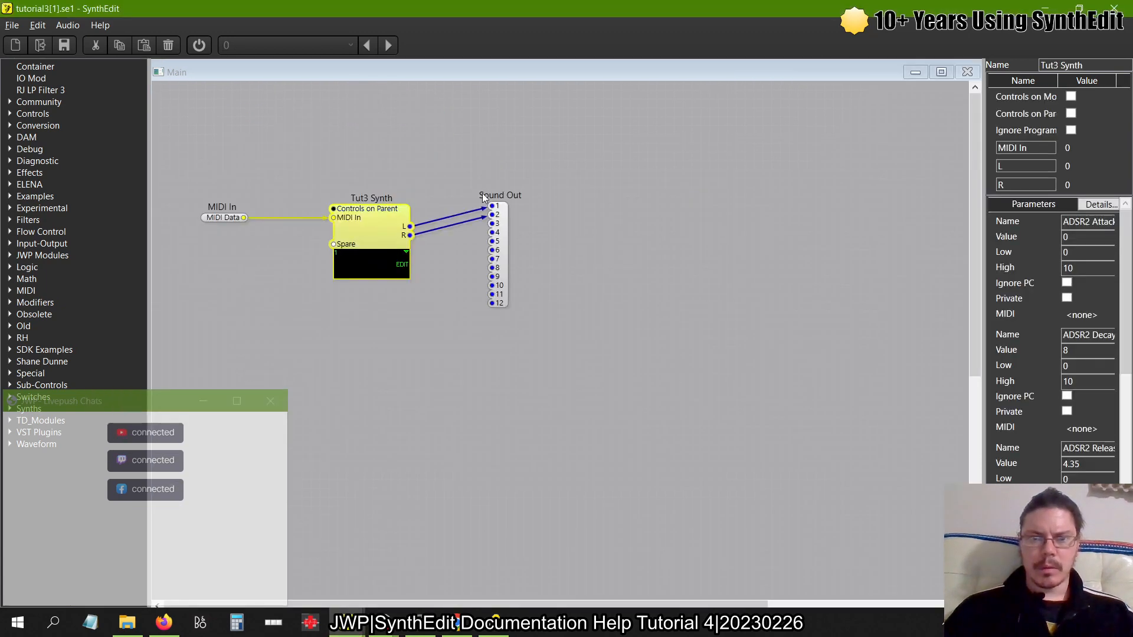
pyautogui.doubleClick(374, 225)
pyautogui.hscroll(-4, 550, 272)
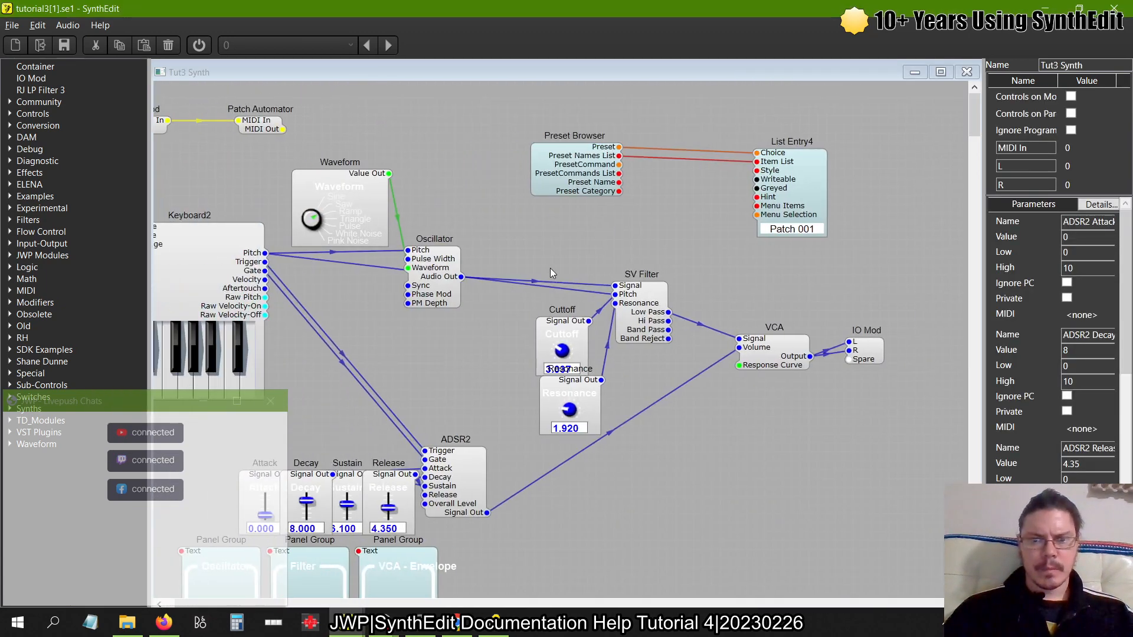
pyautogui.scroll(-3, 549, 272)
pyautogui.hscroll(-2, 549, 272)
pyautogui.scroll(3, 550, 274)
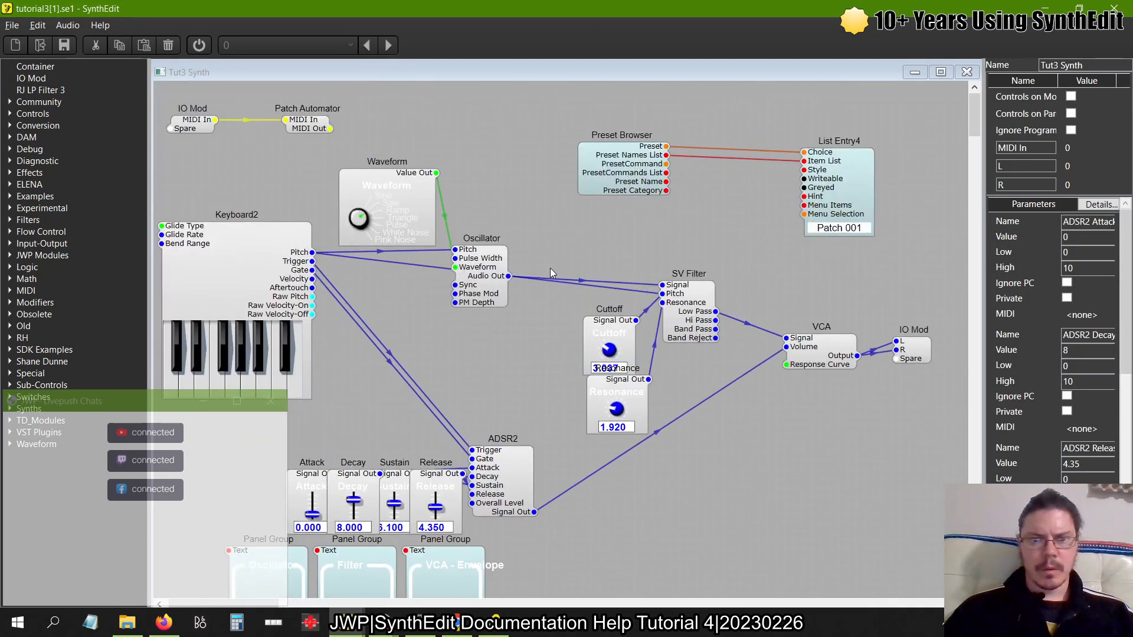
pyautogui.scroll(-2, 550, 273)
pyautogui.moveTo(559, 573); pyautogui.dragTo(258, 338)
pyautogui.click(967, 72)
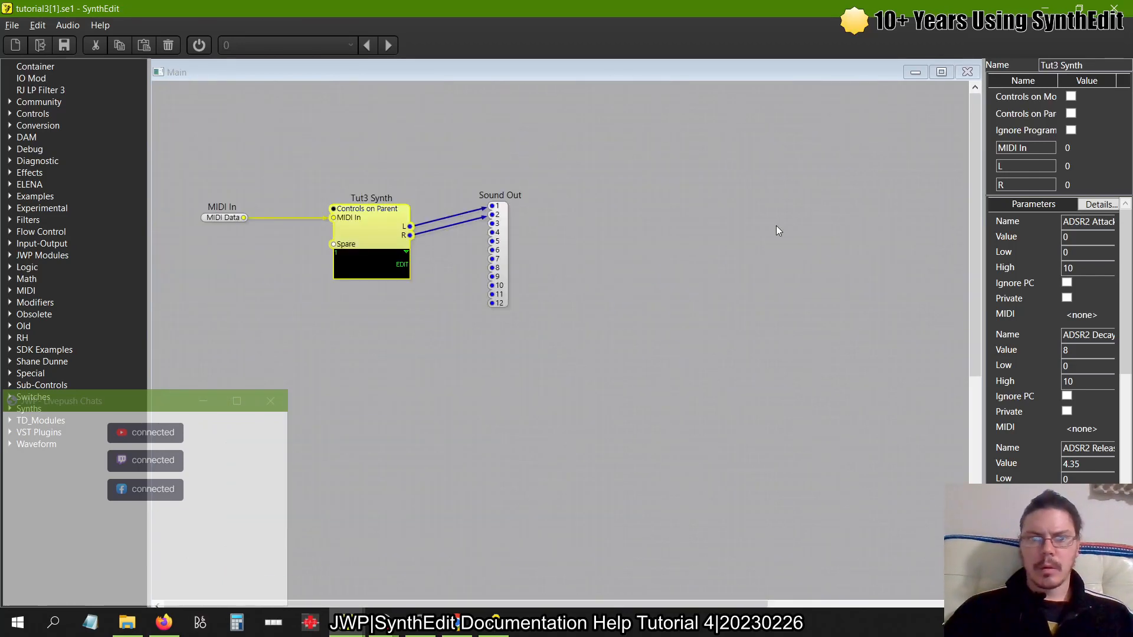
pyautogui.doubleClick(372, 225)
pyautogui.click(562, 380)
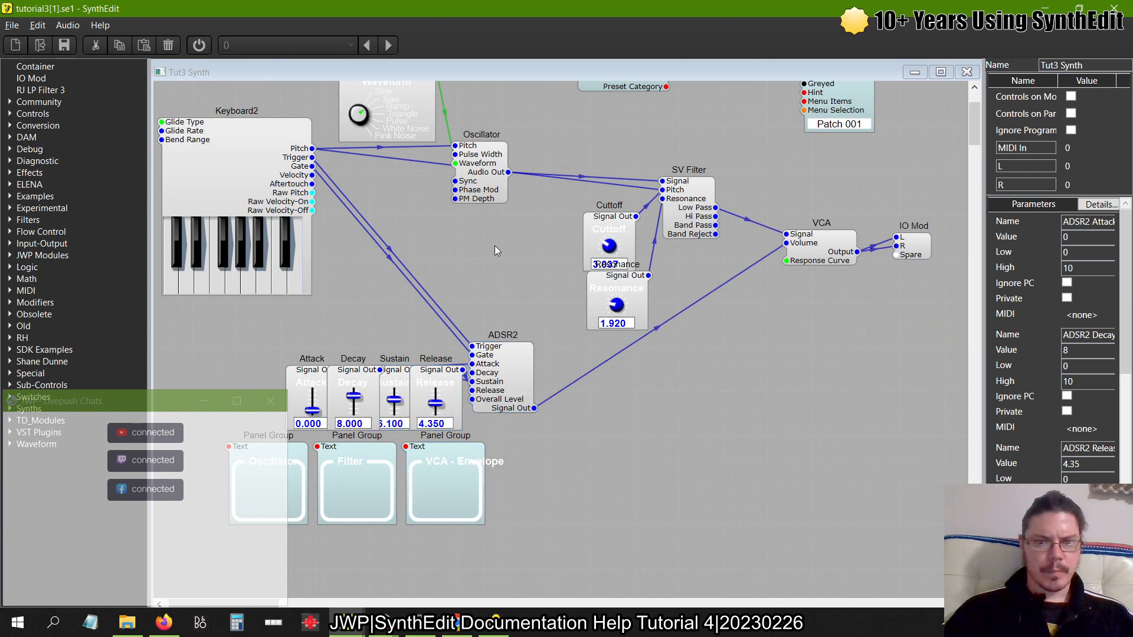
# Space the Attack, Decay and Sustain sliders evenly beside Release, and move the ADSR2 module further right of the row
pyautogui.moveTo(309, 381); pyautogui.dragTo(247, 381)
pyautogui.moveTo(344, 386); pyautogui.dragTo(293, 387)
pyautogui.moveTo(383, 384); pyautogui.dragTo(364, 386)
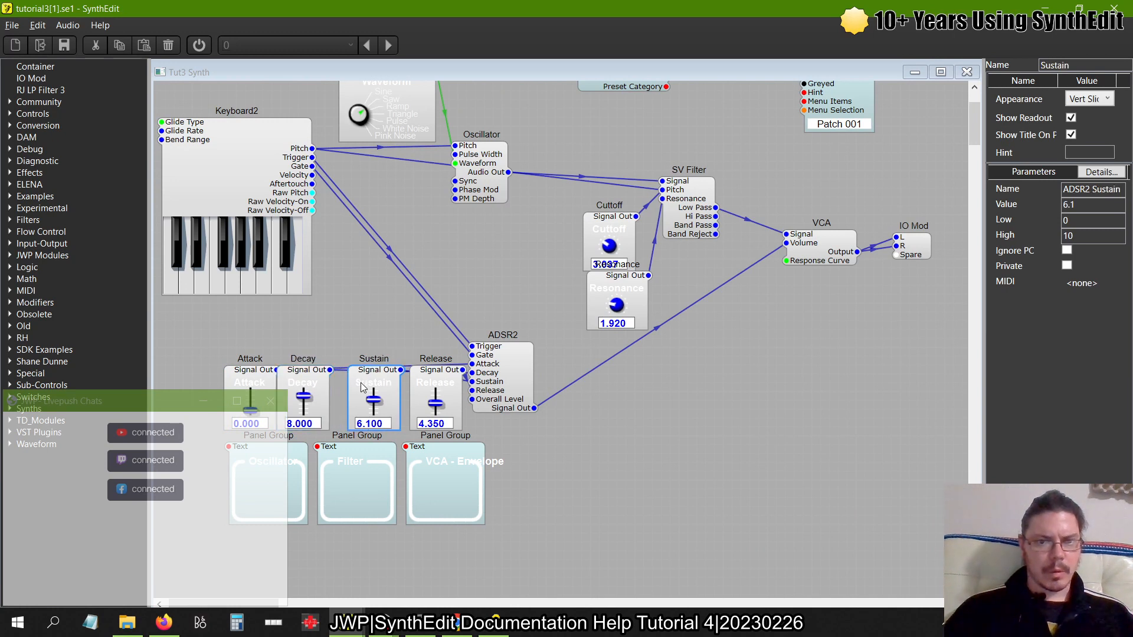
pyautogui.moveTo(290, 382); pyautogui.dragTo(302, 380)
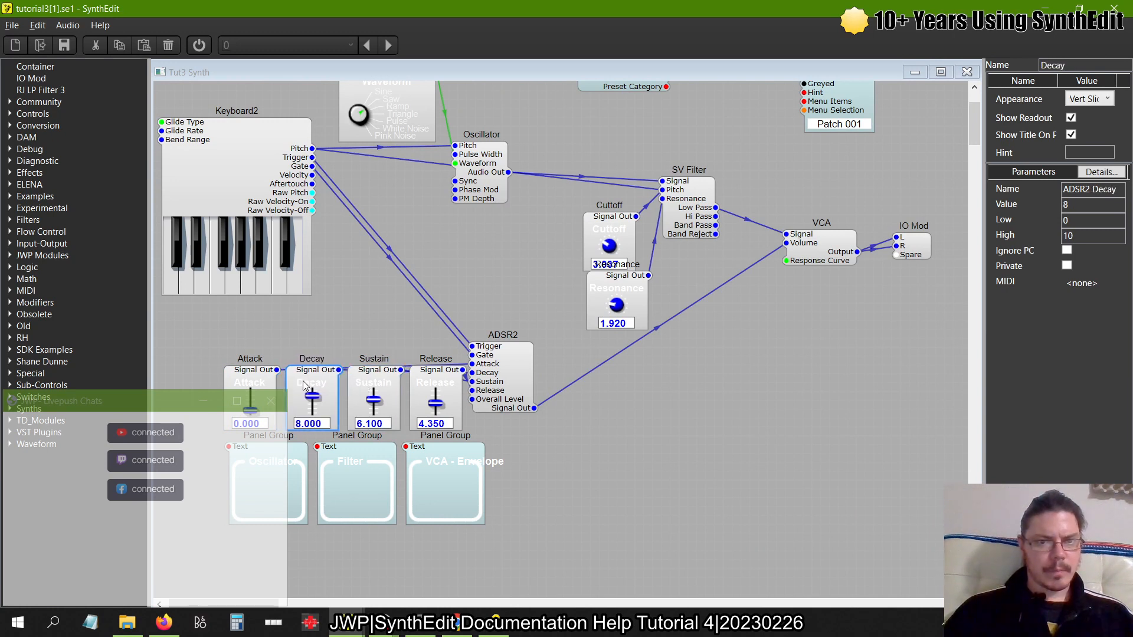
pyautogui.moveTo(515, 380); pyautogui.dragTo(597, 388)
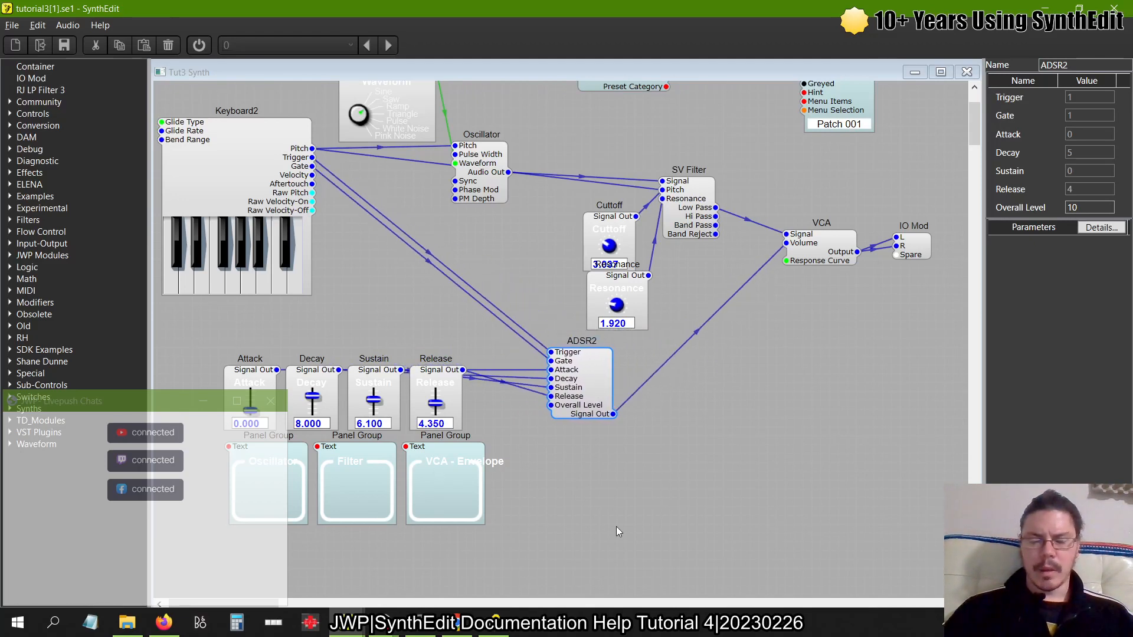
# Spread out the SV Filter, Cuttoff, Resonance, Oscillator and Waveform modules in the Tut3 Synth so they no longer overlap
pyautogui.moveTo(706, 183); pyautogui.dragTo(745, 168)
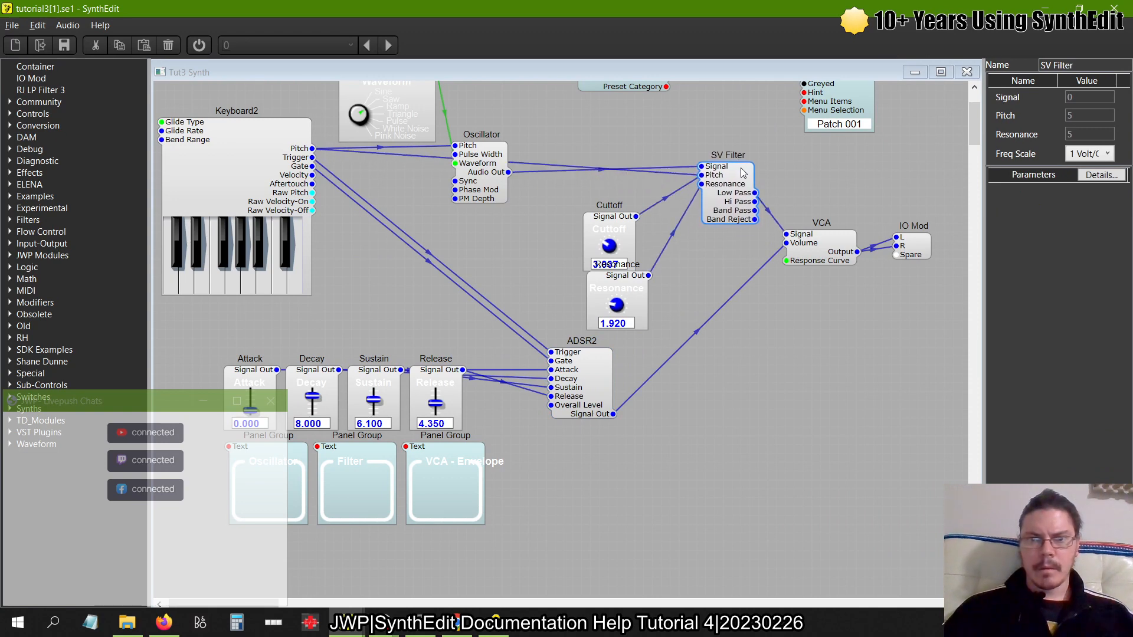
pyautogui.moveTo(610, 221); pyautogui.dragTo(637, 208)
pyautogui.moveTo(608, 287); pyautogui.dragTo(648, 308)
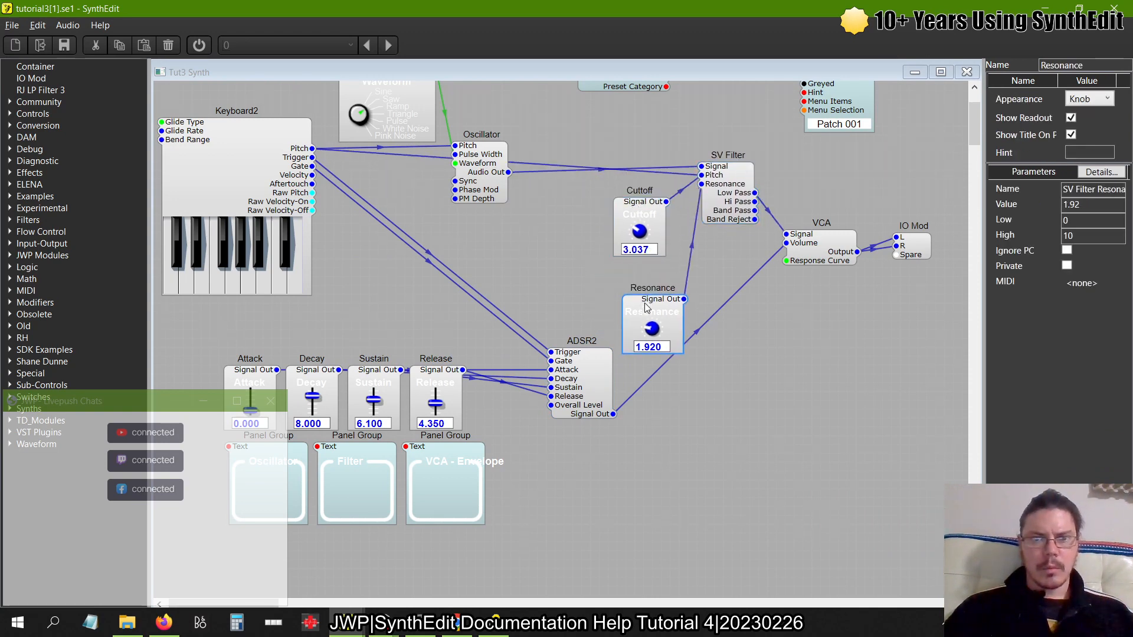
pyautogui.moveTo(495, 167); pyautogui.dragTo(514, 196)
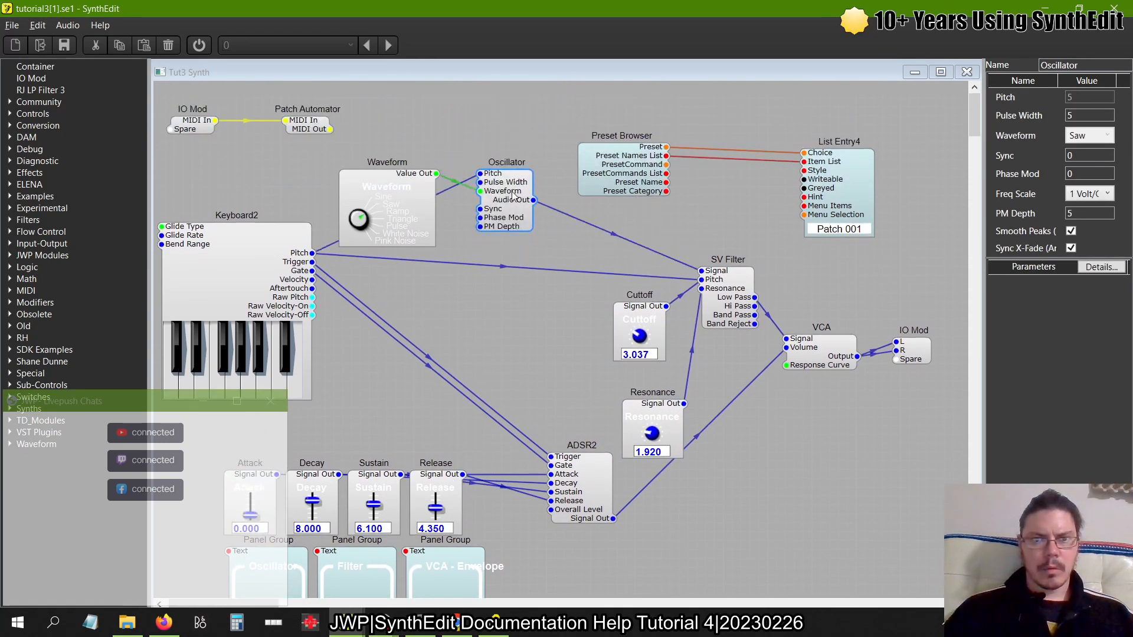
pyautogui.click(409, 197)
pyautogui.moveTo(415, 180); pyautogui.dragTo(453, 106)
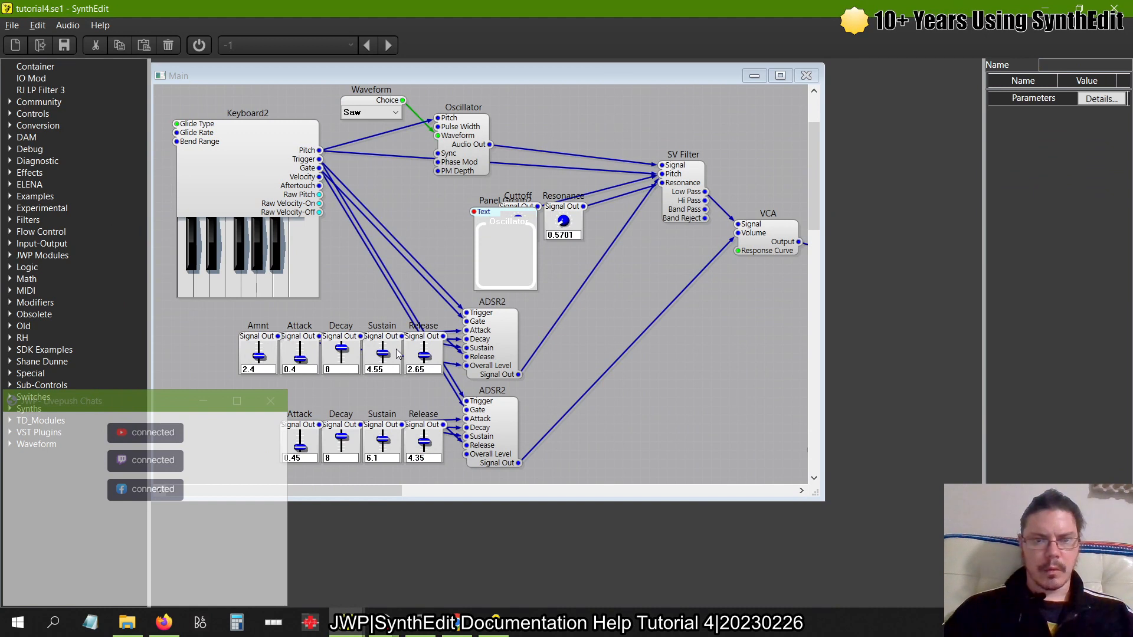
# Move the Amnt slider module slightly up and left in the tutorial4 project
pyautogui.moveTo(262, 343)
pyautogui.mouseDown()
pyautogui.moveTo(259, 378)
pyautogui.moveTo(260, 346)
pyautogui.moveTo(230, 339)
pyautogui.moveTo(257, 338)
pyautogui.mouseUp()
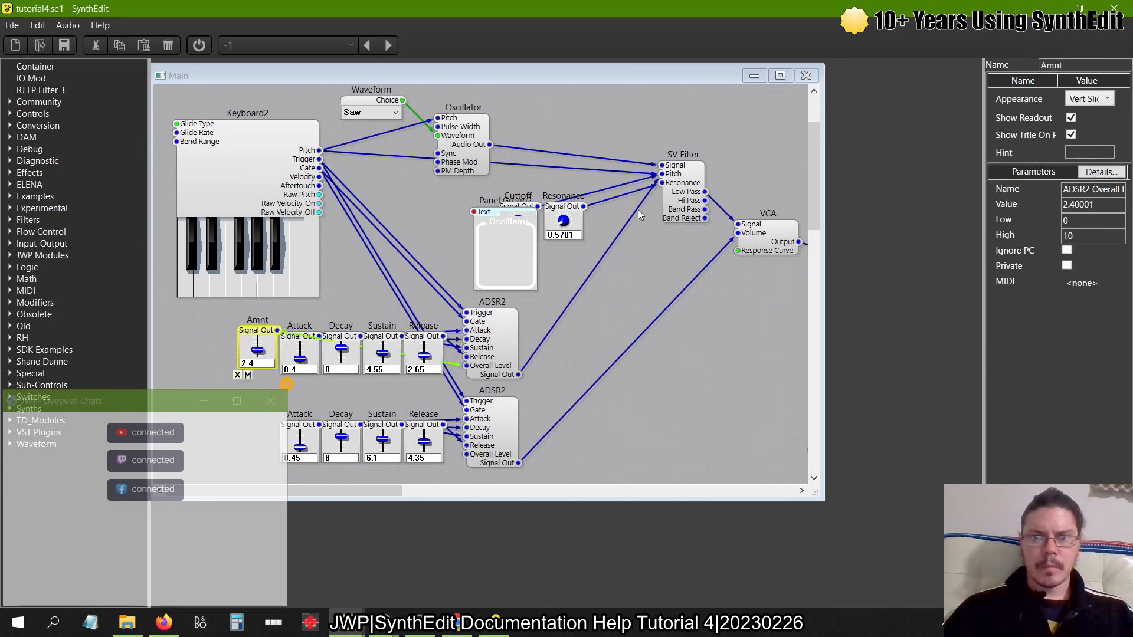
pyautogui.click(513, 220)
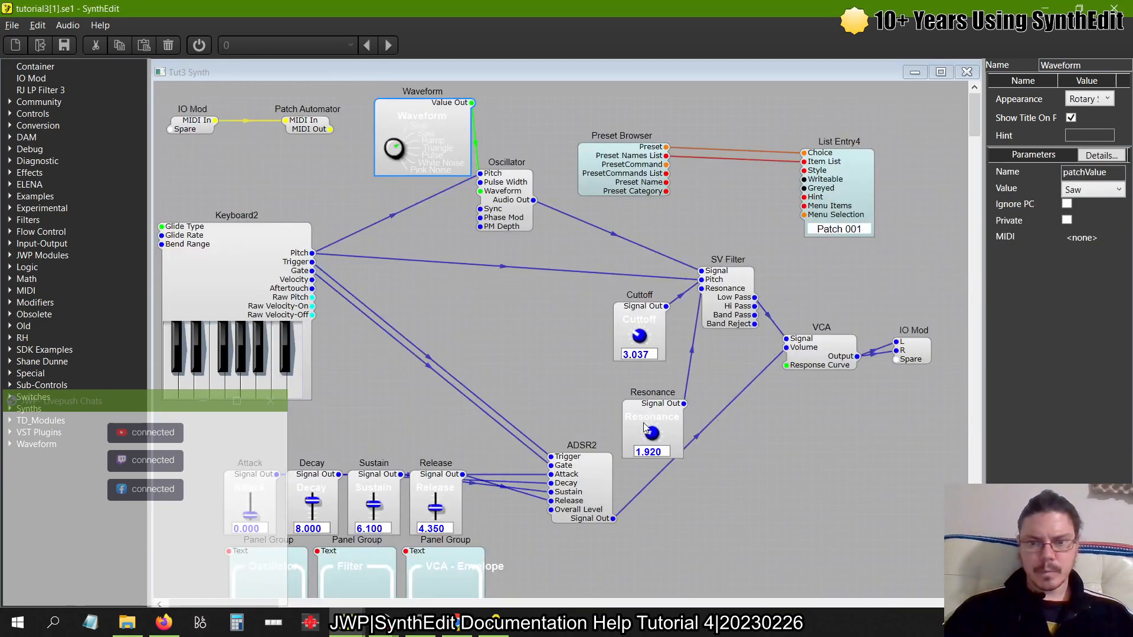
# Shift the Oscillator, SV Filter, knobs, ADSR2, VCA and preset modules in the Tut3 Synth slightly right and down as a group
pyautogui.scroll(-3, 645, 428)
pyautogui.moveTo(644, 390); pyautogui.dragTo(168, 256)
pyautogui.rightClick(332, 305)
pyautogui.click(345, 325)
pyautogui.scroll(-5, 479, 424)
pyautogui.moveTo(630, 437); pyautogui.dragTo(258, 116)
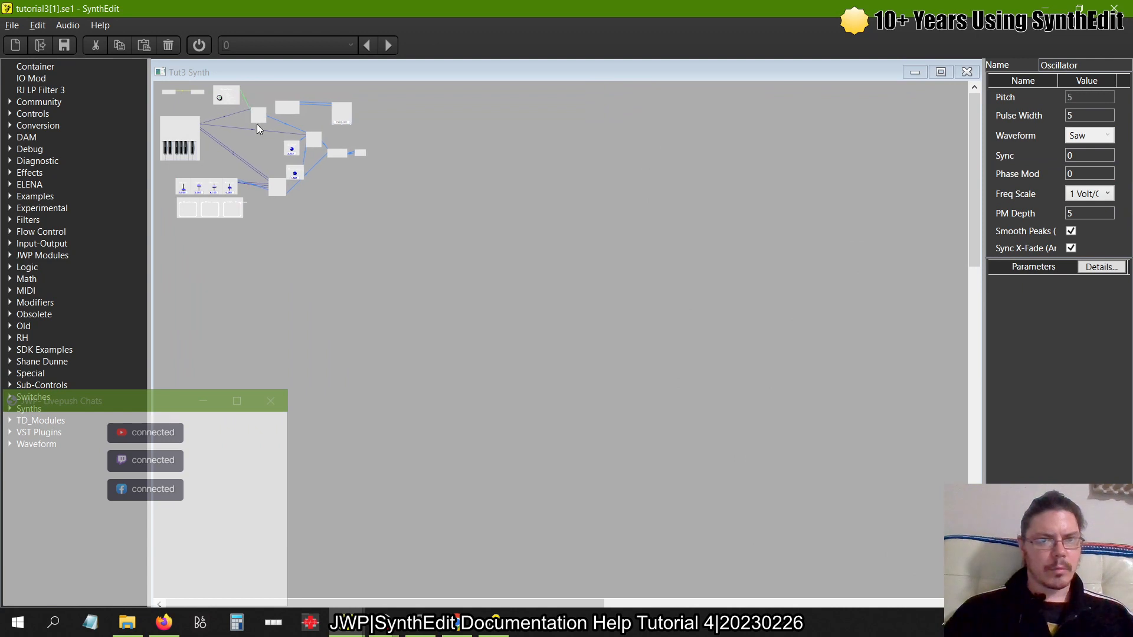
# Move the four envelope slider modules well below the ADSR2 module to free space beneath the keyboard
pyautogui.moveTo(184, 188); pyautogui.dragTo(200, 227)
pyautogui.scroll(3, 209, 230)
pyautogui.scroll(5, 216, 230)
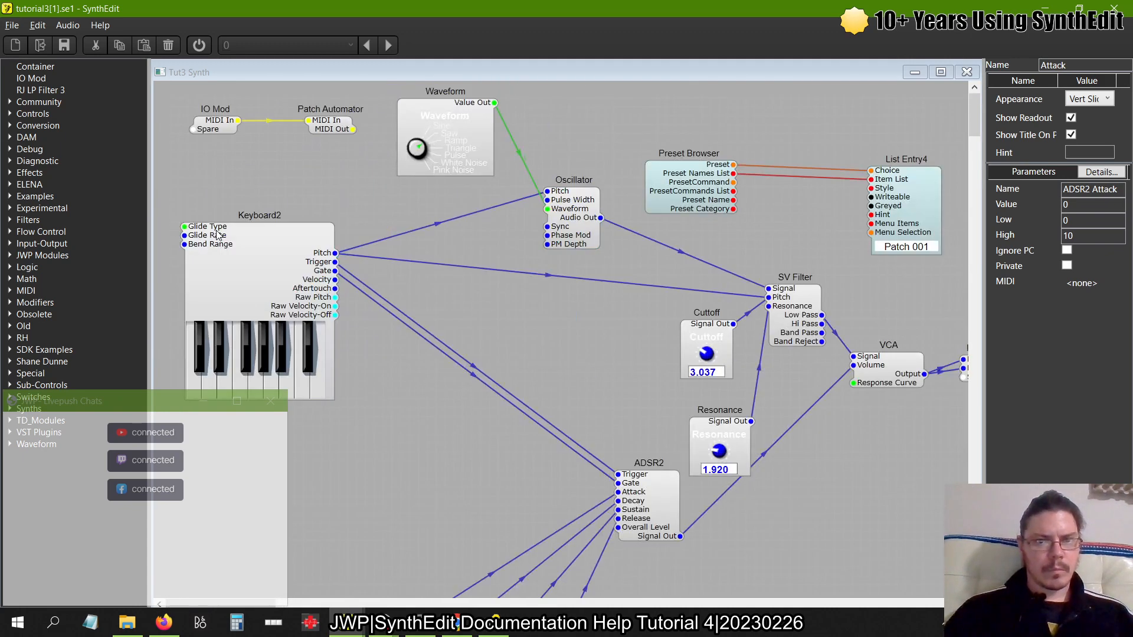
# Paste a copy of the ADSR2 and its four envelope sliders beneath the keyboard, and move Keyboard2 up to make room
pyautogui.scroll(-3, 216, 230)
pyautogui.scroll(-4, 377, 284)
pyautogui.rightClick(499, 333)
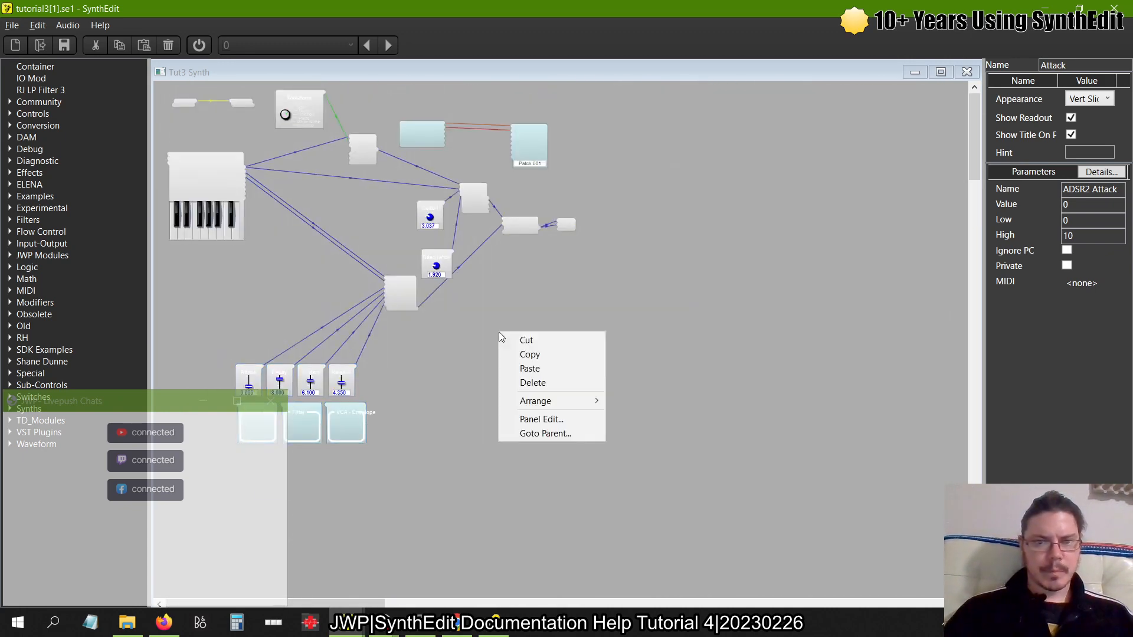
pyautogui.click(528, 369)
pyautogui.moveTo(534, 344); pyautogui.dragTo(309, 245)
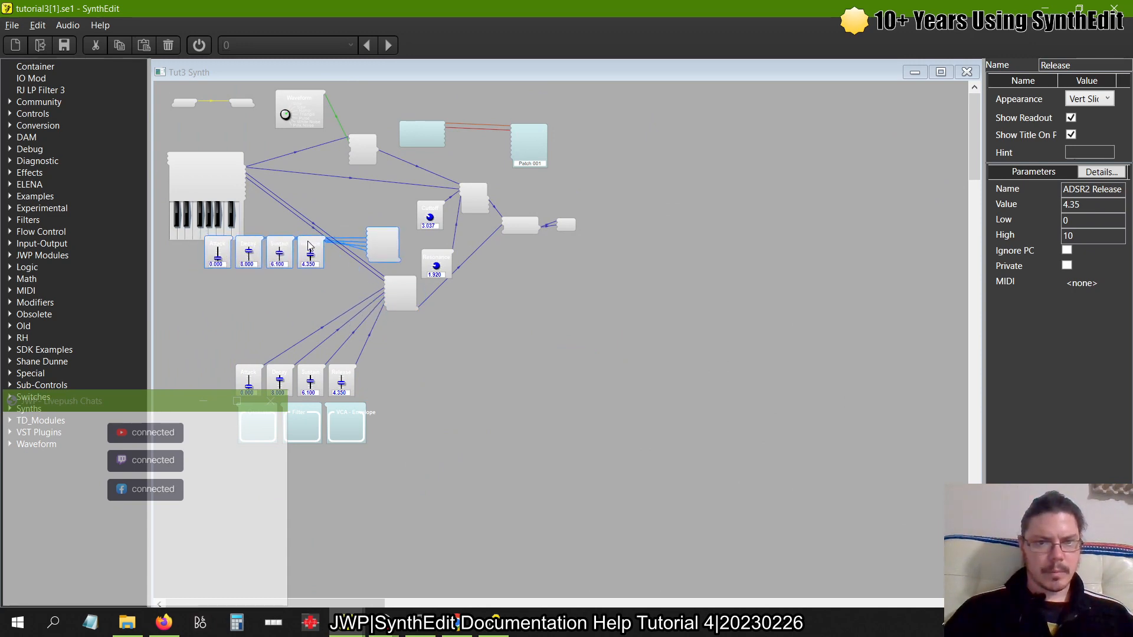
pyautogui.moveTo(203, 156); pyautogui.dragTo(202, 125)
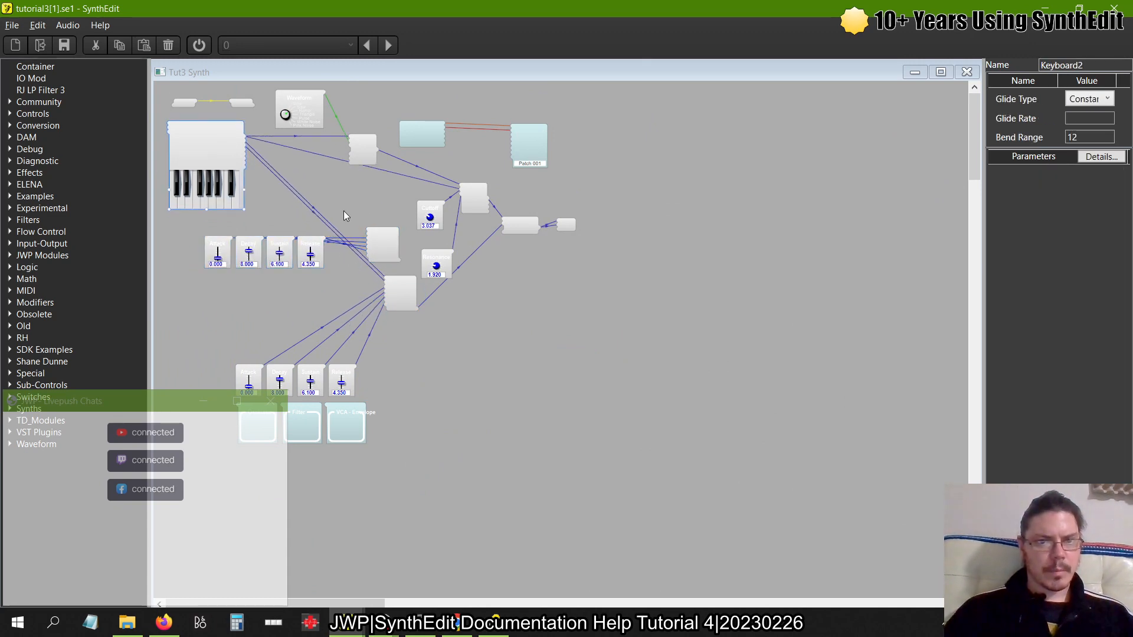
# Duplicate the upper Attack slider beside the original and connect the copy to the upper ADSR2's Overall Level input
pyautogui.scroll(3, 292, 221)
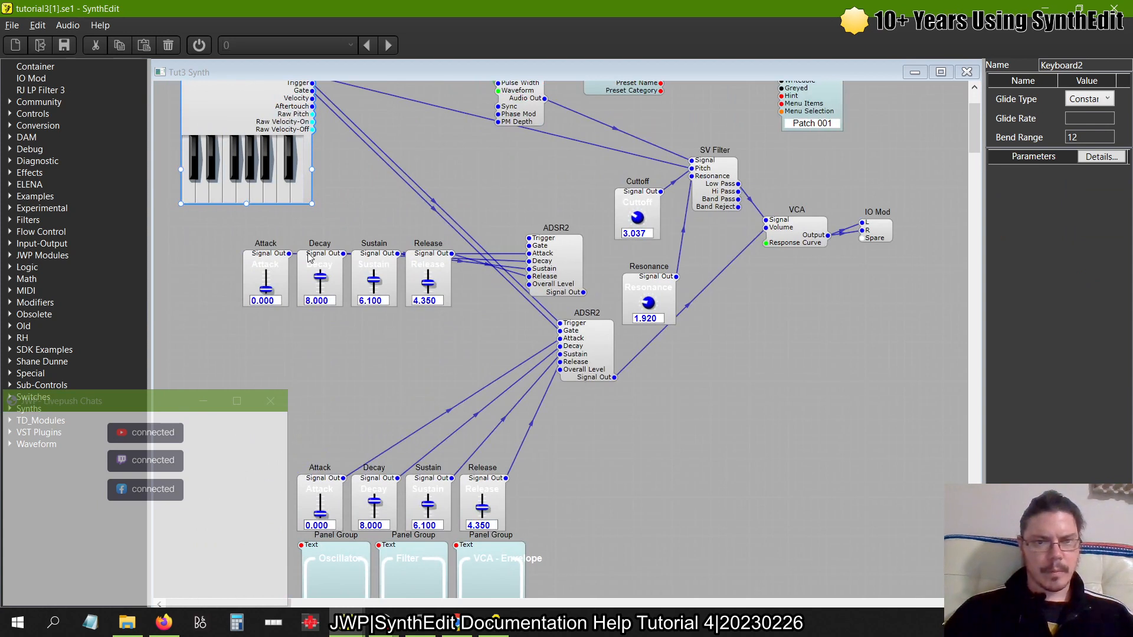
pyautogui.click(248, 274)
pyautogui.rightClick(248, 272)
pyautogui.click(272, 299)
pyautogui.rightClick(170, 257)
pyautogui.click(222, 292)
pyautogui.moveTo(211, 260); pyautogui.dragTo(528, 283)
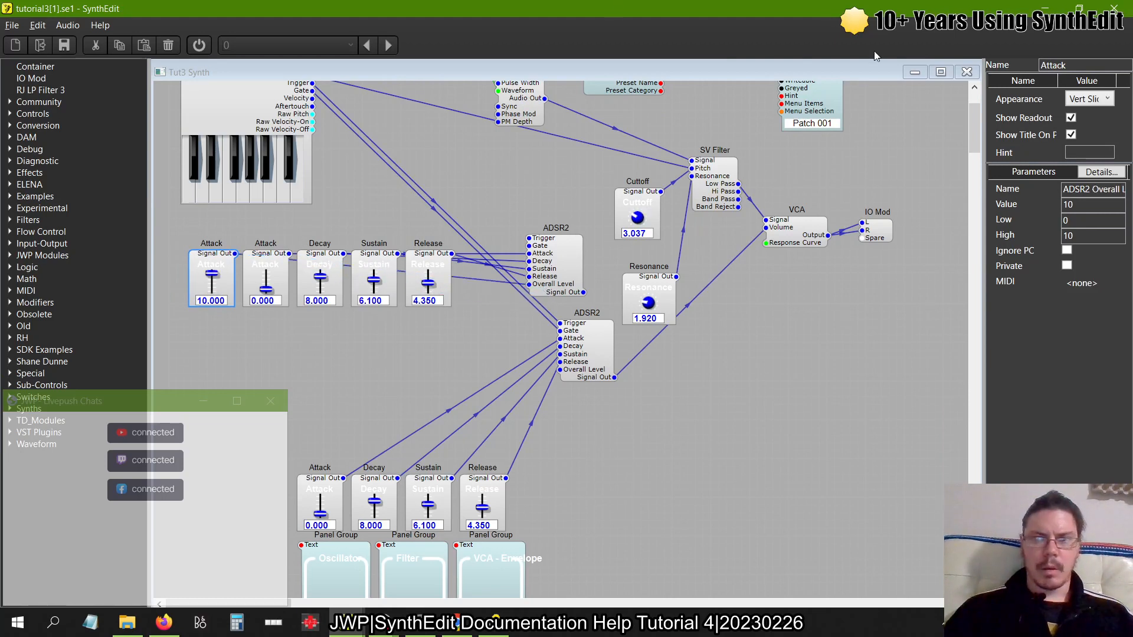
# Rename the duplicated Attack slider as Amount
pyautogui.doubleClick(1056, 65)
pyautogui.write('Ampount')
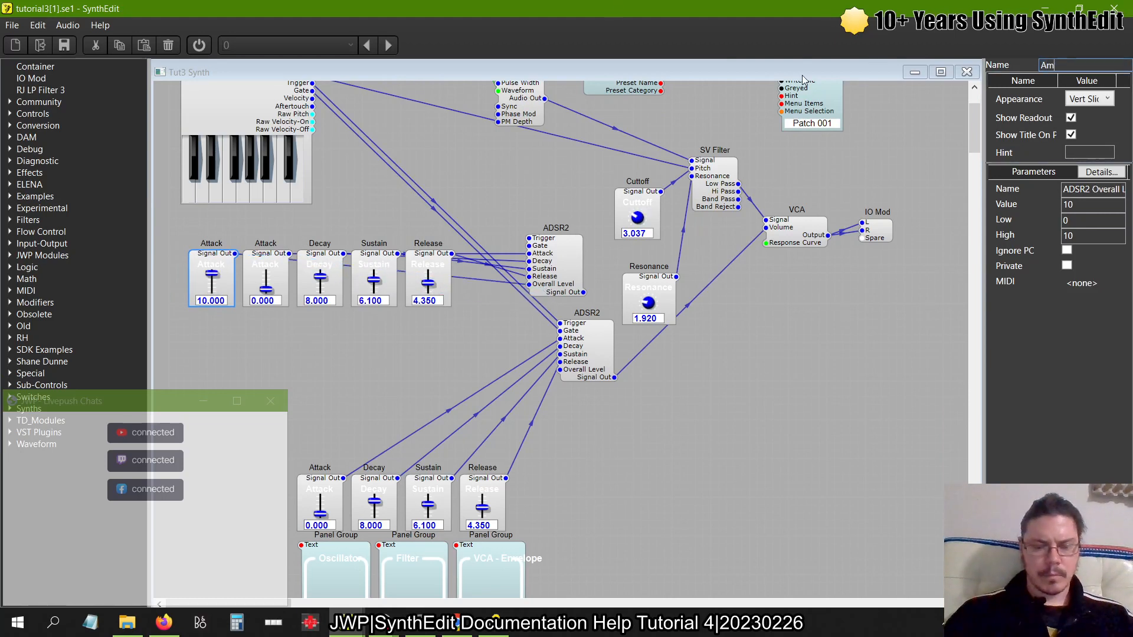
pyautogui.press('BackSpace')
pyautogui.press('BackSpace')
pyautogui.press('BackSpace')
pyautogui.press('BackSpace')
pyautogui.press('BackSpace')
pyautogui.write('ount')
pyautogui.press('Return')
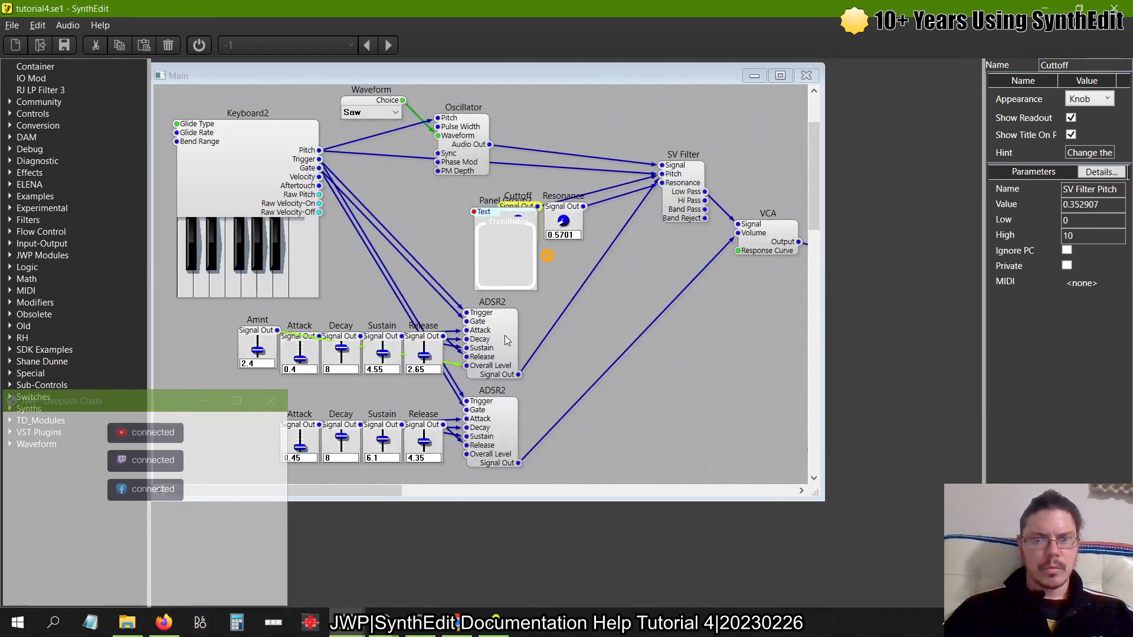
# Using tutorial4 as reference, set the Amount slider to 2.4 and connect the upper ADSR2's Signal Out to the SV Filter
pyautogui.moveTo(504, 335); pyautogui.dragTo(527, 326)
pyautogui.hotkey('alt', 'Tab')
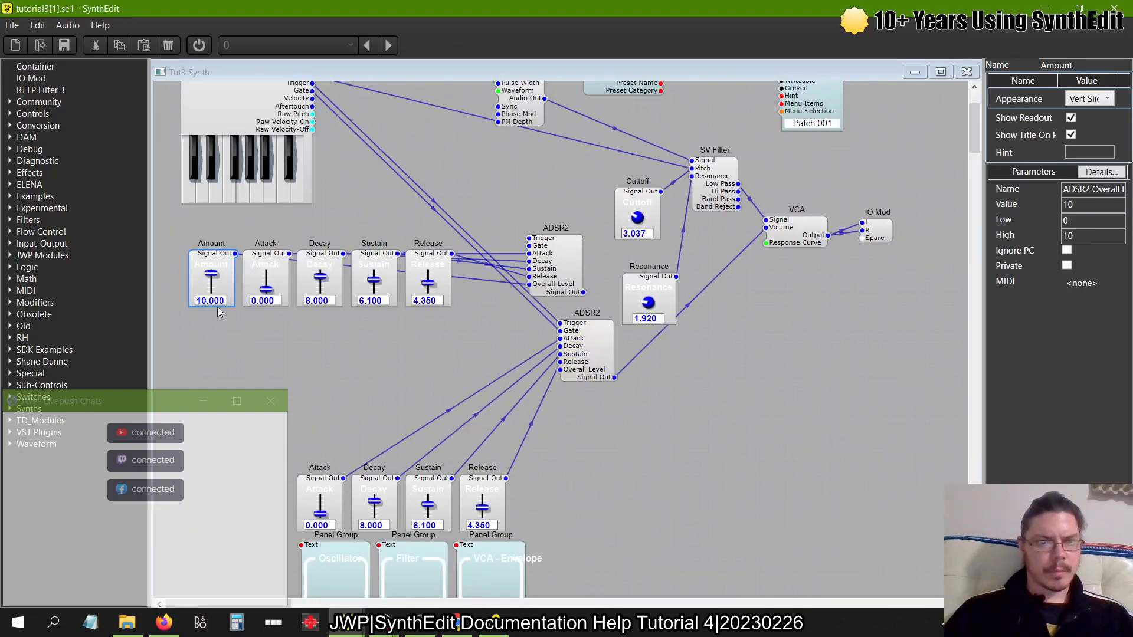
pyautogui.write('2')
pyautogui.moveTo(211, 274); pyautogui.dragTo(216, 306)
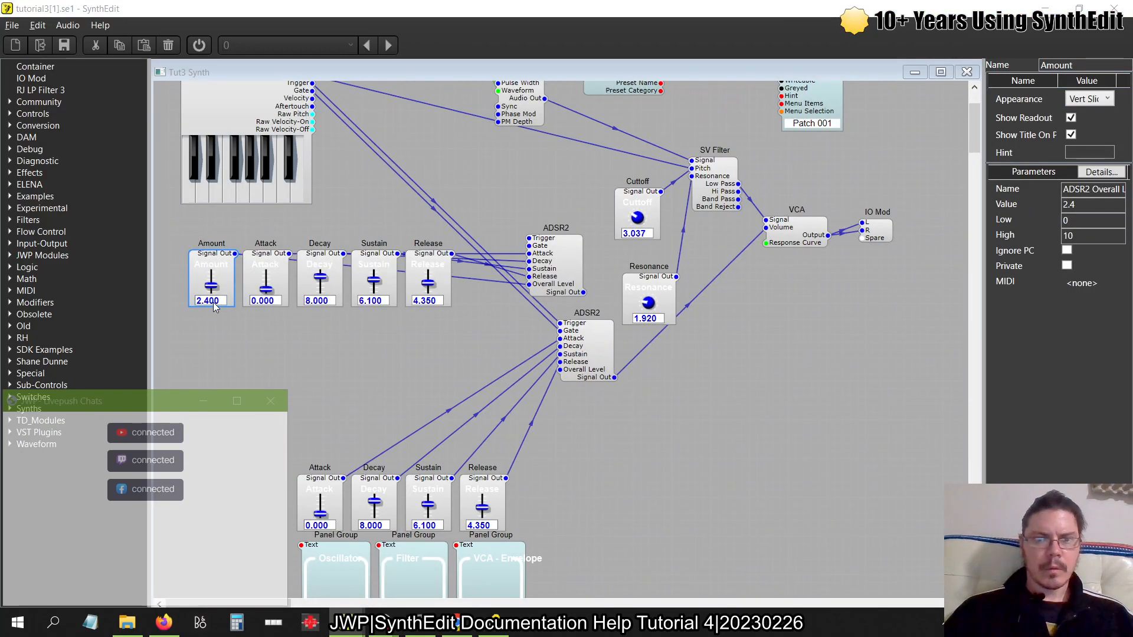
pyautogui.moveTo(583, 292); pyautogui.dragTo(699, 160)
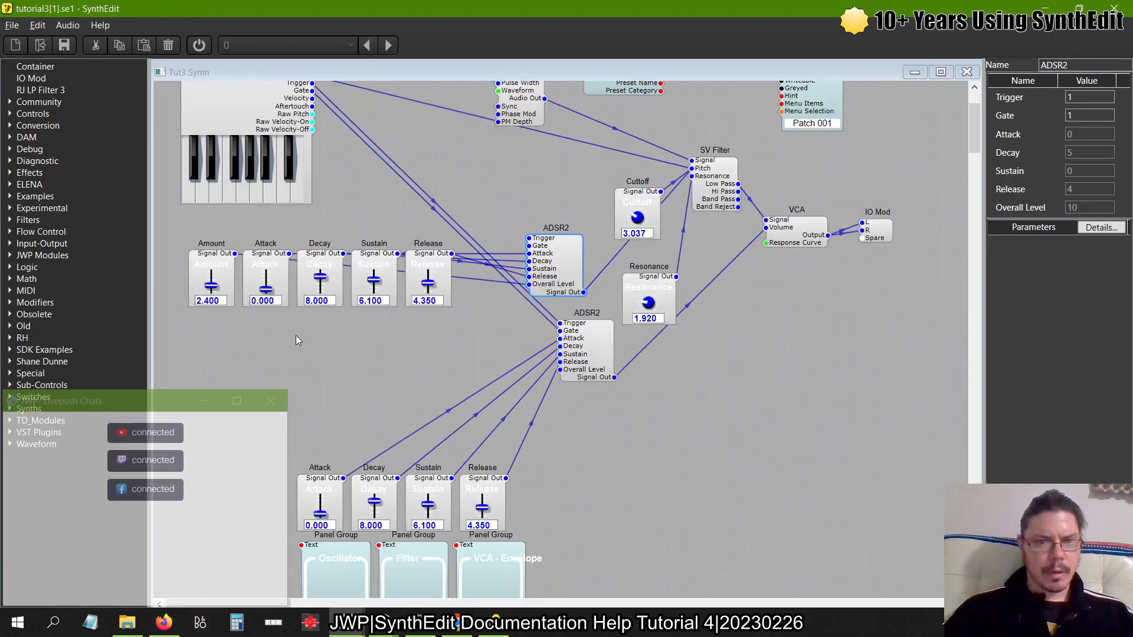
# Set the upper envelope's Attack to 0.4, Sustain to 4.55 and Release to 2.65
pyautogui.click(265, 301)
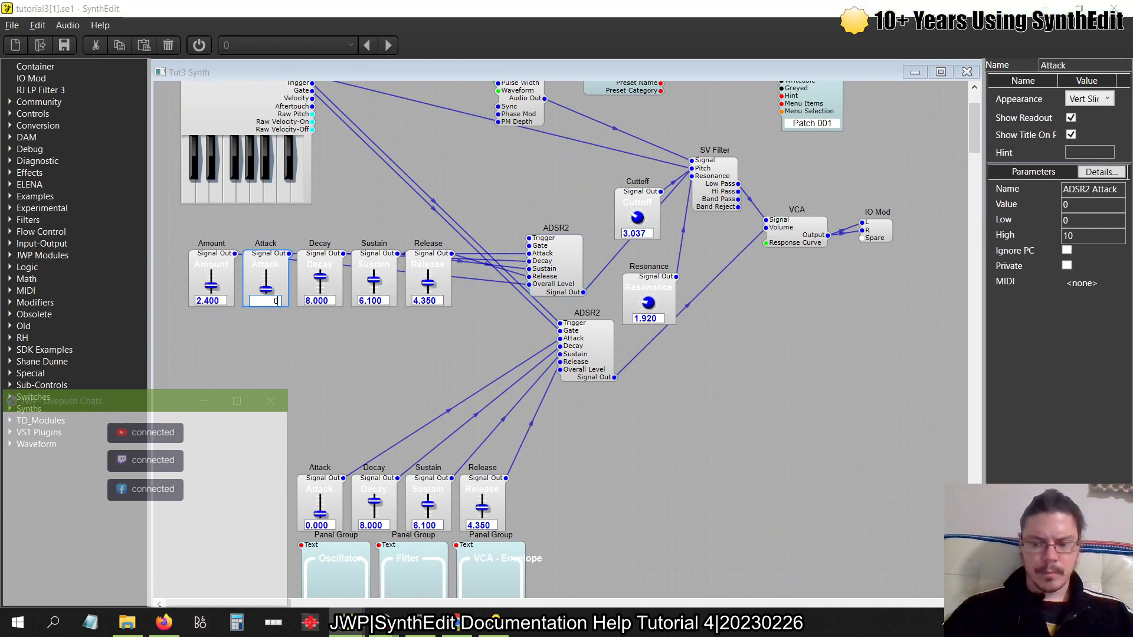
pyautogui.write('.4')
pyautogui.press('Return')
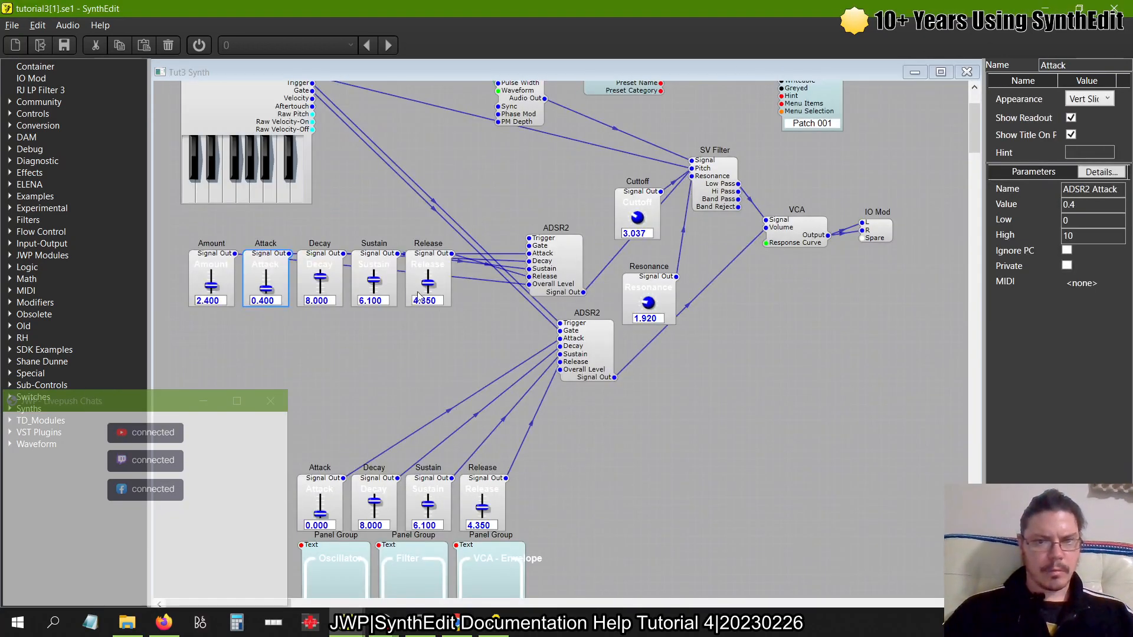
pyautogui.click(377, 301)
pyautogui.write('4.55')
pyautogui.press('Return')
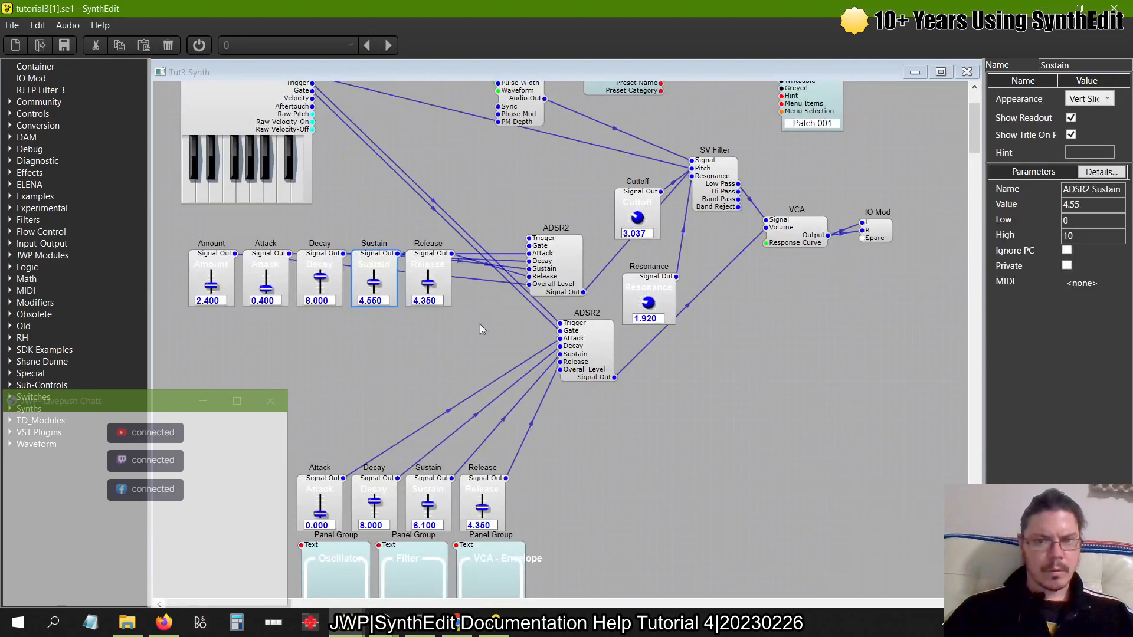
pyautogui.click(424, 300)
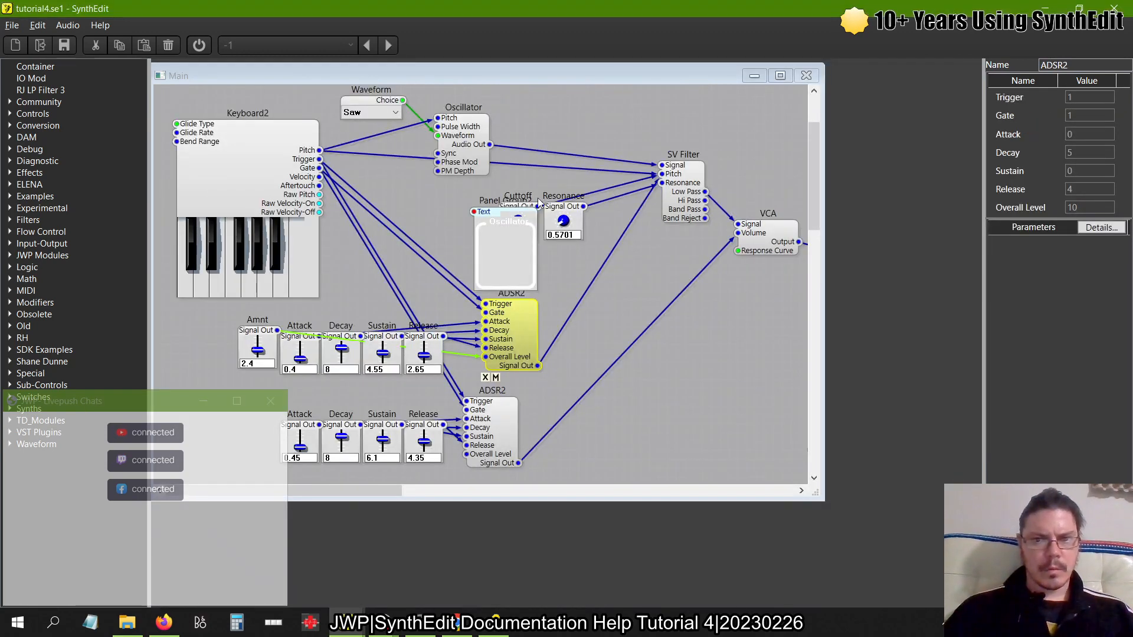
# Move Panel Group2 off the Cuttoff knob in tutorial4, and set the Tut3 Synth's Cuttoff knob to 0.353
pyautogui.moveTo(507, 210); pyautogui.dragTo(448, 204)
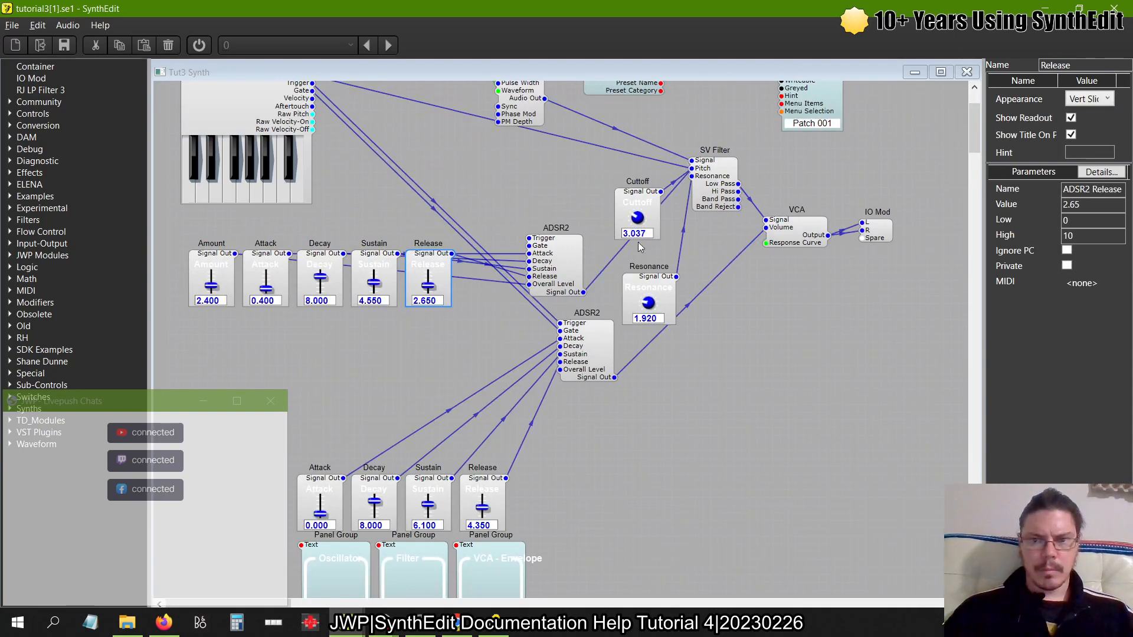
pyautogui.click(639, 233)
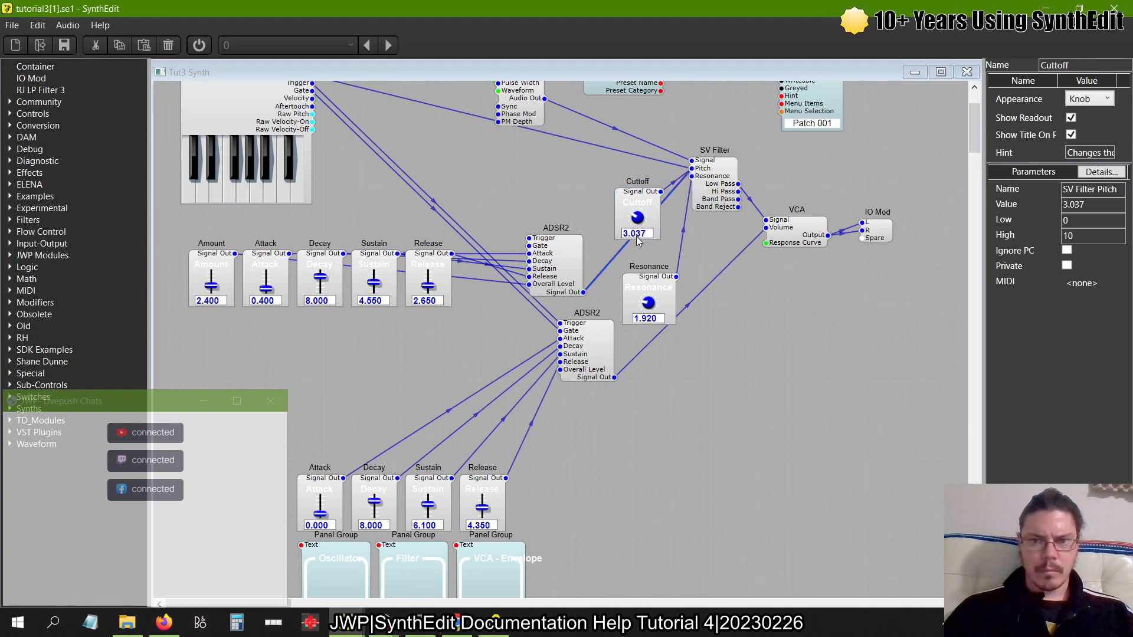
pyautogui.click(643, 235)
pyautogui.write('0')
pyautogui.write('.353')
pyautogui.press('Return')
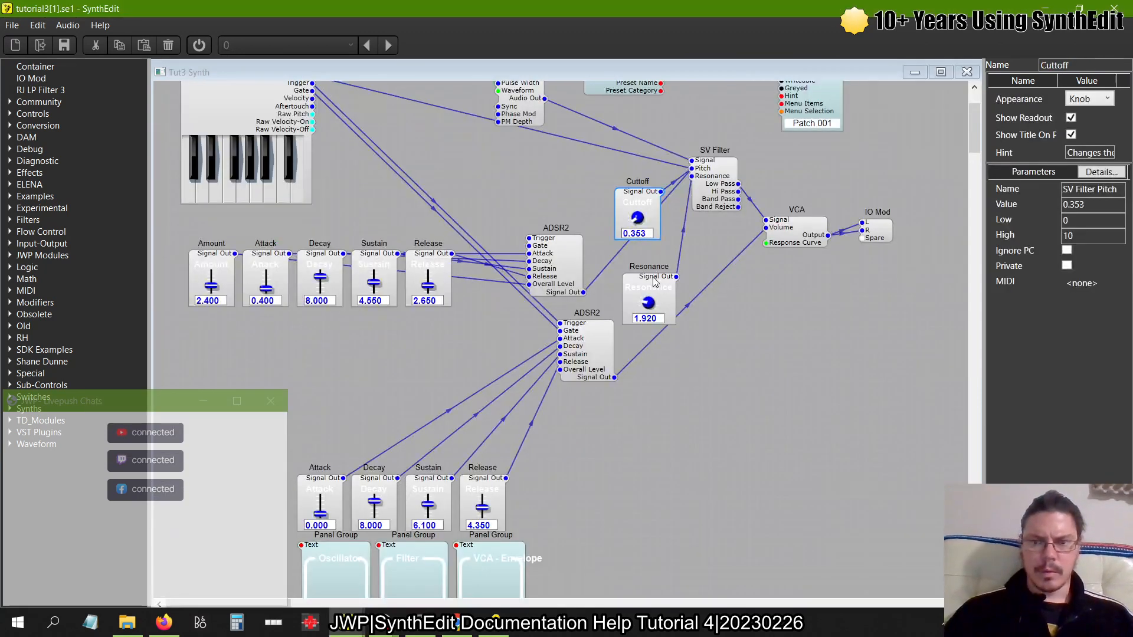
# Set the Resonance knob's value to 0.5701
pyautogui.click(651, 286)
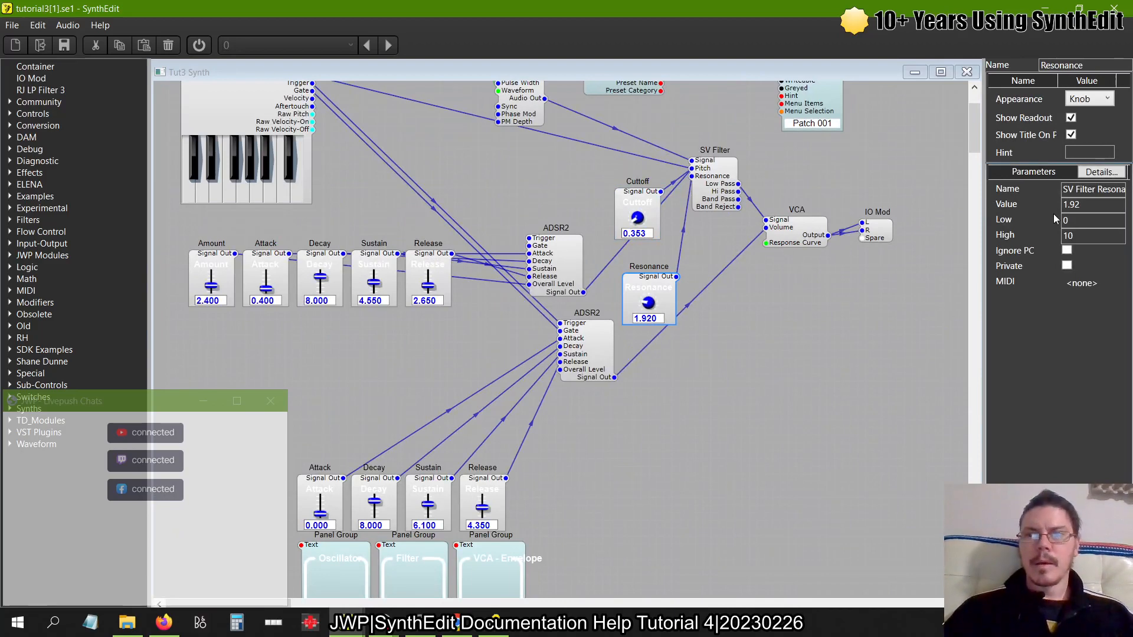
pyautogui.moveTo(1079, 234); pyautogui.dragTo(971, 235)
pyautogui.moveTo(1082, 205); pyautogui.dragTo(947, 197)
pyautogui.write('0.50')
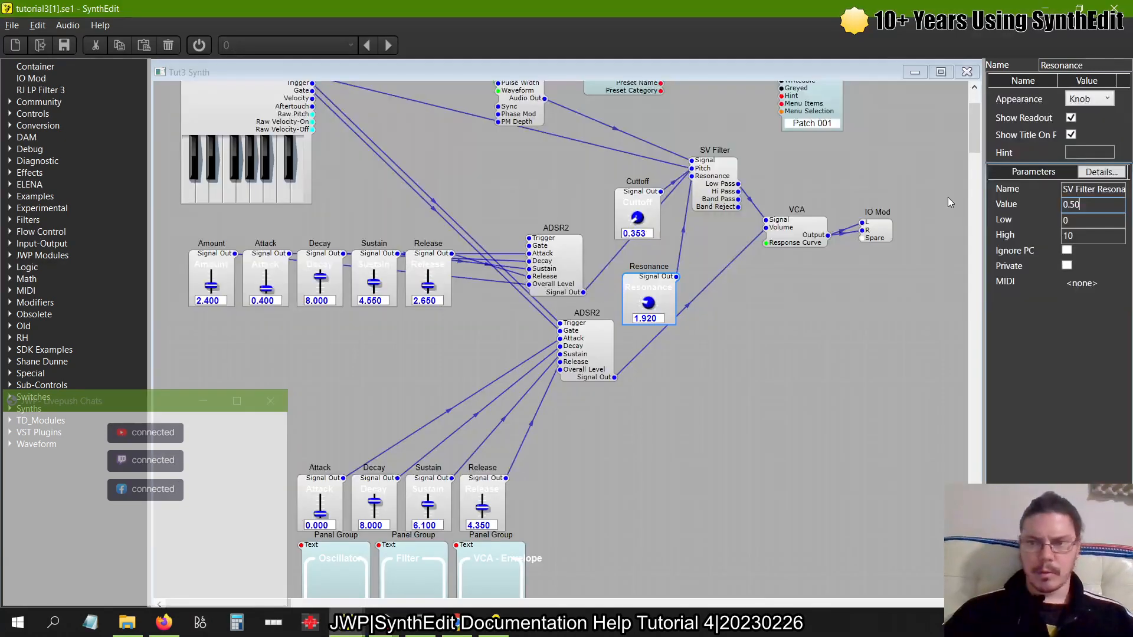
pyautogui.press('BackSpace')
pyautogui.write('701')
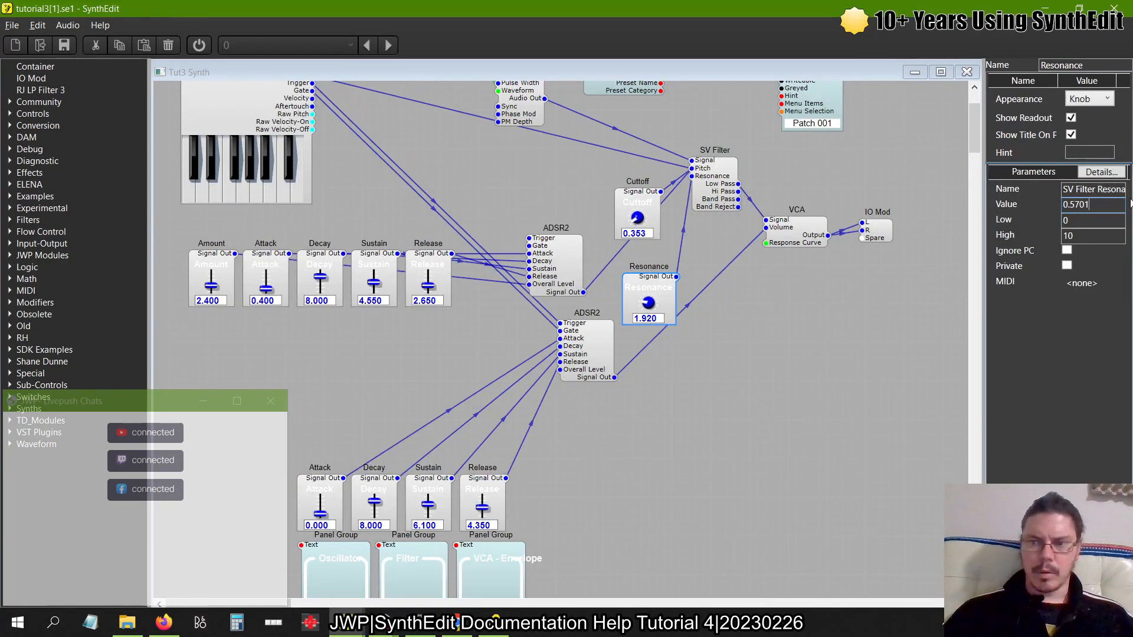
pyautogui.press('Return')
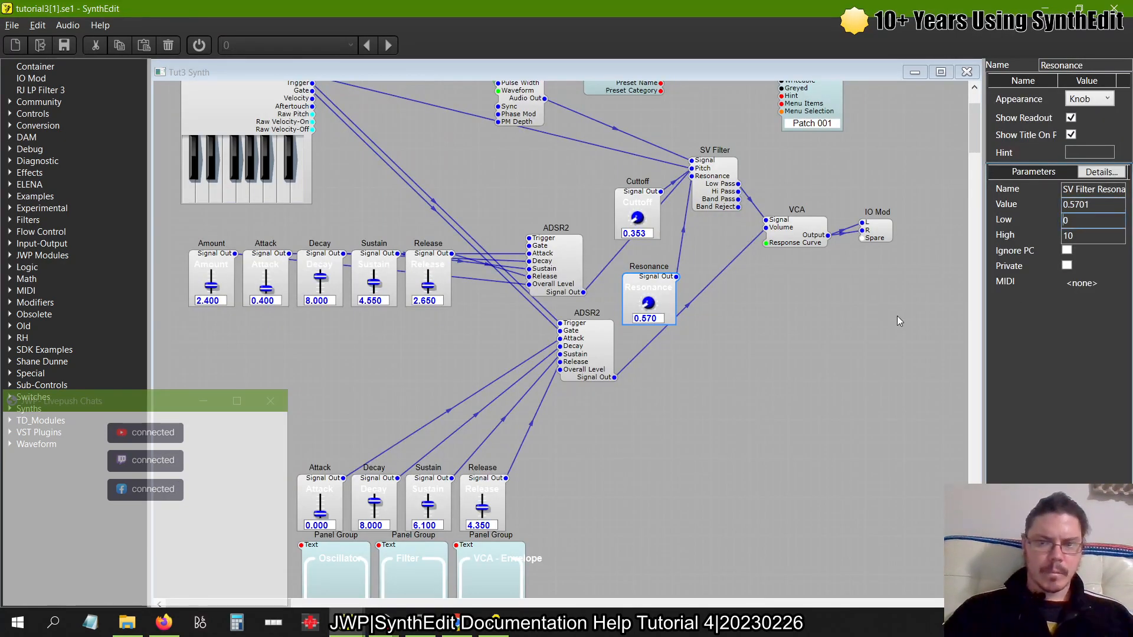
# Open the Tut3 Synth's panel editing view to examine how the envelope controls are laid out
pyautogui.click(781, 331)
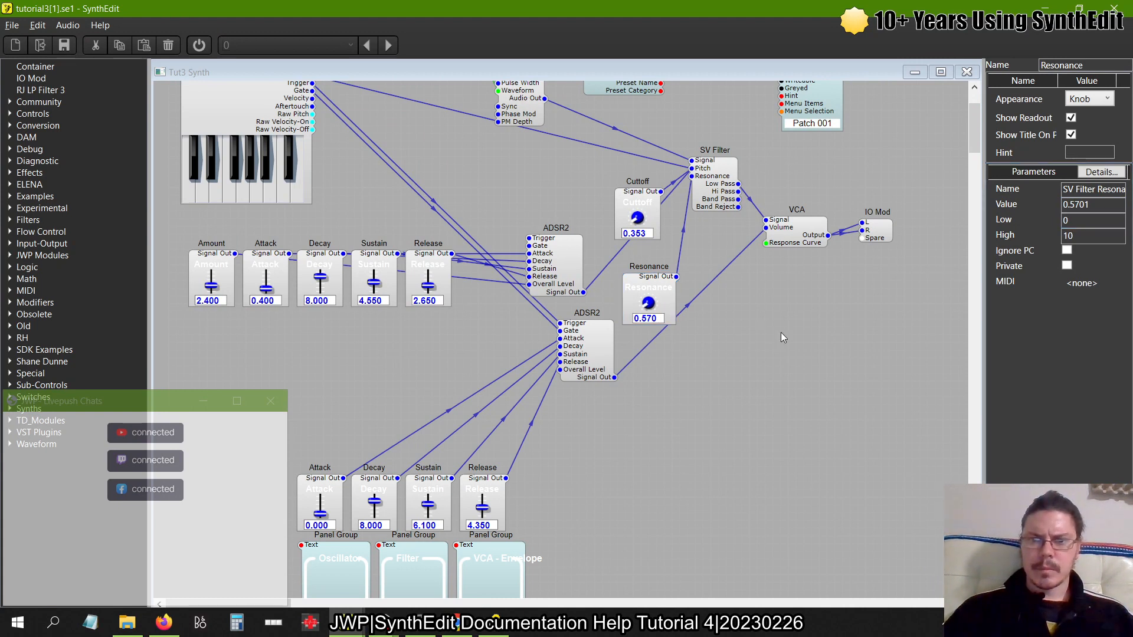
pyautogui.rightClick(781, 331)
pyautogui.click(802, 417)
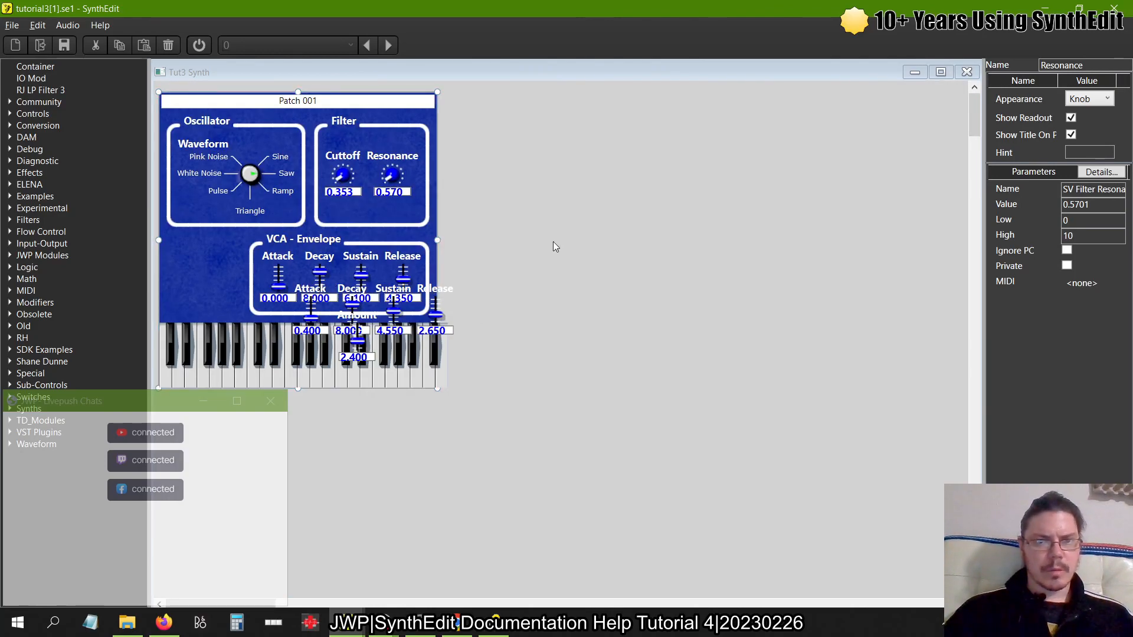
# Switch to the SynthEdit Tutorials, read the Starting Out page's LFO explanation and continue to the Adding an LFO page
pyautogui.hotkey('alt', 'Tab')
pyautogui.hotkey('alt', 'Tab')
pyautogui.hotkey('alt', 'Tab')
pyautogui.hotkey('alt', 'Tab')
pyautogui.hotkey('alt', 'Tab')
pyautogui.hotkey('alt', 'Tab')
pyautogui.hotkey('alt', 'Tab')
pyautogui.hotkey('alt', 'Tab')
pyautogui.hotkey('alt', 'Tab')
pyautogui.hotkey('alt', 'Tab')
pyautogui.hotkey('alt', 'Tab')
pyautogui.hotkey('alt', 'Tab')
pyautogui.hotkey('alt', 'Tab')
pyautogui.hotkey('alt', 'Tab')
pyautogui.hotkey('alt', 'Tab')
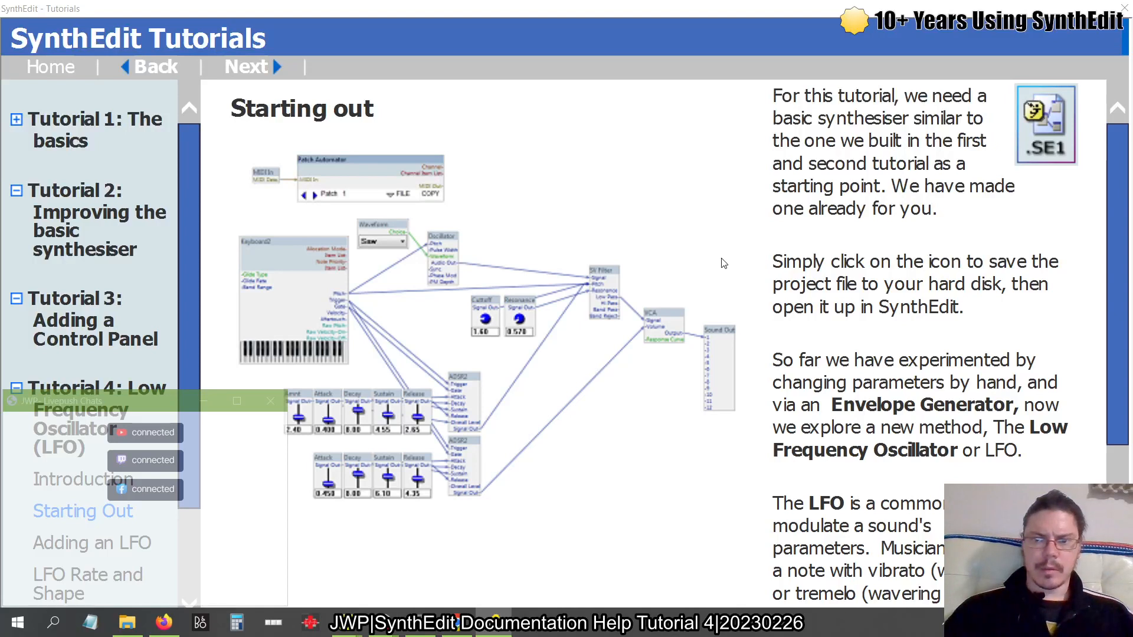
pyautogui.scroll(-4, 723, 264)
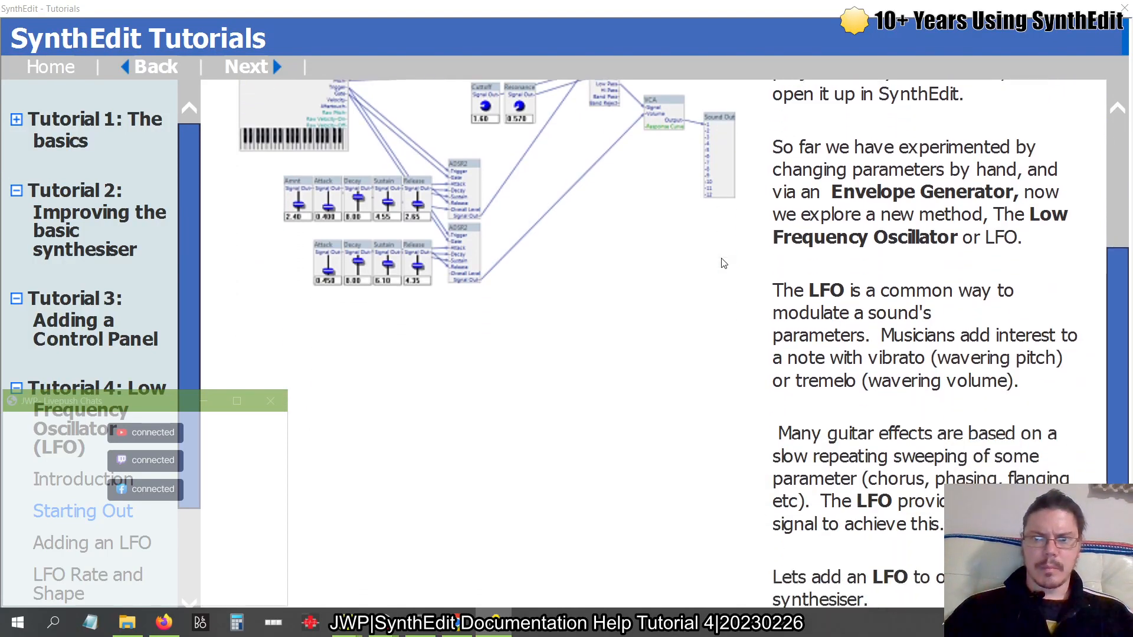
pyautogui.scroll(1, 723, 263)
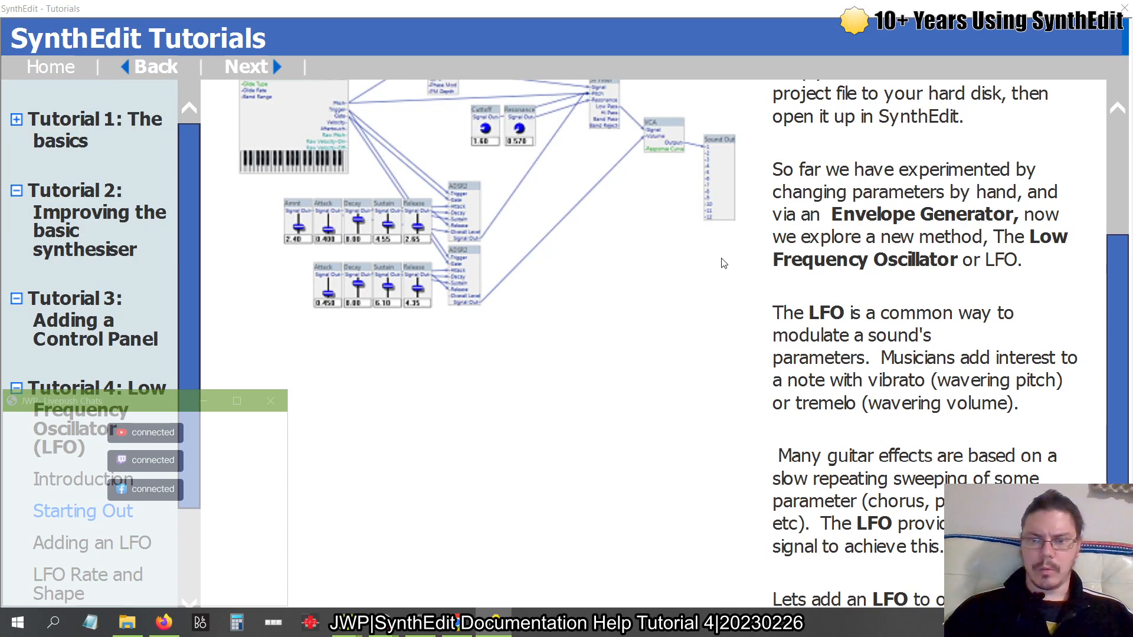
pyautogui.scroll(-1, 723, 263)
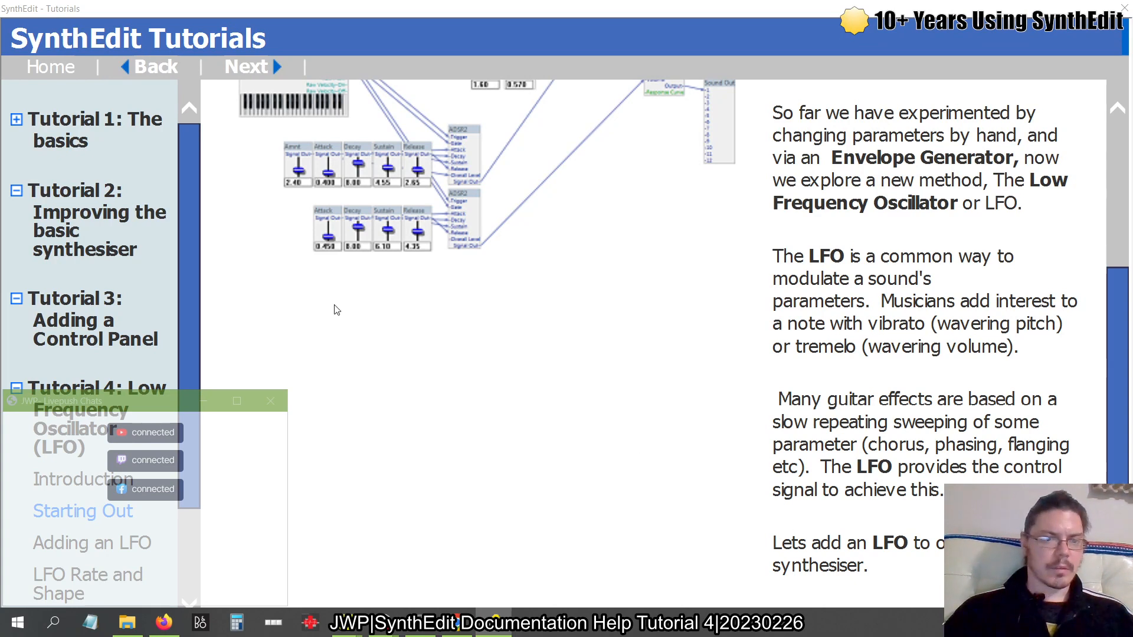
pyautogui.scroll(-3, 141, 364)
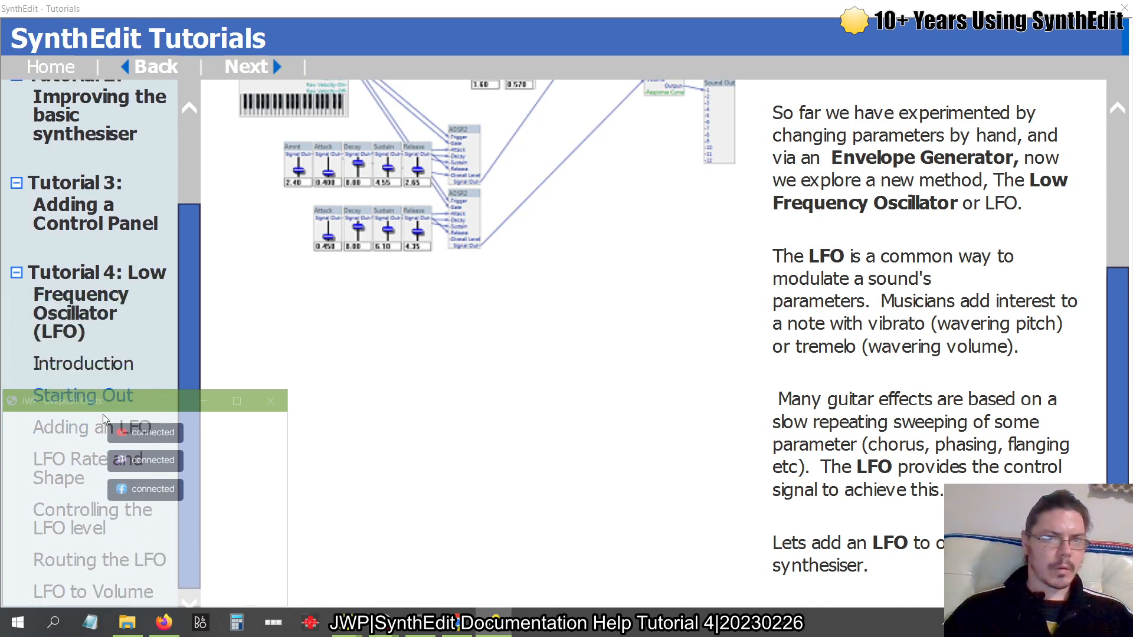
pyautogui.click(245, 67)
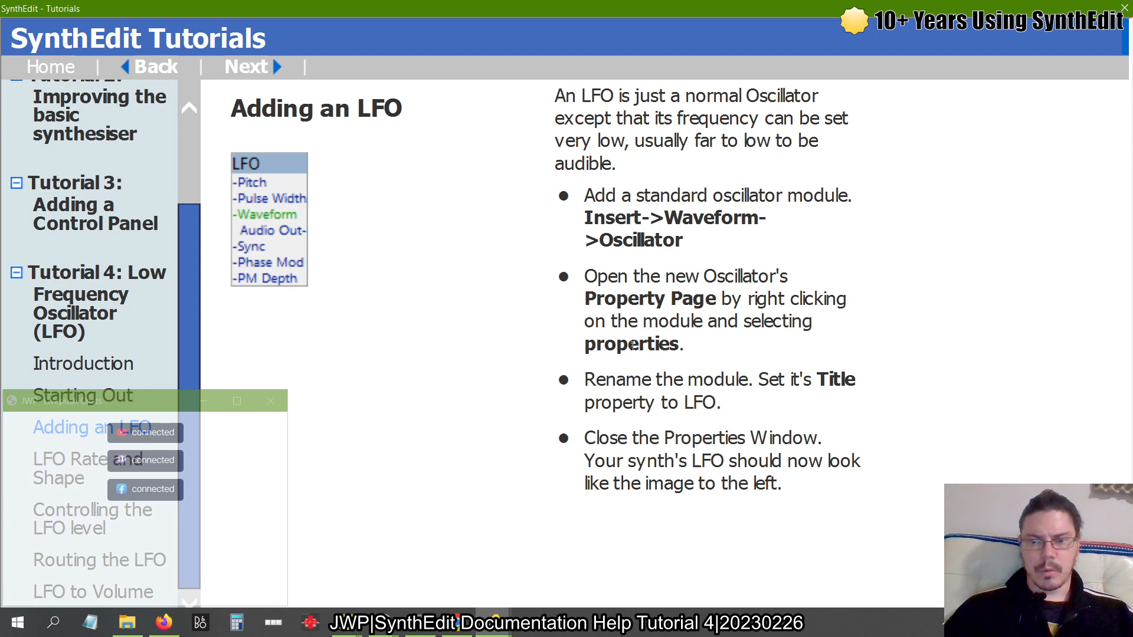
# Switch to the tutorial4 project and close it without saving the changes
pyautogui.hotkey('alt', 'Tab')
pyautogui.press('Tab')
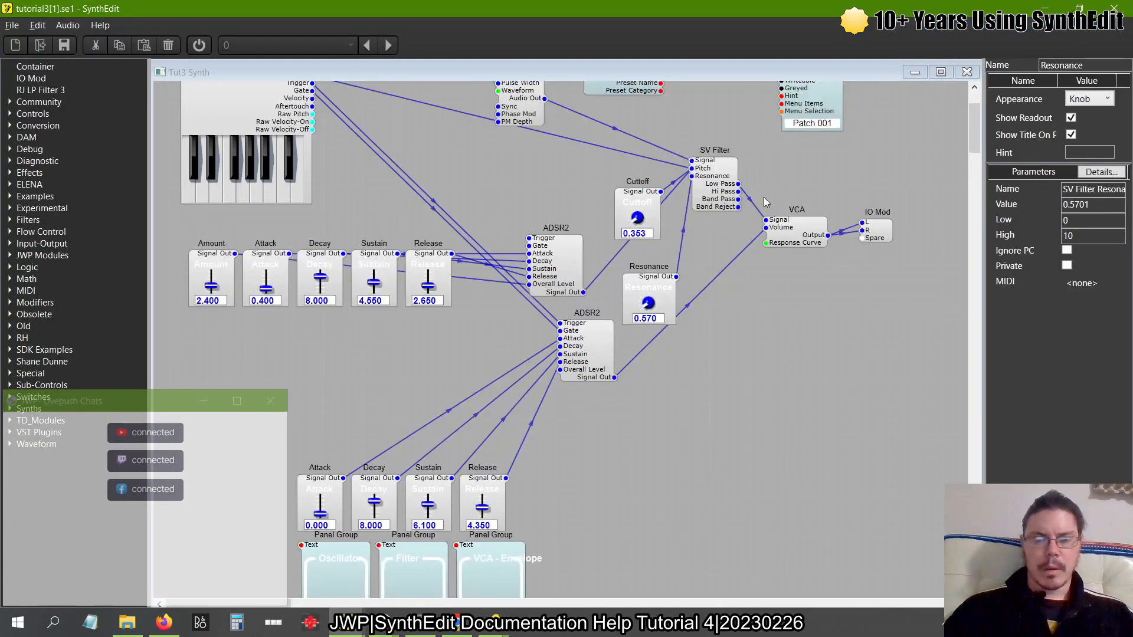
pyautogui.hotkey('alt', 'Tab')
pyautogui.click(764, 197)
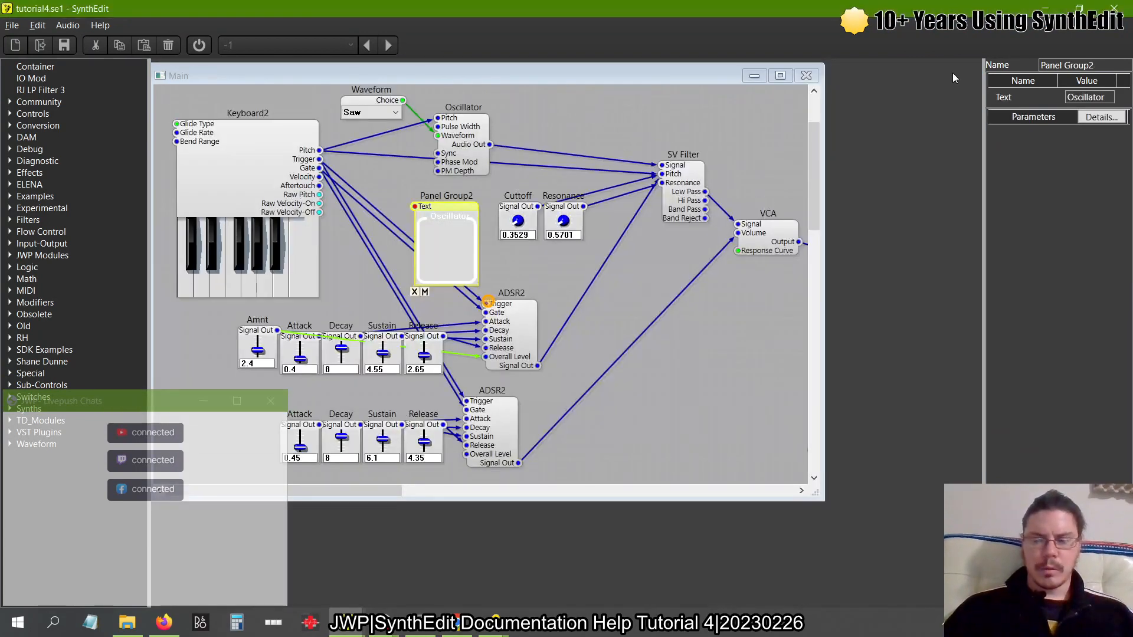
pyautogui.click(1115, 8)
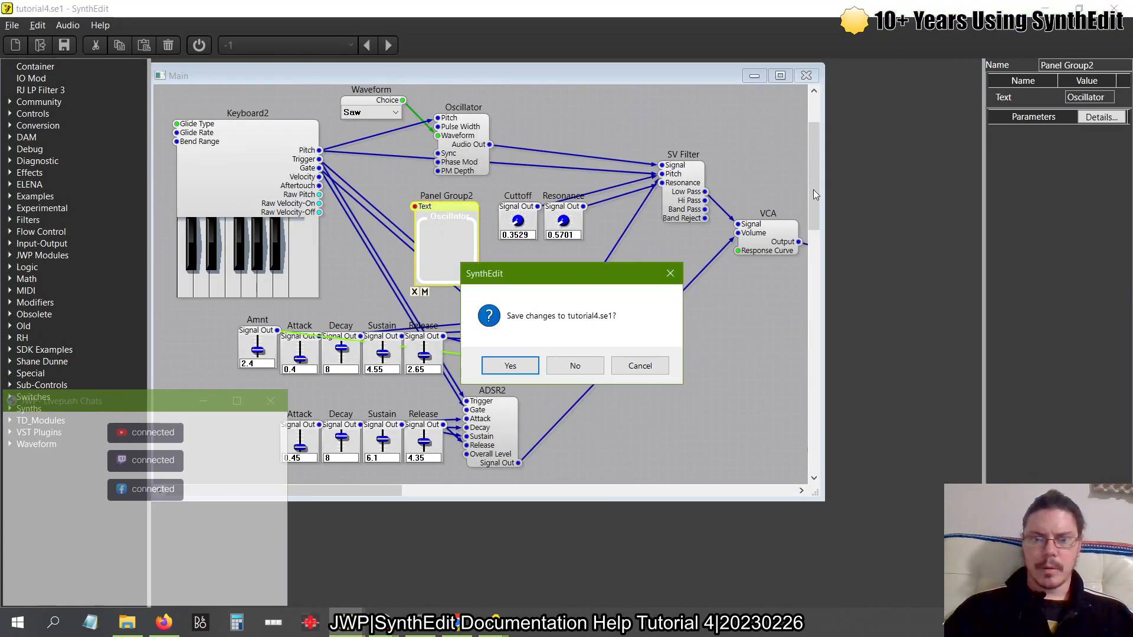
pyautogui.click(572, 371)
# Check the Adding an LFO instructions in the SynthEdit Tutorials and return to the tutorial3 project
pyautogui.hotkey('alt', 'Tab')
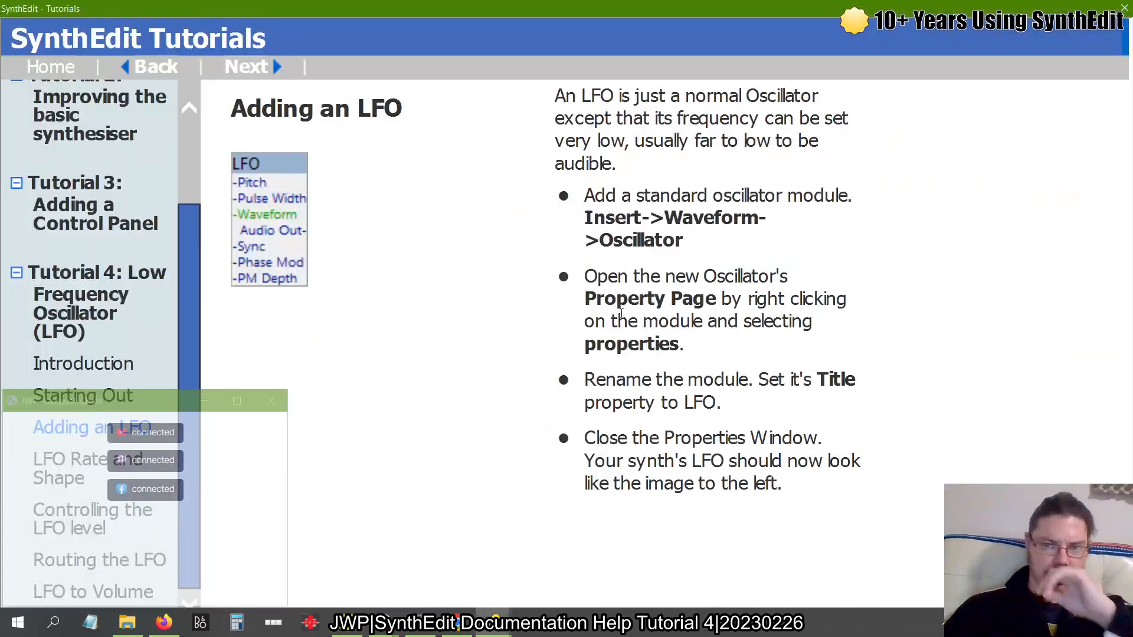
pyautogui.hotkey('alt', 'Tab')
pyautogui.hotkey('alt', 'Tab')
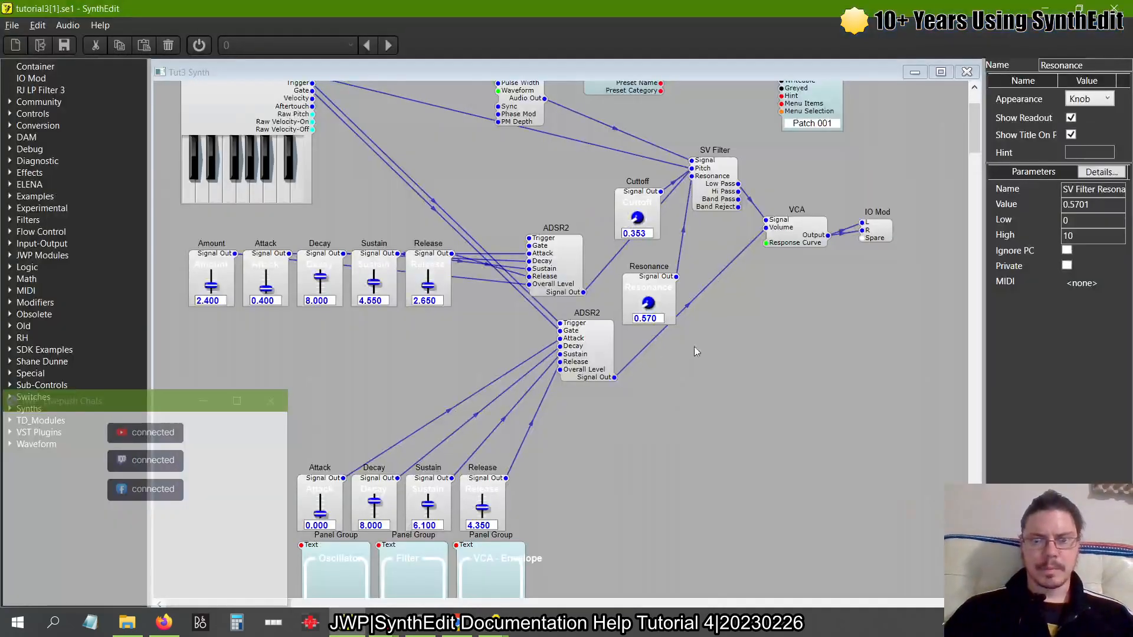
# Insert a Waveform Oscillator module in the free area below the VCA and name it LFO
pyautogui.click(10, 445)
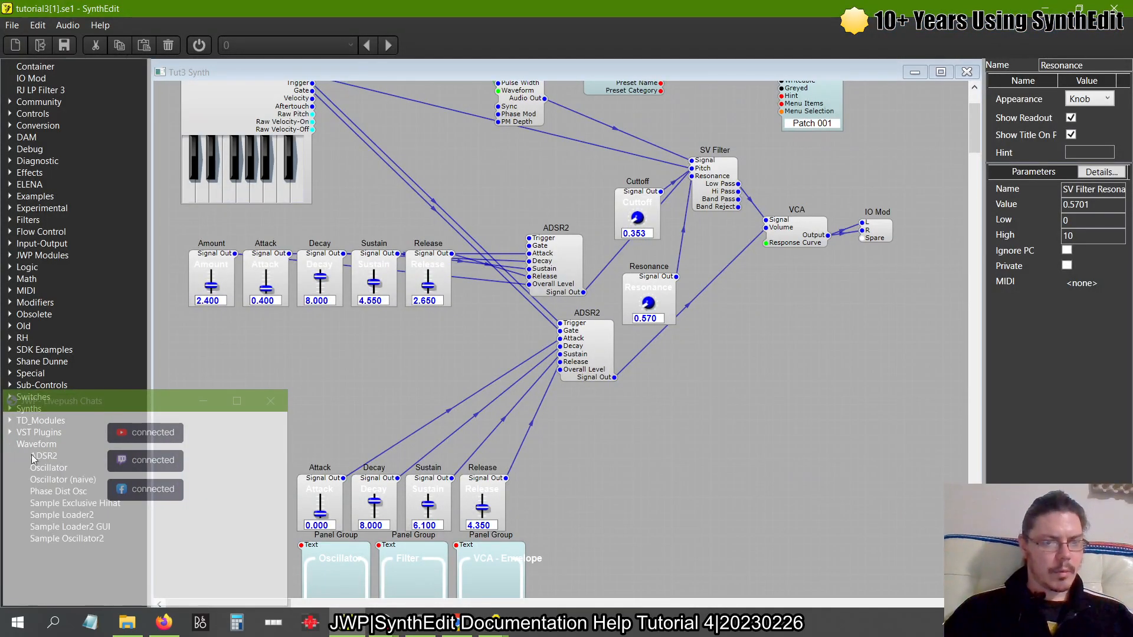
pyautogui.moveTo(41, 470); pyautogui.dragTo(734, 407)
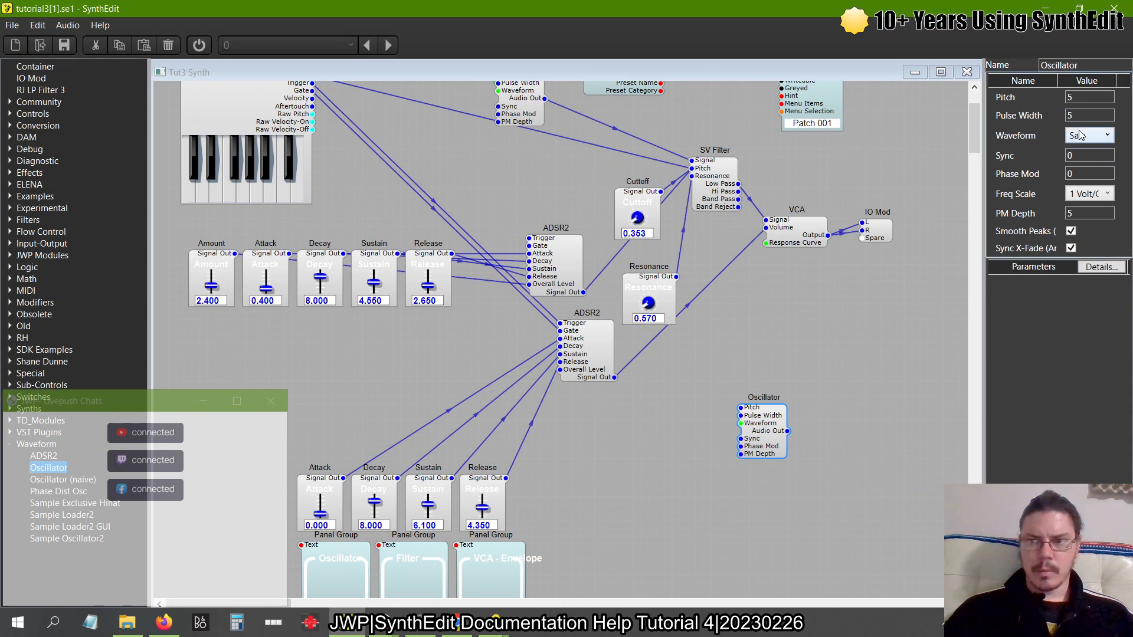
pyautogui.click(1100, 64)
pyautogui.write('LFO')
pyautogui.press('Return')
pyautogui.moveTo(771, 422); pyautogui.dragTo(752, 454)
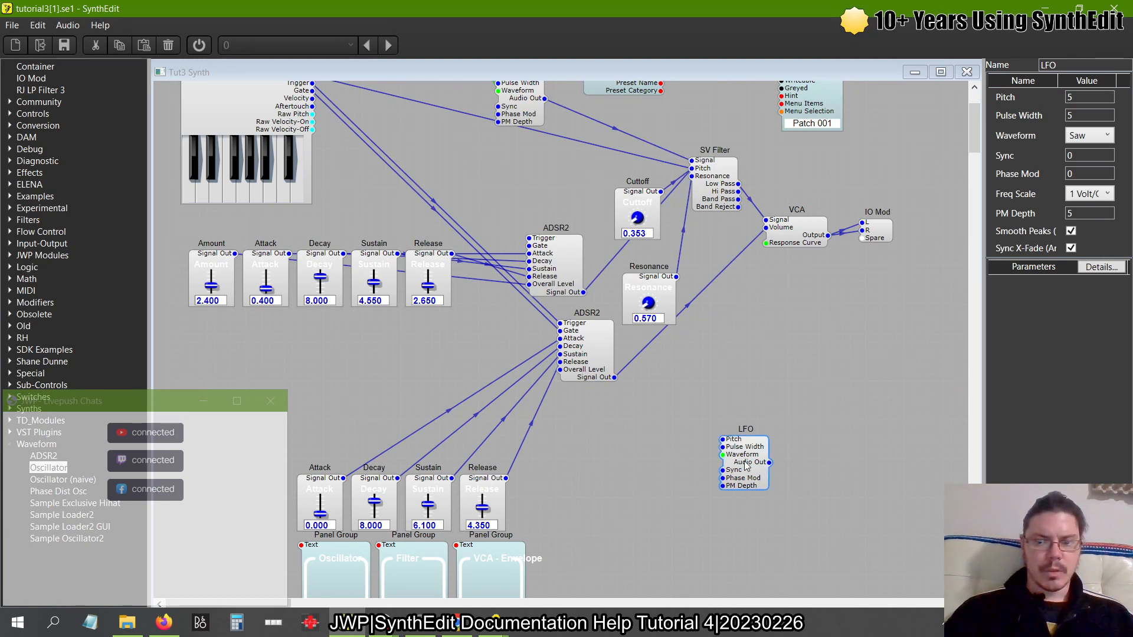
# Replace the LFO oscillator with the Minimal synth prefab, placed in the free area below the VCA
pyautogui.press('Delete')
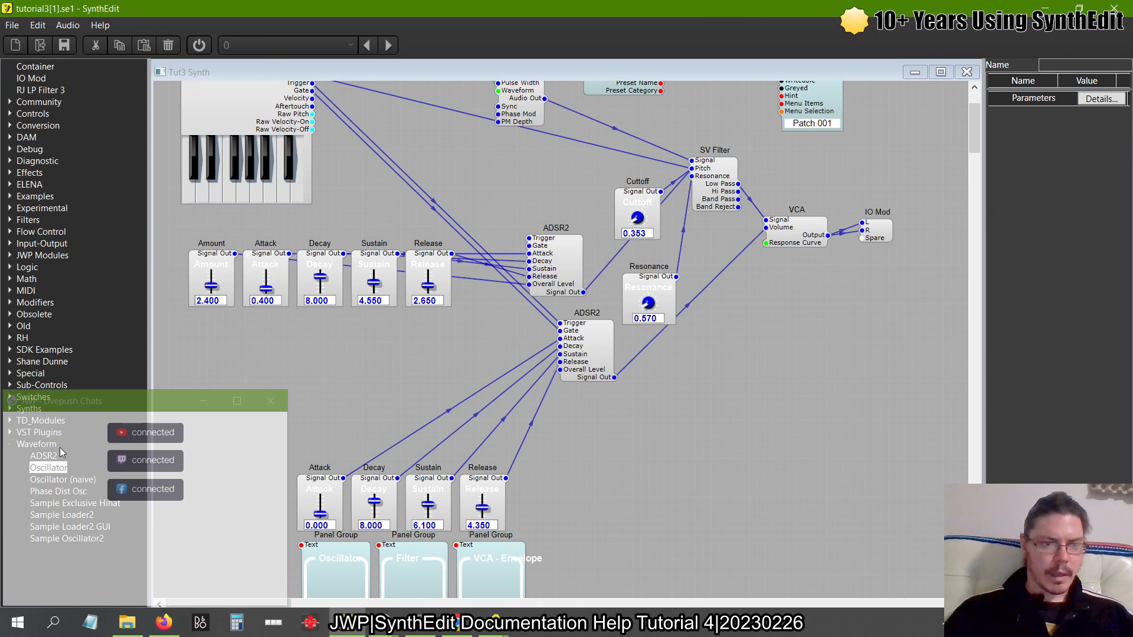
pyautogui.click(9, 446)
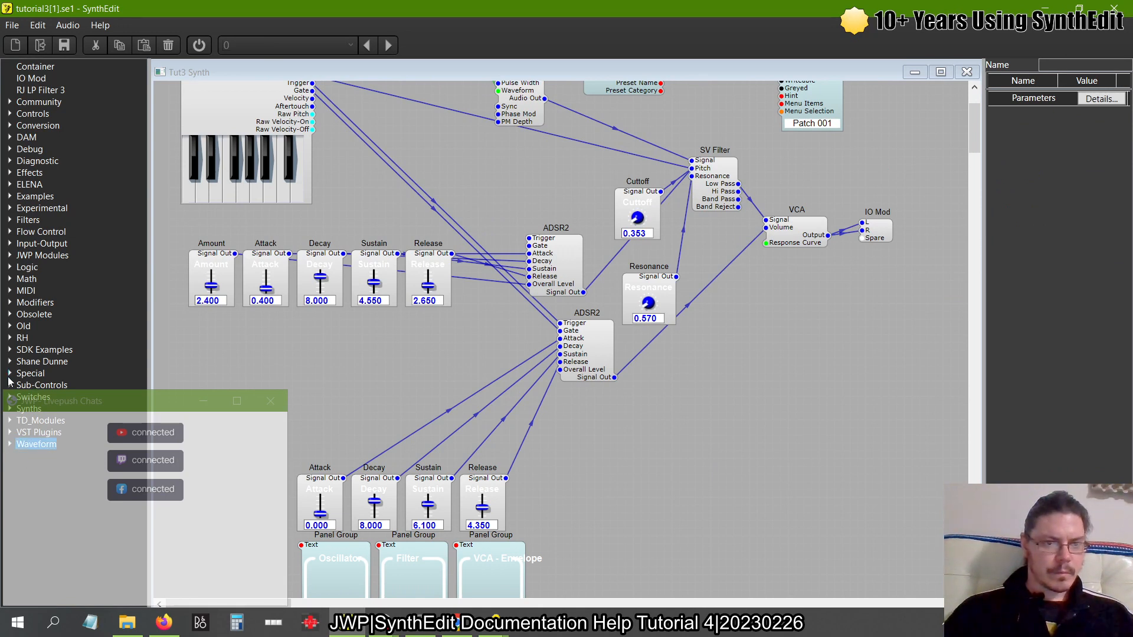
pyautogui.click(9, 404)
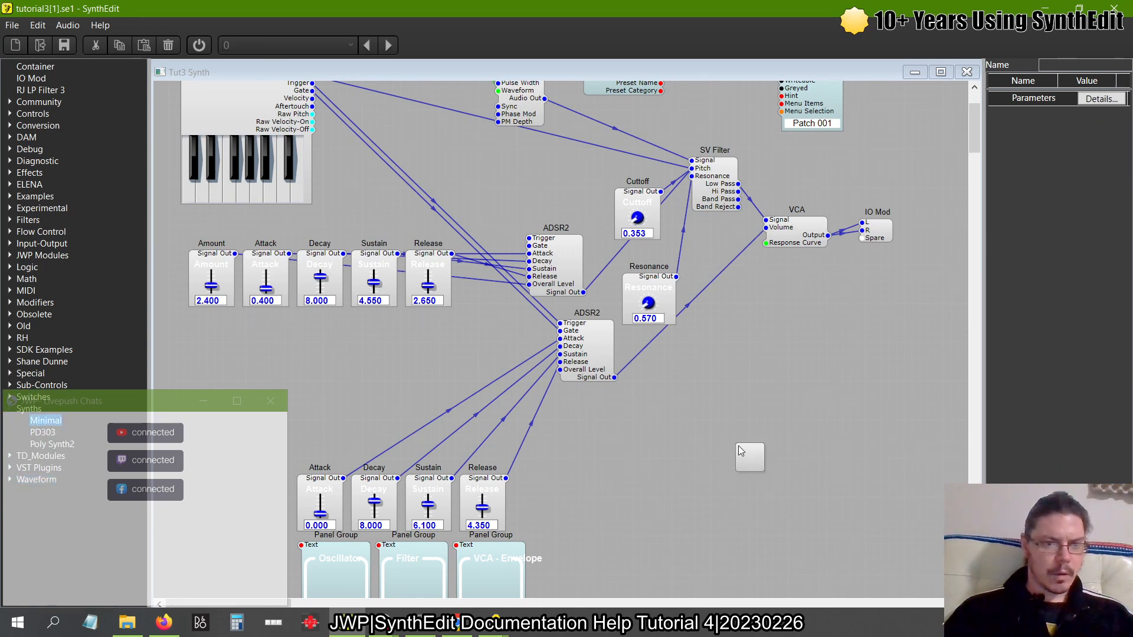
pyautogui.click(752, 419)
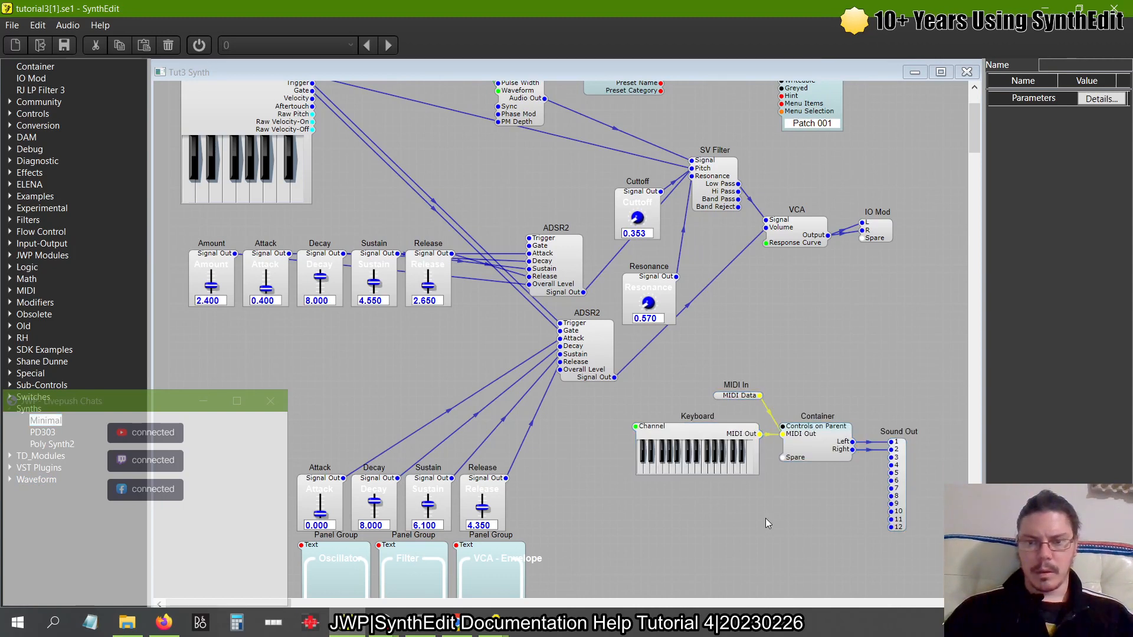
# Delete the inserted synth's MIDI In, Keyboard and Sound Out modules, leaving only its Container
pyautogui.moveTo(630, 365); pyautogui.dragTo(772, 544)
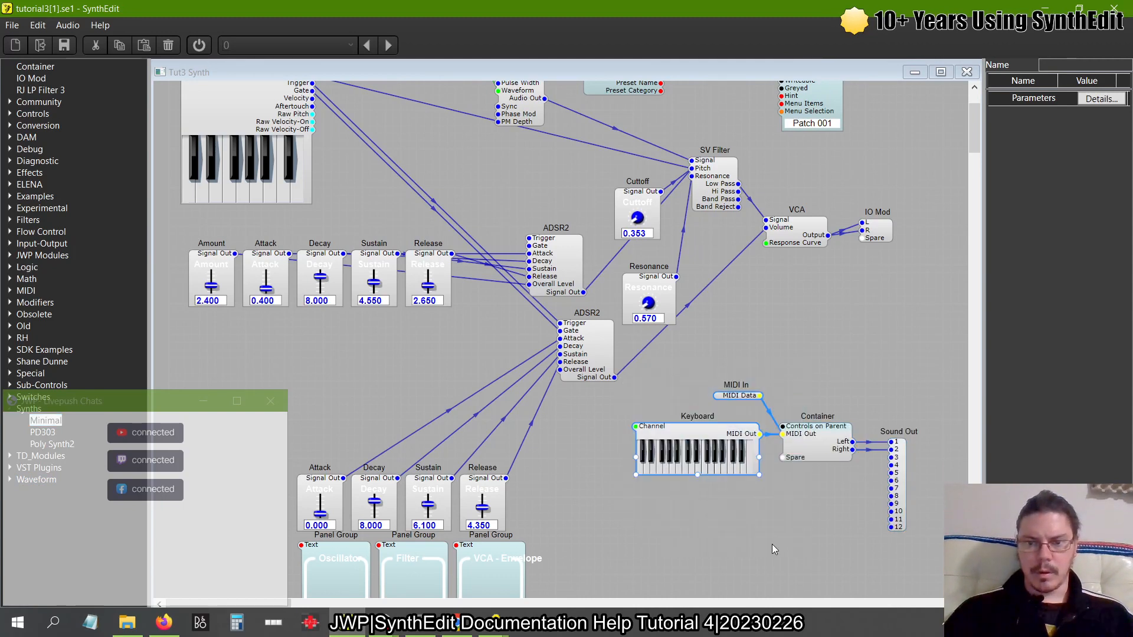
pyautogui.press('Delete')
pyautogui.moveTo(859, 386); pyautogui.dragTo(911, 551)
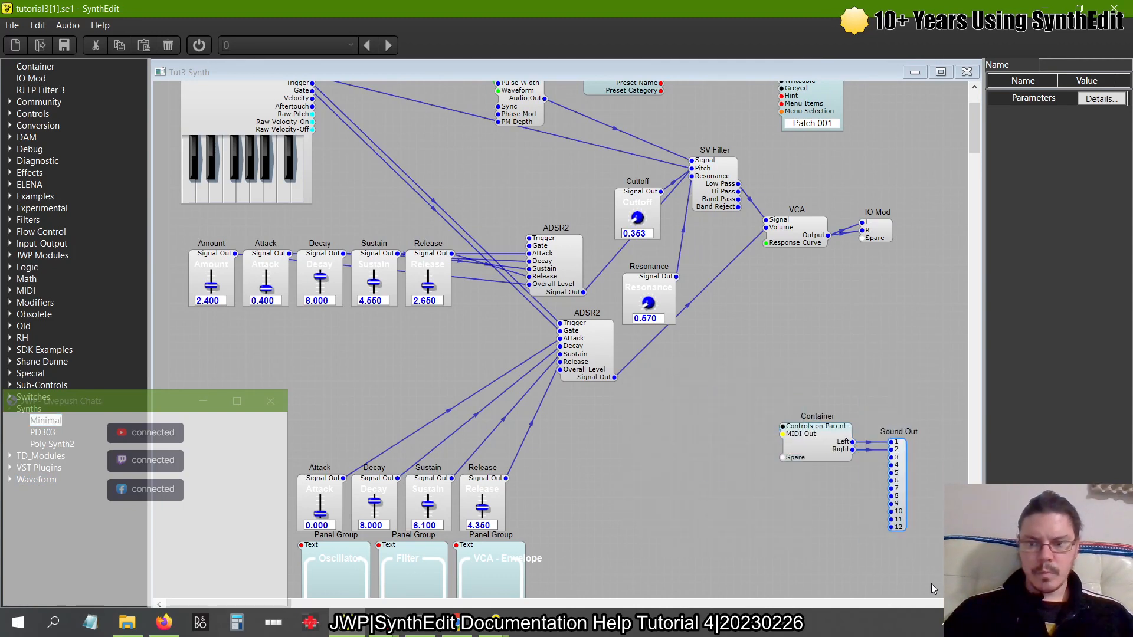
# Inside the Container, remove the VCA's connection to the Right pin and rename the IO Mod's Left pin to Output
pyautogui.doubleClick(823, 436)
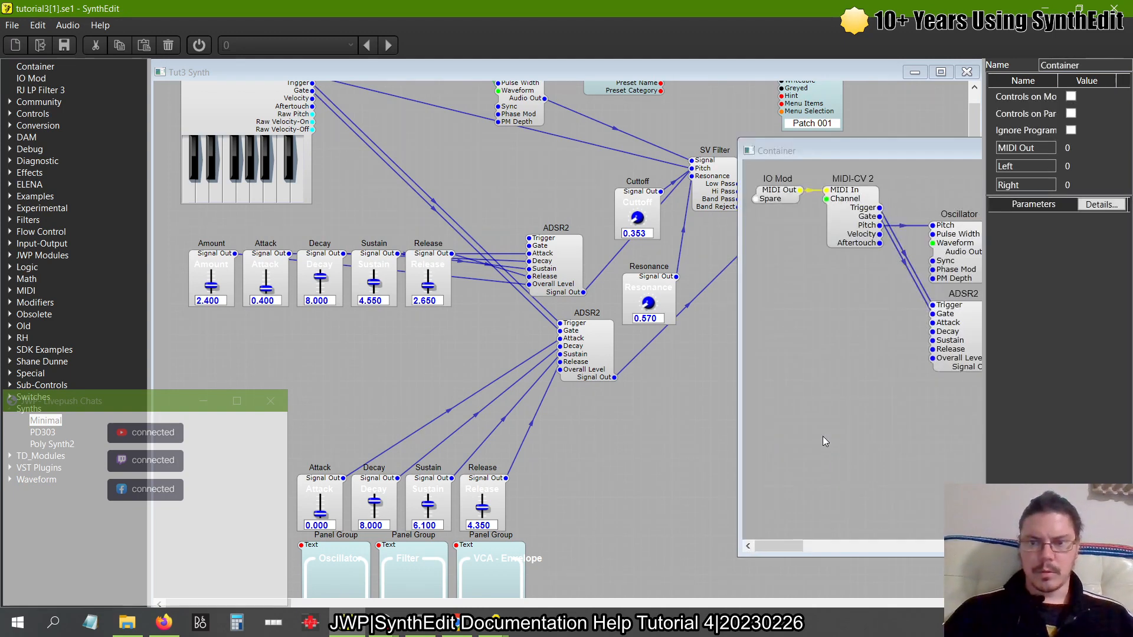
pyautogui.moveTo(902, 155); pyautogui.dragTo(476, 184)
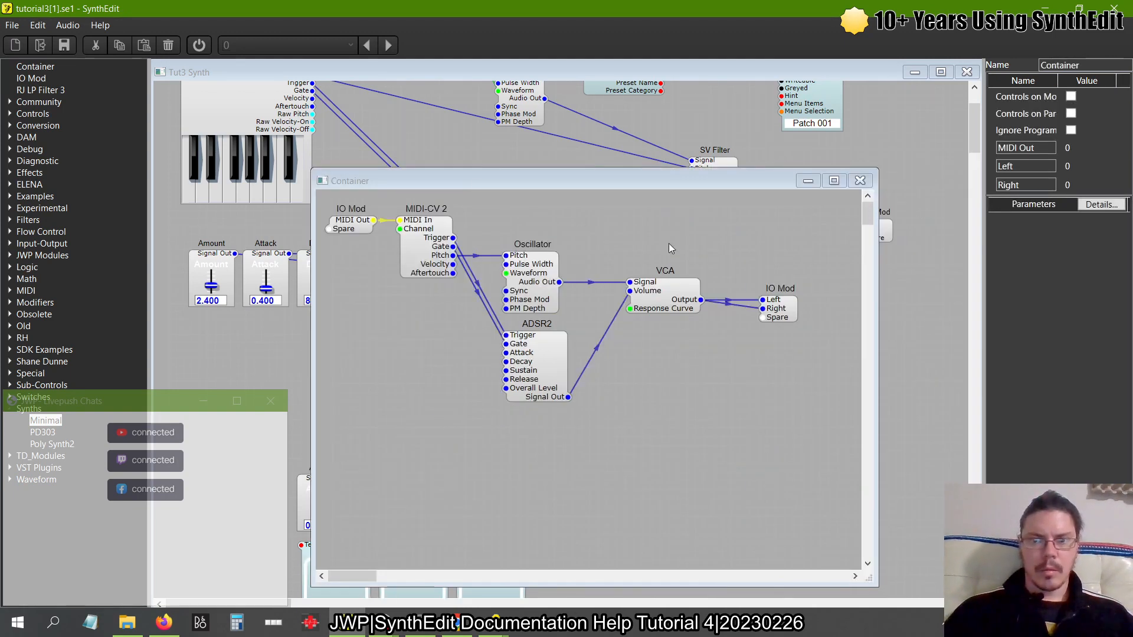
pyautogui.click(730, 304)
pyautogui.press('Delete')
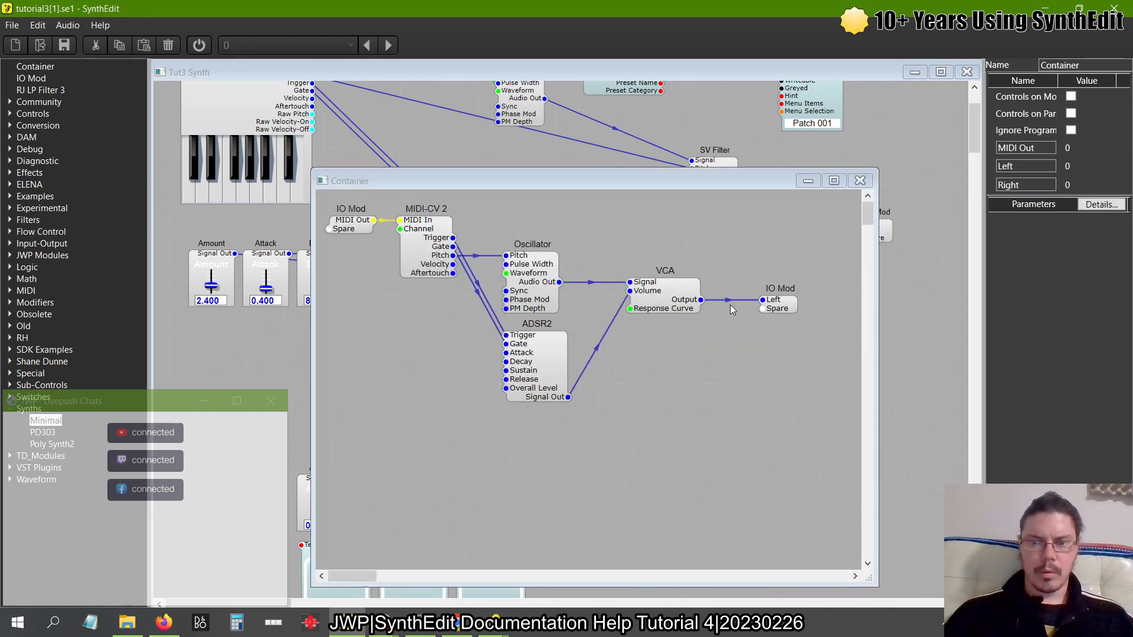
pyautogui.click(781, 304)
pyautogui.moveTo(1040, 98); pyautogui.dragTo(889, 90)
pyautogui.write('Output')
pyautogui.press('Return')
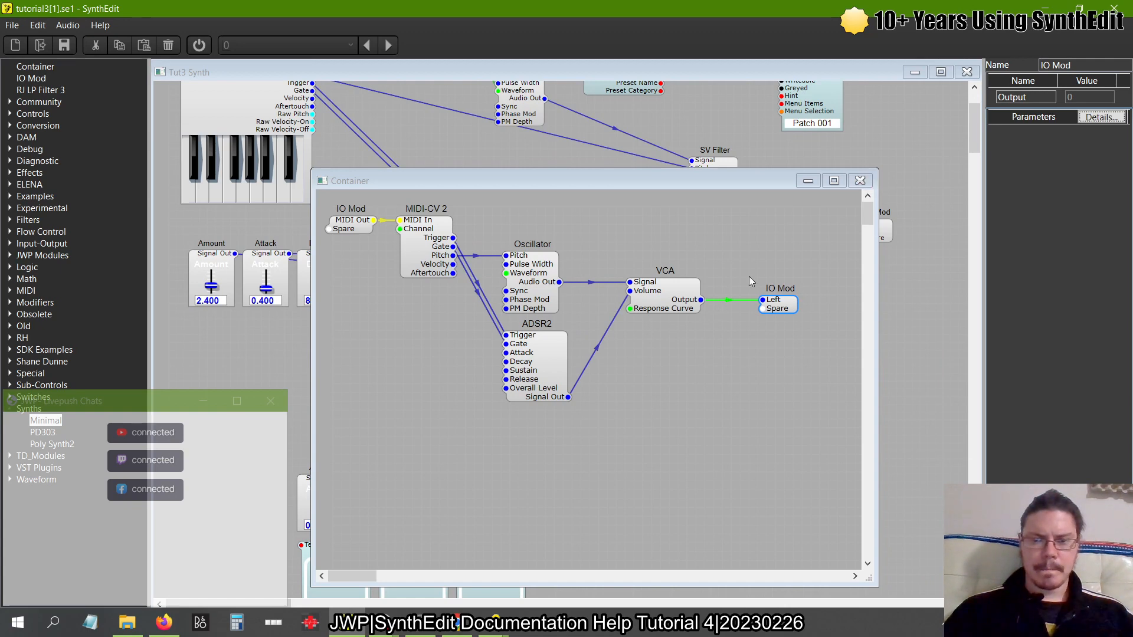
pyautogui.click(860, 180)
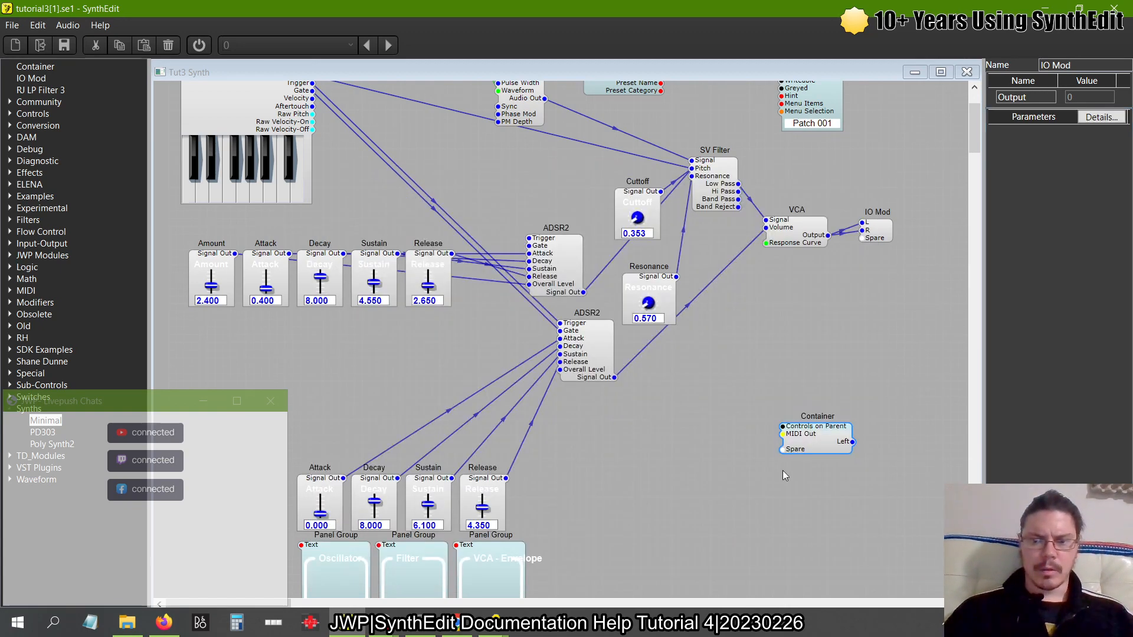
pyautogui.moveTo(819, 429); pyautogui.dragTo(728, 402)
pyautogui.moveTo(36, 66); pyautogui.dragTo(824, 358)
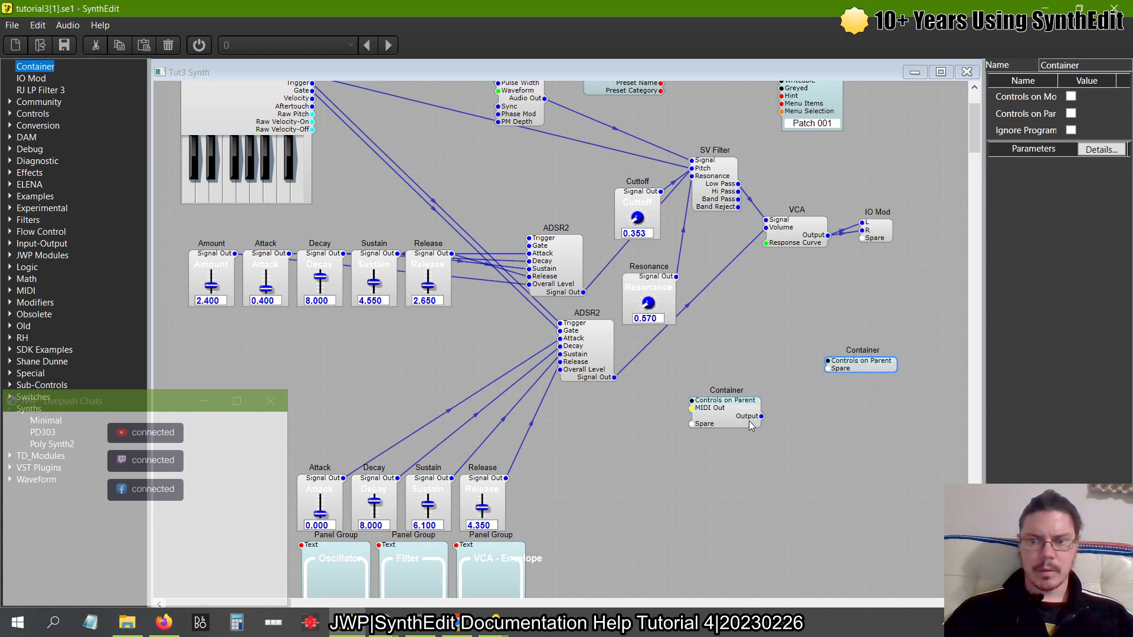
pyautogui.click(850, 313)
pyautogui.click(853, 369)
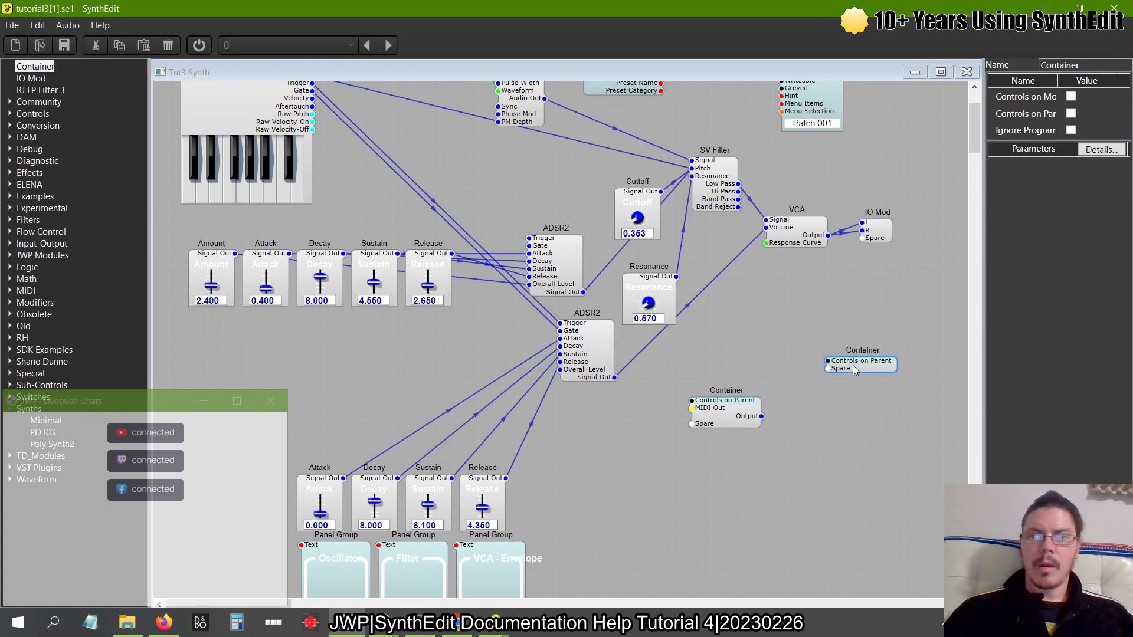
pyautogui.press('Delete')
# Insert a Trigger To MIDI module beside the Container and connect its MIDI Out to the Container's MIDI Out pin
pyautogui.moveTo(713, 428); pyautogui.dragTo(745, 451)
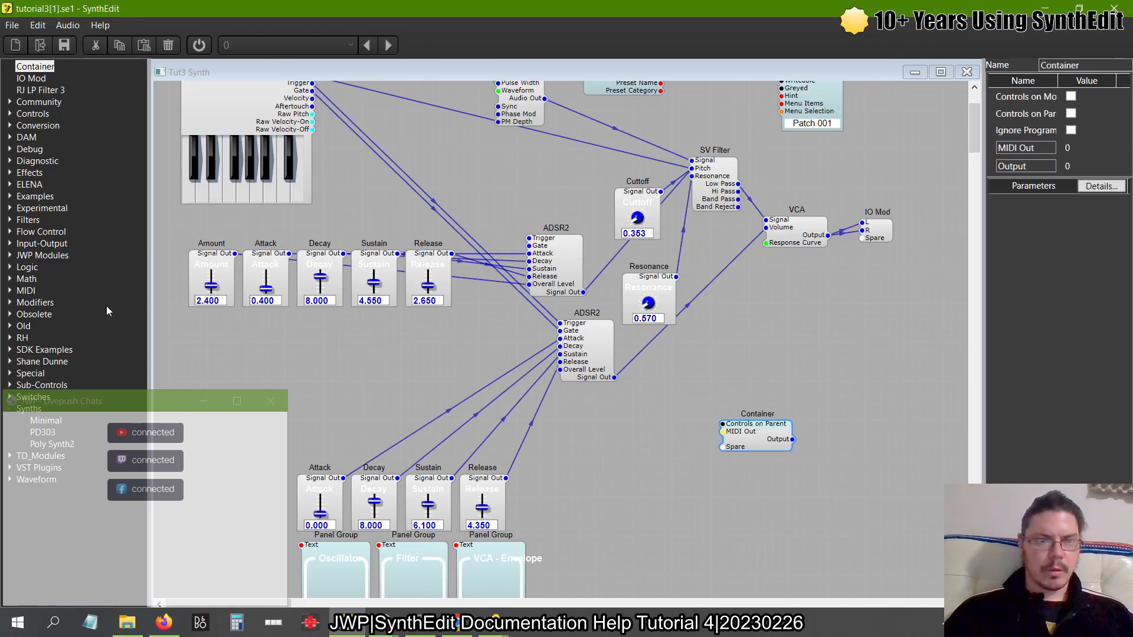
pyautogui.click(10, 292)
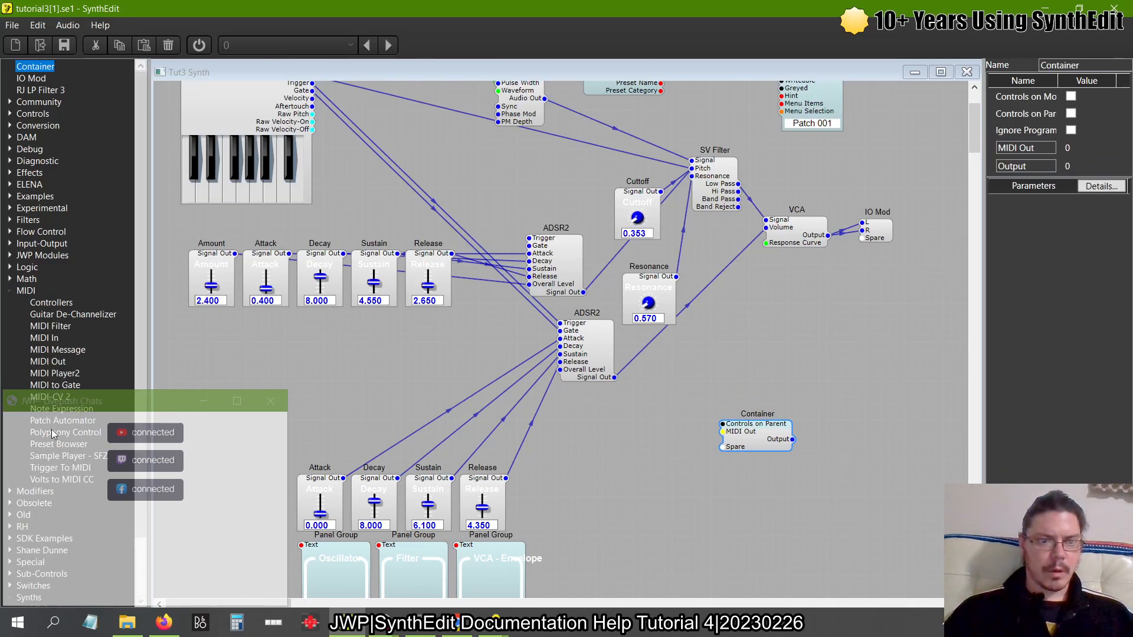
pyautogui.moveTo(48, 468); pyautogui.dragTo(657, 411)
pyautogui.moveTo(761, 439); pyautogui.dragTo(771, 454)
pyautogui.moveTo(697, 445); pyautogui.dragTo(730, 446)
# Reposition the Trigger To MIDI and Container modules together, and examine the modules inside the Container
pyautogui.doubleClick(772, 453)
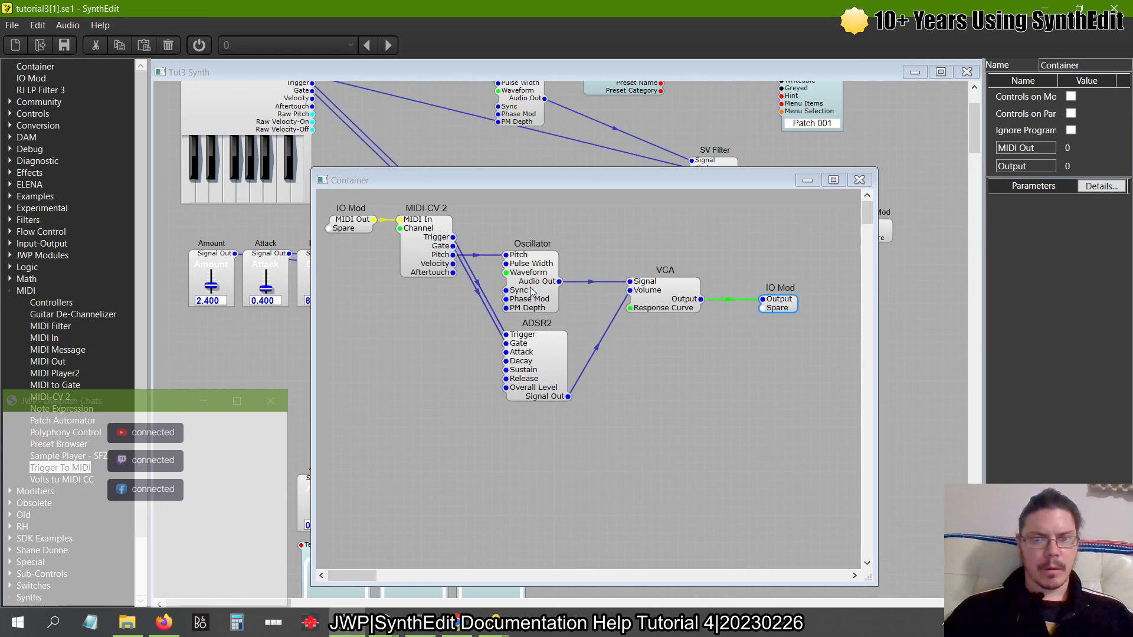
pyautogui.click(858, 181)
pyautogui.moveTo(837, 501); pyautogui.dragTo(646, 388)
pyautogui.moveTo(672, 426); pyautogui.dragTo(673, 451)
pyautogui.click(756, 477)
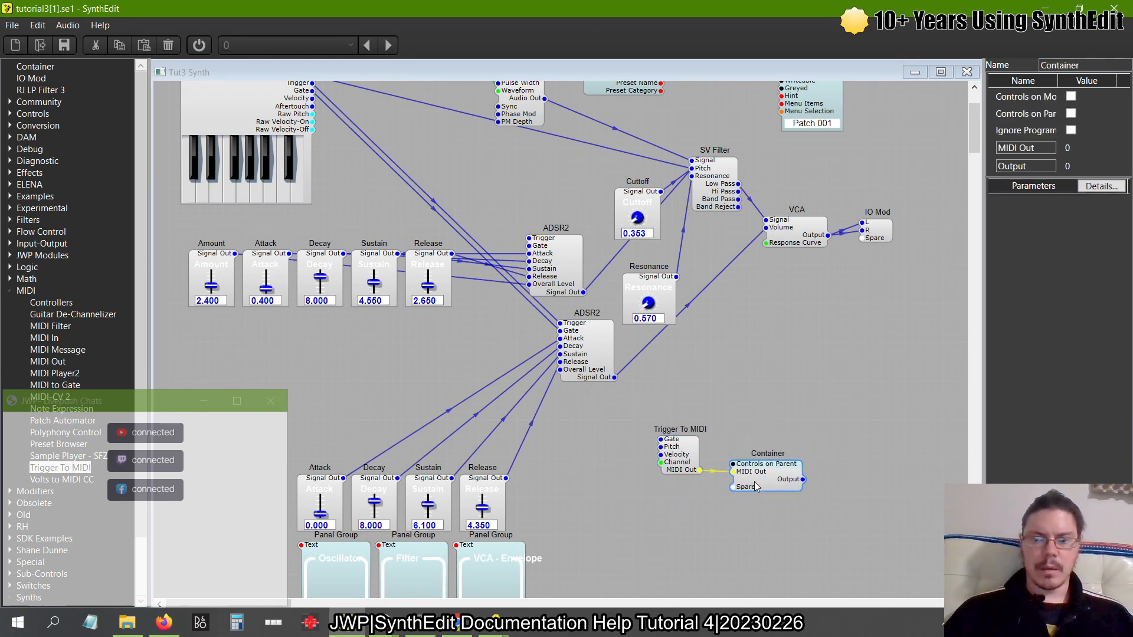
pyautogui.doubleClick(755, 484)
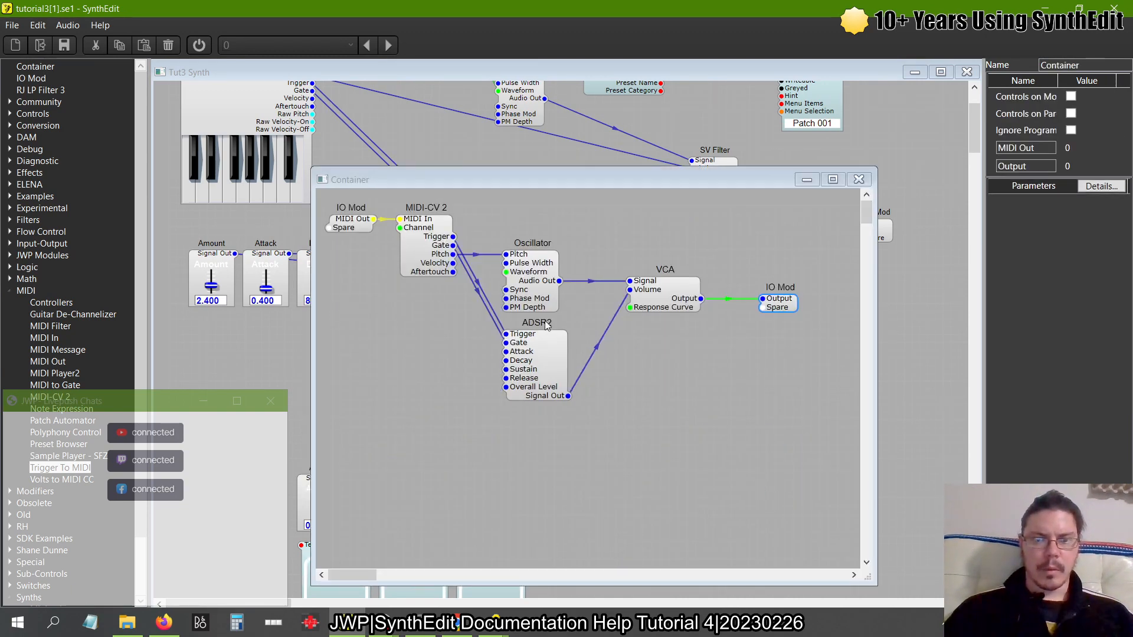
pyautogui.click(859, 180)
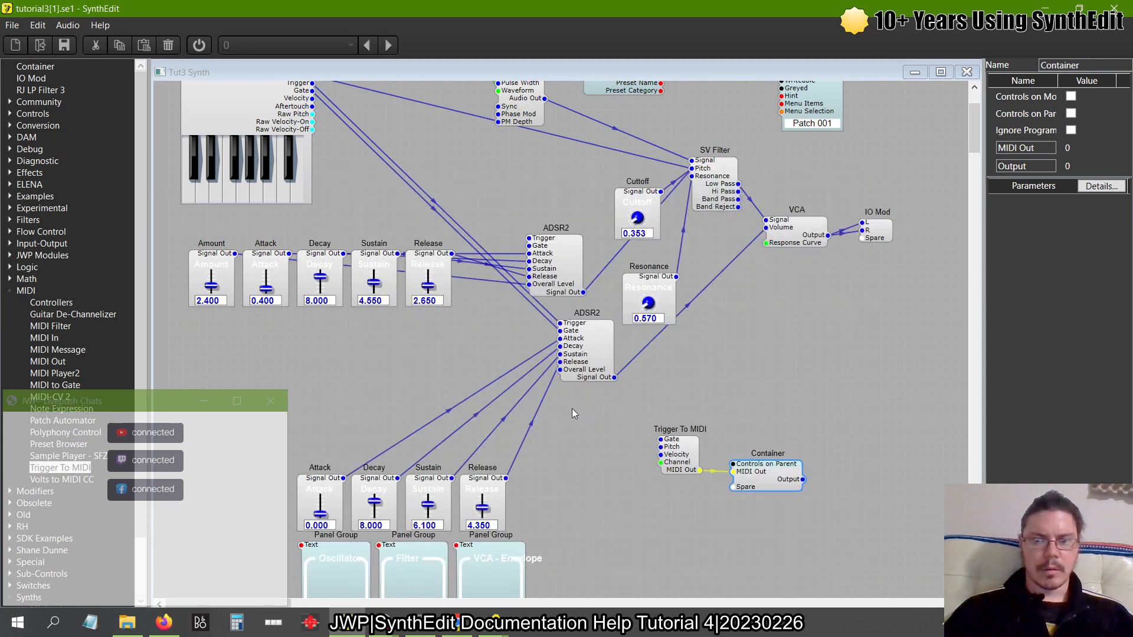
# Read the LFO Rate and Shape page in the SynthEdit Tutorials, including its wiring diagram, and return to the tutorial3 project
pyautogui.hotkey('alt', 'Tab')
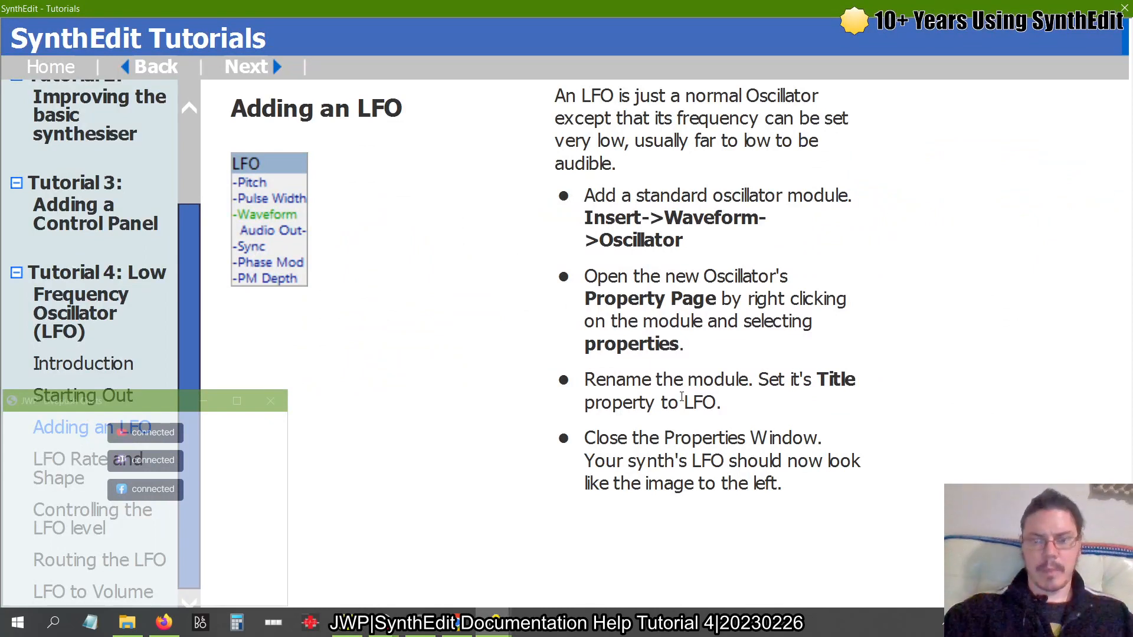
pyautogui.hotkey('alt', 'Tab')
pyautogui.hotkey('alt', 'Tab')
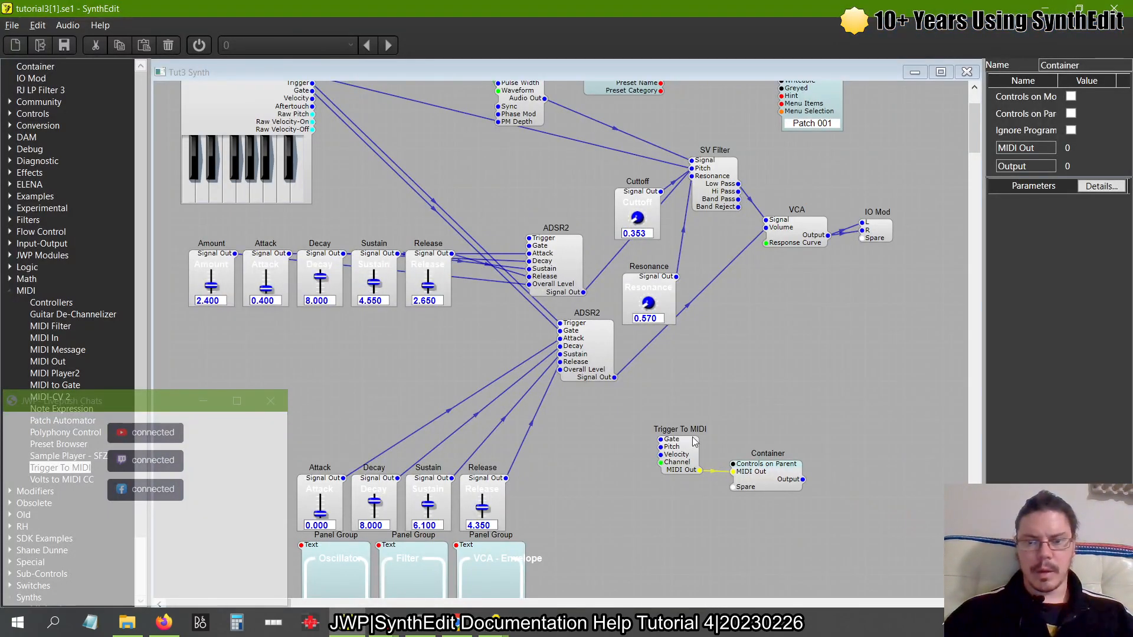
pyautogui.hotkey('alt', 'Tab')
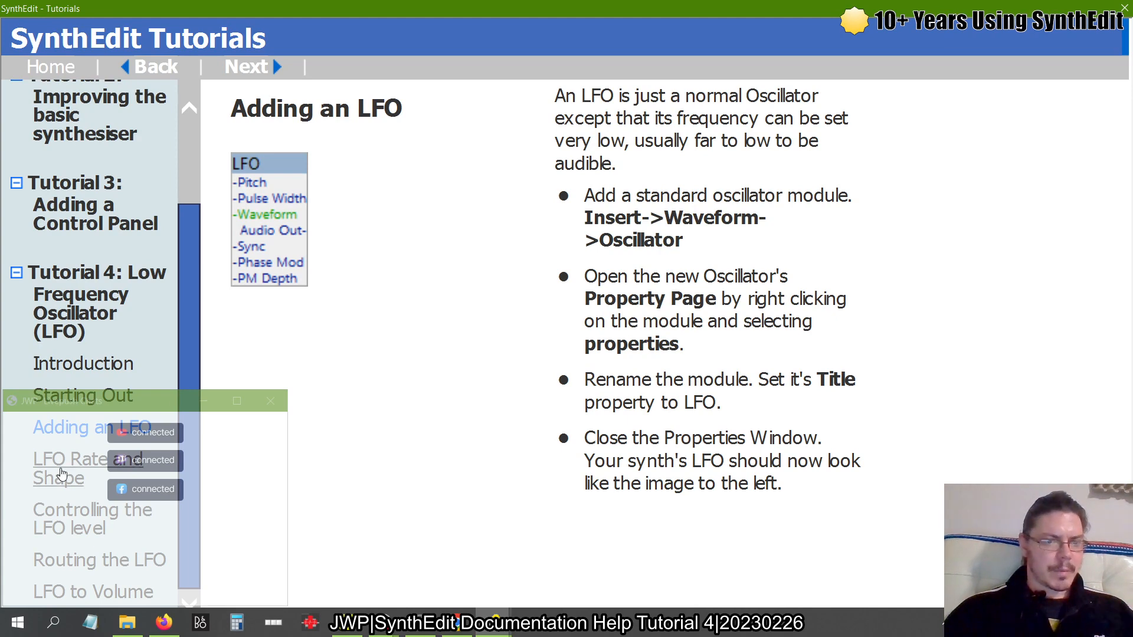
pyautogui.click(62, 474)
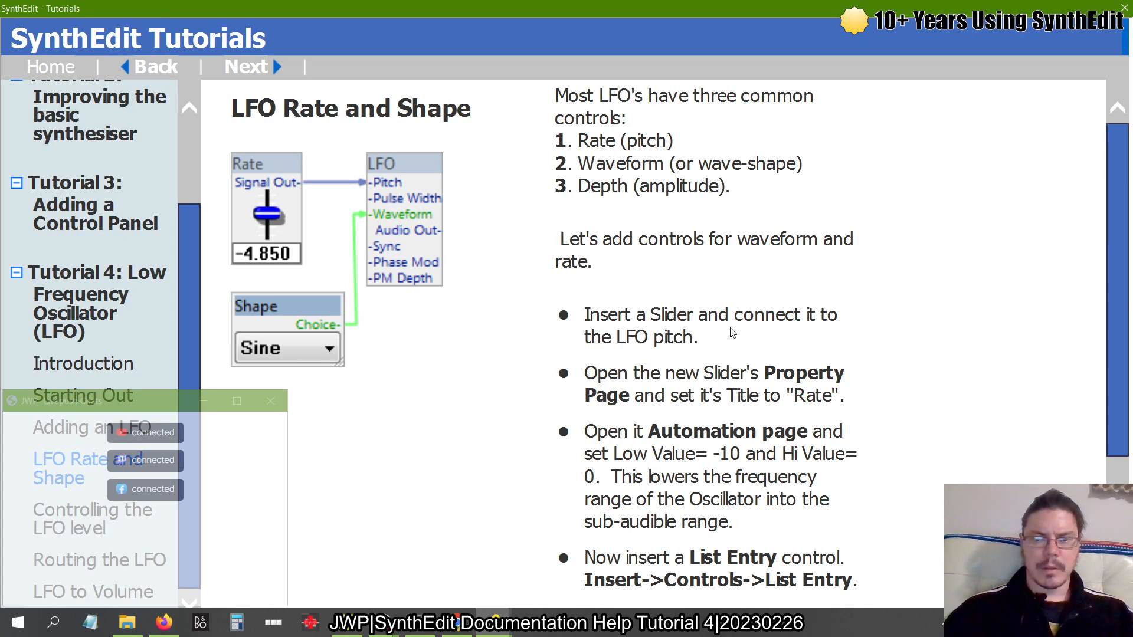
pyautogui.scroll(-3, 732, 333)
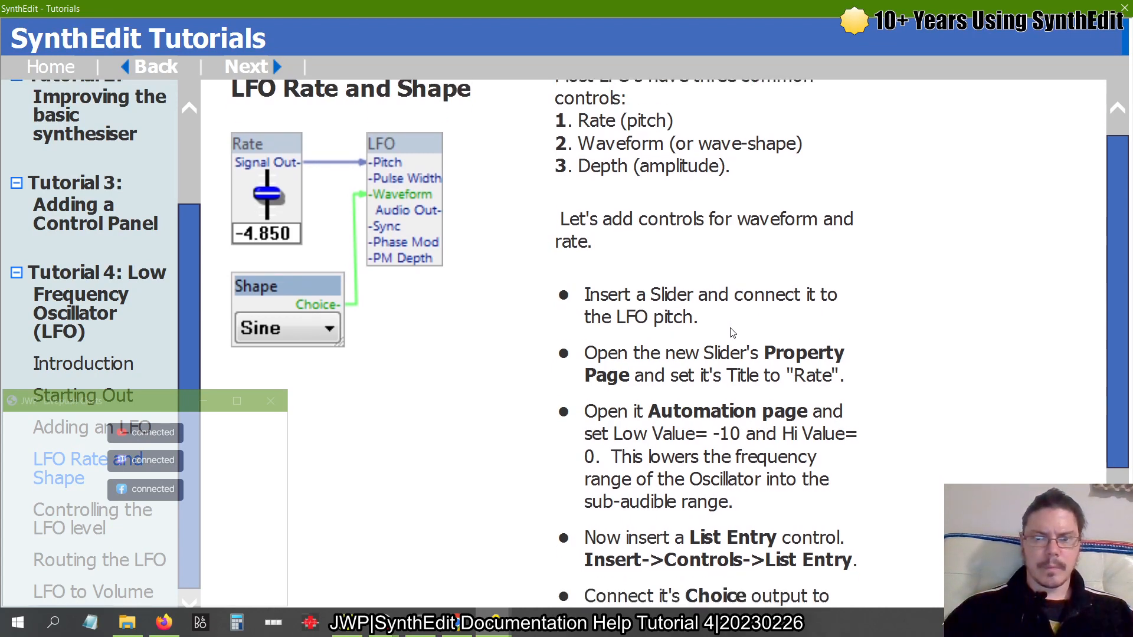
pyautogui.scroll(-2, 732, 329)
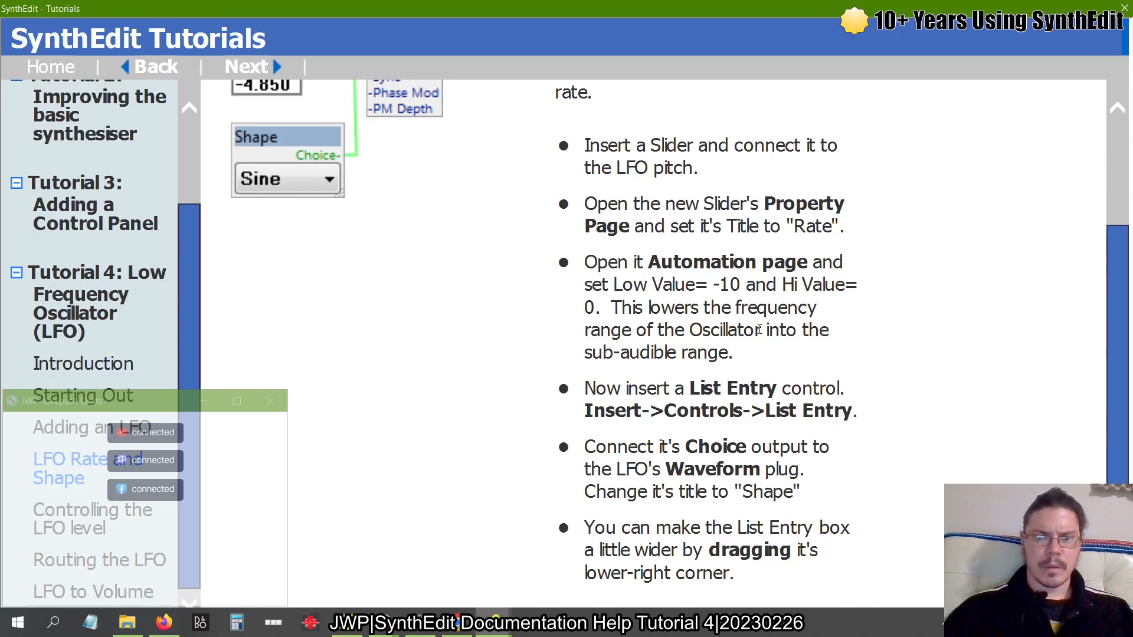
pyautogui.scroll(-1, 759, 329)
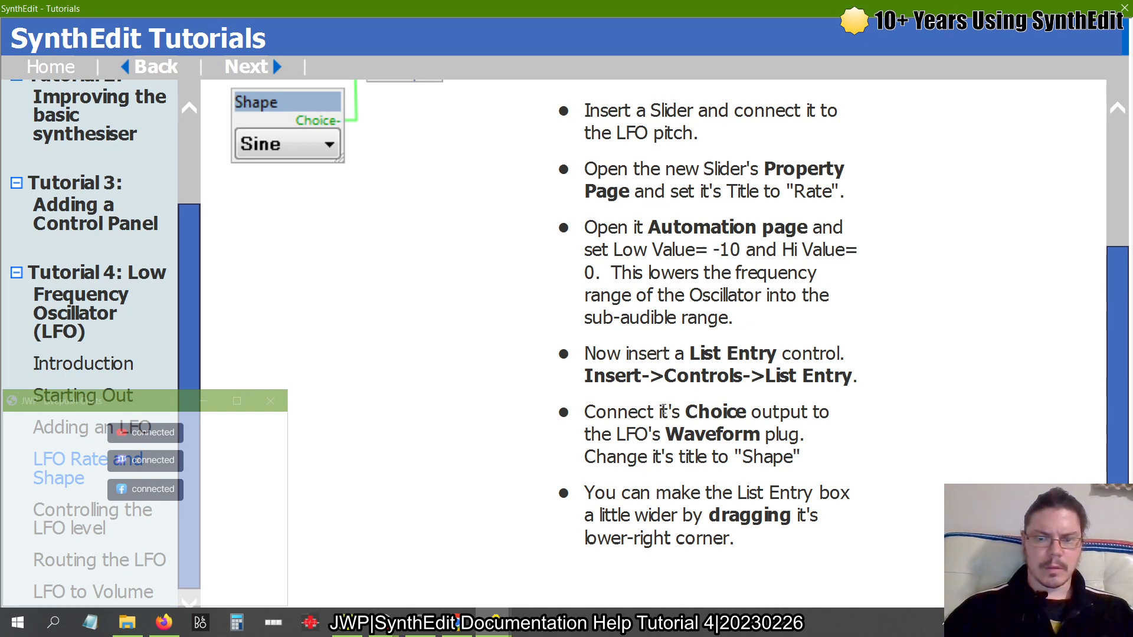
pyautogui.scroll(-1, 664, 408)
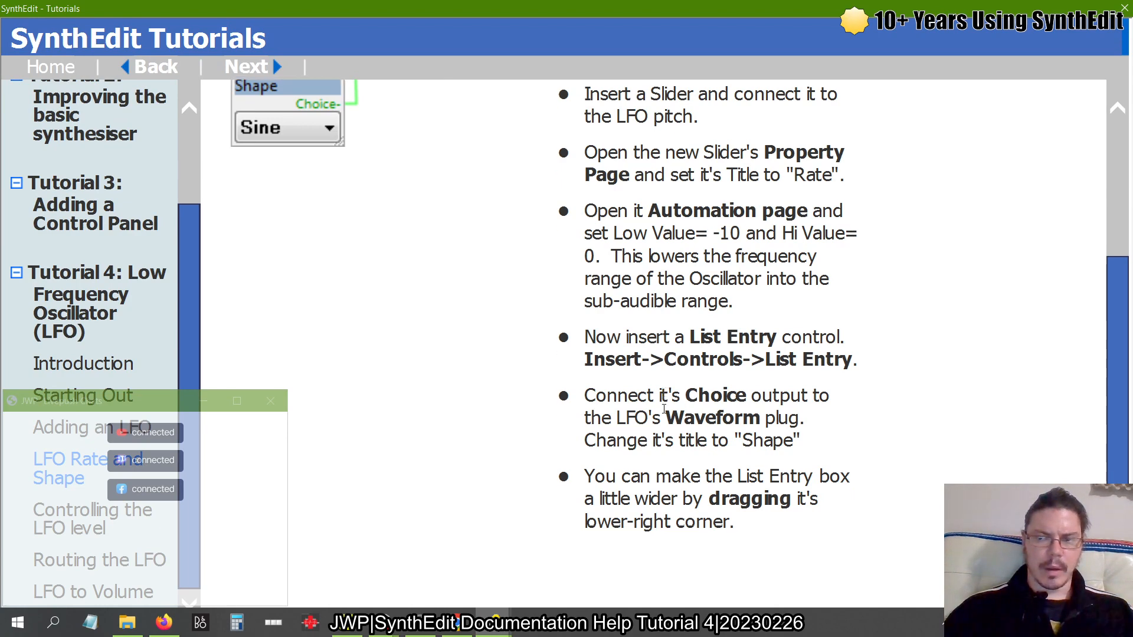
pyautogui.hotkey('alt', 'Tab')
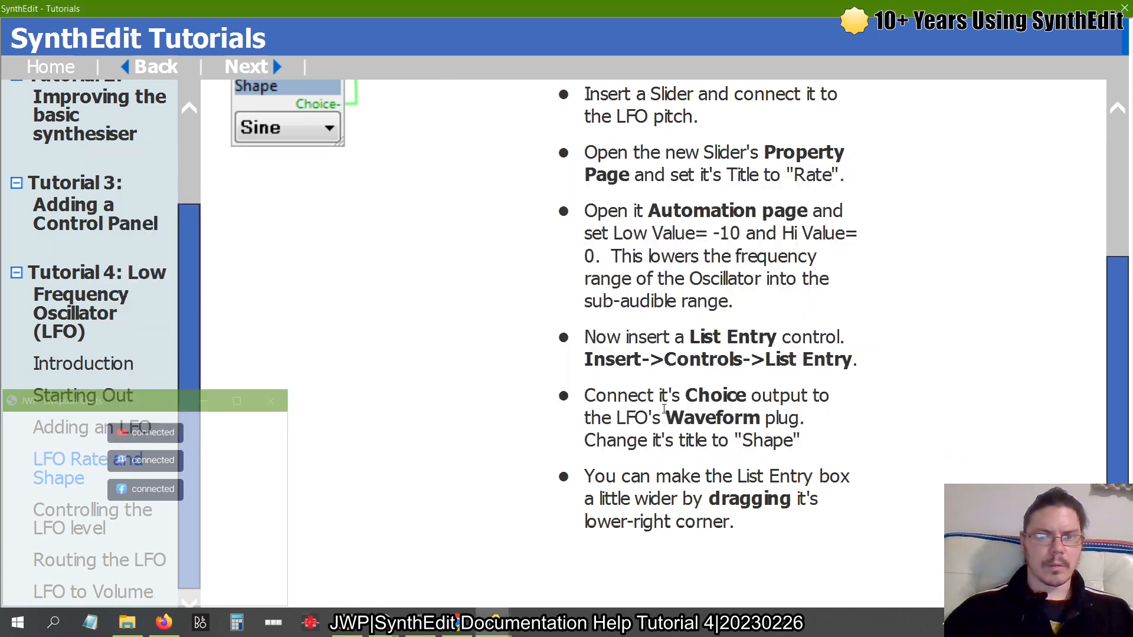
pyautogui.scroll(4, 664, 408)
pyautogui.scroll(3, 663, 409)
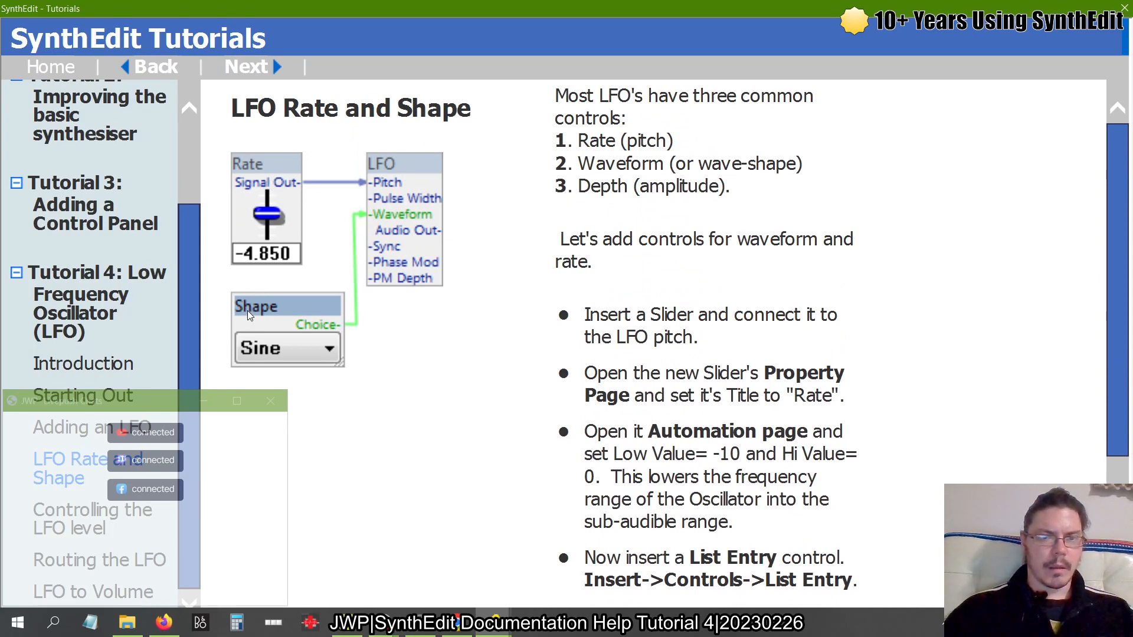
pyautogui.hotkey('alt', 'Tab')
pyautogui.hotkey('alt', 'Tab')
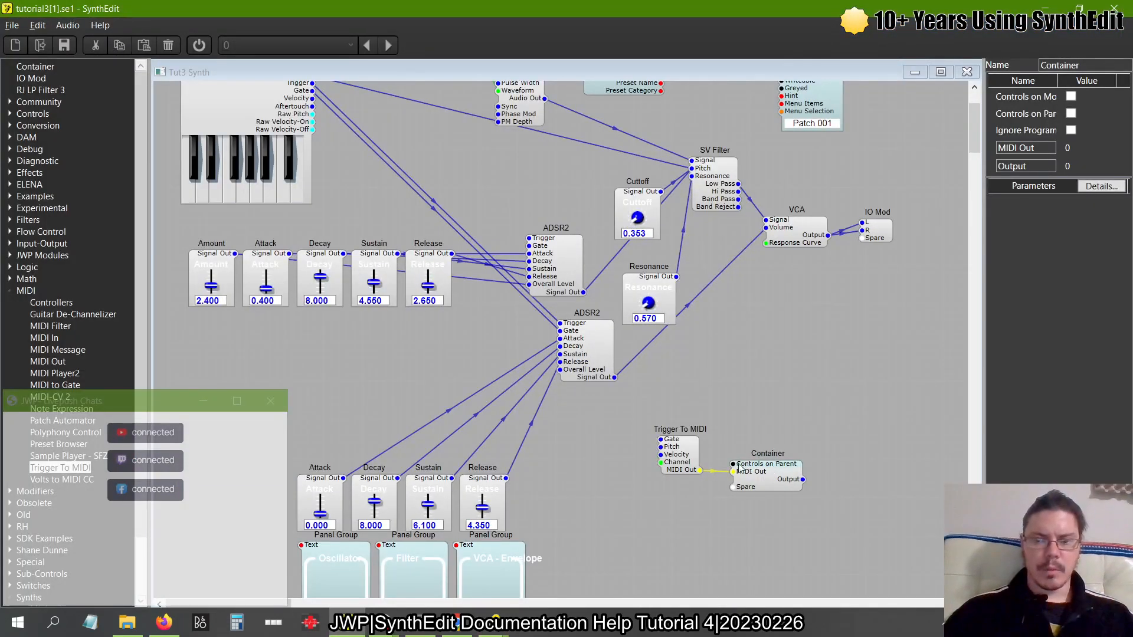
# Inside the Container, expose the Oscillator's Waveform pin on the input IO Mod and remake the VCA's Output connection to the output IO Mod
pyautogui.doubleClick(775, 480)
pyautogui.click(732, 299)
pyautogui.press('Delete')
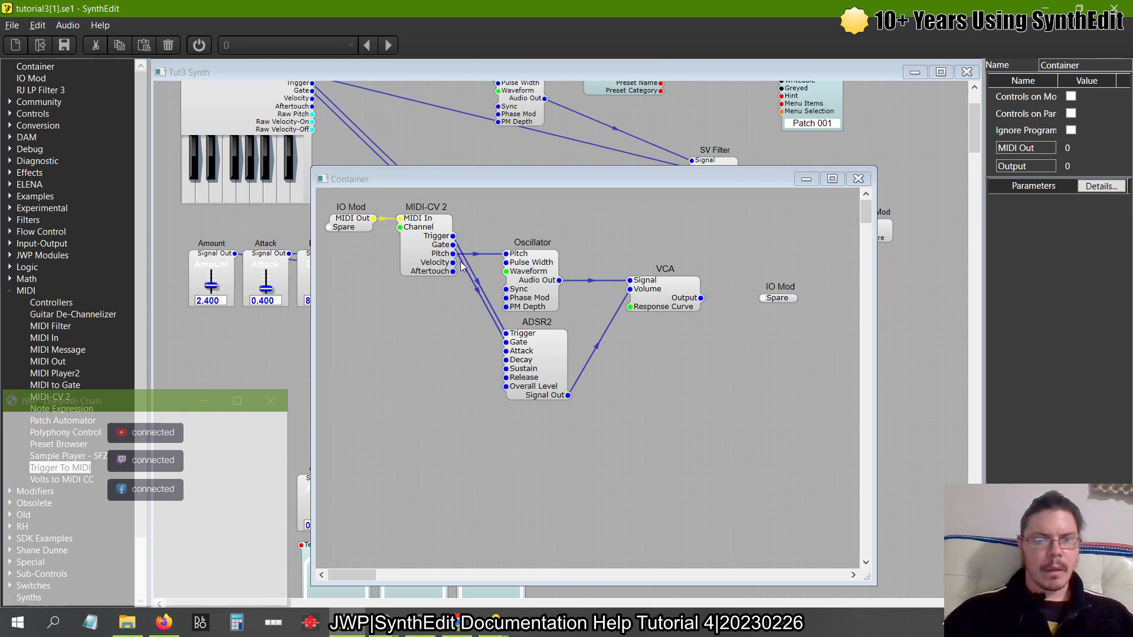
pyautogui.click(504, 275)
pyautogui.moveTo(505, 275); pyautogui.dragTo(330, 228)
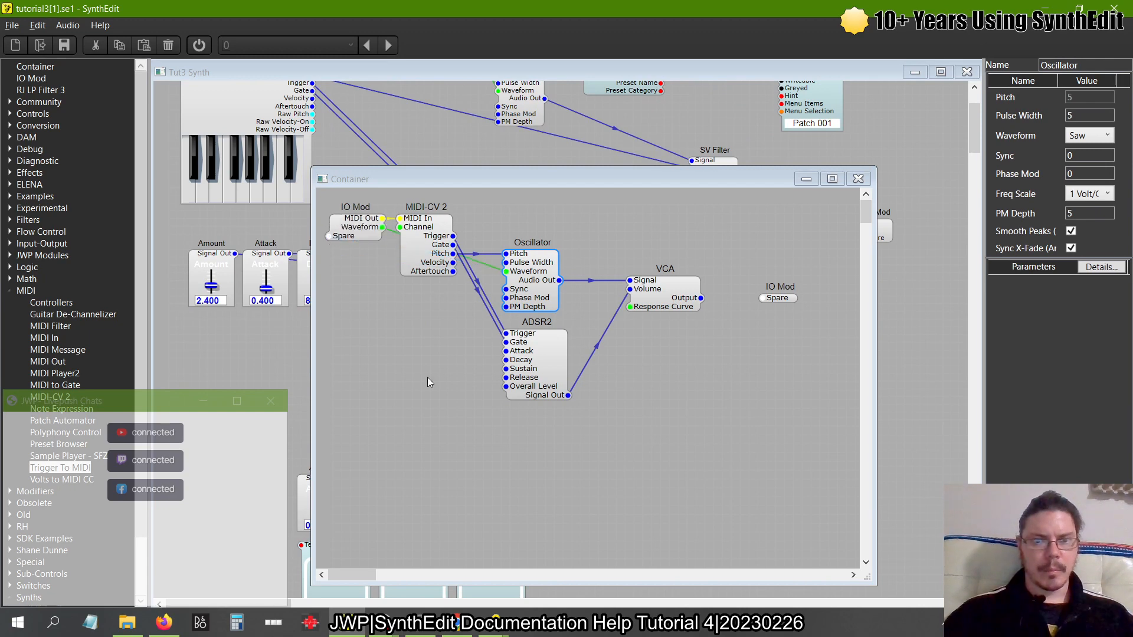
pyautogui.click(696, 302)
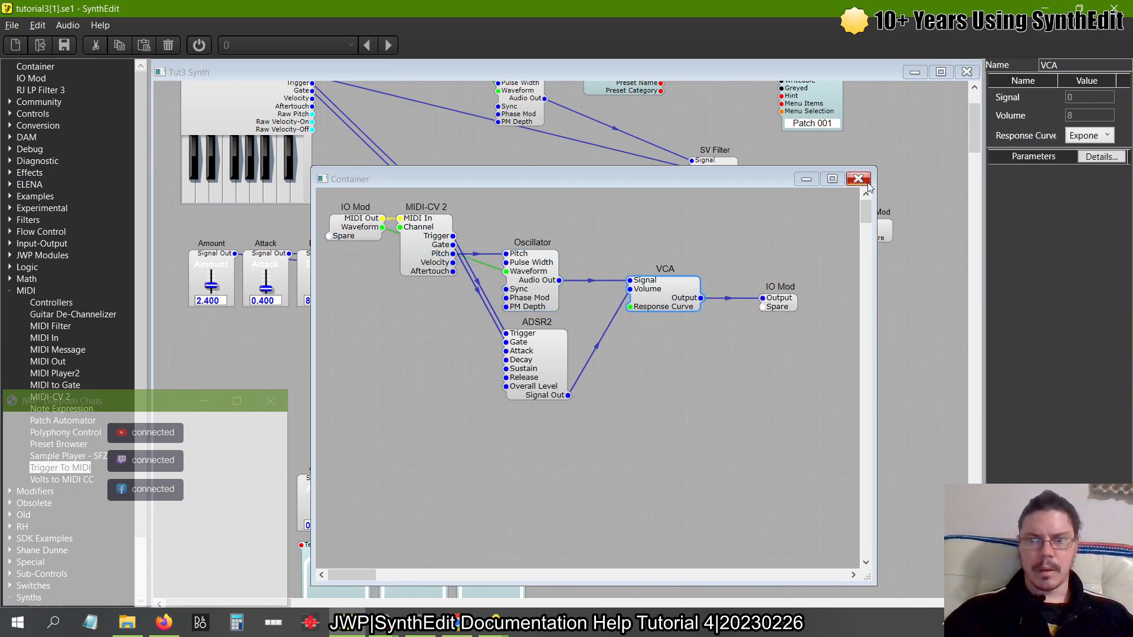
pyautogui.click(858, 178)
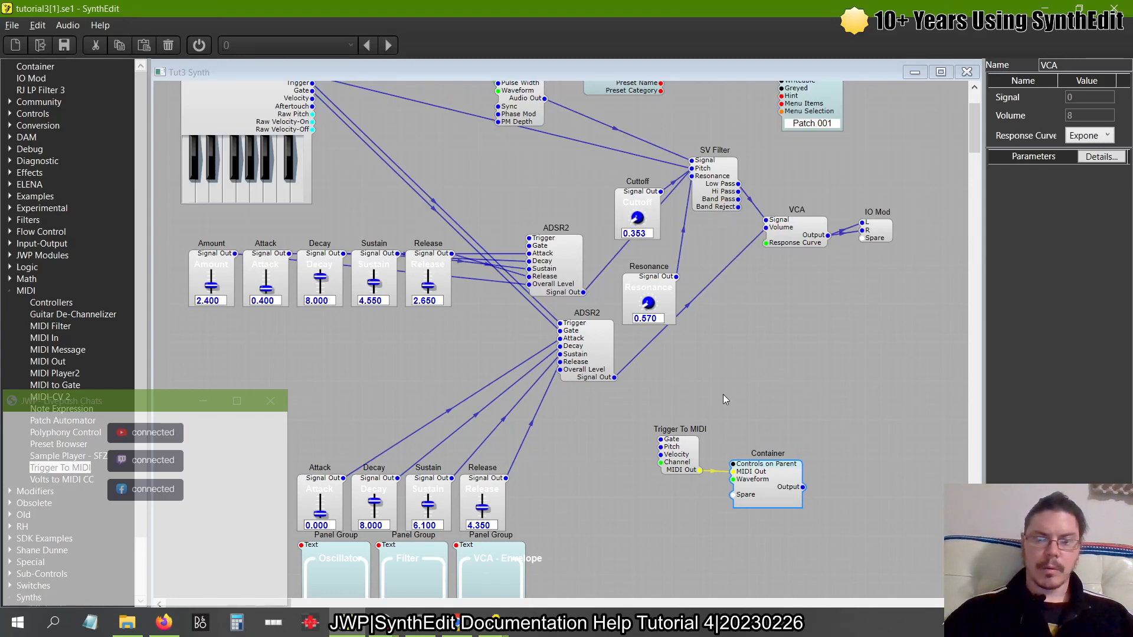
# Move the Trigger To MIDI module and the Container closer together below the VCA
pyautogui.click(683, 455)
pyautogui.moveTo(684, 459); pyautogui.dragTo(723, 427)
pyautogui.moveTo(765, 487); pyautogui.dragTo(770, 472)
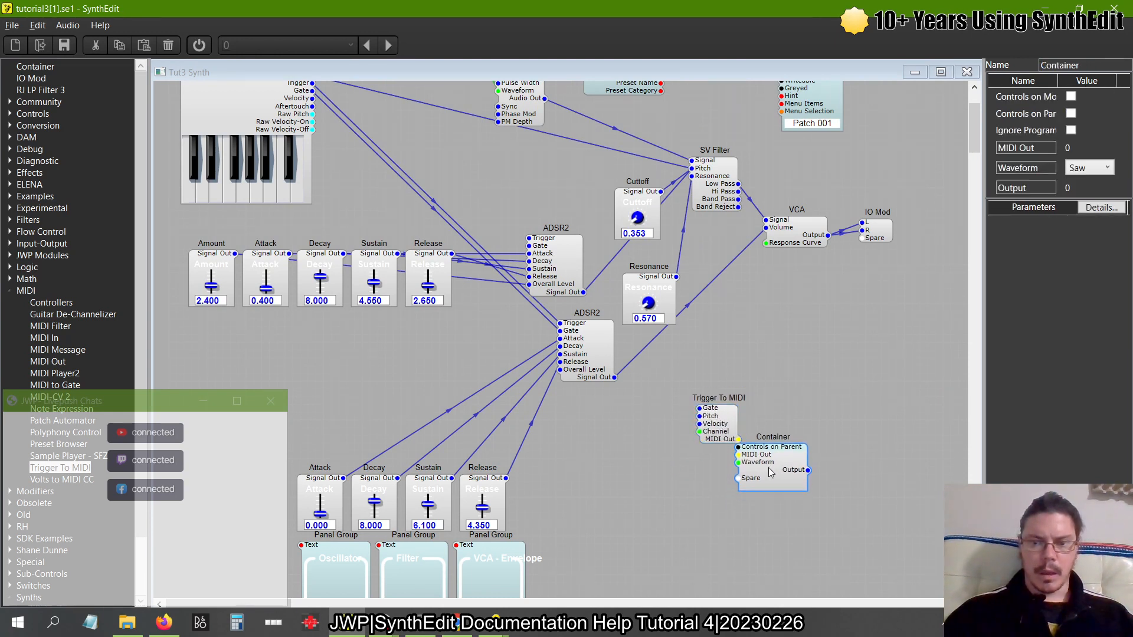
# Insert a Slider beside Trigger To MIDI and connect its Signal Out to the Pitch pin
pyautogui.click(10, 291)
pyautogui.click(9, 114)
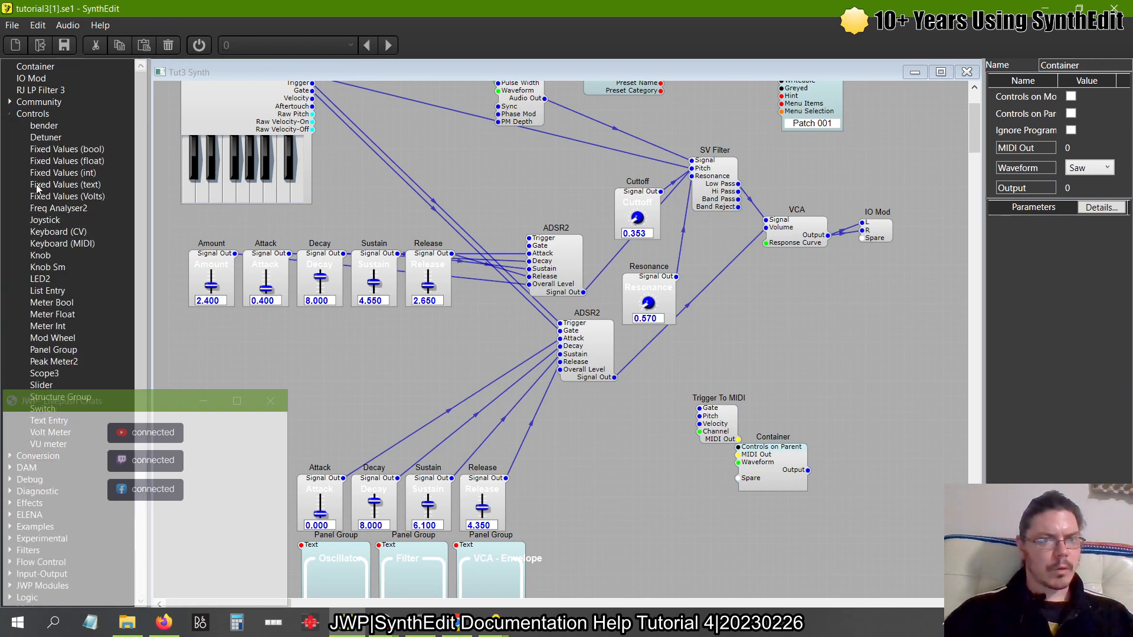
pyautogui.moveTo(40, 396); pyautogui.dragTo(590, 422)
pyautogui.scroll(3, 590, 422)
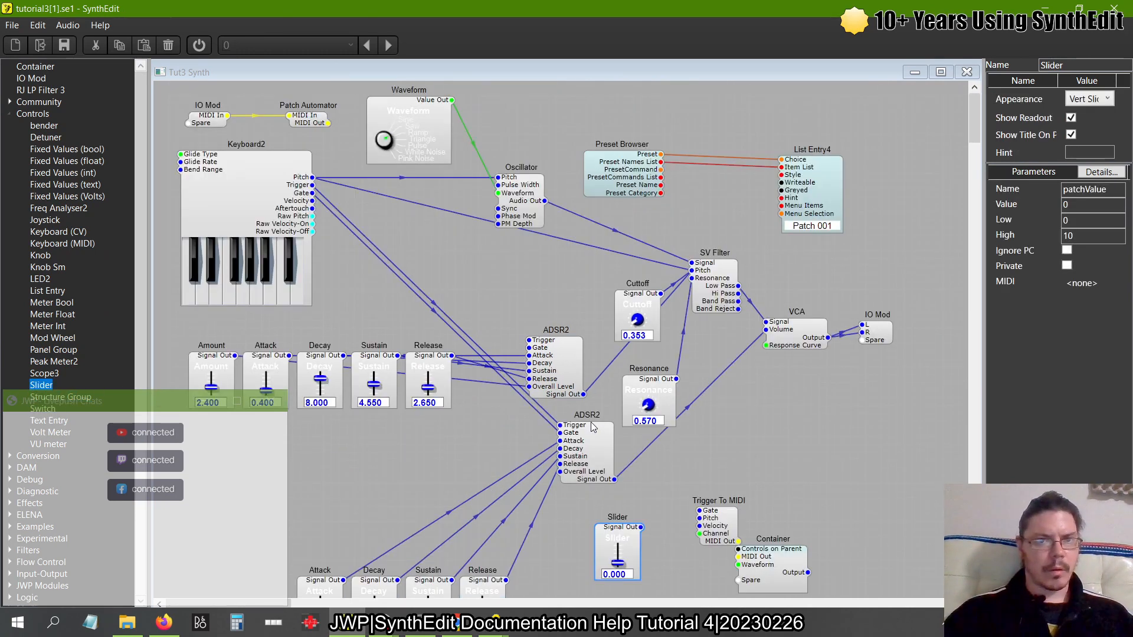
pyautogui.scroll(-5, 590, 422)
pyautogui.moveTo(641, 370); pyautogui.dragTo(699, 361)
pyautogui.moveTo(620, 389)
pyautogui.mouseDown()
pyautogui.moveTo(610, 372)
pyautogui.moveTo(617, 380)
pyautogui.mouseUp()
# Set the new Slider's Low value to -10 and its High value to 0
pyautogui.doubleClick(1092, 222)
pyautogui.write('-140')
pyautogui.press('Tab')
pyautogui.write('0')
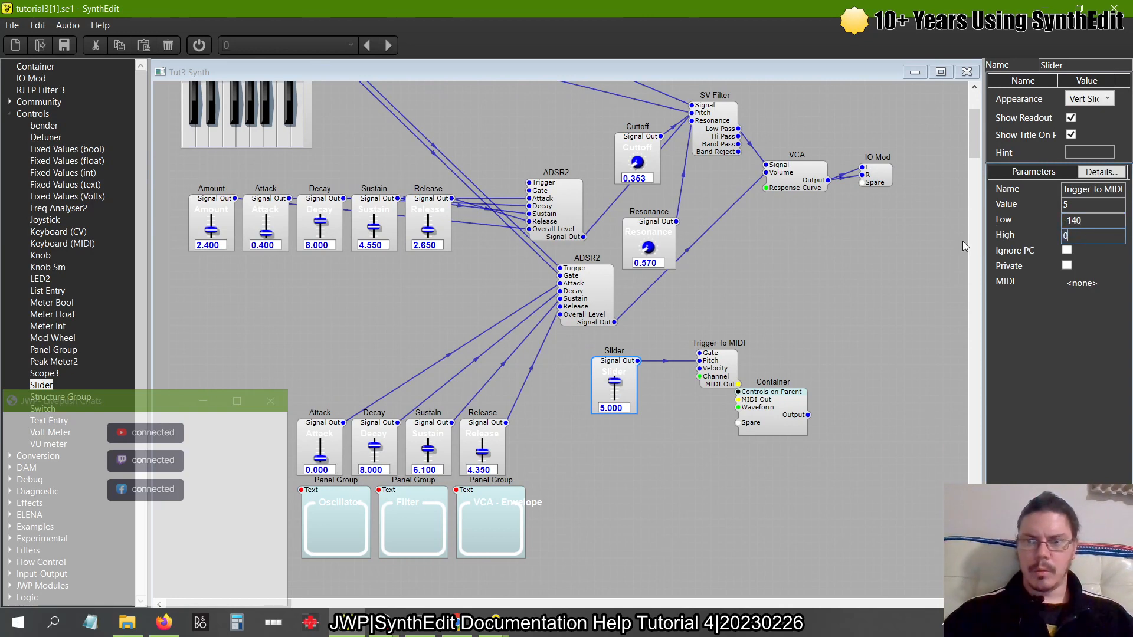
pyautogui.click(1083, 221)
pyautogui.press('Left')
pyautogui.press('BackSpace')
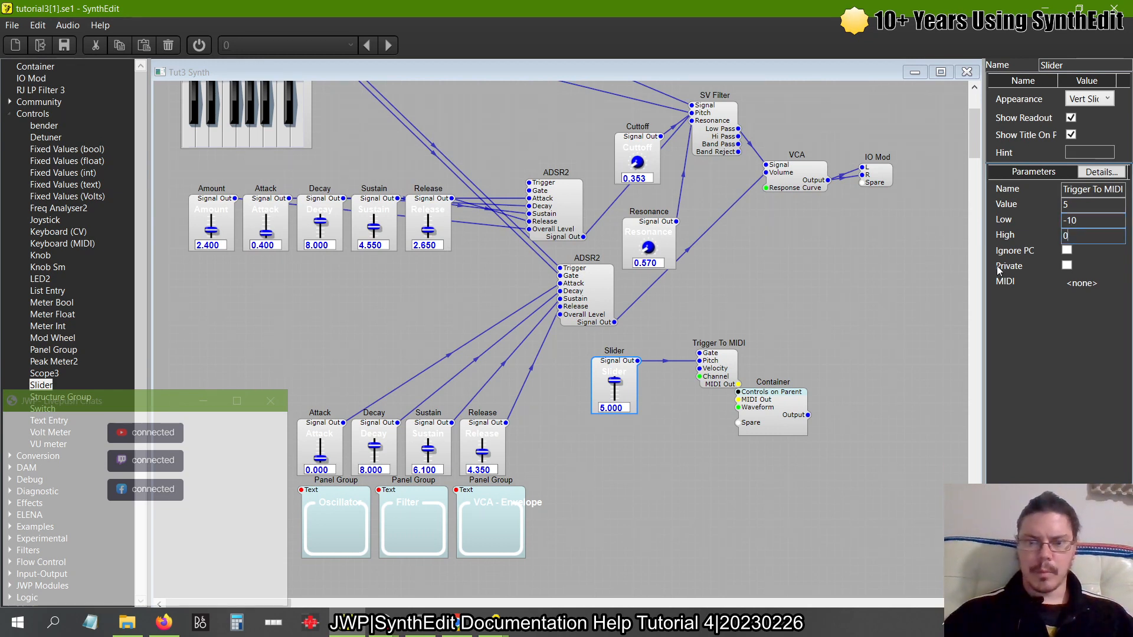
pyautogui.moveTo(615, 383); pyautogui.dragTo(646, 331)
pyautogui.click(728, 309)
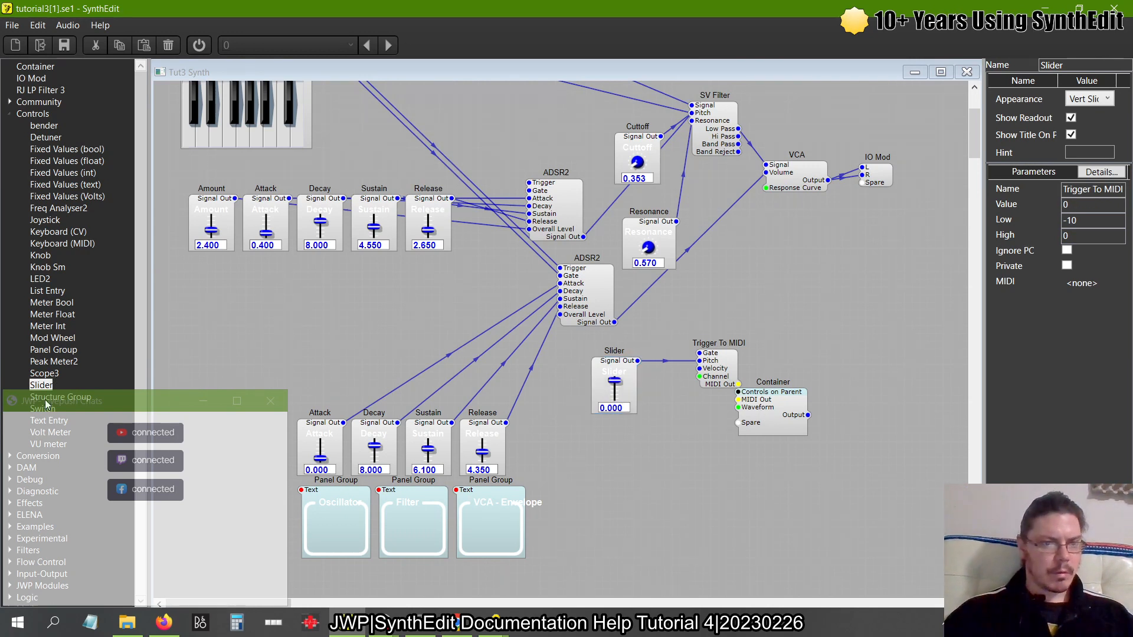
# Insert a List Entry, connect its Value Out to the Container's Waveform pin, and line up the Slider above it
pyautogui.moveTo(48, 290); pyautogui.dragTo(739, 407)
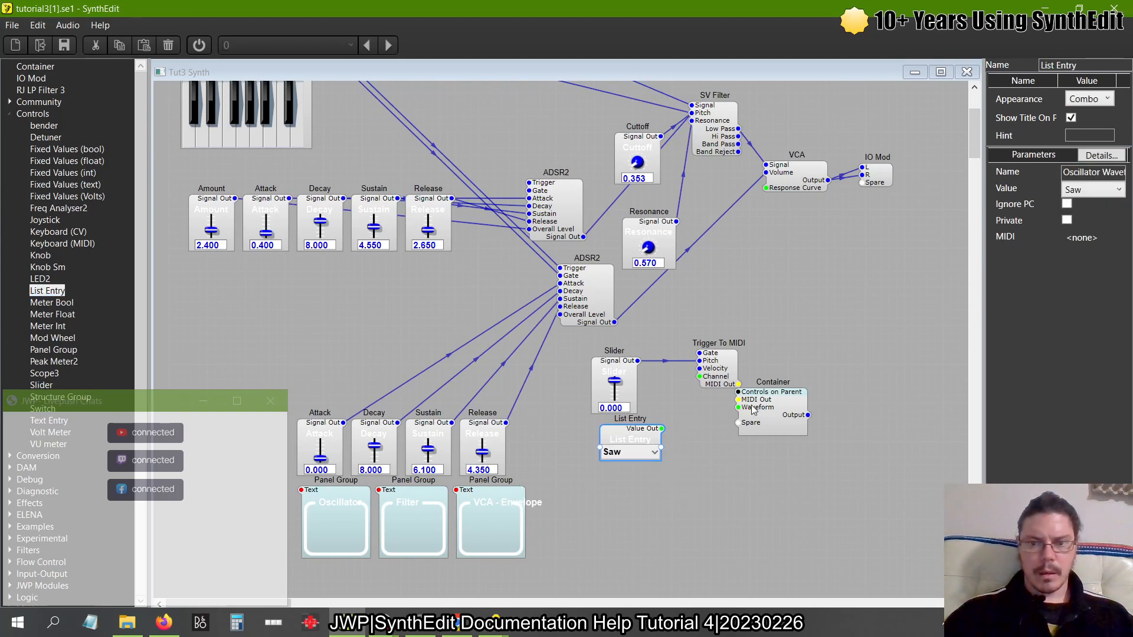
pyautogui.moveTo(650, 436)
pyautogui.mouseDown()
pyautogui.moveTo(621, 437)
pyautogui.moveTo(643, 437)
pyautogui.mouseUp()
pyautogui.click(709, 502)
pyautogui.moveTo(708, 502); pyautogui.dragTo(628, 373)
pyautogui.click(826, 366)
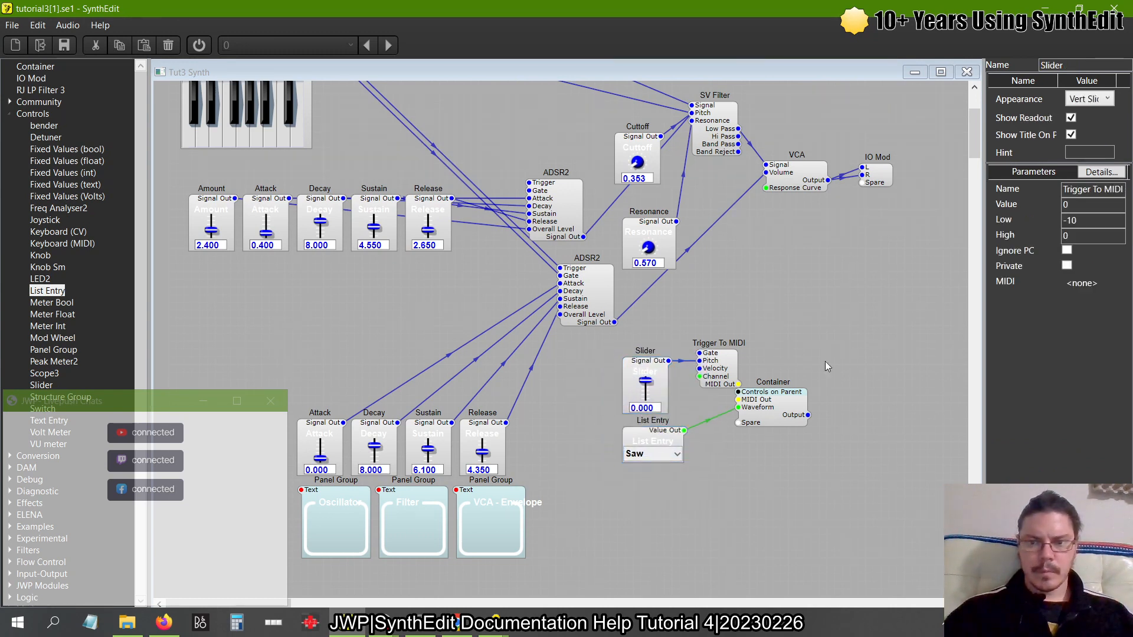
# Rename the Container driven by Trigger To MIDI as LFO
pyautogui.click(778, 420)
pyautogui.doubleClick(1094, 65)
pyautogui.write('LFO')
pyautogui.press('Return')
# Read the Controlling the LFO level page in the SynthEdit Tutorials, including its wiring diagram, and return to the tutorial3 project
pyautogui.hotkey('alt', 'Tab')
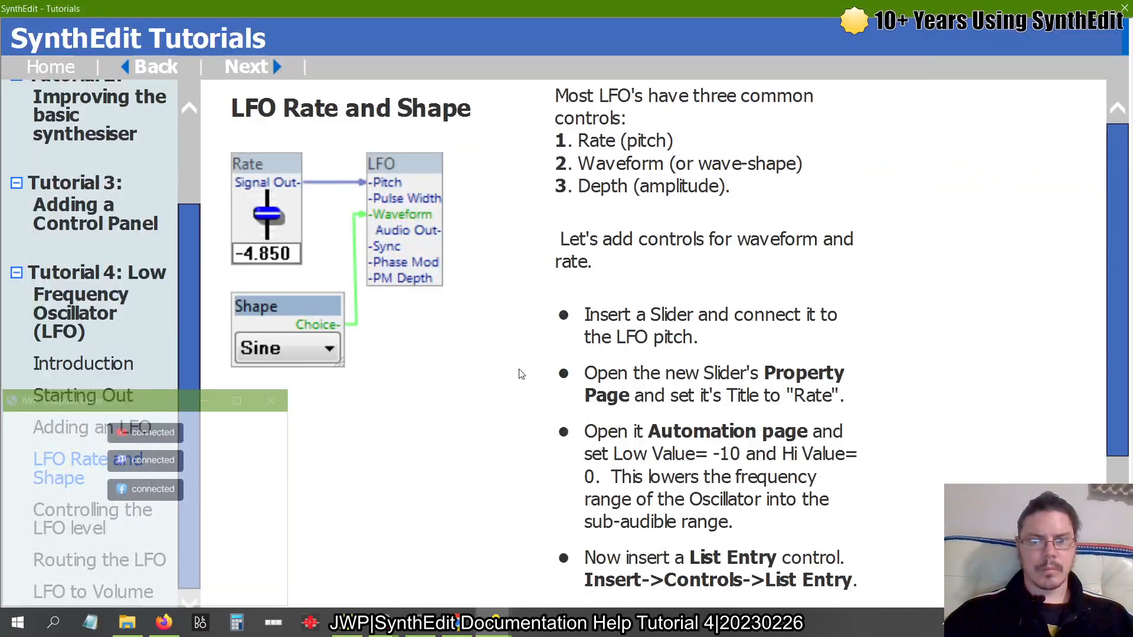
pyautogui.scroll(-4, 521, 374)
pyautogui.scroll(1, 521, 374)
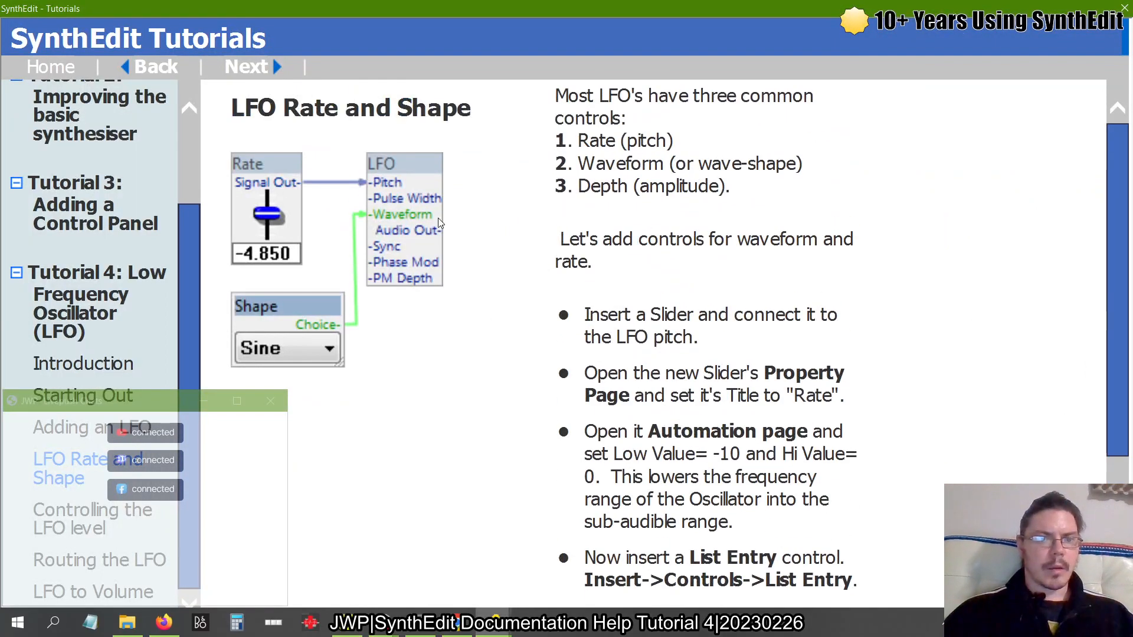
pyautogui.click(271, 63)
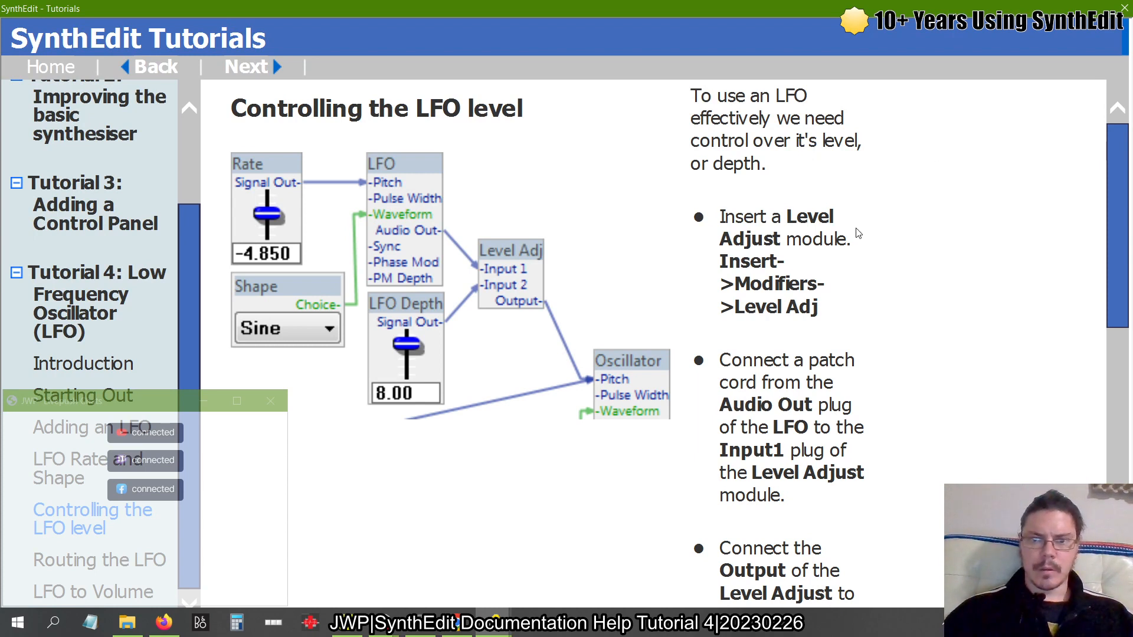
pyautogui.scroll(-2, 858, 233)
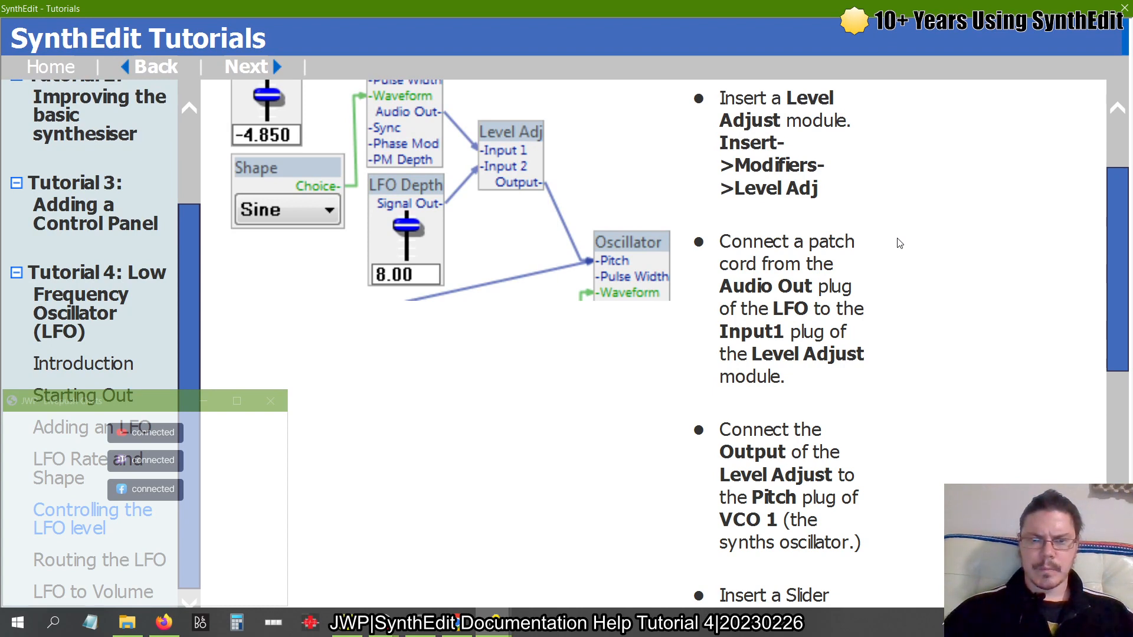
pyautogui.scroll(-3, 899, 243)
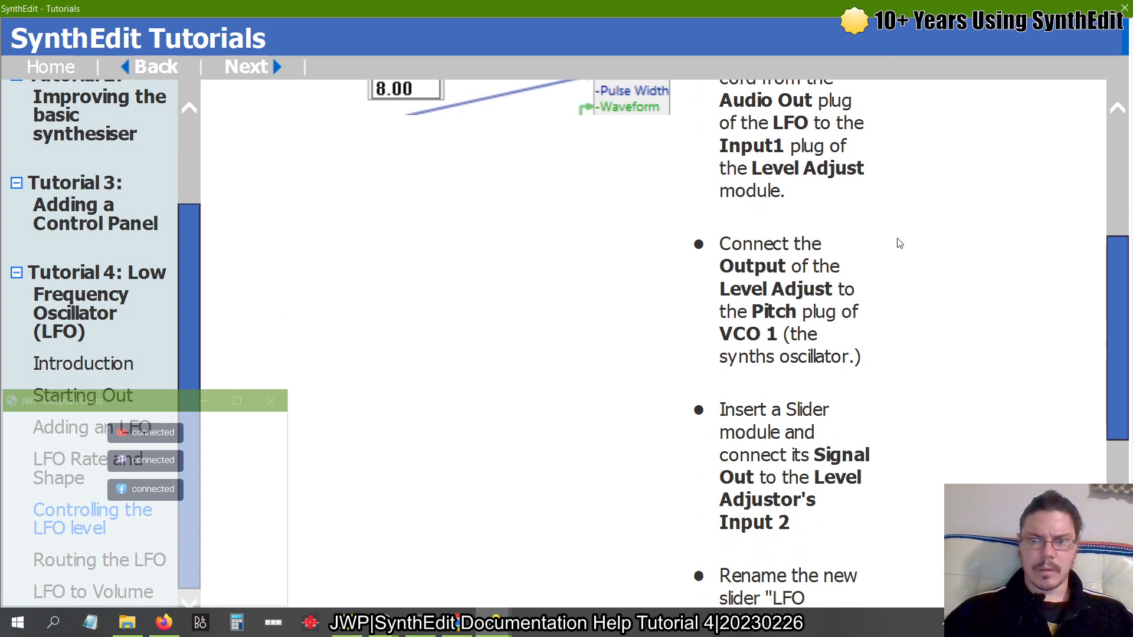
pyautogui.scroll(-3, 899, 244)
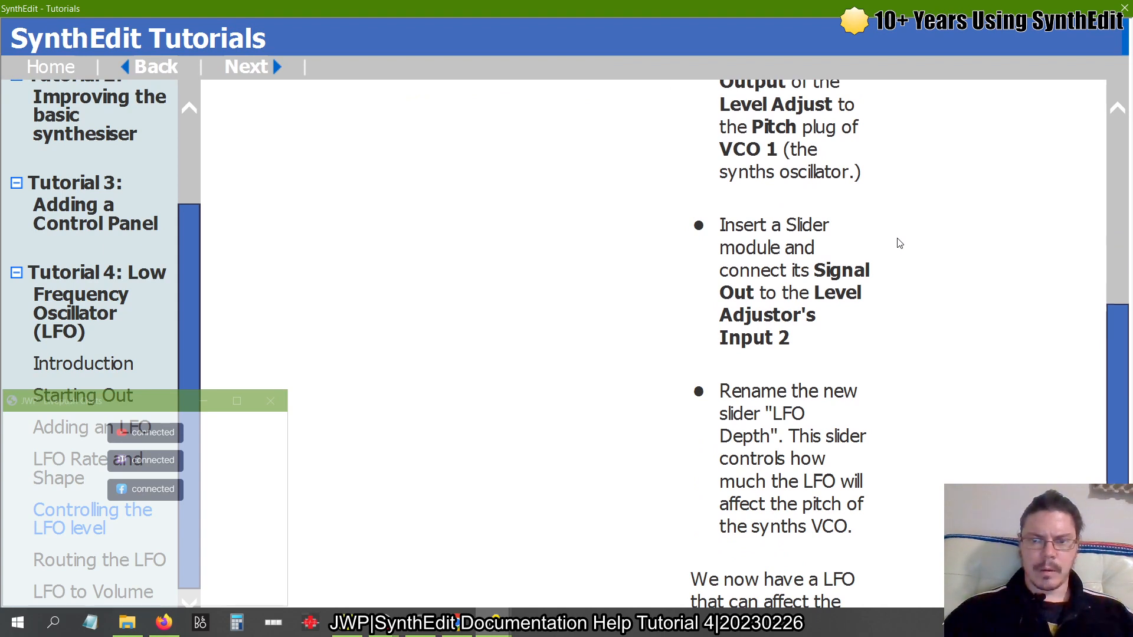
pyautogui.scroll(-1, 899, 243)
pyautogui.scroll(-2, 899, 243)
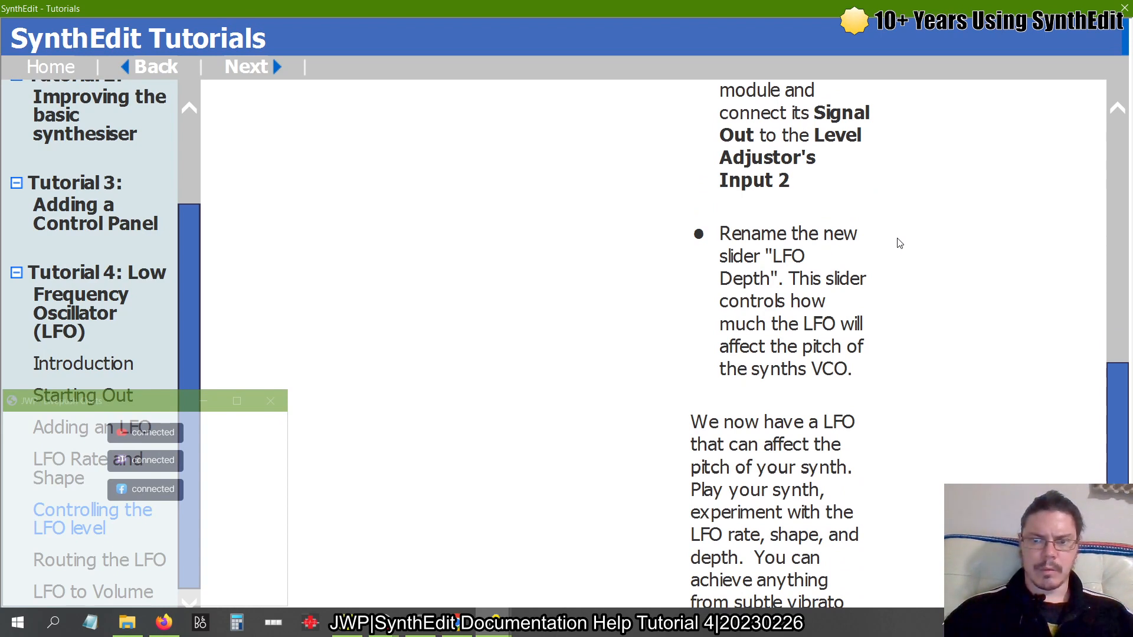
pyautogui.scroll(-1, 899, 244)
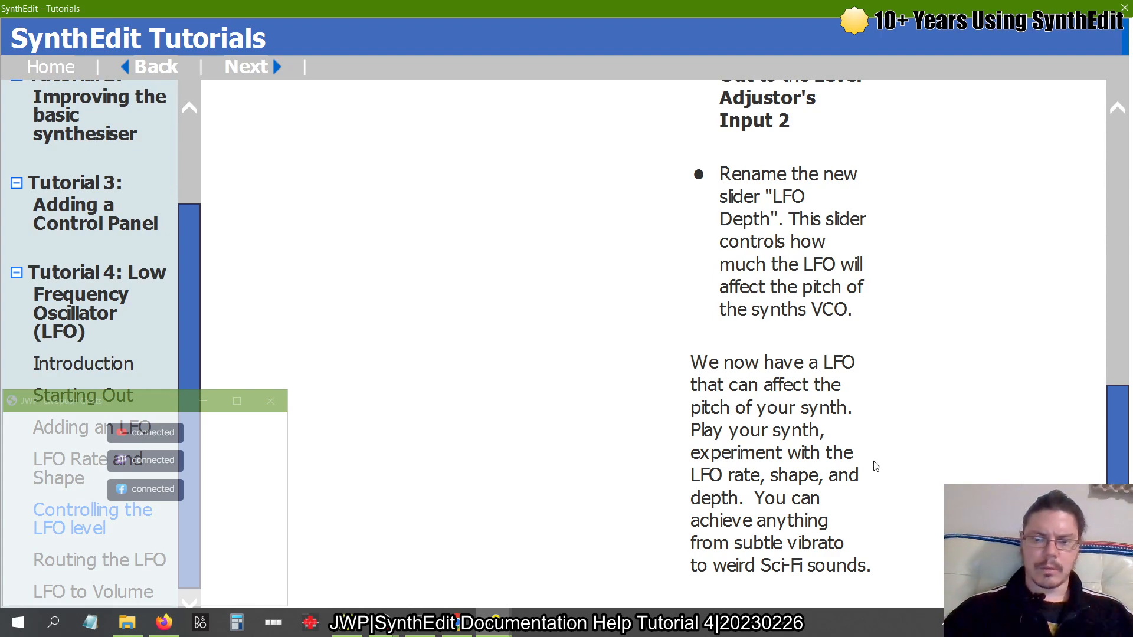
pyautogui.scroll(10, 876, 466)
pyautogui.scroll(2, 875, 466)
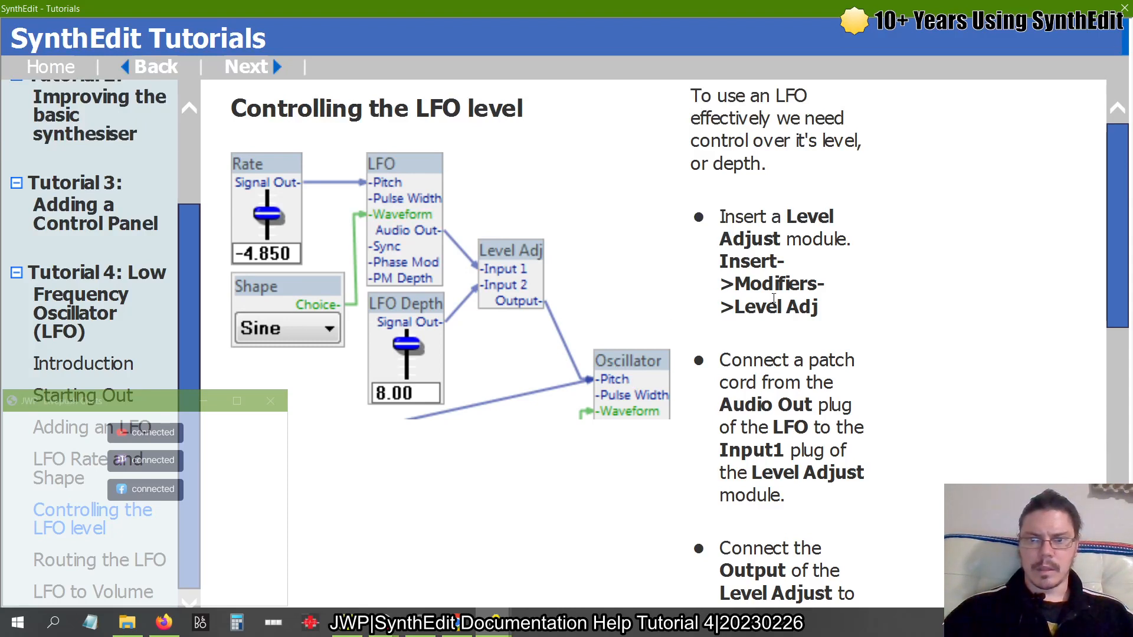
pyautogui.scroll(-1, 773, 298)
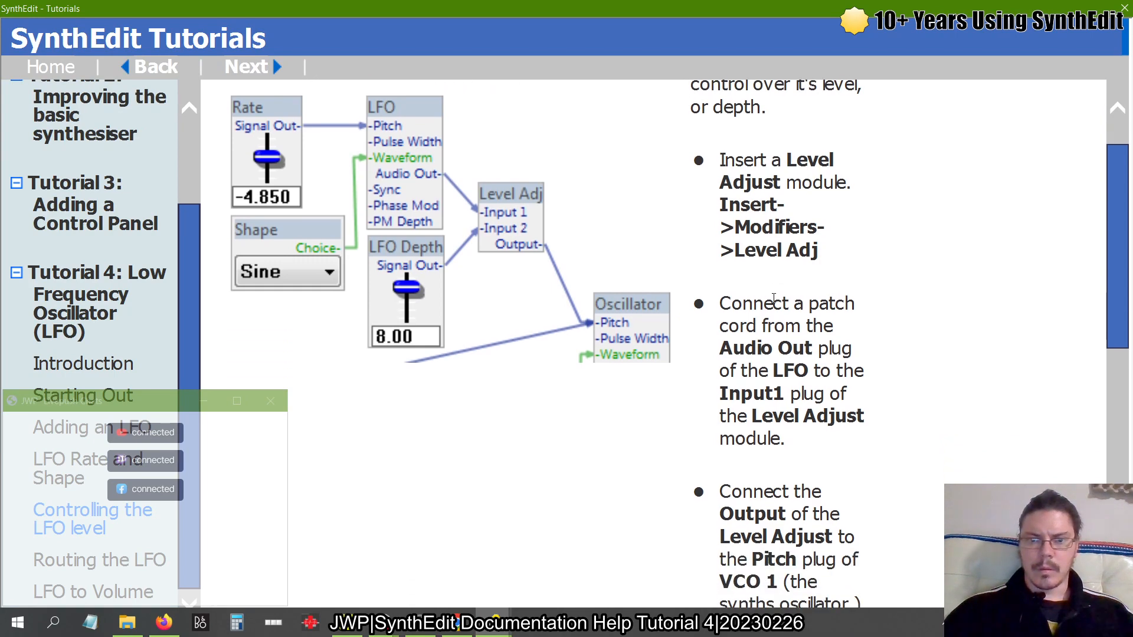
pyautogui.scroll(-1, 773, 298)
pyautogui.scroll(-1, 773, 298)
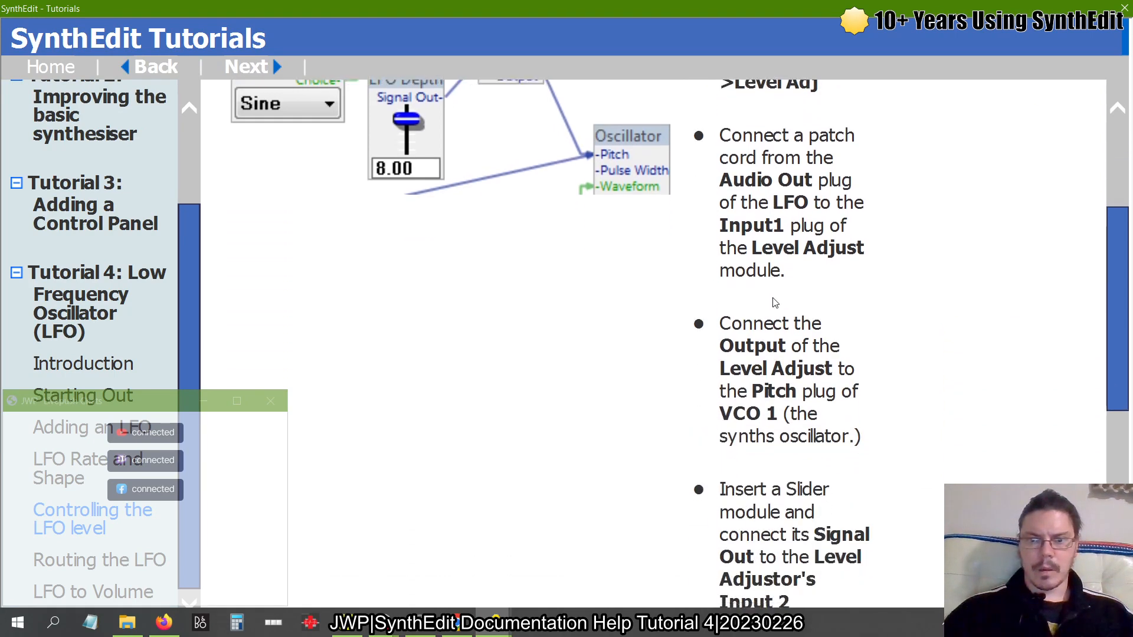
pyautogui.scroll(4, 774, 298)
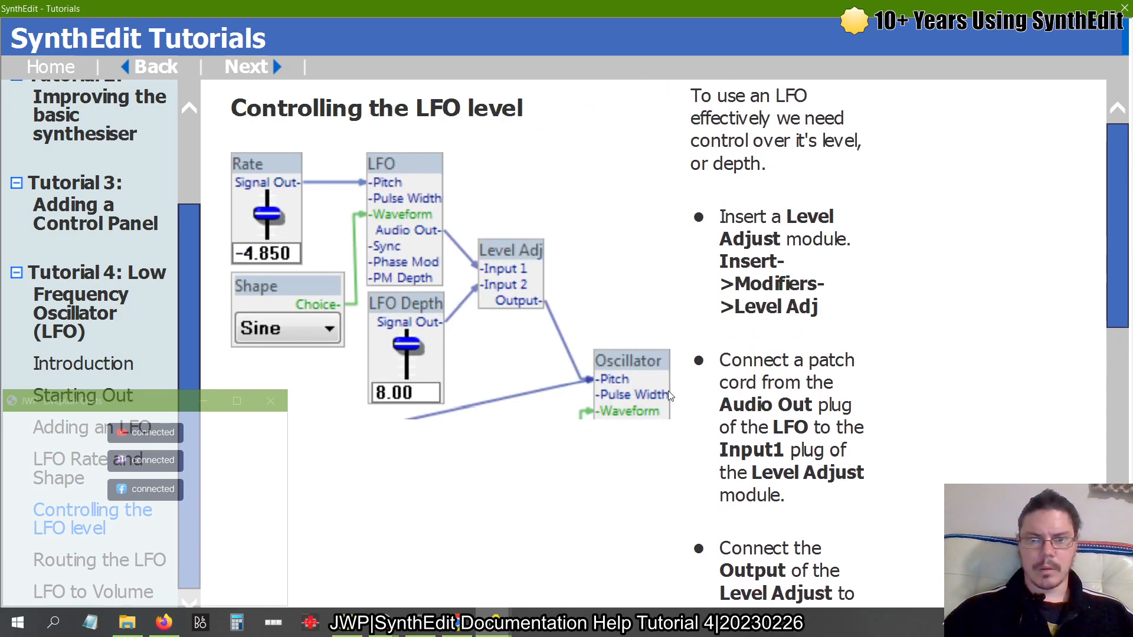
pyautogui.hotkey('alt', 'Tab')
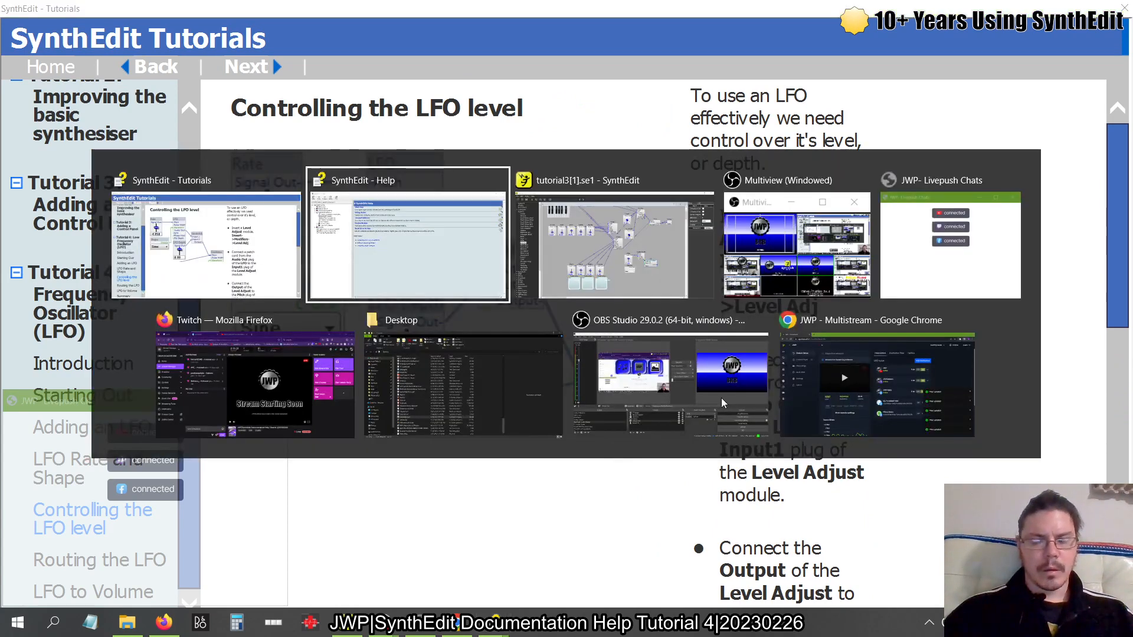
pyautogui.hotkey('alt', 'Tab')
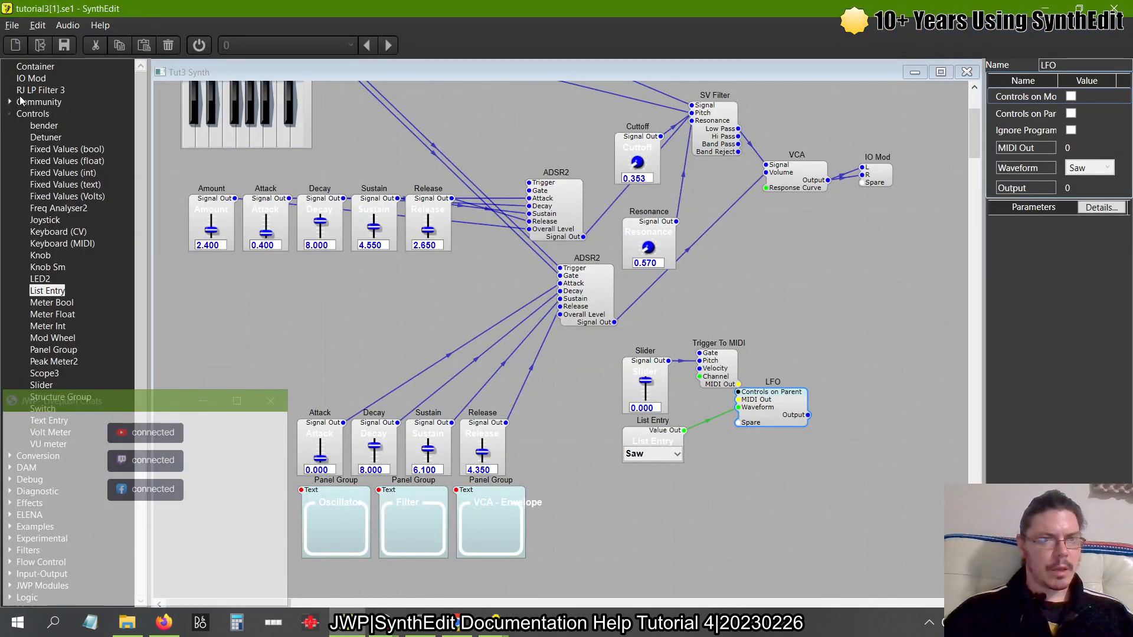
# Insert a Level Adj module beside the LFO, connect the LFO's Output to its Input 1, and check the tutorial diagram
pyautogui.click(10, 113)
pyautogui.click(31, 303)
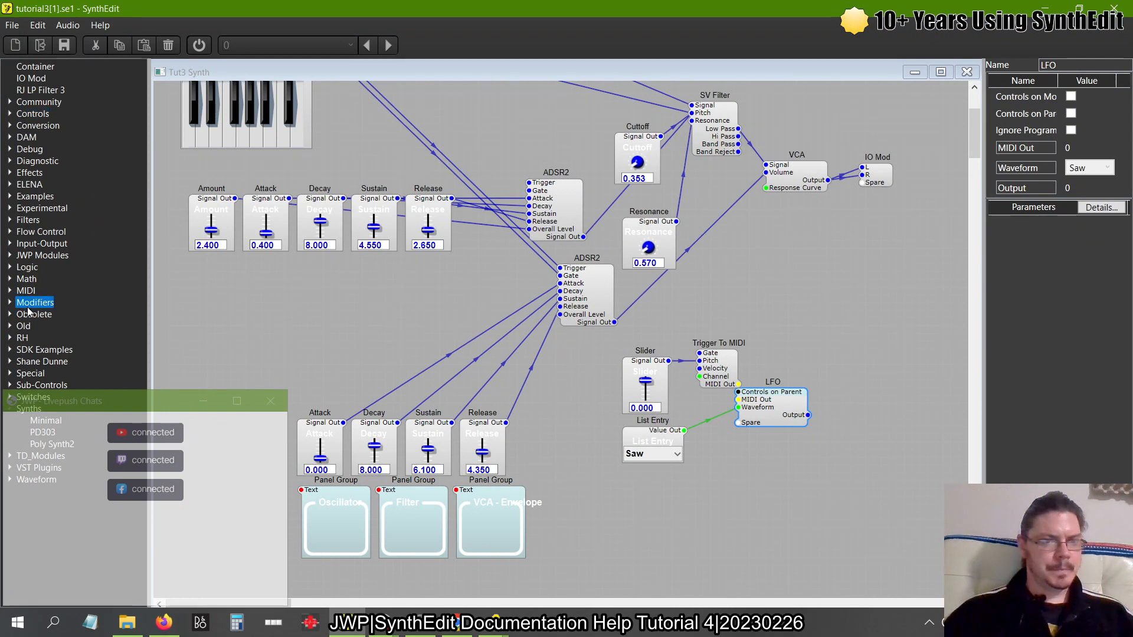
pyautogui.click(10, 304)
pyautogui.moveTo(52, 338); pyautogui.dragTo(871, 424)
pyautogui.hotkey('alt', 'Tab')
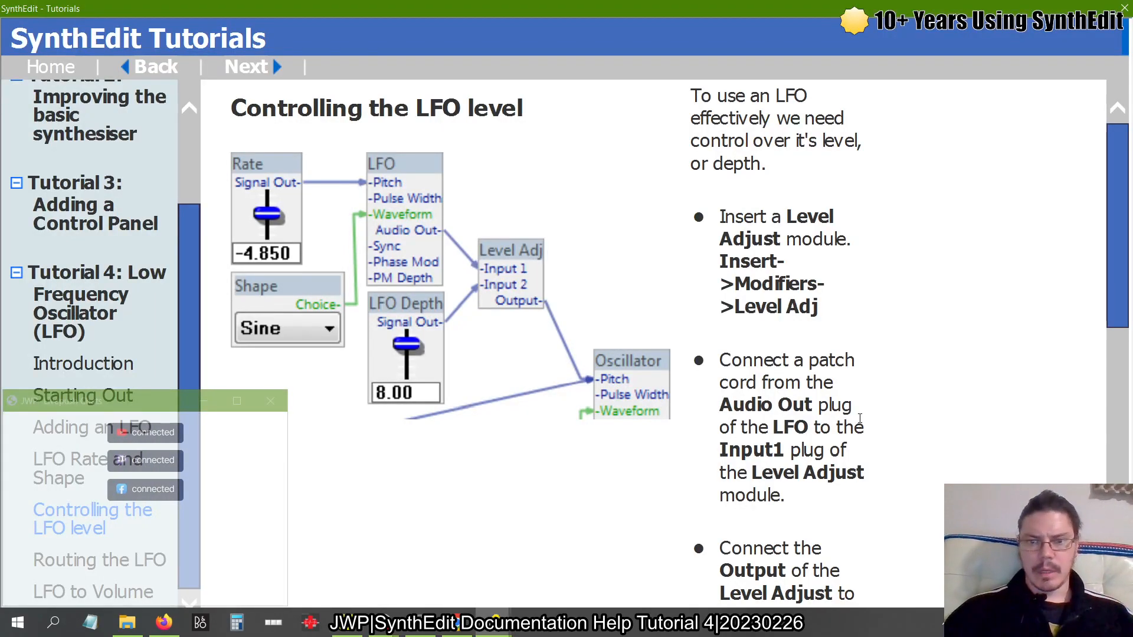
pyautogui.hotkey('alt', 'Tab')
pyautogui.press('Tab')
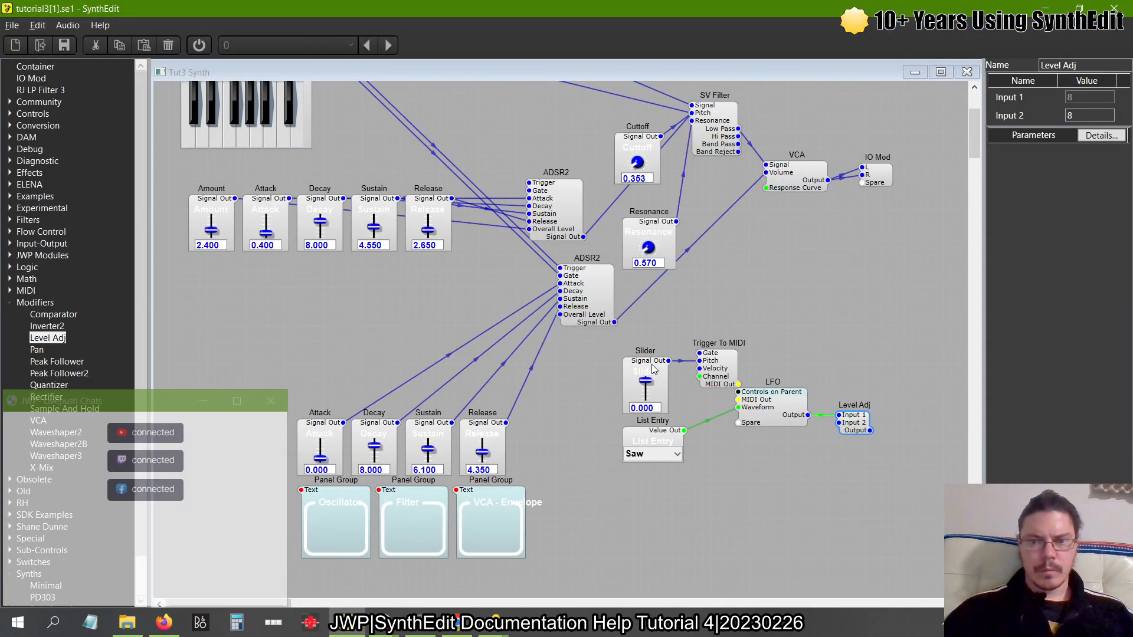
# Duplicate the Slider that feeds Trigger To MIDI and place the copy below the LFO
pyautogui.rightClick(667, 387)
pyautogui.click(682, 388)
pyautogui.rightClick(733, 472)
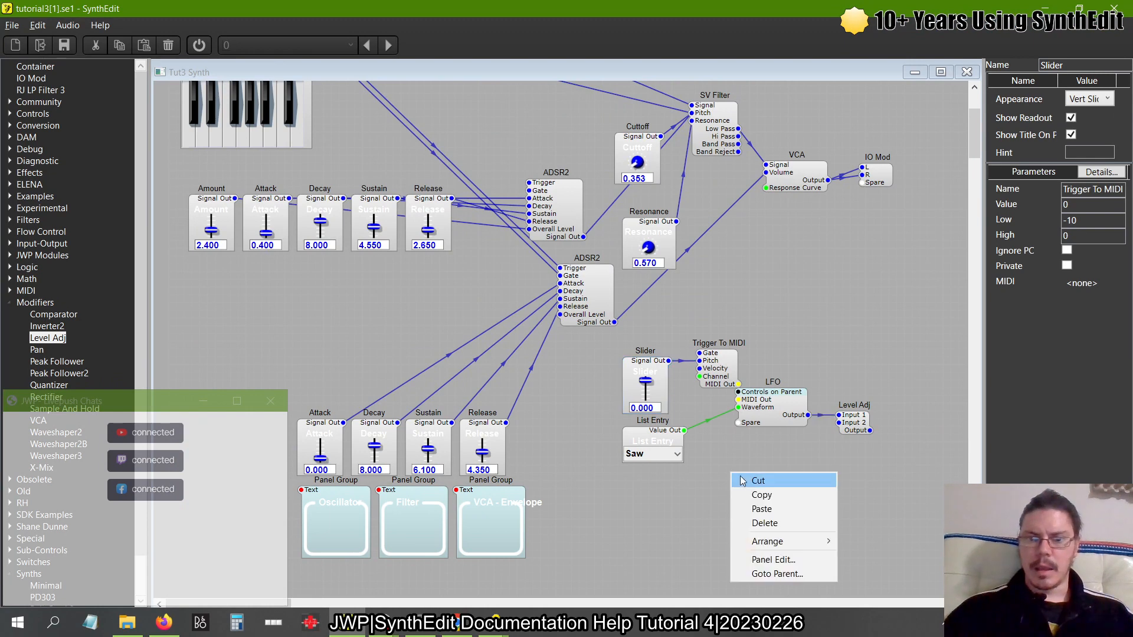
pyautogui.click(750, 509)
pyautogui.moveTo(756, 485); pyautogui.dragTo(783, 456)
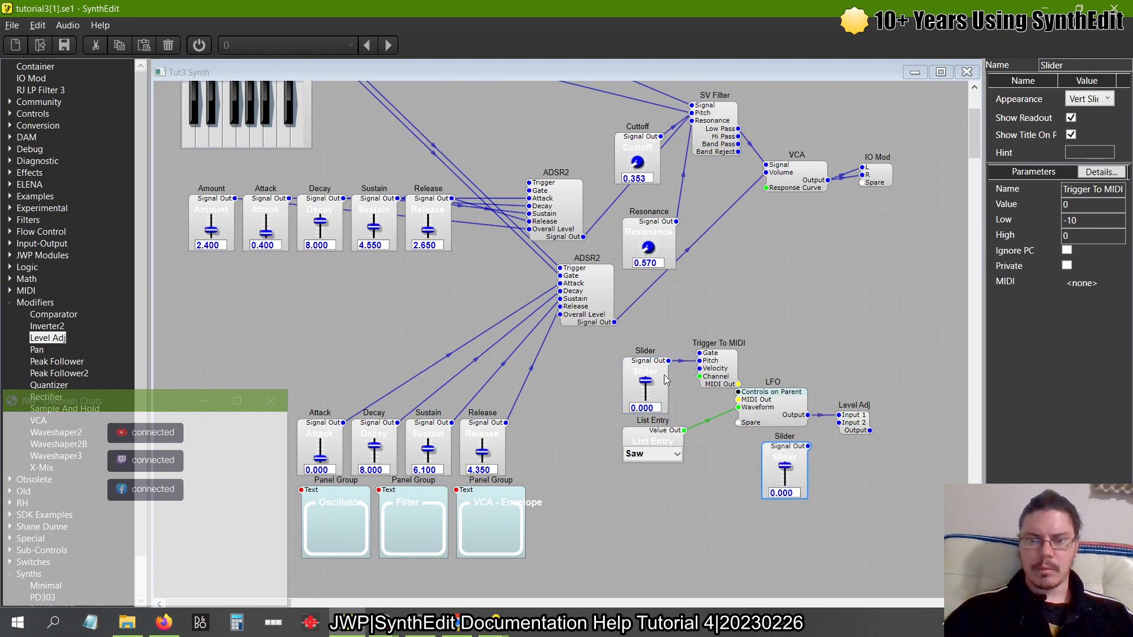
# Following the tutorial diagram, rename the Slider feeding Trigger To MIDI as Rate and connect the duplicated Slider's Signal Out to Level Adj's Input 2
pyautogui.hotkey('alt', 'Tab')
pyautogui.hotkey('alt', 'Tab')
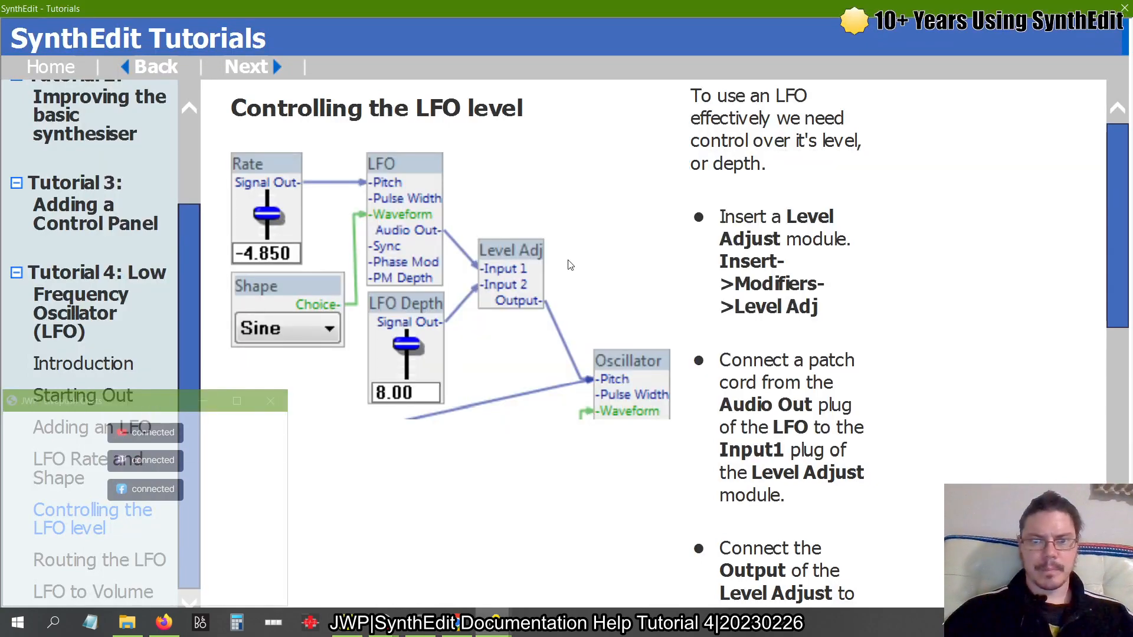
pyautogui.hotkey('alt', 'Tab')
pyautogui.hotkey('alt', 'Tab')
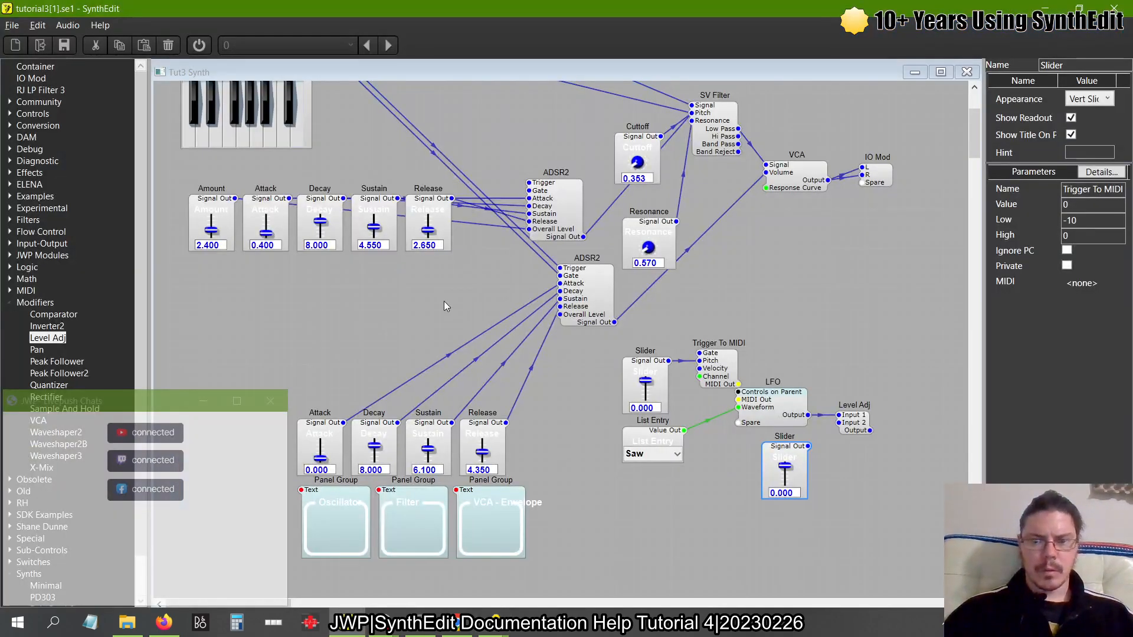
pyautogui.click(648, 370)
pyautogui.doubleClick(1074, 65)
pyautogui.write('Rate')
pyautogui.press('Return')
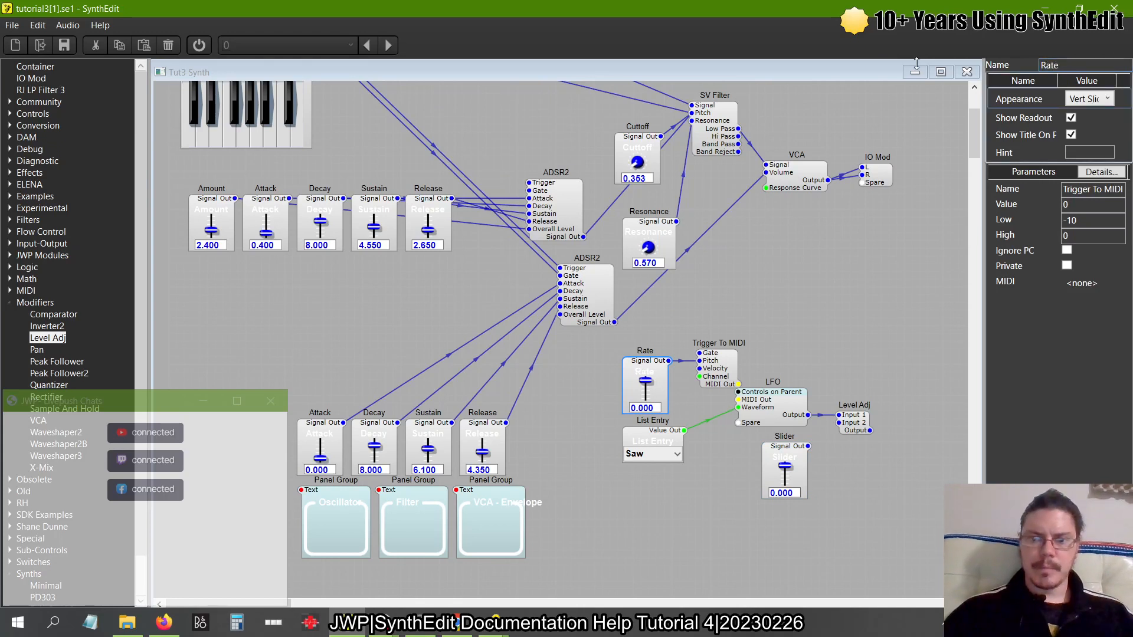
pyautogui.moveTo(808, 446); pyautogui.dragTo(838, 422)
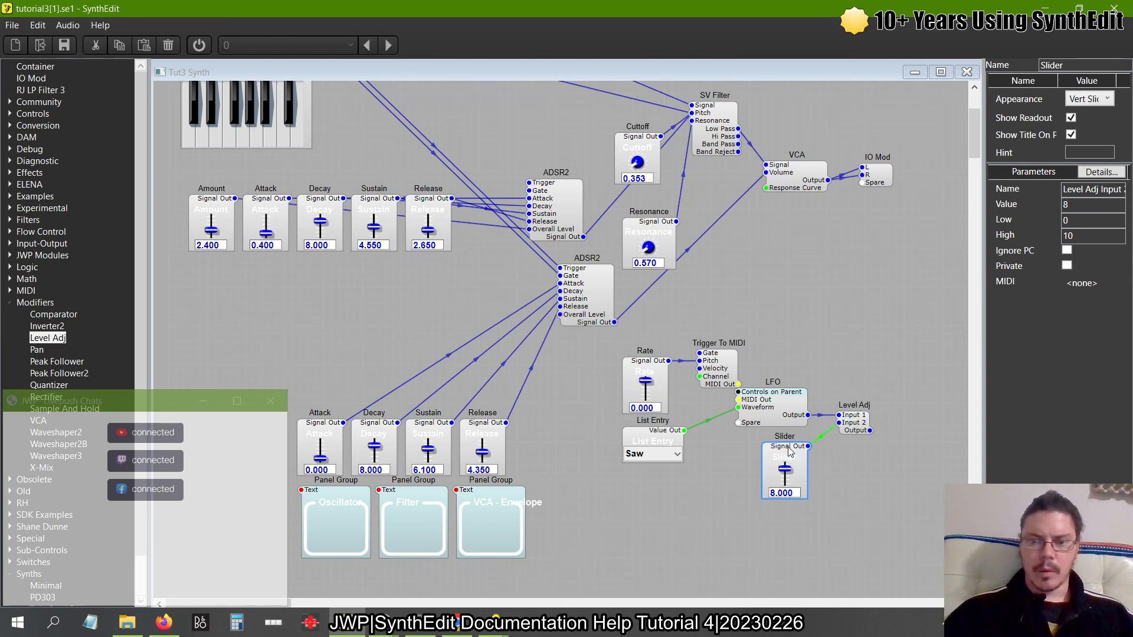
# Rename the Slider feeding Level Adj's Input 2 as LFO Depth, checking the name against the tutorial diagram
pyautogui.moveTo(1092, 65); pyautogui.dragTo(923, 63)
pyautogui.write('Depth')
pyautogui.press('Return')
pyautogui.hotkey('alt', 'Tab')
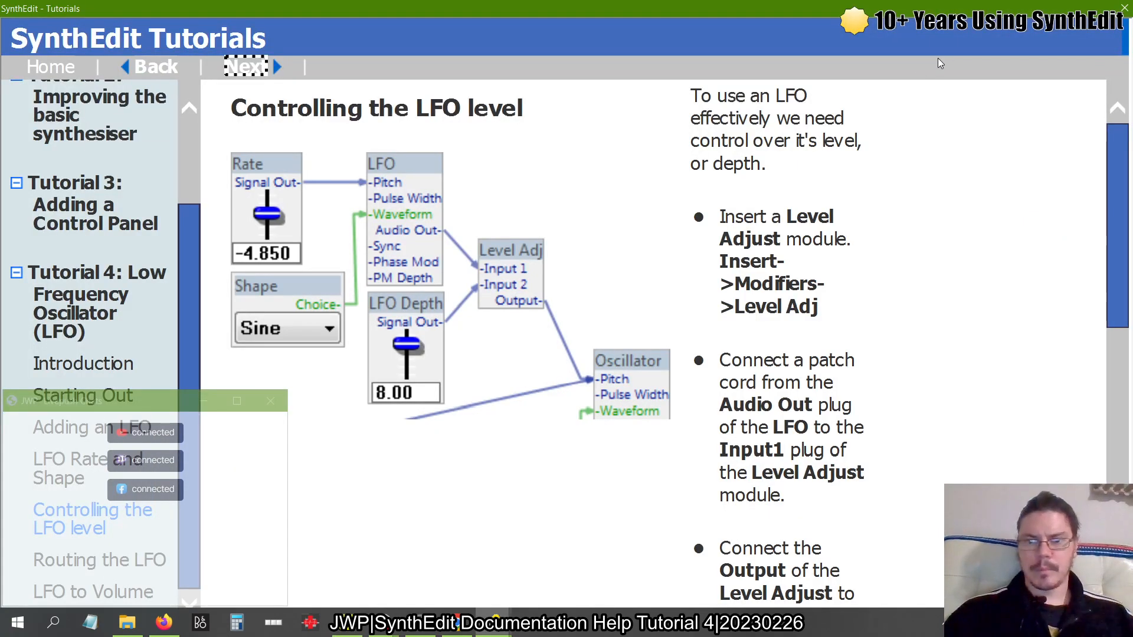
pyautogui.hotkey('alt', 'Tab')
pyautogui.press('Tab')
pyautogui.click(1071, 65)
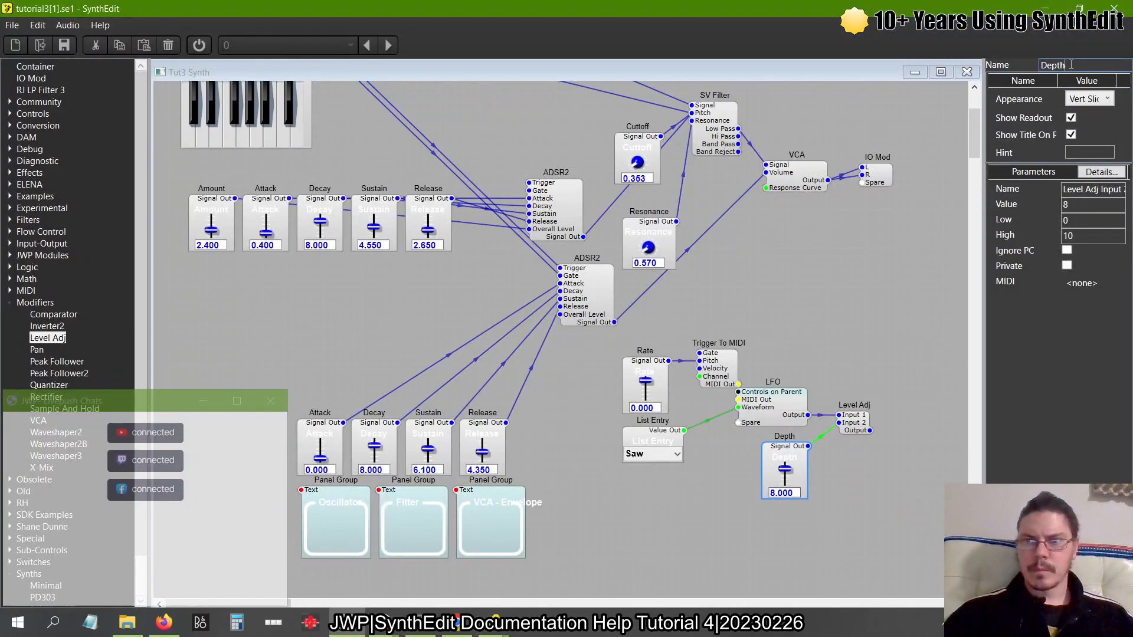
pyautogui.press('Home')
pyautogui.write('LFO')
pyautogui.press('Return')
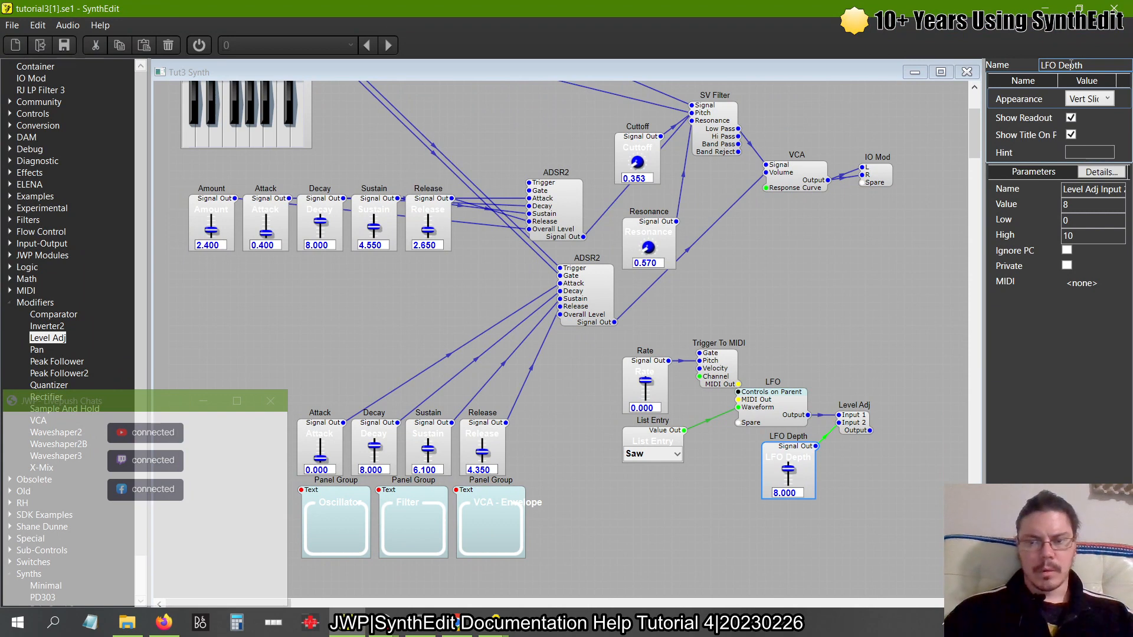
pyautogui.hotkey('alt', 'Tab')
pyautogui.hotkey('alt', 'Tab')
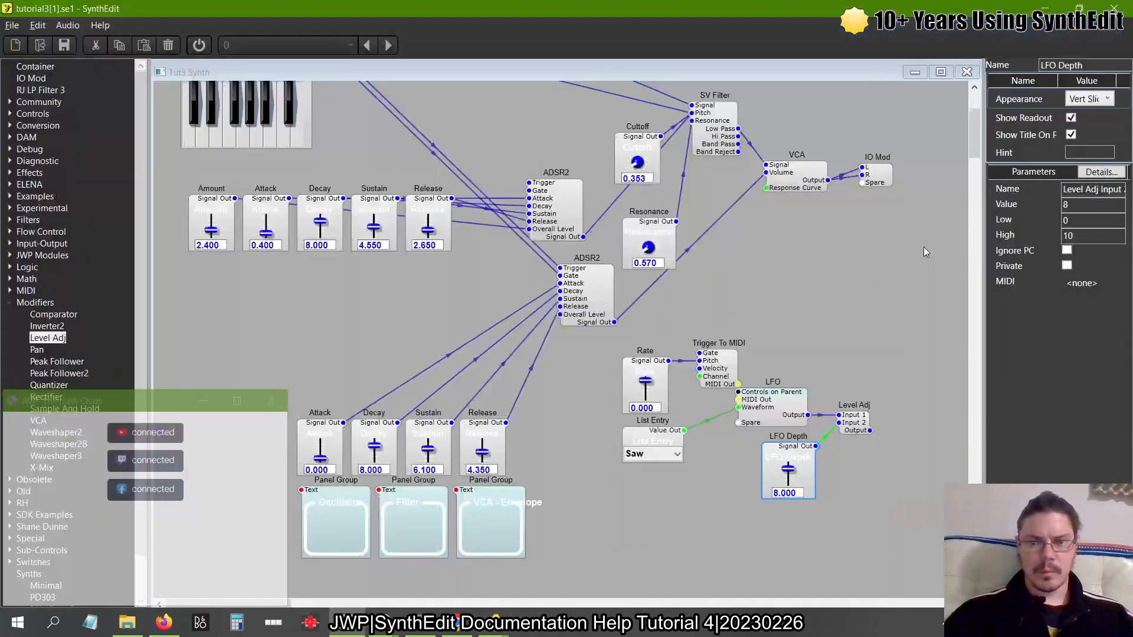
# Set the LFO Depth slider to 10 and check the tutorial's wiring diagram
pyautogui.moveTo(788, 470); pyautogui.dragTo(786, 408)
pyautogui.hotkey('alt', 'Tab')
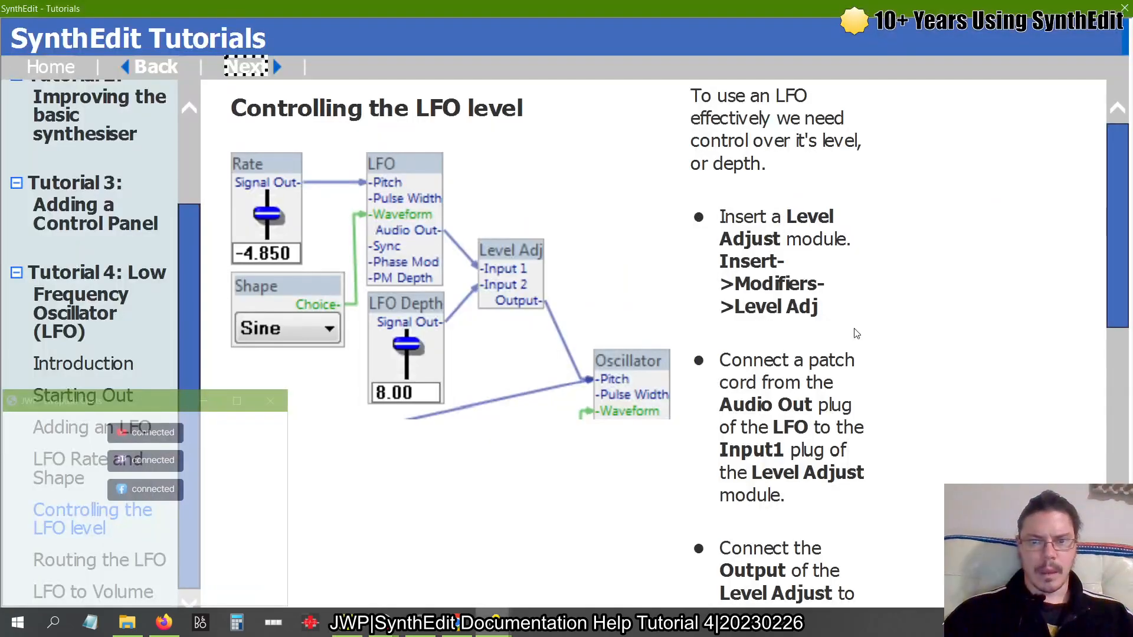
pyautogui.hotkey('alt', 'Tab')
pyautogui.hotkey('alt', 'Tab')
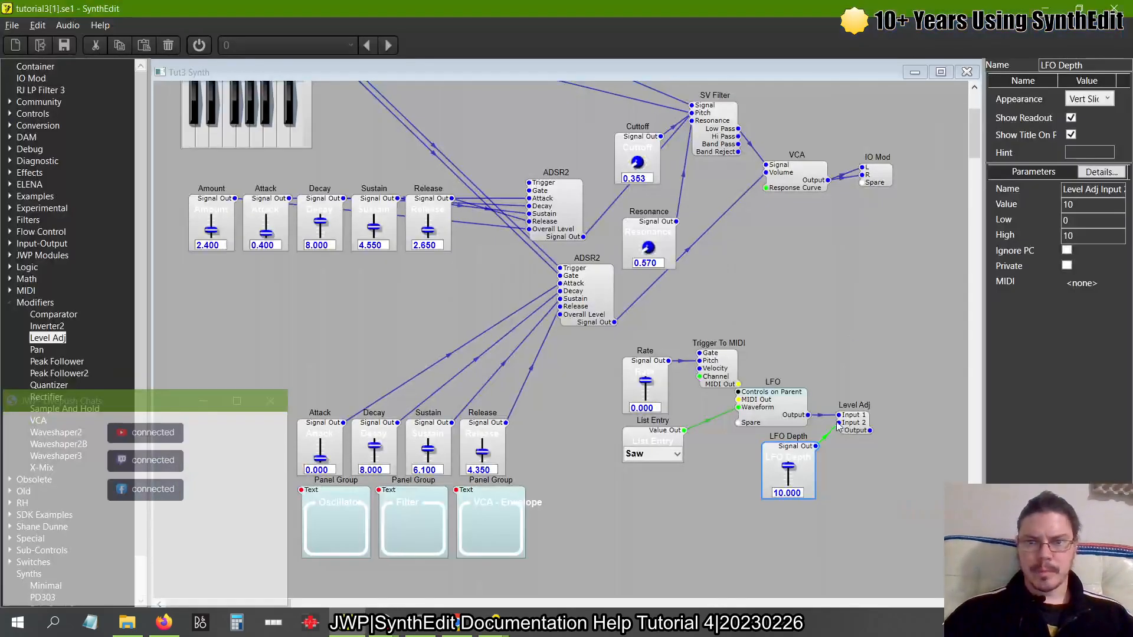
pyautogui.moveTo(872, 430); pyautogui.dragTo(514, 264)
pyautogui.scroll(3, 735, 304)
pyautogui.moveTo(518, 217)
pyautogui.mouseDown()
pyautogui.moveTo(480, 248)
pyautogui.moveTo(527, 221)
pyautogui.mouseUp()
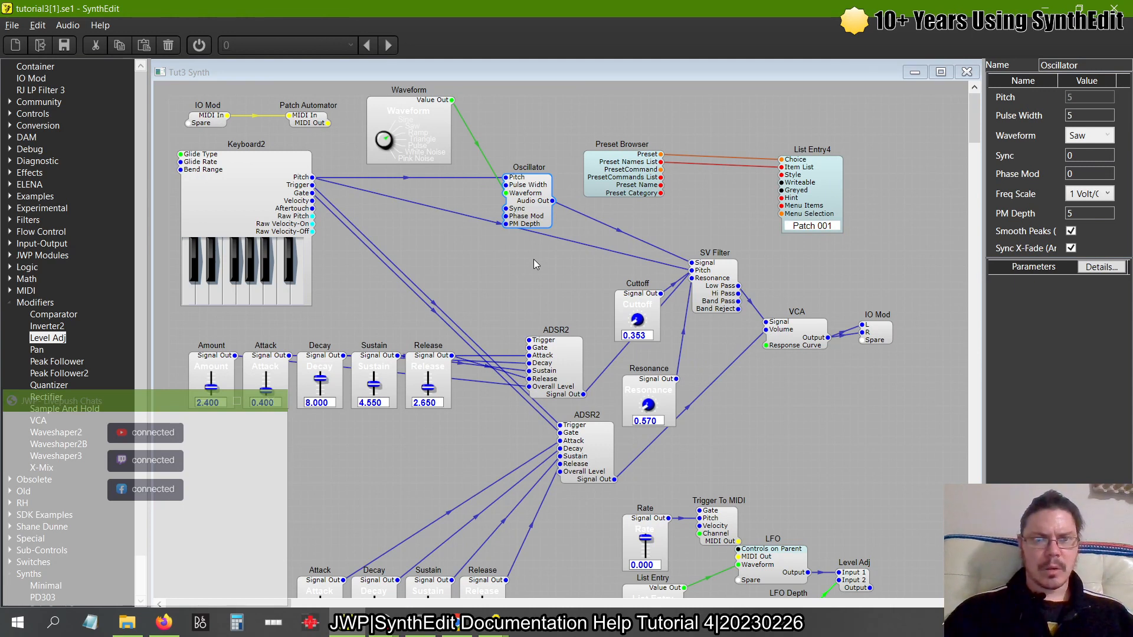
# Duplicate the LFO container and place the copy just below the Oscillator
pyautogui.rightClick(792, 553)
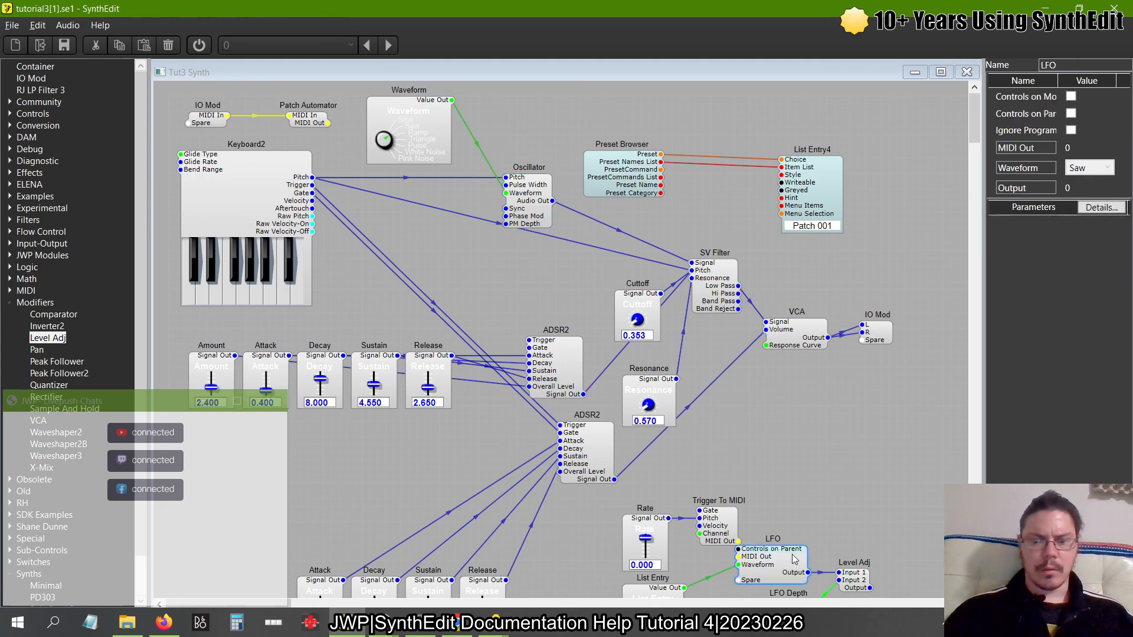
pyautogui.click(843, 459)
pyautogui.moveTo(524, 210)
pyautogui.mouseDown()
pyautogui.moveTo(507, 234)
pyautogui.moveTo(515, 203)
pyautogui.mouseUp()
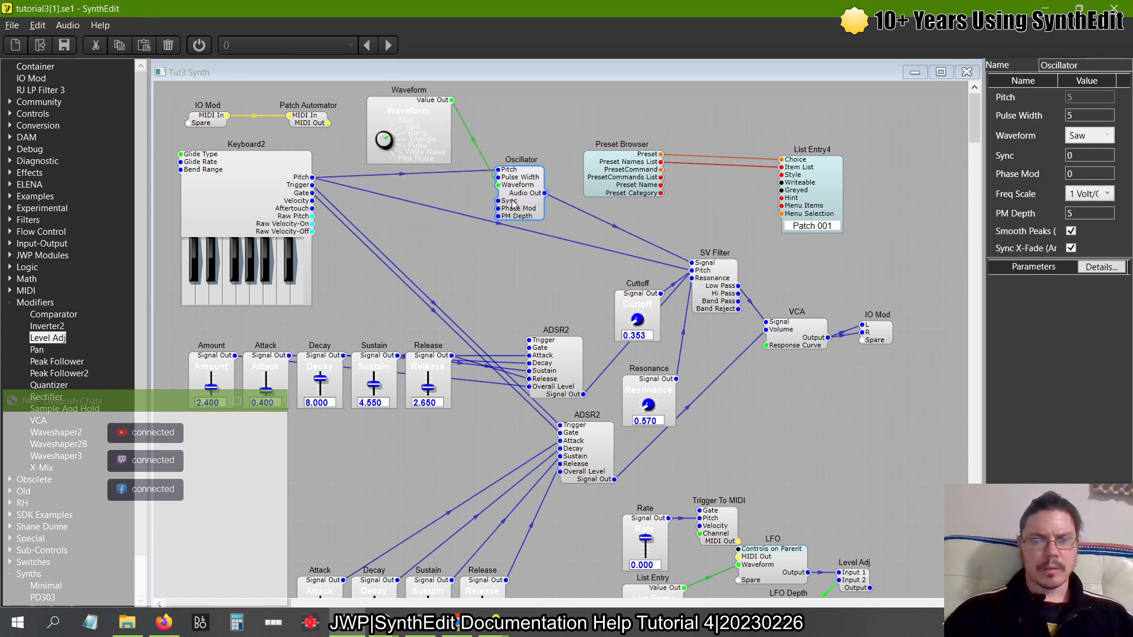
pyautogui.rightClick(495, 248)
pyautogui.click(523, 282)
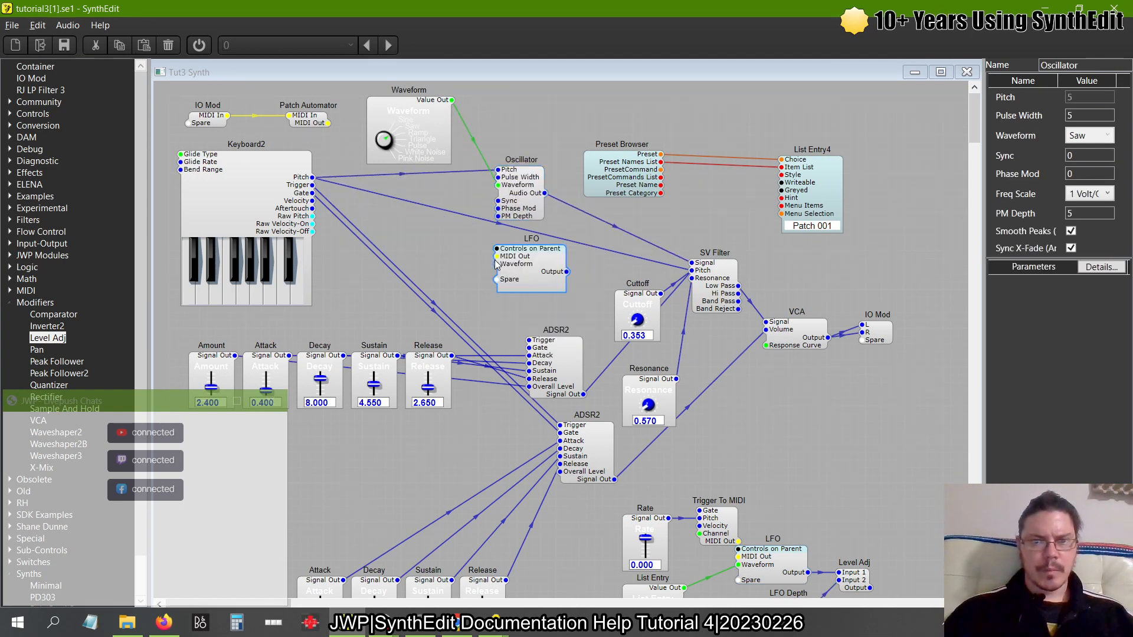
pyautogui.moveTo(534, 270); pyautogui.dragTo(515, 253)
pyautogui.moveTo(510, 211); pyautogui.dragTo(522, 192)
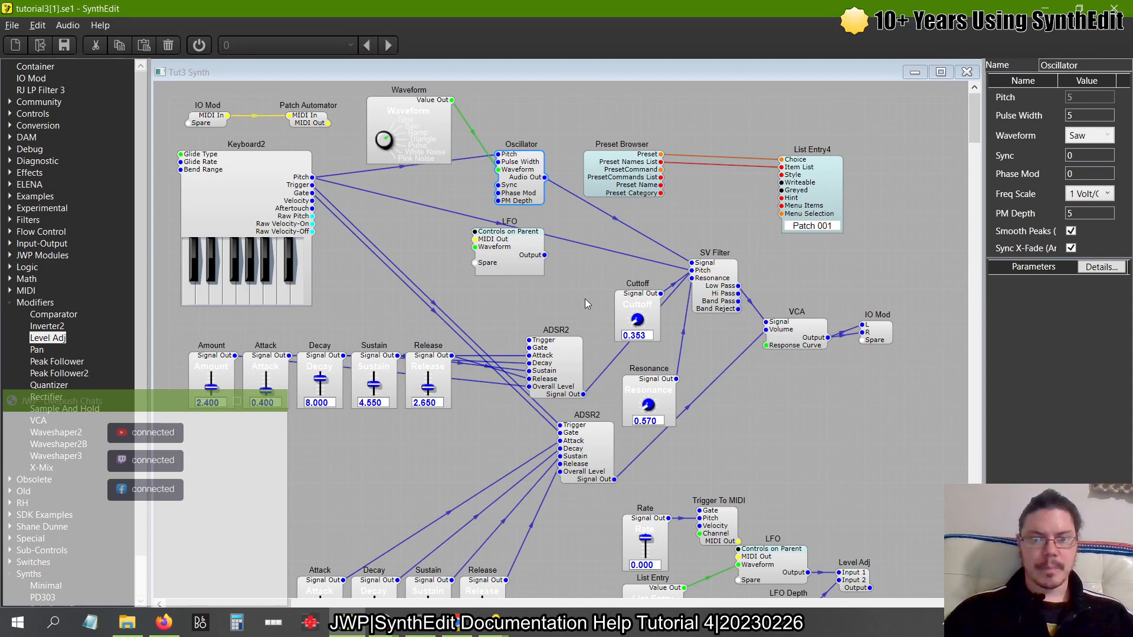
# Replace the Oscillator with the LFO copy, wiring the Waveform selector's Value Out to its Waveform and its Output to SV Filter's Signal
pyautogui.click(546, 139)
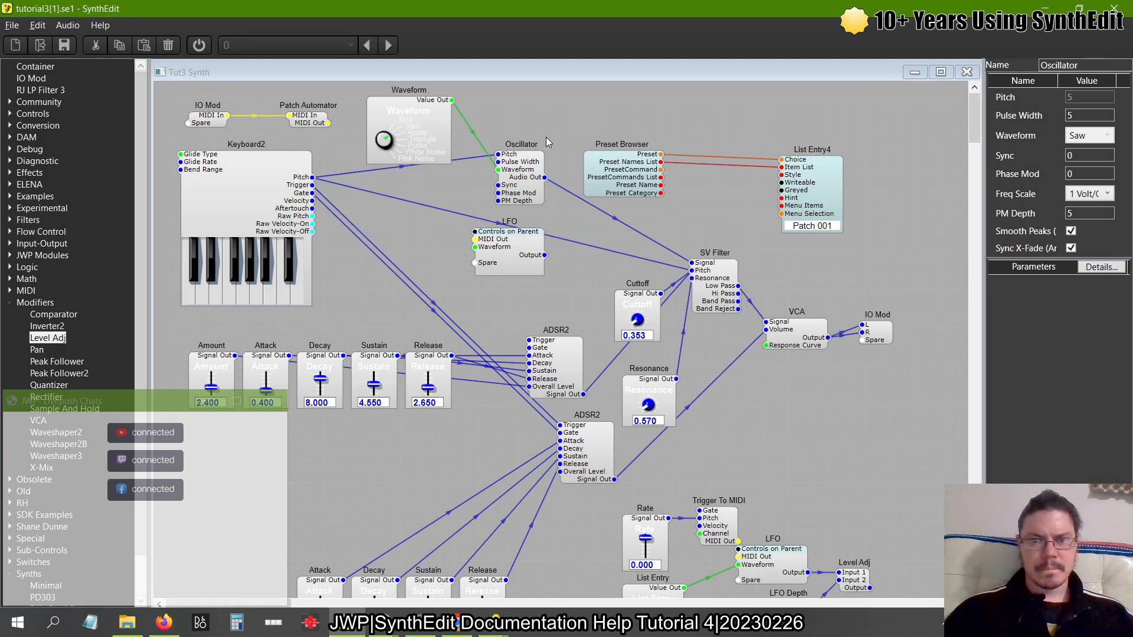
pyautogui.click(515, 176)
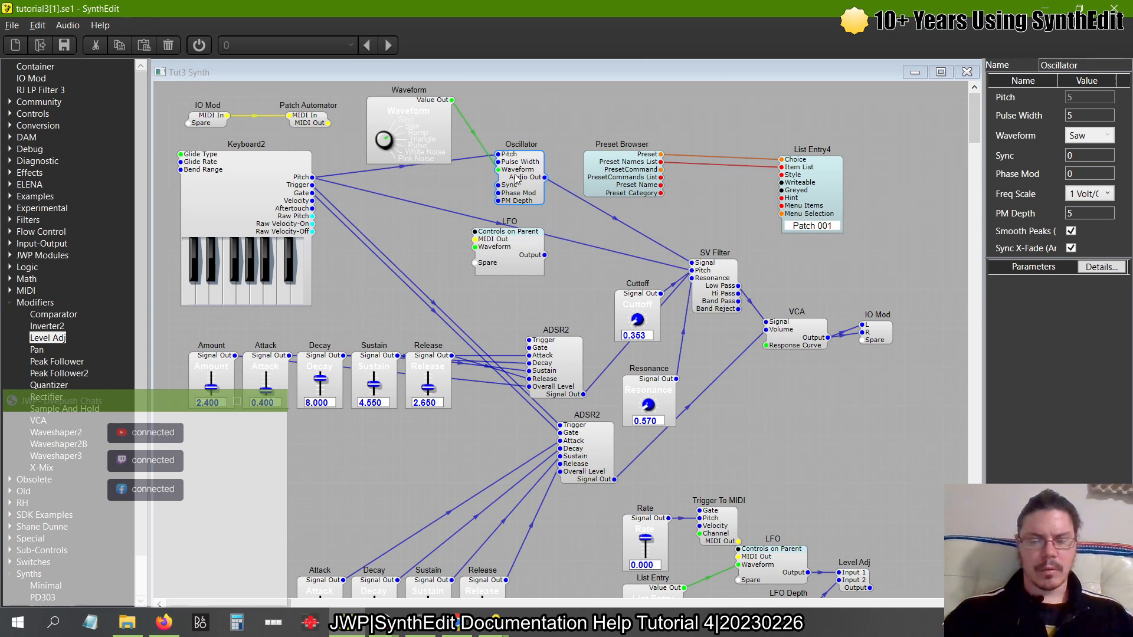
pyautogui.press('Delete')
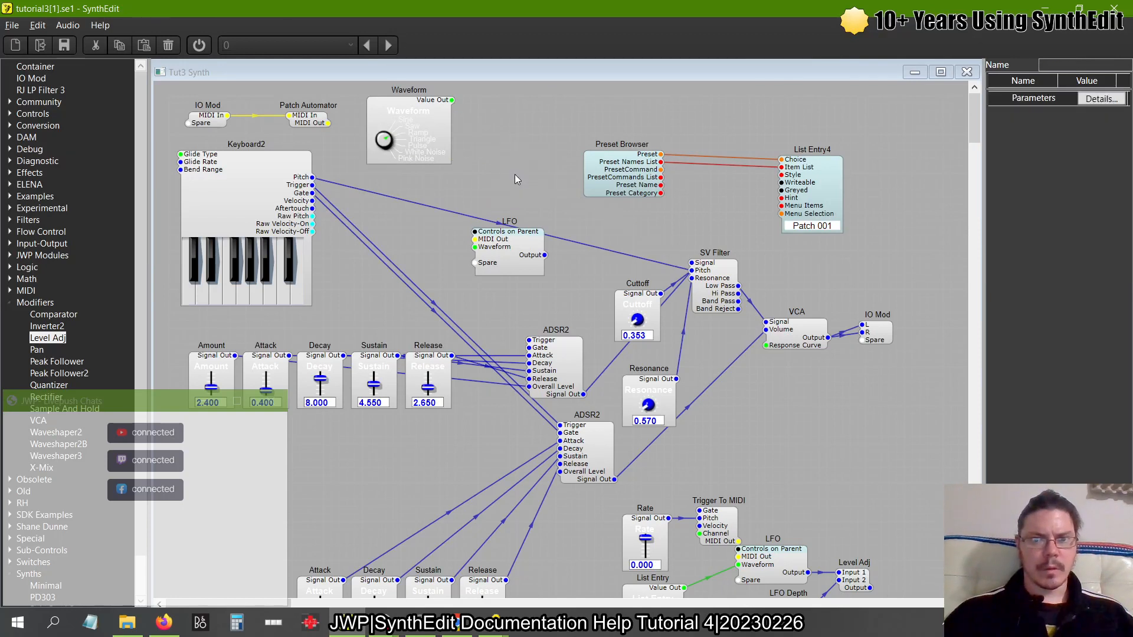
pyautogui.moveTo(512, 268); pyautogui.dragTo(526, 239)
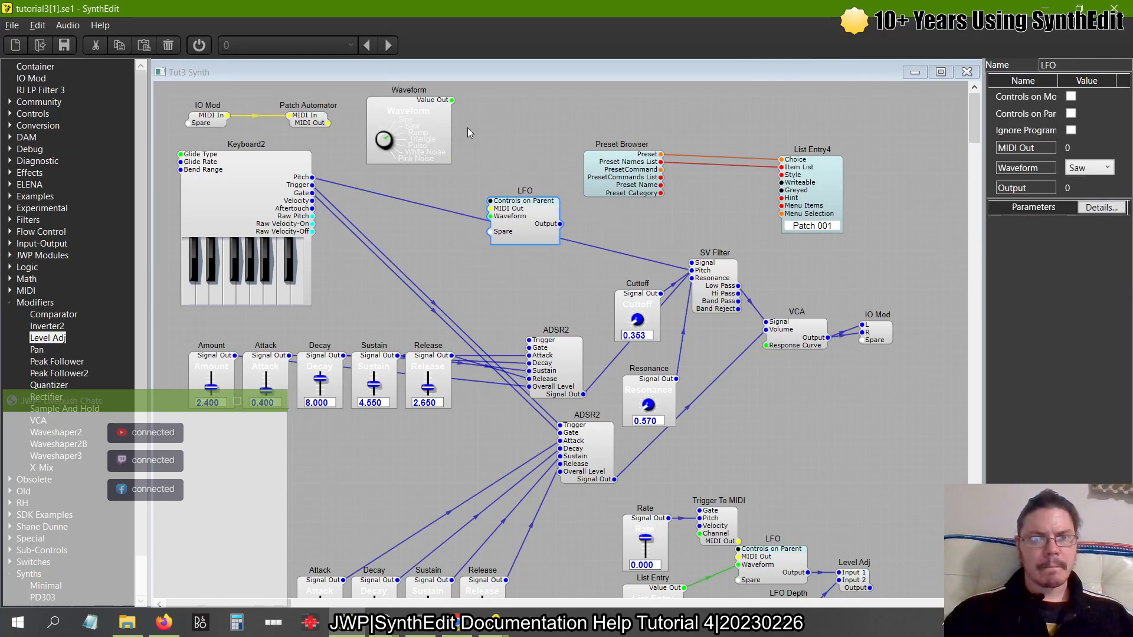
pyautogui.moveTo(453, 105); pyautogui.dragTo(693, 271)
pyautogui.click(527, 215)
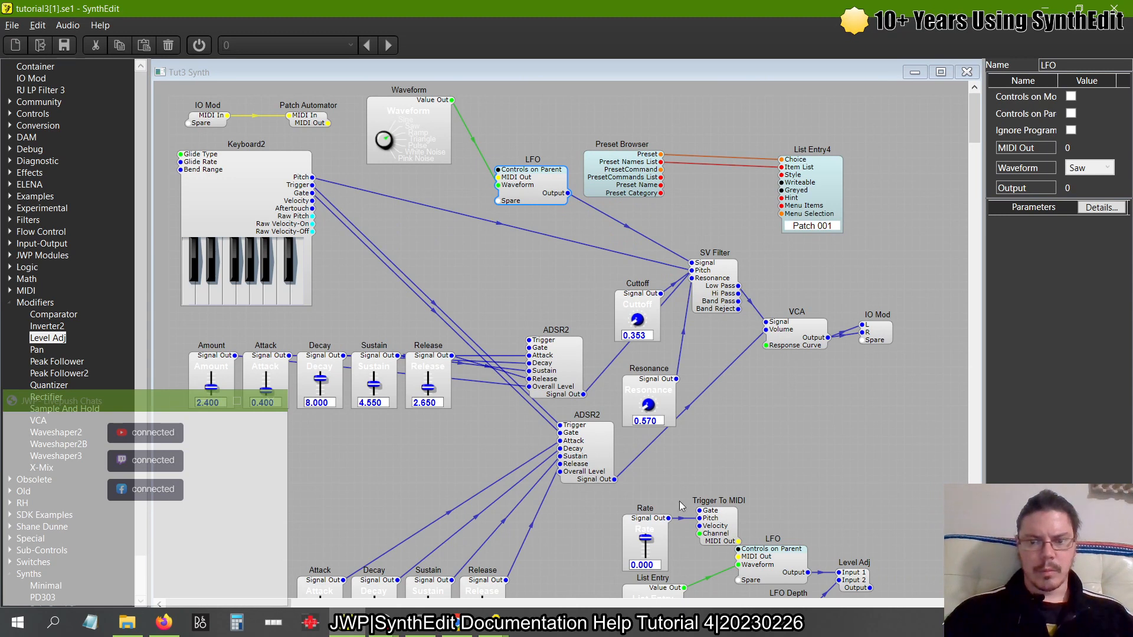
# Duplicate Trigger To MIDI and wire the copy from Keyboard2's Pitch, Gate and Velocity to the MIDI plug of the LFO copy
pyautogui.rightClick(719, 520)
pyautogui.click(757, 458)
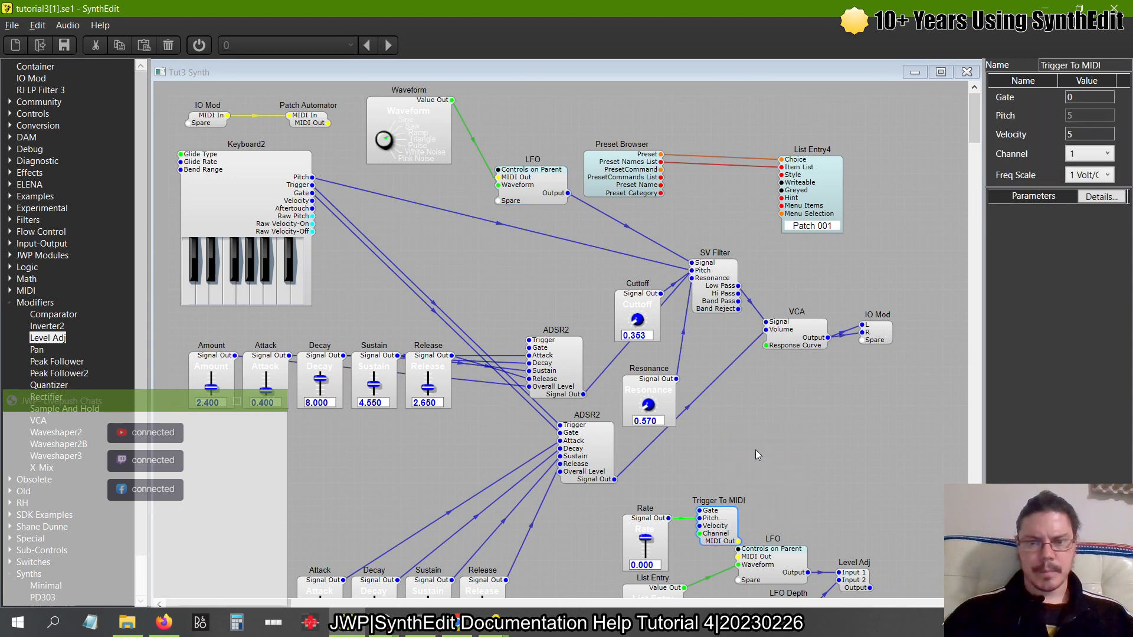
pyautogui.rightClick(474, 211)
pyautogui.click(479, 246)
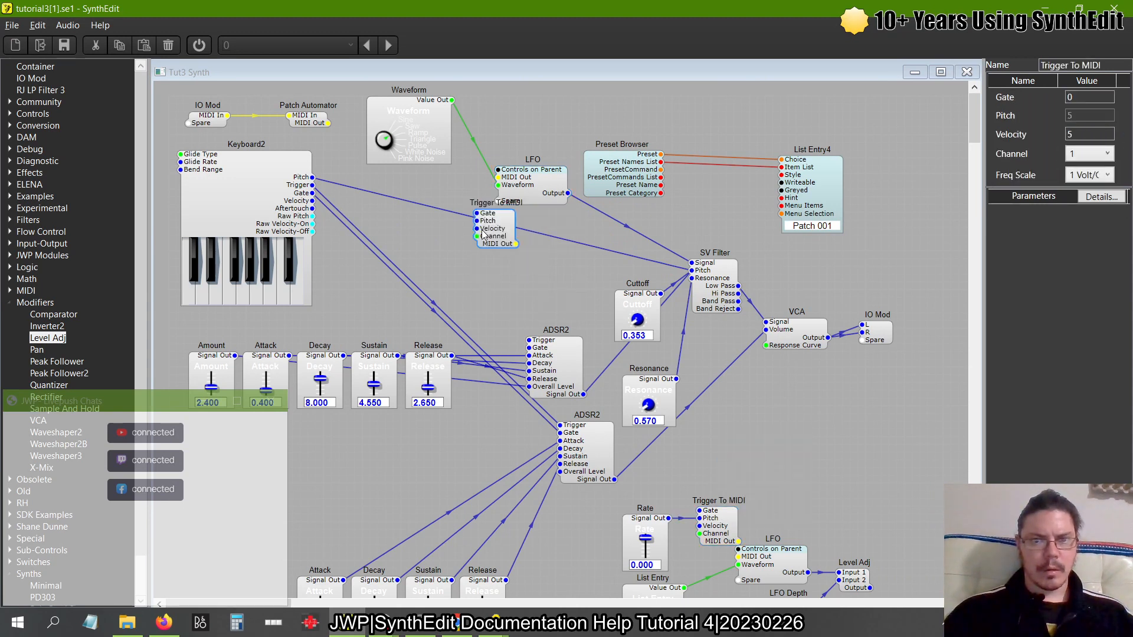
pyautogui.moveTo(499, 232); pyautogui.dragTo(499, 177)
pyautogui.moveTo(429, 214); pyautogui.dragTo(313, 201)
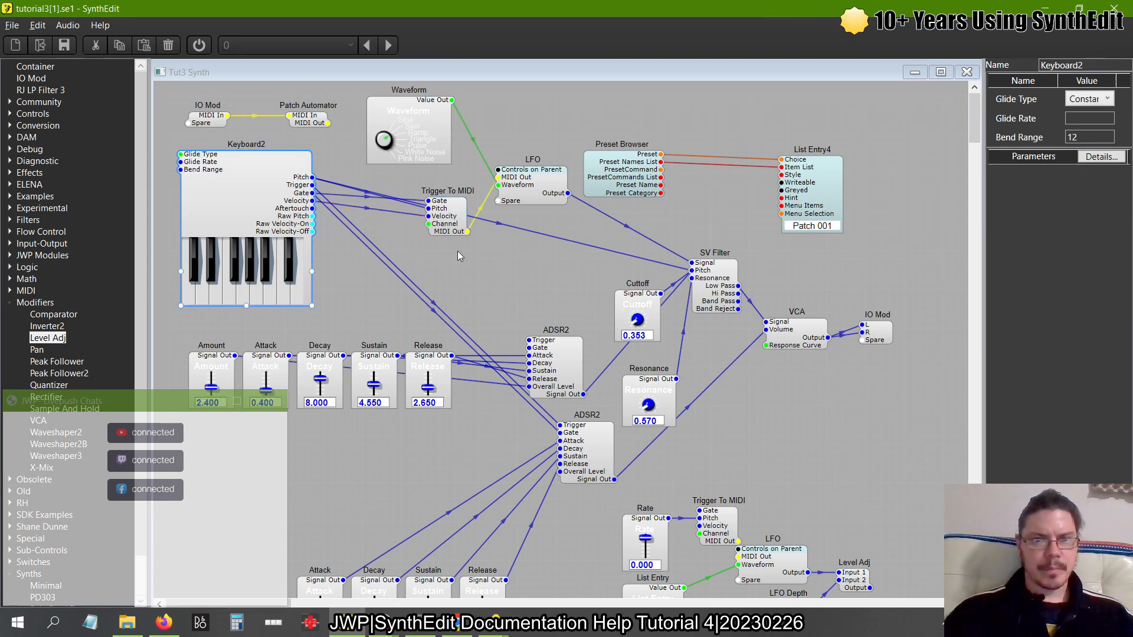
# Set the Channel of the Trigger To MIDI copy beside Keyboard2 to All
pyautogui.click(451, 226)
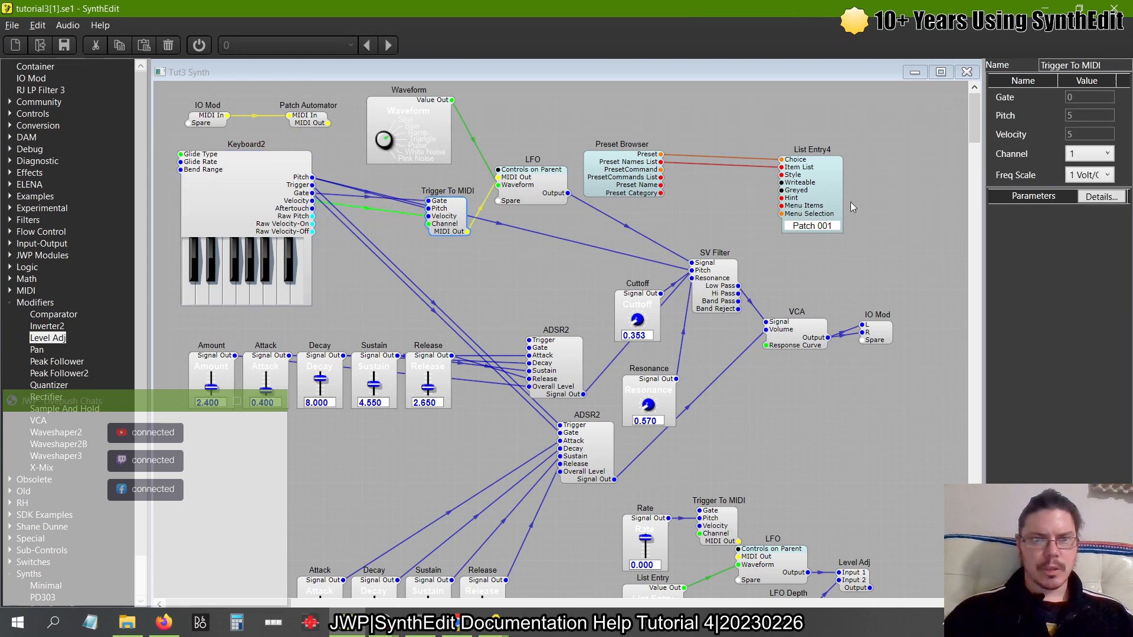
pyautogui.click(1101, 155)
pyautogui.click(1083, 168)
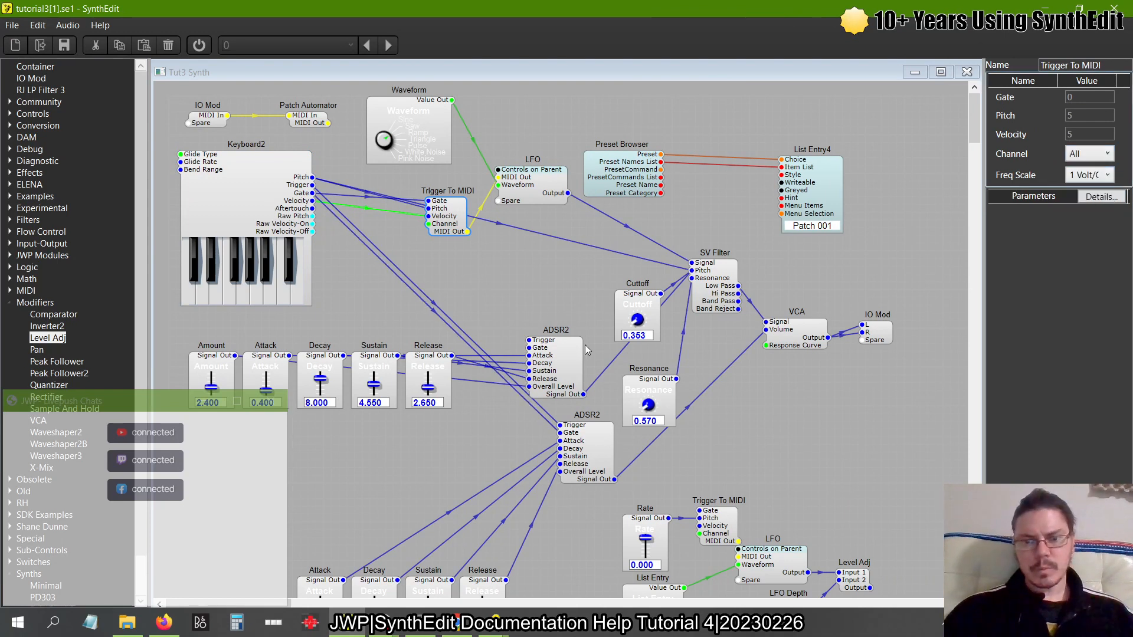
# Connect Level Adj's Output to the Pitch plug of the Trigger To MIDI copy beside Keyboard2
pyautogui.scroll(-2, 820, 481)
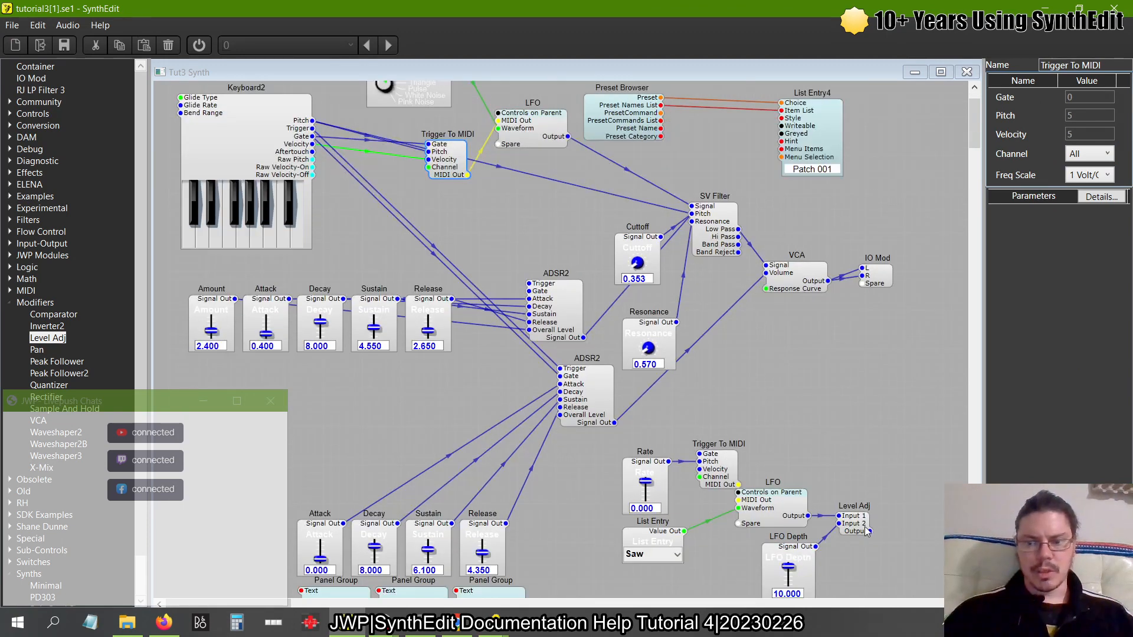
pyautogui.scroll(-3, 583, 383)
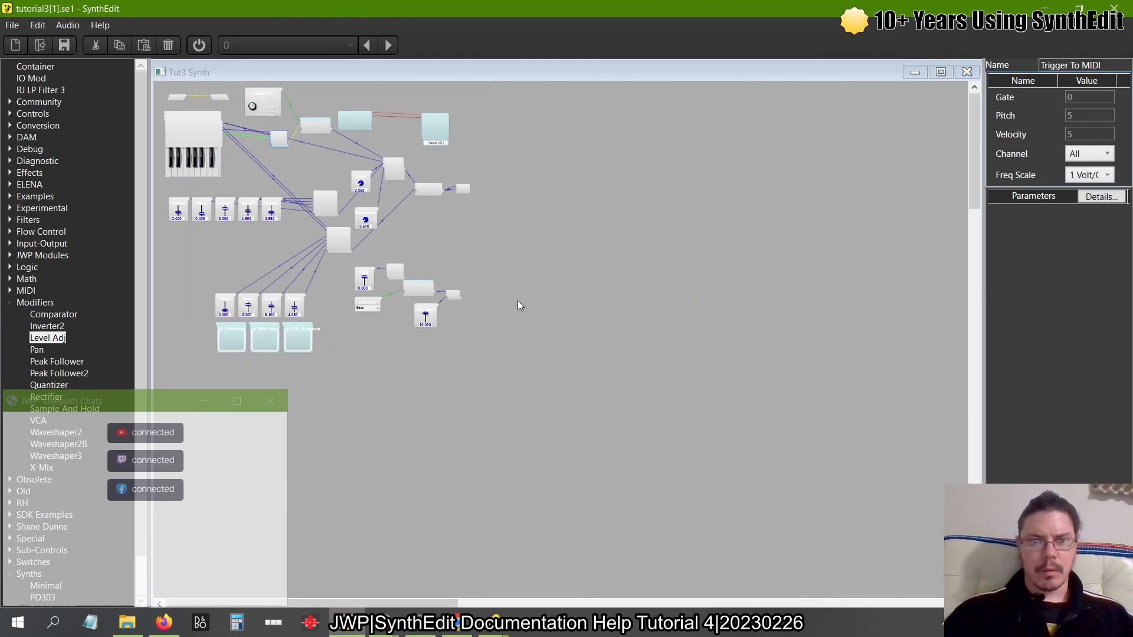
pyautogui.scroll(3, 414, 216)
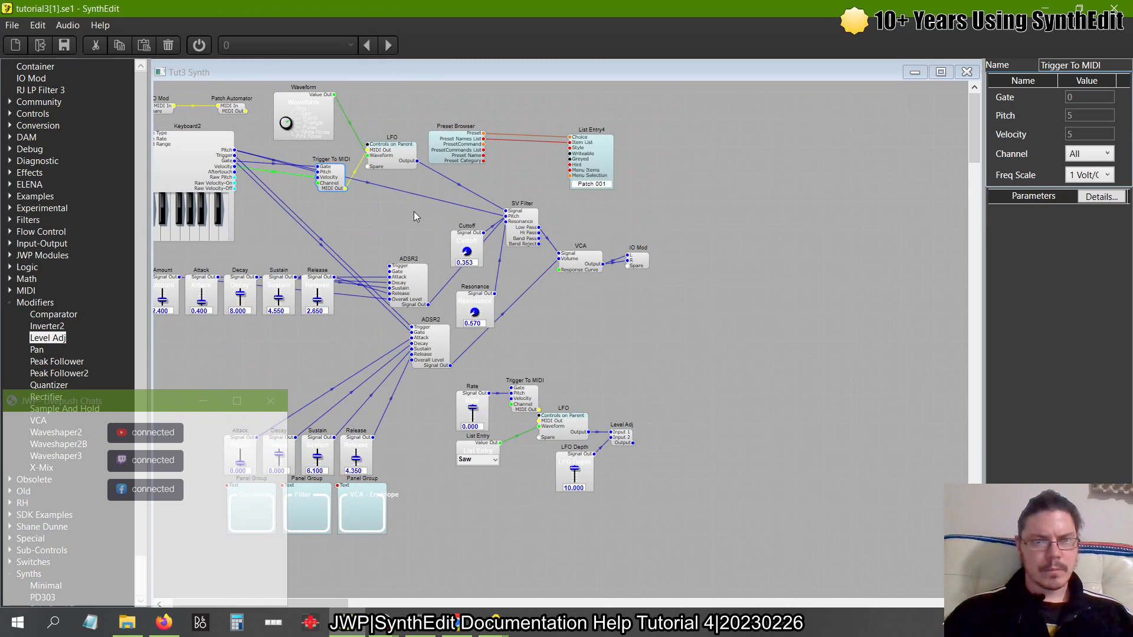
pyautogui.moveTo(634, 442); pyautogui.dragTo(319, 171)
pyautogui.scroll(2, 459, 309)
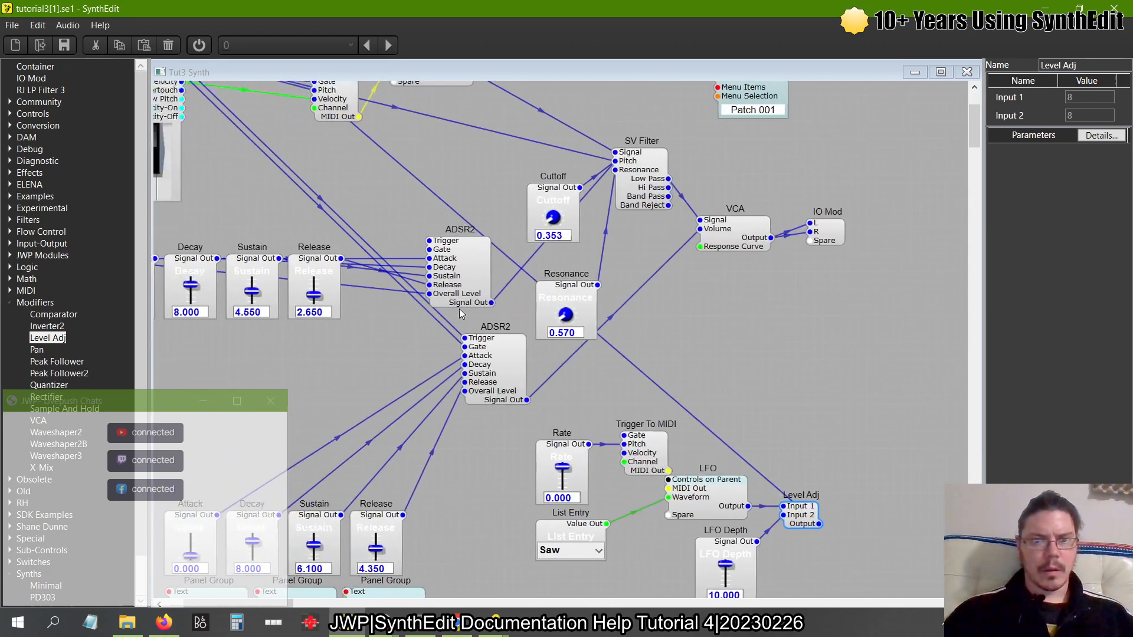
pyautogui.scroll(-2, 459, 309)
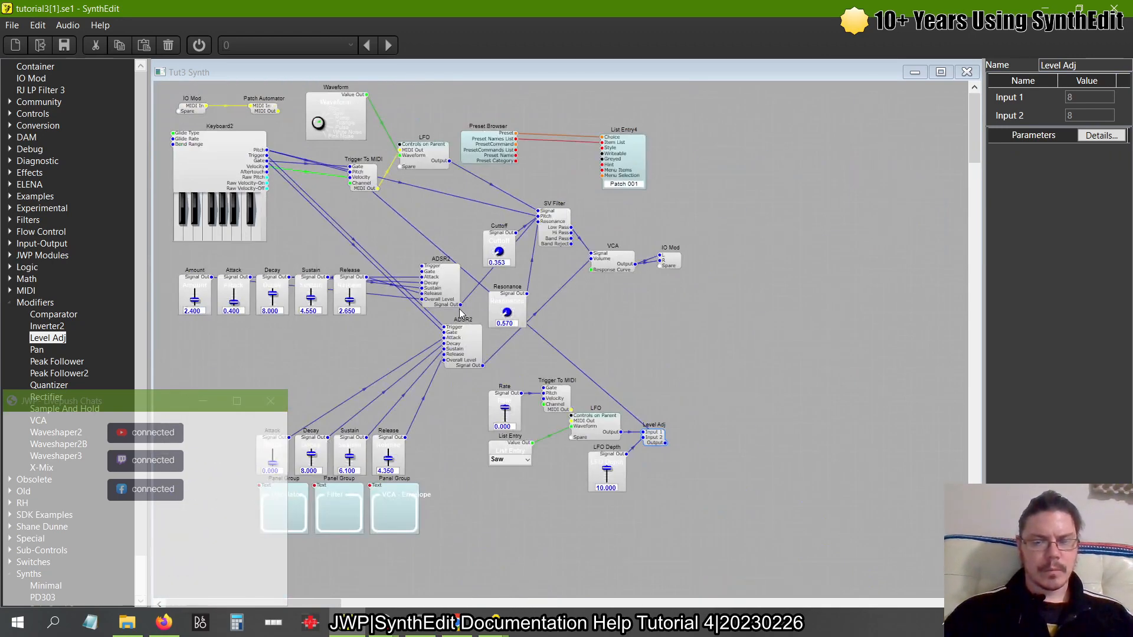
# Read the rest of the Controlling the LFO level page in the SynthEdit Tutorials and return to the project
pyautogui.hotkey('alt', 'Tab')
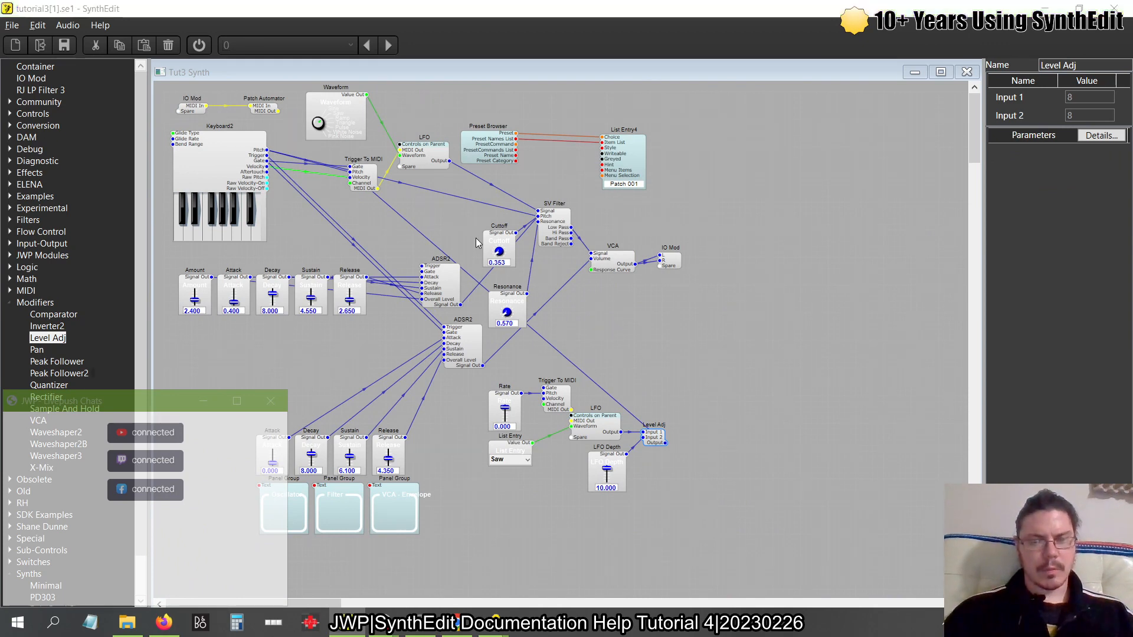
pyautogui.scroll(-10, 478, 244)
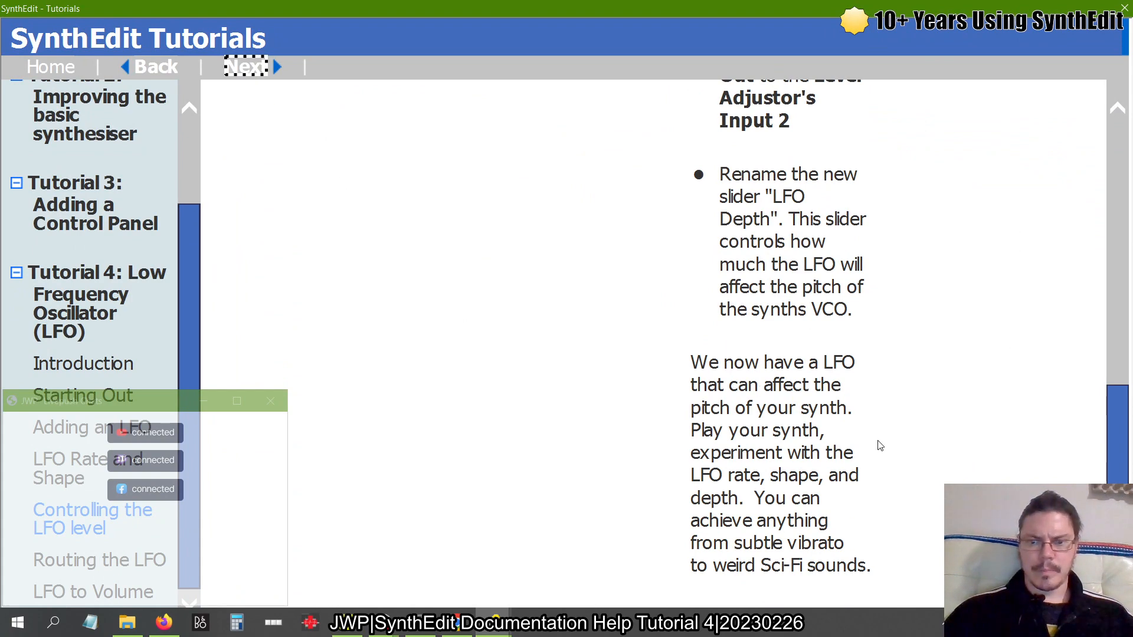
pyautogui.hotkey('alt', 'Tab')
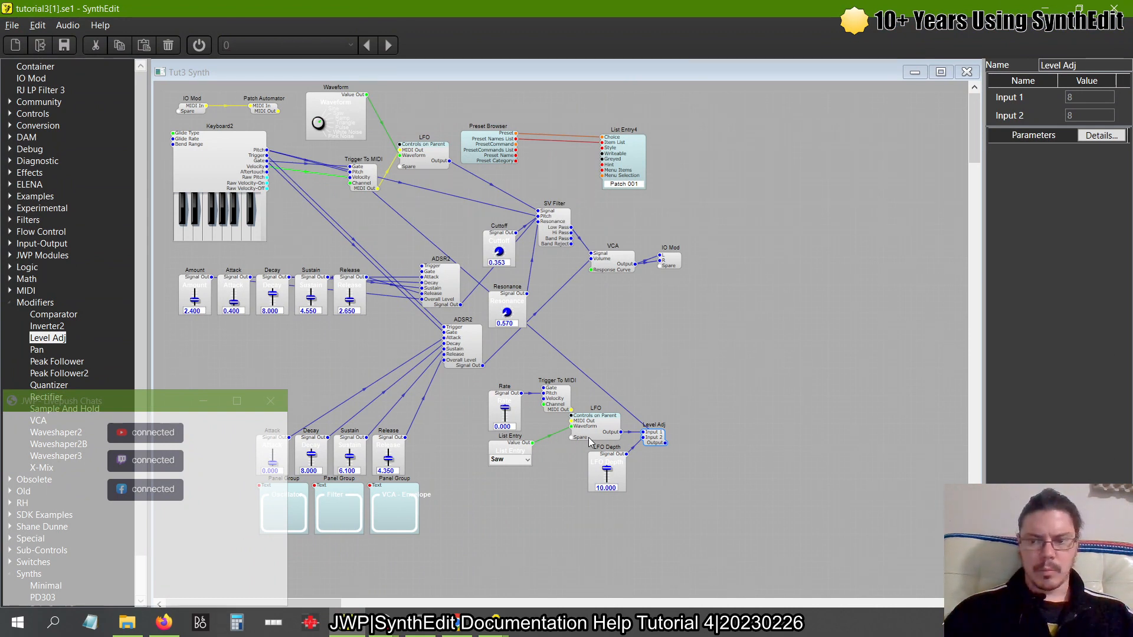
# Raise the system volume to 94
pyautogui.press('XF86AudioRaiseVolume')
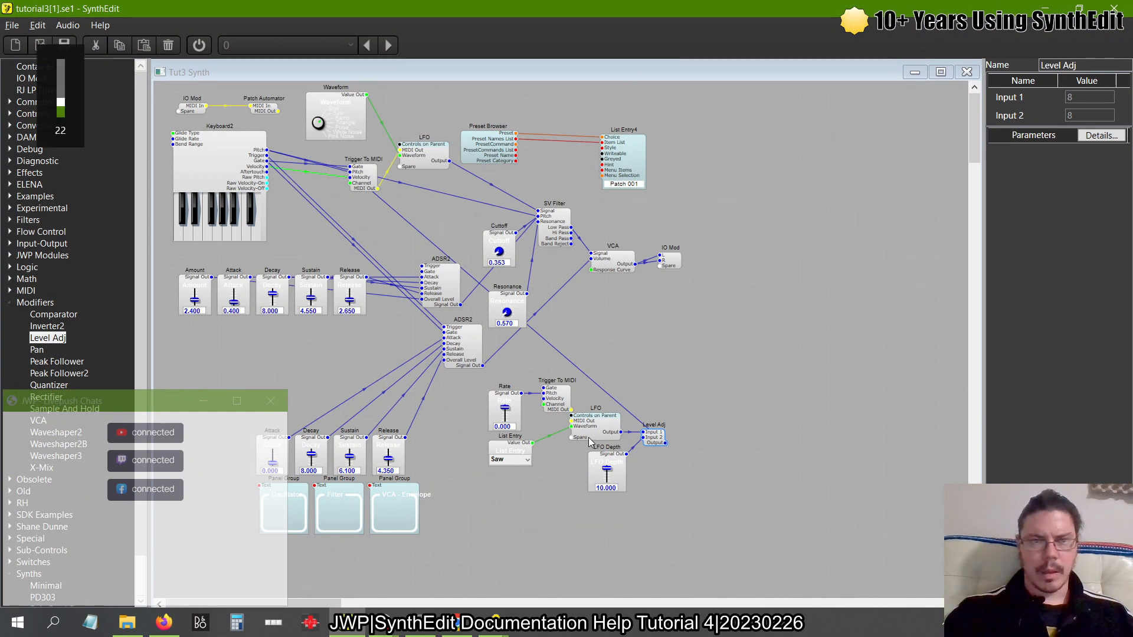
pyautogui.press('XF86AudioRaiseVolume')
pyautogui.press('XF86AudioRaiseVolume')
pyautogui.press('XF86AudioRaiseVolume')
pyautogui.press('XF86AudioRaiseVolume')
pyautogui.press('XF86AudioRaiseVolume')
pyautogui.press('XF86AudioRaiseVolume')
pyautogui.press('XF86AudioRaiseVolume')
pyautogui.press('XF86AudioRaiseVolume')
pyautogui.press('XF86AudioRaiseVolume')
pyautogui.press('XF86AudioRaiseVolume')
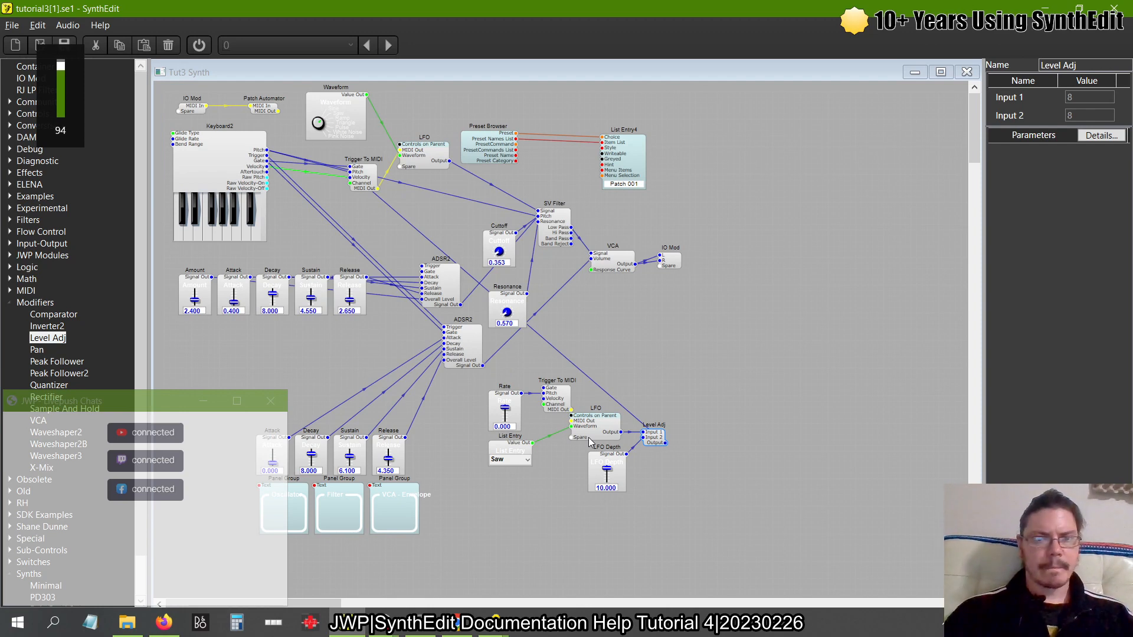
# Open the Tut3 Synth container for panel editing and lower the system volume to 40
pyautogui.rightClick(307, 345)
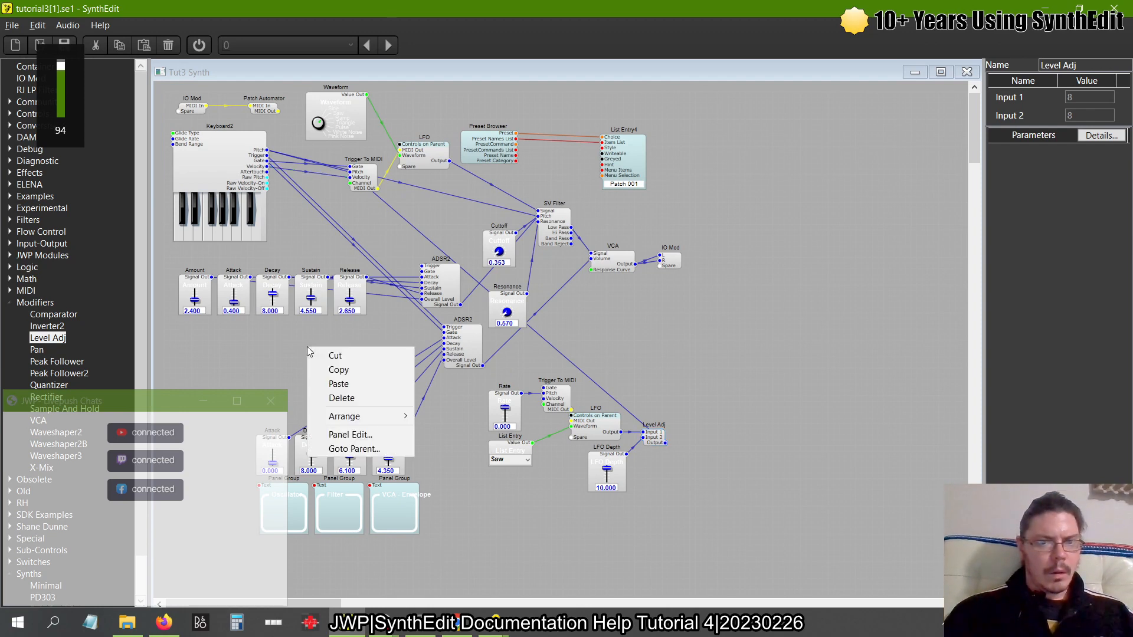
pyautogui.click(337, 438)
pyautogui.press('XF86AudioLowerVolume')
pyautogui.press('XF86AudioLowerVolume')
pyautogui.press('XF86AudioLowerVolume')
pyautogui.press('XF86AudioLowerVolume')
pyautogui.press('XF86AudioLowerVolume')
pyautogui.press('XF86AudioLowerVolume')
pyautogui.press('XF86AudioLowerVolume')
pyautogui.press('XF86AudioLowerVolume')
pyautogui.press('XF86AudioLowerVolume')
pyautogui.press('XF86AudioLowerVolume')
pyautogui.press('XF86AudioLowerVolume')
pyautogui.press('XF86AudioLowerVolume')
pyautogui.press('XF86AudioLowerVolume')
pyautogui.press('XF86AudioLowerVolume')
pyautogui.press('XF86AudioLowerVolume')
pyautogui.press('XF86AudioLowerVolume')
pyautogui.press('XF86AudioLowerVolume')
pyautogui.press('XF86AudioLowerVolume')
pyautogui.press('XF86AudioLowerVolume')
pyautogui.press('XF86AudioLowerVolume')
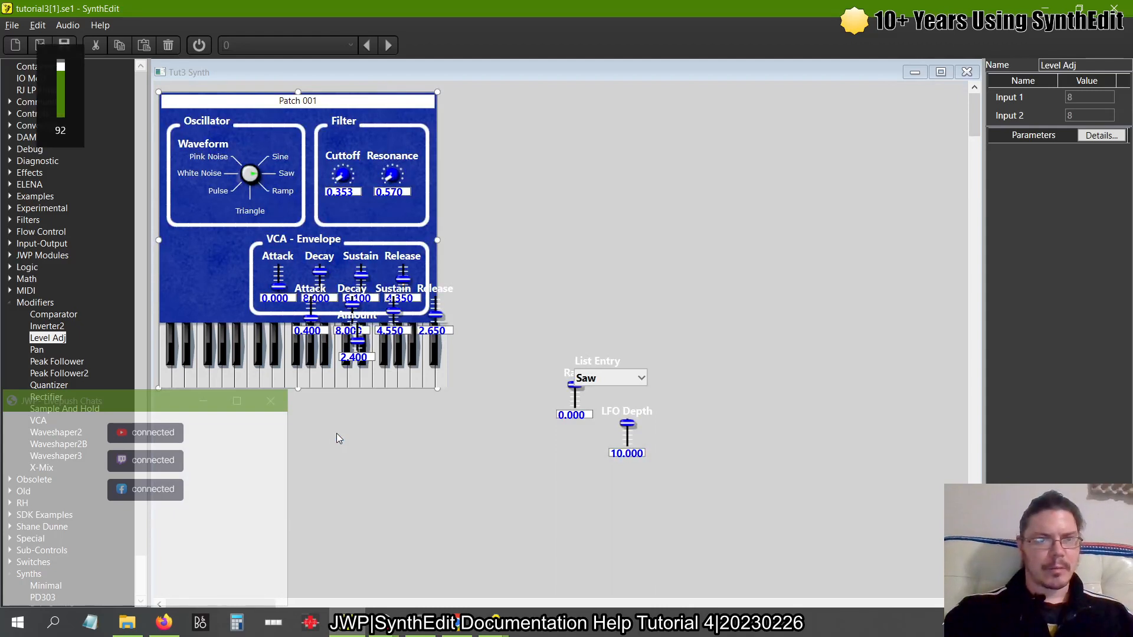
pyautogui.press('XF86AudioLowerVolume')
pyautogui.press('XF86AudioLowerVolume')
pyautogui.press('XF86AudioLowerVolume')
pyautogui.press('XF86AudioLowerVolume')
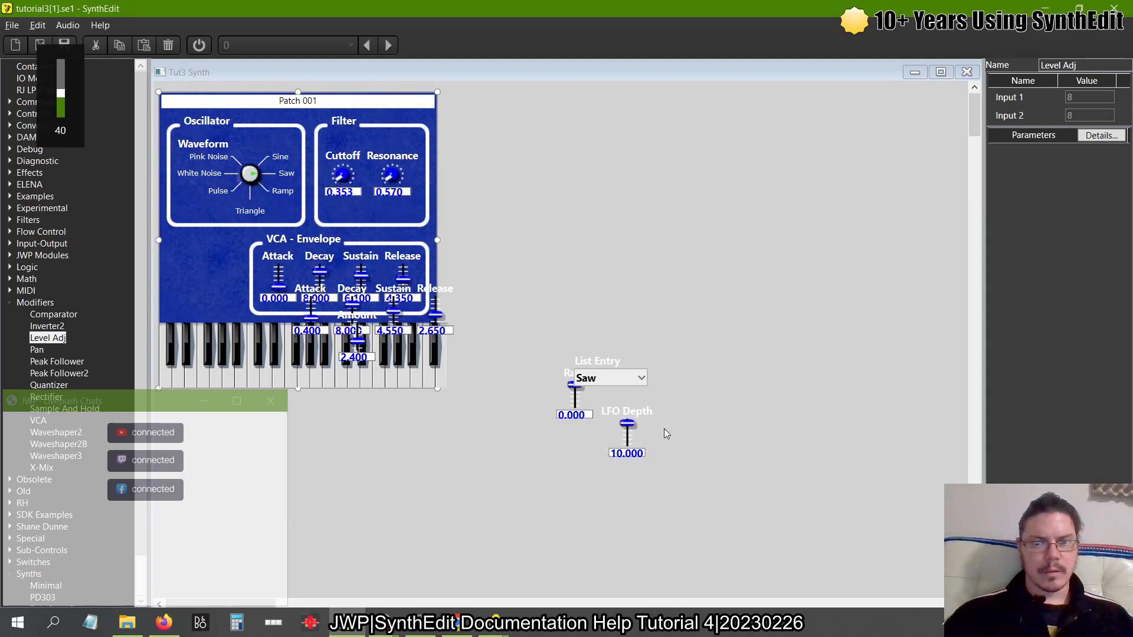
# Spread the Rate, List Entry and LFO Depth controls apart beside the blue synth panel, with List Entry above the two sliders
pyautogui.click(563, 369)
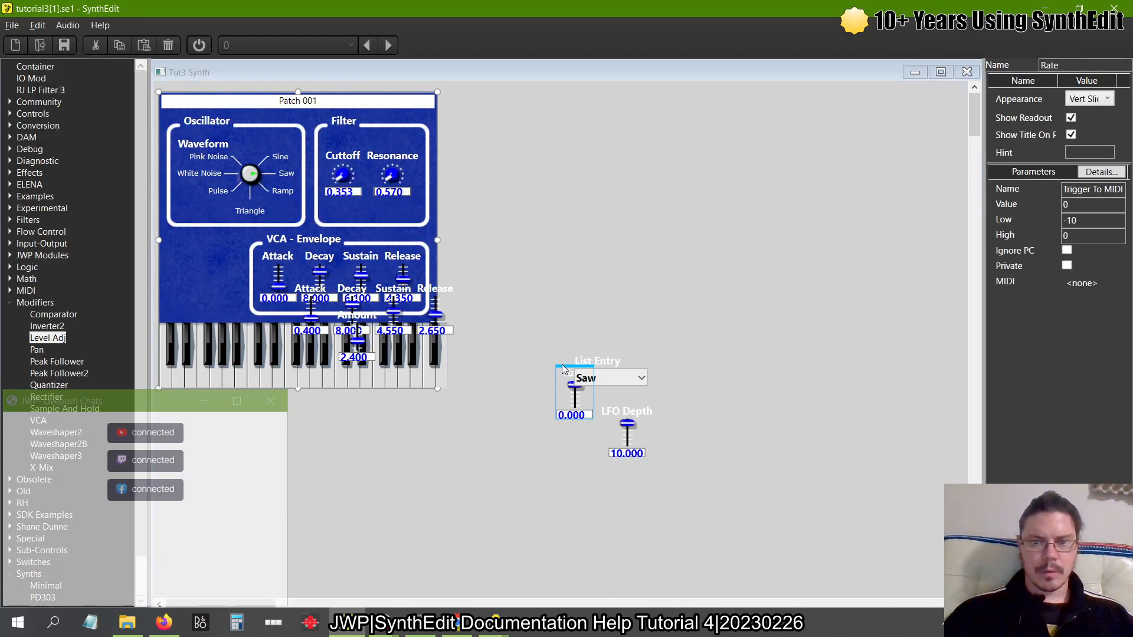
pyautogui.moveTo(563, 369); pyautogui.dragTo(505, 311)
pyautogui.moveTo(595, 369); pyautogui.dragTo(582, 281)
pyautogui.click(620, 424)
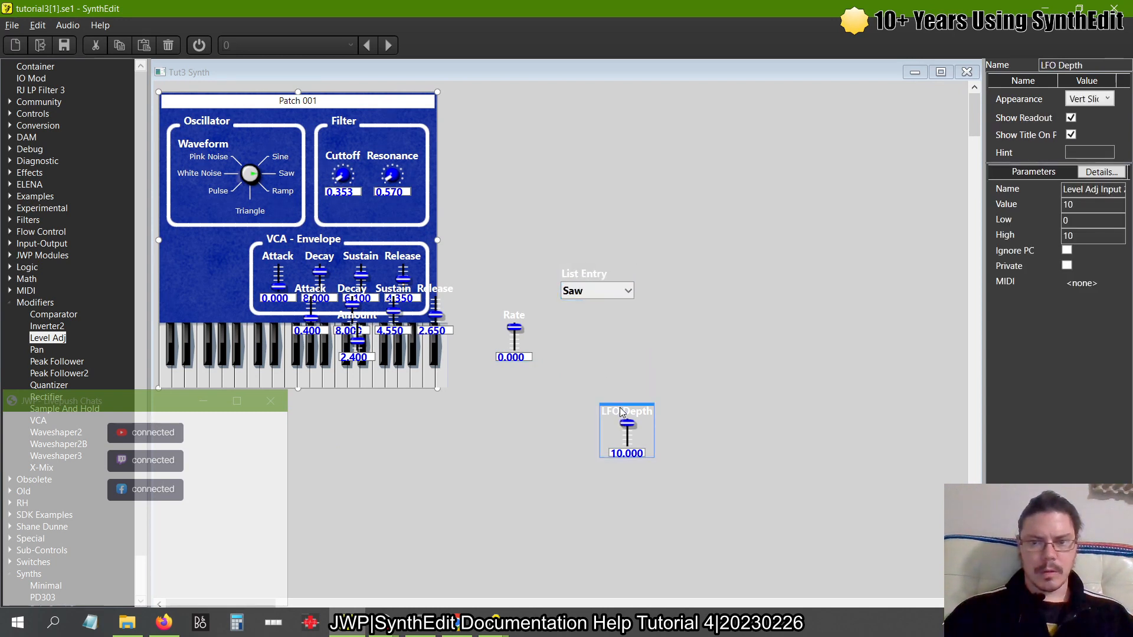
pyautogui.moveTo(620, 411); pyautogui.dragTo(577, 317)
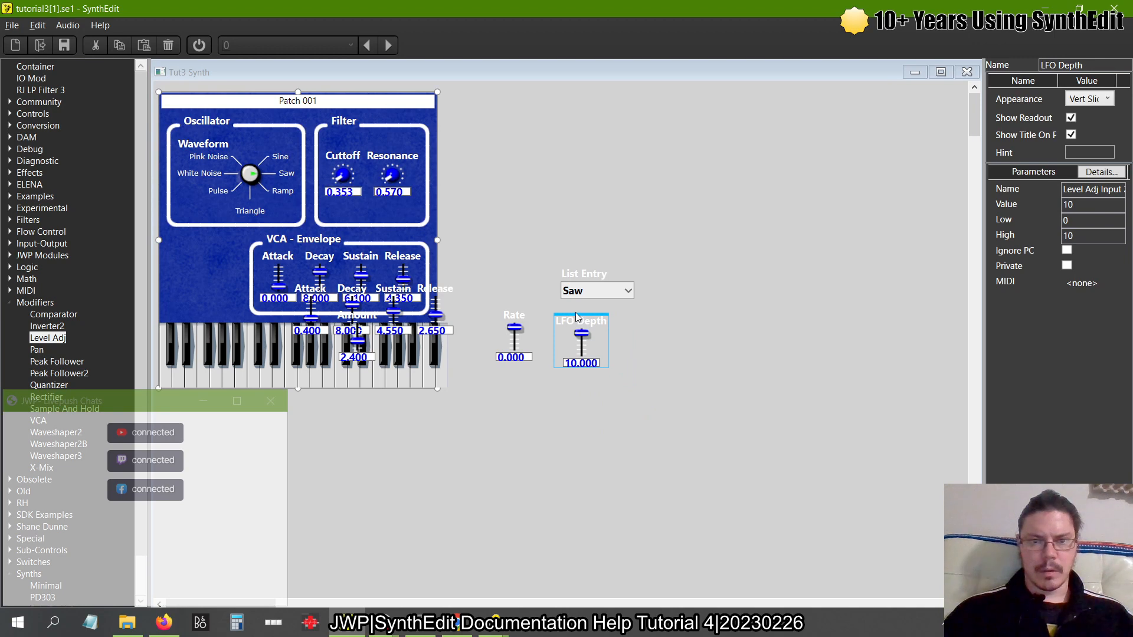
# Reopen the Tut3 Synth panel for editing and set the List Entry waveform to Sine
pyautogui.click(970, 75)
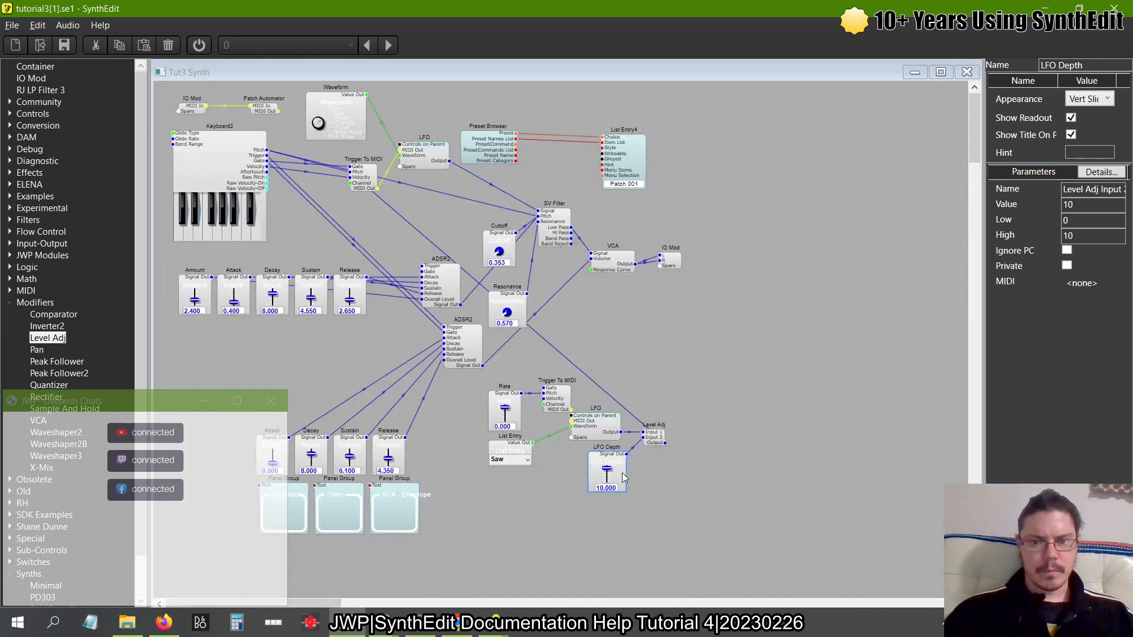
pyautogui.rightClick(678, 341)
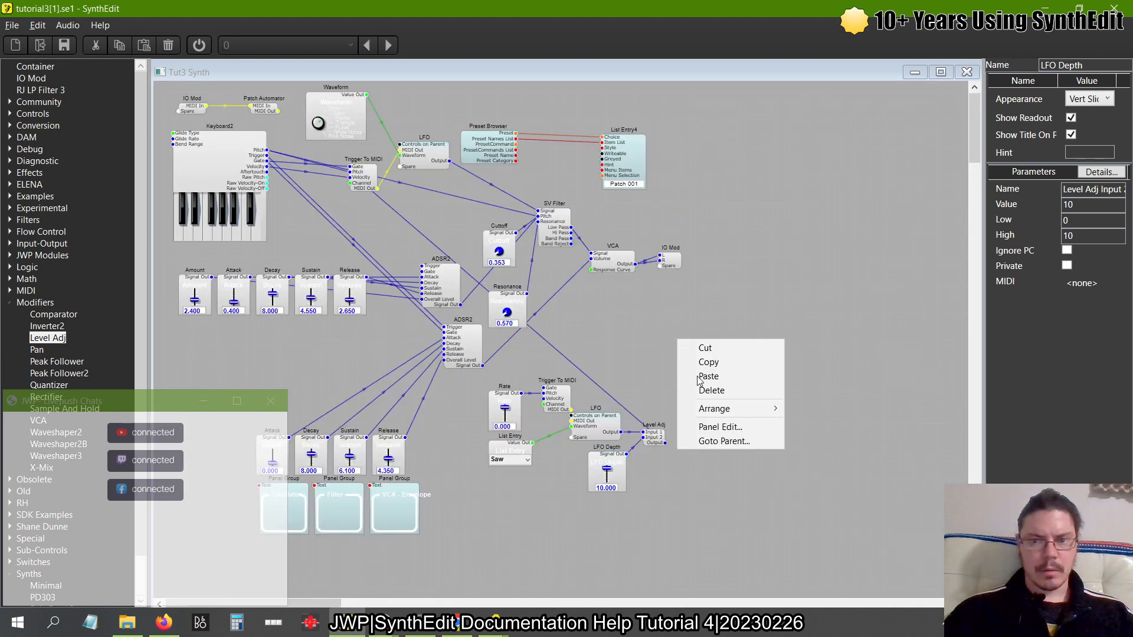
pyautogui.click(703, 425)
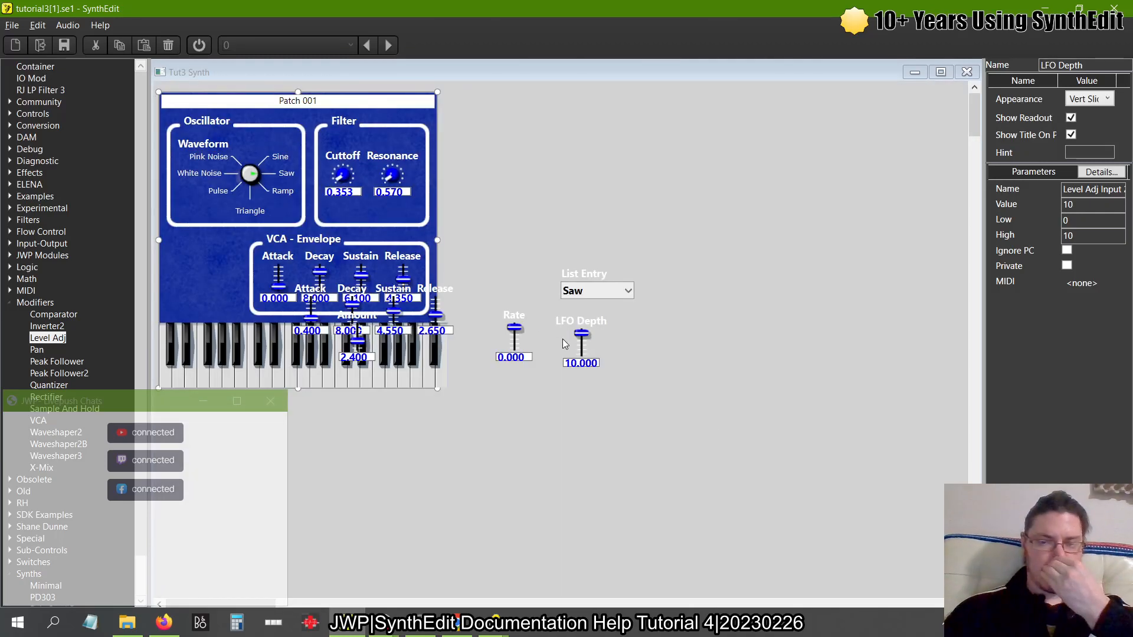
pyautogui.click(620, 294)
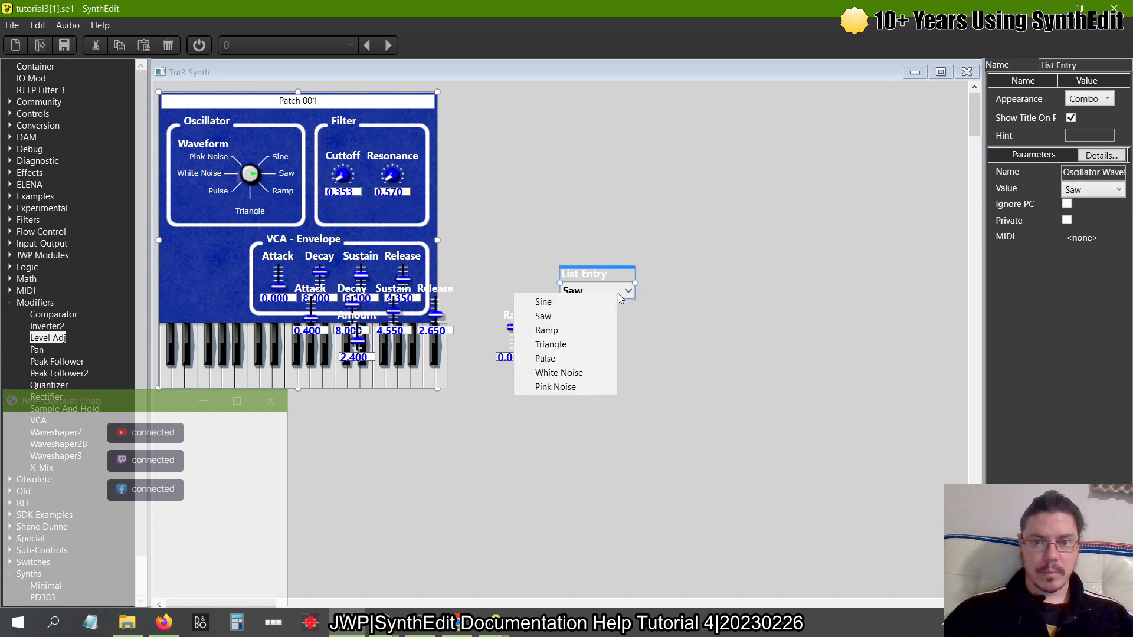
pyautogui.click(564, 302)
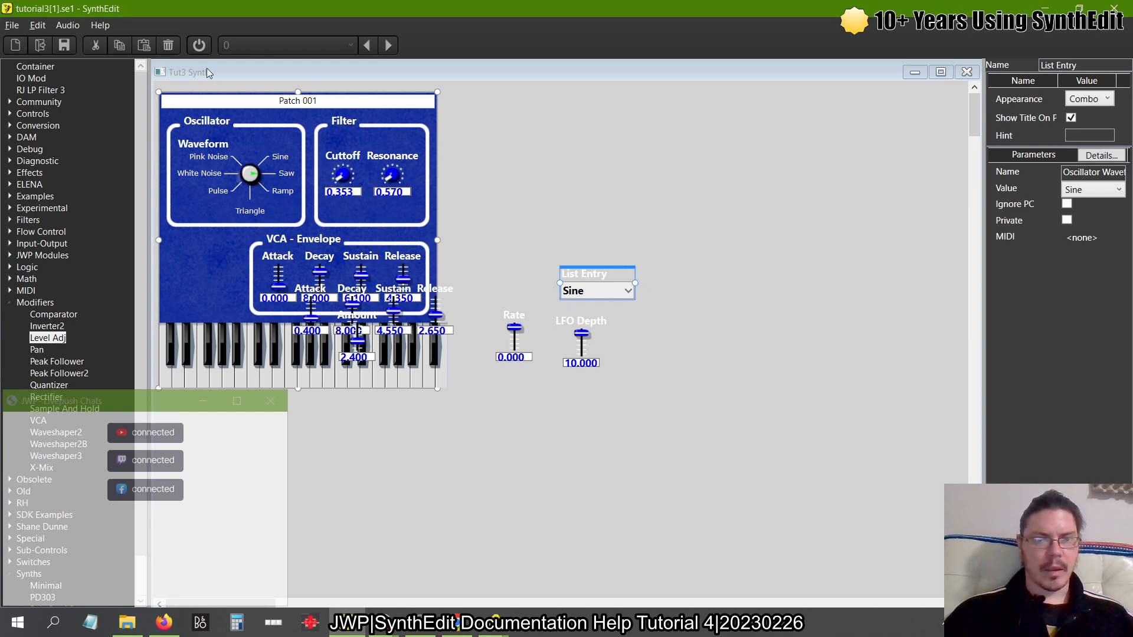
# Start the audio engine, dismiss the MIDI input notice and play several notes on the panel keyboard
pyautogui.click(200, 45)
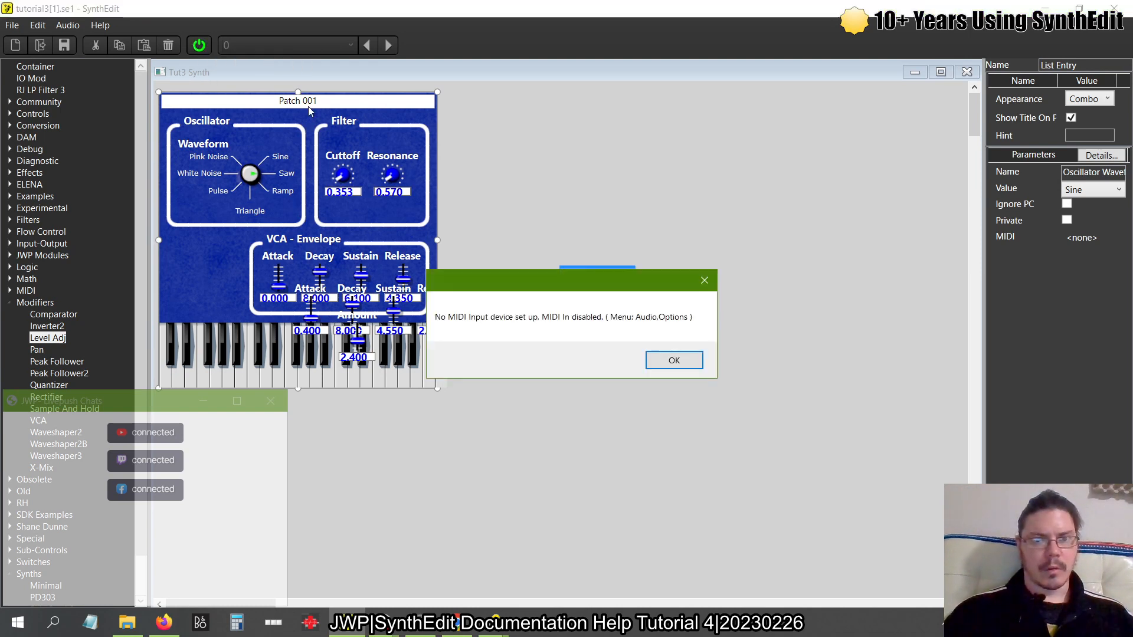
pyautogui.click(674, 360)
pyautogui.click(354, 372)
pyautogui.click(278, 373)
pyautogui.click(356, 380)
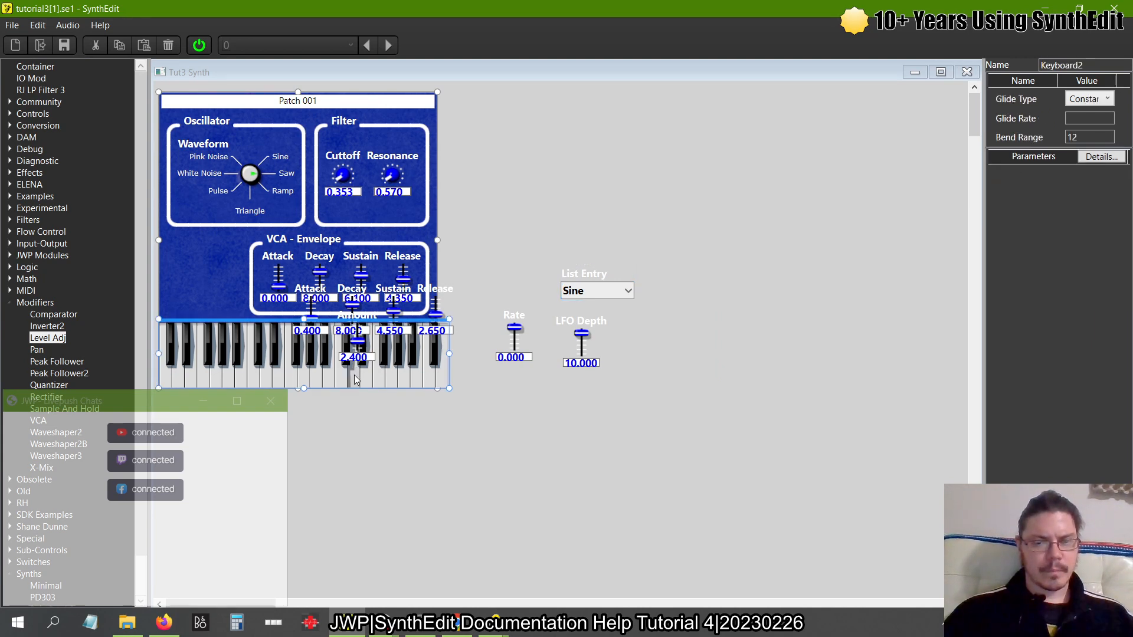
pyautogui.click(424, 386)
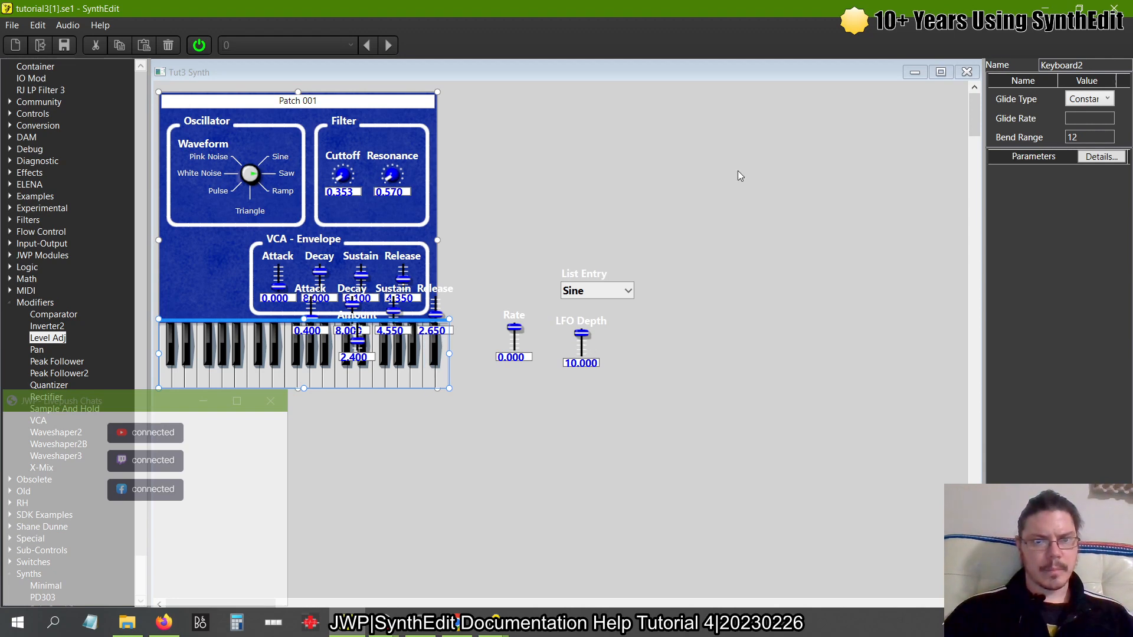
# In the Tut3 Synth structure, move Level Adj closer to the LFO and set the adjacent Trigger To MIDI's Gate to 10
pyautogui.click(967, 72)
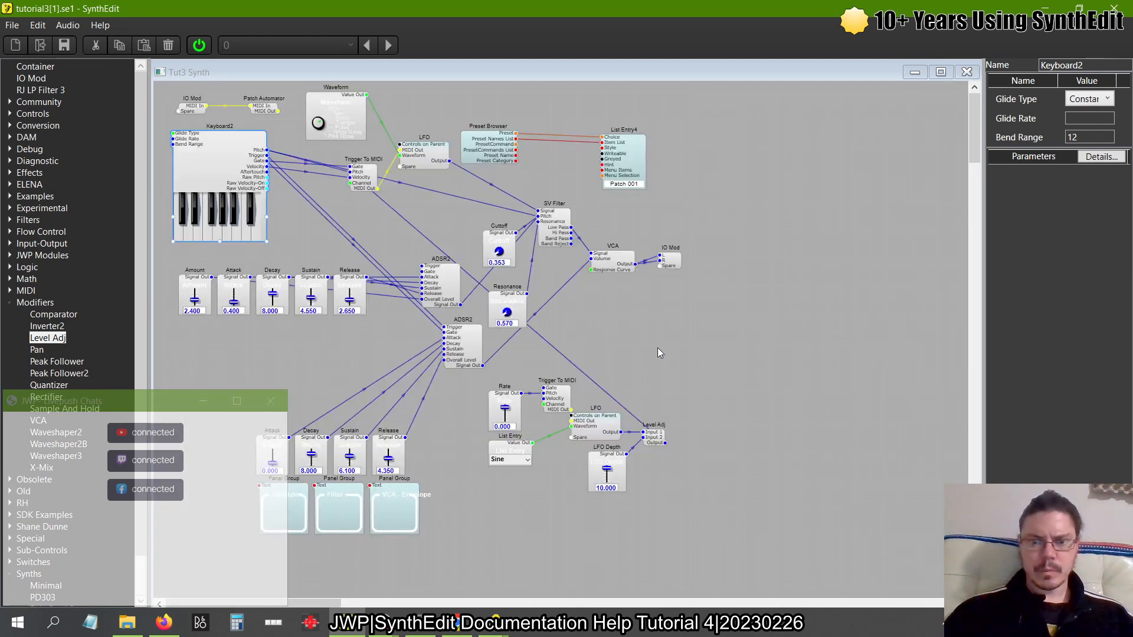
pyautogui.moveTo(655, 447)
pyautogui.mouseDown()
pyautogui.moveTo(593, 280)
pyautogui.moveTo(354, 269)
pyautogui.moveTo(268, 177)
pyautogui.moveTo(533, 373)
pyautogui.moveTo(666, 420)
pyautogui.moveTo(651, 446)
pyautogui.mouseUp()
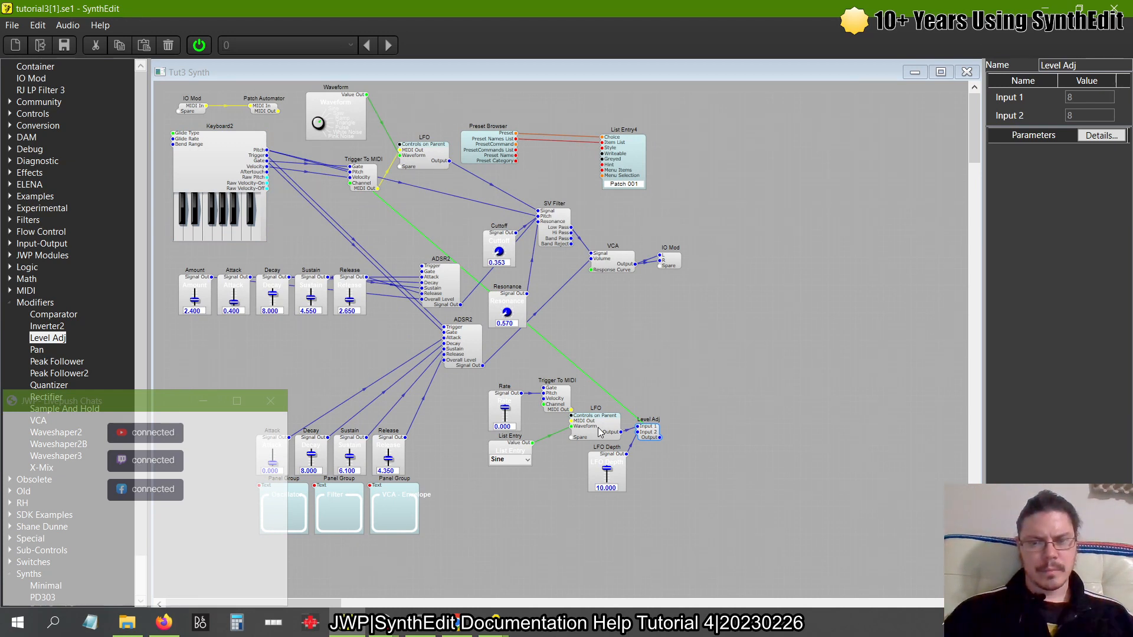
pyautogui.click(556, 394)
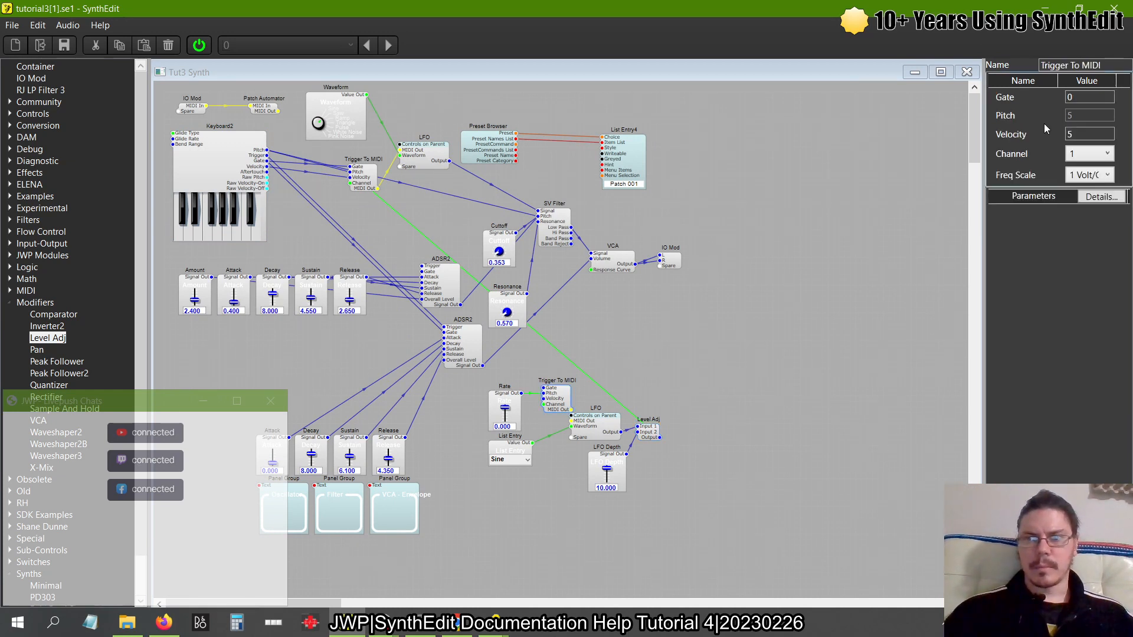
pyautogui.doubleClick(1086, 94)
pyautogui.write('10')
pyautogui.press('Return')
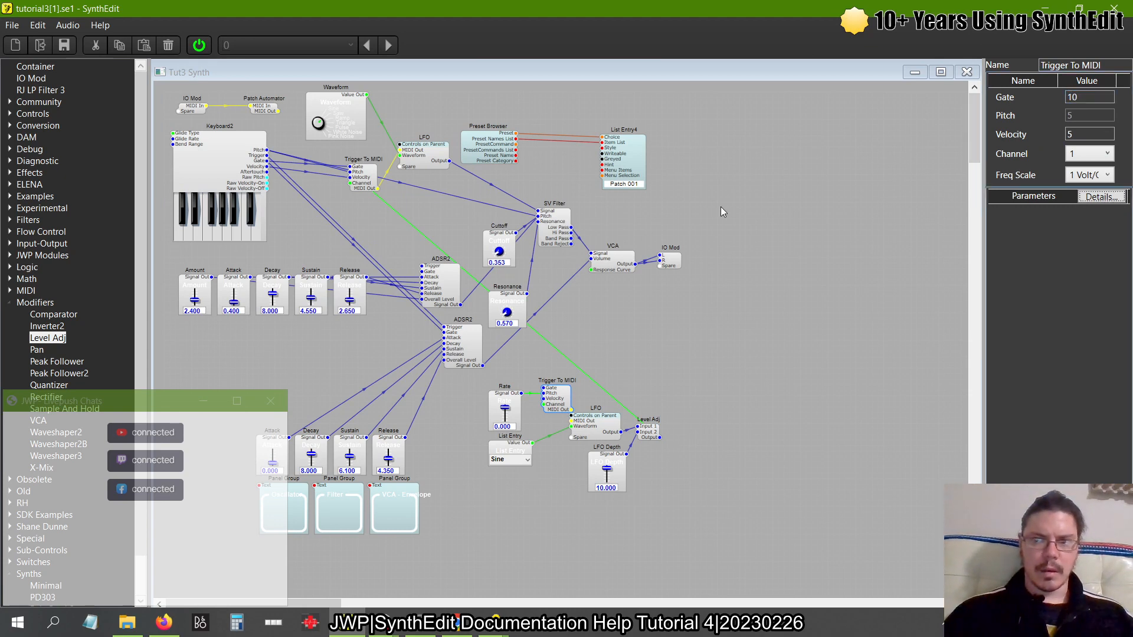
pyautogui.press('Tab')
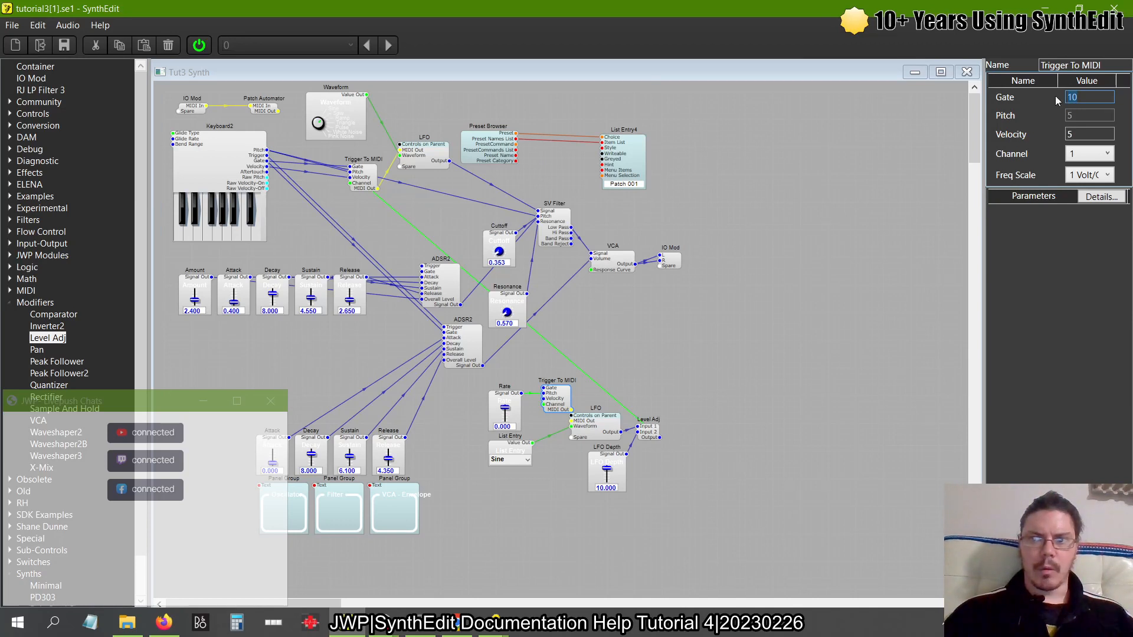
pyautogui.click(687, 365)
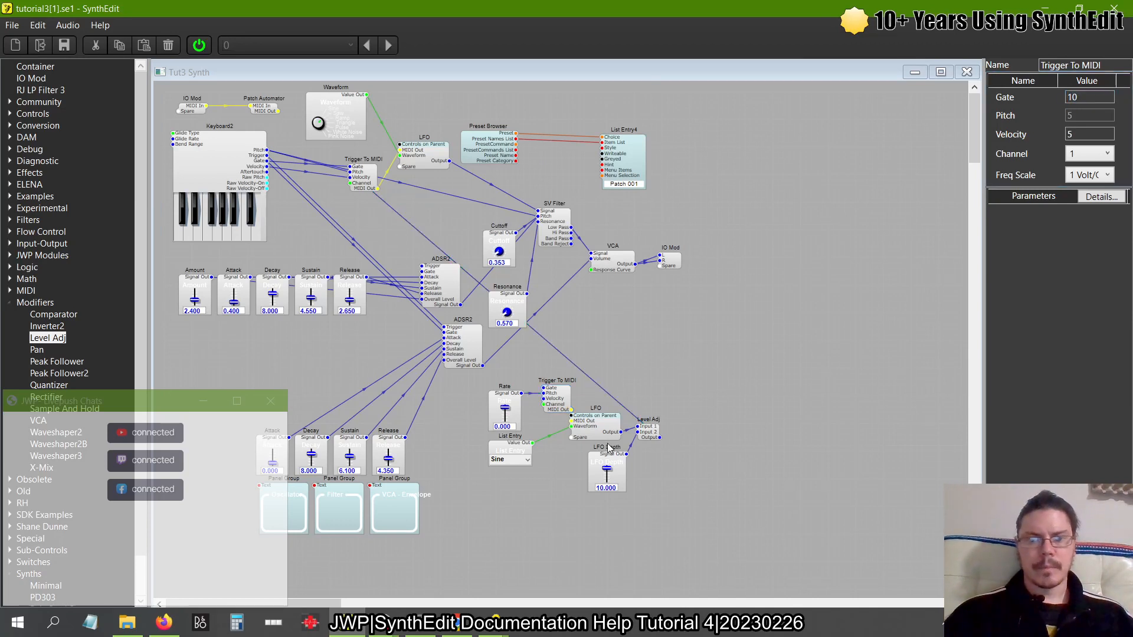
# Check the debug readout of the LFO connected to Level Adj and close it
pyautogui.rightClick(589, 426)
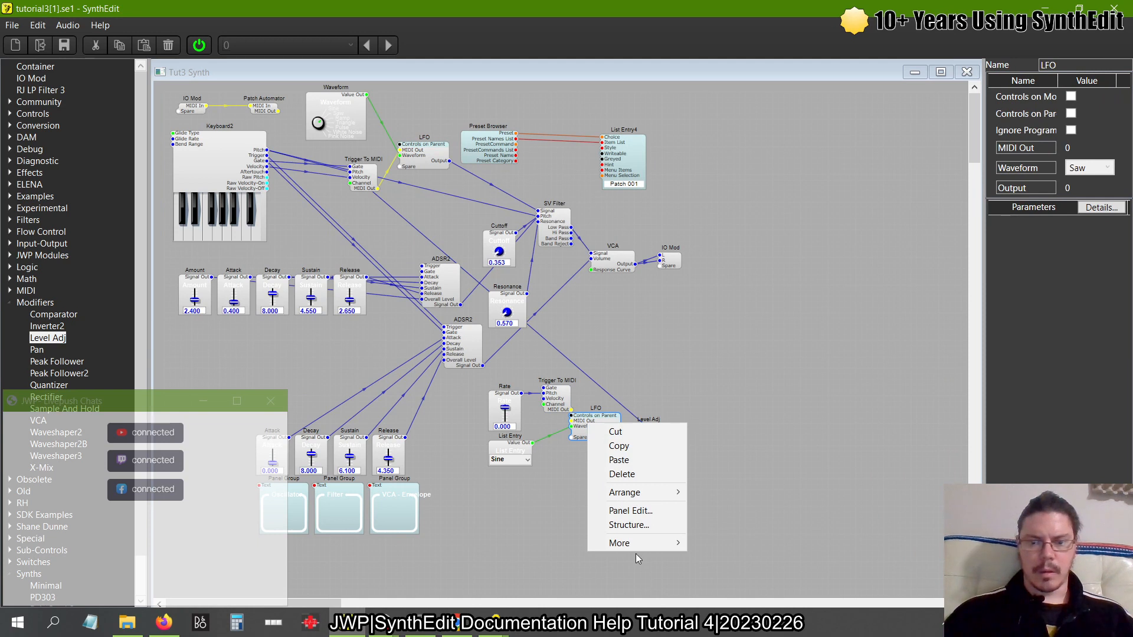
pyautogui.moveTo(649, 544)
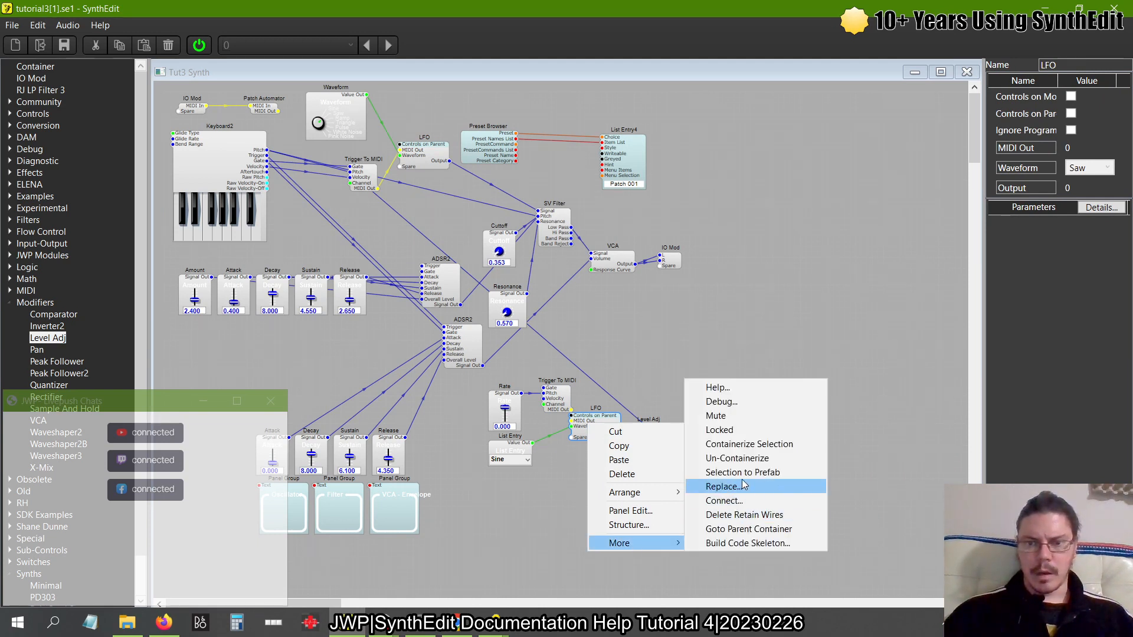
pyautogui.click(731, 402)
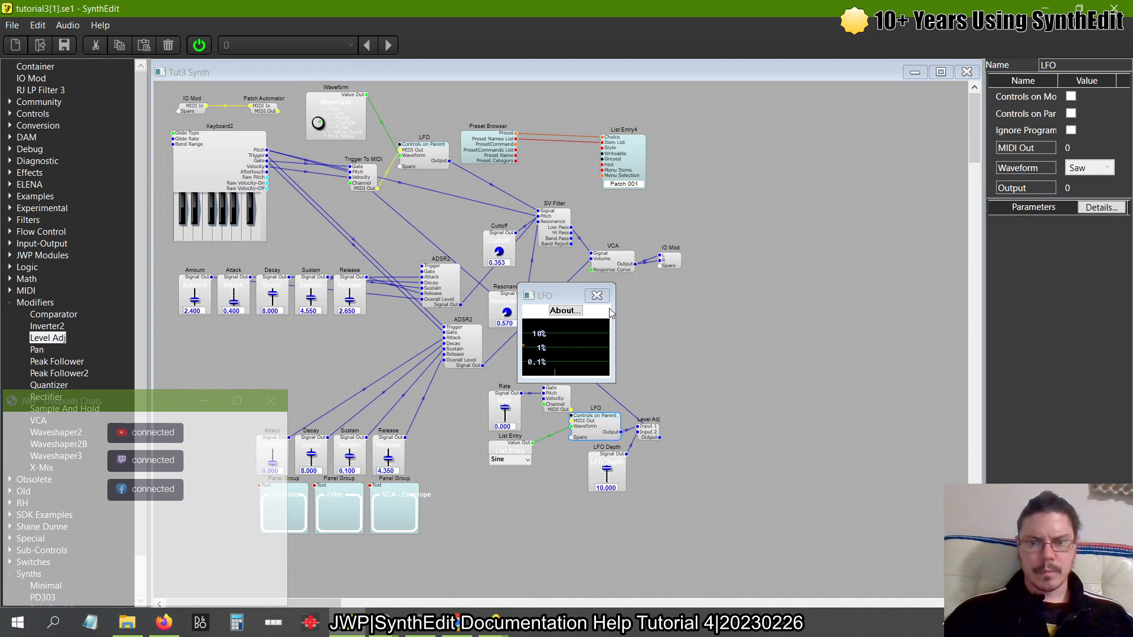
pyautogui.click(597, 295)
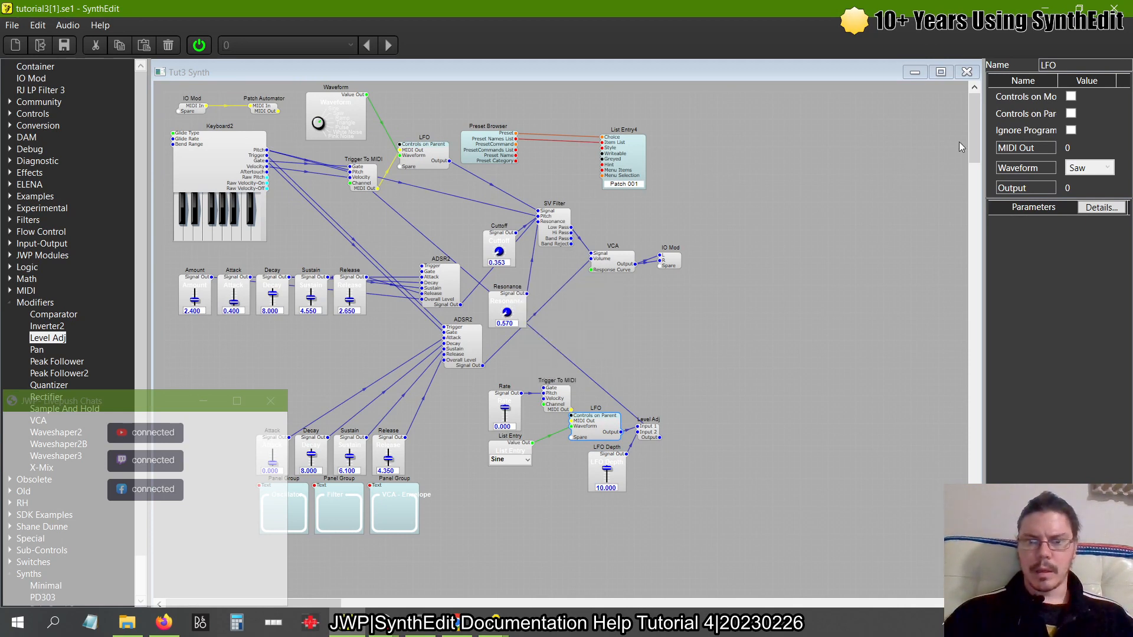
# Set the Gate of the LFO's Trigger To MIDI to 0 and check the LFO's debug readout again
pyautogui.click(558, 398)
pyautogui.moveTo(1079, 96); pyautogui.dragTo(1003, 87)
pyautogui.write('0')
pyautogui.press('Return')
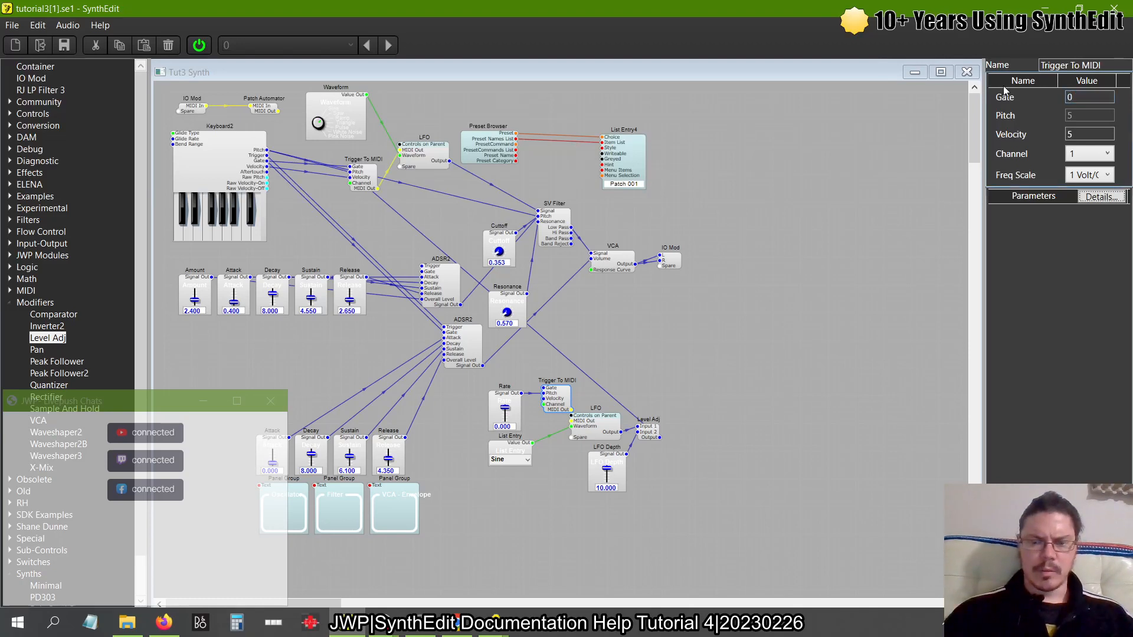
pyautogui.rightClick(588, 435)
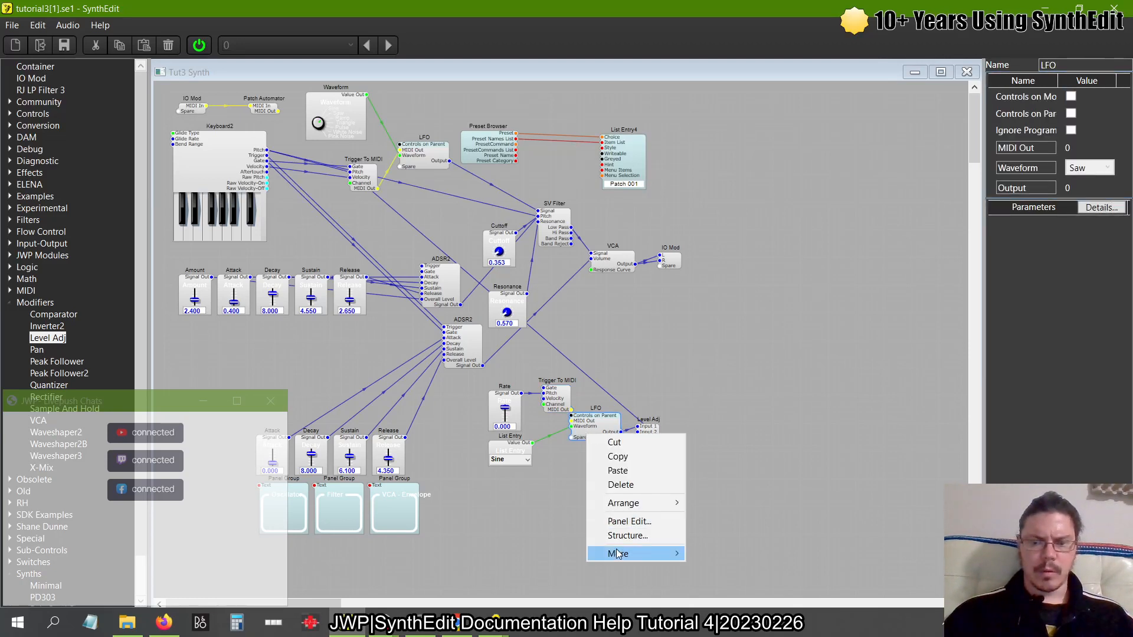
pyautogui.moveTo(618, 552)
pyautogui.click(731, 412)
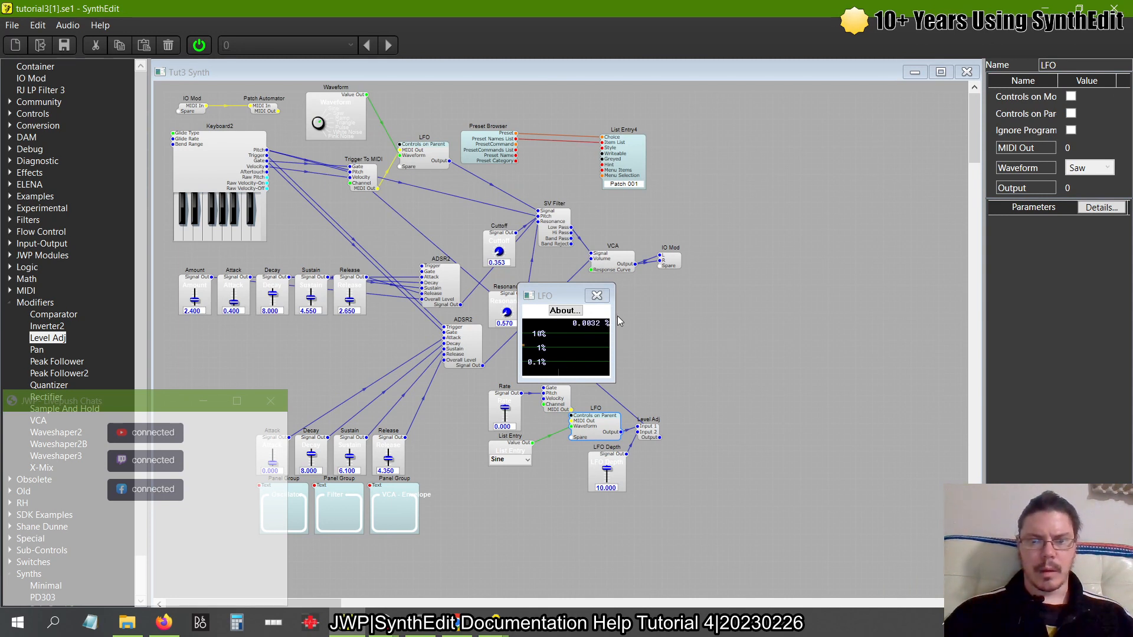
pyautogui.click(597, 296)
# Set the Gate of the Trigger To MIDI between Rate and the LFO back to 10
pyautogui.click(555, 396)
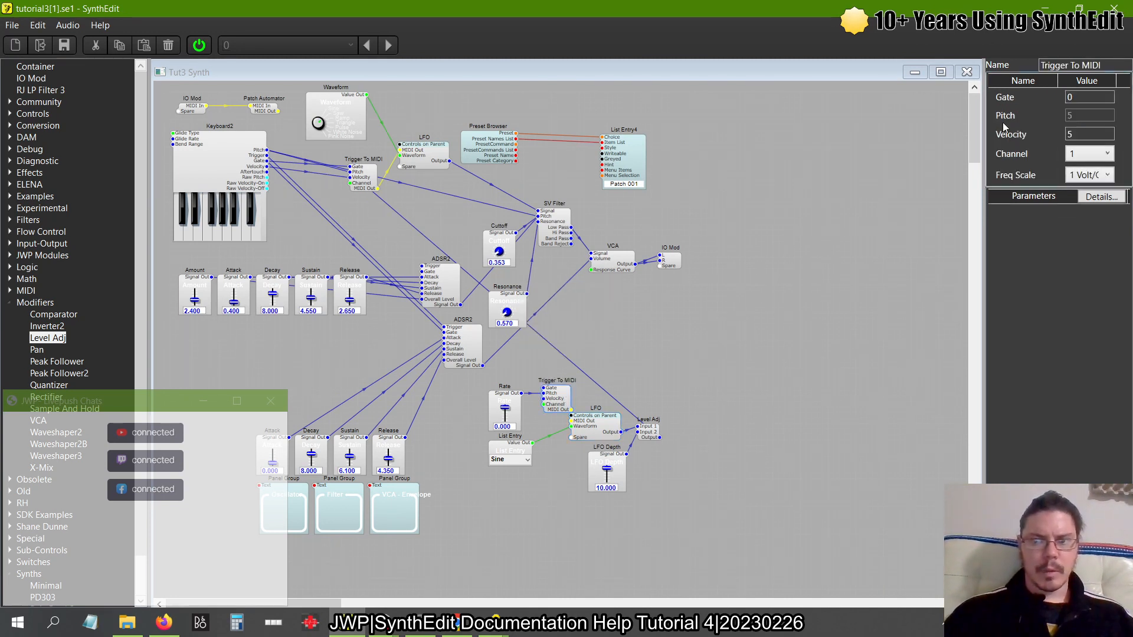
pyautogui.write('10')
pyautogui.press('Return')
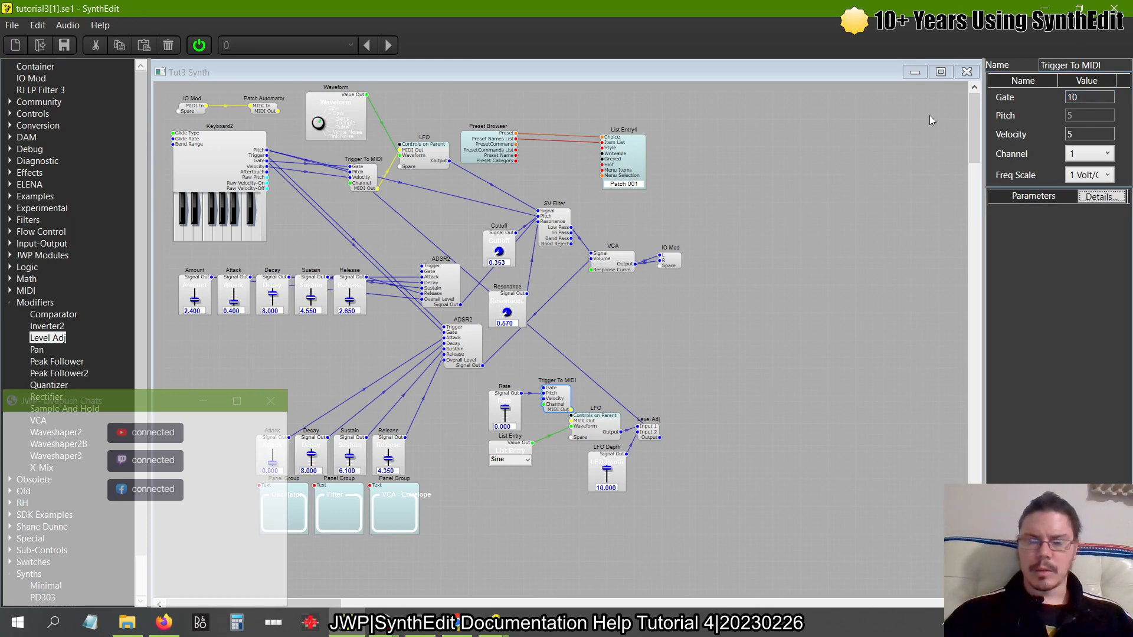
# Reopen the synth panel for editing and play two notes on the keyboard to test the LFO modulation
pyautogui.rightClick(765, 181)
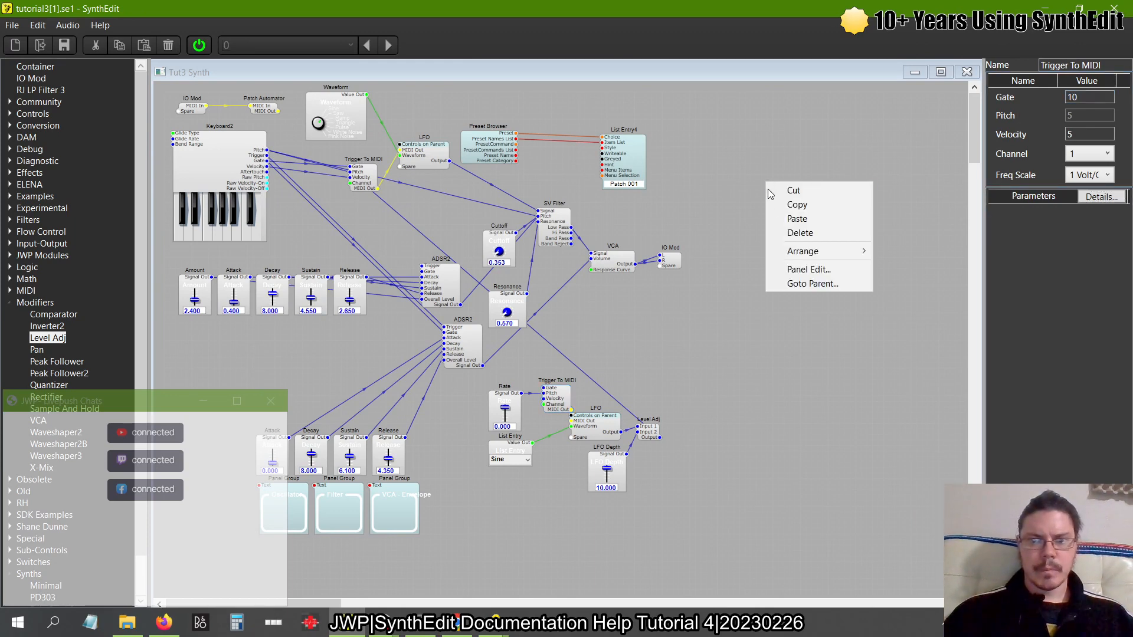
pyautogui.click(790, 269)
pyautogui.click(278, 371)
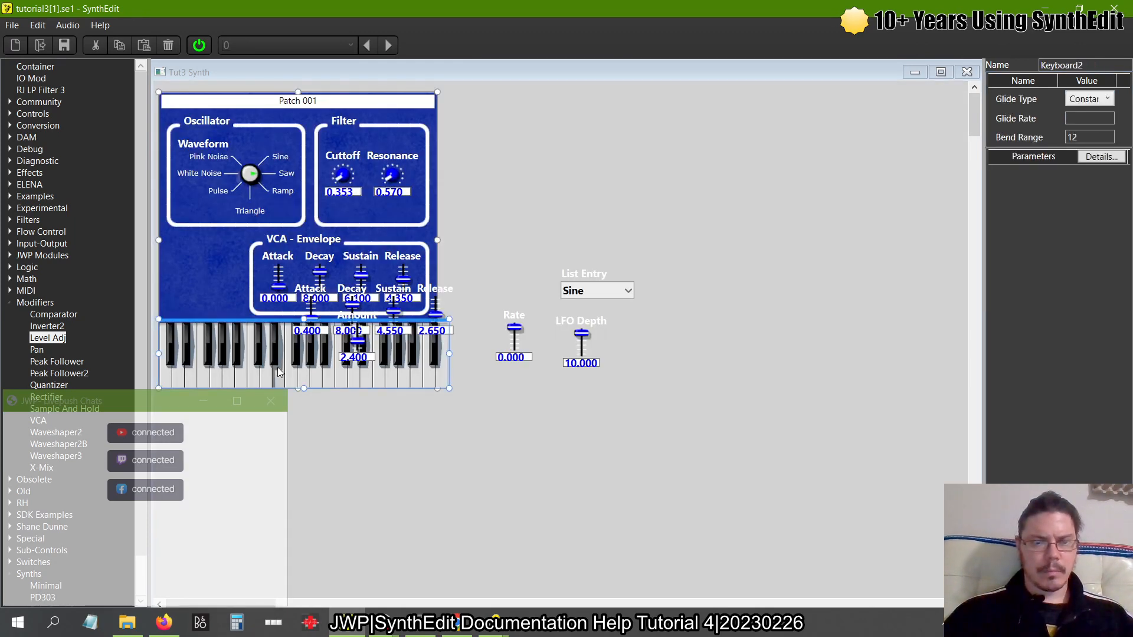
pyautogui.click(330, 379)
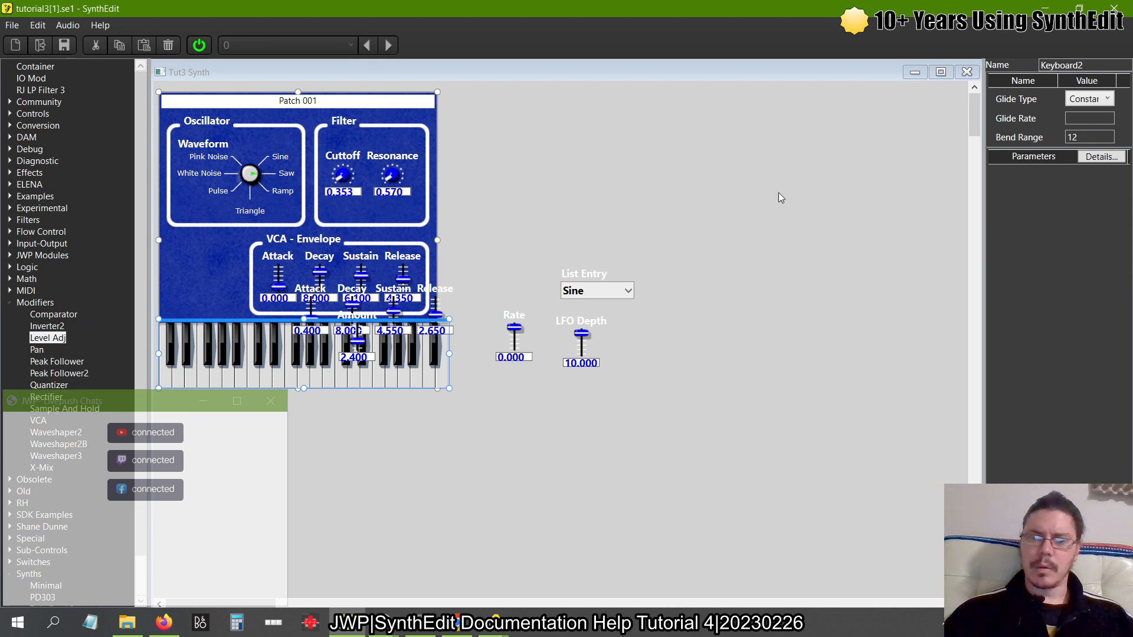
# Play notes with the Rate slider at -3.600, -6.320 and -8.440, and return Rate to 0 for another note
pyautogui.moveTo(520, 333); pyautogui.dragTo(513, 383)
pyautogui.click(410, 381)
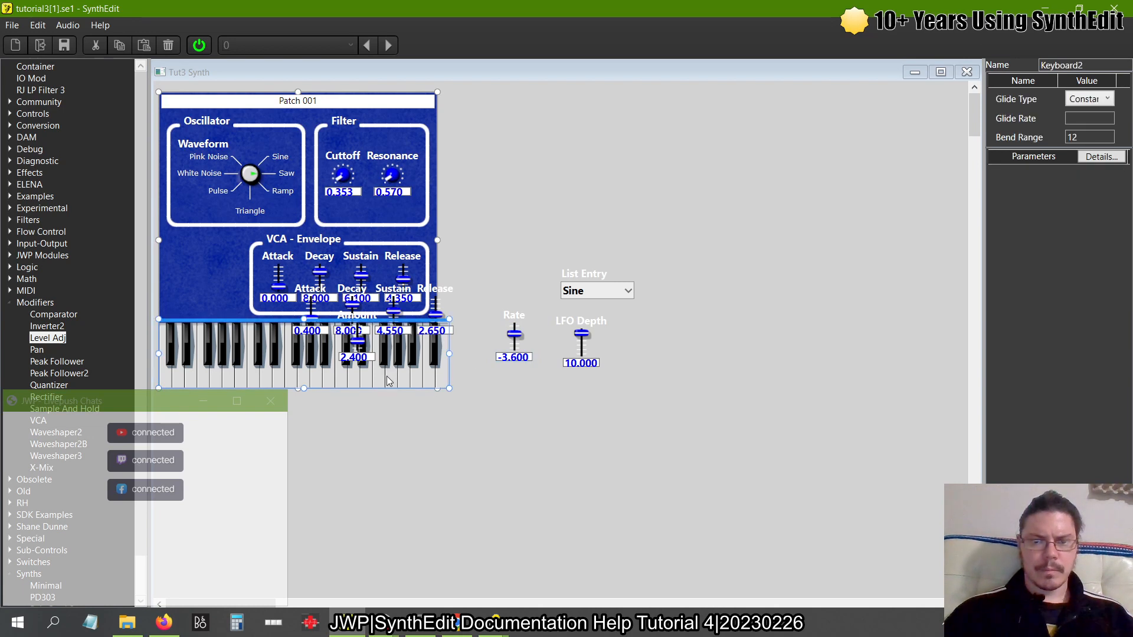
pyautogui.moveTo(514, 335); pyautogui.dragTo(404, 379)
pyautogui.click(391, 383)
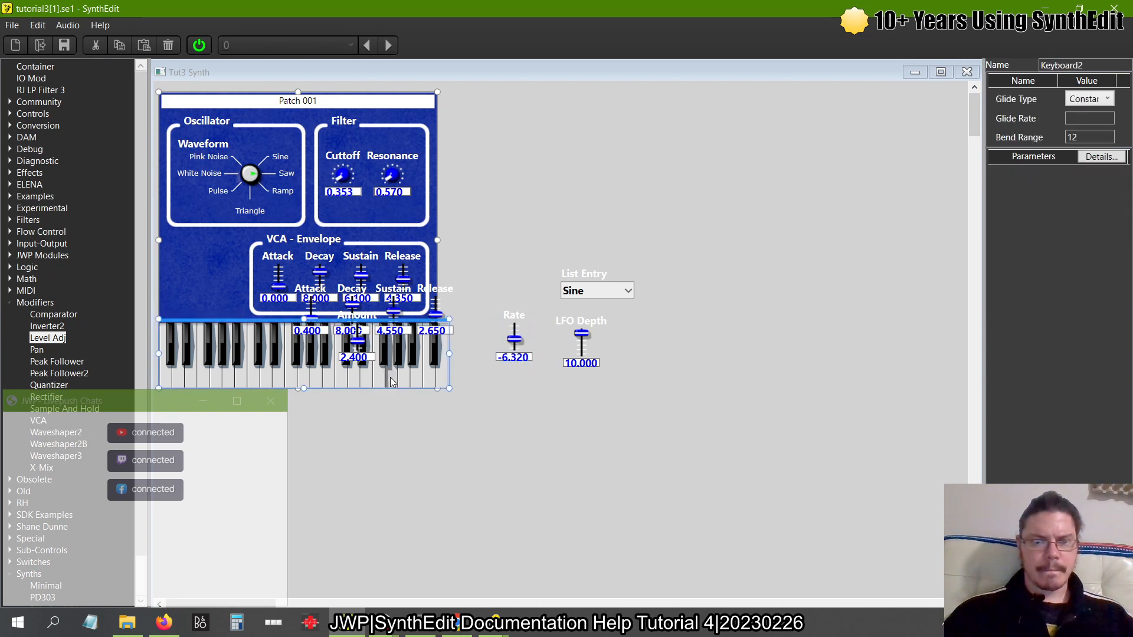
pyautogui.moveTo(515, 338); pyautogui.dragTo(514, 376)
pyautogui.click(413, 383)
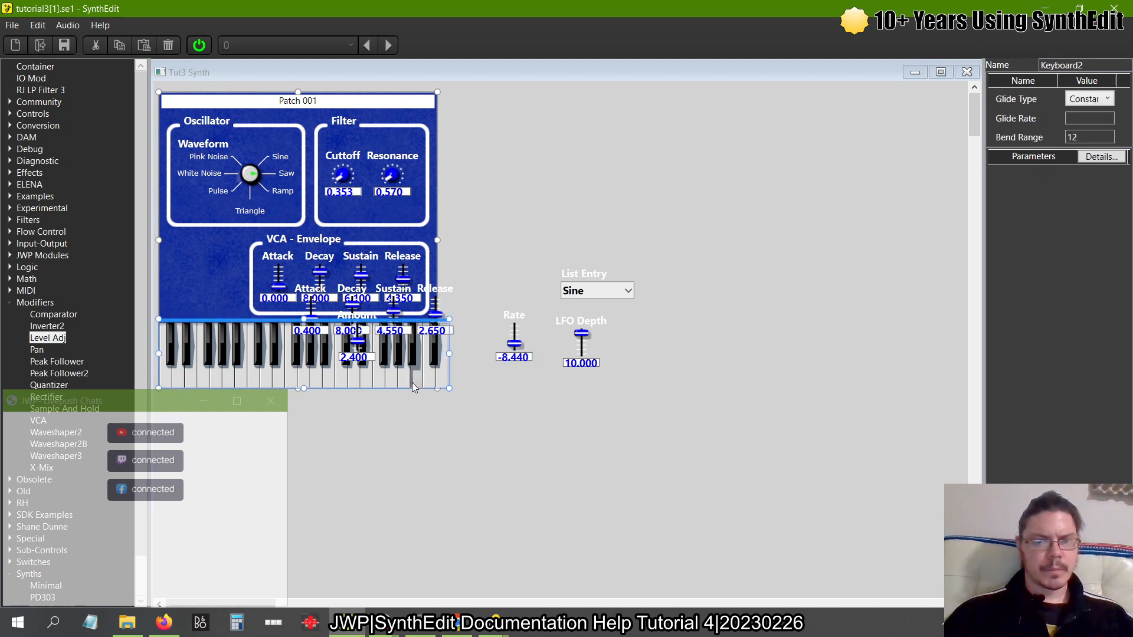
pyautogui.click(416, 380)
pyautogui.click(416, 381)
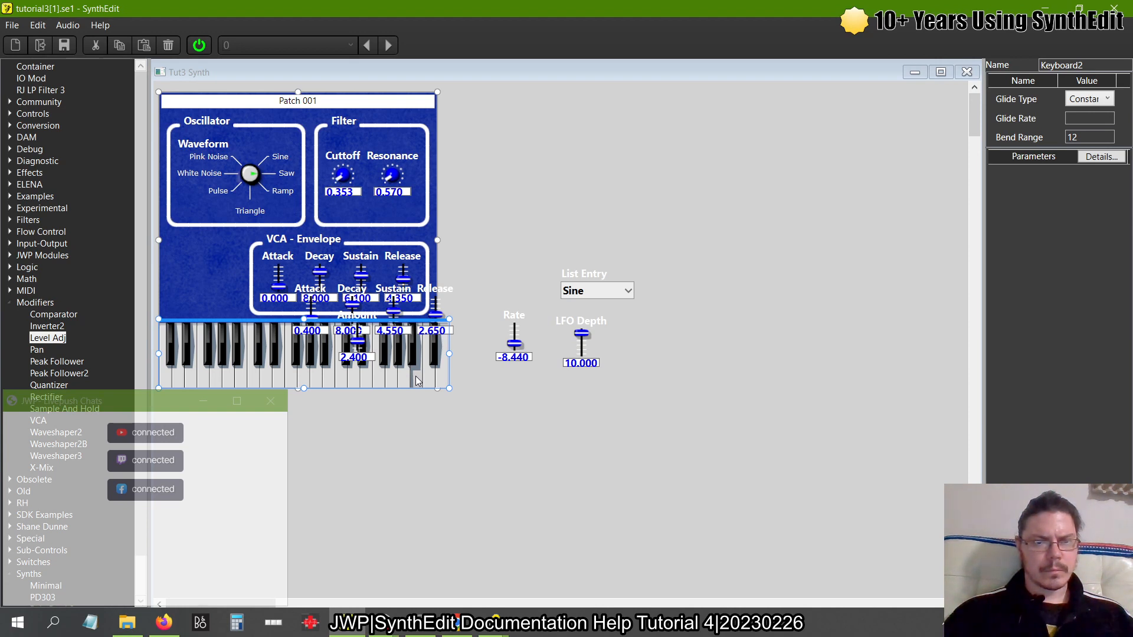
pyautogui.moveTo(515, 342); pyautogui.dragTo(513, 242)
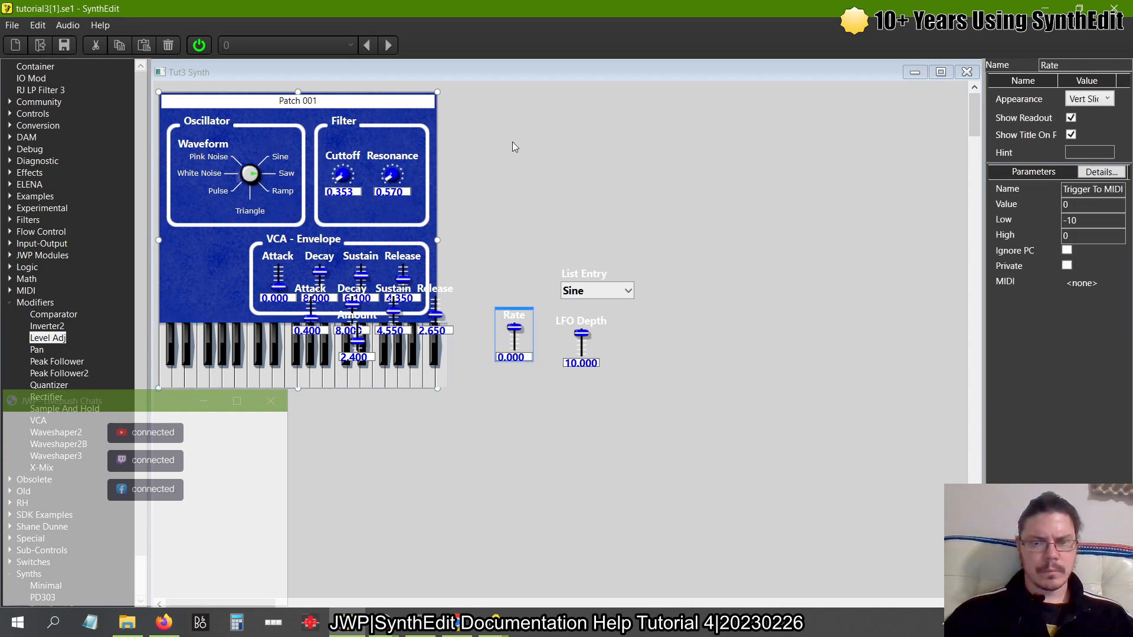
pyautogui.click(405, 383)
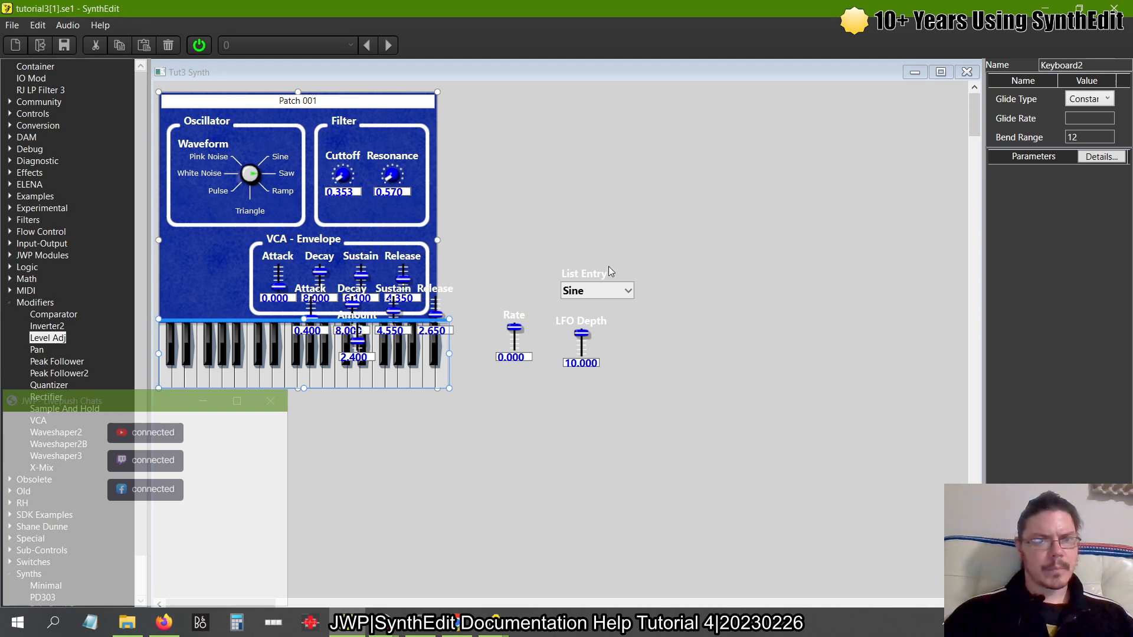
# Set the LFO's waveform list entry to Saw and play a note, and repeat the test with Ramp
pyautogui.click(597, 291)
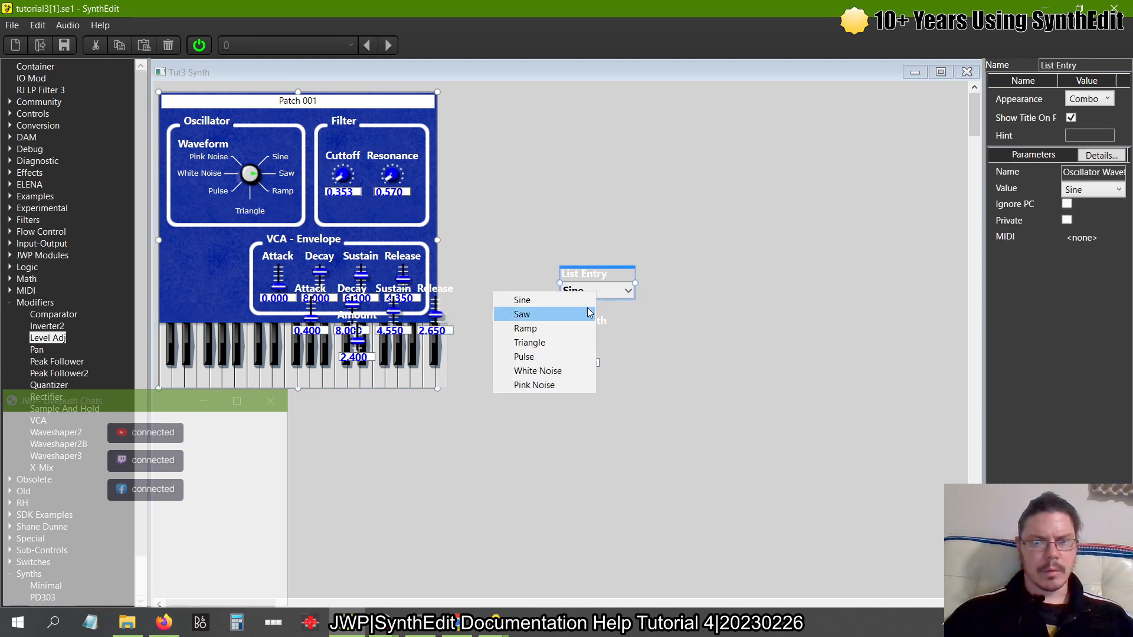
pyautogui.click(568, 311)
pyautogui.click(411, 380)
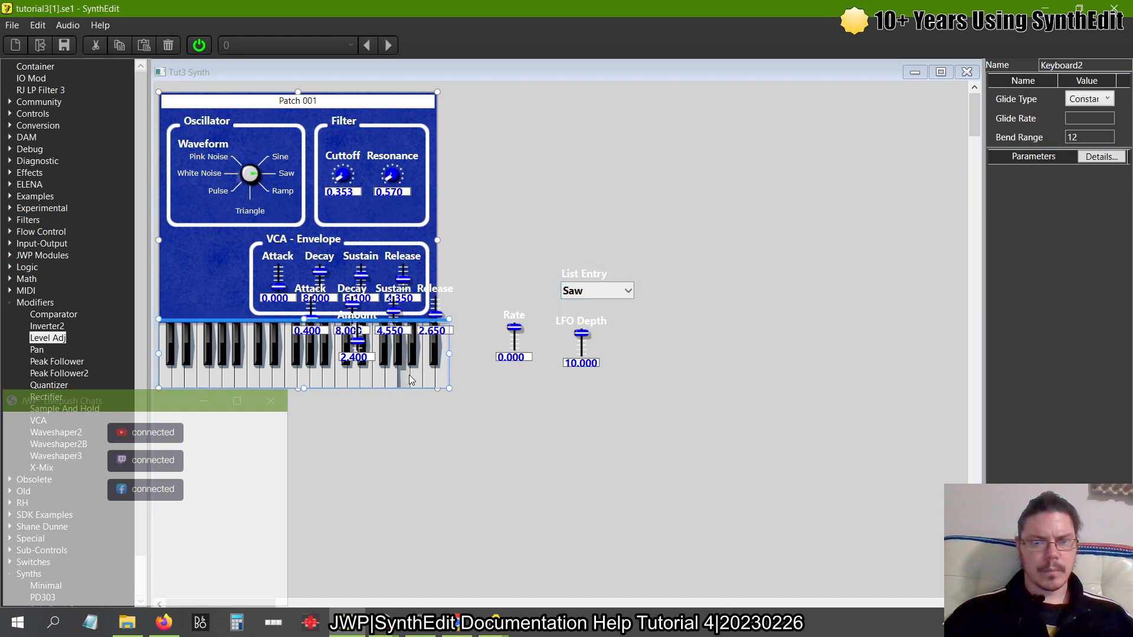
pyautogui.click(623, 294)
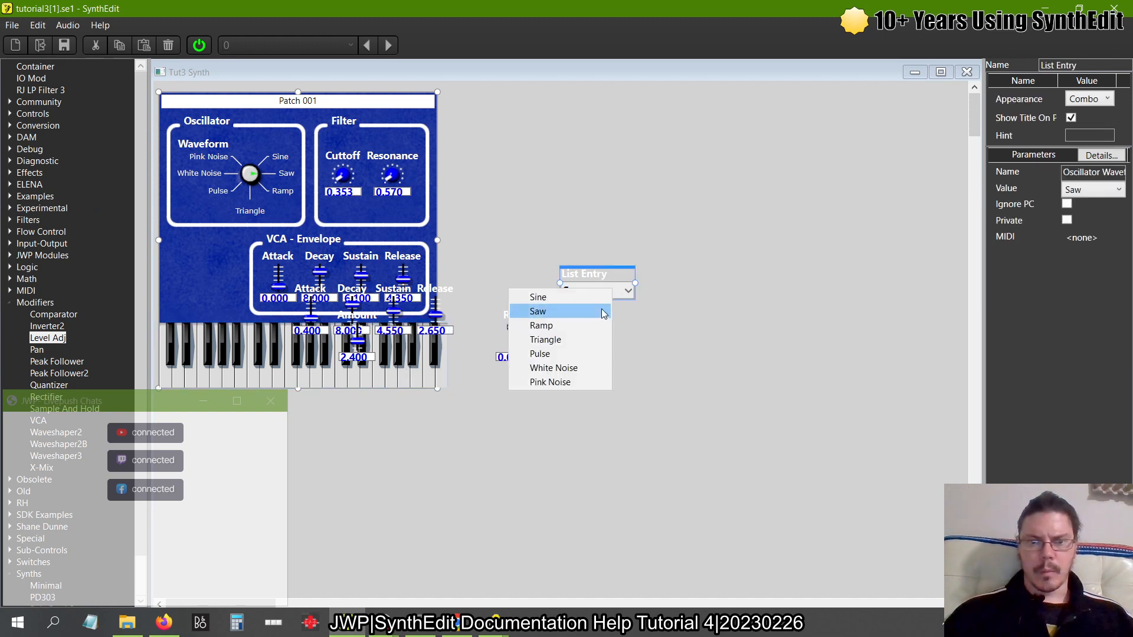
pyautogui.click(546, 325)
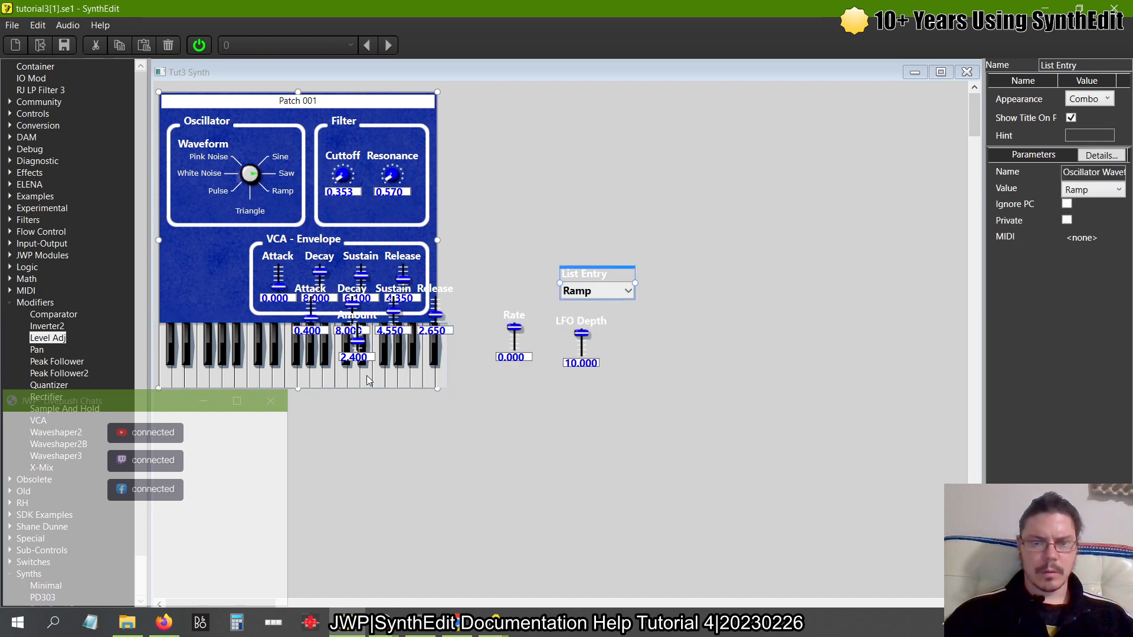
pyautogui.click(367, 376)
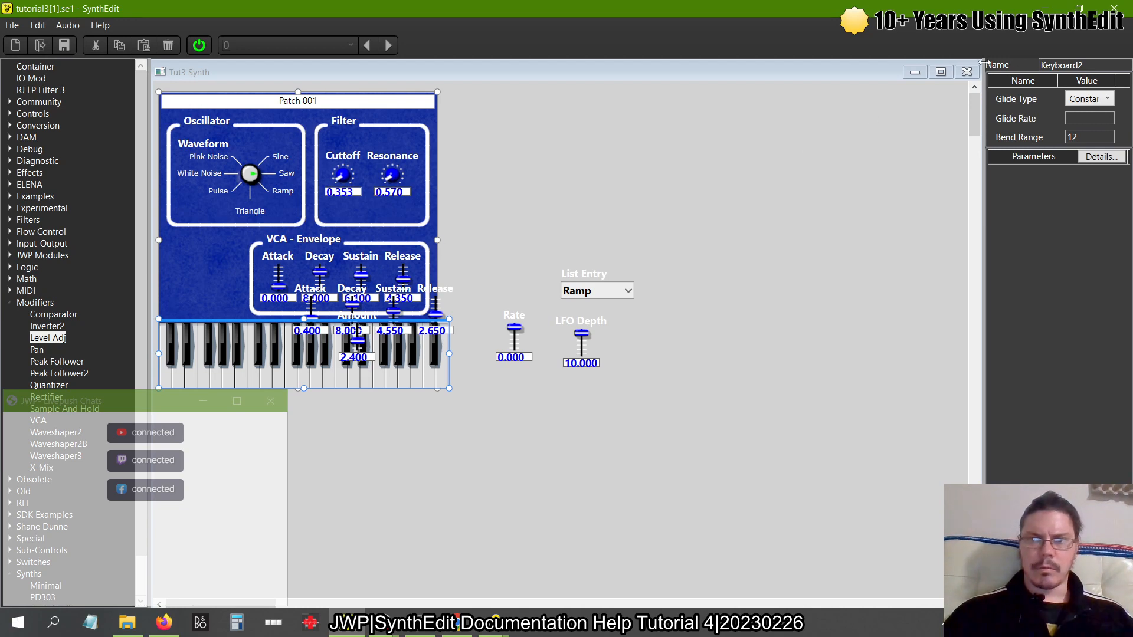
# Close the synth panel, shift the Level Adj module slightly away from the LFO, and delete both Trigger To MIDI modules
pyautogui.click(966, 72)
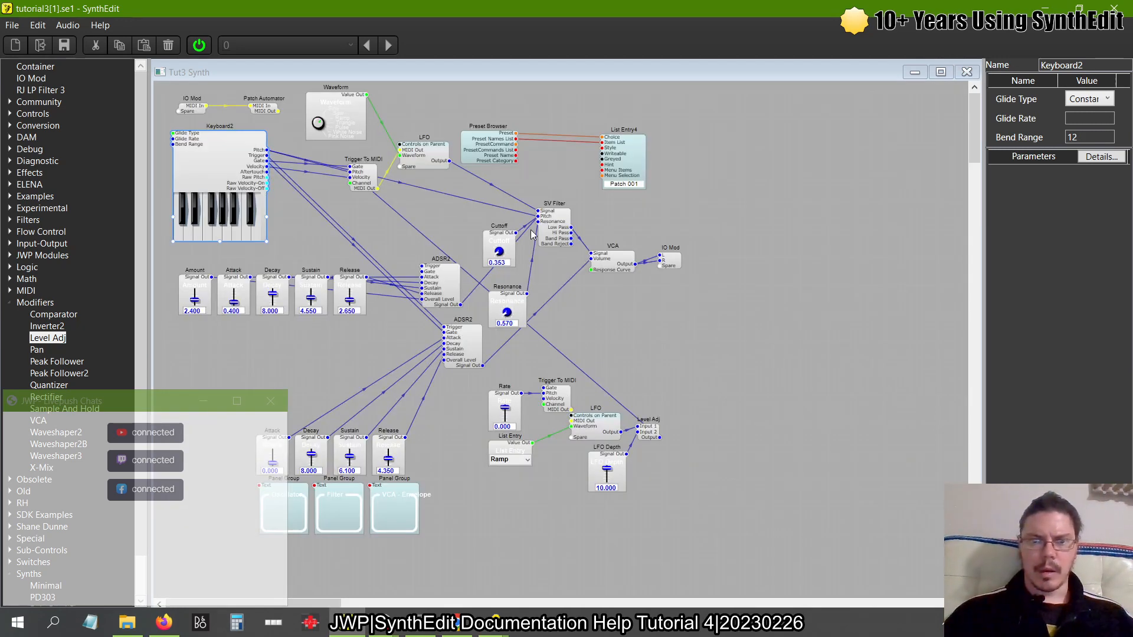
pyautogui.moveTo(645, 434); pyautogui.dragTo(676, 405)
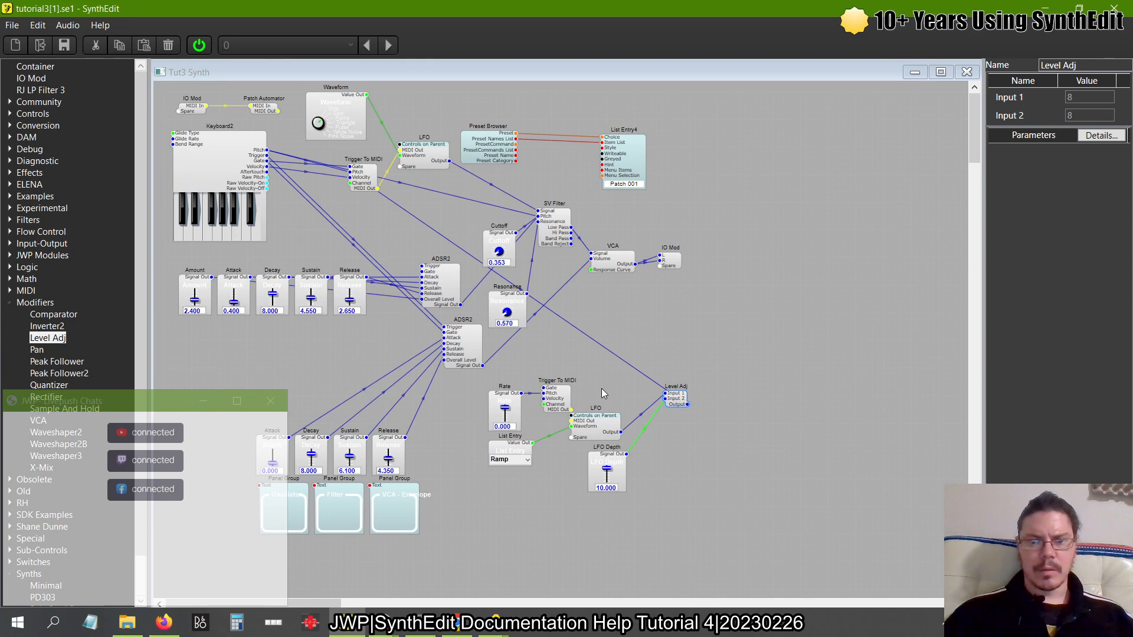
pyautogui.click(565, 400)
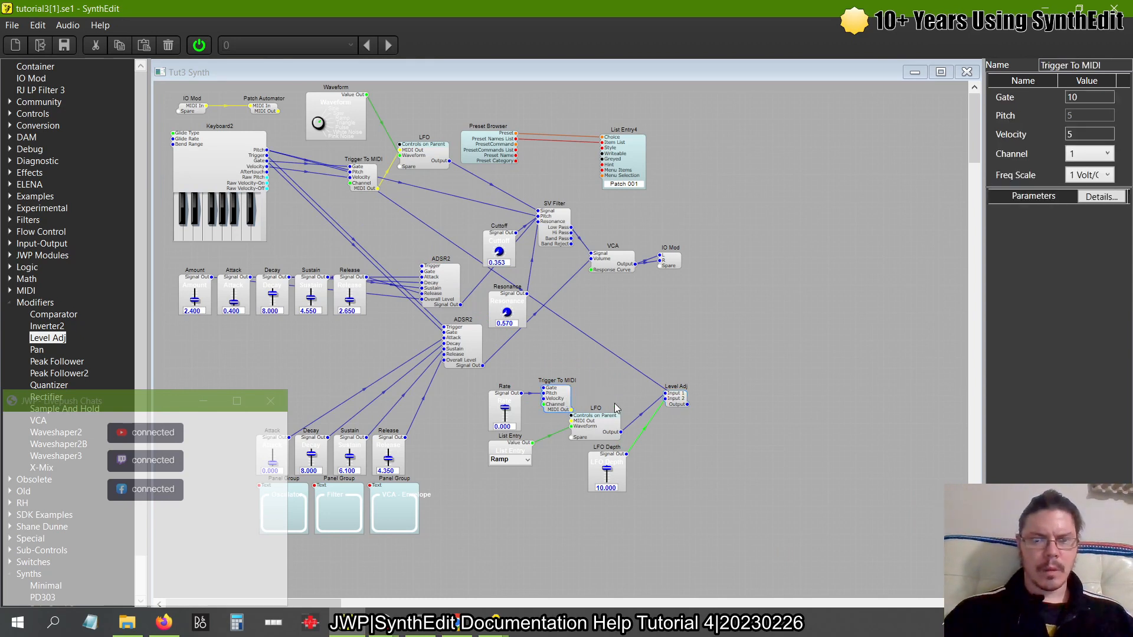
pyautogui.press('Delete')
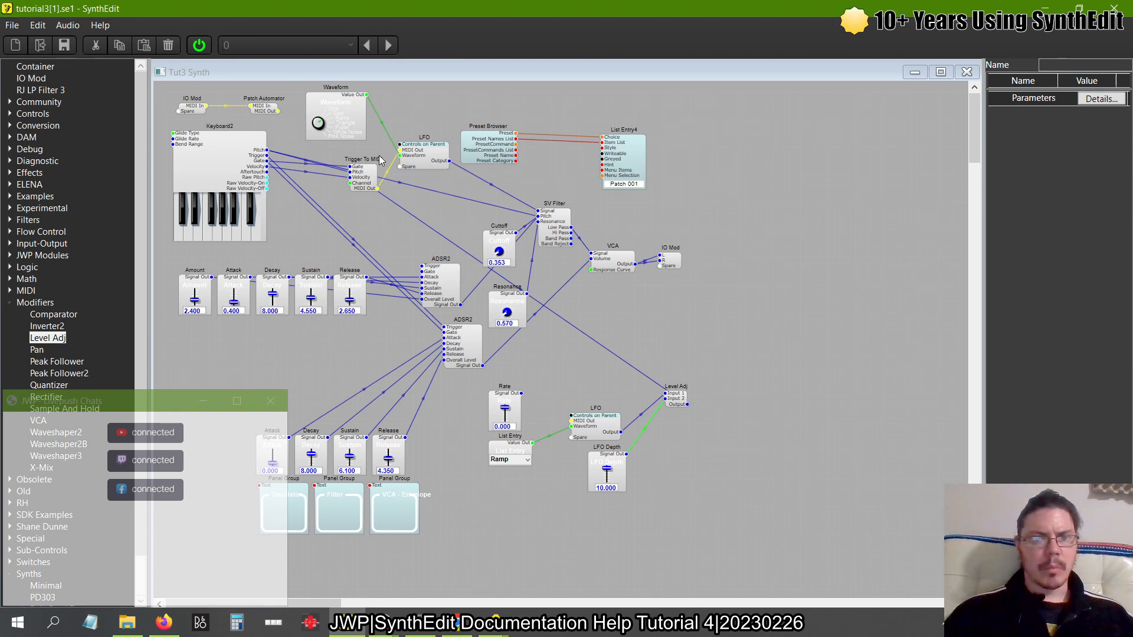
pyautogui.click(364, 185)
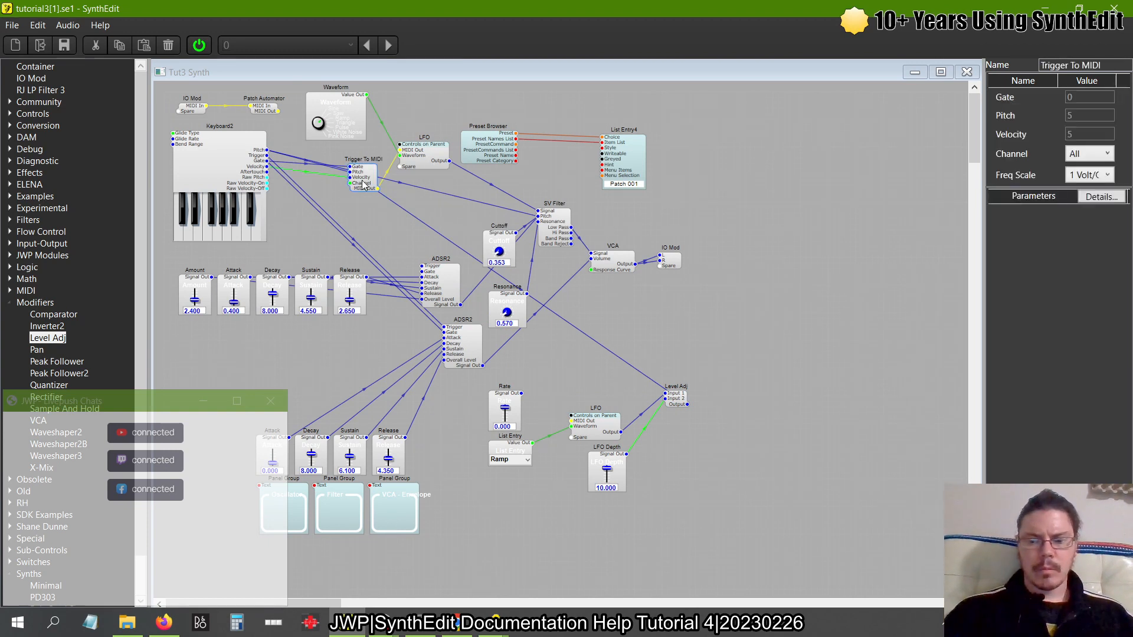
pyautogui.press('Delete')
# Un-containerize the LFO fed by the Waveform selector, dismiss the warning, and reposition its unpacked modules
pyautogui.click(433, 157)
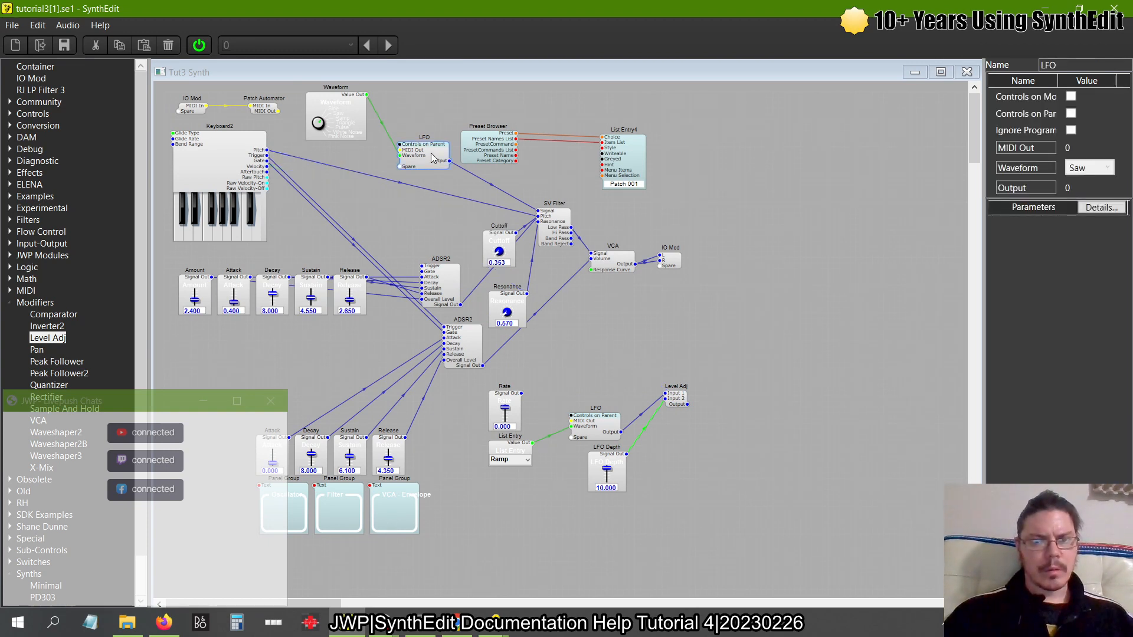
pyautogui.rightClick(432, 157)
pyautogui.moveTo(472, 274)
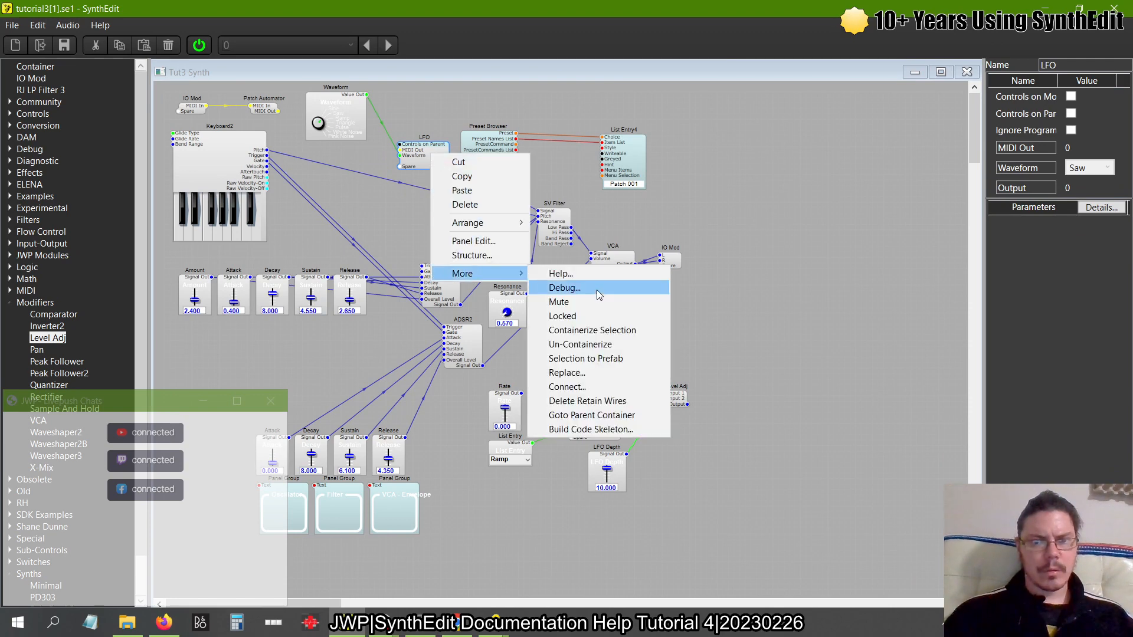
pyautogui.click(586, 345)
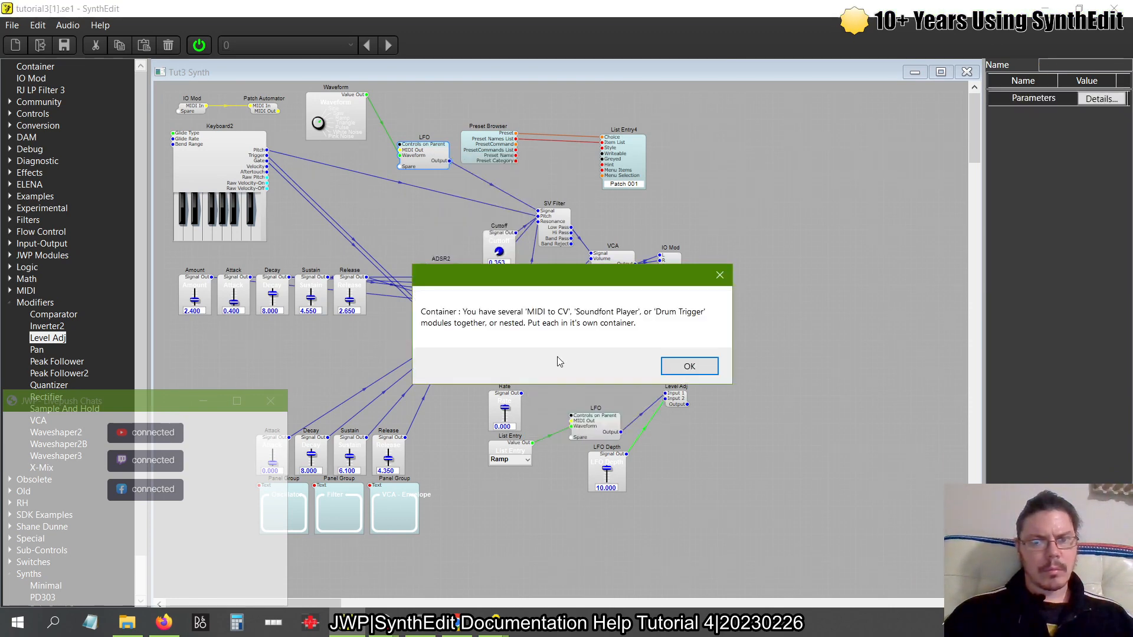
pyautogui.click(700, 371)
pyautogui.moveTo(483, 191); pyautogui.dragTo(406, 196)
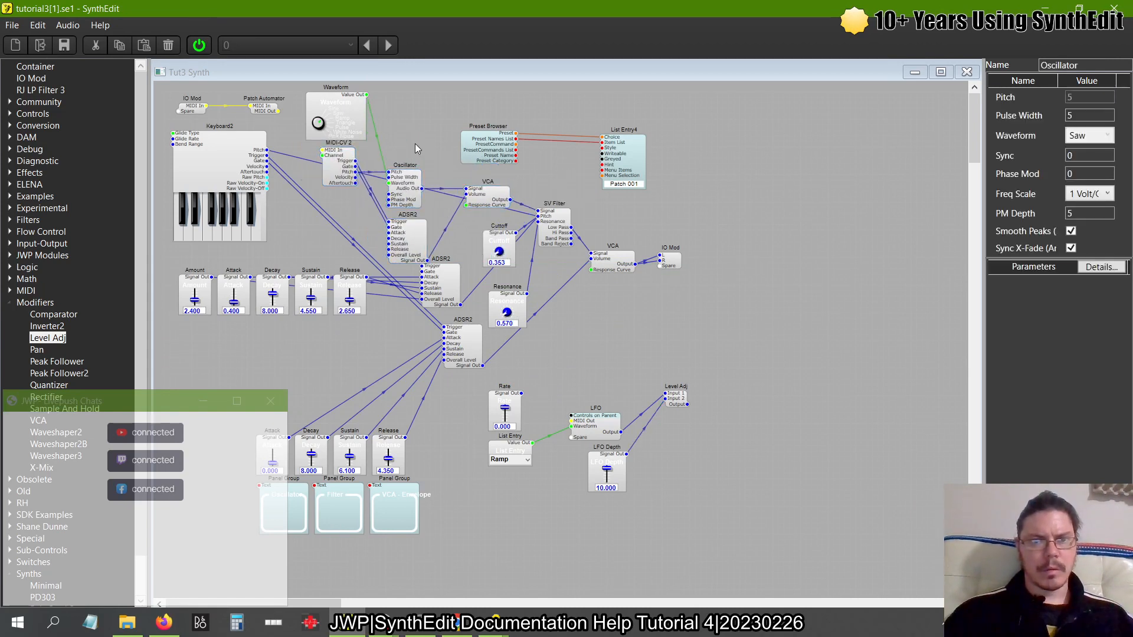
# Delete the unpacked MIDI-CV 2, VCA and ADSR2 modules around the upper Oscillator
pyautogui.click(322, 168)
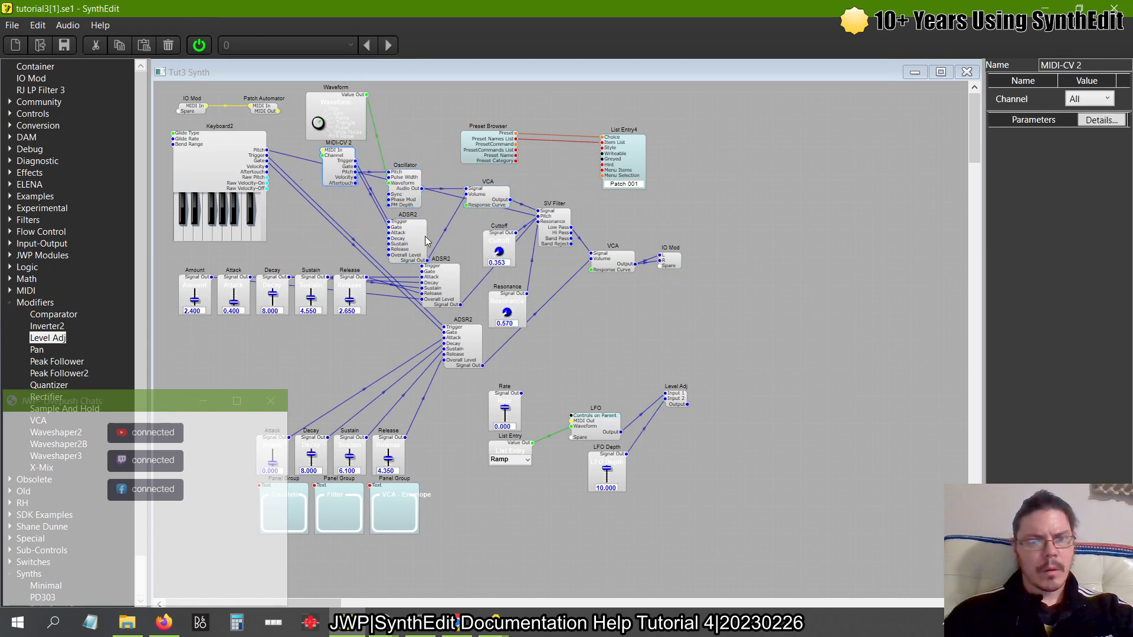
pyautogui.press('Delete')
pyautogui.click(491, 201)
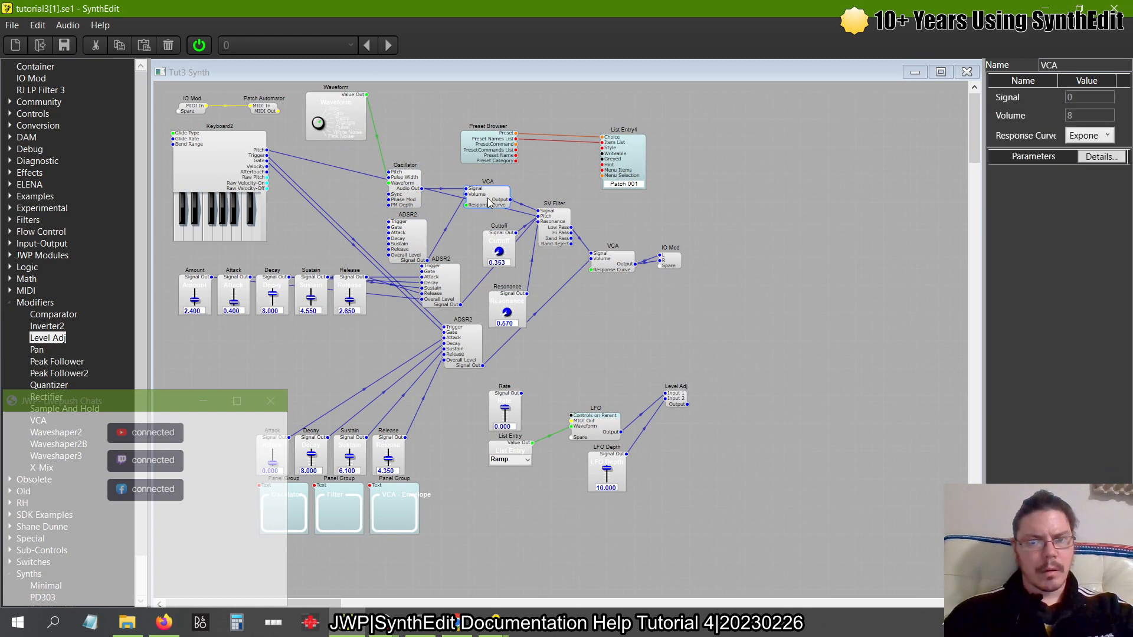
pyautogui.press('Delete')
pyautogui.click(415, 235)
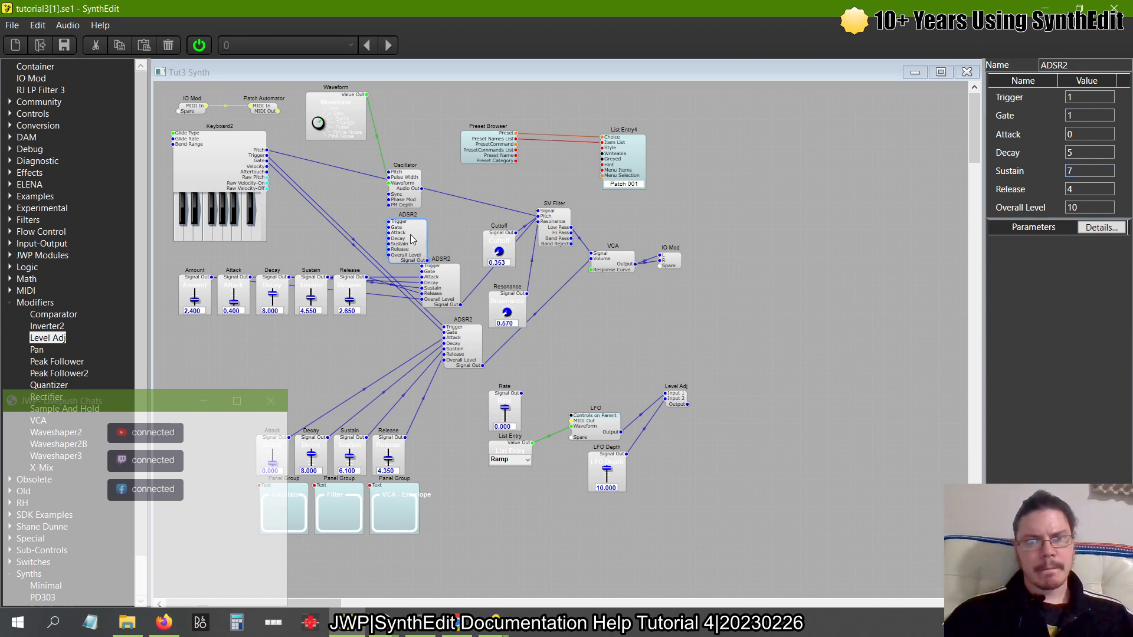
pyautogui.press('Delete')
# Connect Keyboard2's Pitch output to the upper Oscillator's Pitch input, and reposition the filter's ADSR2 and the Oscillator
pyautogui.scroll(2, 356, 168)
pyautogui.moveTo(399, 172); pyautogui.dragTo(230, 149)
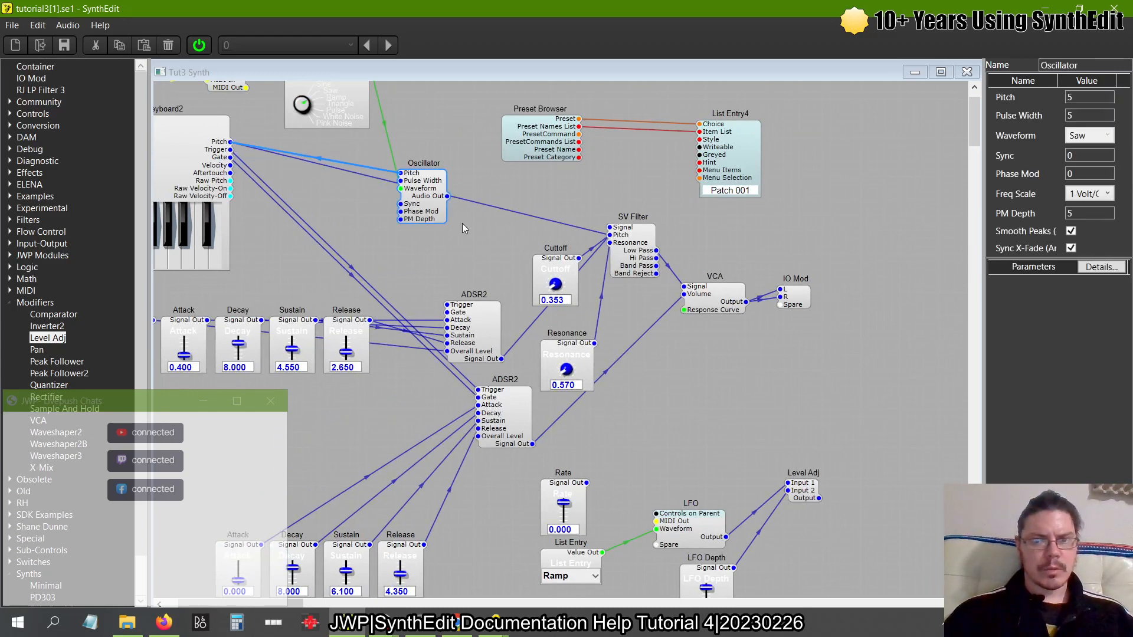
pyautogui.click(475, 334)
pyautogui.moveTo(475, 334)
pyautogui.mouseDown()
pyautogui.moveTo(472, 282)
pyautogui.moveTo(479, 326)
pyautogui.moveTo(467, 314)
pyautogui.mouseUp()
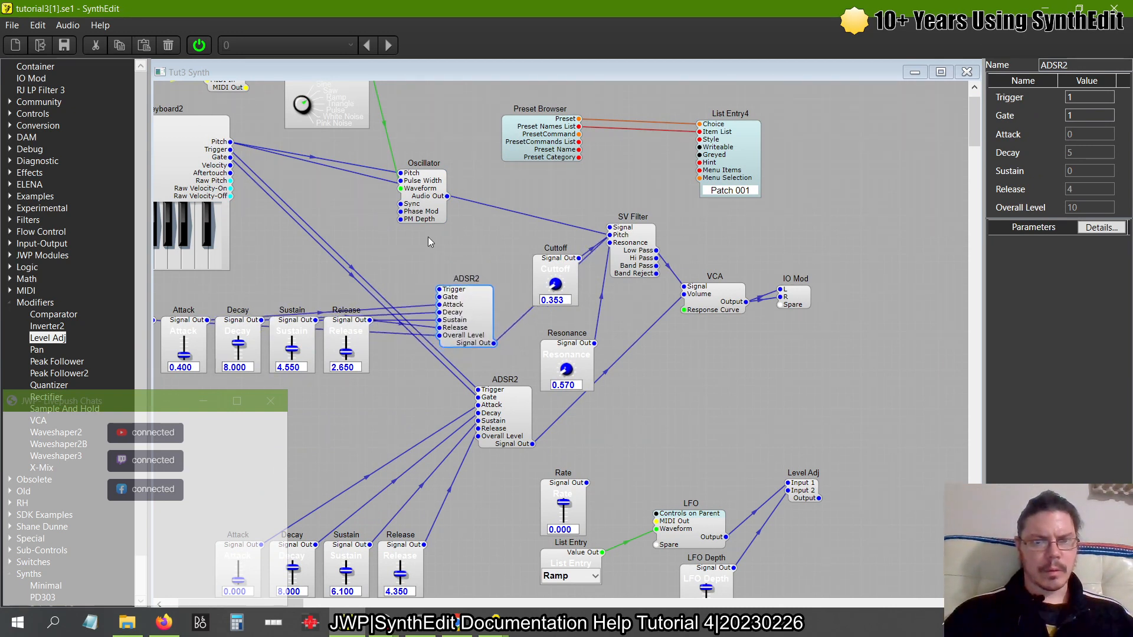
pyautogui.hscroll(-3, 428, 241)
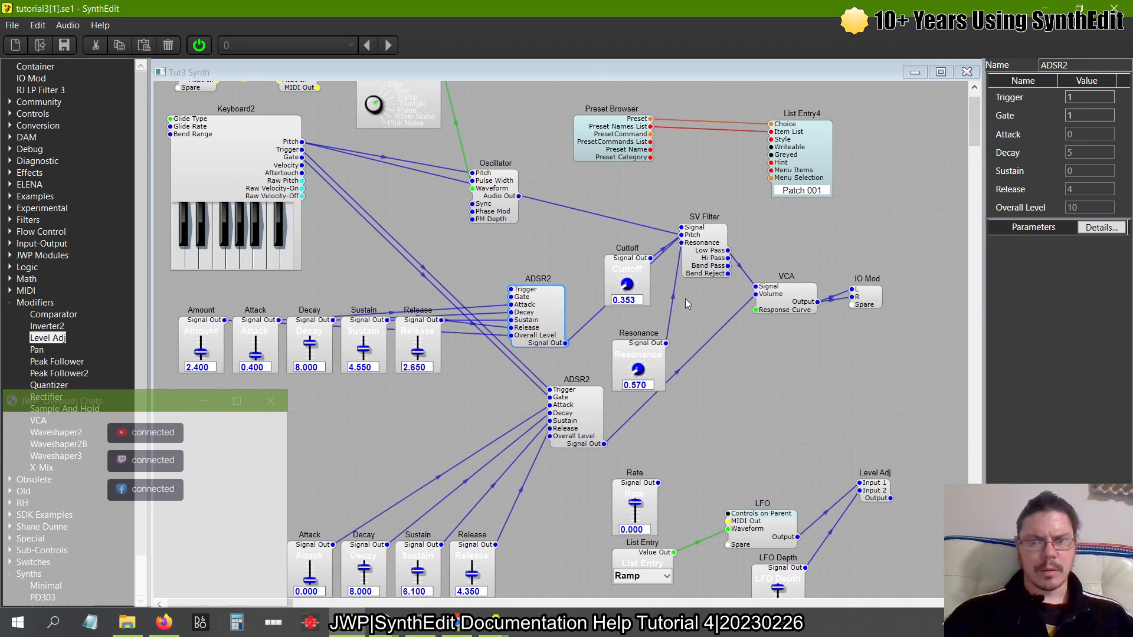
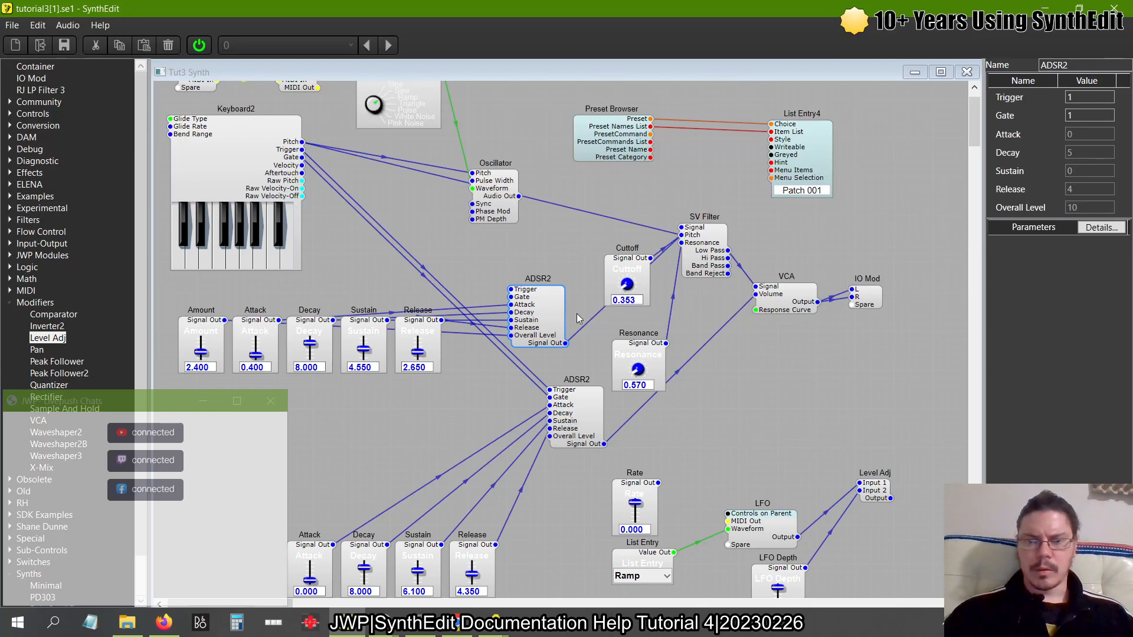
pyautogui.scroll(-1, 689, 254)
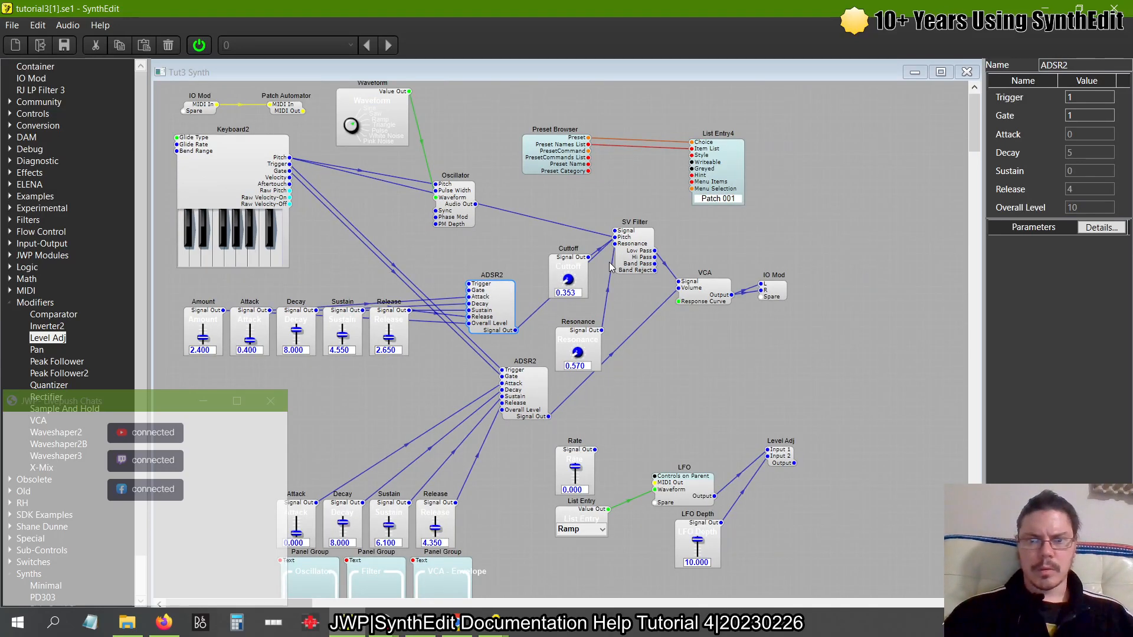
pyautogui.moveTo(616, 233); pyautogui.dragTo(481, 176)
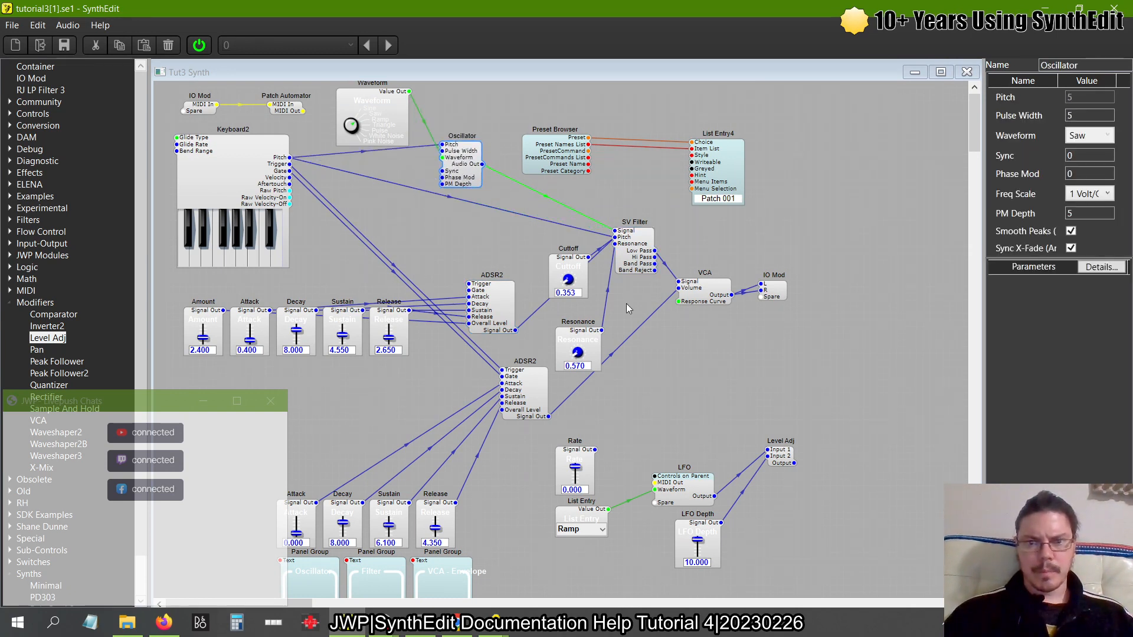
# Un-containerize the remaining LFO beside the Rate slider and move its unpacked modules clear of each other
pyautogui.scroll(-3, 677, 458)
pyautogui.moveTo(693, 334); pyautogui.dragTo(697, 297)
pyautogui.rightClick(696, 297)
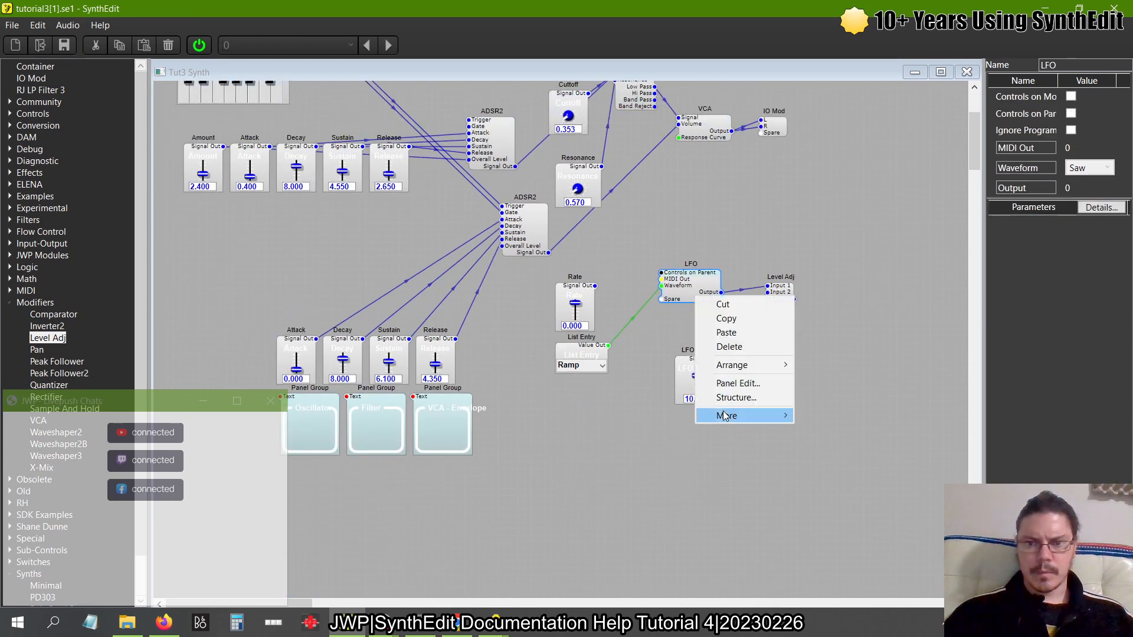
pyautogui.click(657, 302)
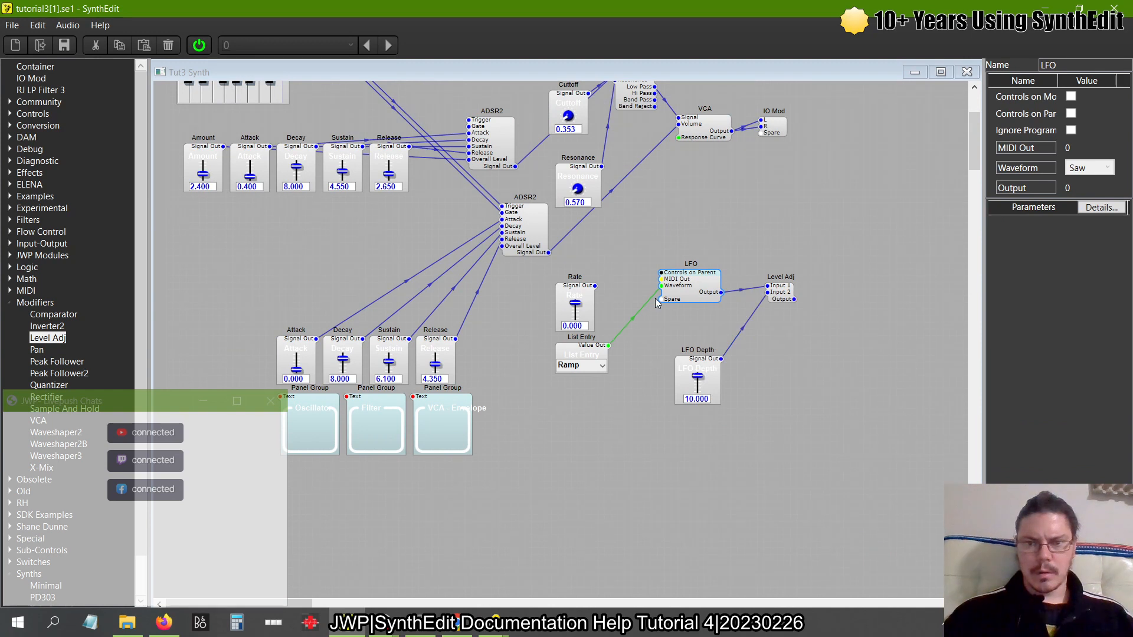
pyautogui.hotkey('ctrl', 'v')
pyautogui.moveTo(698, 302); pyautogui.dragTo(616, 253)
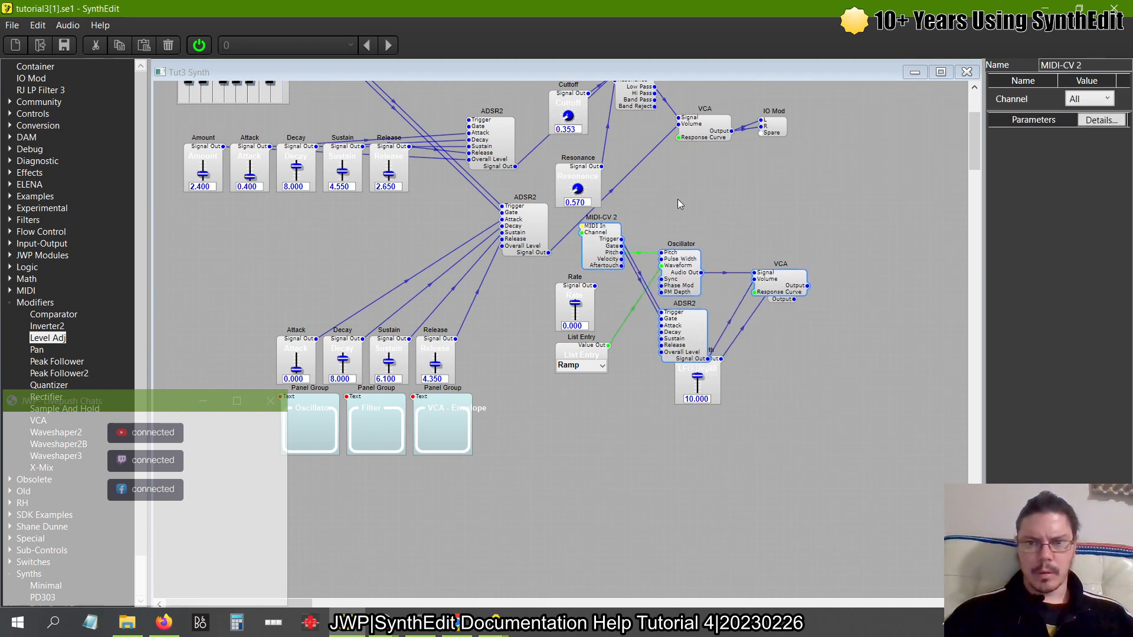
# Delete the lower MIDI-CV 2, ADSR2 and VCA, and wire the lower Oscillator's Pitch to Rate and its Audio Out to Level Adj
pyautogui.click(676, 338)
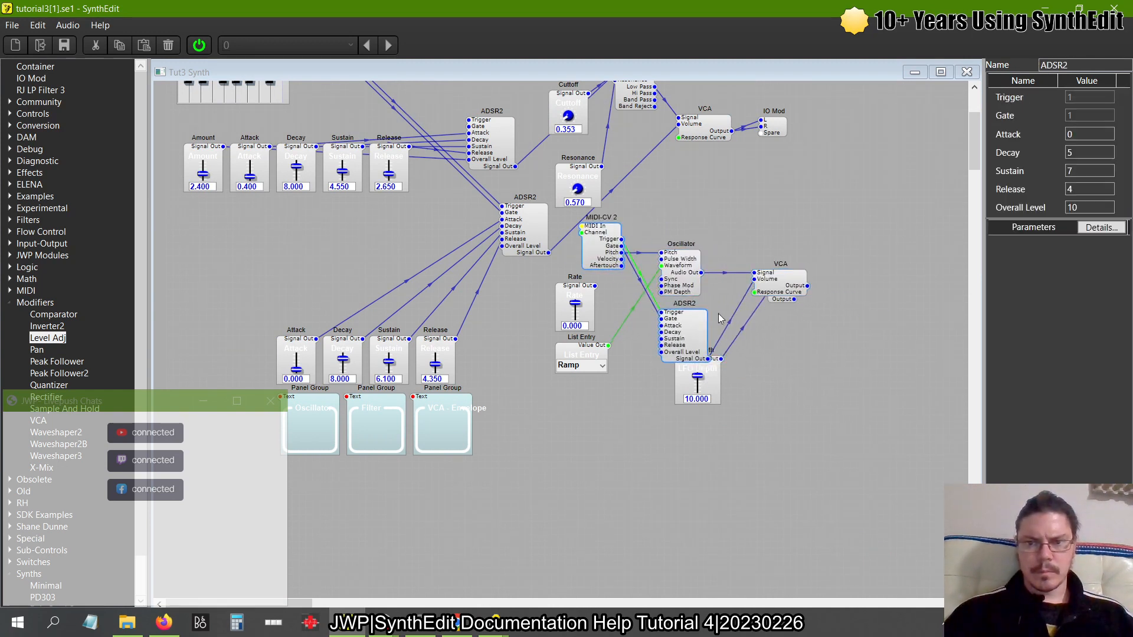
pyautogui.click(784, 292)
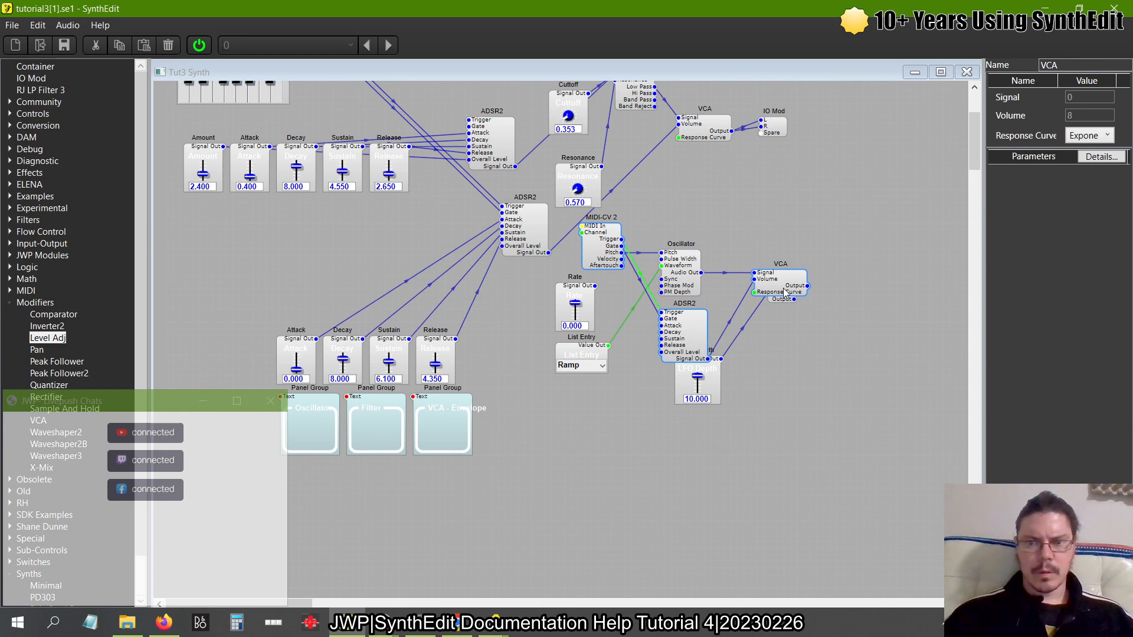
pyautogui.press('Delete')
pyautogui.moveTo(701, 273); pyautogui.dragTo(771, 287)
pyautogui.moveTo(666, 254); pyautogui.dragTo(595, 286)
# Set the Rate slider's range from a low of -10 to a high of 0, and its value to 0
pyautogui.click(577, 289)
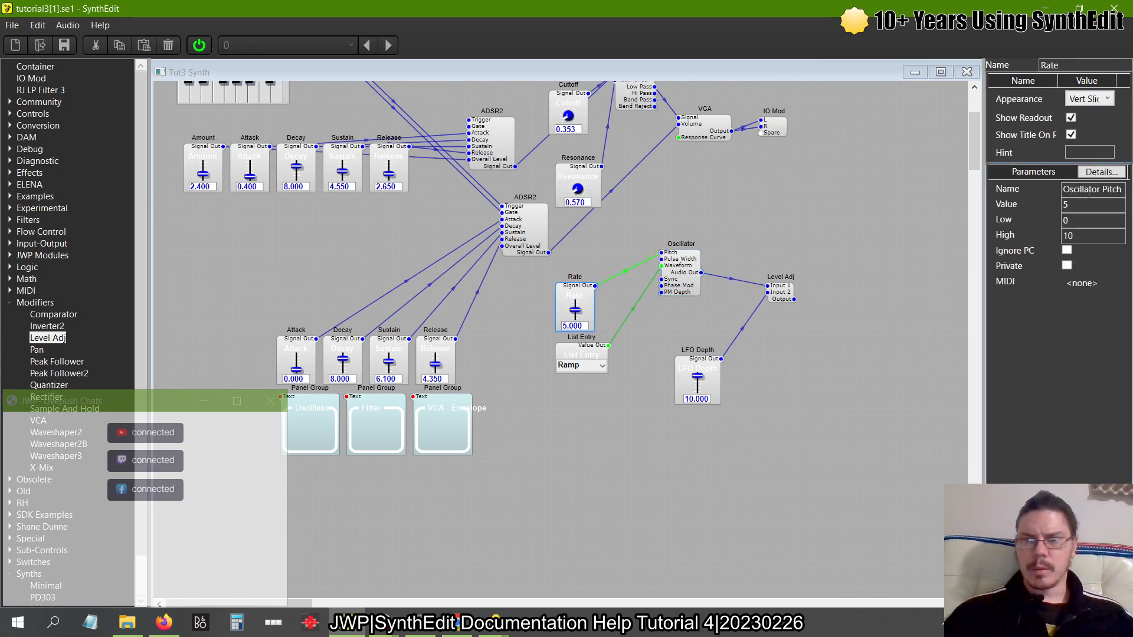
pyautogui.write('-10')
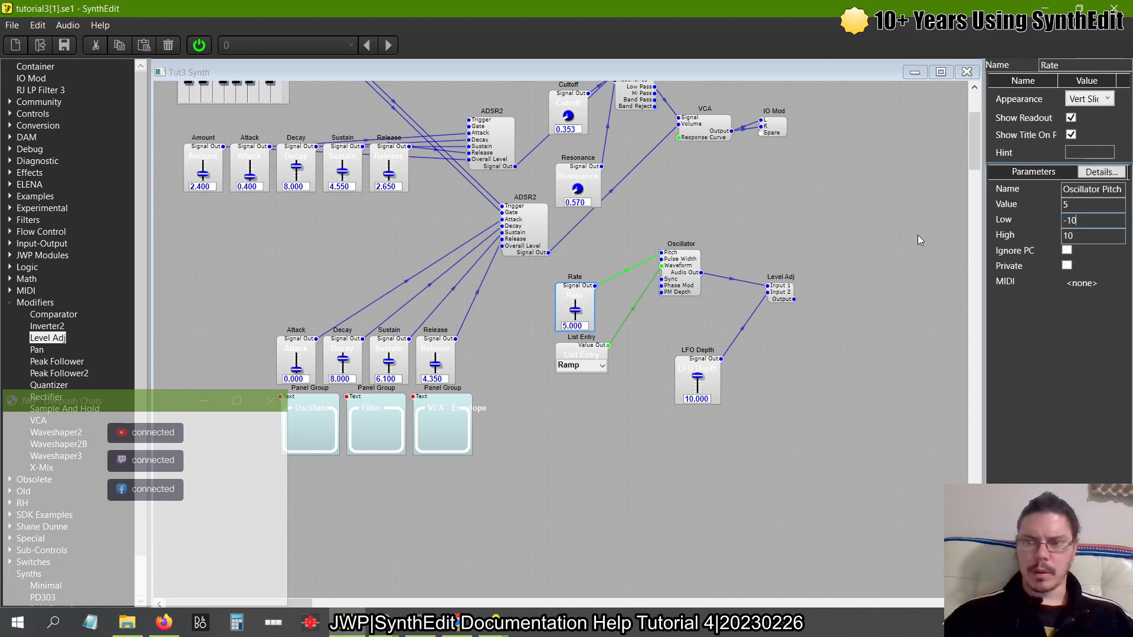
pyautogui.press('Tab')
pyautogui.write('0')
pyautogui.press('Tab')
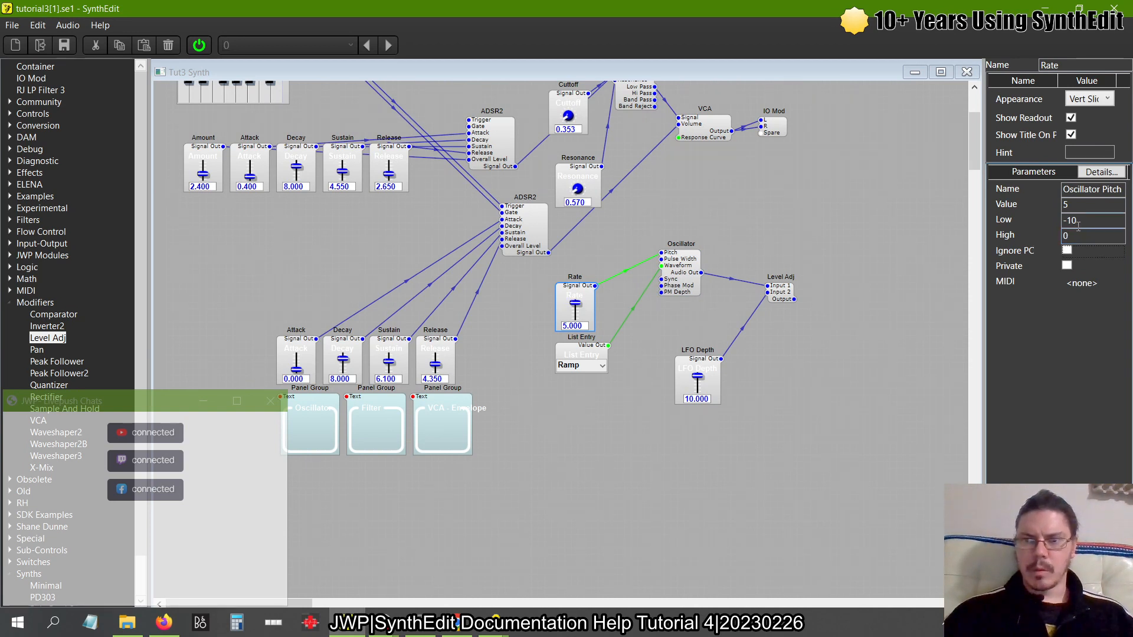
pyautogui.click(820, 235)
pyautogui.moveTo(573, 307); pyautogui.dragTo(566, 287)
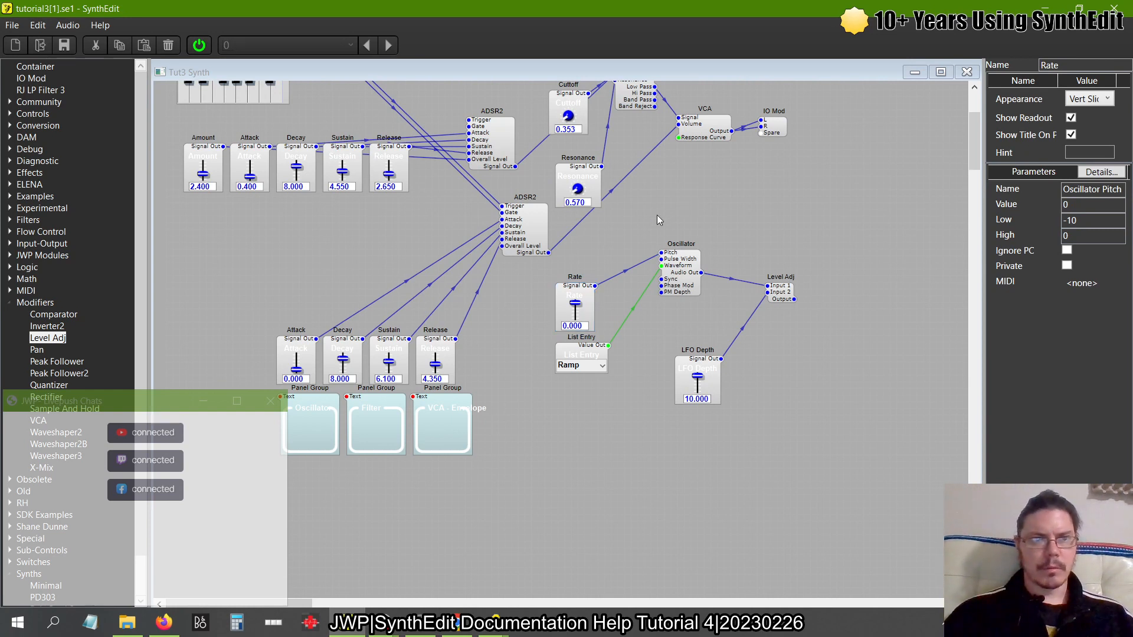
# Save the project as tutorial4.se1 on the Desktop, overwriting the existing file
pyautogui.click(12, 25)
pyautogui.click(33, 119)
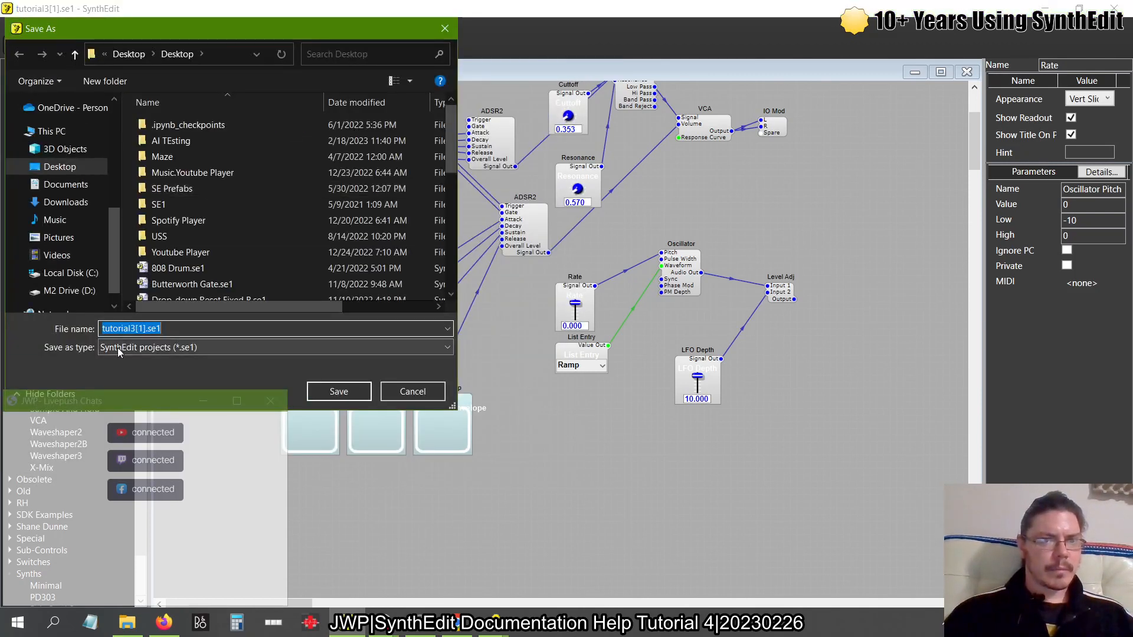
pyautogui.click(60, 167)
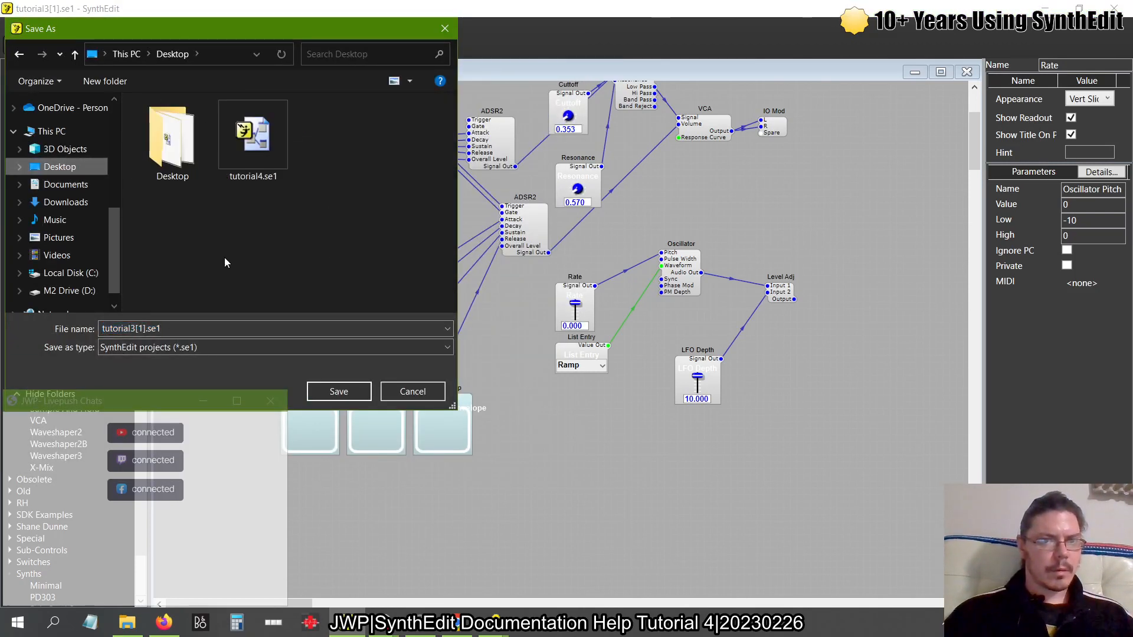
pyautogui.click(236, 158)
pyautogui.click(351, 396)
pyautogui.click(591, 366)
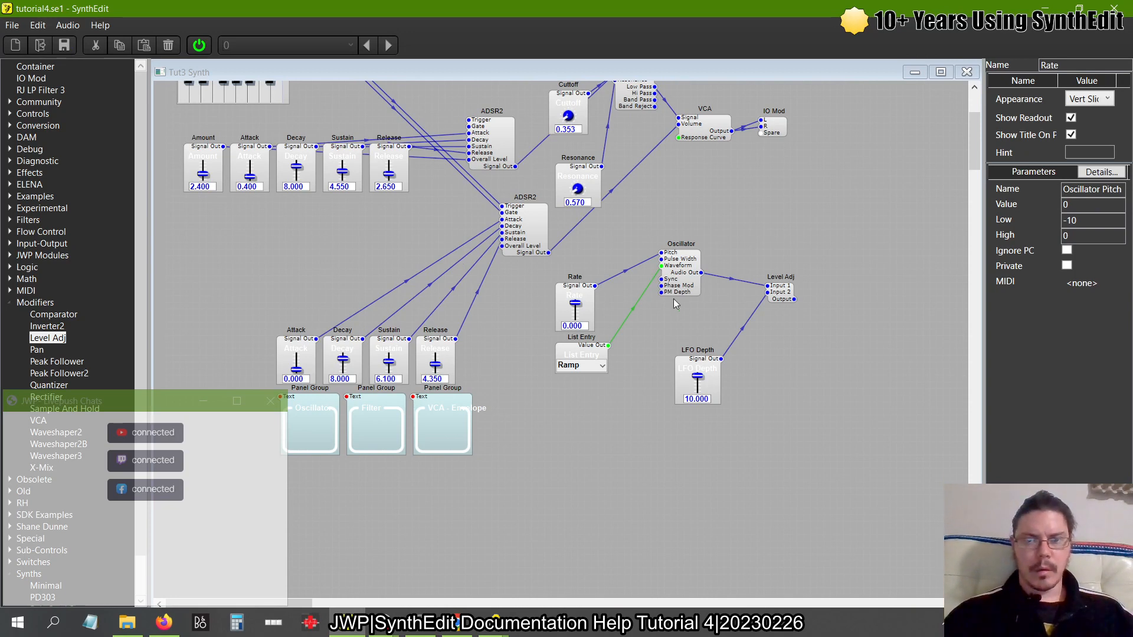
# Wire the upper Oscillator's Audio Out to Input 1 of the Level Adj module
pyautogui.scroll(5, 674, 266)
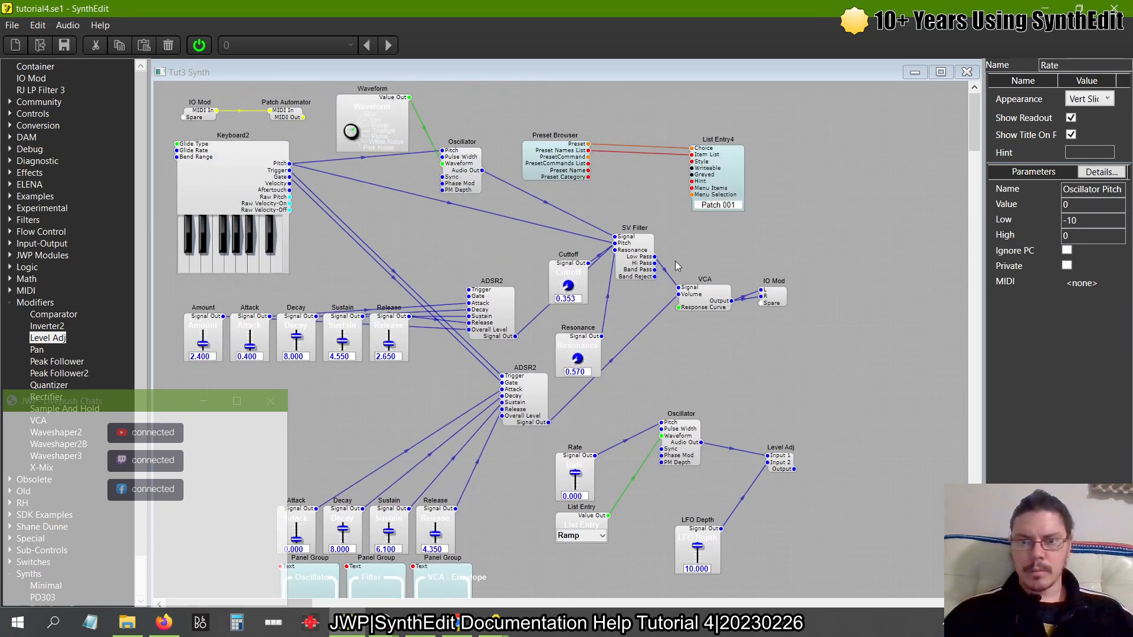
pyautogui.scroll(-6, 685, 263)
pyautogui.scroll(5, 702, 261)
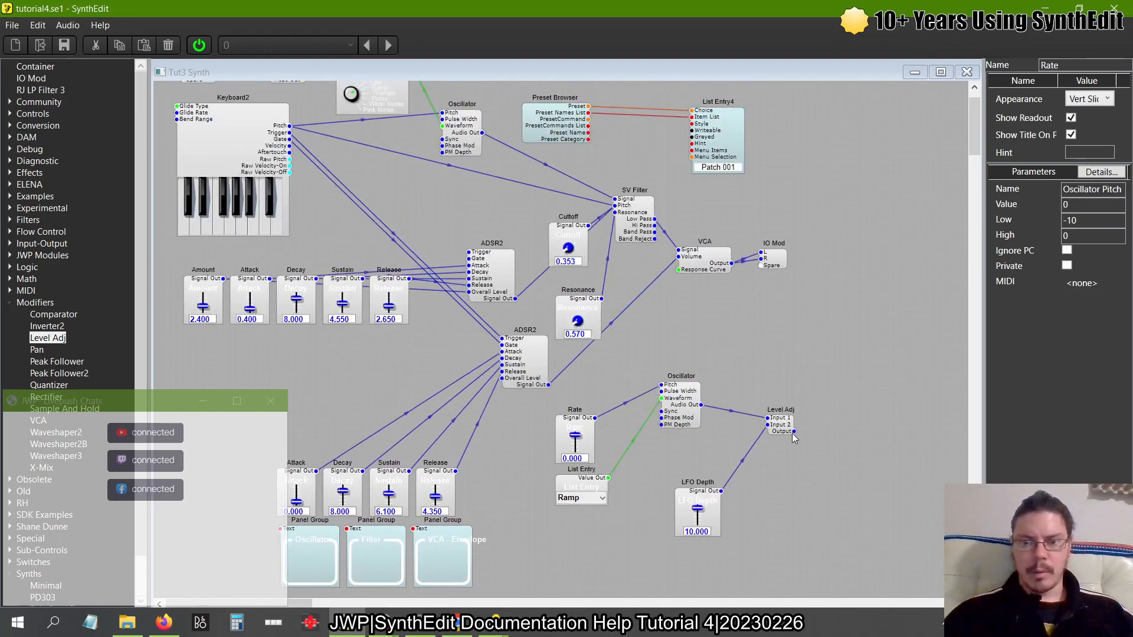
pyautogui.moveTo(791, 428); pyautogui.dragTo(482, 132)
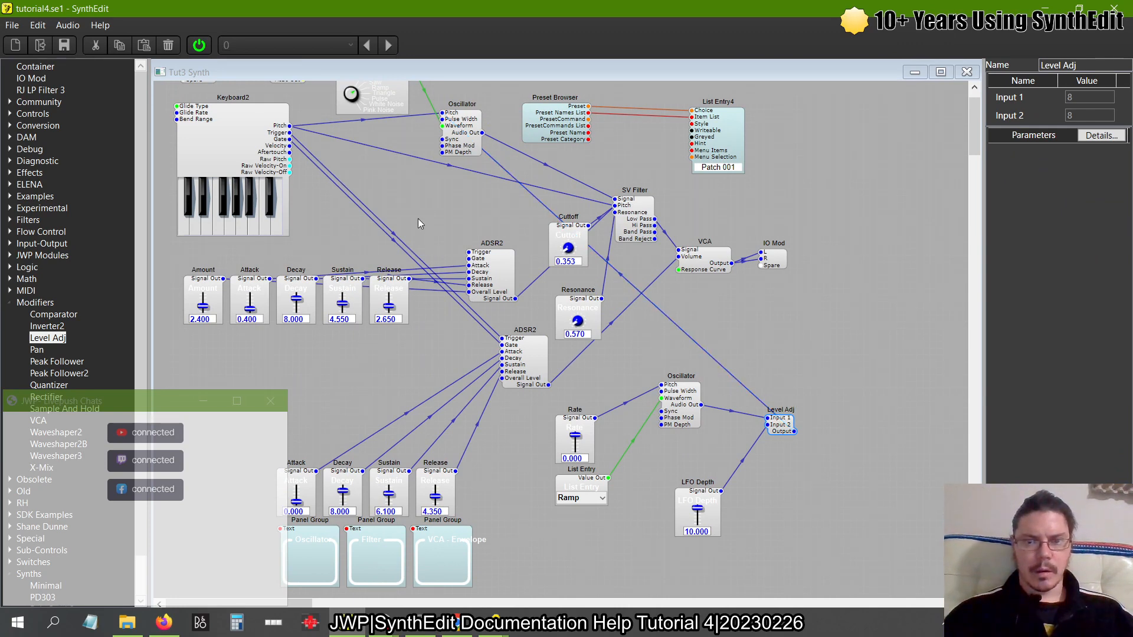
# Open the Tut3 Synth panel for editing and play two keys on its keyboard to test the sound
pyautogui.rightClick(455, 191)
pyautogui.click(502, 280)
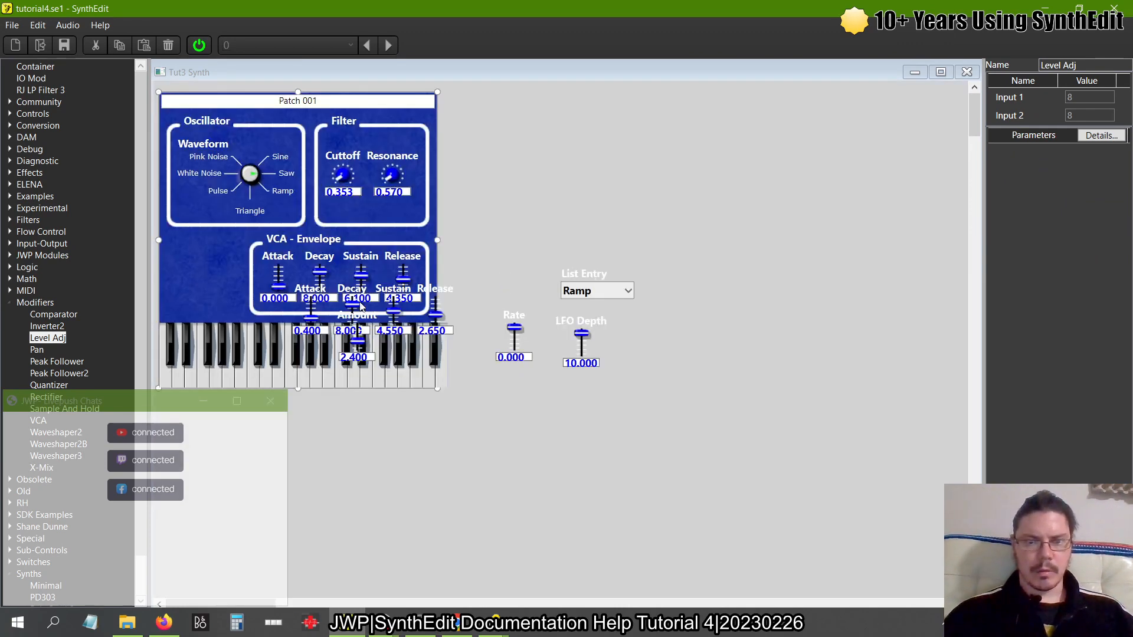
pyautogui.click(284, 379)
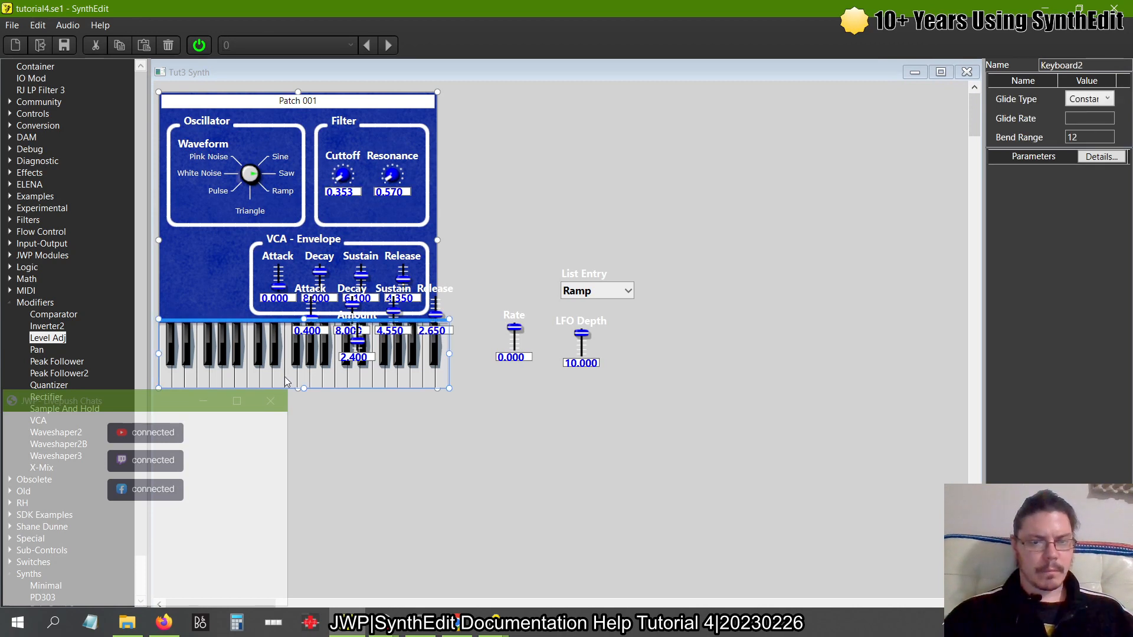
pyautogui.click(336, 378)
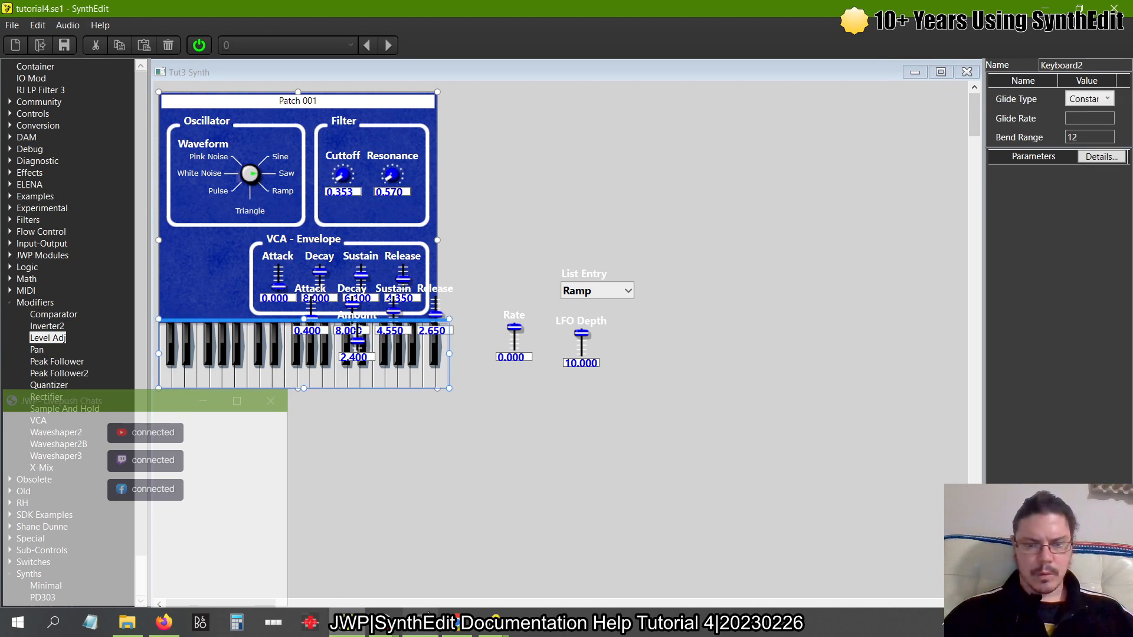
# Switch to OBS Studio and set the Default Out source's device to Default in the SynthEdit Screen Output scene
pyautogui.moveTo(383, 621)
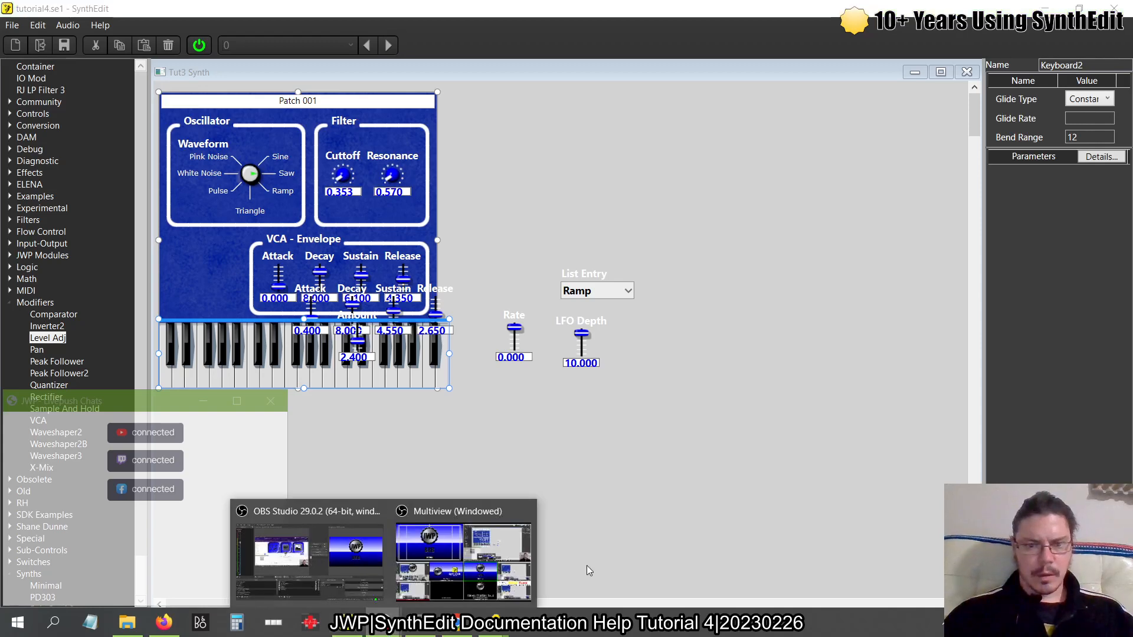
pyautogui.click(326, 563)
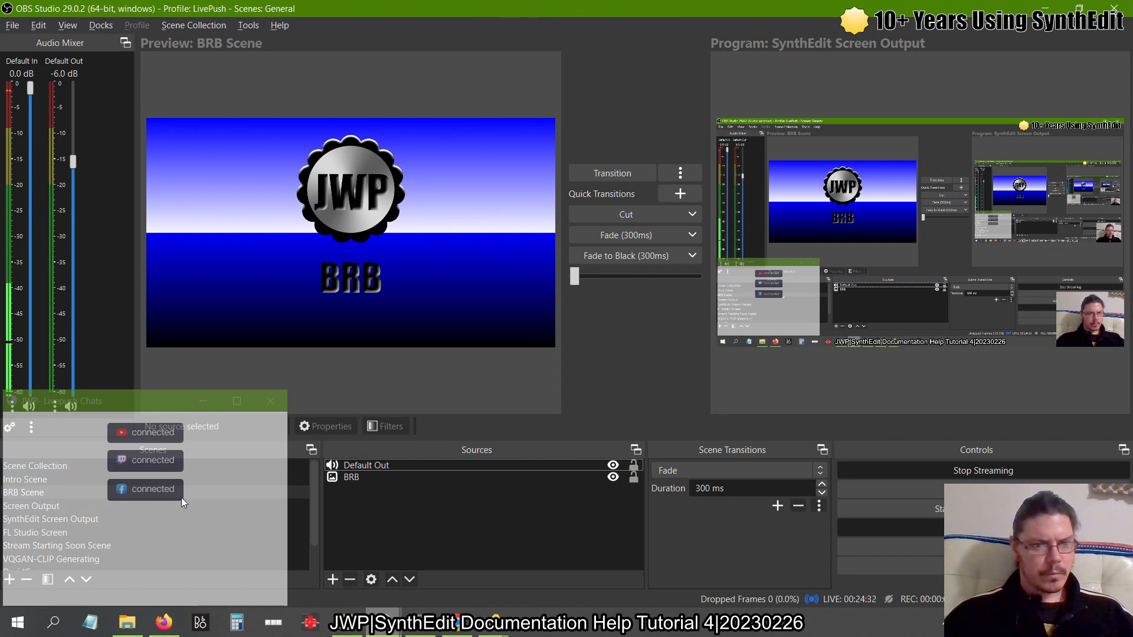
pyautogui.click(87, 517)
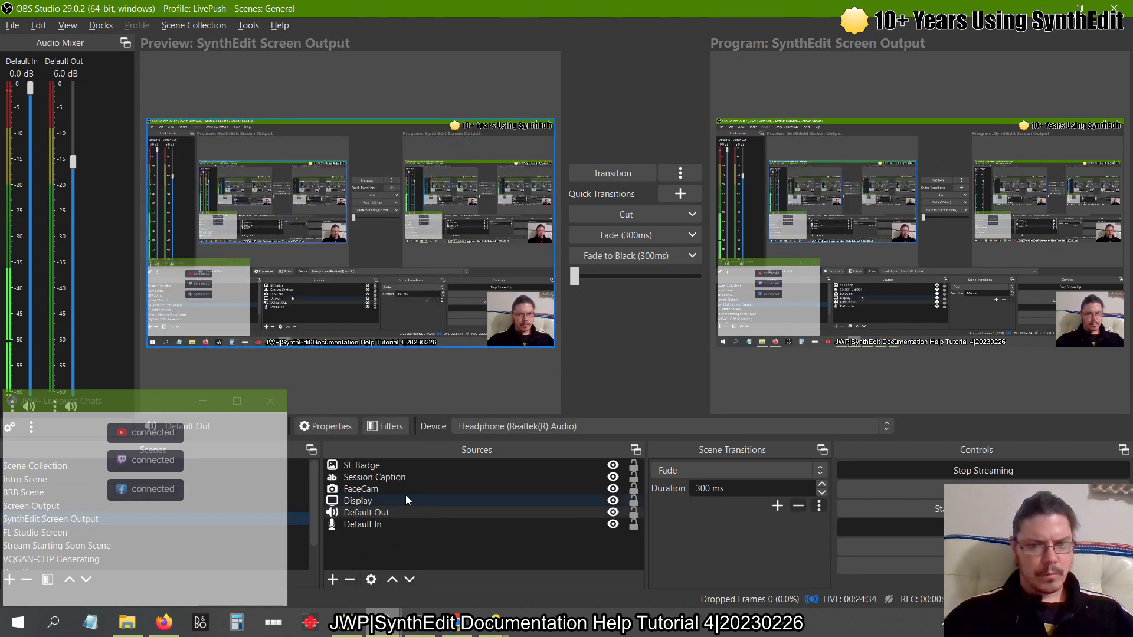
pyautogui.click(377, 515)
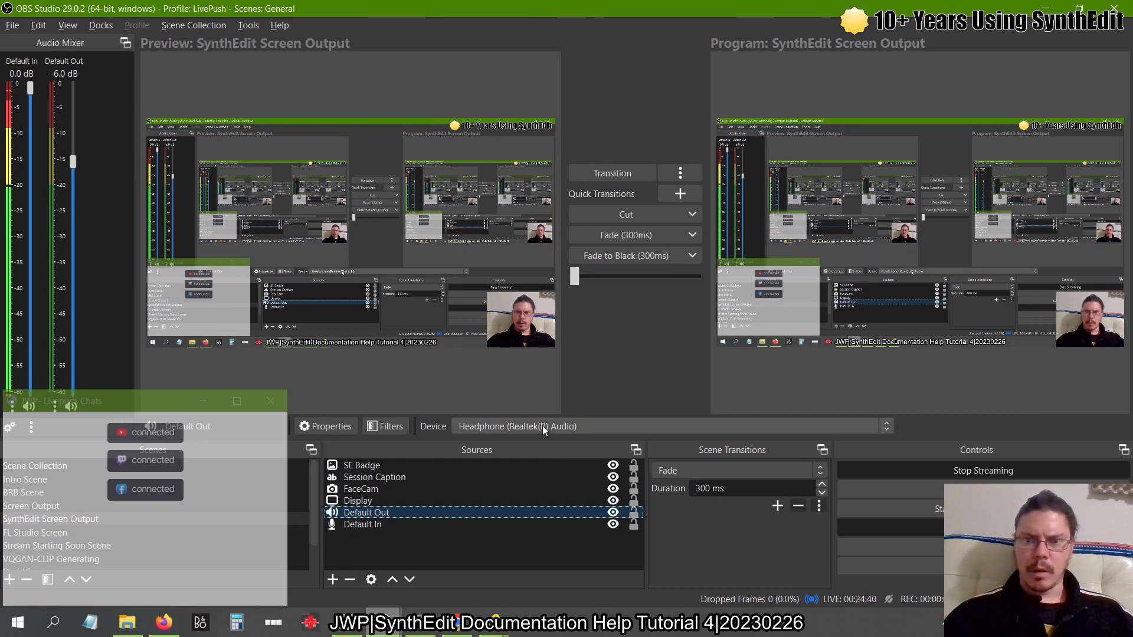
pyautogui.hotkey('alt', 'Tab')
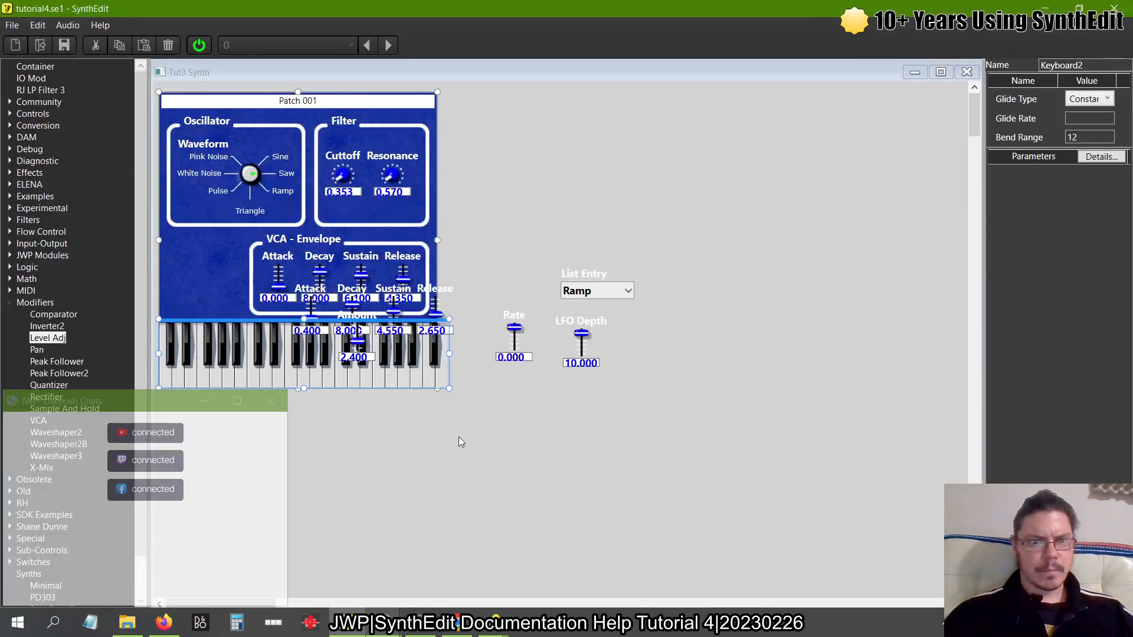
pyautogui.hotkey('alt', 'Tab')
pyautogui.hotkey('alt', 'Tab')
pyautogui.hotkey('alt', 'Tab')
pyautogui.click(515, 426)
pyautogui.click(505, 441)
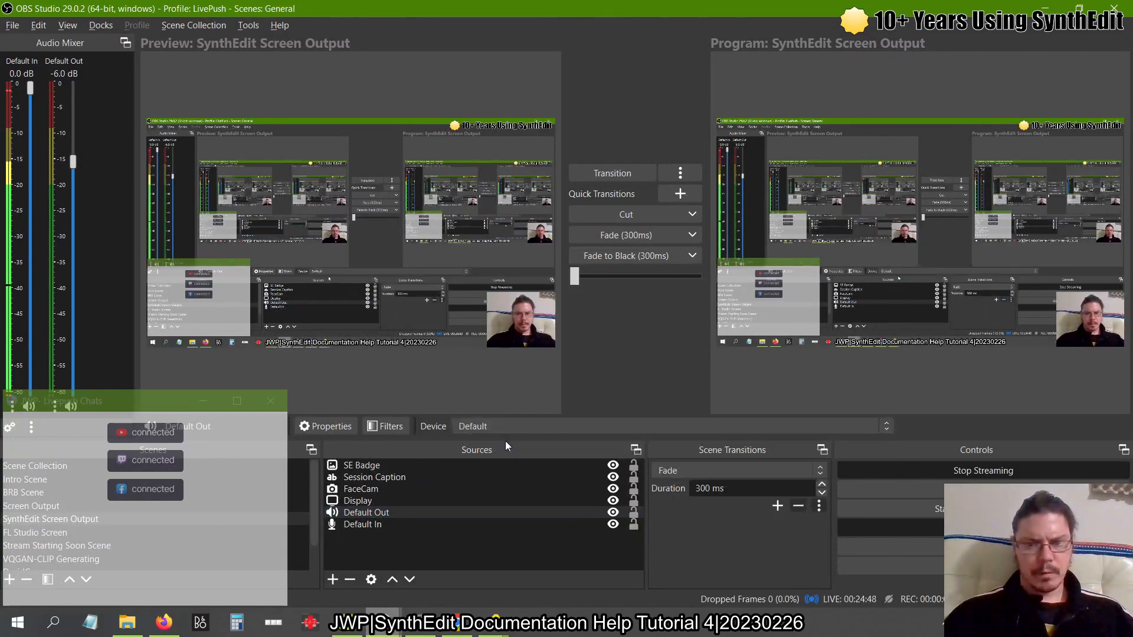
# Check the system speaker volume and try Headphone (Realtek(R) Audio) as the Default Out source's device
pyautogui.hotkey('alt', 'Tab')
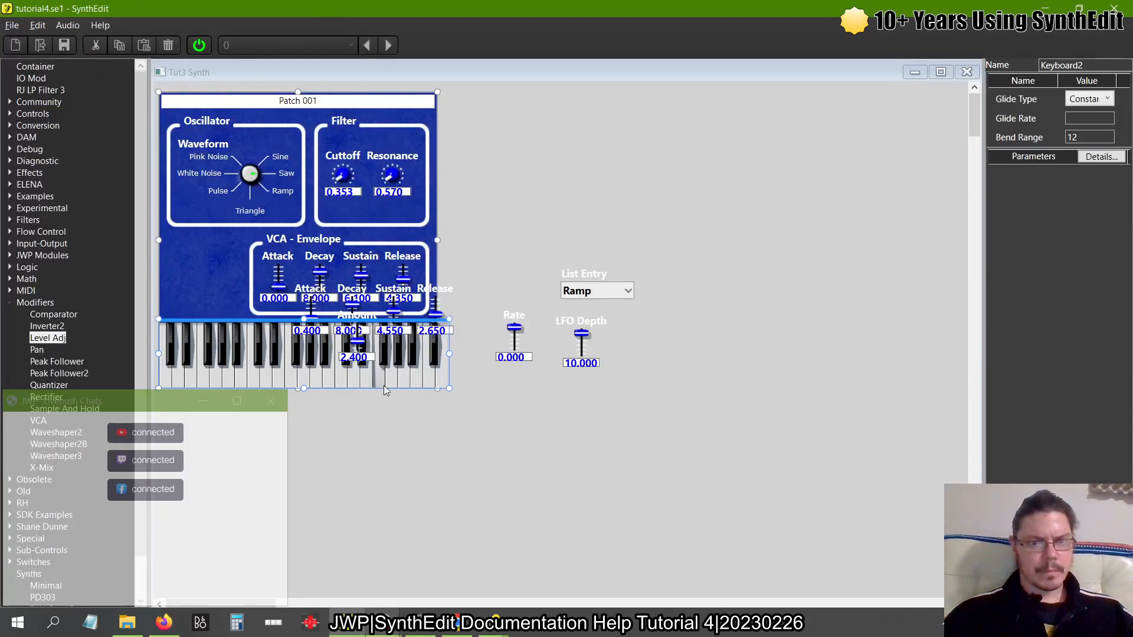
pyautogui.hotkey('alt', 'Tab')
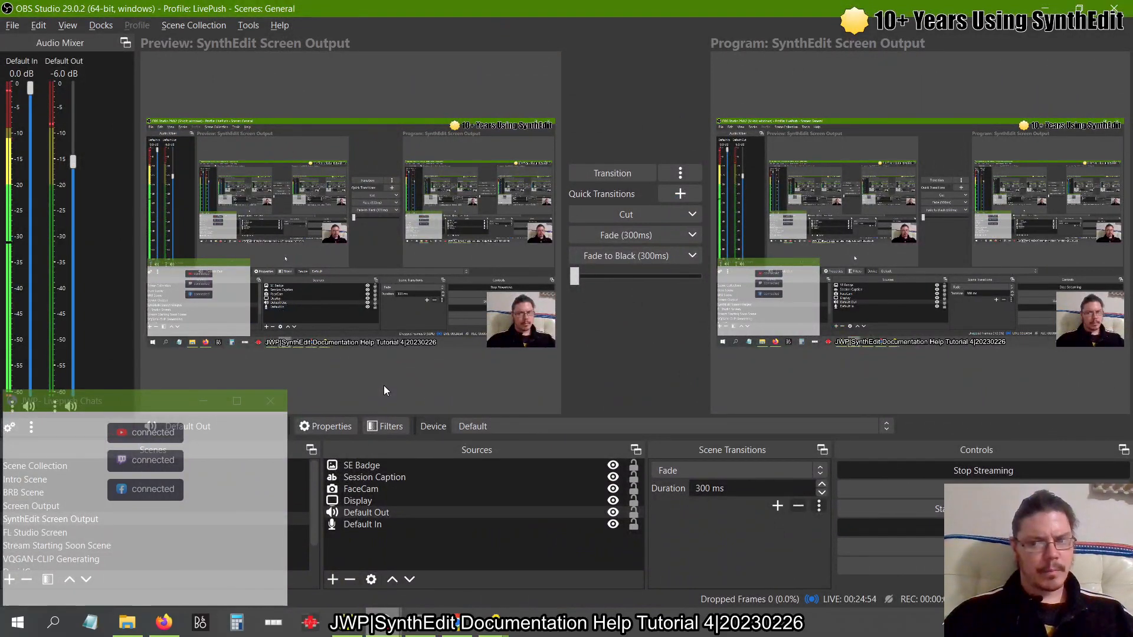
pyautogui.click(1024, 622)
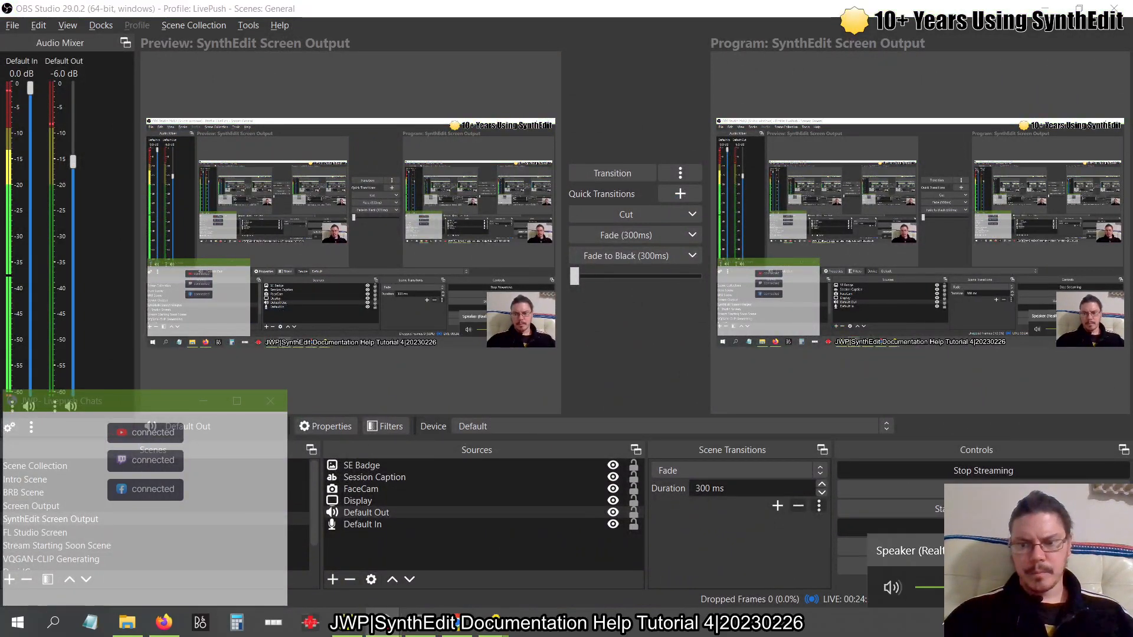
pyautogui.click(1119, 551)
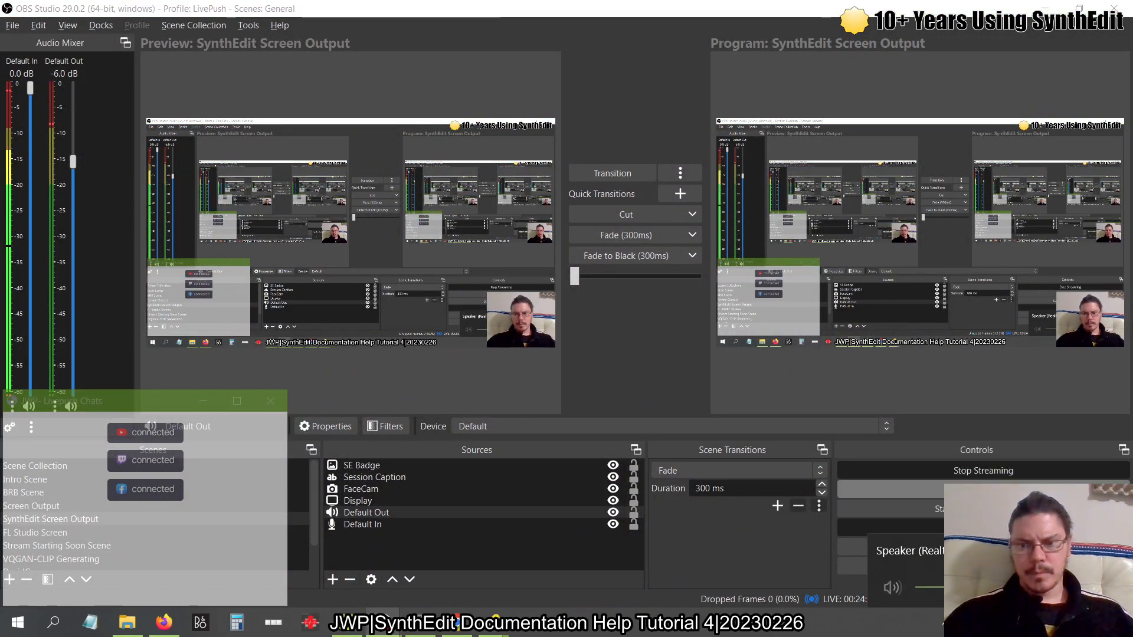
pyautogui.click(709, 427)
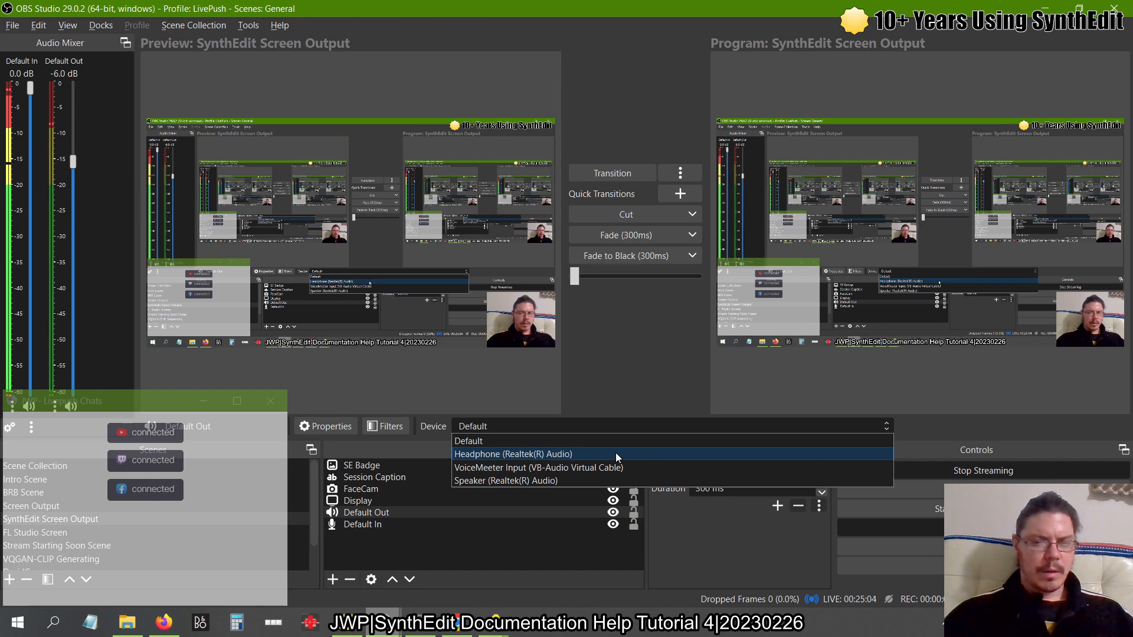
pyautogui.click(615, 451)
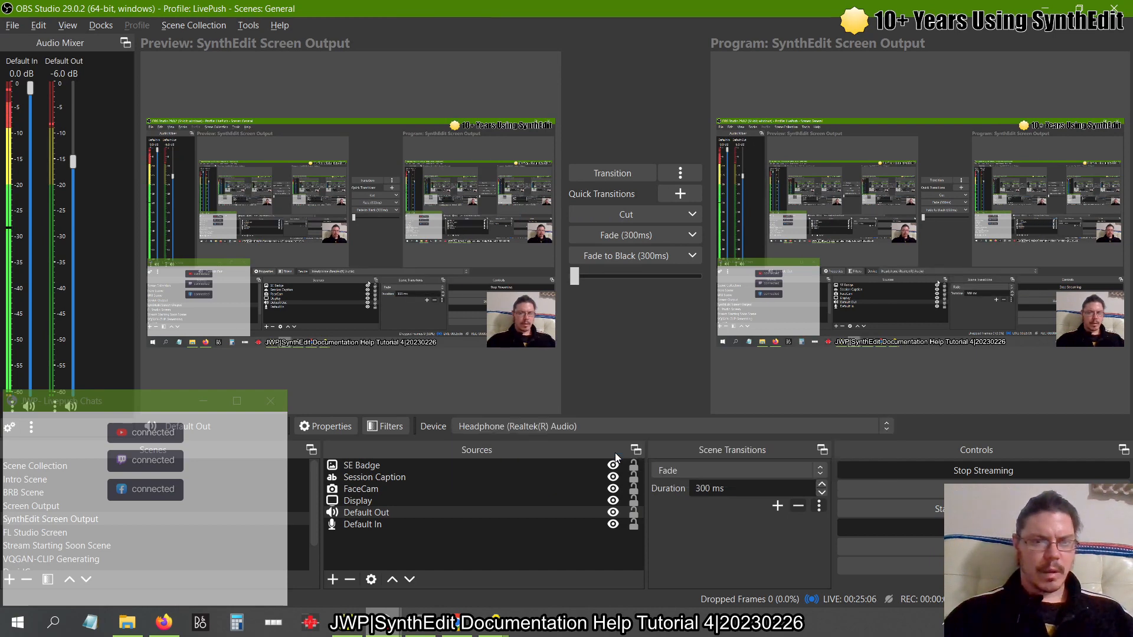
pyautogui.hotkey('alt', 'Tab')
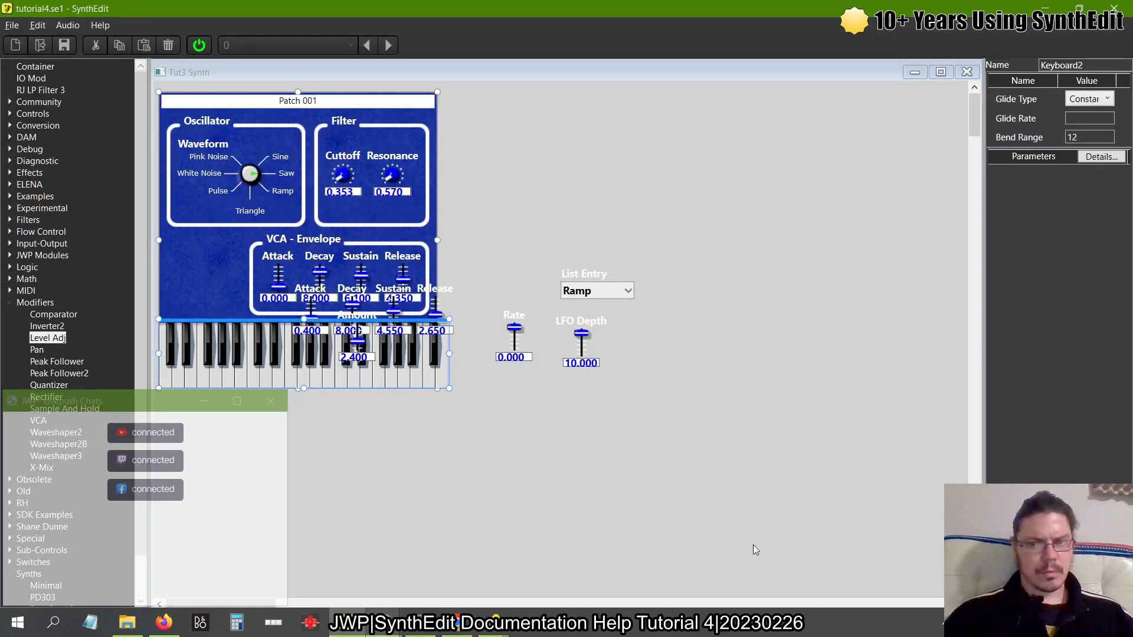
# Check the speaker volume again, restore the Default Out source's device to Default in OBS Studio and return to SynthEdit
pyautogui.click(1025, 623)
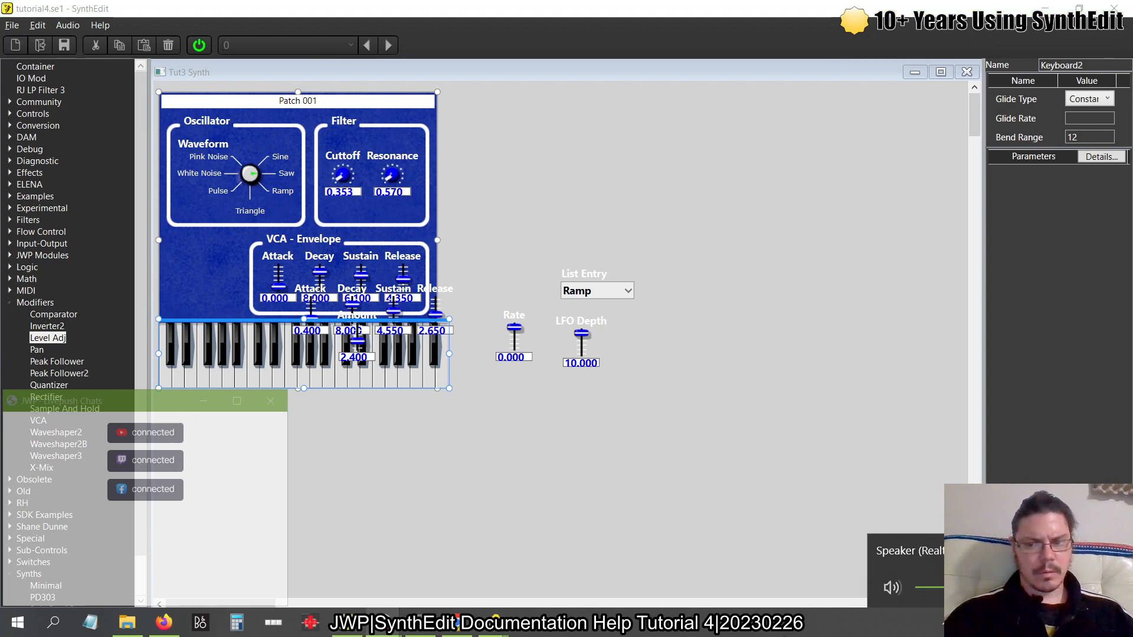
pyautogui.click(1024, 623)
pyautogui.moveTo(382, 621)
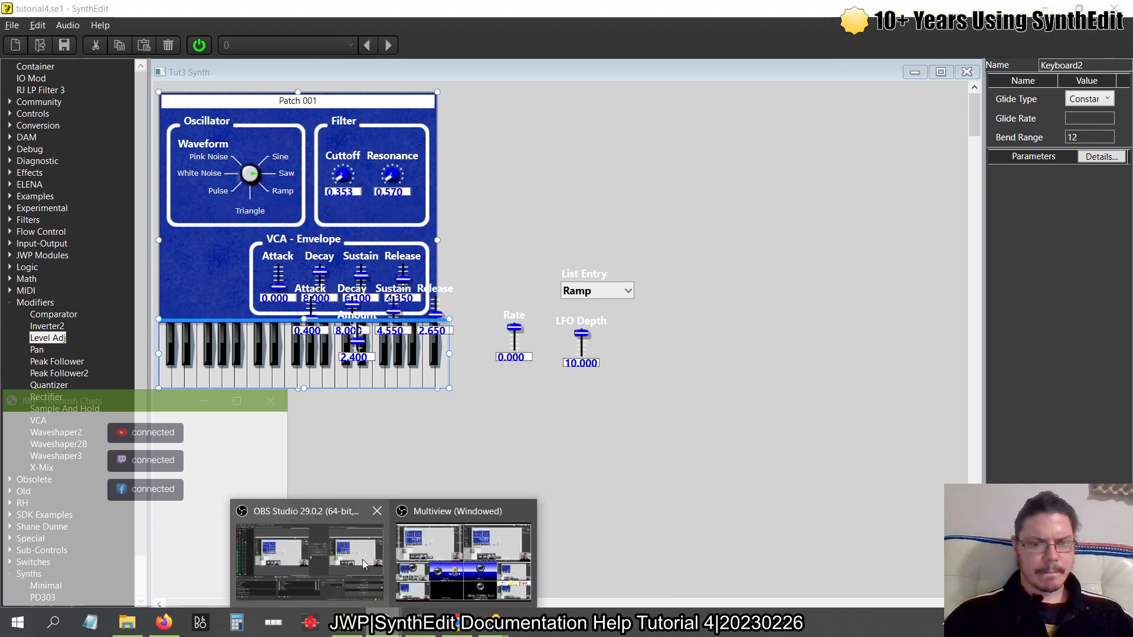
pyautogui.click(381, 549)
pyautogui.click(623, 431)
pyautogui.click(597, 440)
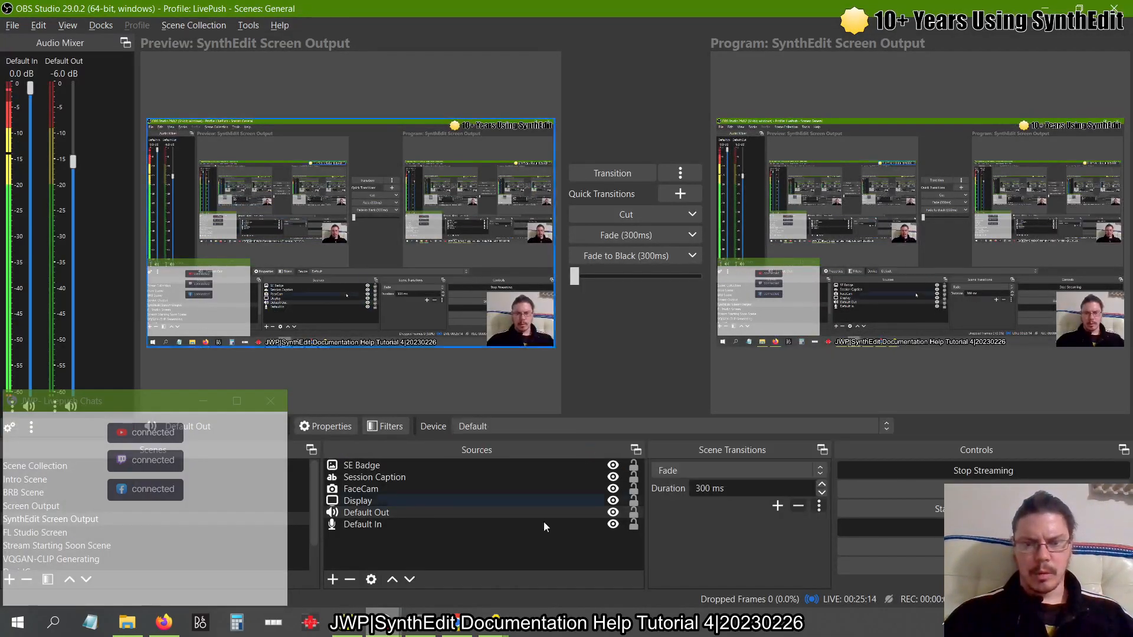
pyautogui.hotkey('alt', 'Tab')
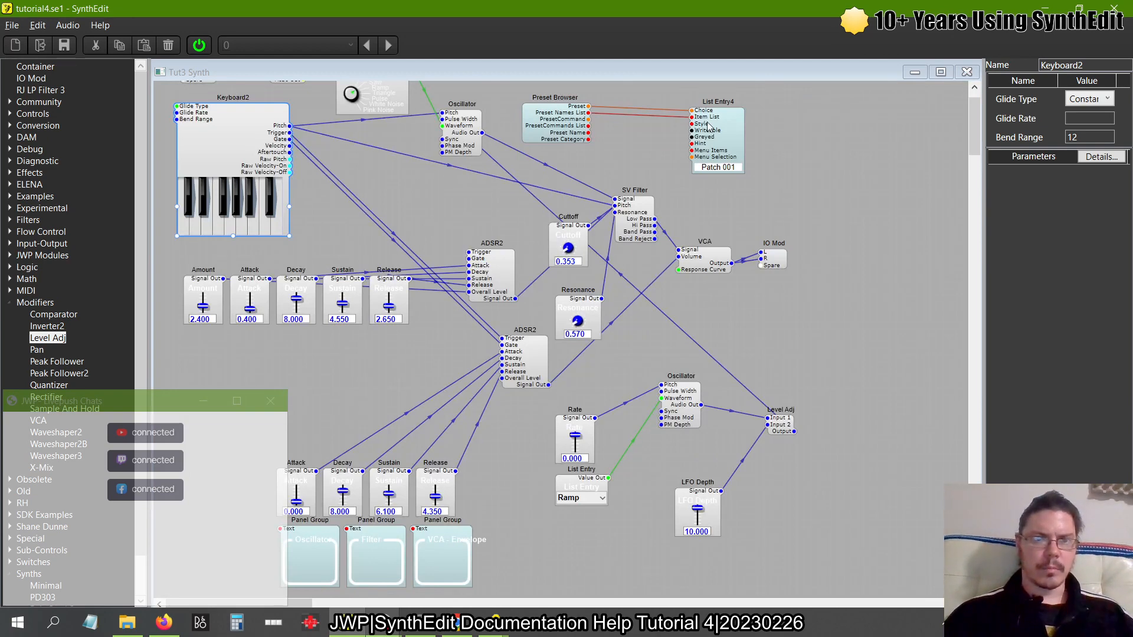
# Review the synth's module wiring and reopen its panel for editing to play test notes on the keyboard
pyautogui.scroll(1, 789, 150)
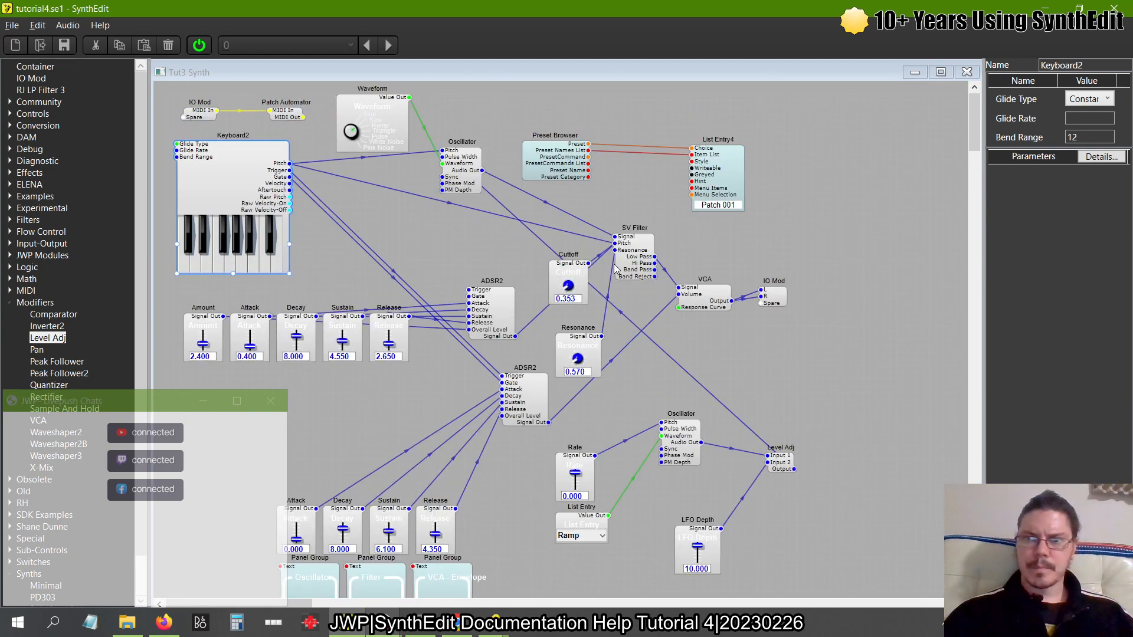
pyautogui.rightClick(720, 252)
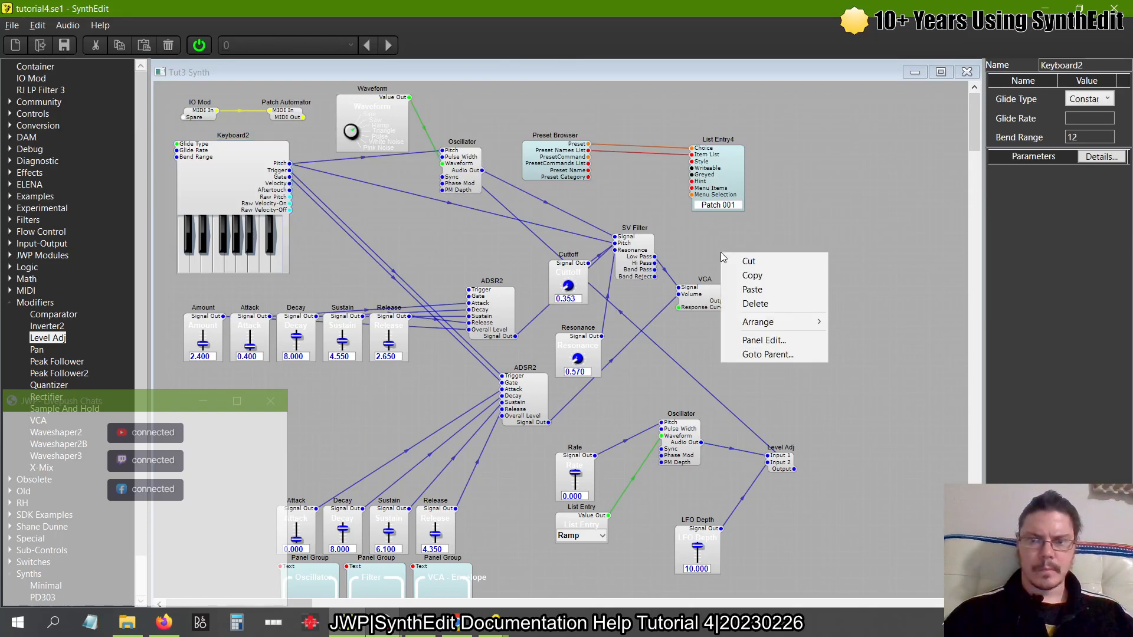
pyautogui.click(761, 338)
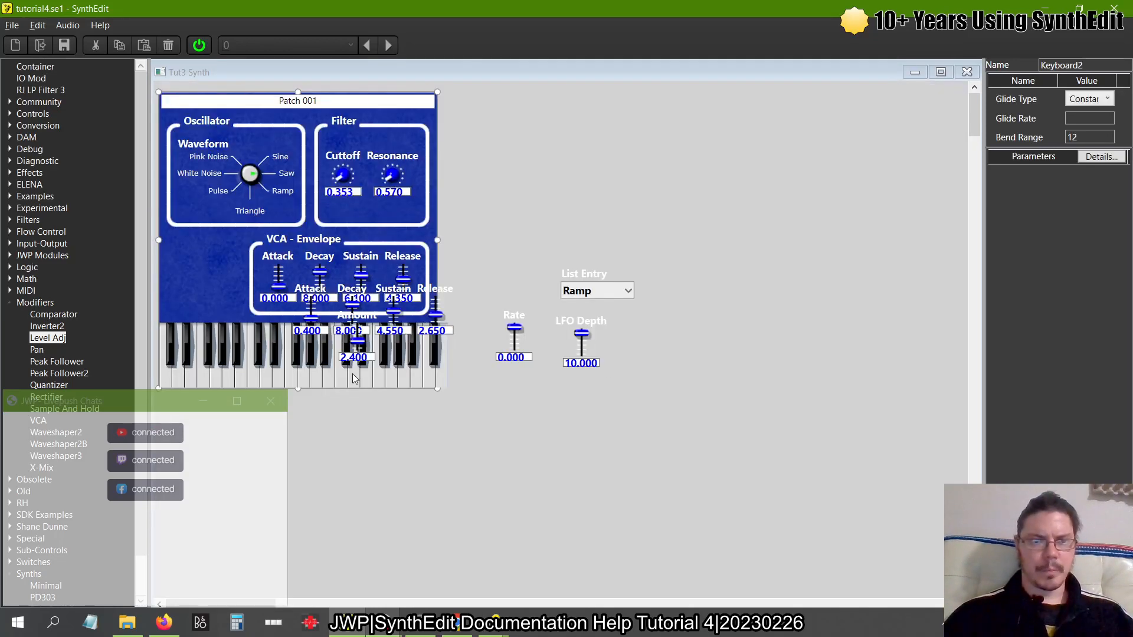
pyautogui.click(275, 386)
pyautogui.click(377, 377)
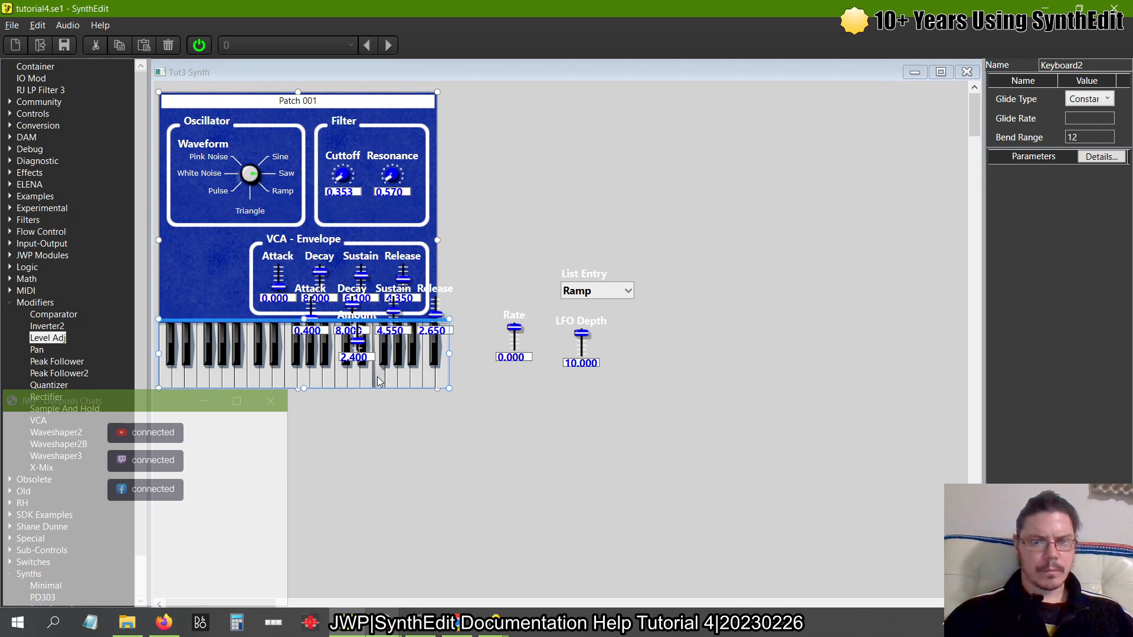
# Set the Rate slider to -5.28 and the List Entry waveform to Sine, playing a note after each change
pyautogui.moveTo(514, 328); pyautogui.dragTo(519, 409)
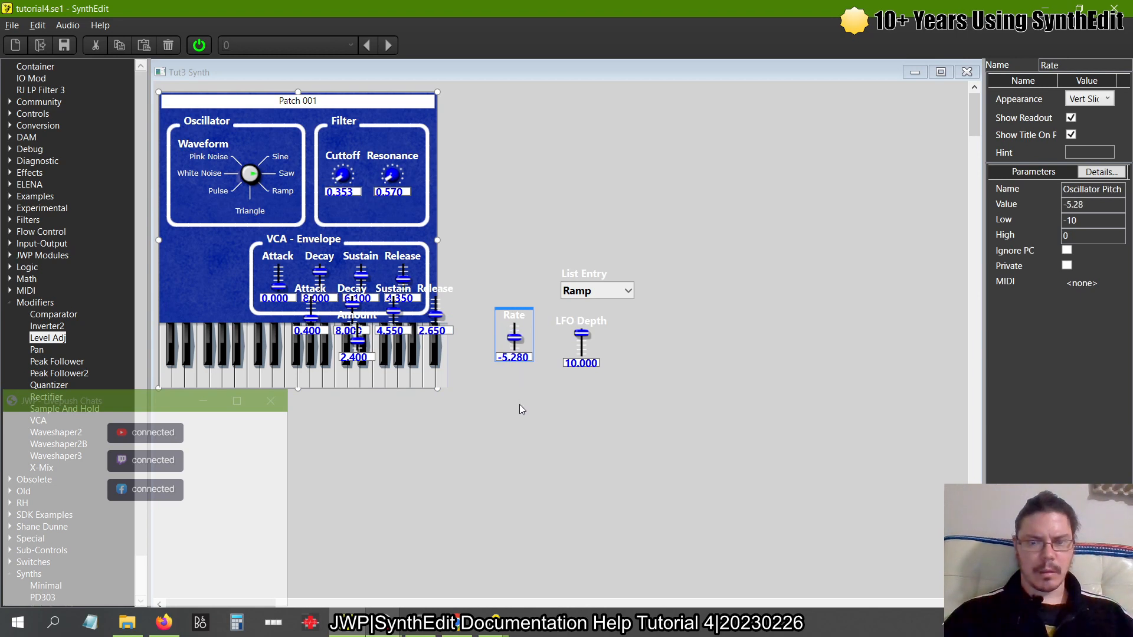
pyautogui.click(302, 378)
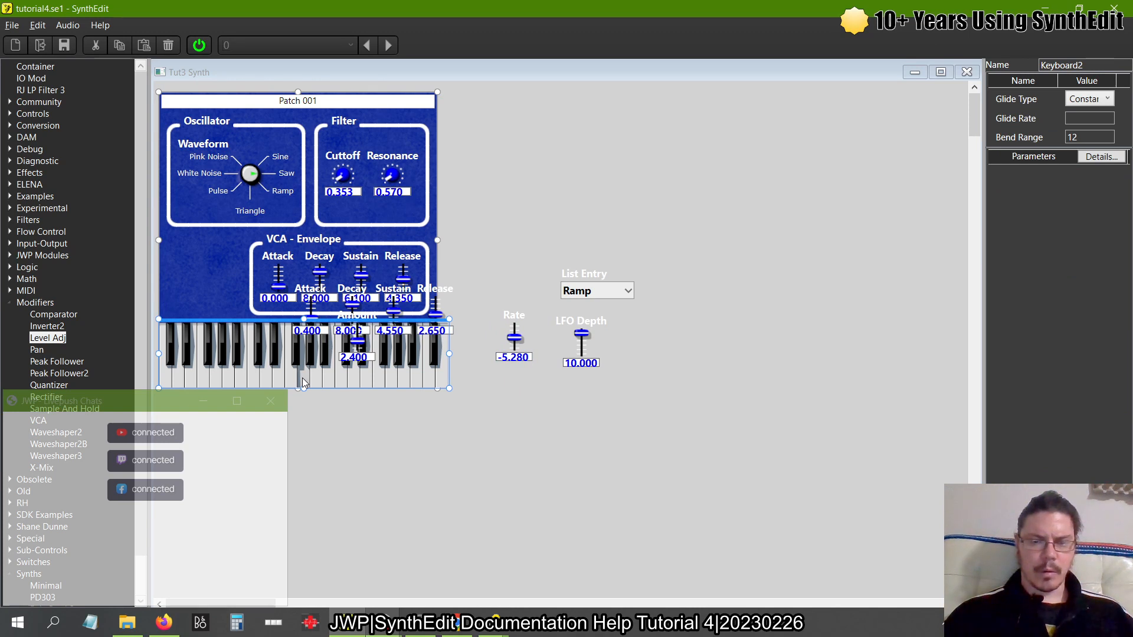
pyautogui.click(611, 289)
pyautogui.click(571, 300)
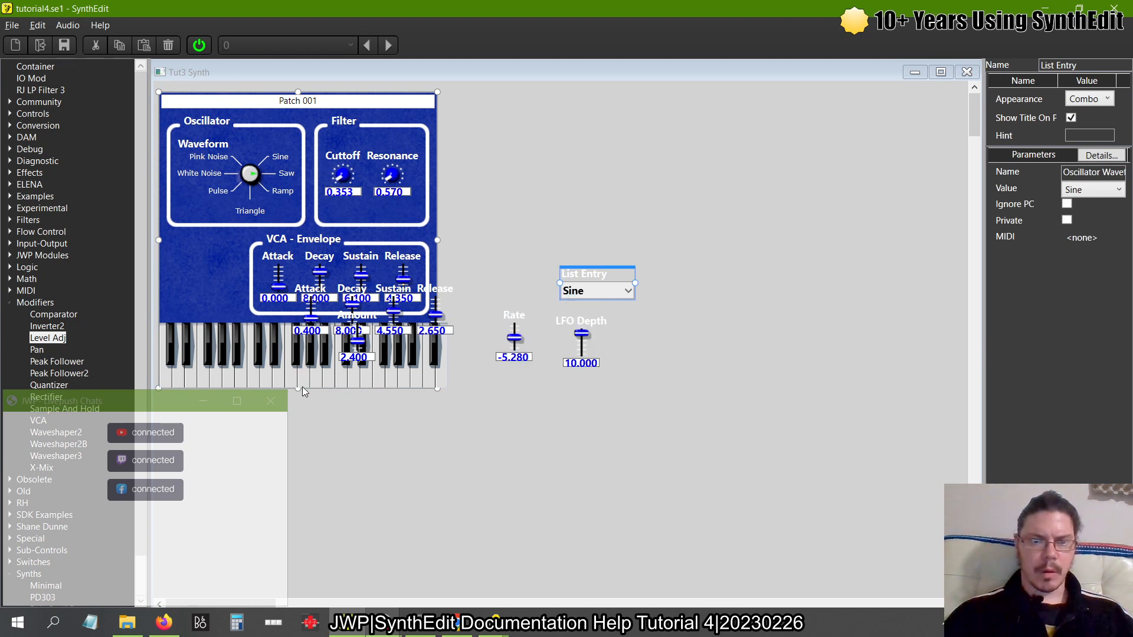
pyautogui.click(306, 370)
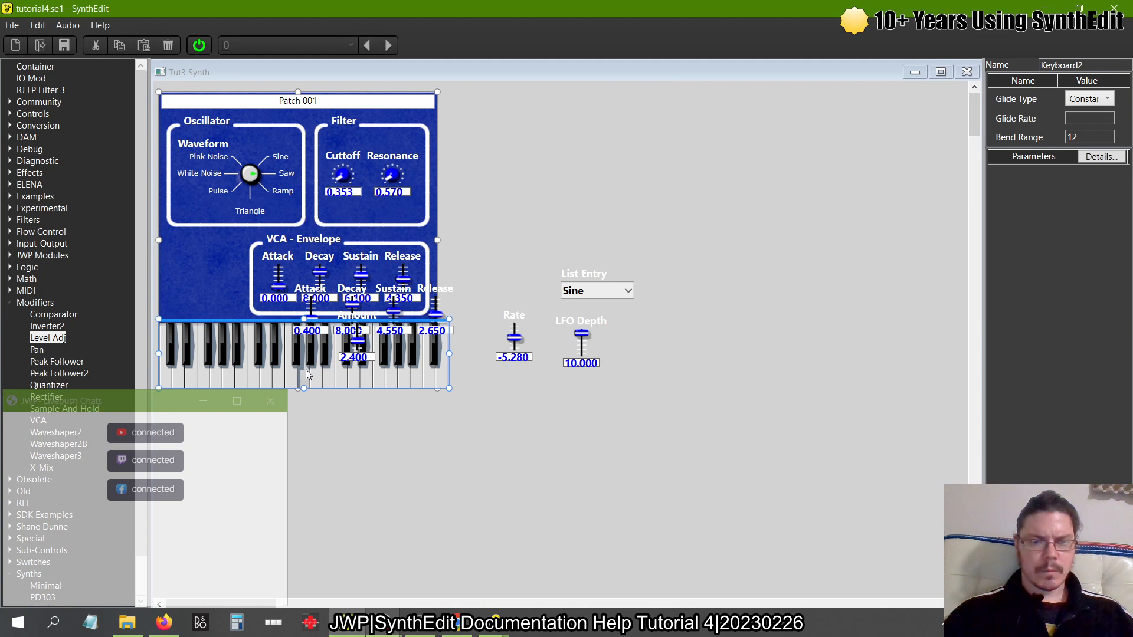
# Set the LFO Depth to 1 and play a note to hear the modulation
pyautogui.moveTo(581, 334); pyautogui.dragTo(580, 368)
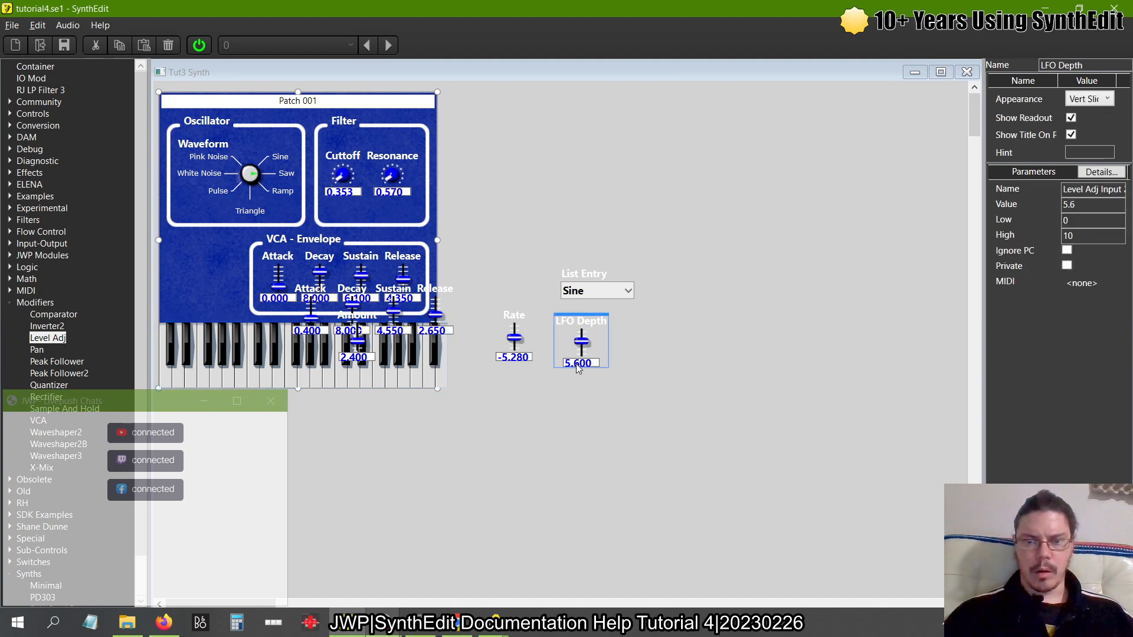
pyautogui.click(578, 362)
pyautogui.write('1')
pyautogui.press('Return')
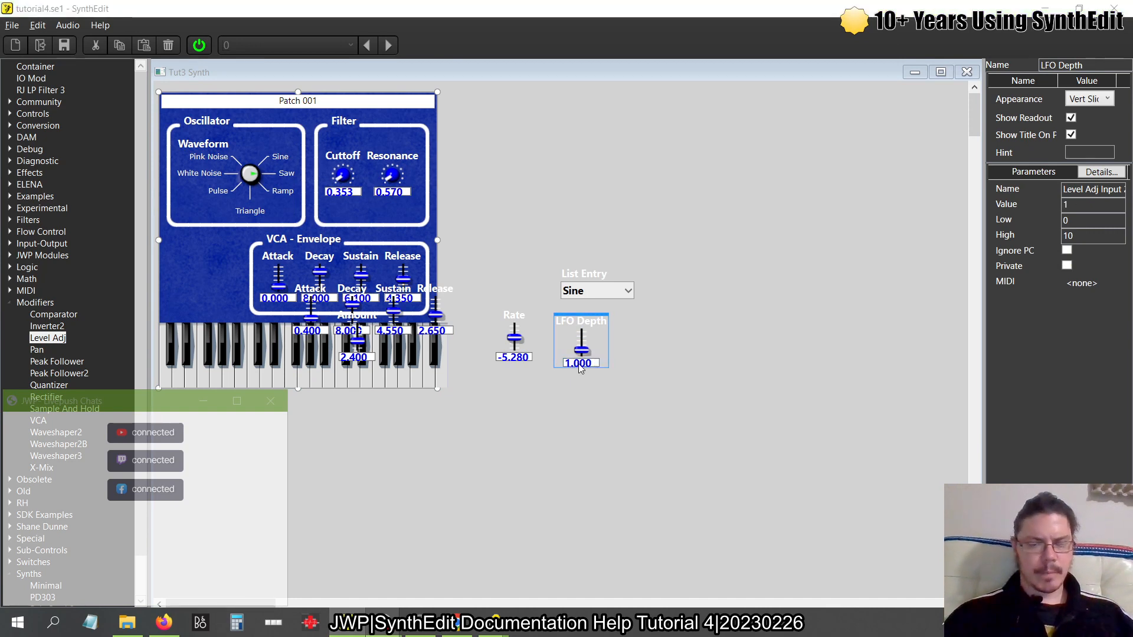
pyautogui.click(324, 385)
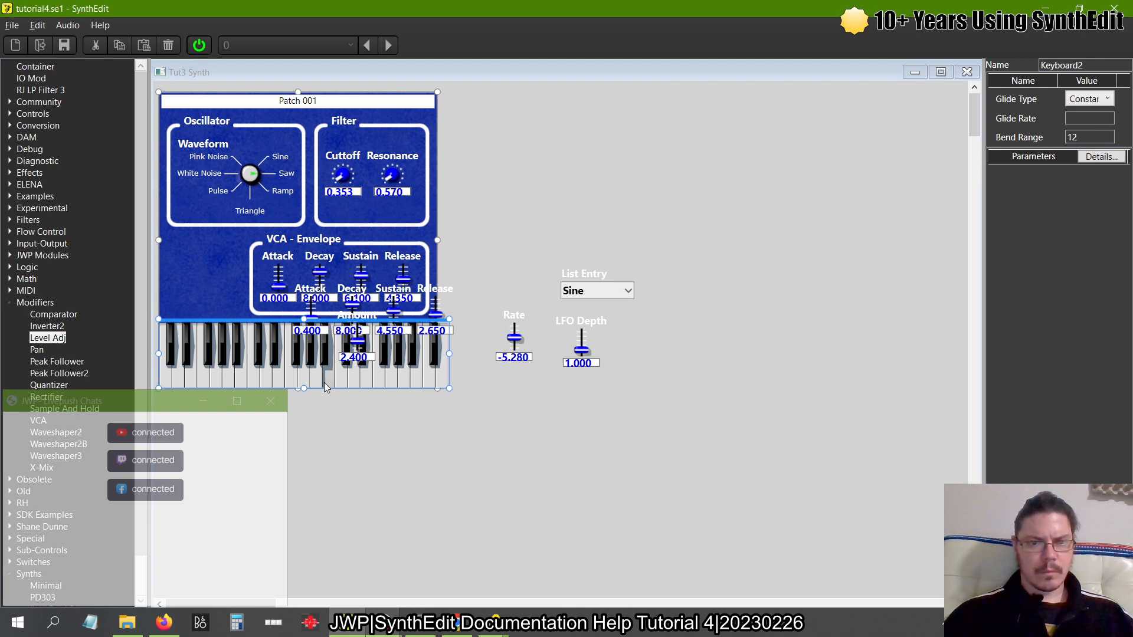
# Set the Rate slider to -2
pyautogui.click(512, 315)
pyautogui.moveTo(511, 314); pyautogui.dragTo(514, 284)
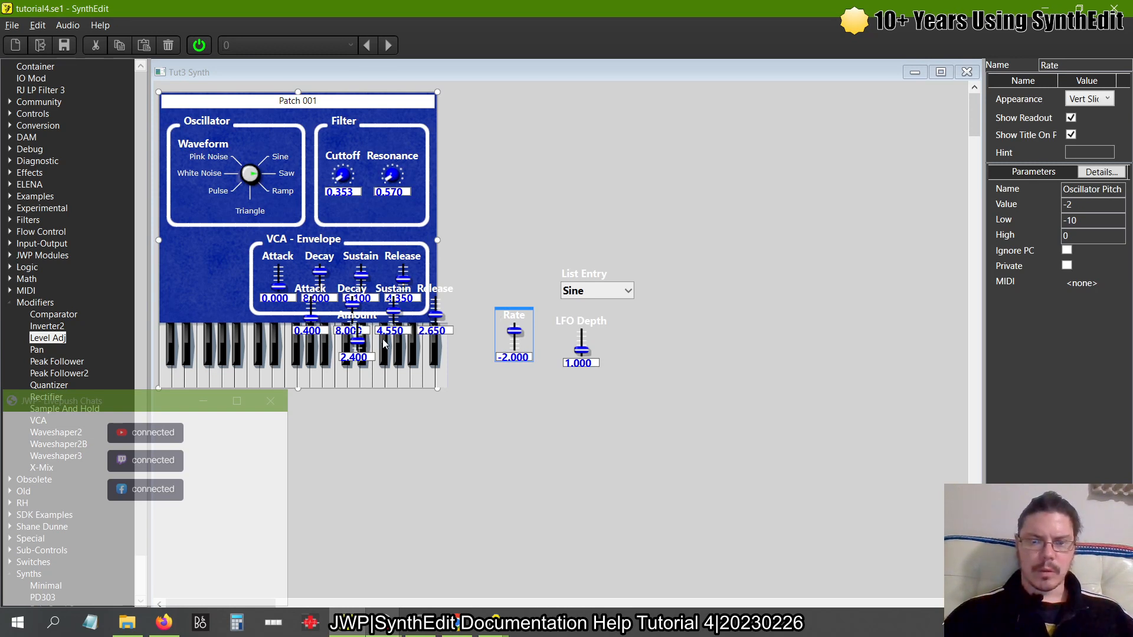
# Try the VCA envelope Attack at 4.96 and 8.64 with test notes on the keyboard, and return it to 0
pyautogui.click(344, 382)
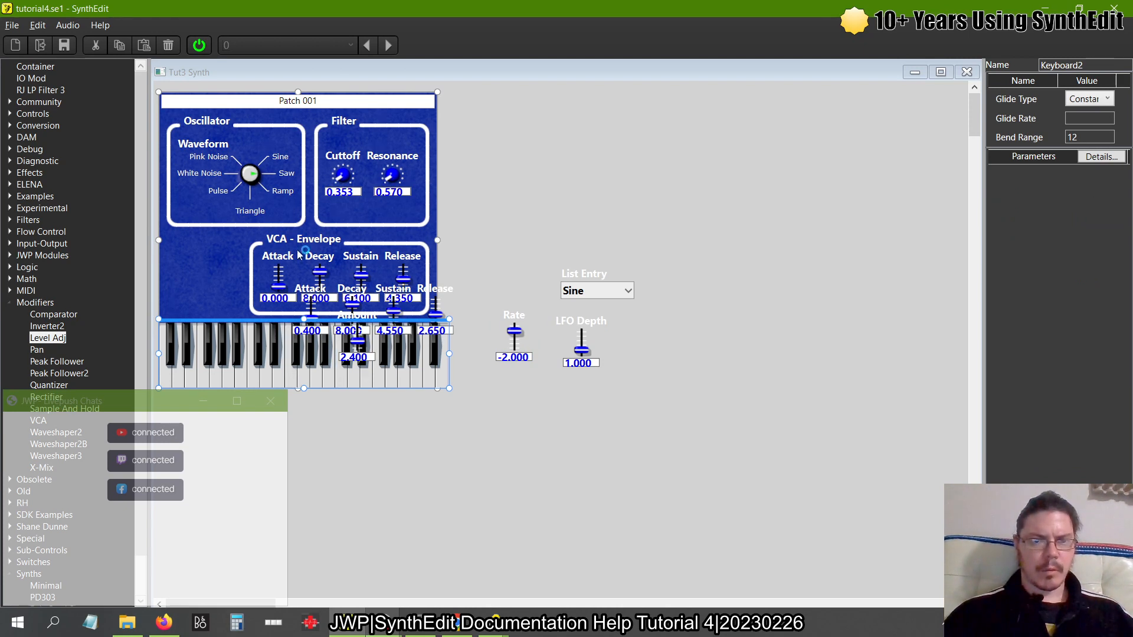
pyautogui.moveTo(283, 290); pyautogui.dragTo(288, 219)
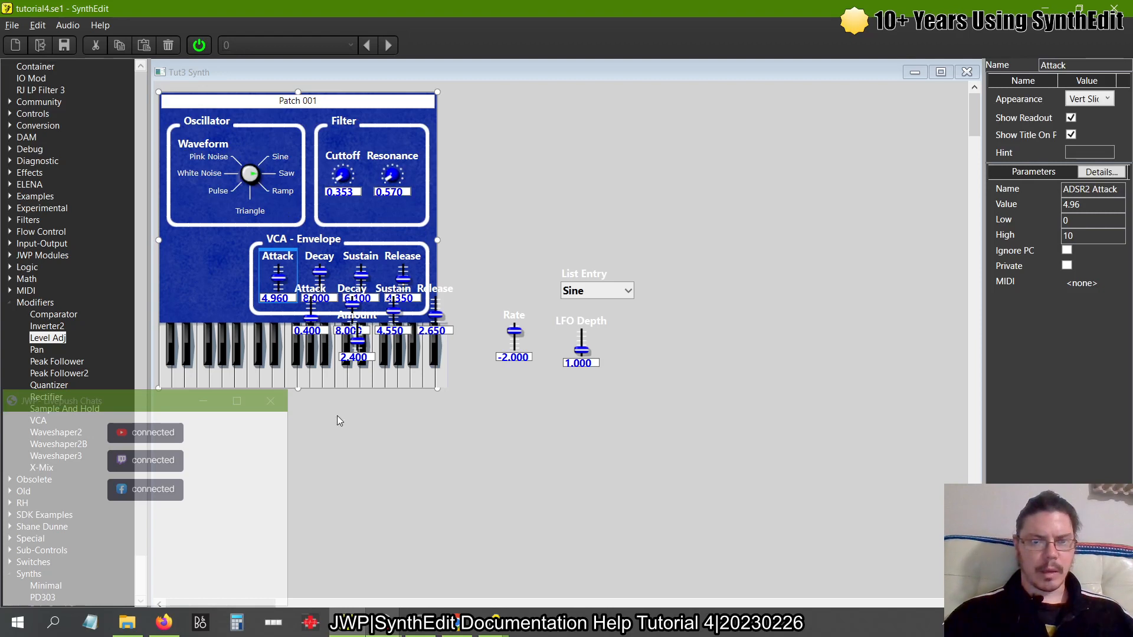
pyautogui.click(353, 381)
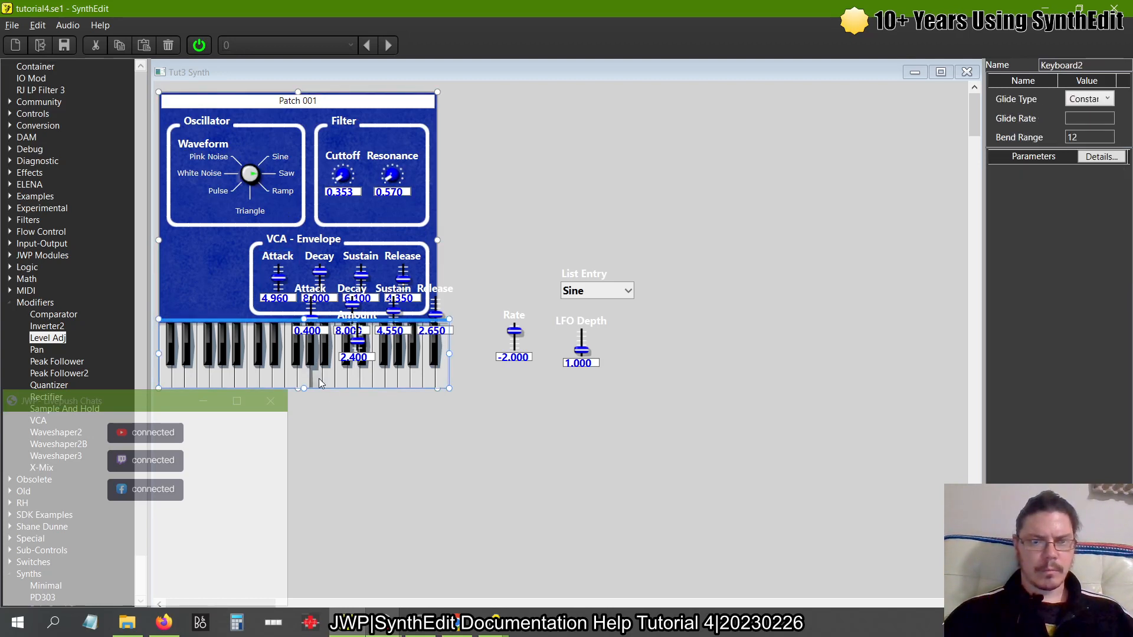
pyautogui.moveTo(281, 276); pyautogui.dragTo(281, 229)
pyautogui.click(341, 382)
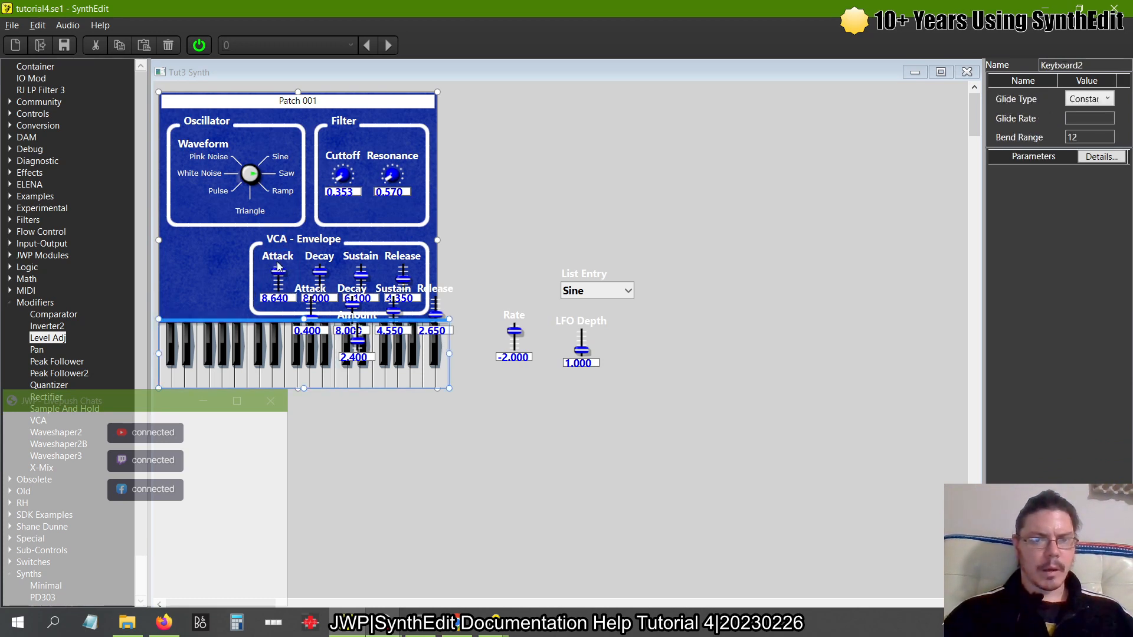
pyautogui.moveTo(278, 270); pyautogui.dragTo(523, 388)
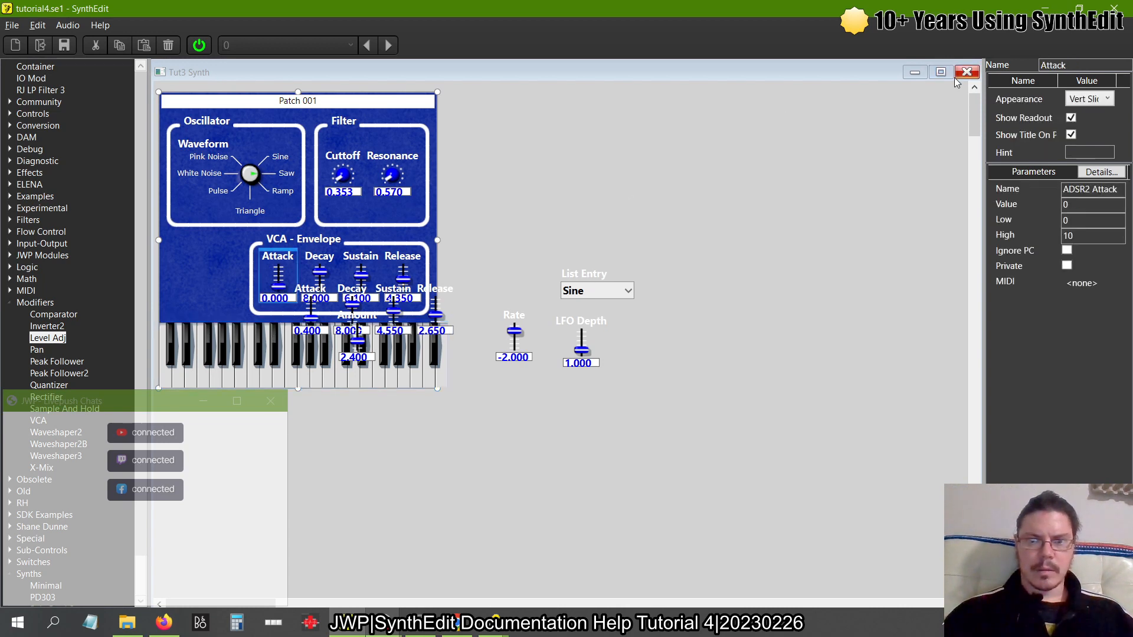
# Try the Triangle and Ramp waveforms in the LFO's List Entry, playing test notes with each
pyautogui.click(595, 296)
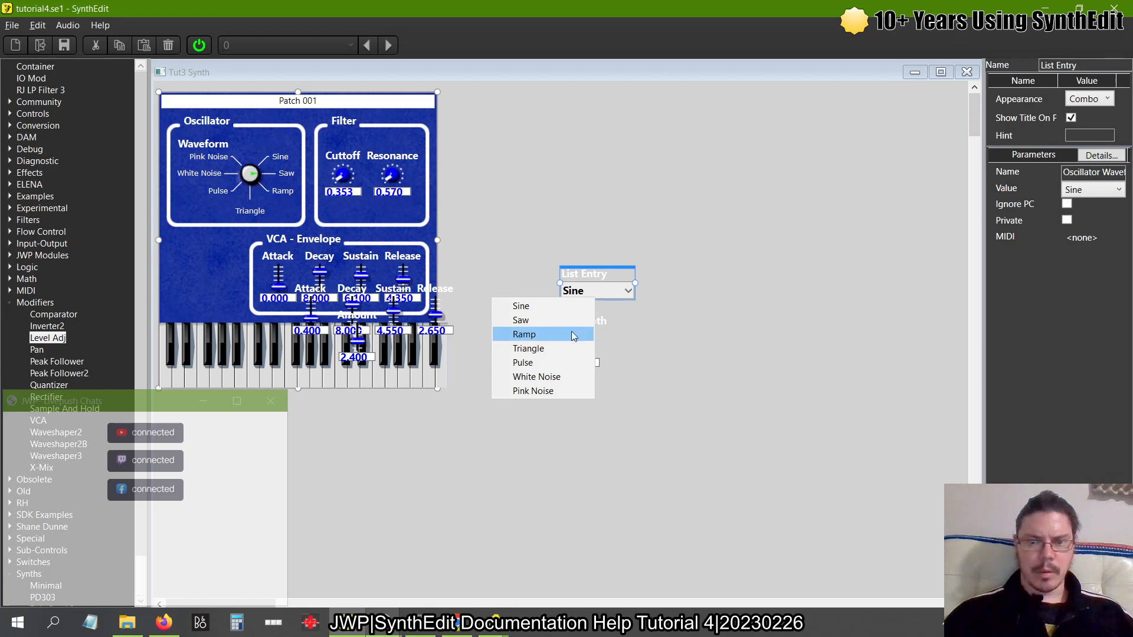
pyautogui.click(561, 349)
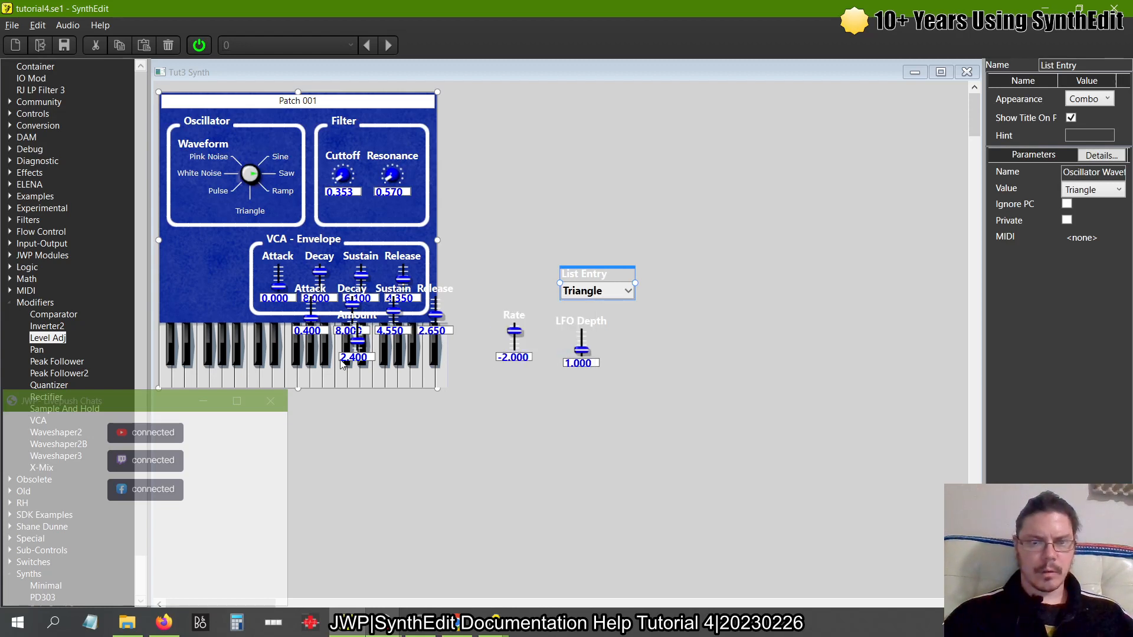
pyautogui.click(319, 386)
pyautogui.click(319, 386)
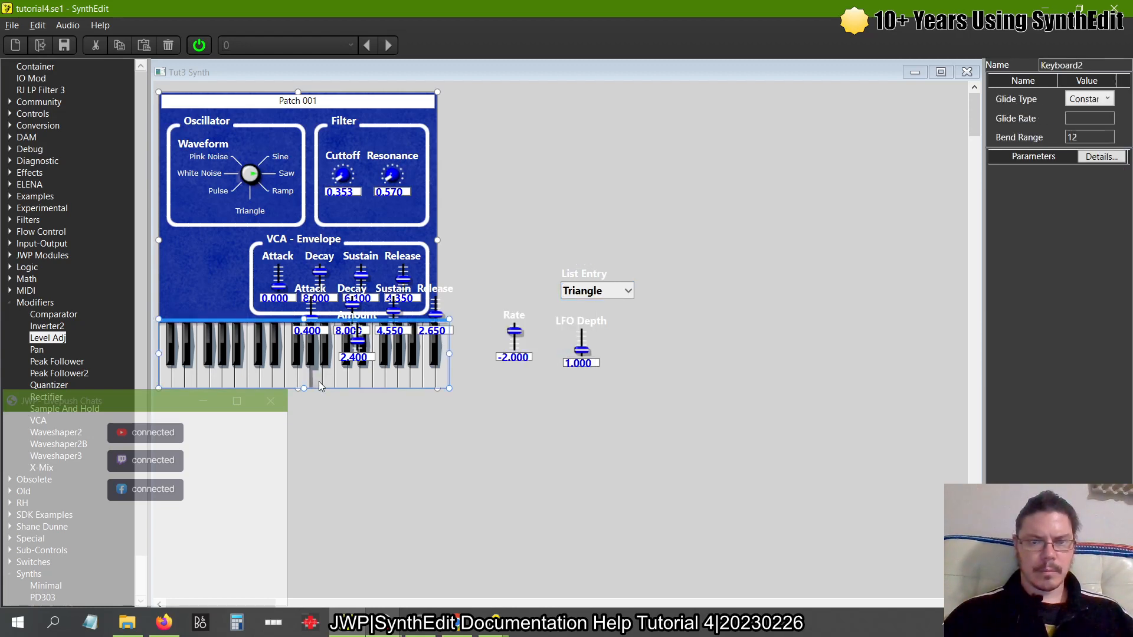
pyautogui.click(593, 299)
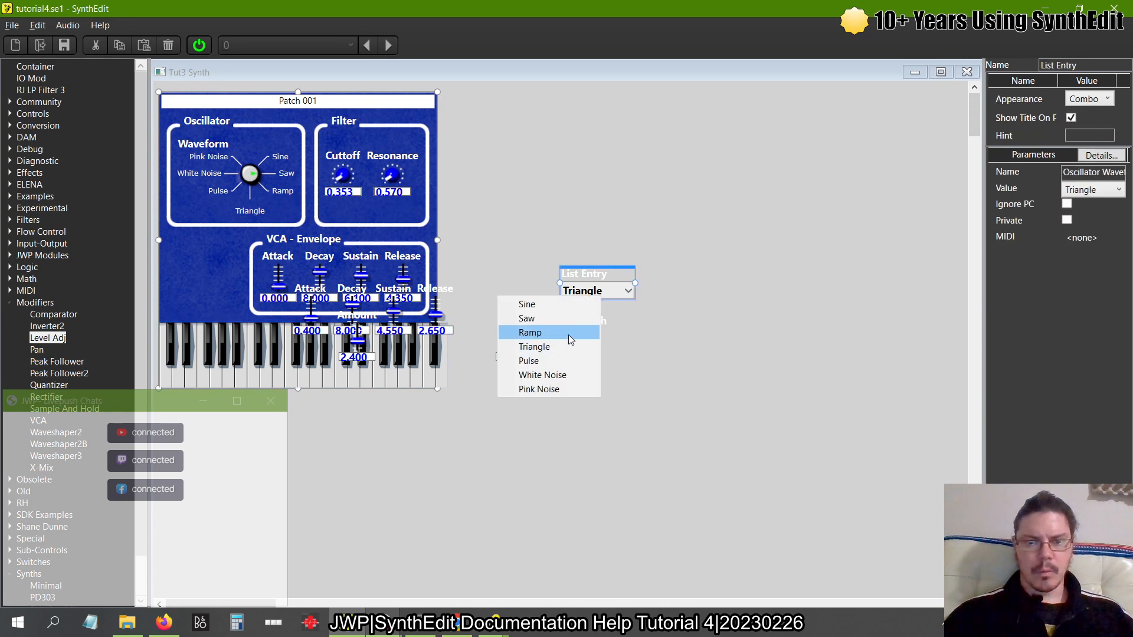
pyautogui.click(568, 334)
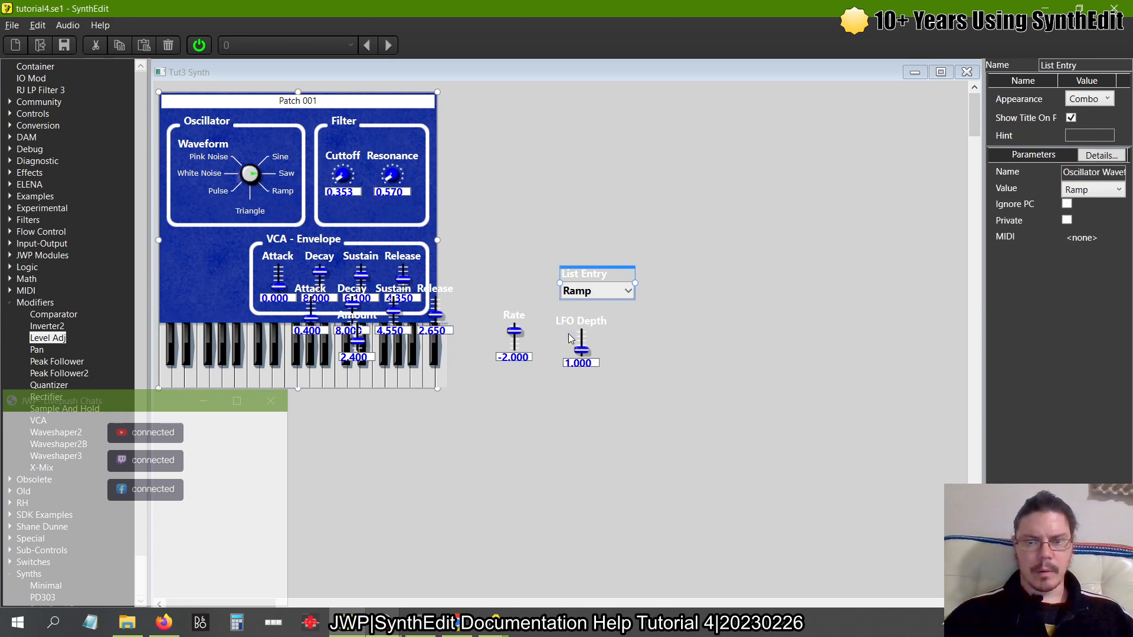
pyautogui.click(321, 385)
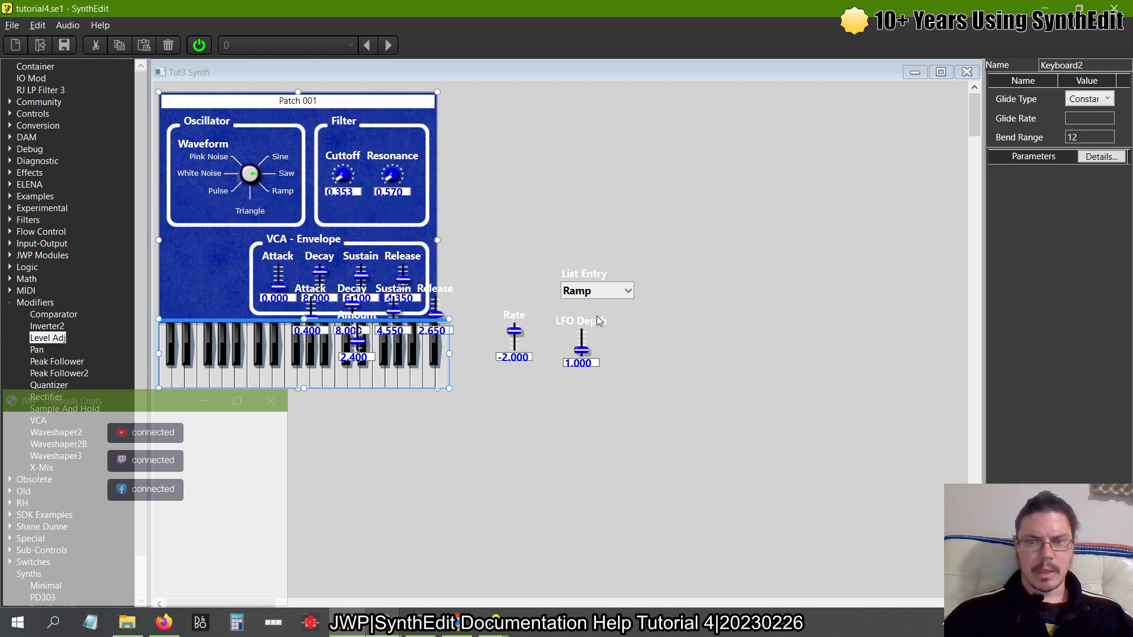
# Try the Saw and White Noise waveforms in the LFO's List Entry, playing test notes with each
pyautogui.click(596, 290)
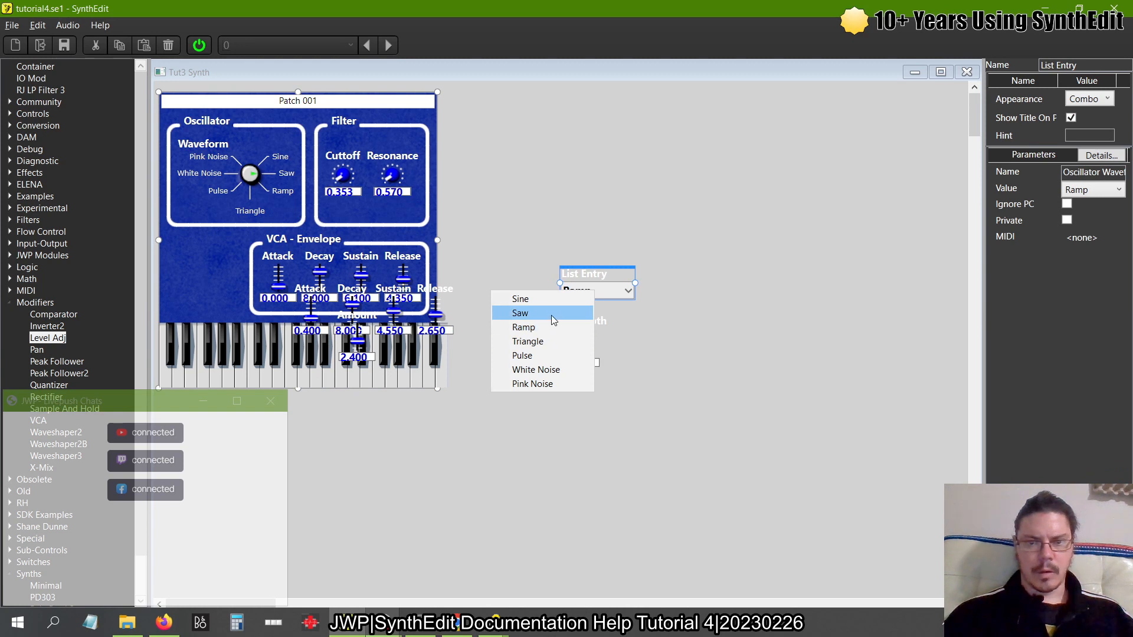
pyautogui.click(519, 312)
pyautogui.click(335, 380)
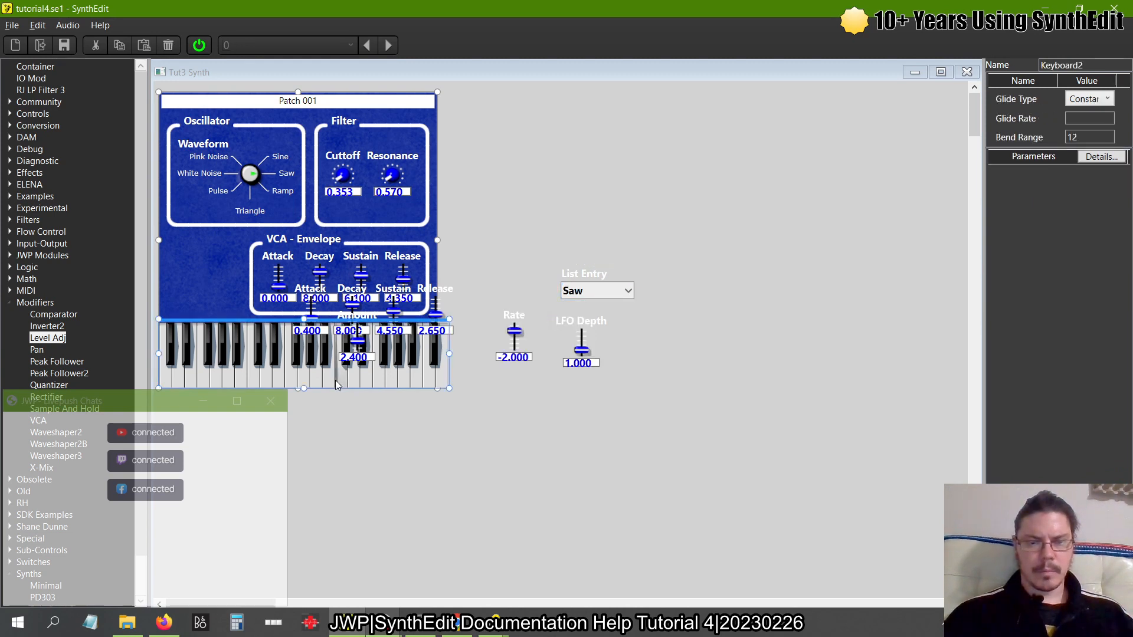
pyautogui.click(374, 387)
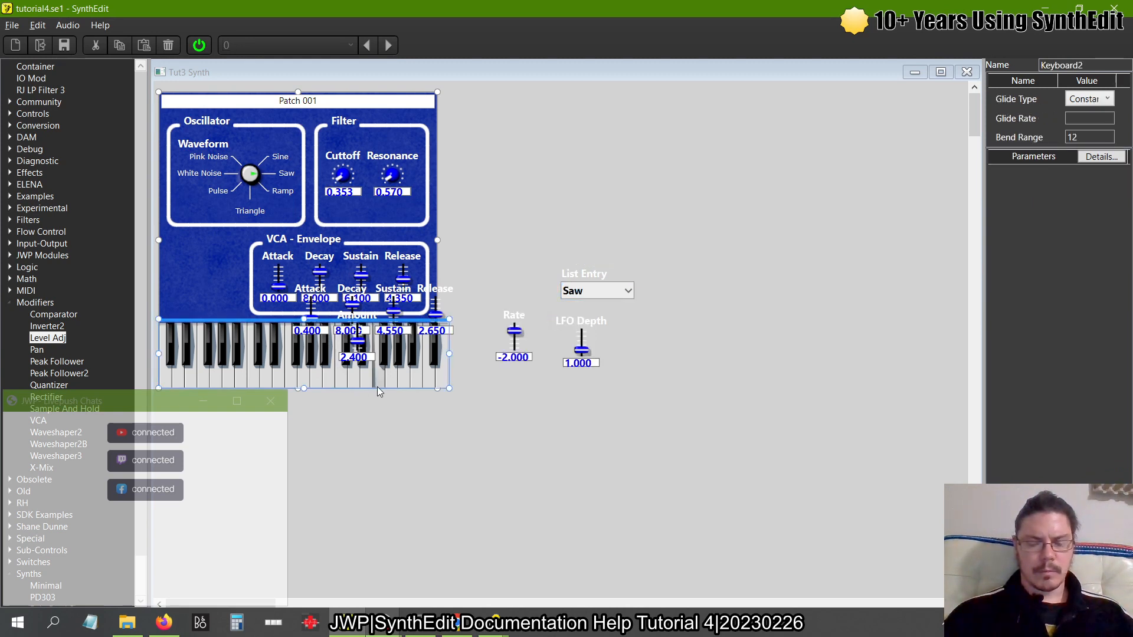
pyautogui.click(627, 291)
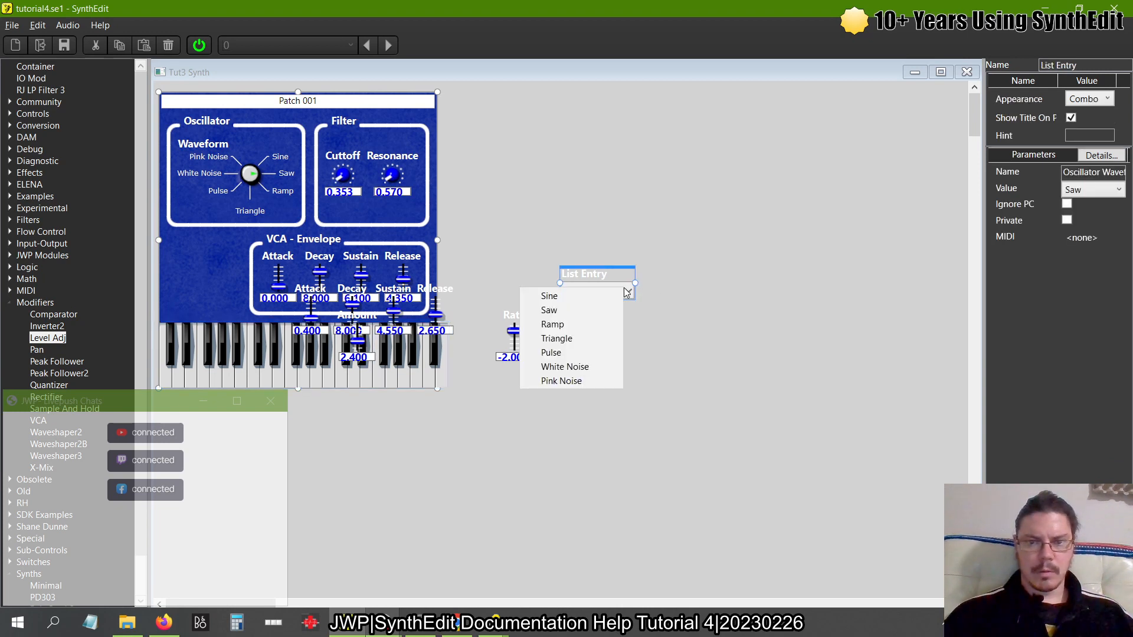
pyautogui.click(564, 367)
pyautogui.click(353, 384)
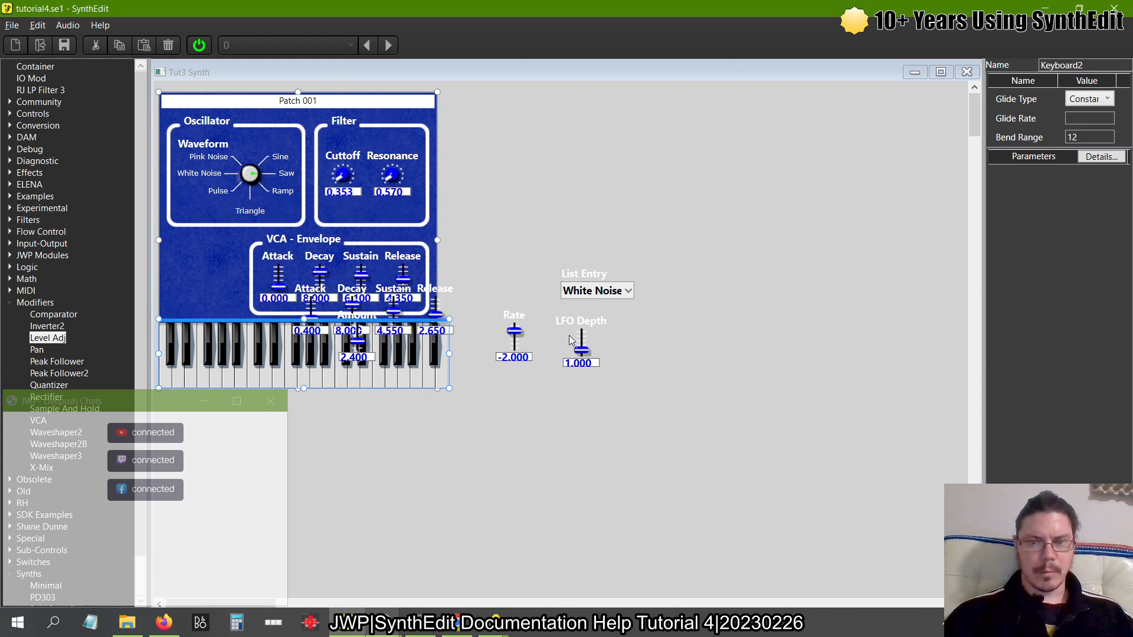
# Try the Pink Noise waveform in the LFO's List Entry with a test note, and return the waveform to Sine
pyautogui.click(603, 300)
pyautogui.click(561, 387)
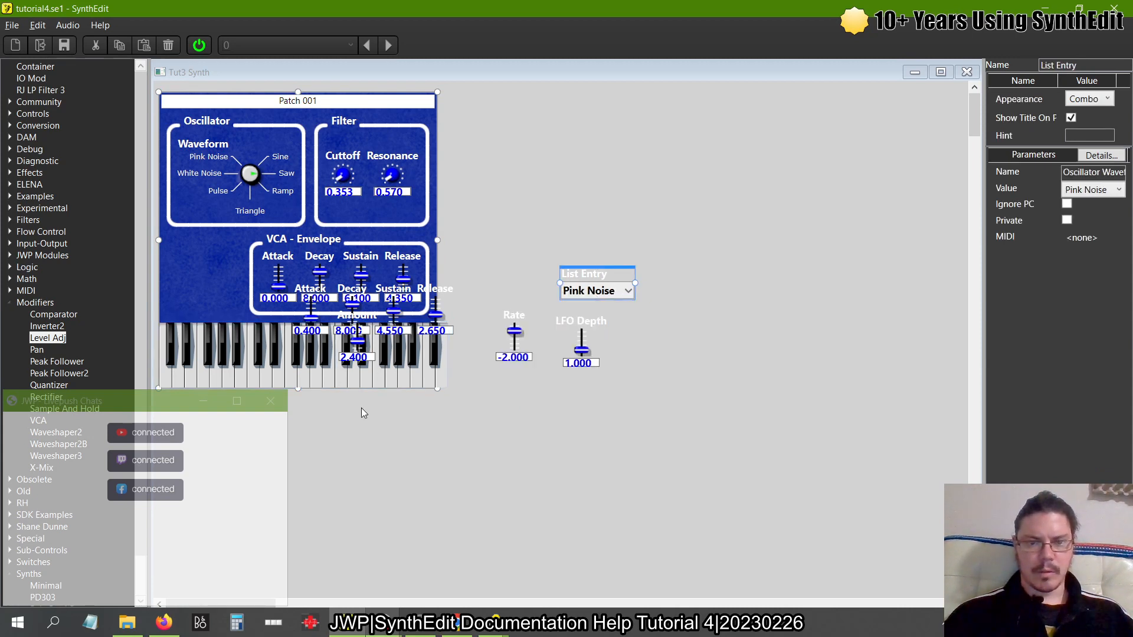
pyautogui.click(339, 385)
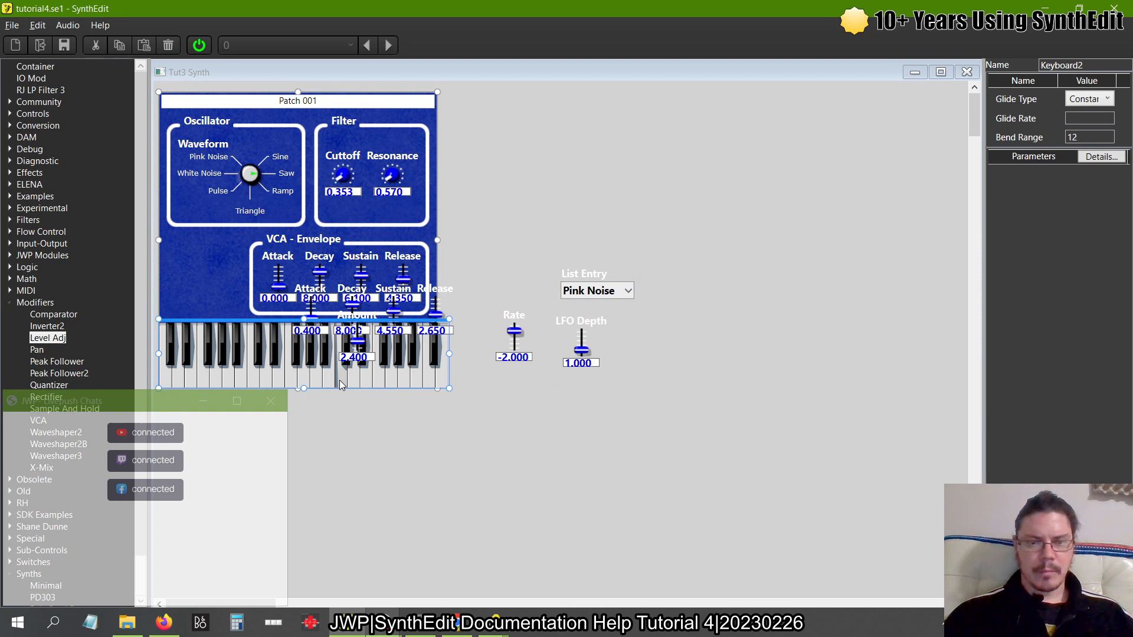
pyautogui.click(628, 291)
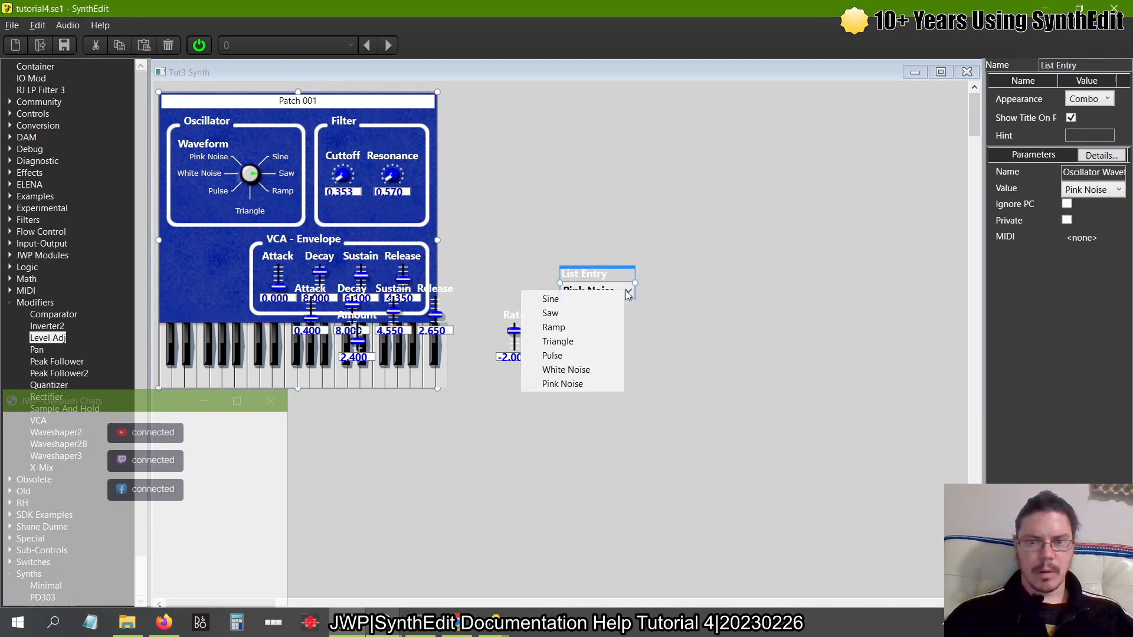
pyautogui.click(574, 299)
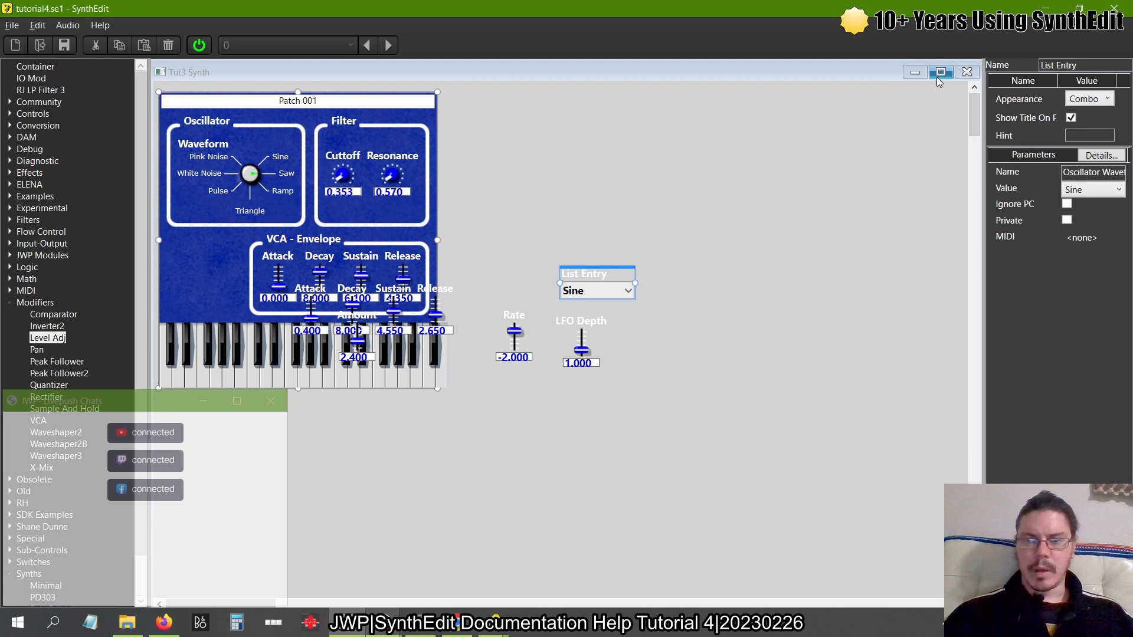
pyautogui.click(592, 285)
pyautogui.click(607, 292)
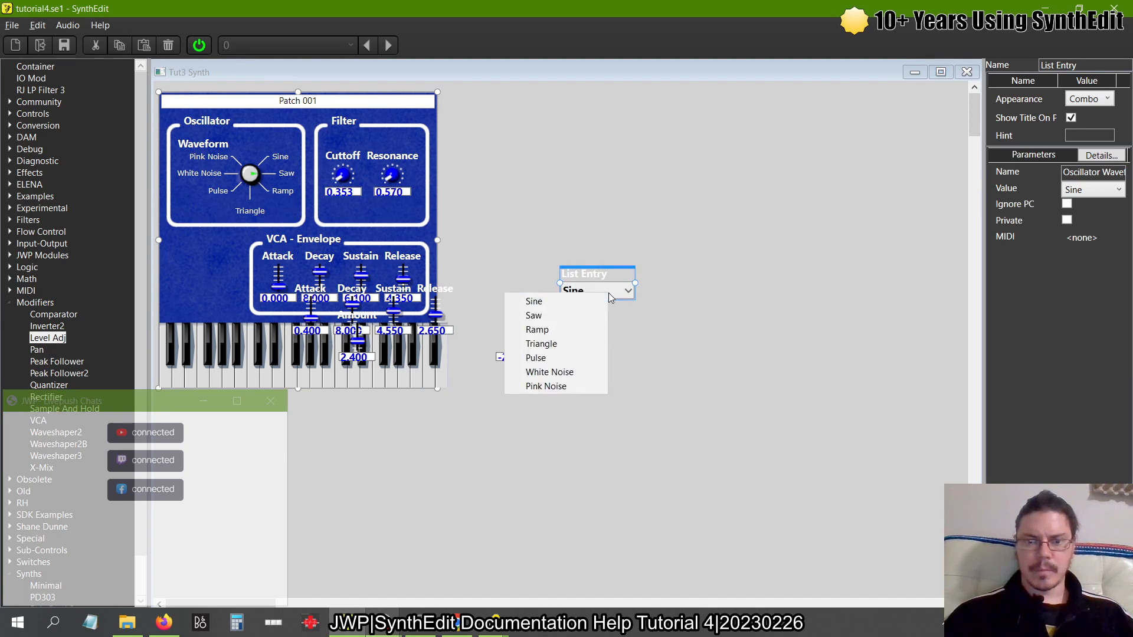
pyautogui.click(770, 295)
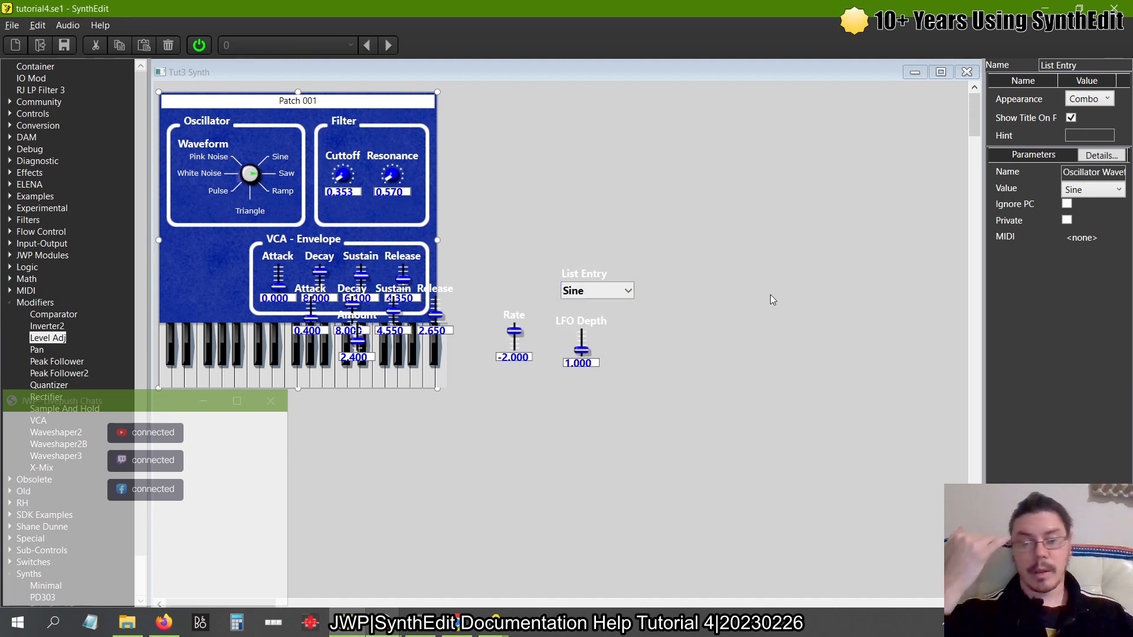
# Try the Pulse waveform in the LFO's List Entry, playing two different test notes
pyautogui.click(572, 295)
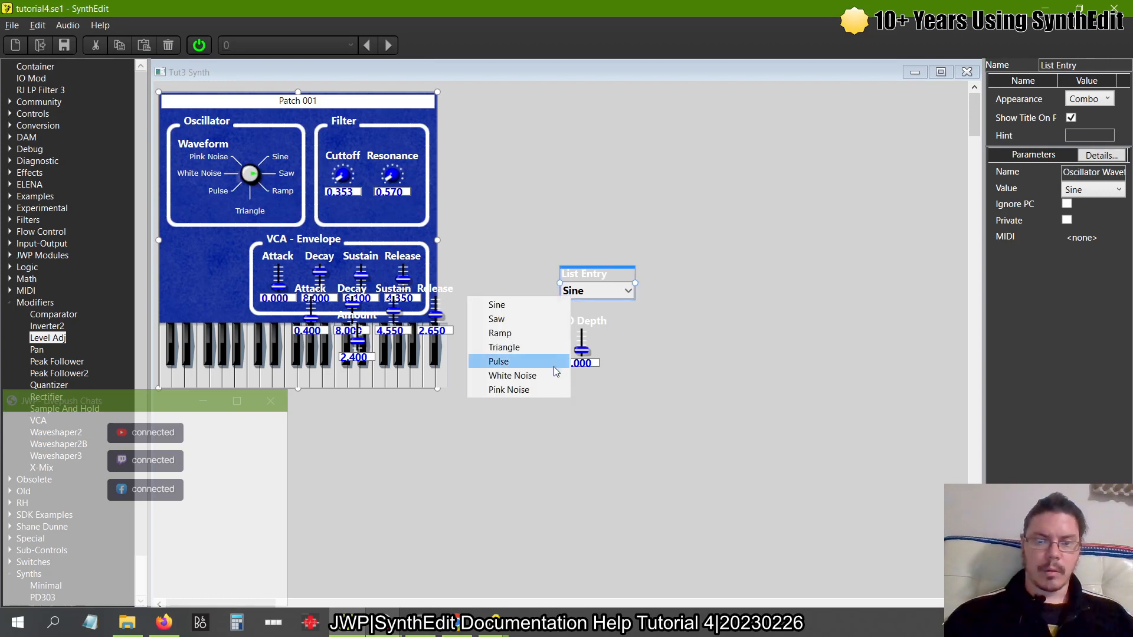
pyautogui.click(535, 362)
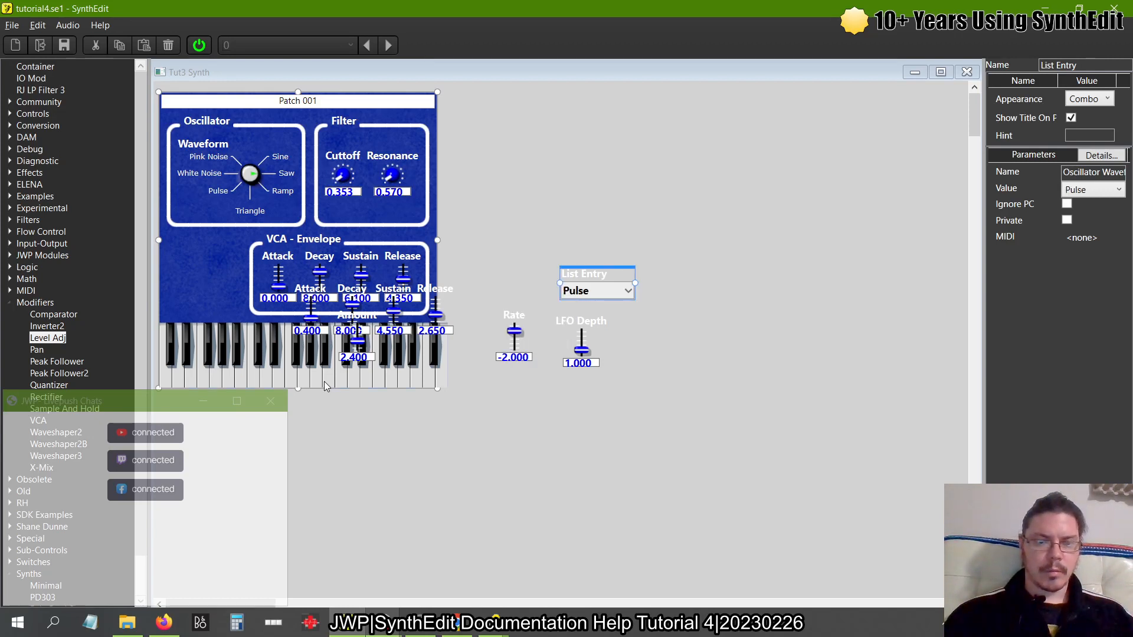
pyautogui.click(324, 381)
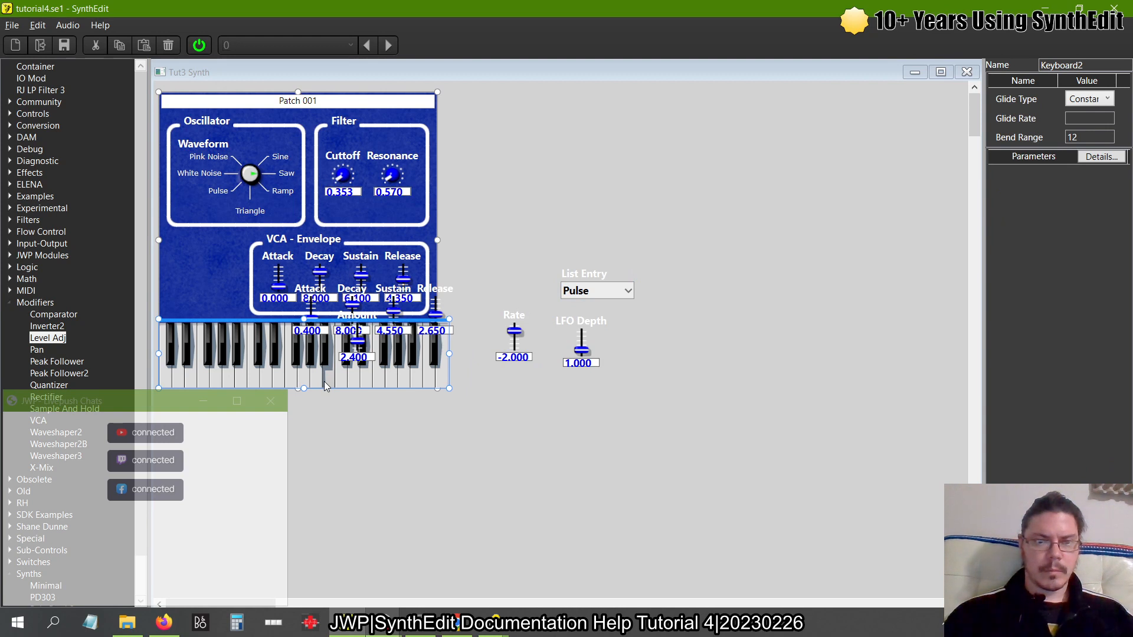
pyautogui.click(375, 380)
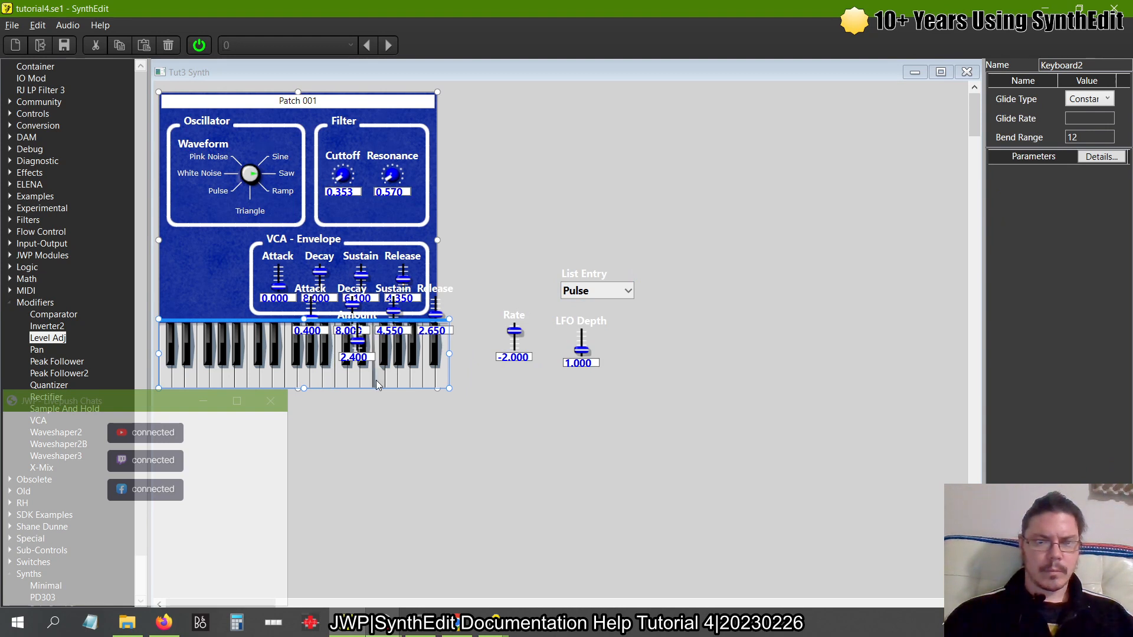
# Set the List Entry waveform to Sine, rename the control "Shape", and close the synth's panel window
pyautogui.click(603, 292)
pyautogui.click(584, 300)
pyautogui.click(1062, 65)
pyautogui.write('Shape')
pyautogui.press('Return')
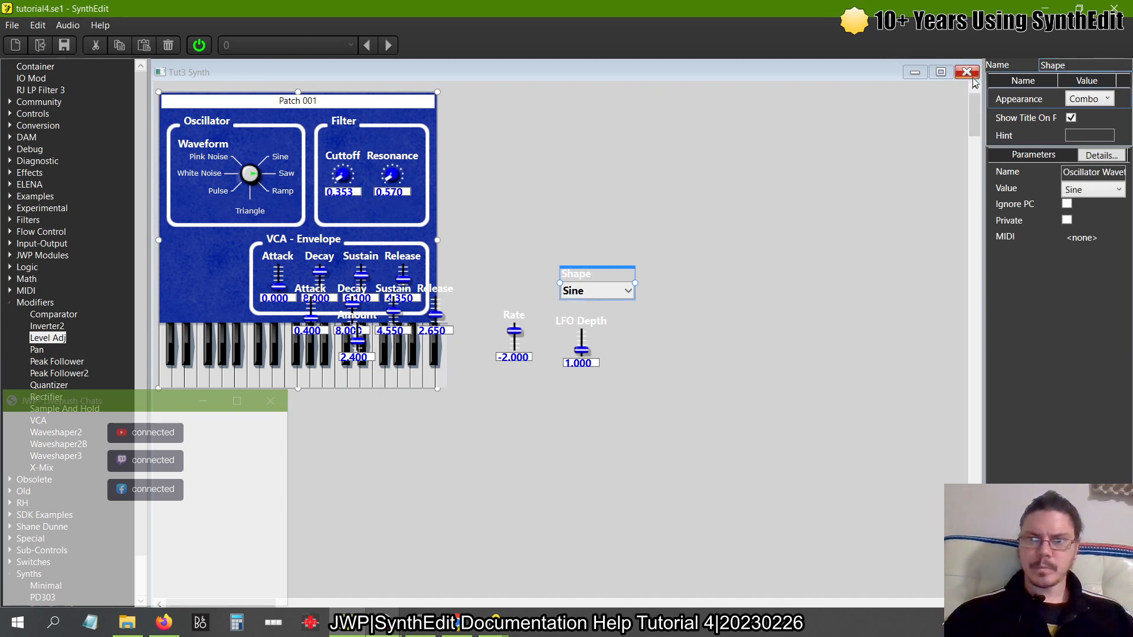
pyautogui.click(966, 72)
# Switch to the SynthEdit Tutorials and review the instructions on the "Controlling the LFO level" page
pyautogui.hotkey('alt', 'Tab')
pyautogui.hotkey('alt', 'Tab')
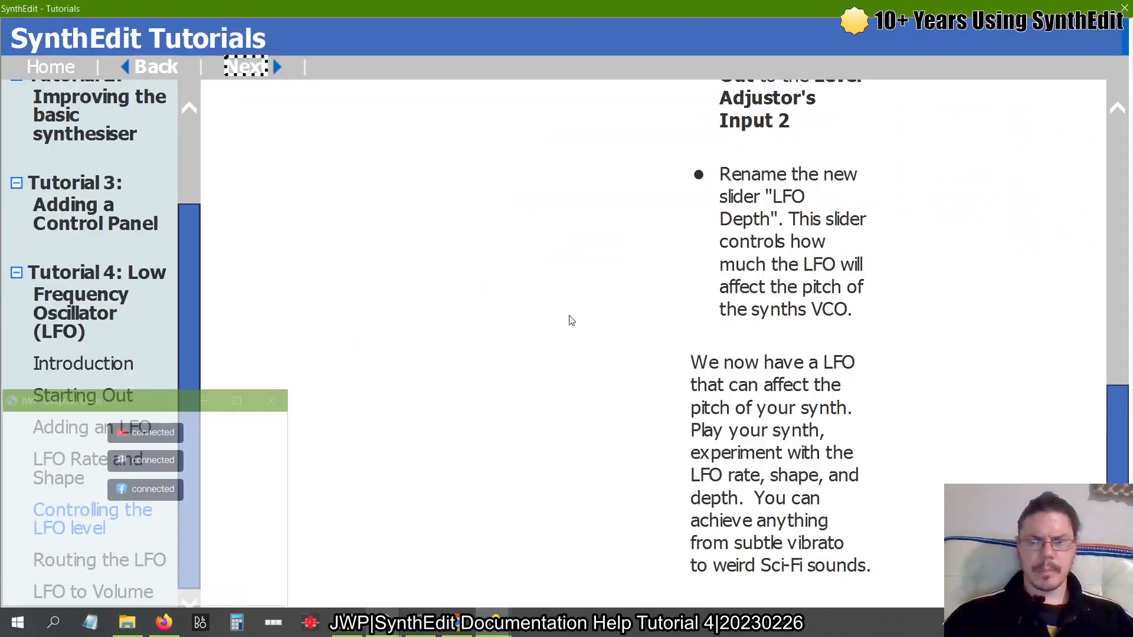
pyautogui.scroll(10, 715, 336)
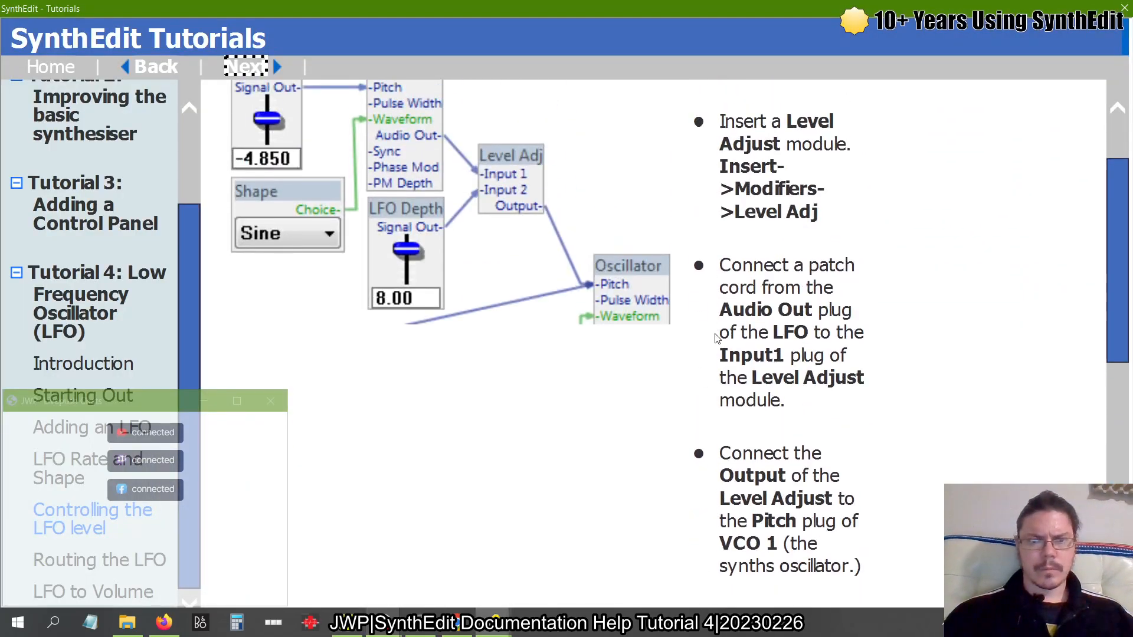
pyautogui.scroll(2, 716, 337)
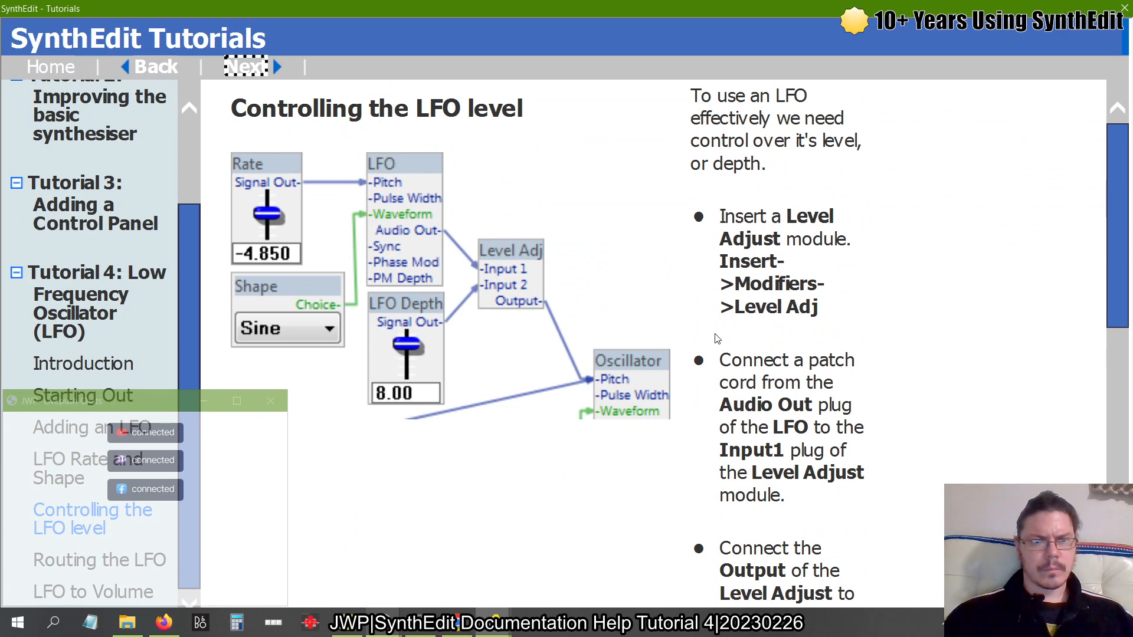
pyautogui.scroll(-15, 715, 337)
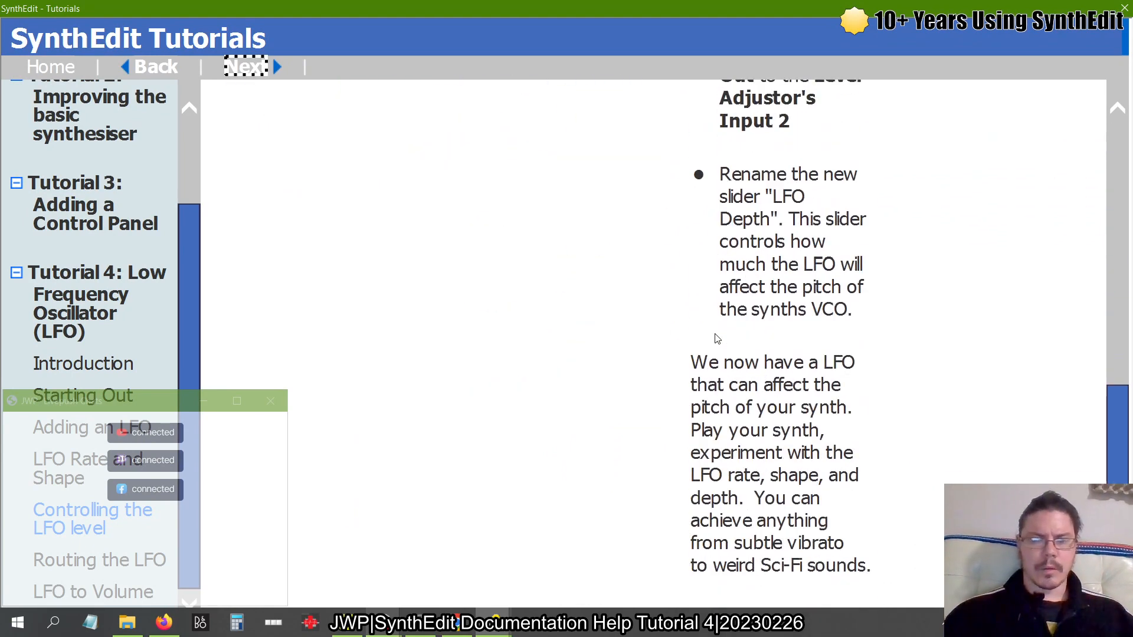
# Open the "Routing the LFO" tutorial page and read its instructions for adding and connecting a Switch module
pyautogui.click(268, 64)
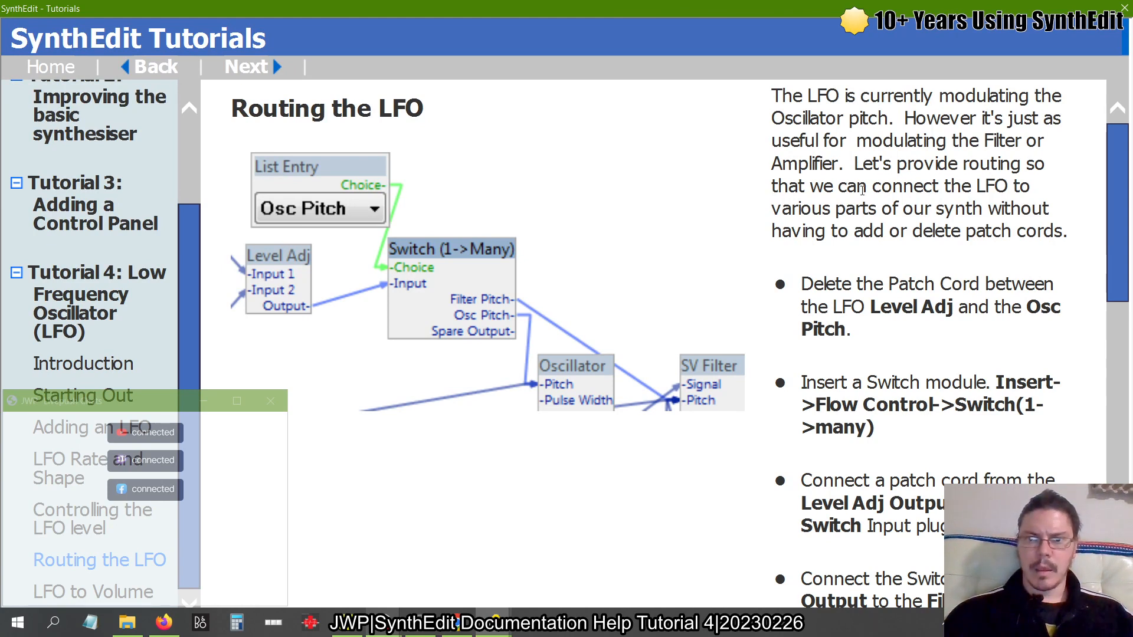
pyautogui.scroll(-3, 862, 189)
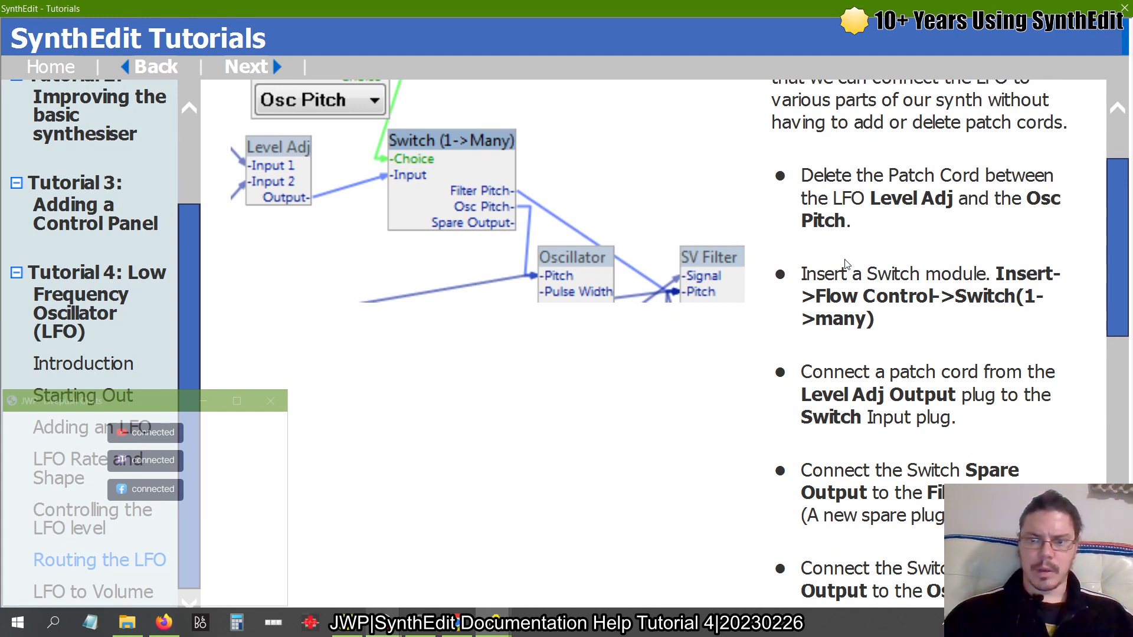
pyautogui.scroll(-2, 845, 260)
pyautogui.scroll(-3, 845, 260)
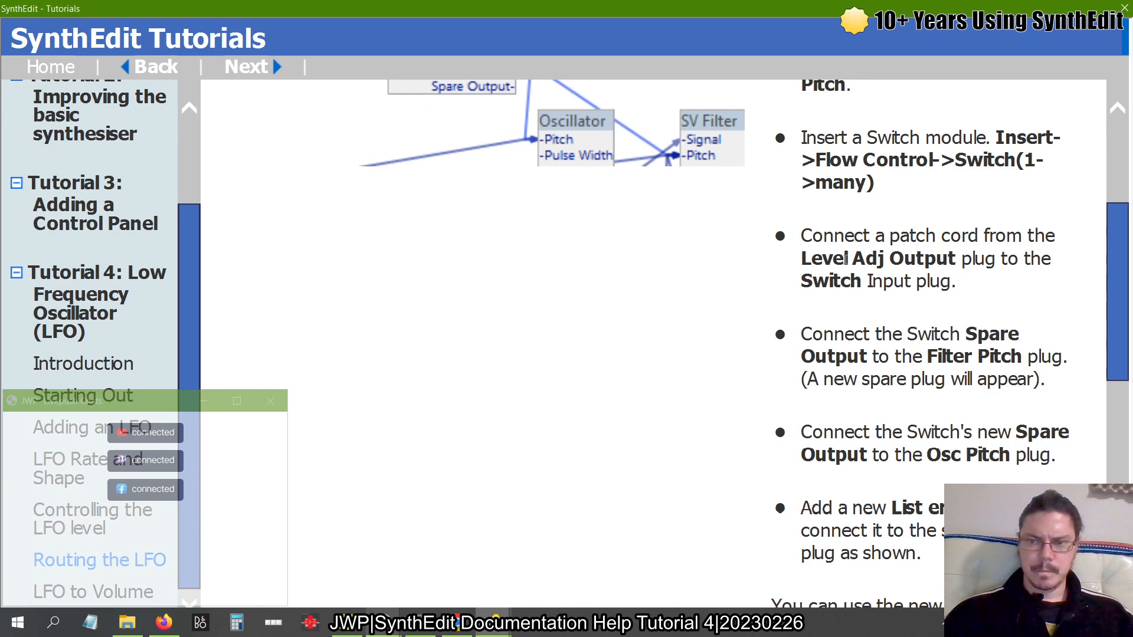
pyautogui.scroll(-2, 845, 260)
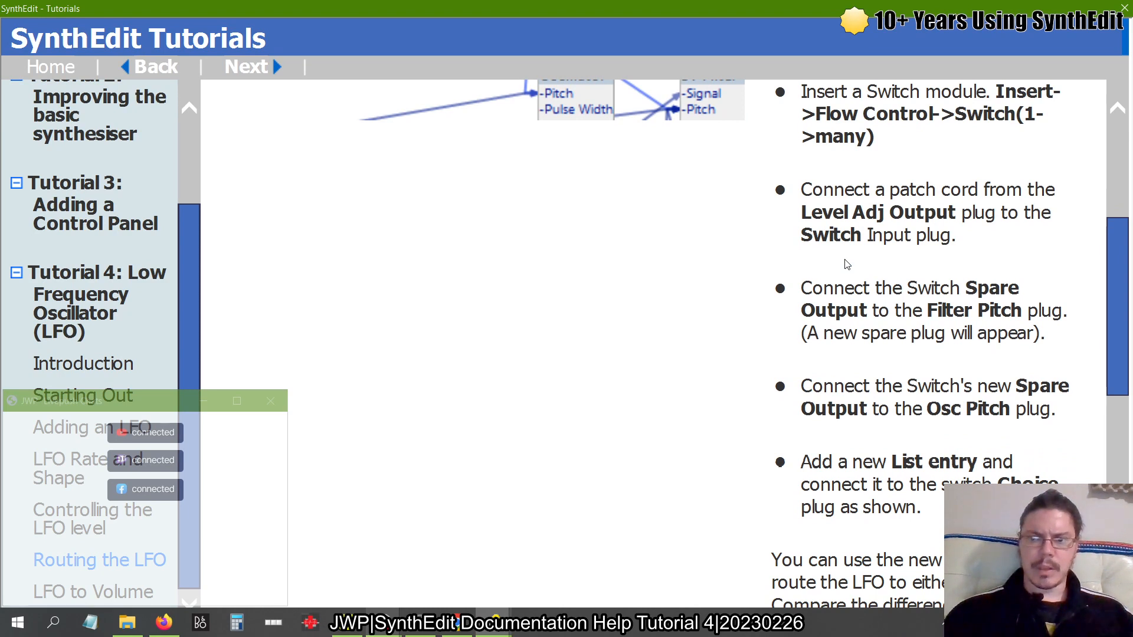
# Read the rest of the "Routing the LFO" instructions on connecting the Switch outputs, adding a List Entry and relabelling the plugs
pyautogui.scroll(-4, 847, 263)
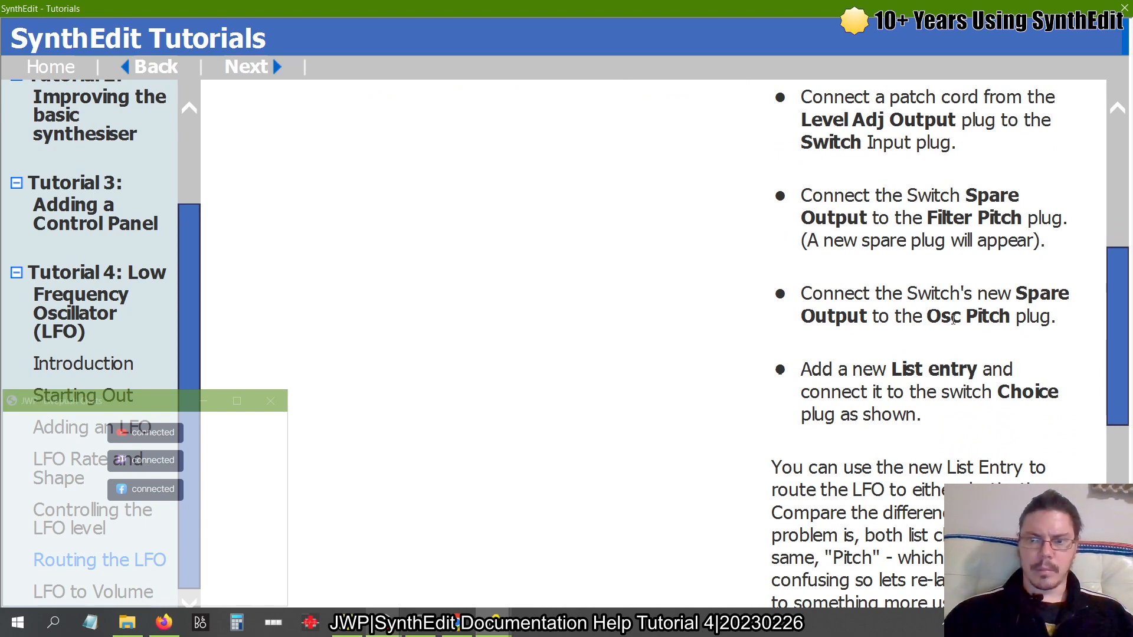
pyautogui.scroll(-4, 829, 353)
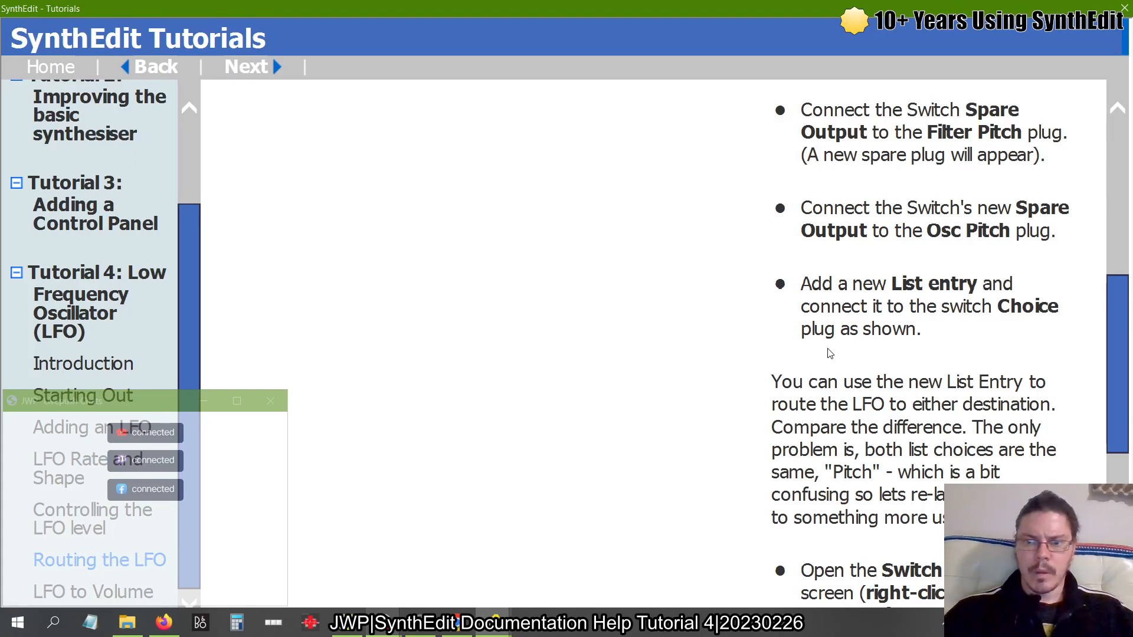
pyautogui.scroll(-1, 828, 348)
pyautogui.scroll(-3, 828, 348)
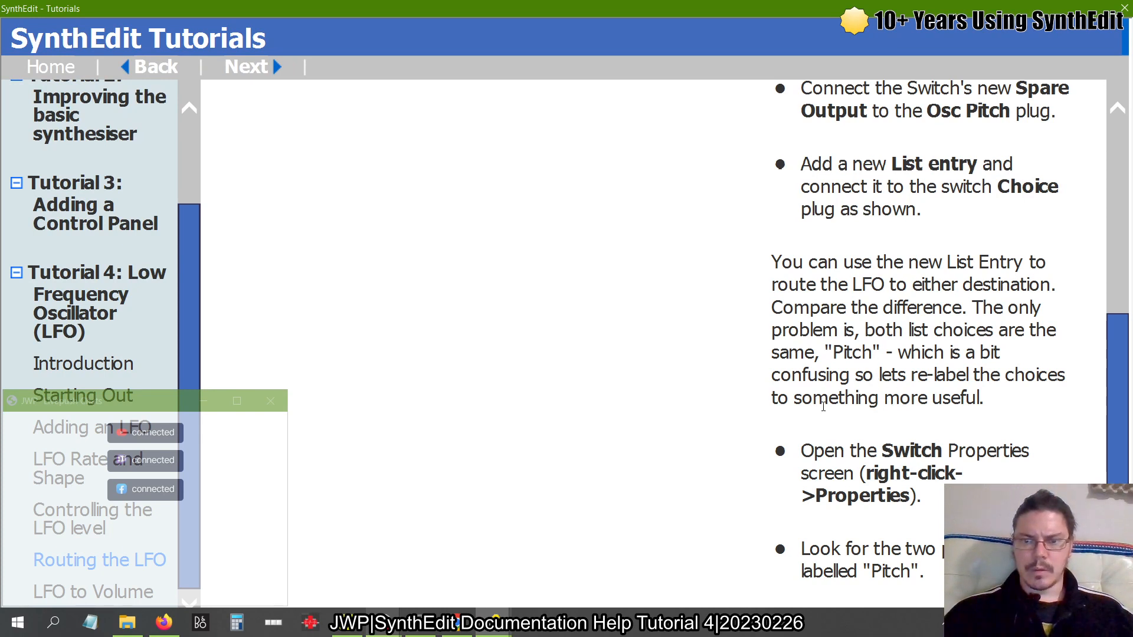
pyautogui.scroll(-3, 823, 405)
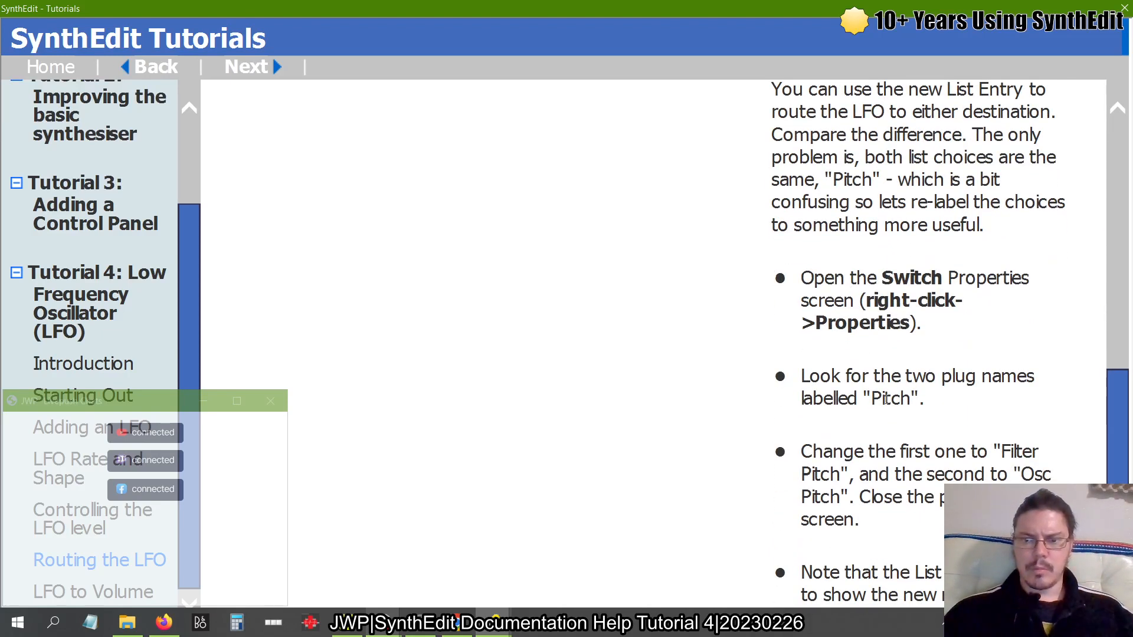
pyautogui.scroll(-1, 885, 401)
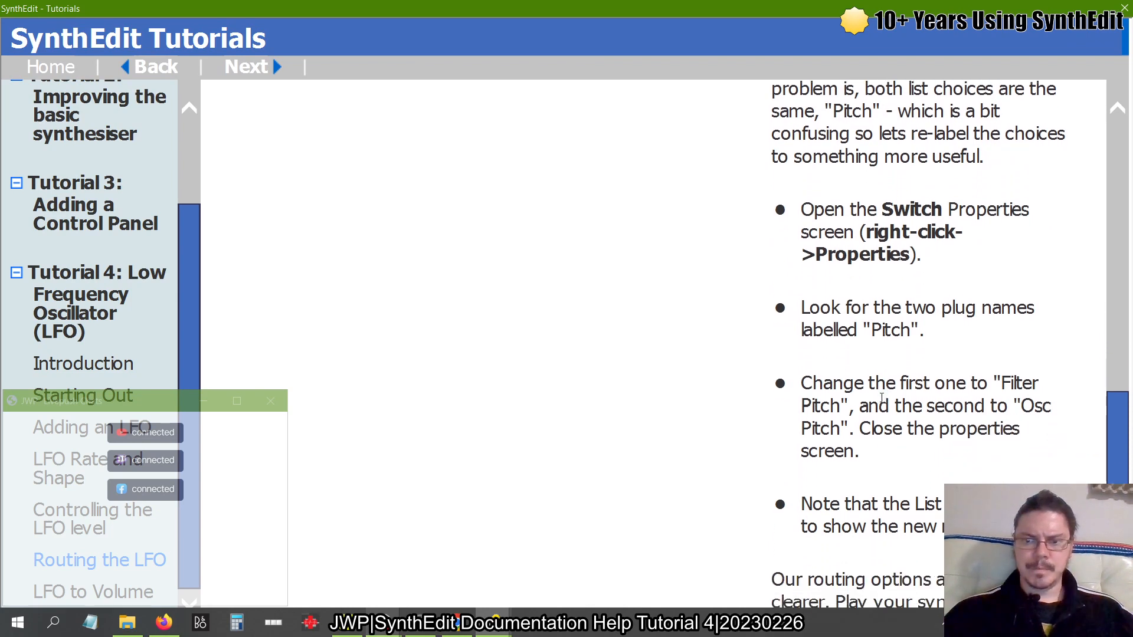
pyautogui.scroll(-1, 900, 382)
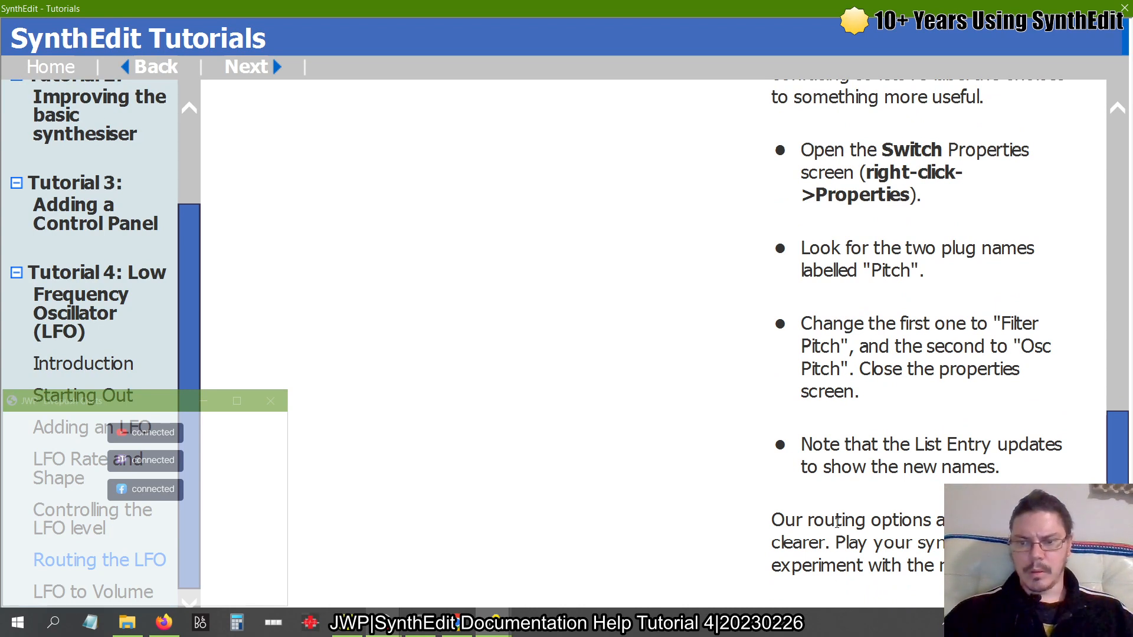
pyautogui.scroll(2, 837, 522)
pyautogui.scroll(-2, 837, 522)
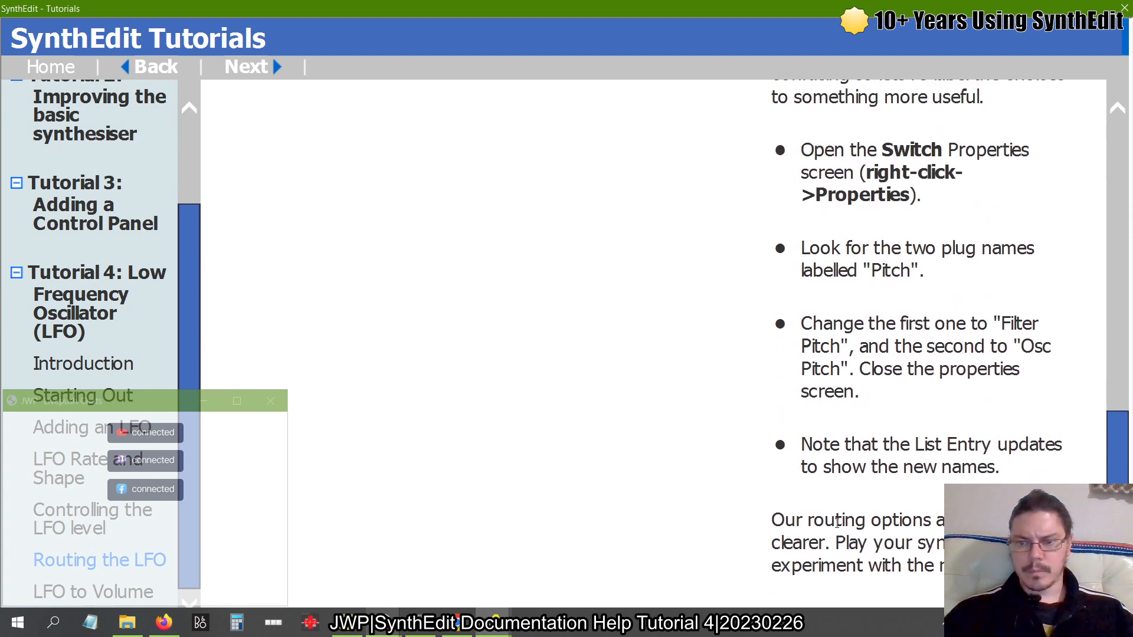
# Switch to the SynthEdit project and delete the patch cord between the LFO's Level Adj and the main Oscillator
pyautogui.hotkey('alt', 'Tab')
pyautogui.hotkey('alt', 'Tab')
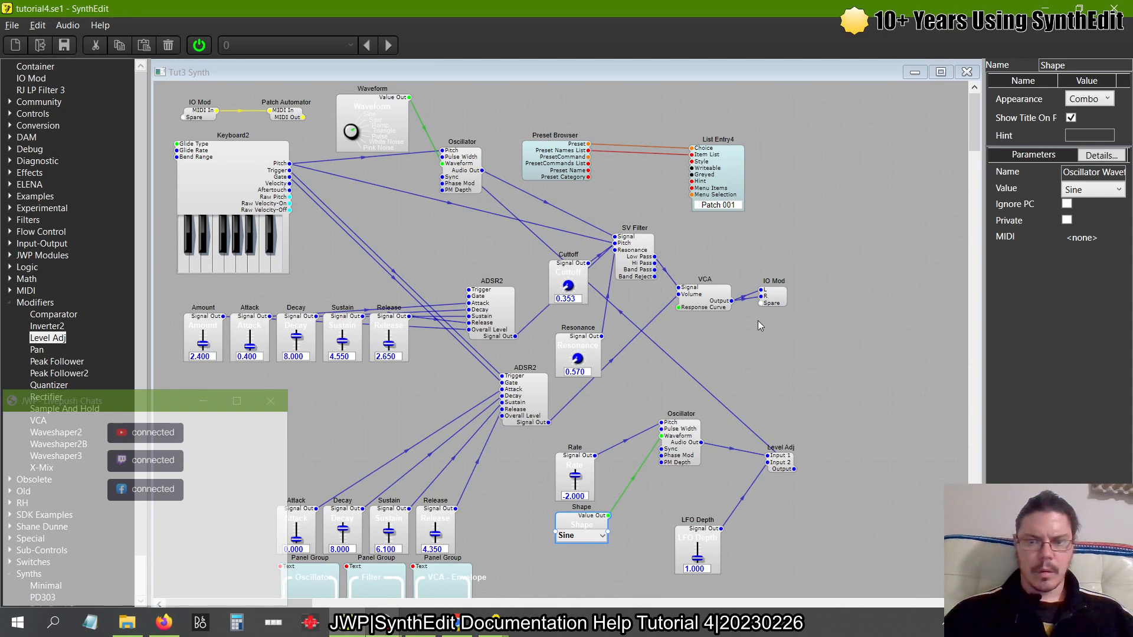
pyautogui.click(663, 354)
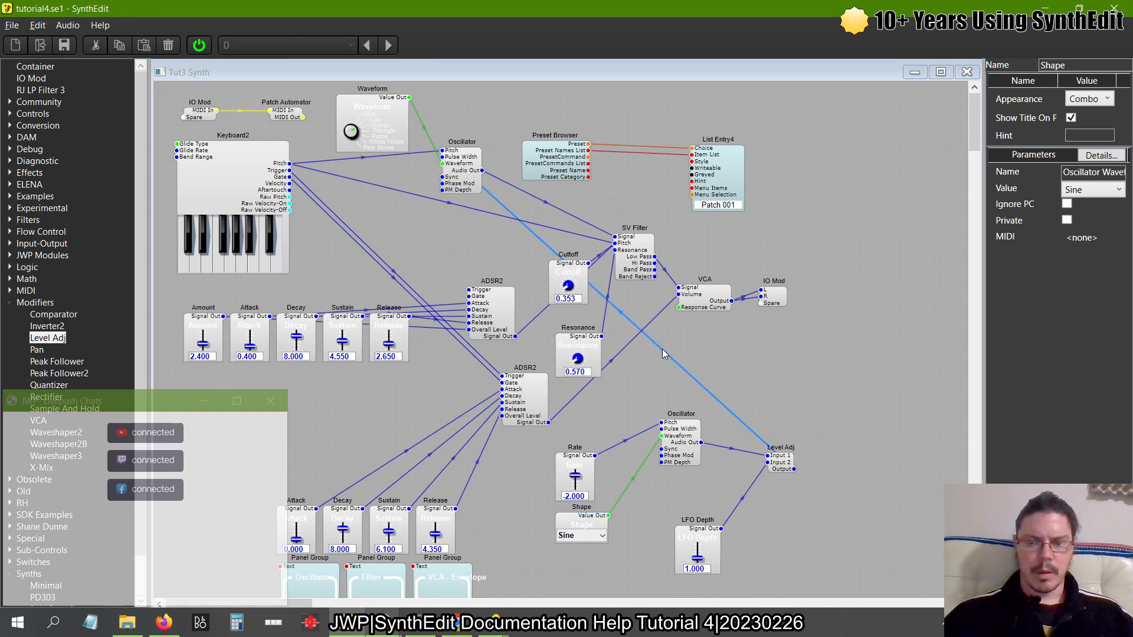
pyautogui.click(666, 358)
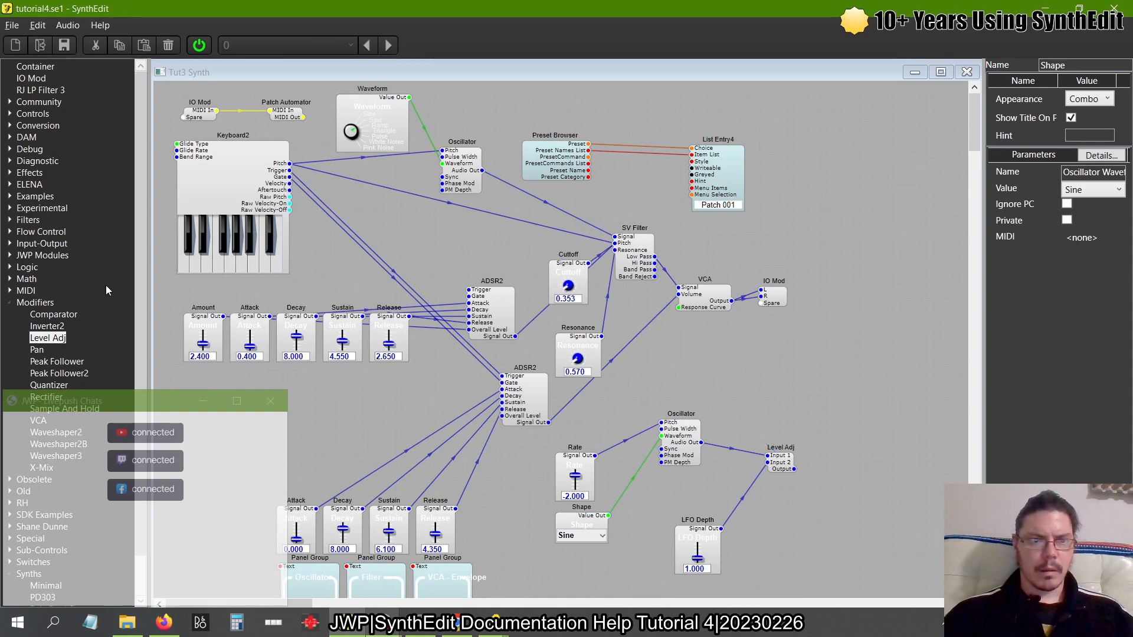
# Insert a Switch (1->Many) module from Flow Control and place it just above the Level Adj module
pyautogui.click(9, 303)
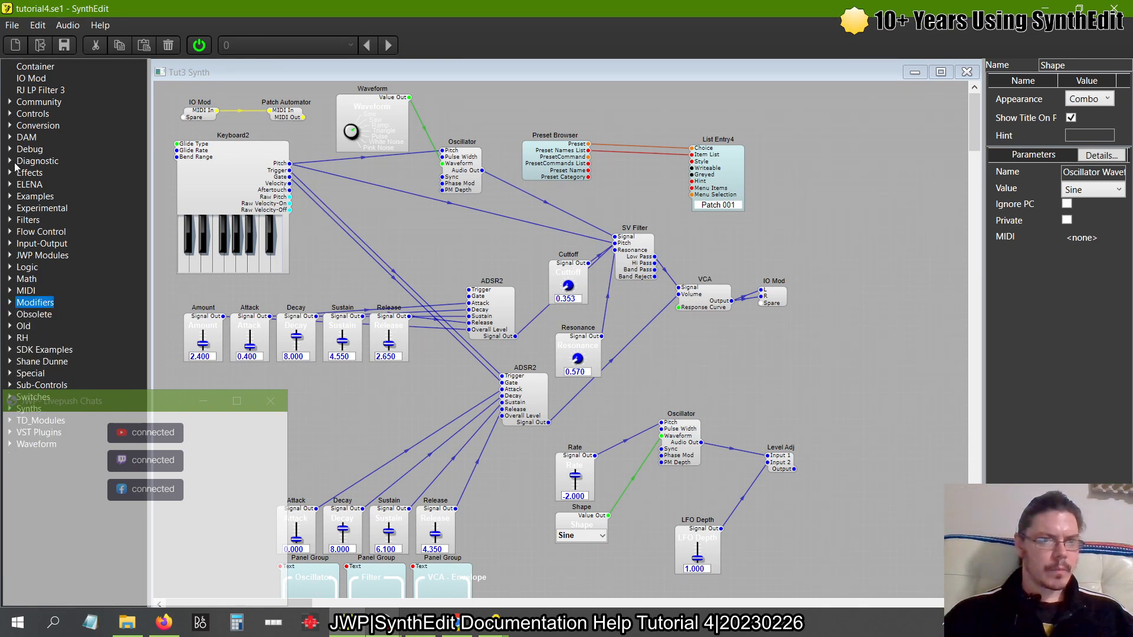
pyautogui.click(11, 234)
pyautogui.moveTo(74, 267); pyautogui.dragTo(807, 405)
pyautogui.moveTo(827, 442); pyautogui.dragTo(824, 410)
# Switch to the SynthEdit Tutorials and examine the wiring diagram at the start of "Routing the LFO"
pyautogui.hotkey('alt', 'Tab')
pyautogui.hotkey('alt', 'Tab')
pyautogui.hotkey('alt', 'shift', 'Tab')
pyautogui.scroll(10, 582, 526)
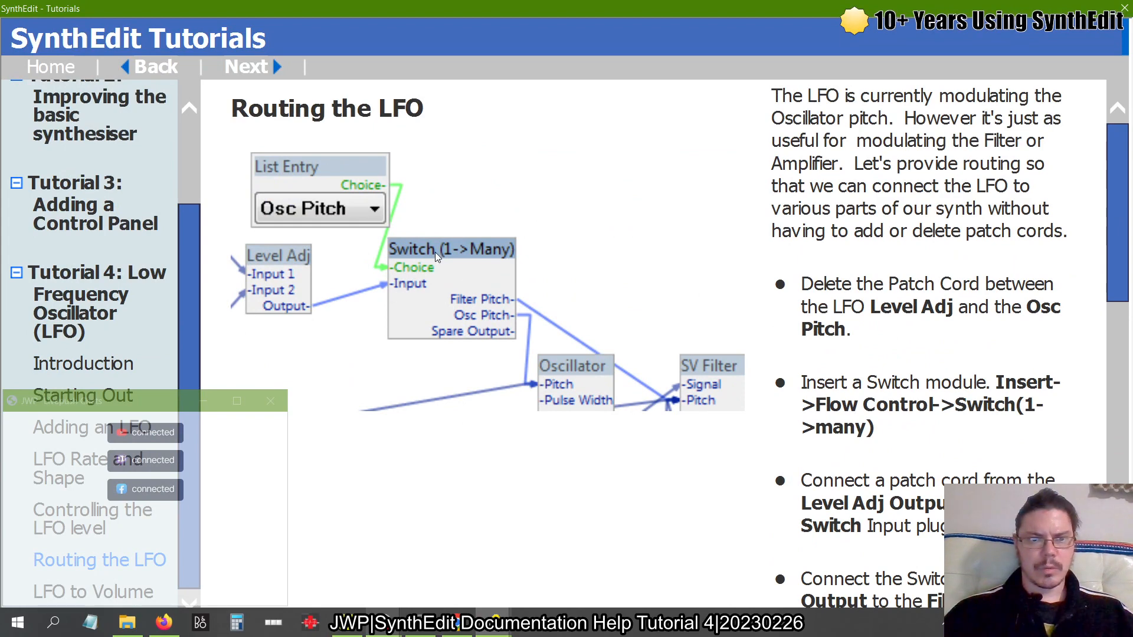
# Switch back to the SynthEdit project and open a gap after Keyboard2 by shifting all modules away from it and the MIDI modules
pyautogui.hotkey('alt', 'Tab')
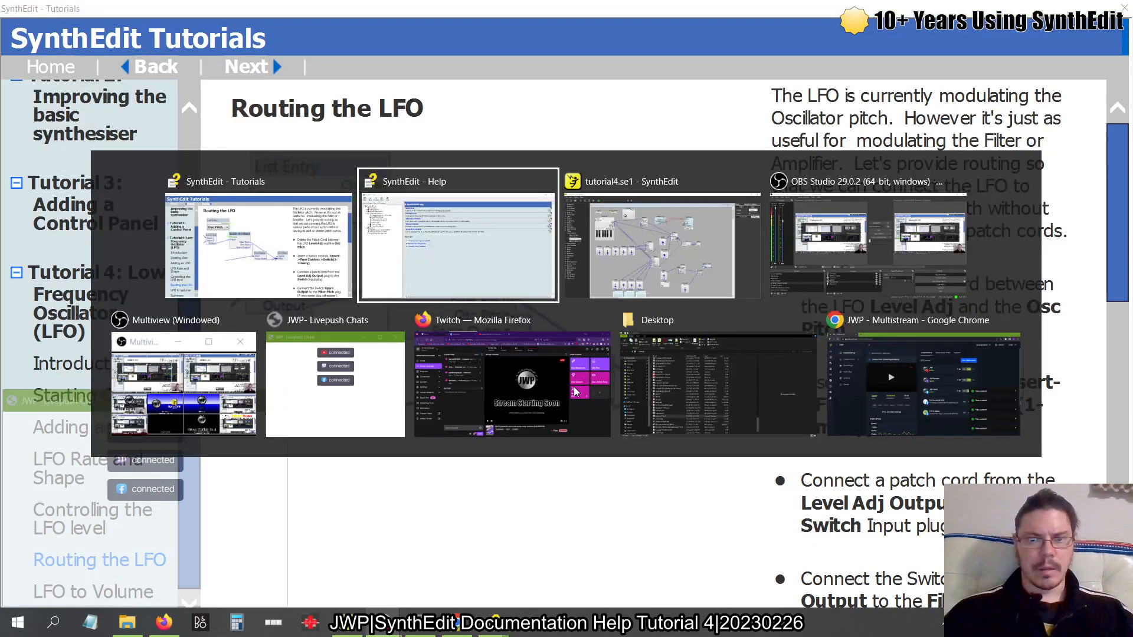
pyautogui.hotkey('alt', 'Tab')
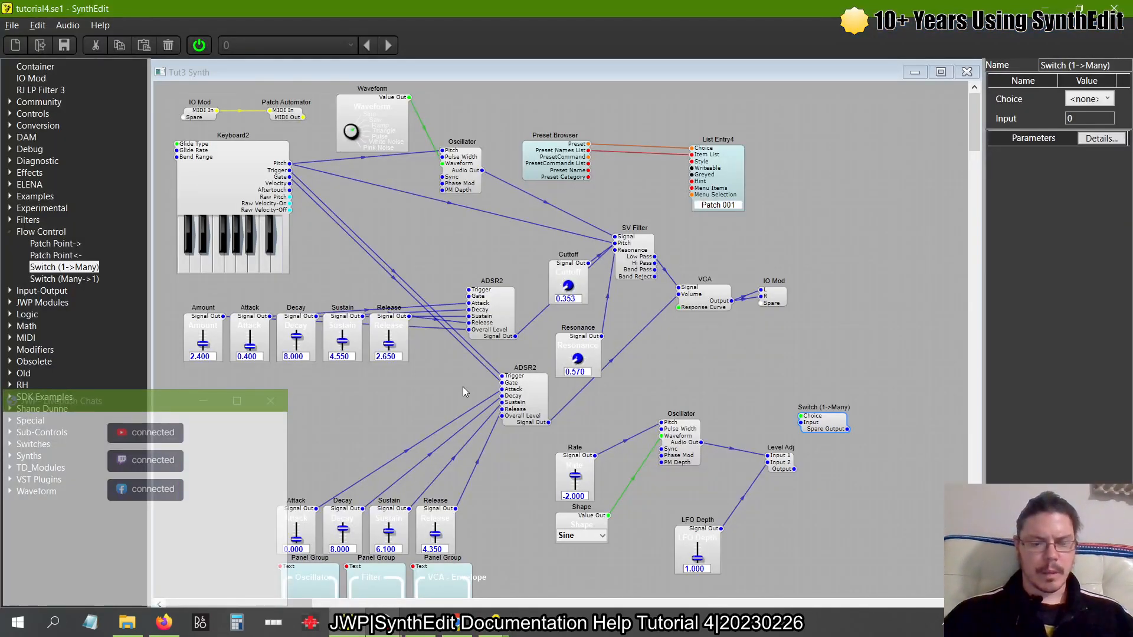
pyautogui.hotkey('ctrl', 'a')
pyautogui.moveTo(495, 320); pyautogui.dragTo(635, 401)
pyautogui.click(517, 248)
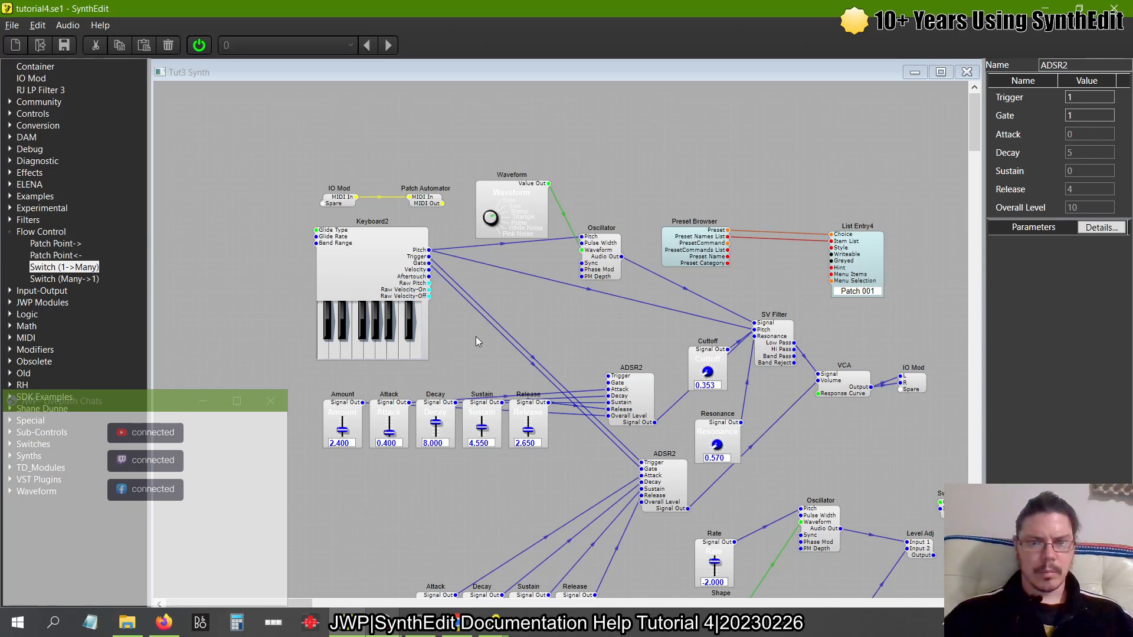
pyautogui.moveTo(477, 373); pyautogui.dragTo(263, 96)
pyautogui.moveTo(332, 203); pyautogui.dragTo(199, 116)
# Move the LFO modules and the Switch into the gap before the main Oscillator, with LFO Depth directly below the LFO's oscillator
pyautogui.hscroll(3, 360, 243)
pyautogui.scroll(-5, 360, 243)
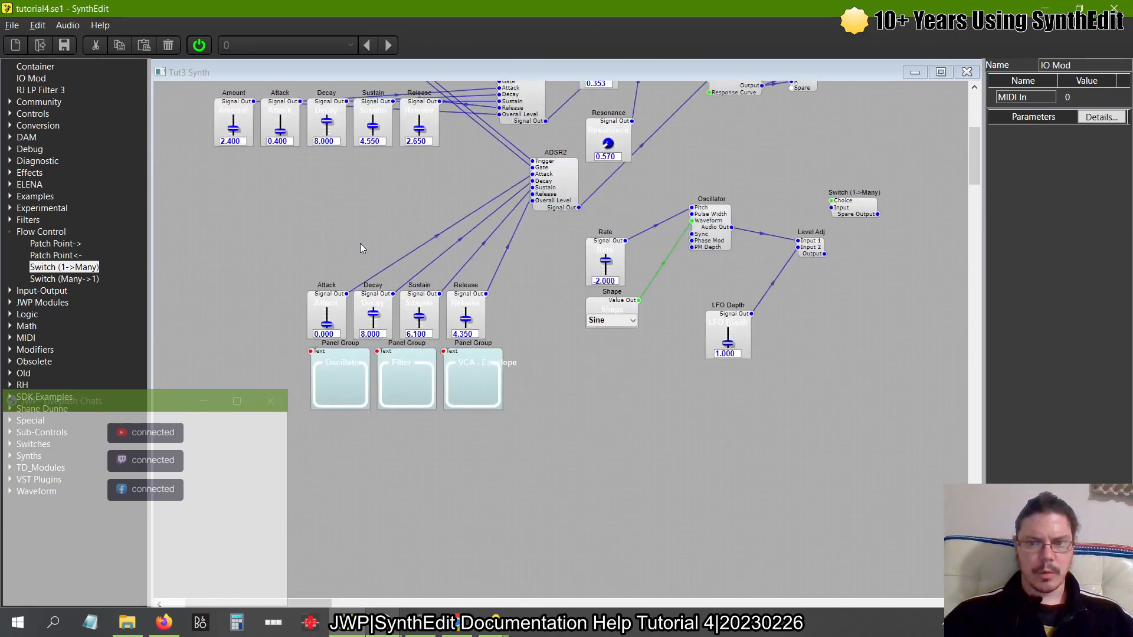
pyautogui.scroll(2, 359, 243)
pyautogui.moveTo(930, 530); pyautogui.dragTo(583, 292)
pyautogui.moveTo(617, 372); pyautogui.dragTo(218, 314)
pyautogui.click(400, 328)
pyautogui.moveTo(321, 368); pyautogui.dragTo(307, 321)
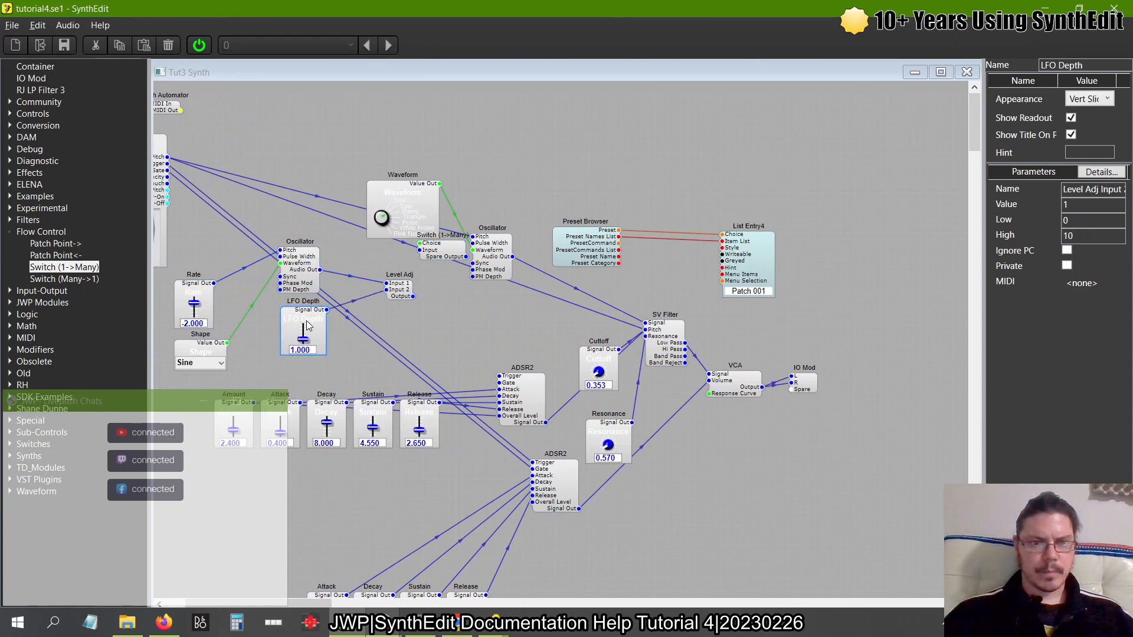
# Line up Rate, Shape, Level Adj and the Switch around the LFO's oscillator, and connect the Level Adj Output to the Switch Input
pyautogui.click(392, 294)
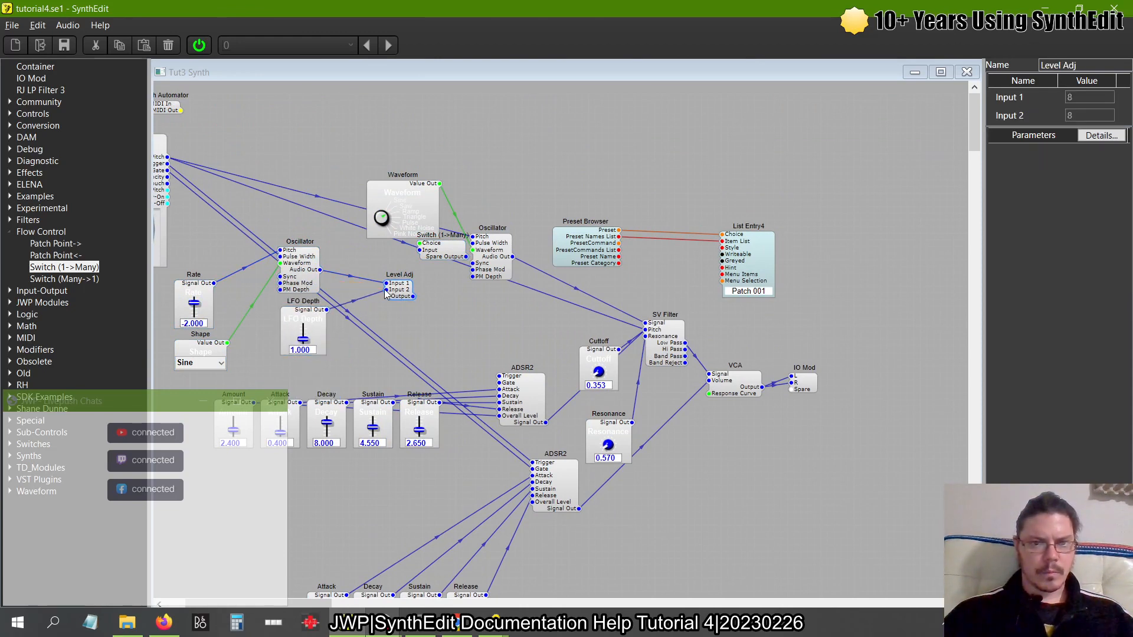
pyautogui.moveTo(401, 298); pyautogui.dragTo(354, 291)
pyautogui.moveTo(253, 376)
pyautogui.mouseDown()
pyautogui.moveTo(160, 302)
pyautogui.moveTo(152, 271)
pyautogui.moveTo(241, 253)
pyautogui.mouseUp()
pyautogui.moveTo(530, 250)
pyautogui.mouseDown()
pyautogui.moveTo(554, 256)
pyautogui.moveTo(519, 319)
pyautogui.moveTo(527, 298)
pyautogui.mouseUp()
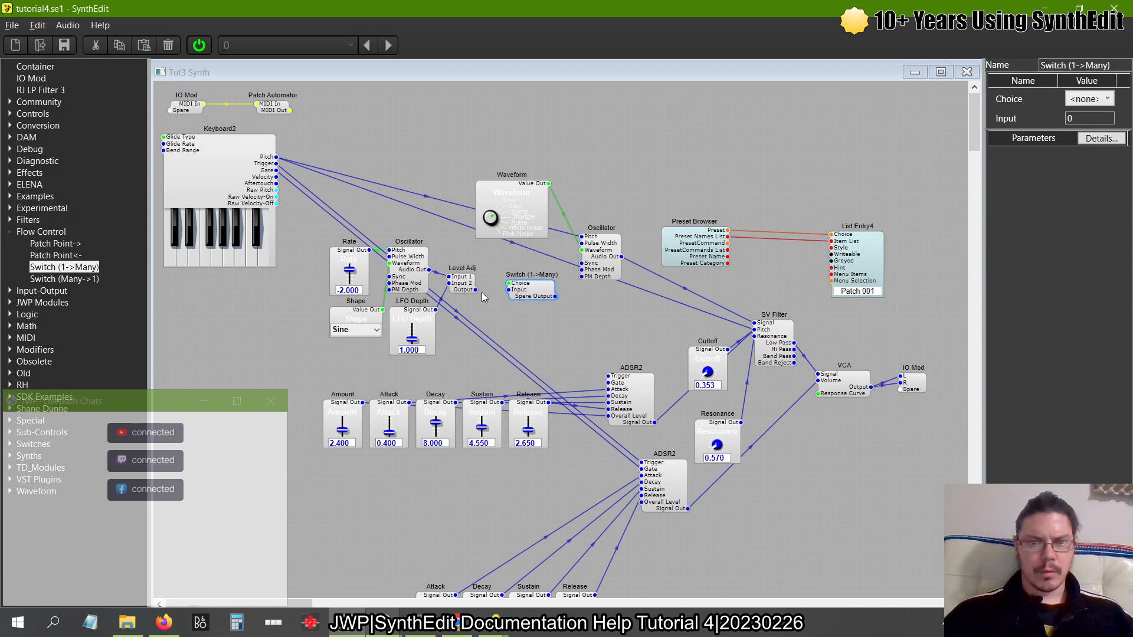
pyautogui.moveTo(475, 290); pyautogui.dragTo(498, 295)
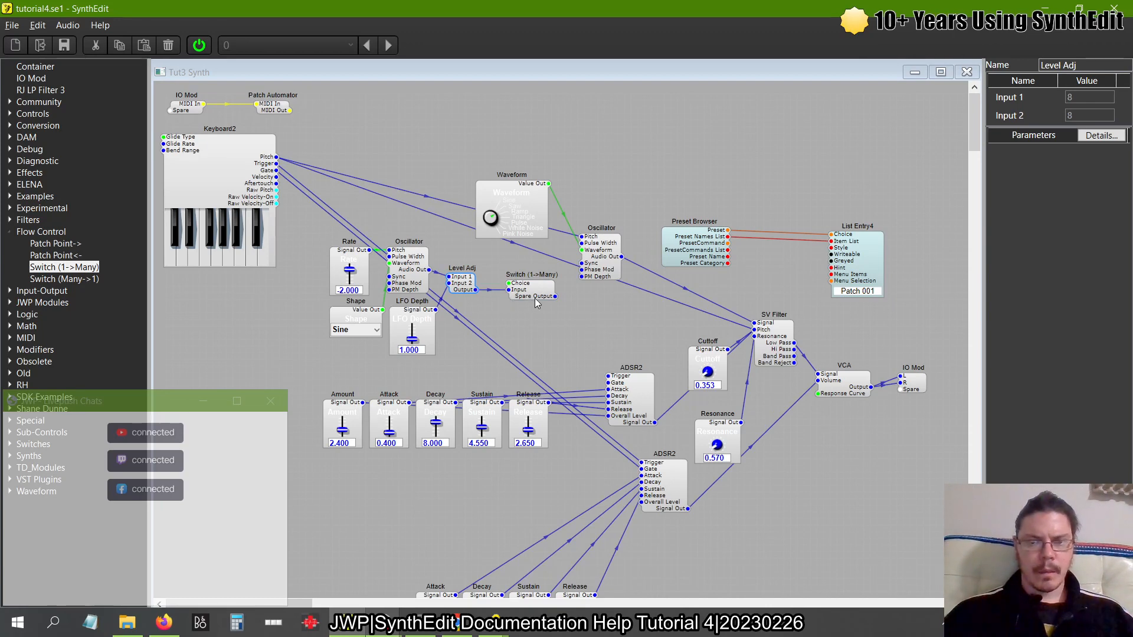
# Switch to the SynthEdit Tutorials and review the remaining steps for wiring and relabelling the Switch
pyautogui.hotkey('alt', 'Tab')
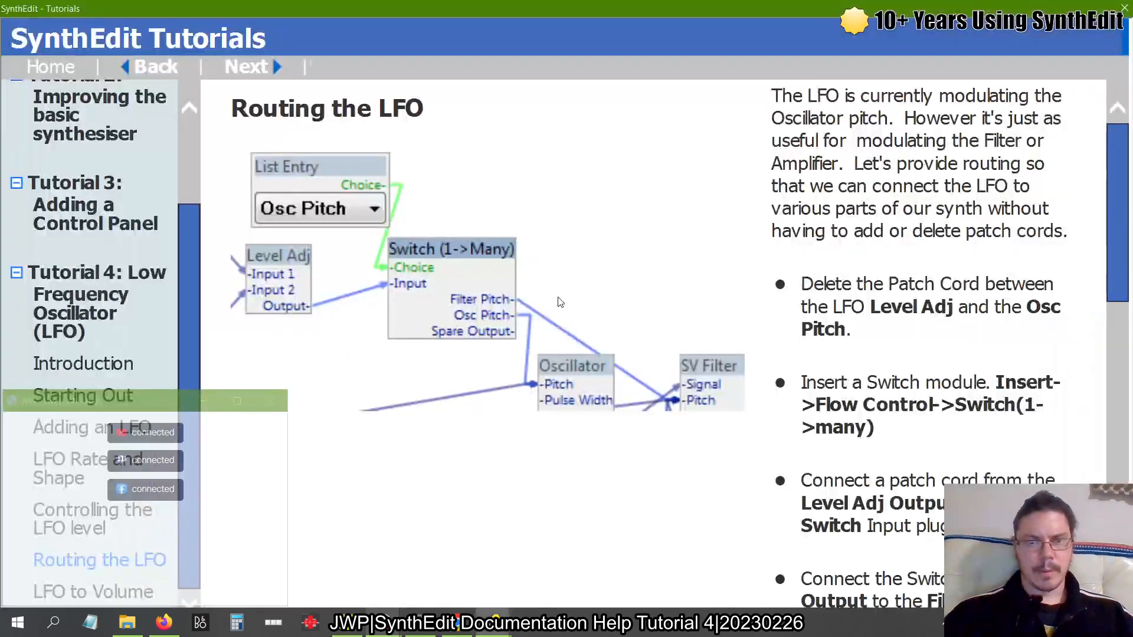
pyautogui.scroll(-6, 560, 302)
pyautogui.scroll(-5, 560, 302)
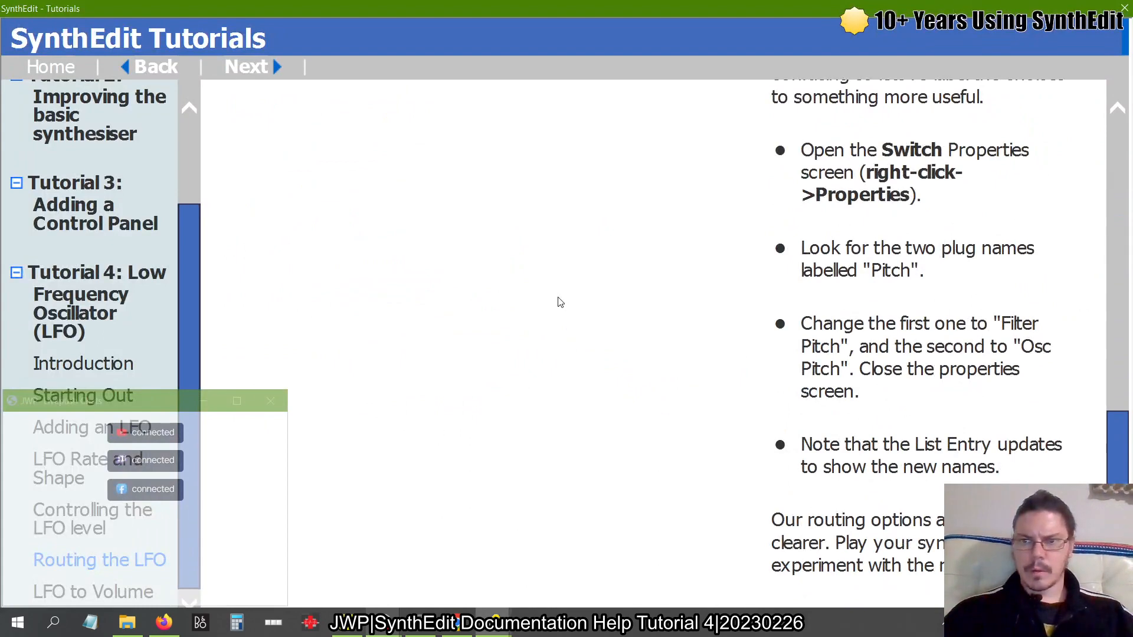
pyautogui.scroll(3, 560, 302)
pyautogui.scroll(-2, 559, 302)
pyautogui.scroll(-1, 560, 302)
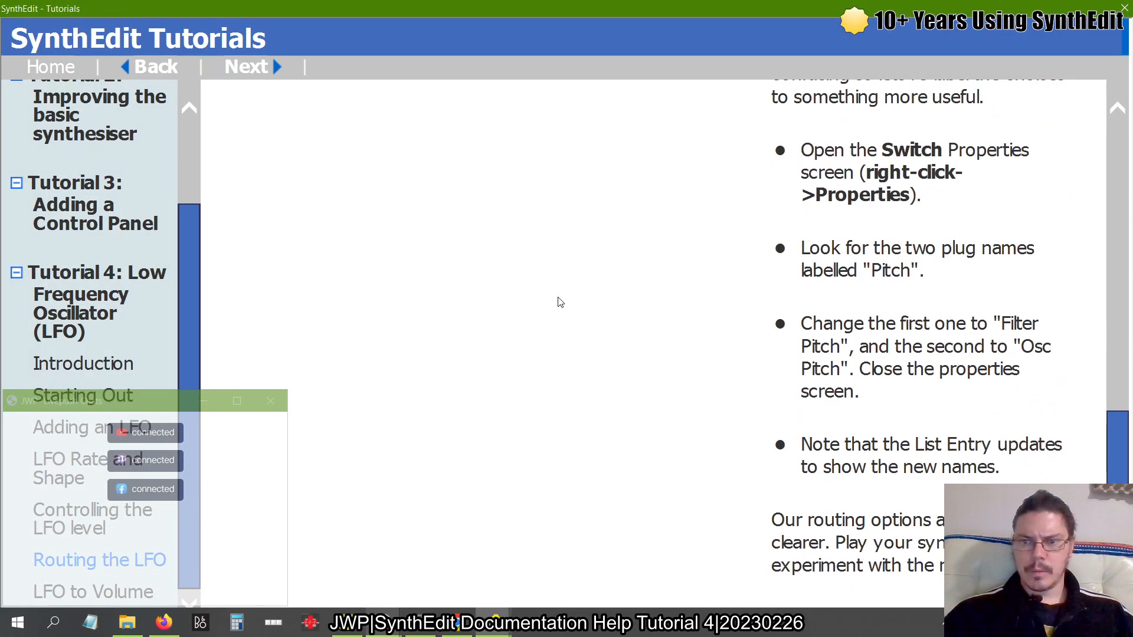
# Return to the SynthEdit project and connect the Switch's spare outputs to the SV Filter Pitch and the main Oscillator Pitch
pyautogui.hotkey('alt', 'Tab')
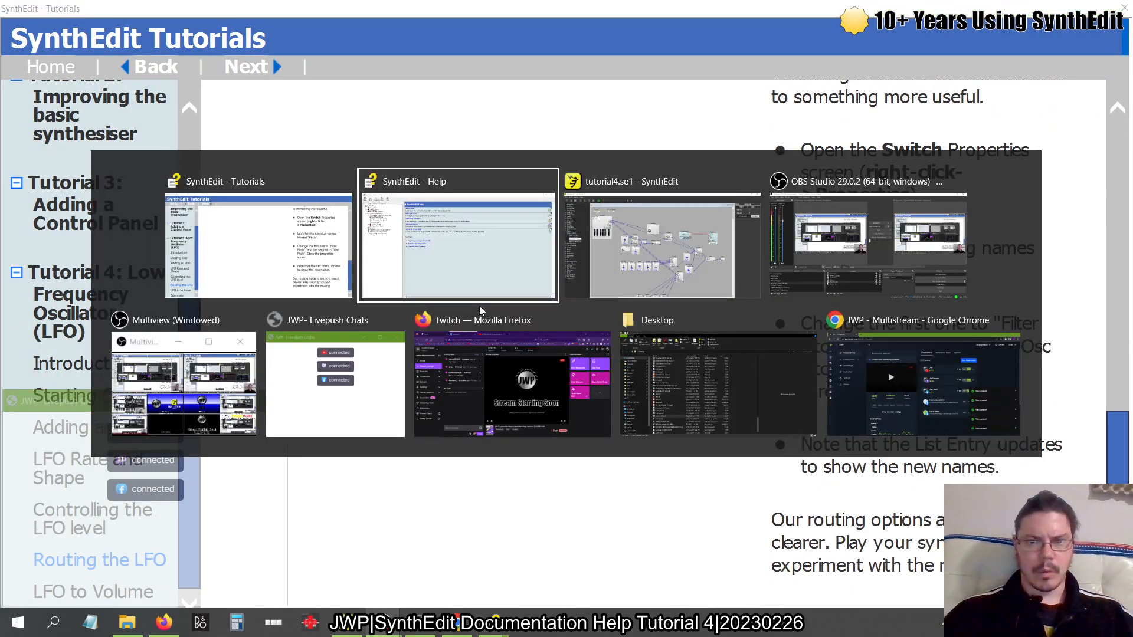
pyautogui.moveTo(555, 296); pyautogui.dragTo(751, 333)
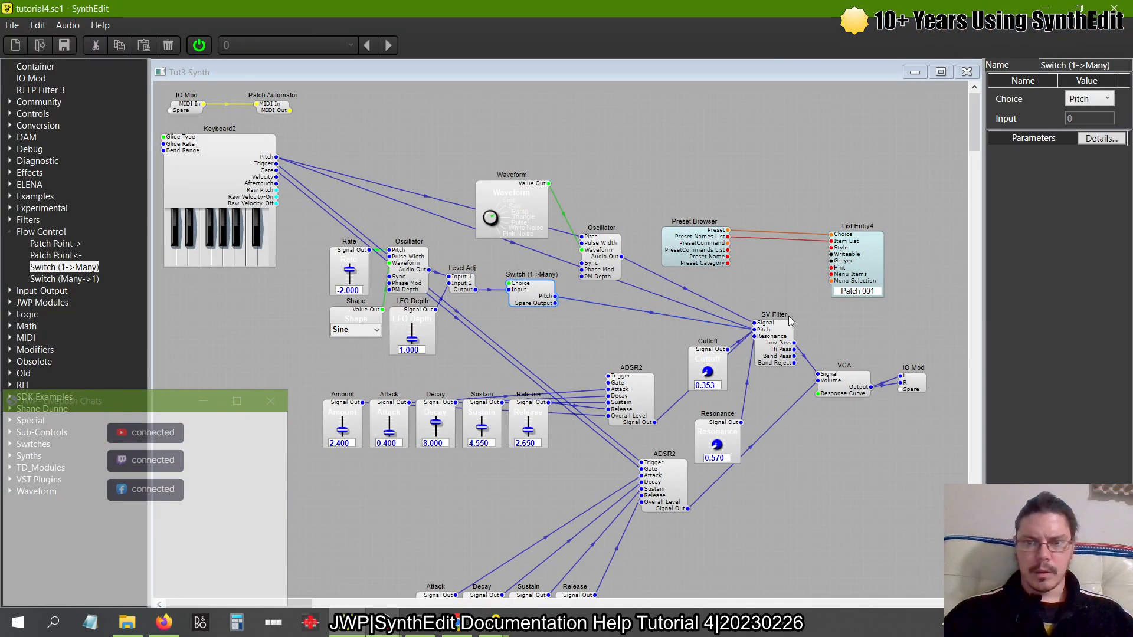
pyautogui.moveTo(554, 302); pyautogui.dragTo(597, 241)
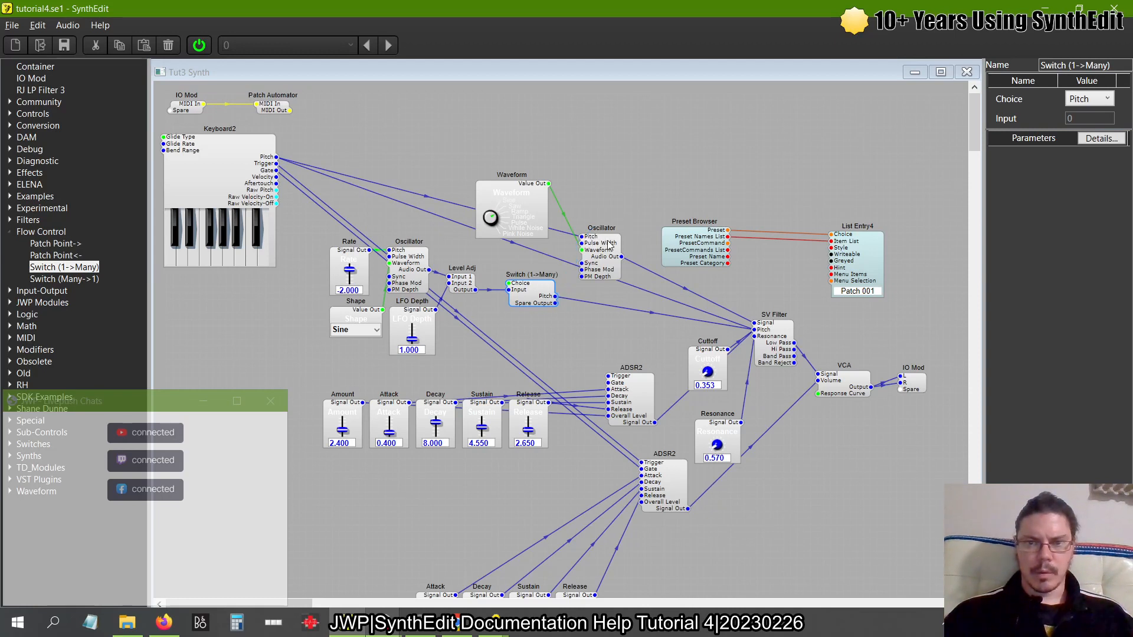
# Rename the oscillator that drives the Level Adj module as "LFO"
pyautogui.click(415, 263)
pyautogui.moveTo(1105, 63); pyautogui.dragTo(941, 67)
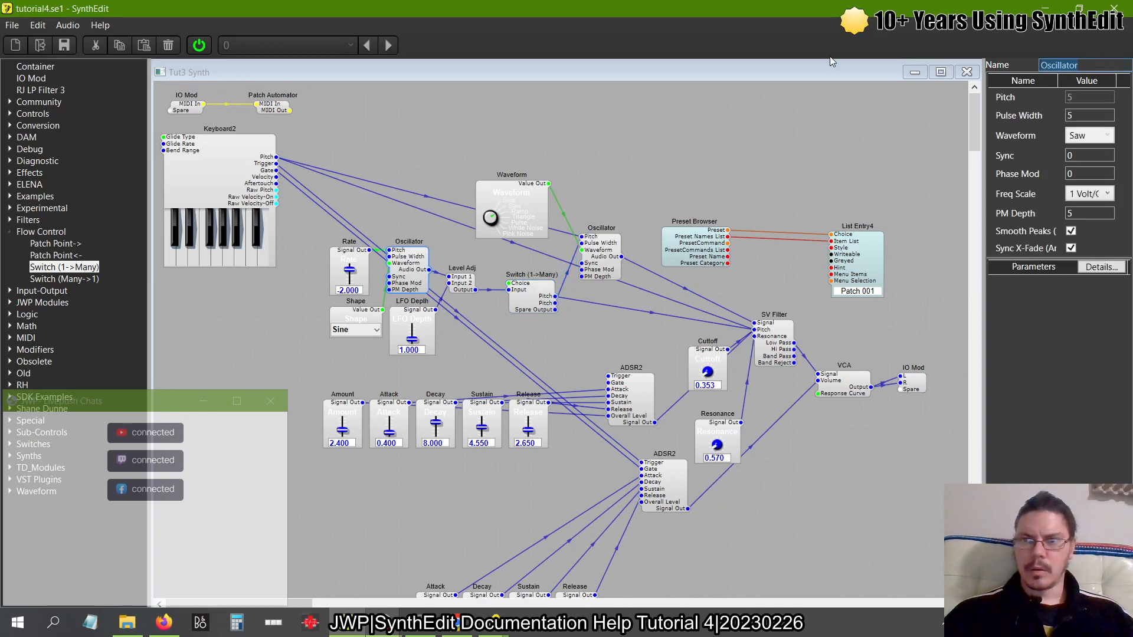
pyautogui.write('LFO')
pyautogui.press('Return')
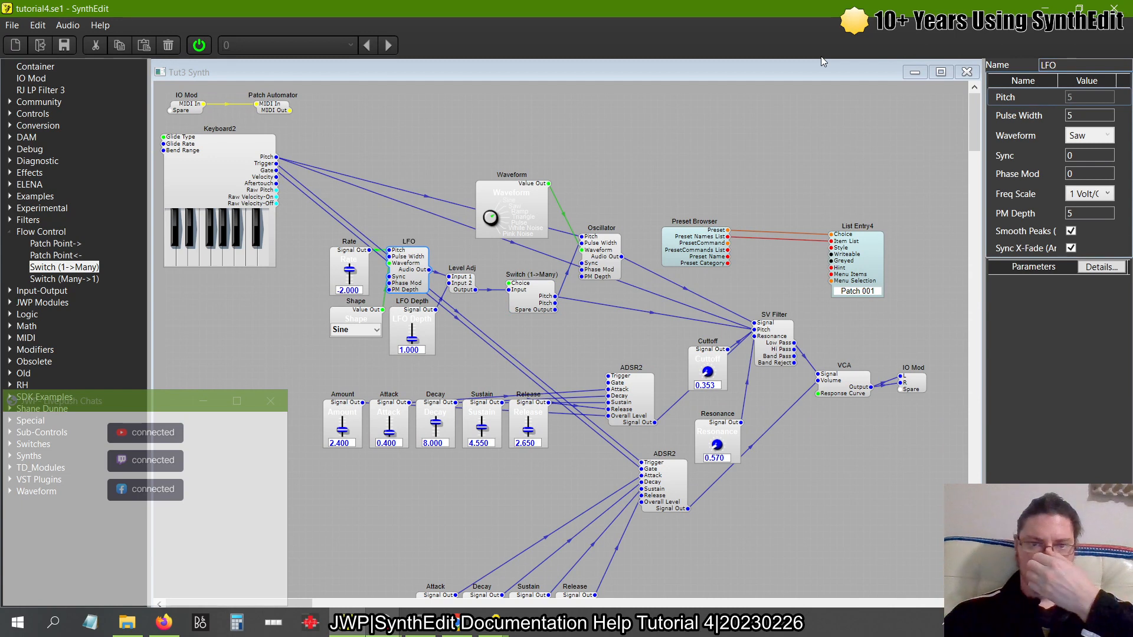
pyautogui.click(454, 149)
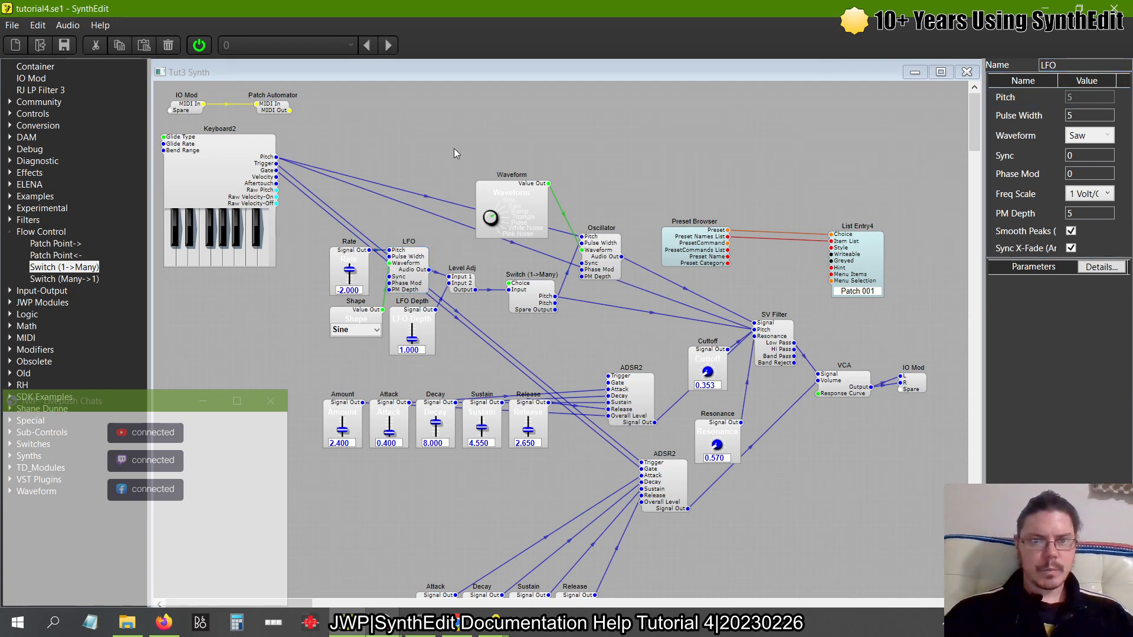
# Duplicate the Shape list entry, move the Waveform control up to make room, and place the copy above Level Adj
pyautogui.click(9, 231)
pyautogui.click(347, 319)
pyautogui.rightClick(347, 318)
pyautogui.click(402, 202)
pyautogui.rightClick(406, 163)
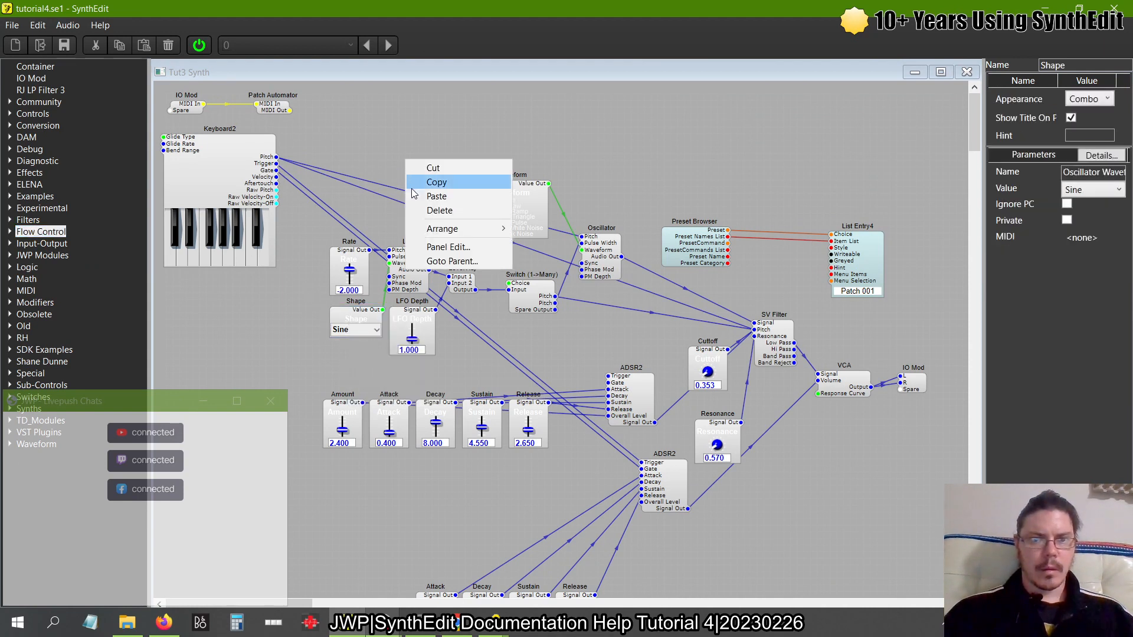
pyautogui.click(436, 182)
pyautogui.hotkey('ctrl', 'v')
pyautogui.moveTo(494, 198); pyautogui.dragTo(528, 145)
pyautogui.moveTo(430, 172); pyautogui.dragTo(468, 237)
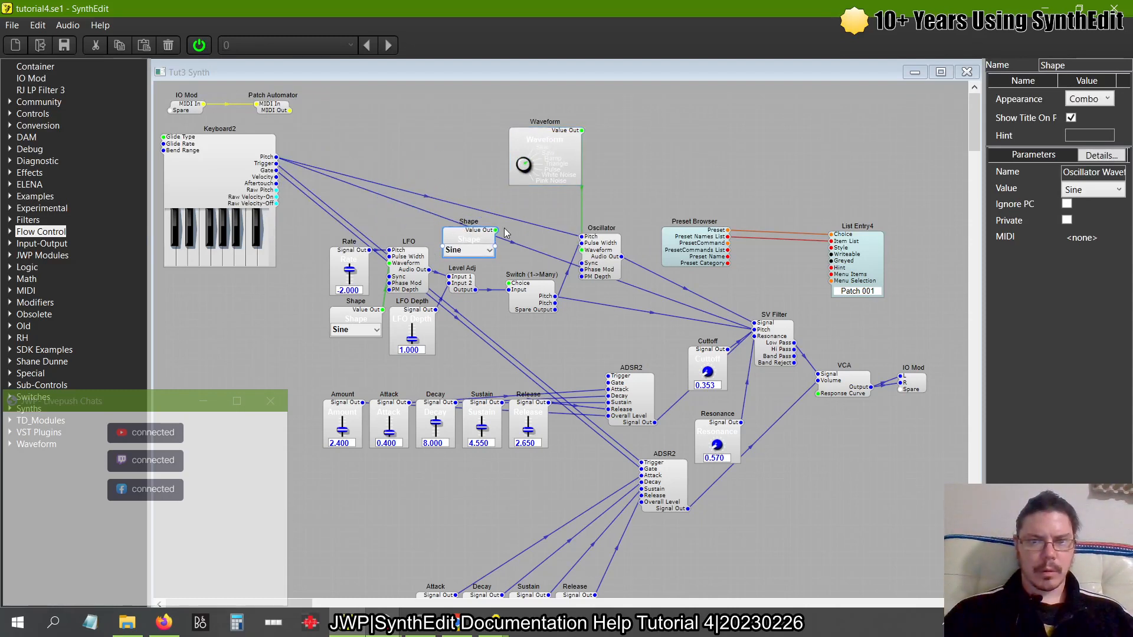
# Connect the copied list entry's Value Out to the Switch's Choice plug and check the choices it offers
pyautogui.click(514, 287)
pyautogui.moveTo(515, 288); pyautogui.dragTo(497, 230)
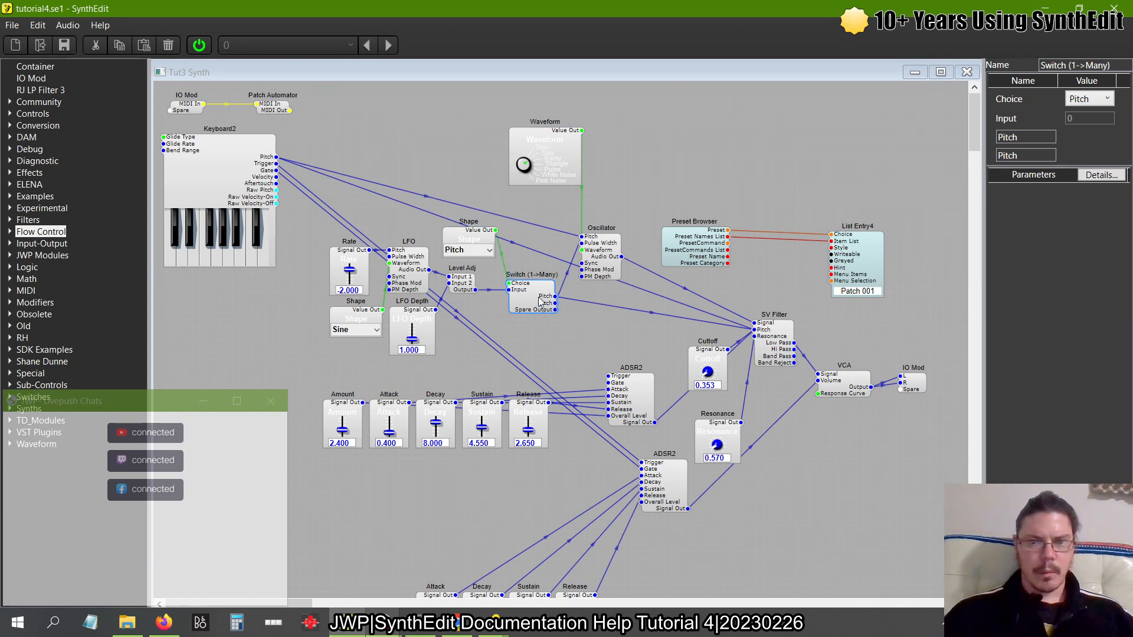
pyautogui.click(470, 256)
pyautogui.click(470, 256)
pyautogui.click(471, 257)
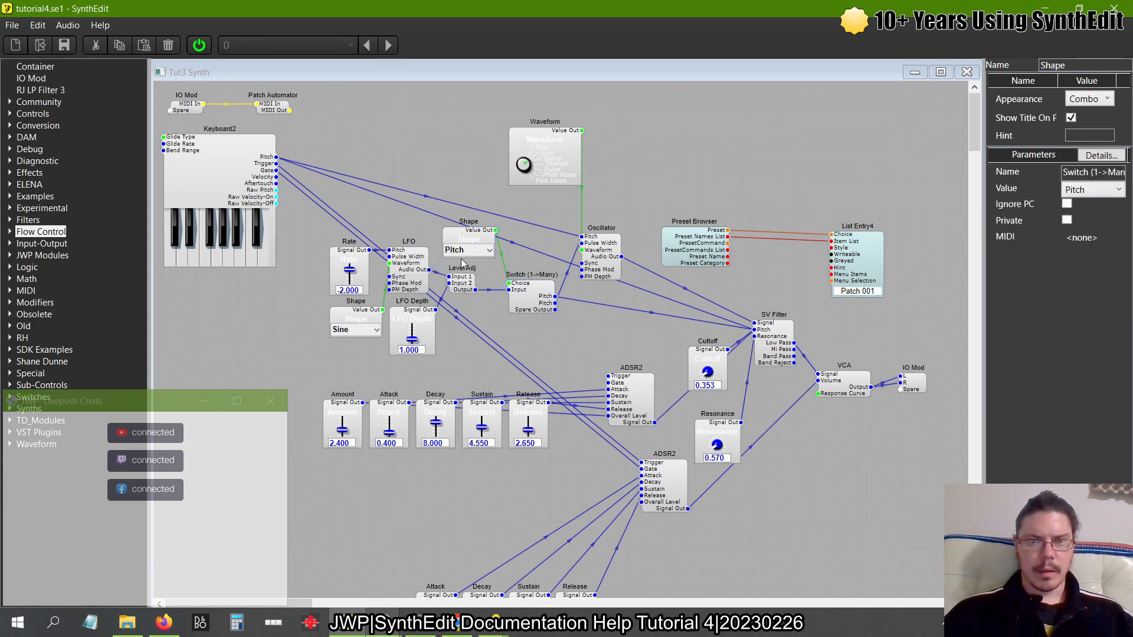
pyautogui.click(479, 253)
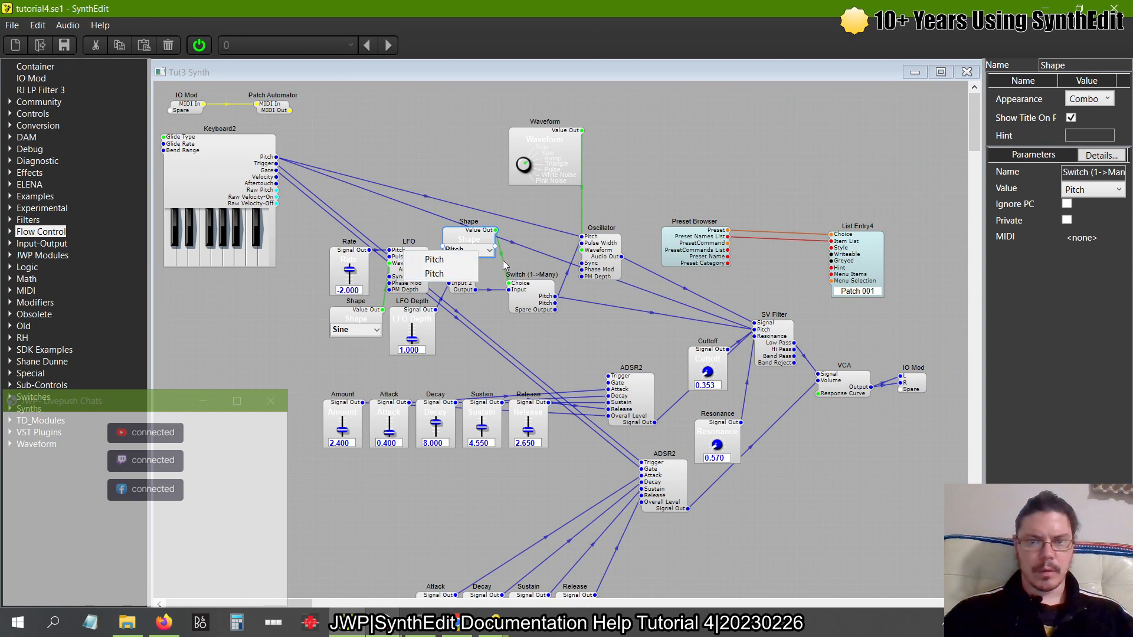
pyautogui.click(525, 238)
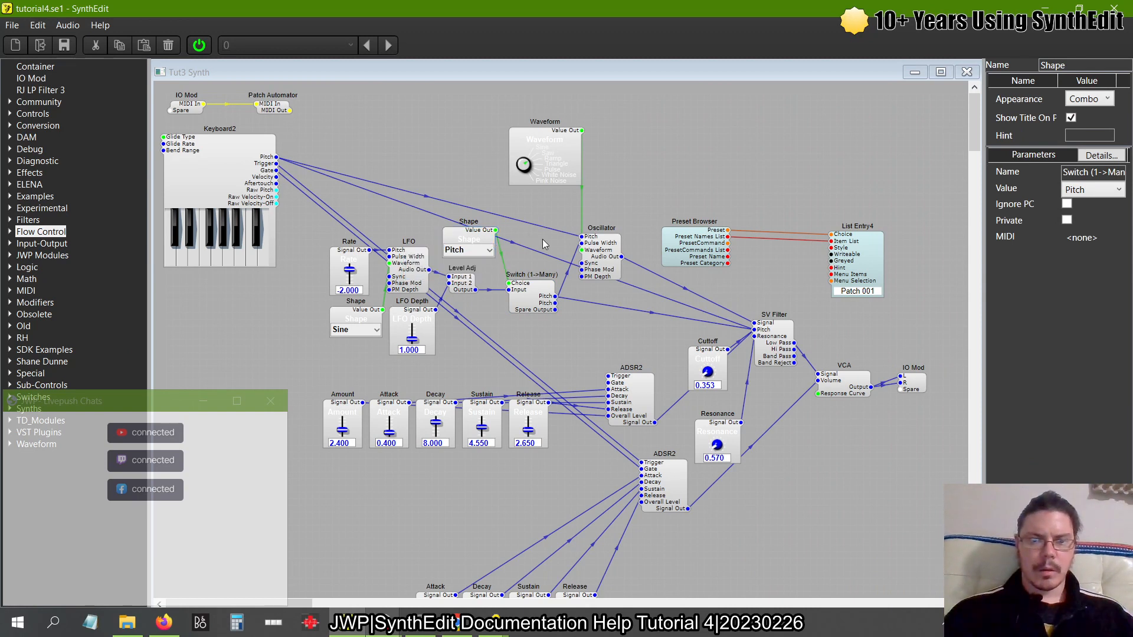
# Add "Filter" before "Pitch" in the name of the Switch's first output plug
pyautogui.click(537, 298)
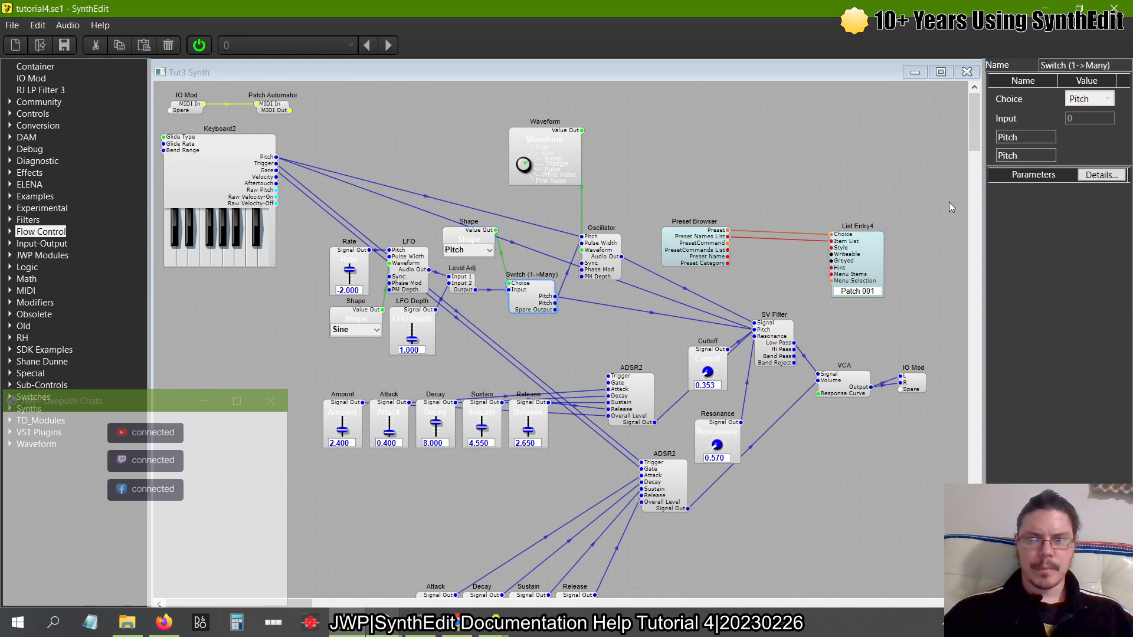
pyautogui.doubleClick(1032, 139)
pyautogui.press('Home')
pyautogui.write('Filter')
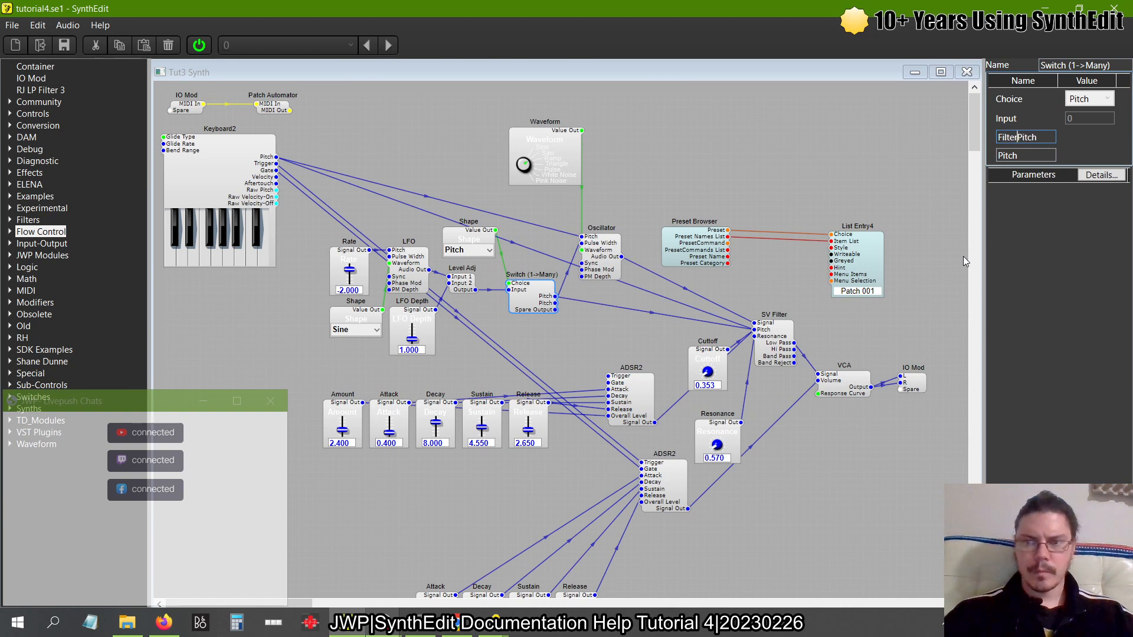
# Name the two pitch outputs of the Switch (1->Many) module Filter Pitch and Osc Pitch
pyautogui.press('Return')
pyautogui.press('Down')
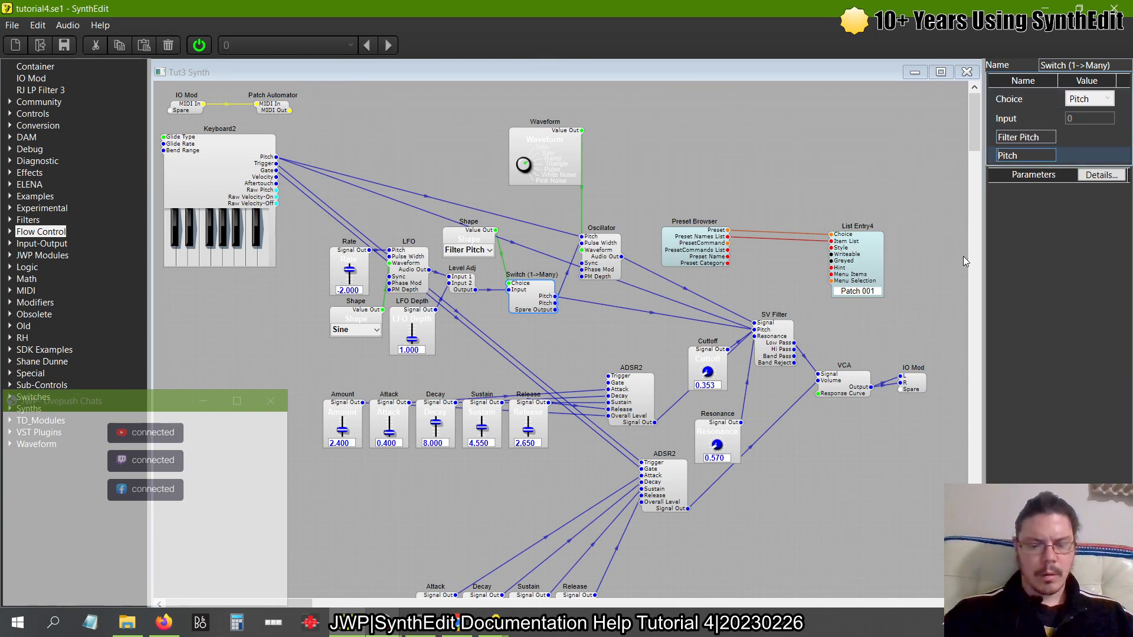
pyautogui.write('Osc')
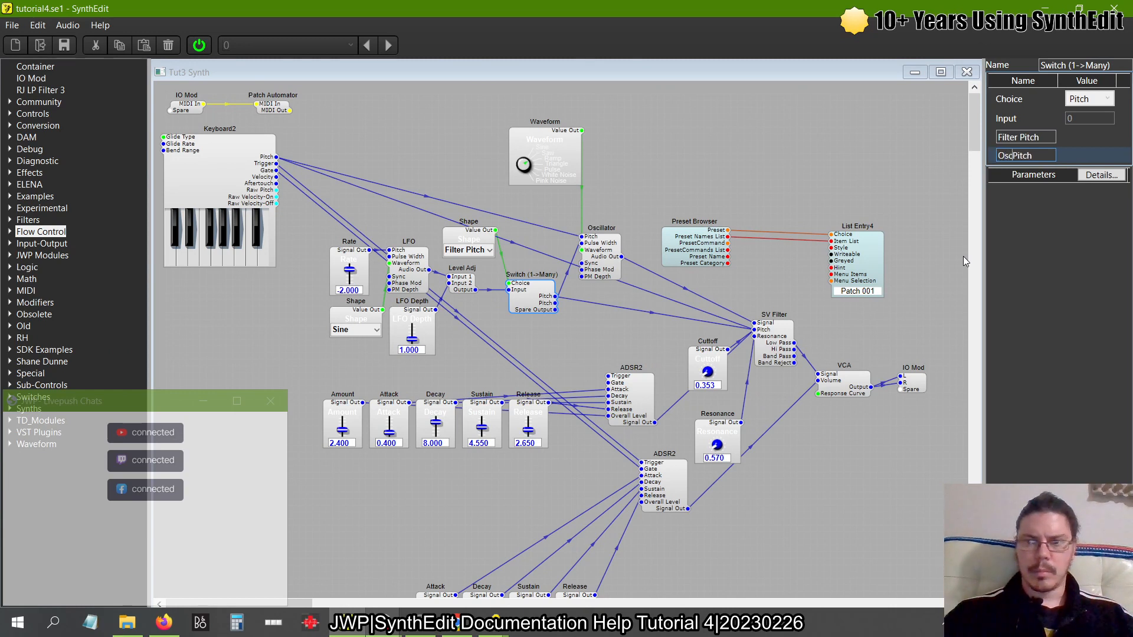
pyautogui.press('Return')
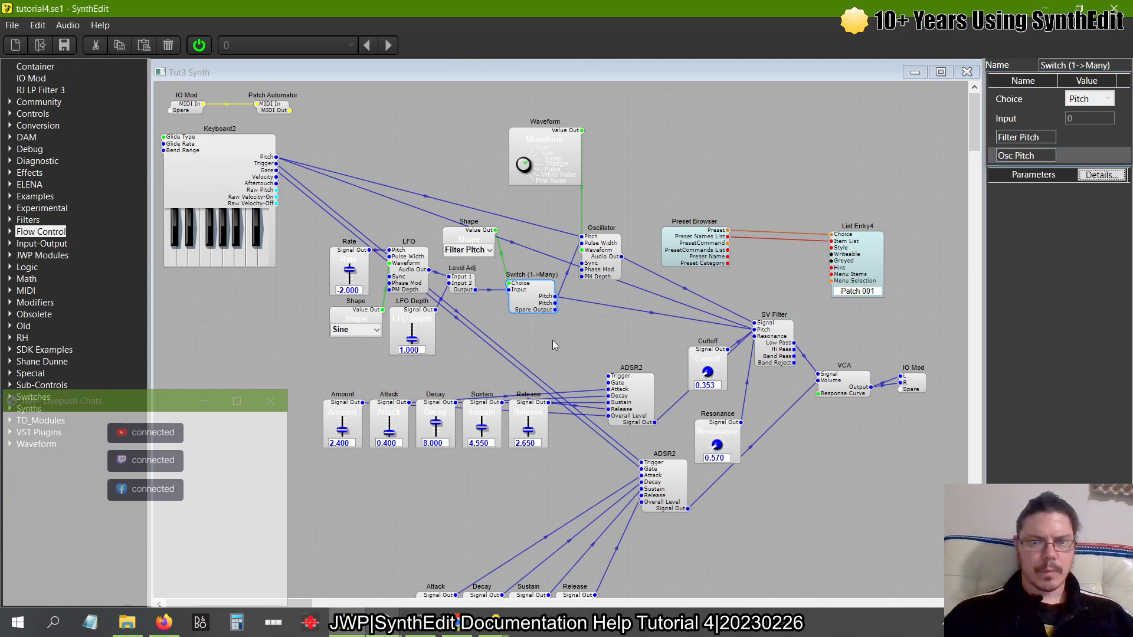
# Select Filter Pitch in the list control feeding the switch and open the synth's panel view
pyautogui.click(489, 250)
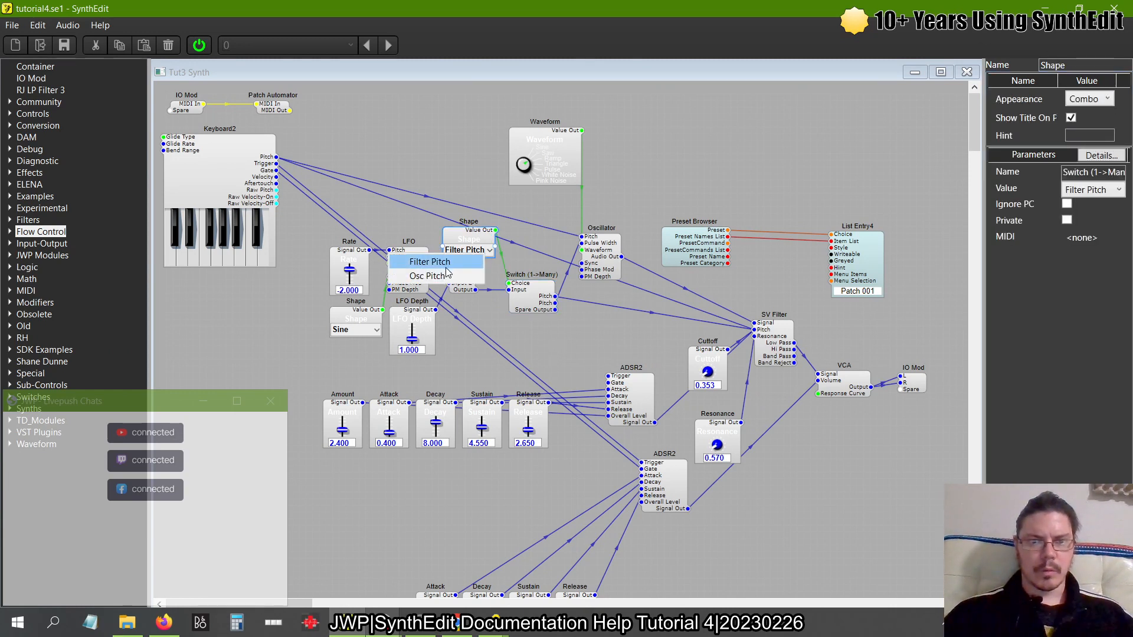
pyautogui.click(430, 262)
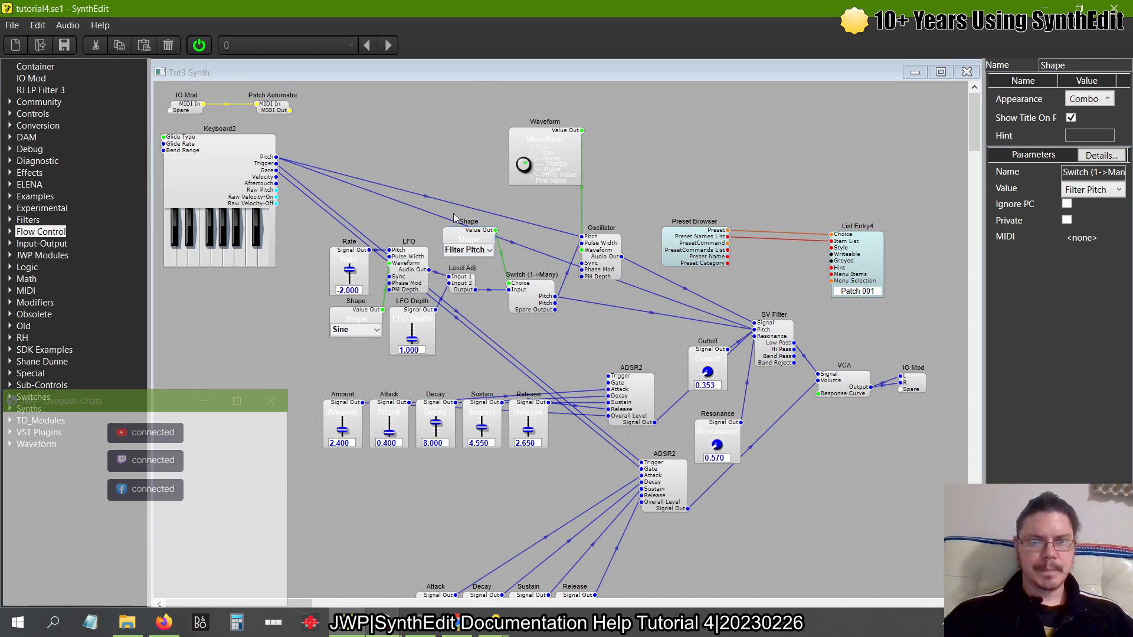
pyautogui.rightClick(449, 164)
pyautogui.click(493, 251)
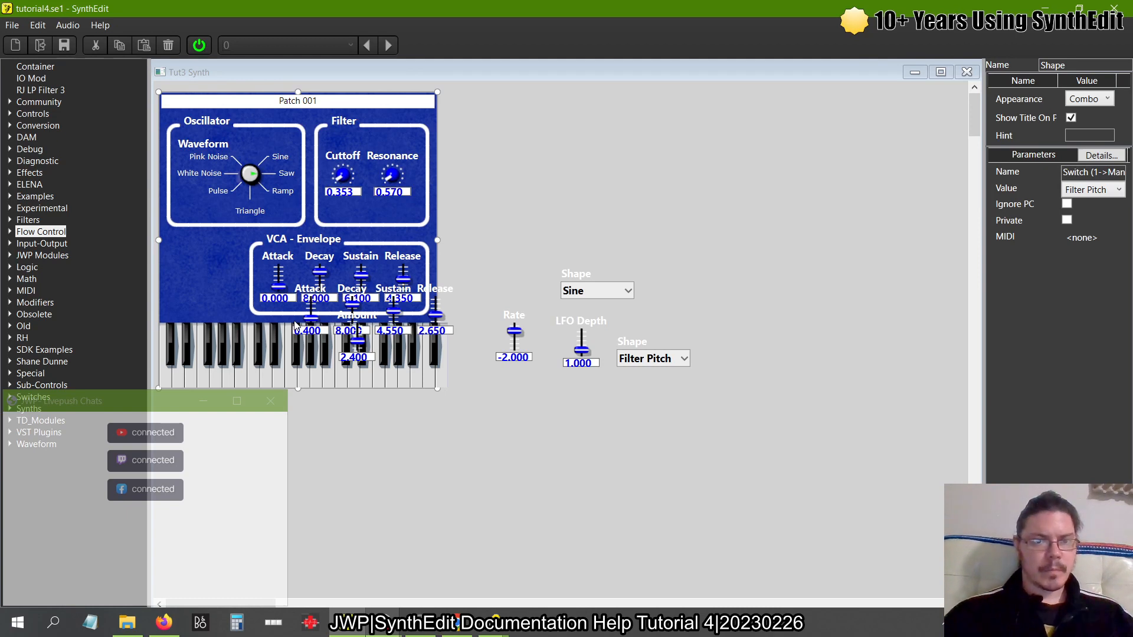
# Play test notes while raising the filter Resonance to about 9.91 and bringing it down to about 8.03
pyautogui.click(284, 373)
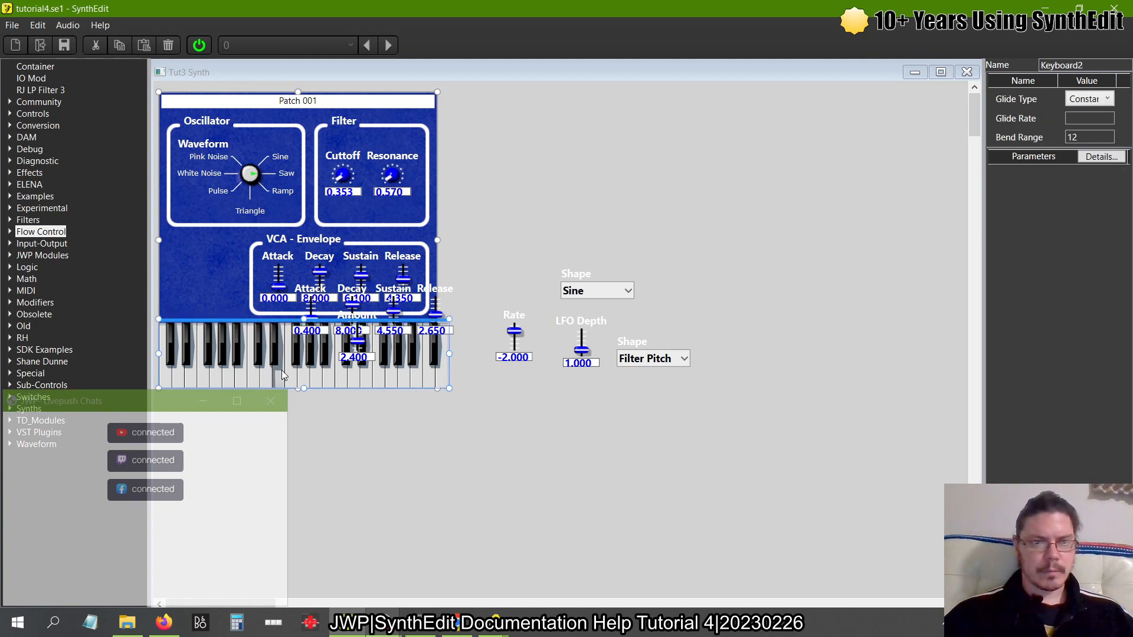
pyautogui.moveTo(389, 176); pyautogui.dragTo(392, 147)
pyautogui.click(296, 379)
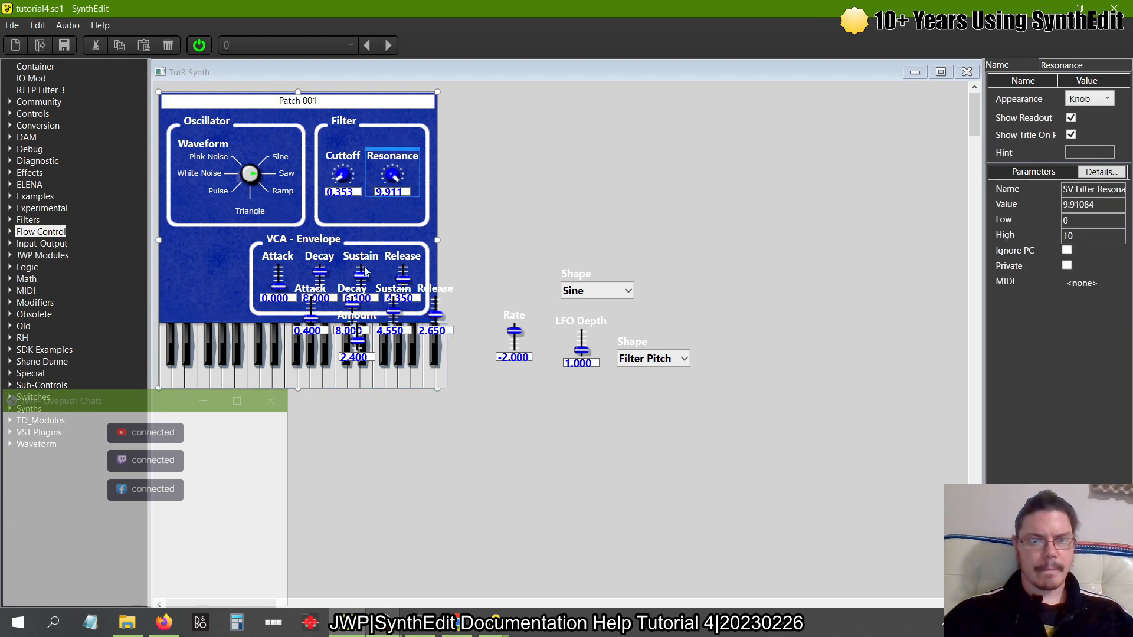
pyautogui.click(323, 363)
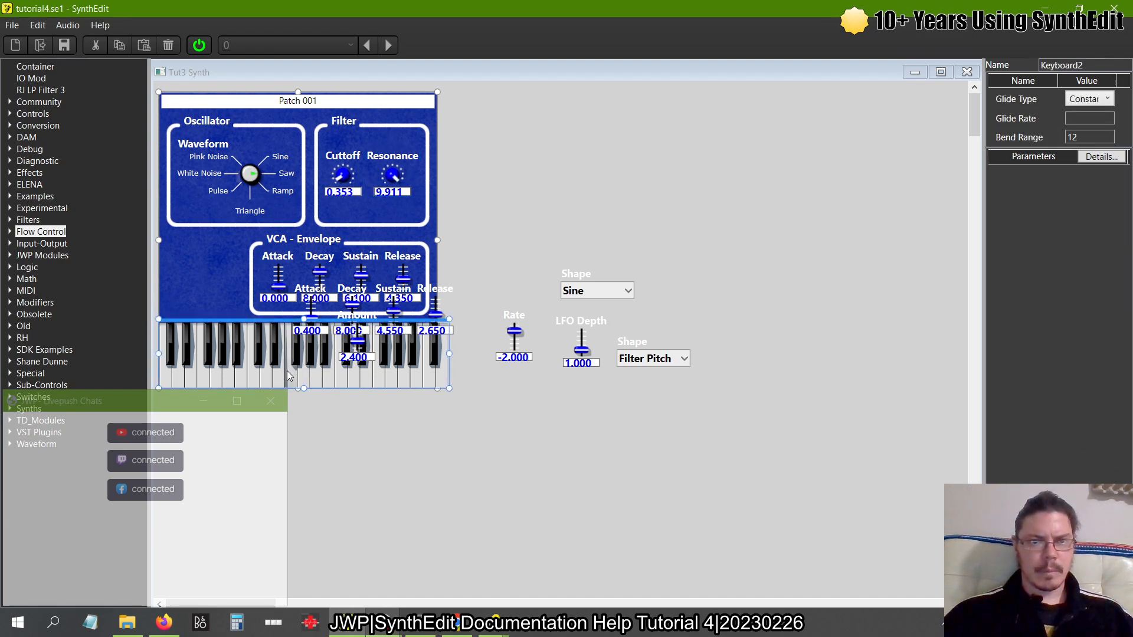
pyautogui.click(273, 377)
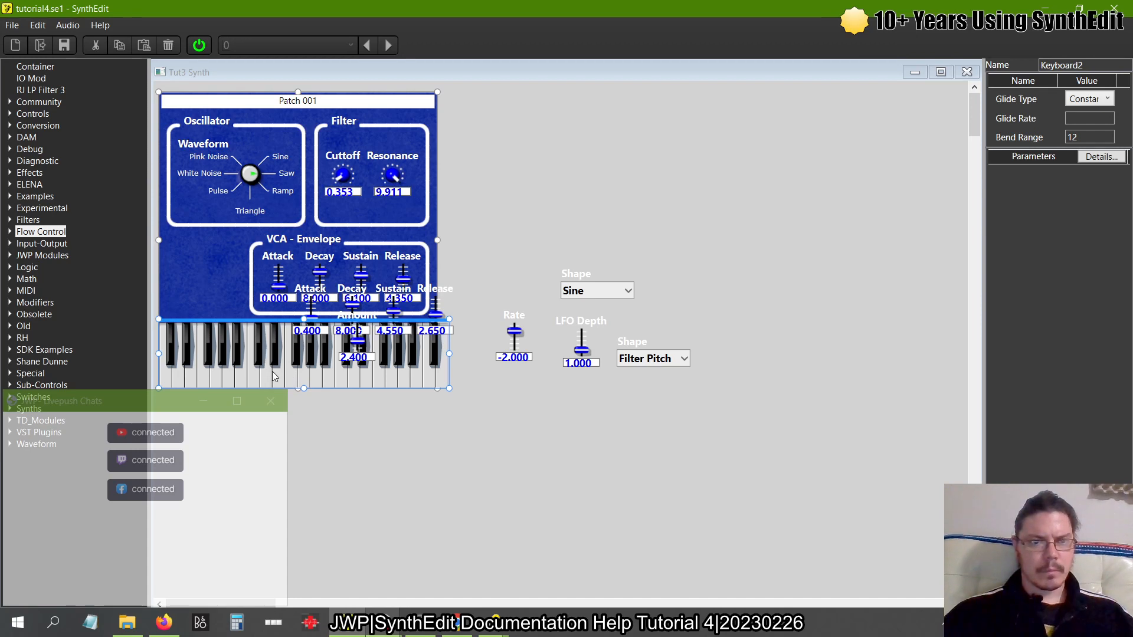
pyautogui.moveTo(391, 174); pyautogui.dragTo(391, 182)
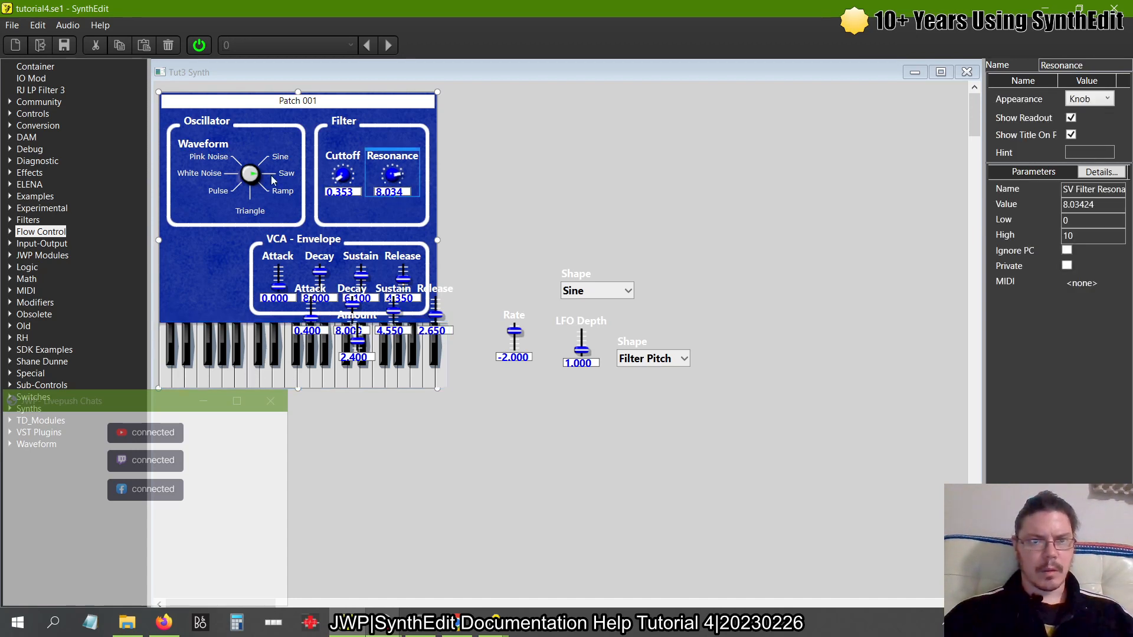
# Set the LFO shape to Ramp and play a test note on the keyboard
pyautogui.click(587, 289)
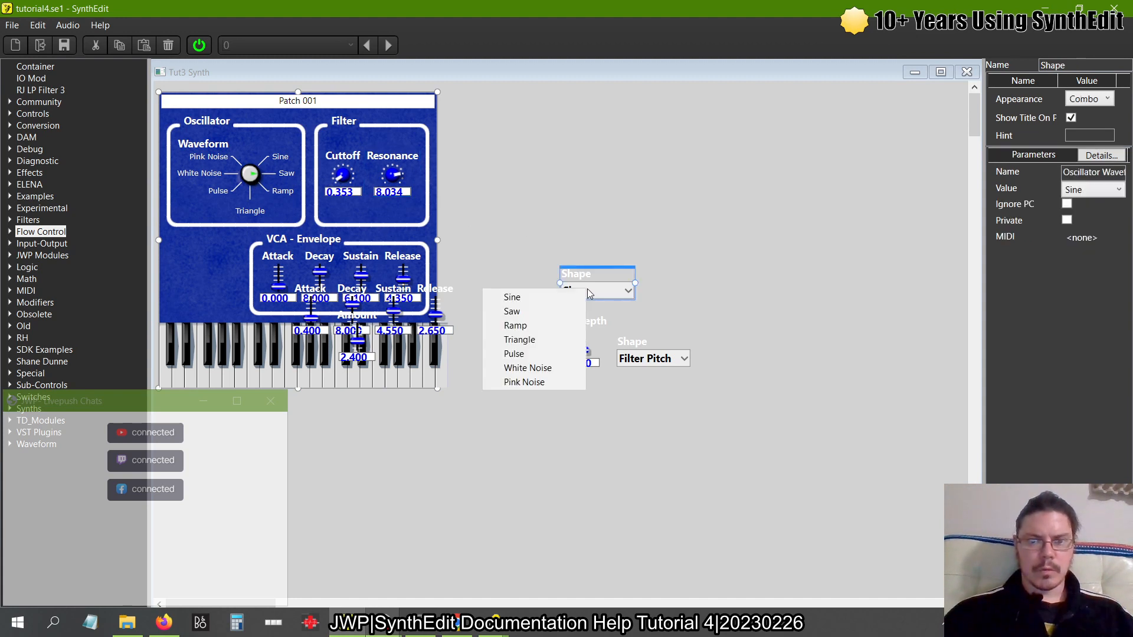
pyautogui.click(531, 326)
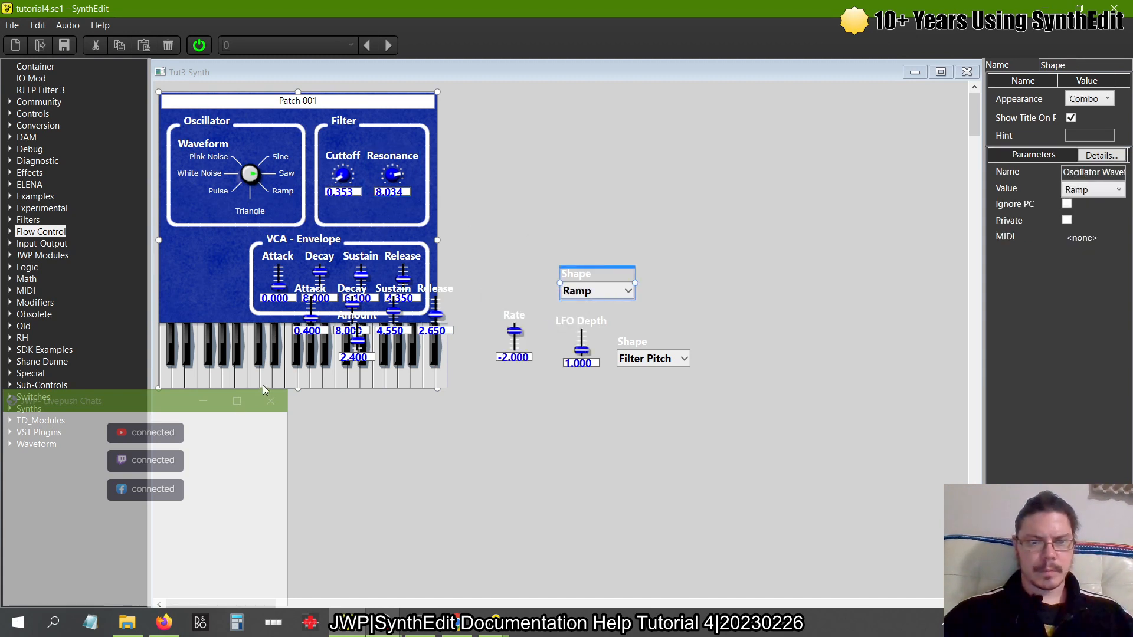
pyautogui.click(277, 376)
# Sweep the filter Resonance down to about 3.44 and up to about 9.85, and play a test note
pyautogui.moveTo(392, 175); pyautogui.dragTo(405, 107)
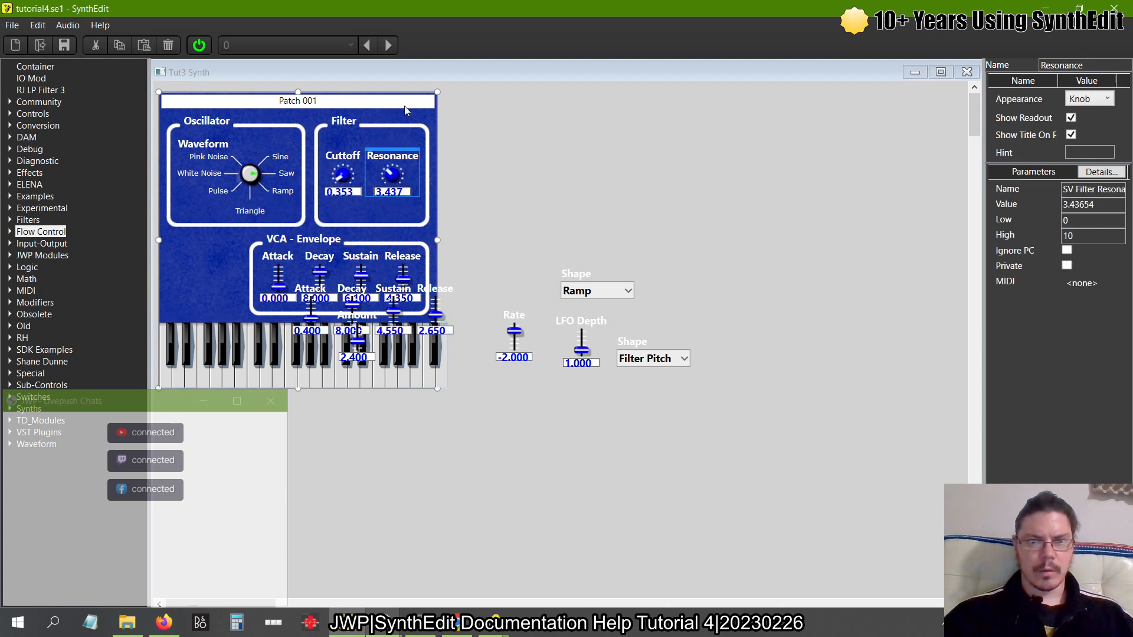
pyautogui.moveTo(390, 169); pyautogui.dragTo(354, 220)
pyautogui.click(285, 381)
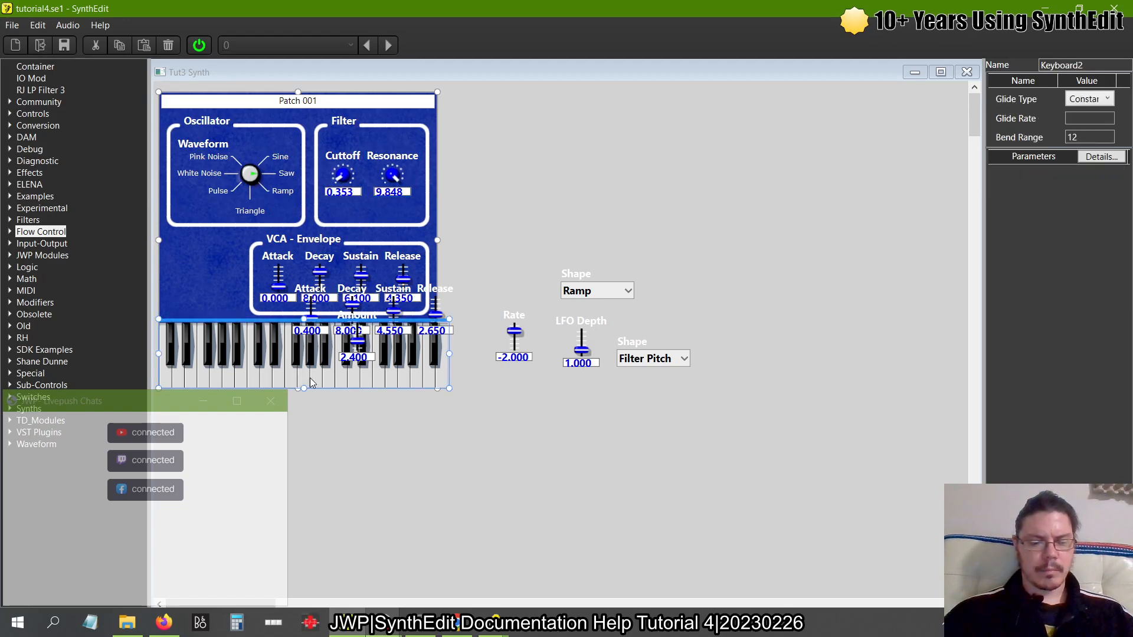
pyautogui.hotkey('alt', 'Tab')
pyautogui.hotkey('alt', 'Tab')
pyautogui.hotkey('alt', 'Tab')
pyautogui.hotkey('alt', 'Tab')
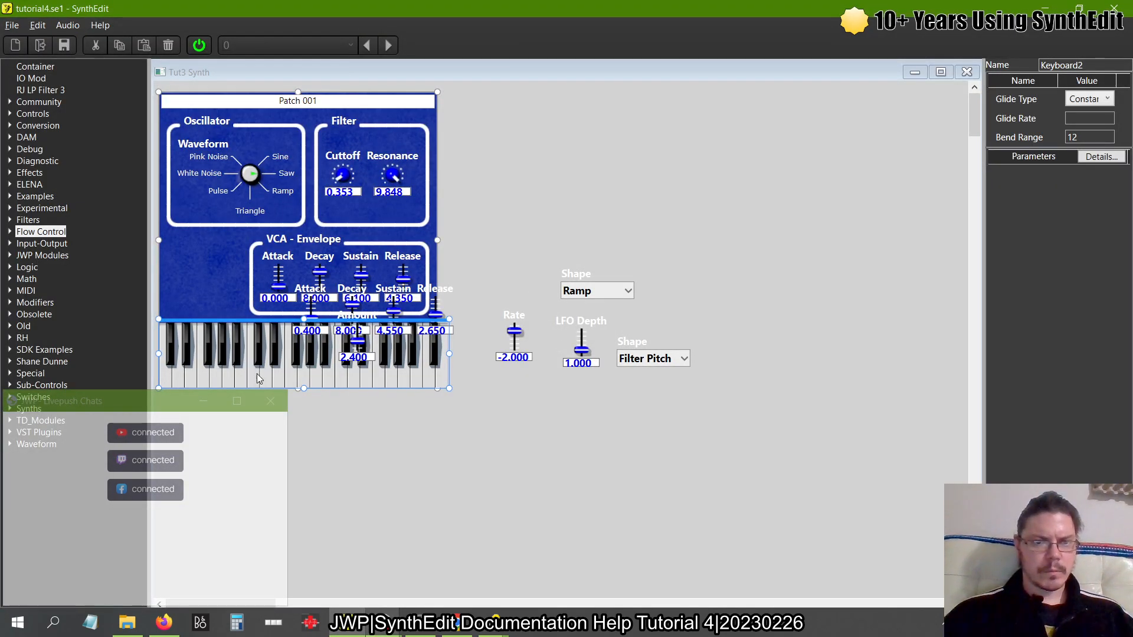
# Adjust the filter Resonance to about 9.49 while trying it out with keyboard notes
pyautogui.moveTo(394, 182); pyautogui.dragTo(434, 242)
pyautogui.click(371, 317)
pyautogui.click(352, 383)
pyautogui.moveTo(390, 174); pyautogui.dragTo(442, 126)
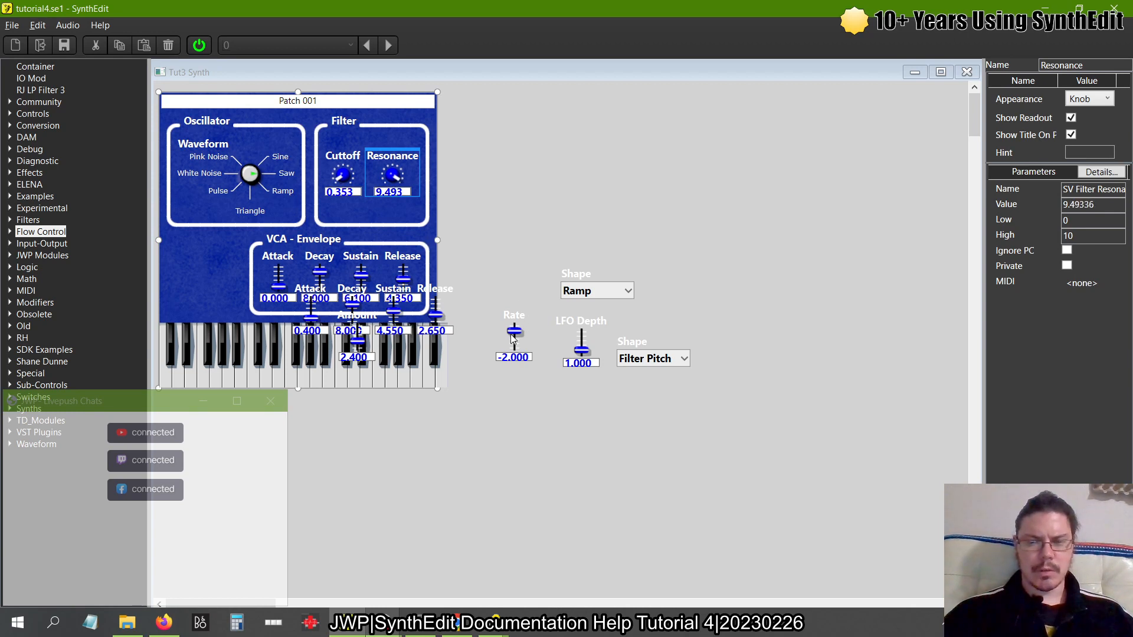
# Set the LFO Rate to -1 and play test notes on the keyboard
pyautogui.moveTo(514, 331); pyautogui.dragTo(513, 320)
pyautogui.click(513, 356)
pyautogui.write('-1')
pyautogui.press('Return')
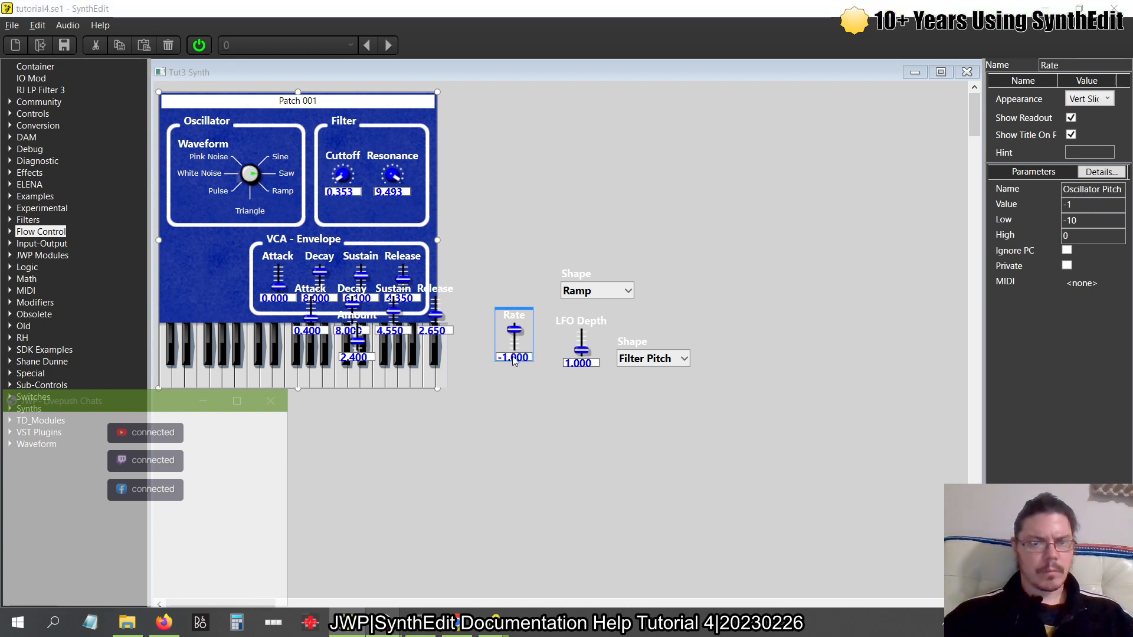
pyautogui.click(317, 383)
pyautogui.click(346, 379)
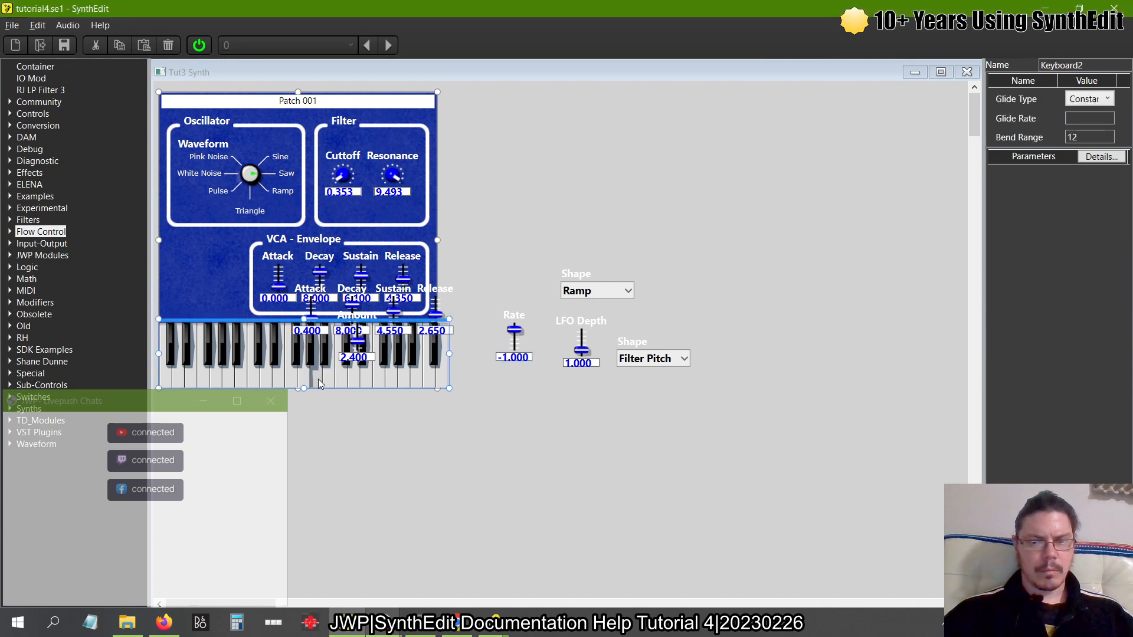
# Change the LFO shape to Pulse and try it with a keyboard note
pyautogui.click(616, 295)
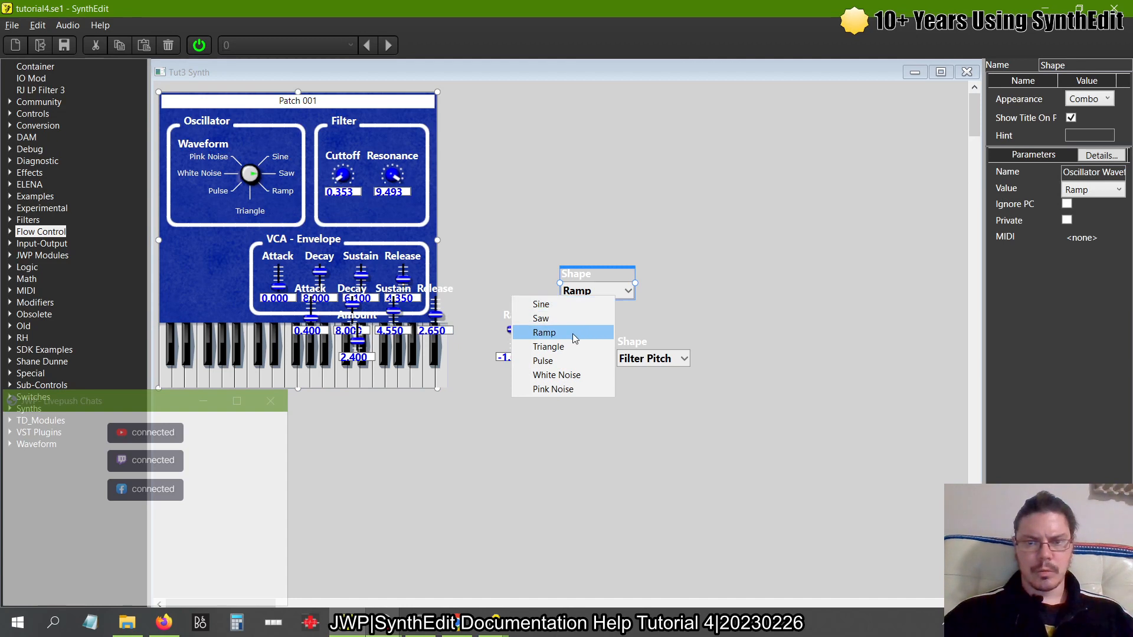
pyautogui.click(565, 360)
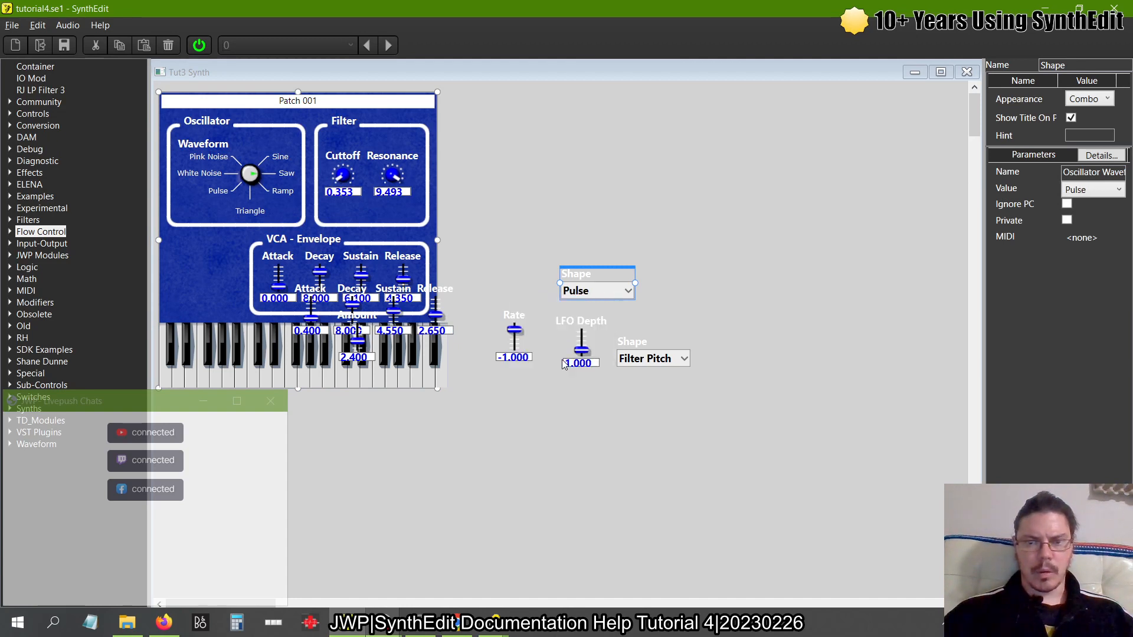
pyautogui.click(313, 379)
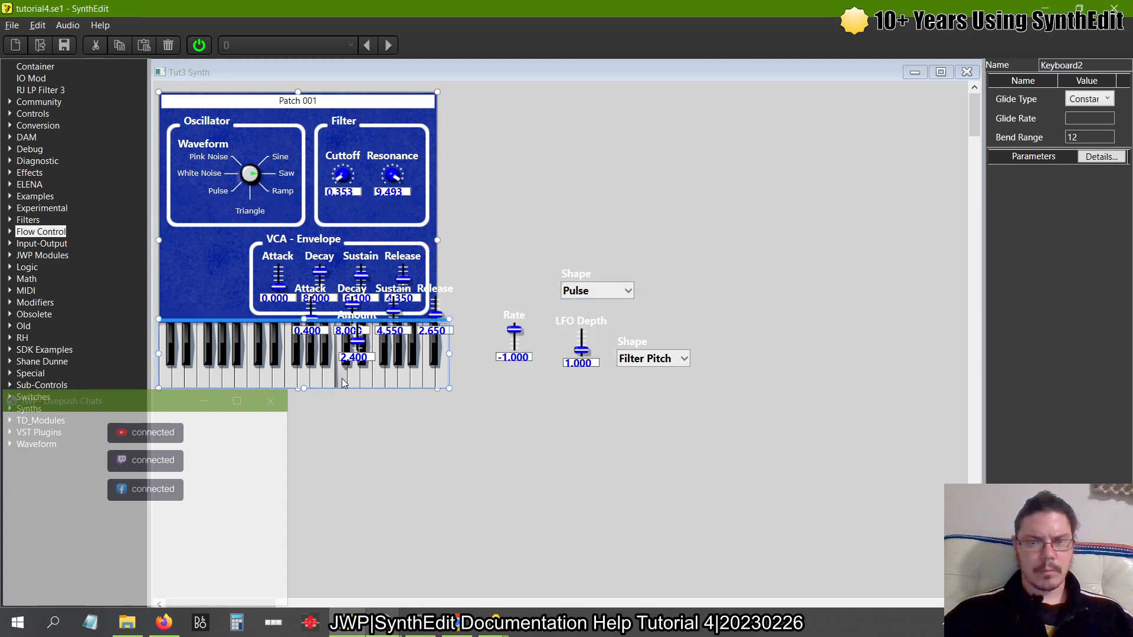
# Set the LFO Depth to 2.5 and play a test note on the keyboard
pyautogui.click(581, 362)
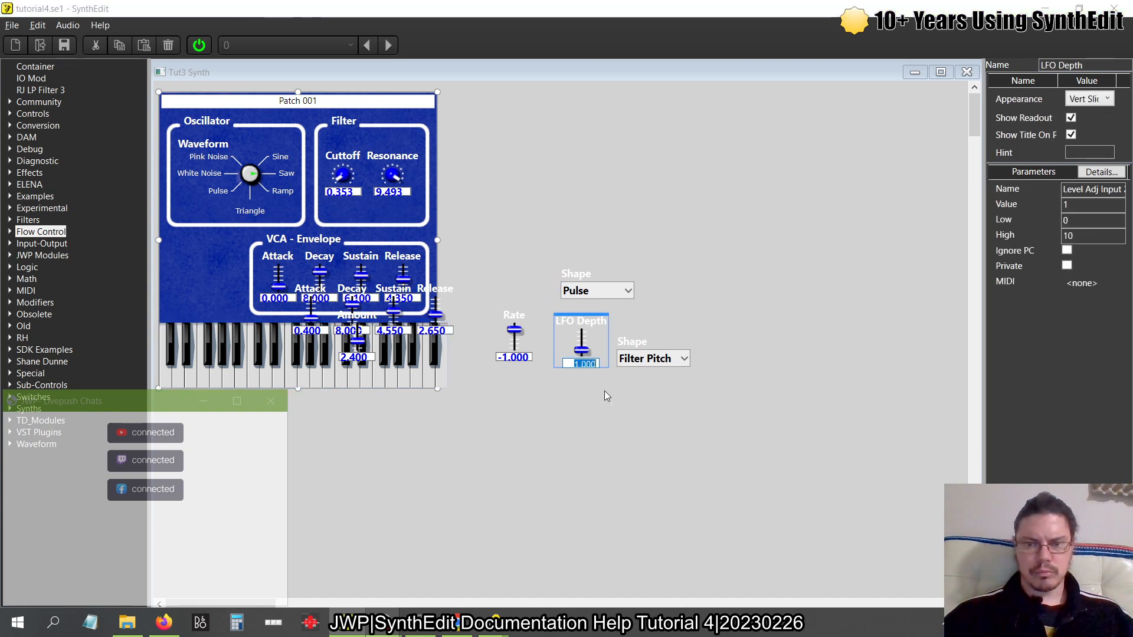
pyautogui.write('2')
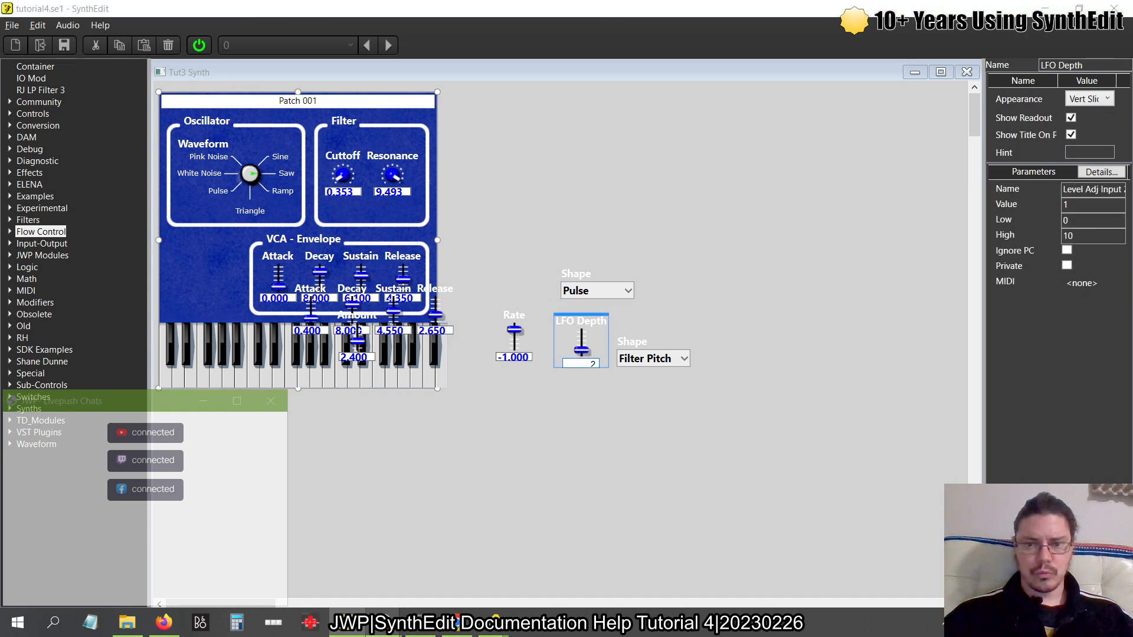
pyautogui.write('3')
pyautogui.press('BackSpace')
pyautogui.write('.5')
pyautogui.press('Return')
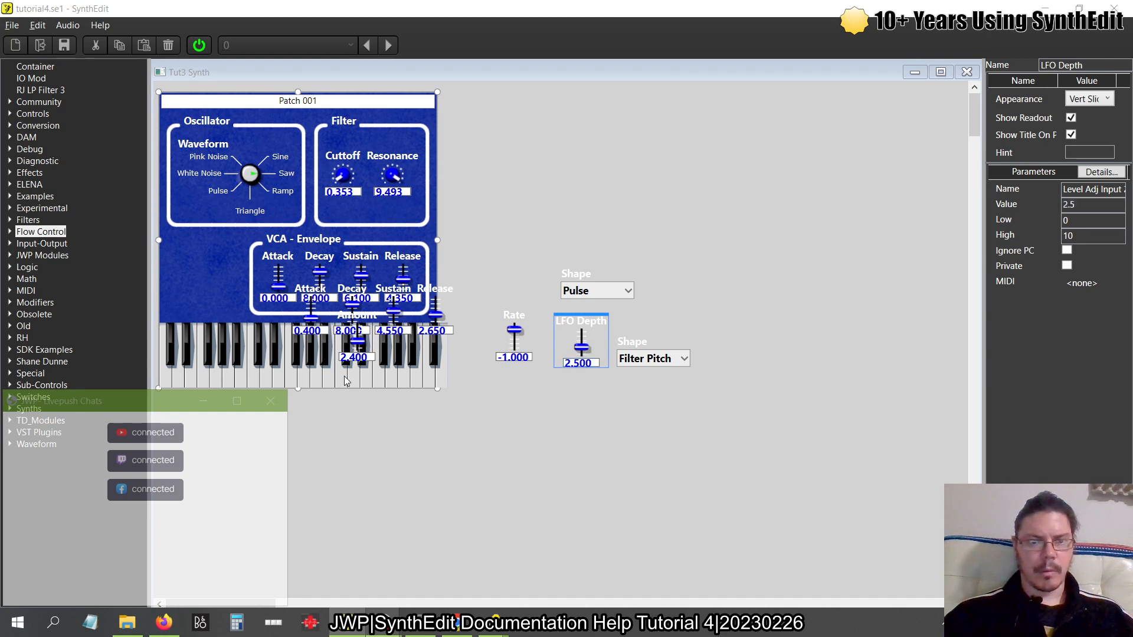
pyautogui.click(316, 382)
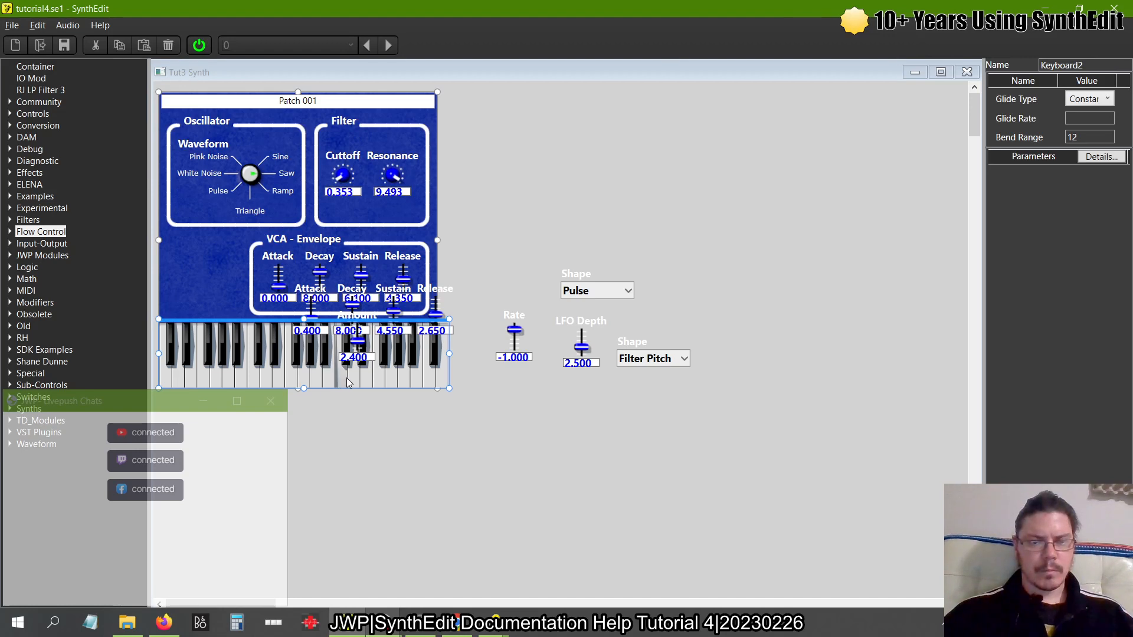
# Switch the LFO shape to Sine and play several keyboard notes to hear it
pyautogui.click(593, 291)
pyautogui.click(563, 305)
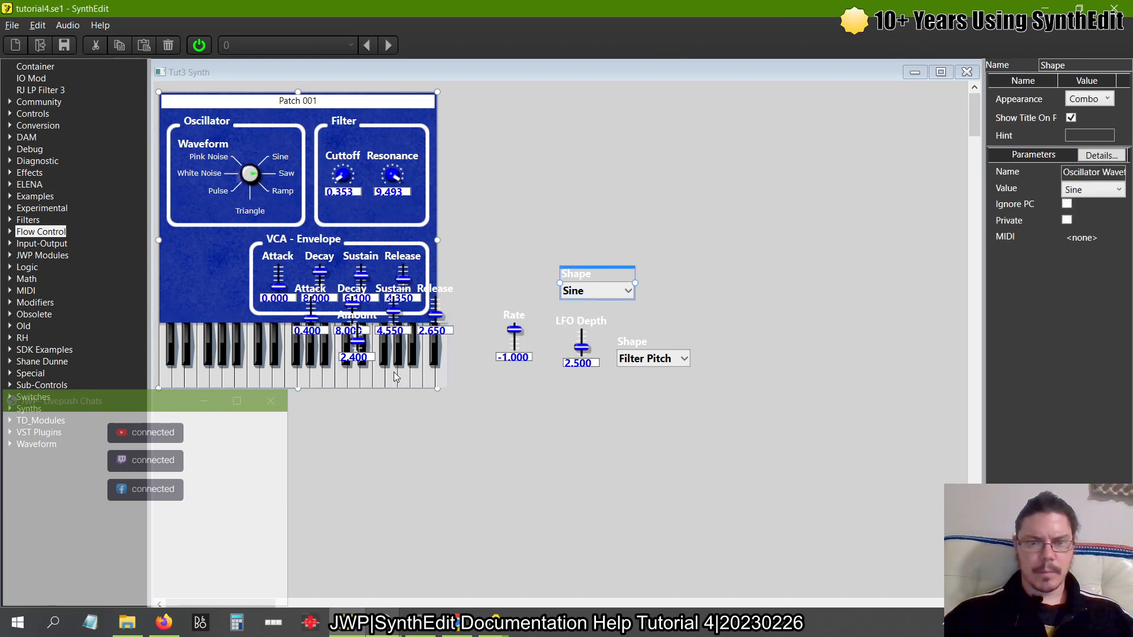
pyautogui.click(326, 382)
pyautogui.moveTo(327, 384); pyautogui.dragTo(354, 383)
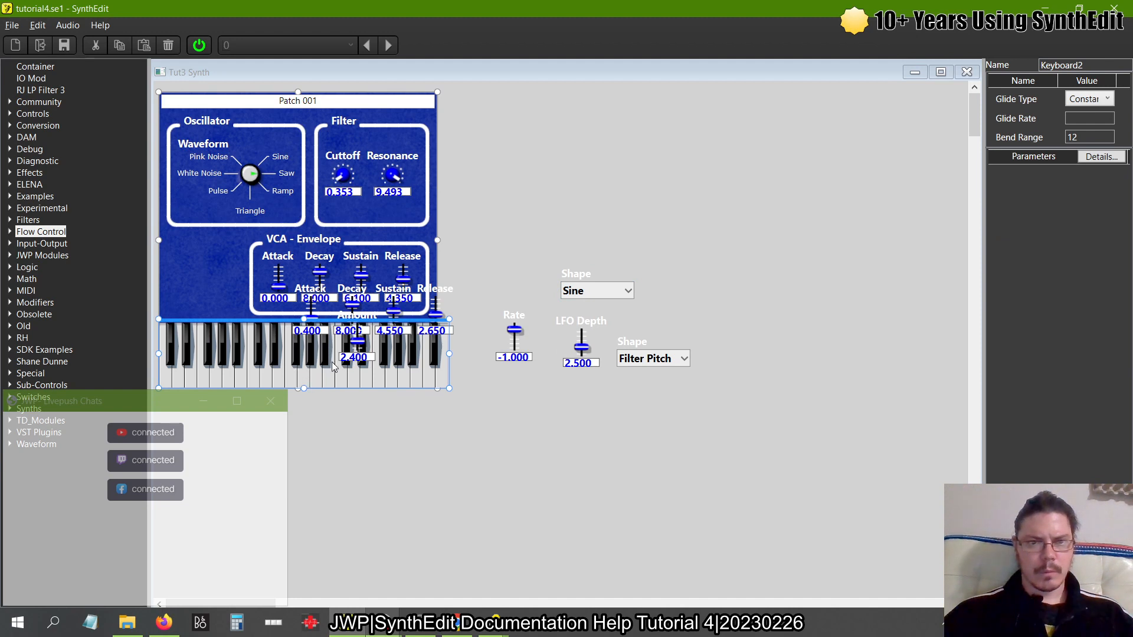
# Try the filter Cuttoff at 0 and at about 3.28, playing a keyboard note at each setting
pyautogui.click(348, 190)
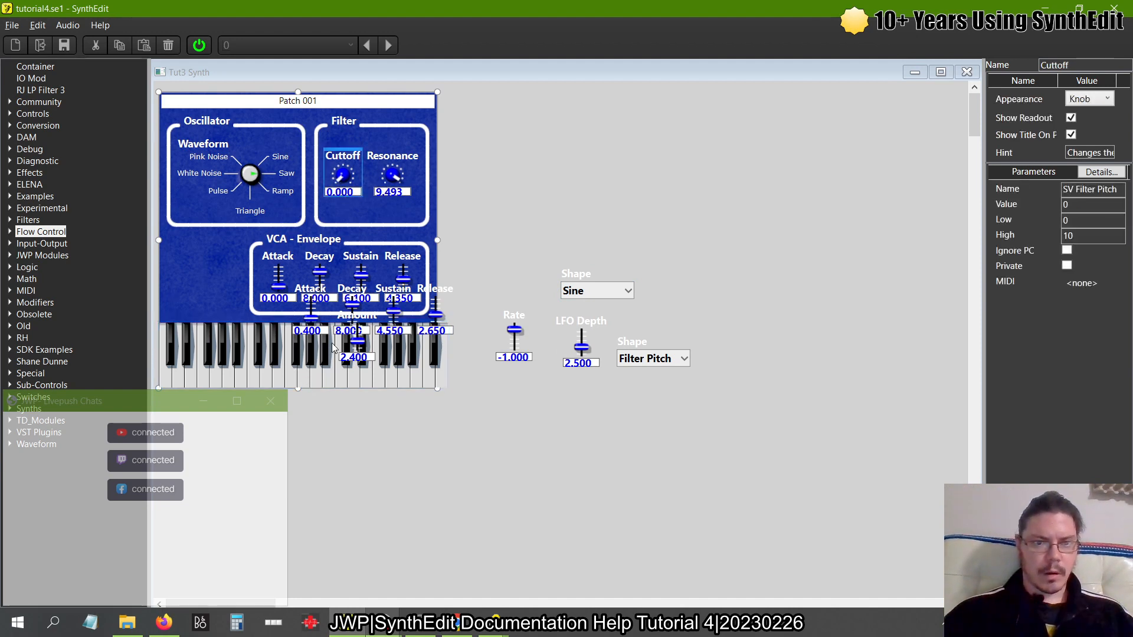
pyautogui.click(317, 384)
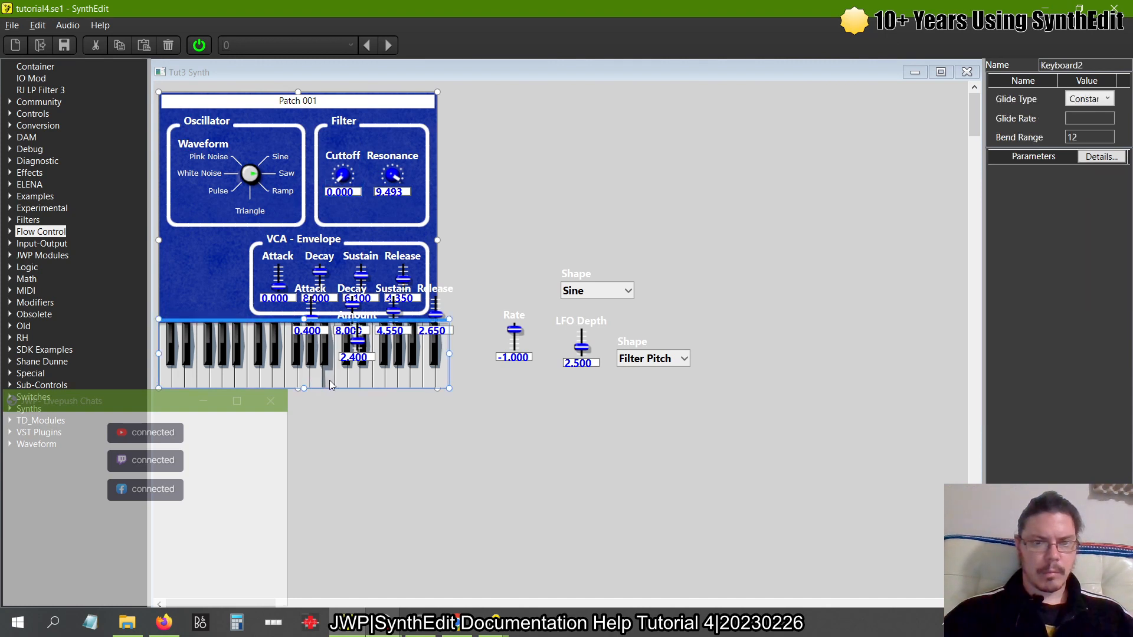
pyautogui.moveTo(347, 173); pyautogui.dragTo(342, 155)
pyautogui.click(325, 382)
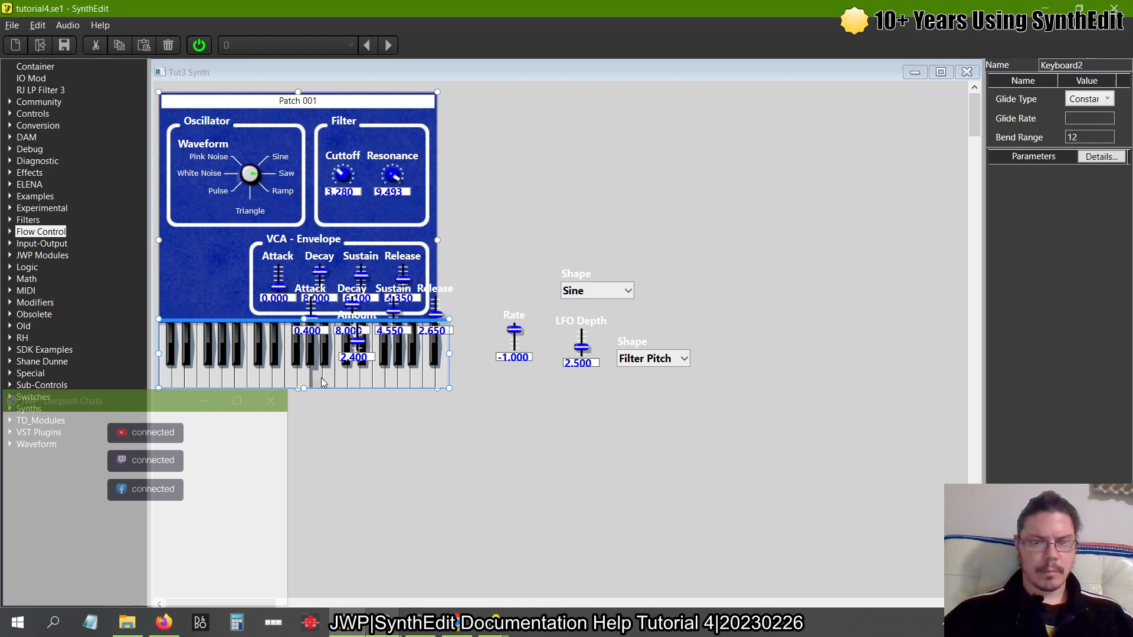
# Set the filter Cuttoff to exactly 1
pyautogui.click(341, 195)
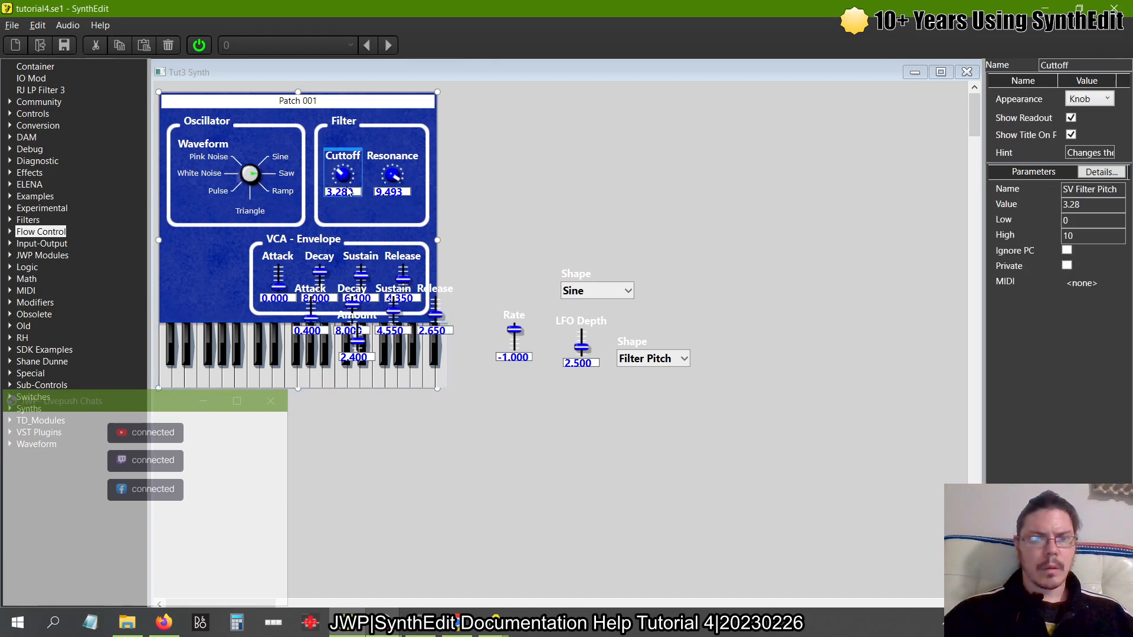
pyautogui.doubleClick(343, 192)
pyautogui.write('1')
pyautogui.press('Return')
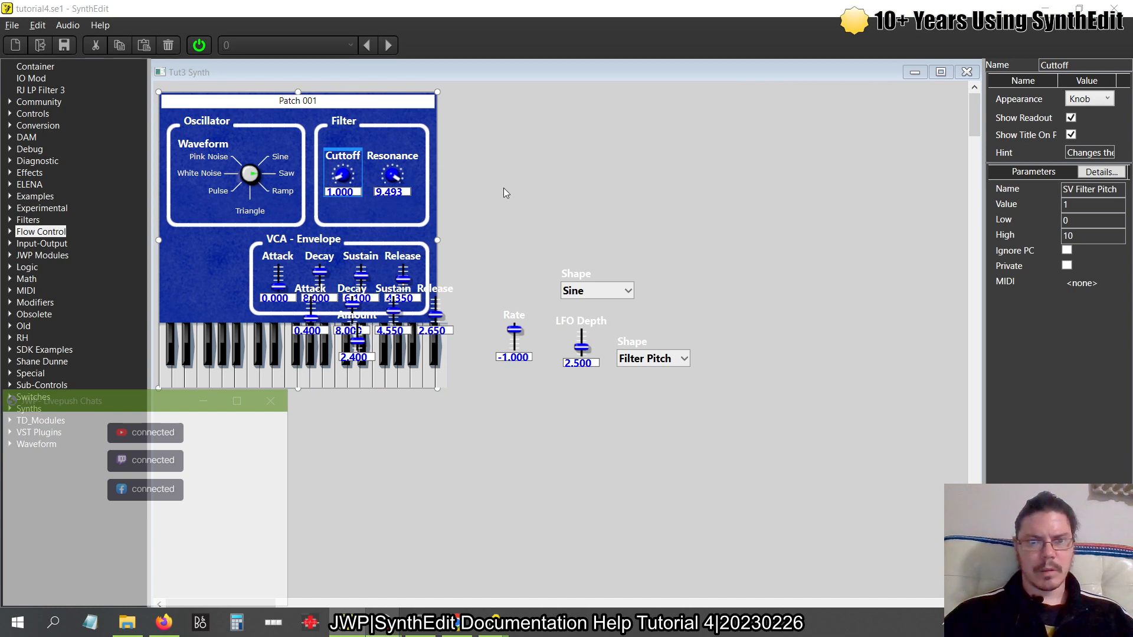
pyautogui.click(543, 230)
# Route the LFO to the oscillator by selecting Osc Pitch in the switch's list control, and play a test note
pyautogui.click(650, 360)
pyautogui.click(649, 359)
pyautogui.click(618, 386)
pyautogui.click(351, 384)
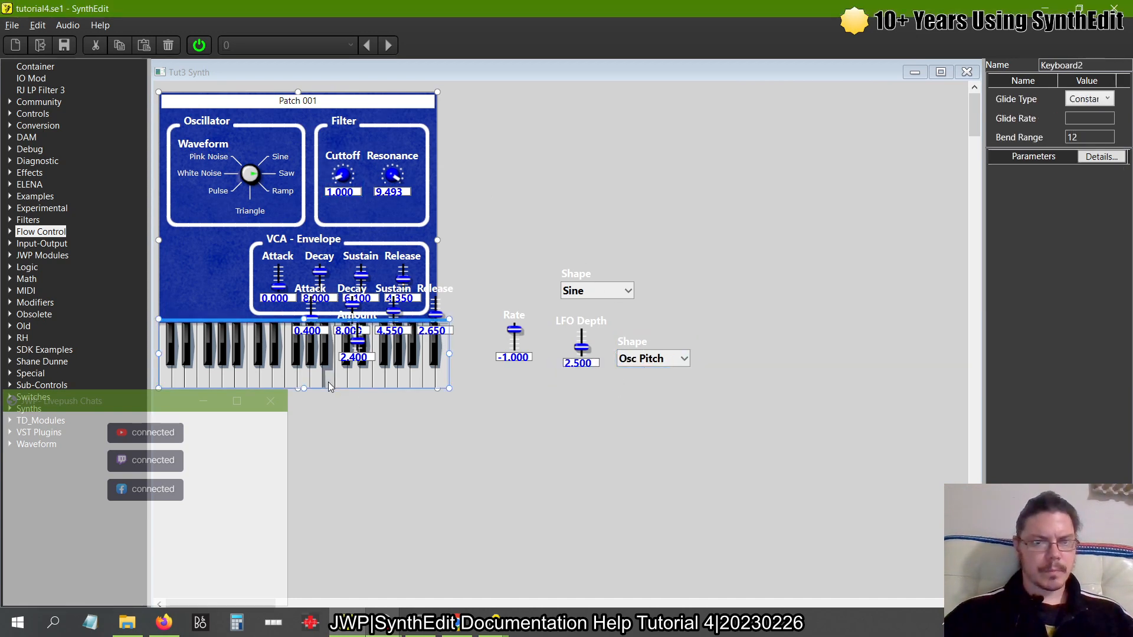
# Set the LFO shape to Ramp for the oscillator pitch modulation
pyautogui.click(600, 291)
pyautogui.click(572, 328)
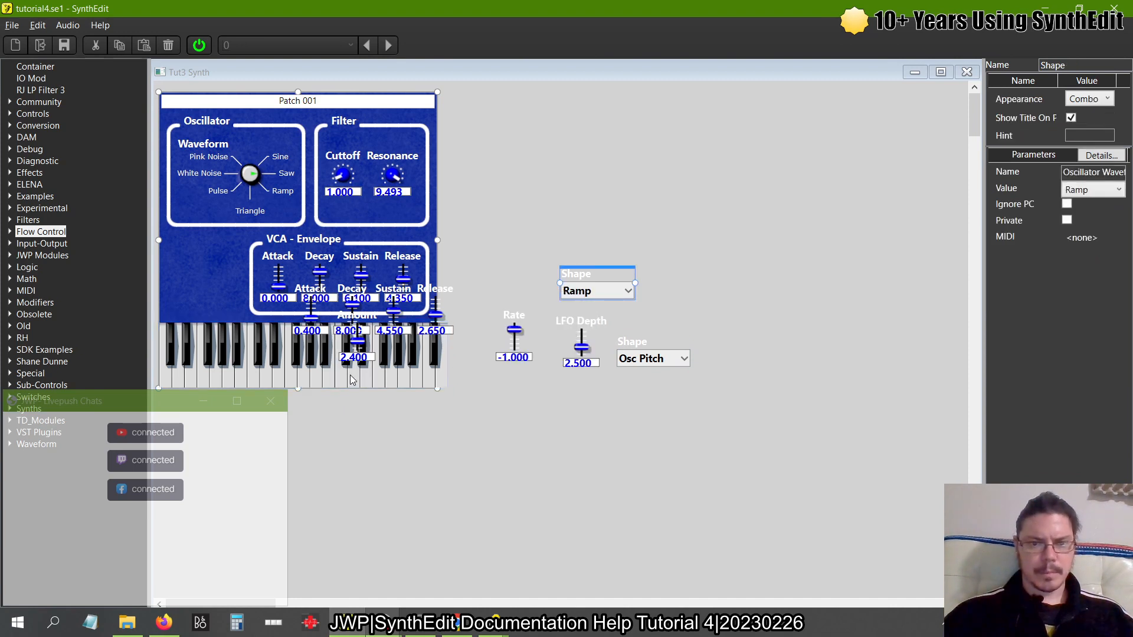
# Set the LFO Rate to -2, playing a keyboard note before and after the change to compare the pitch modulation
pyautogui.click(335, 383)
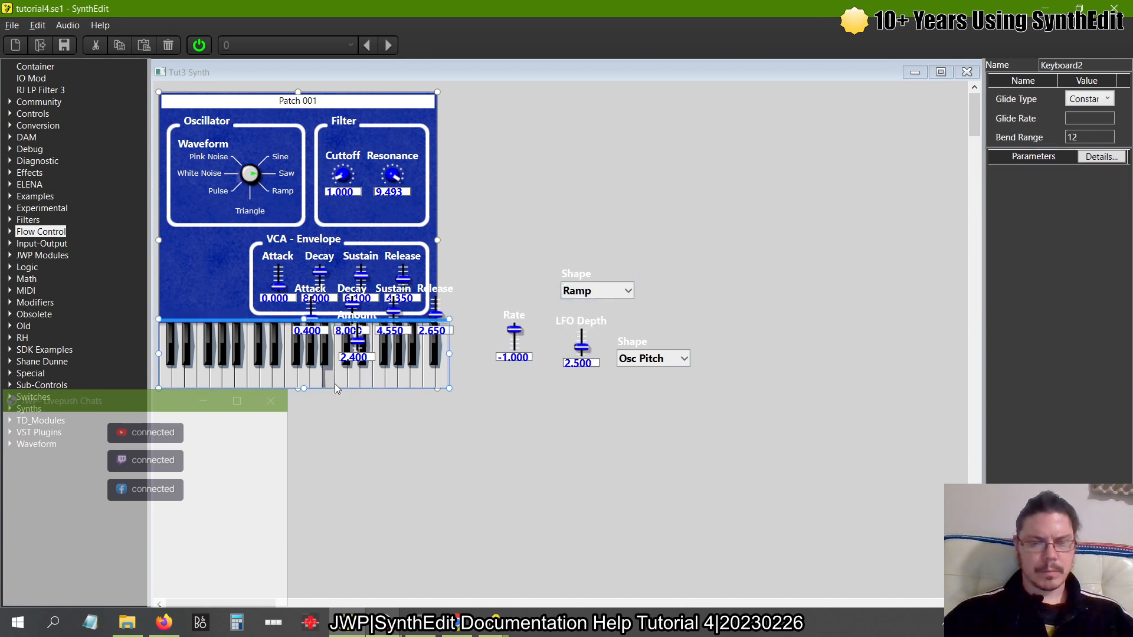
pyautogui.click(509, 359)
pyautogui.write('-2')
pyautogui.press('Return')
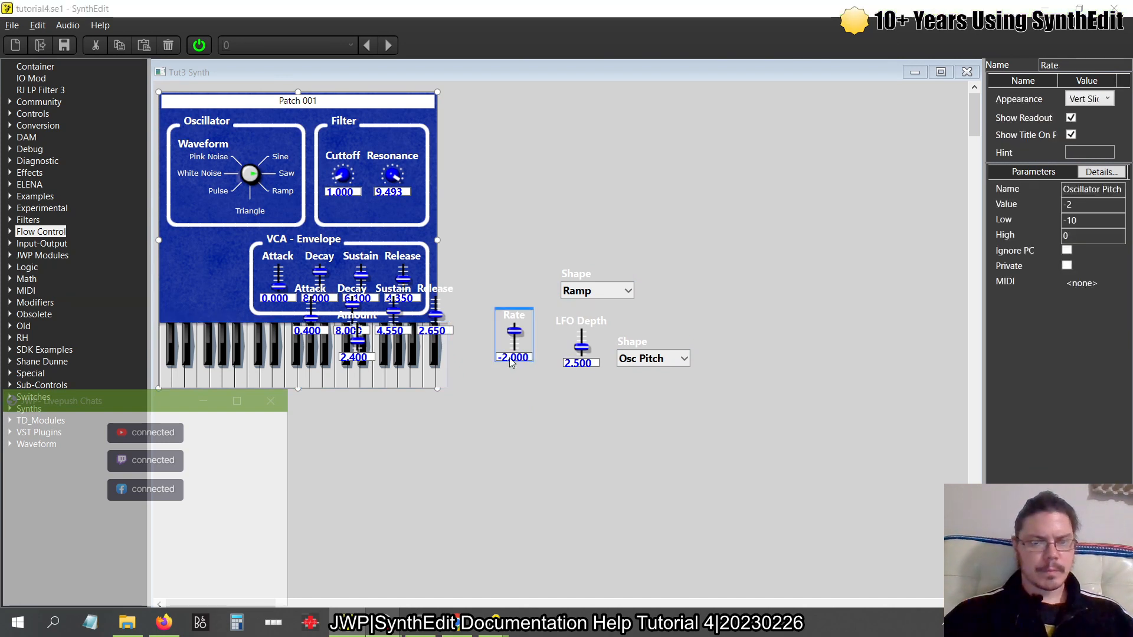
pyautogui.click(328, 379)
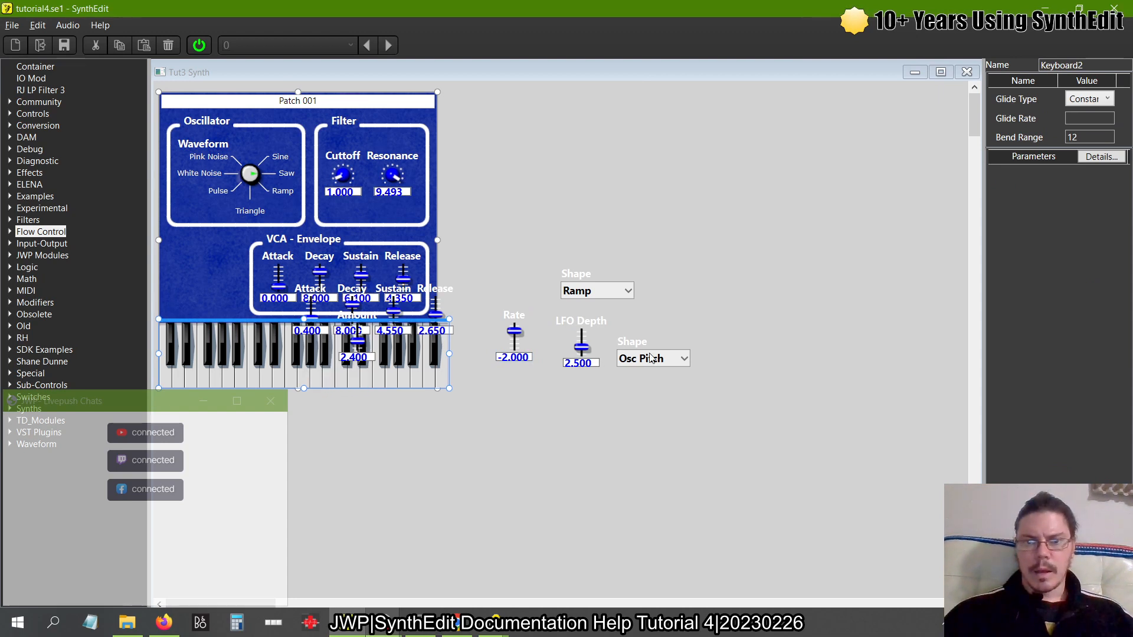
# Try the Pulse shape for the LFO and play a keyboard note with it
pyautogui.click(626, 292)
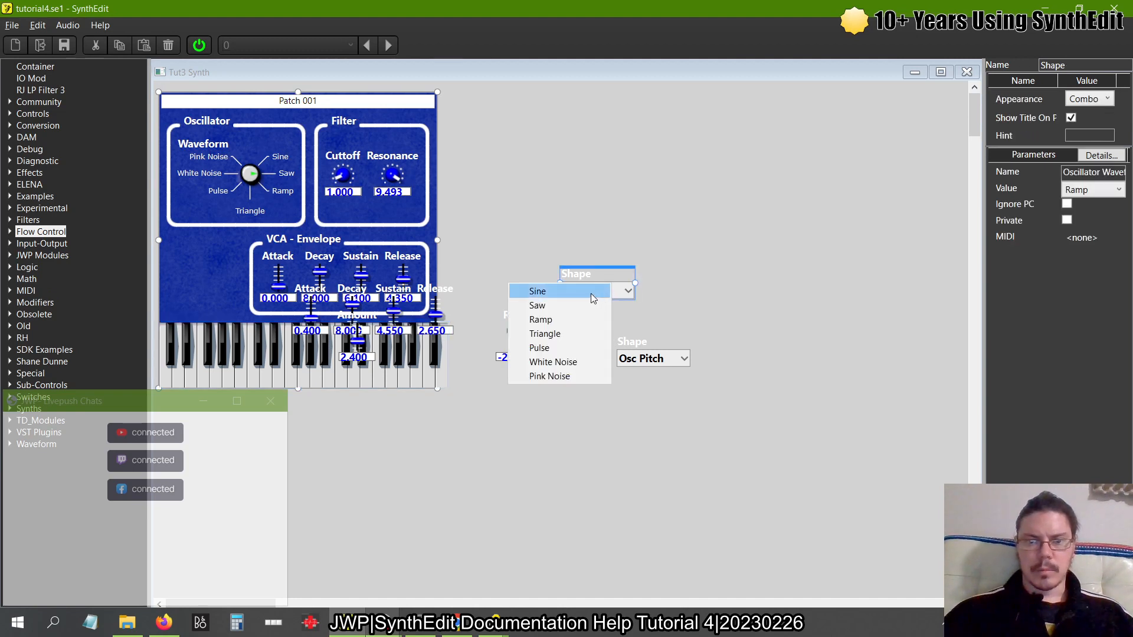
pyautogui.click(561, 346)
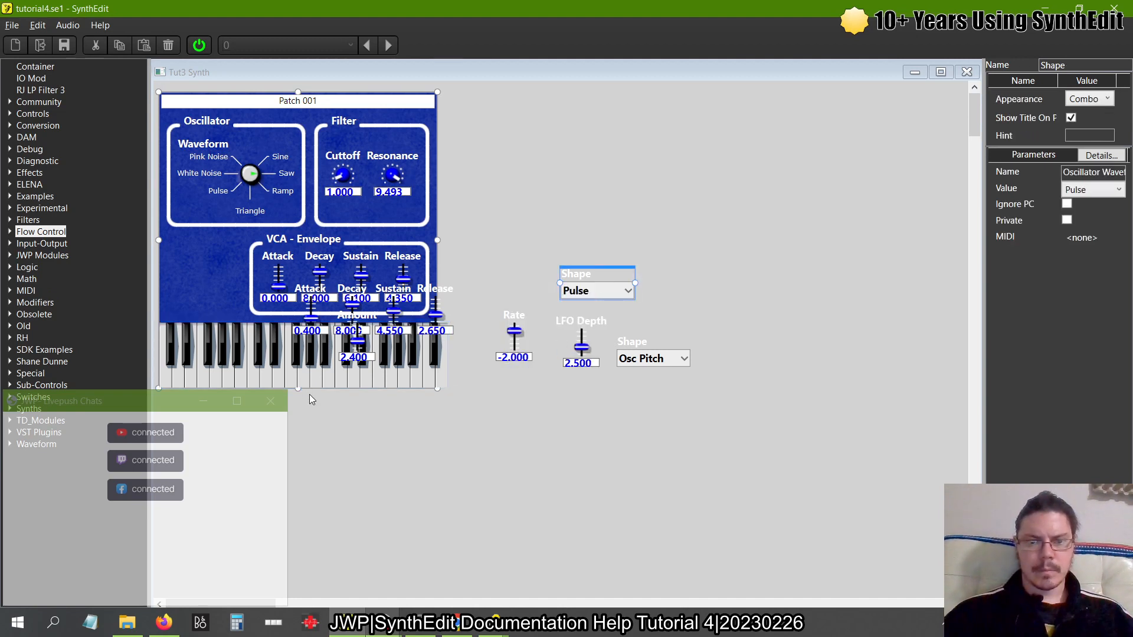
pyautogui.click(311, 381)
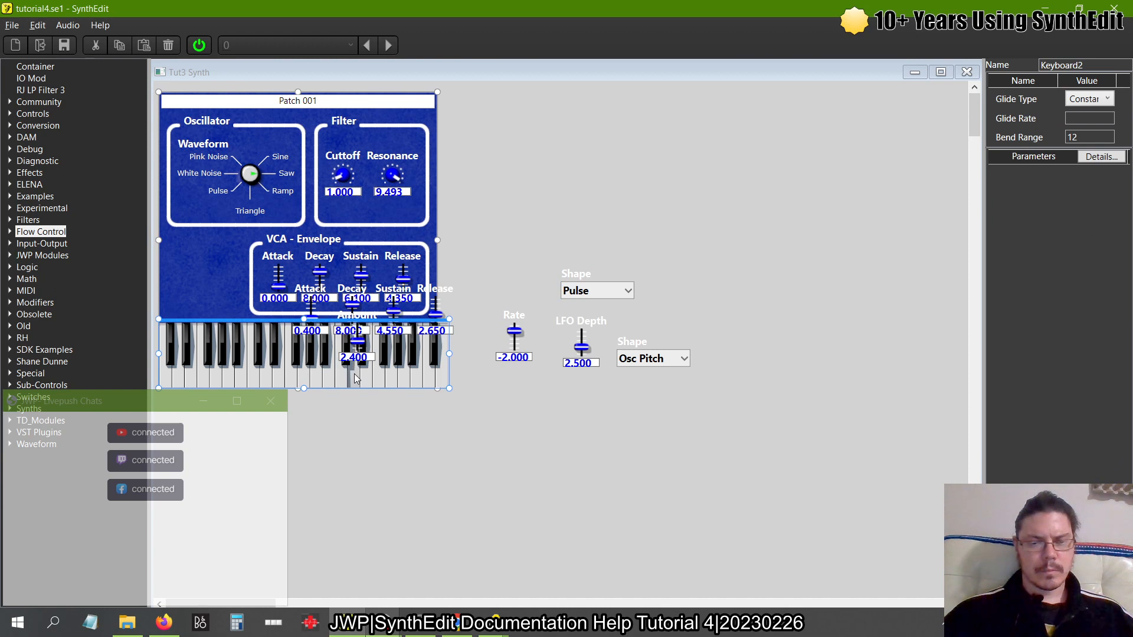
# Set the LFO shape to Sine and turn the audio engine off
pyautogui.click(614, 292)
pyautogui.click(584, 301)
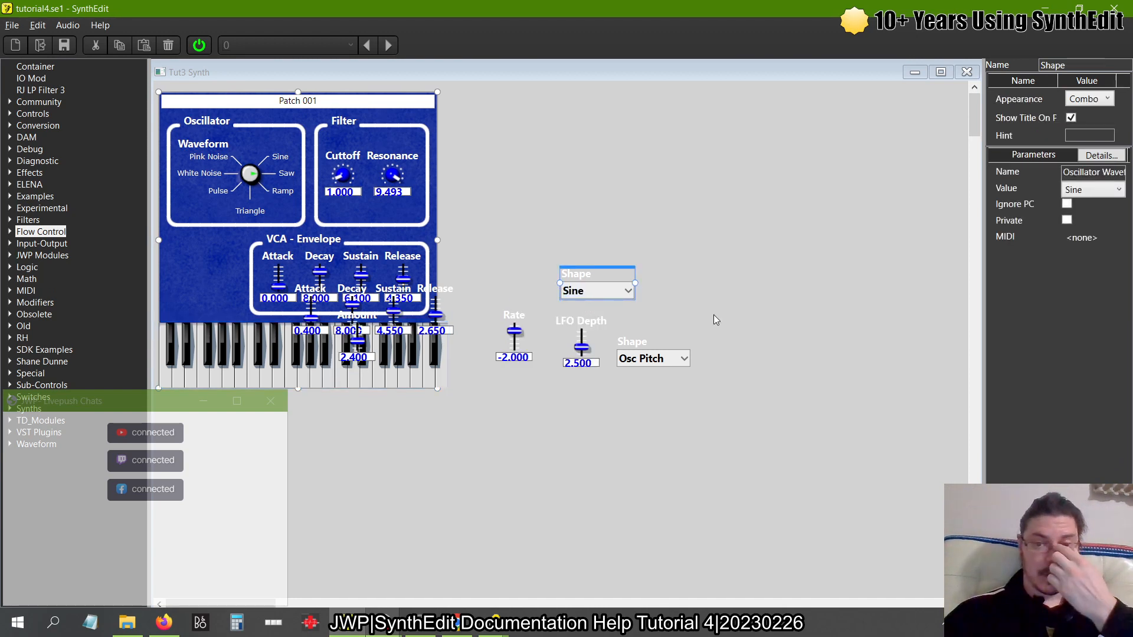
pyautogui.click(200, 45)
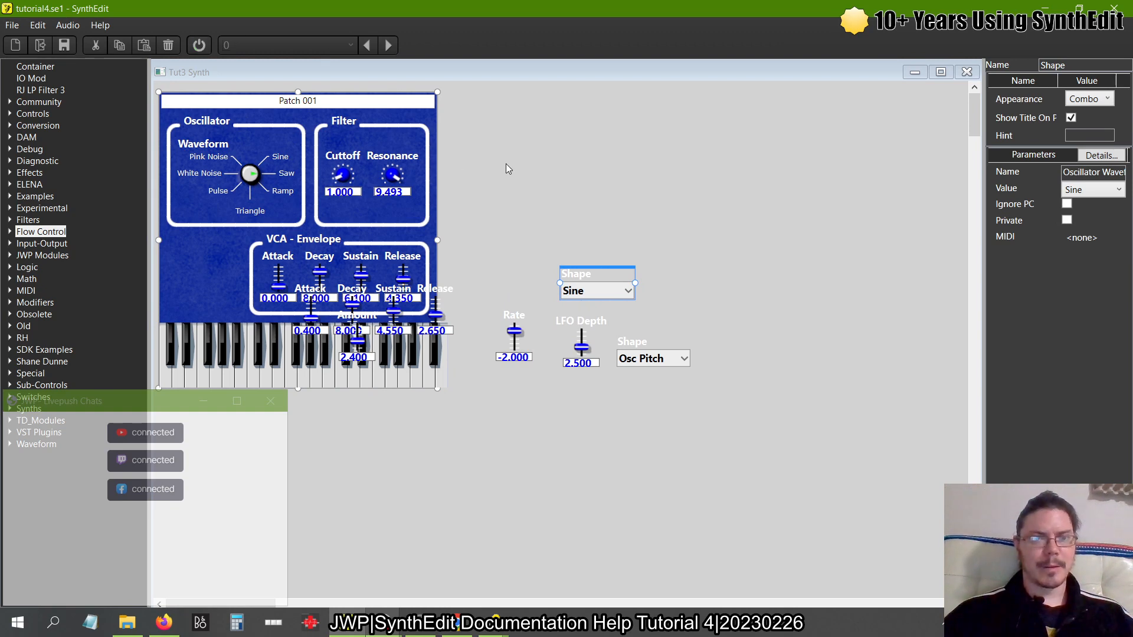
# Switch to the SynthEdit Tutorials window and read the LFO to Volume page's instructions on the Fixed Values, Switch and ADSR connections
pyautogui.hotkey('alt', 'Tab')
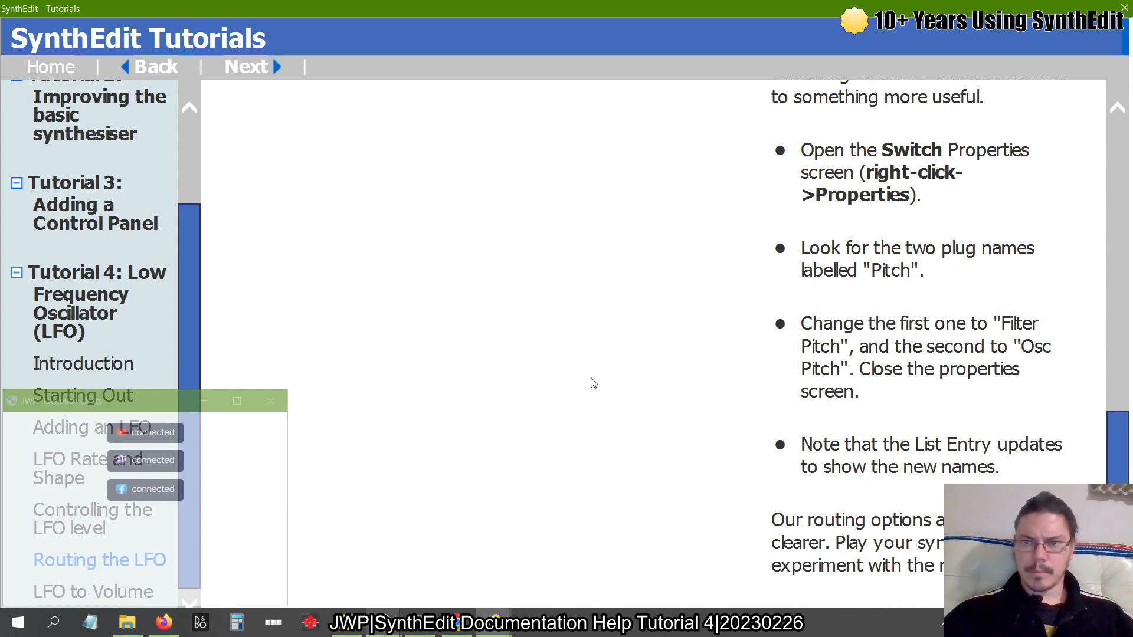
pyautogui.scroll(10, 593, 383)
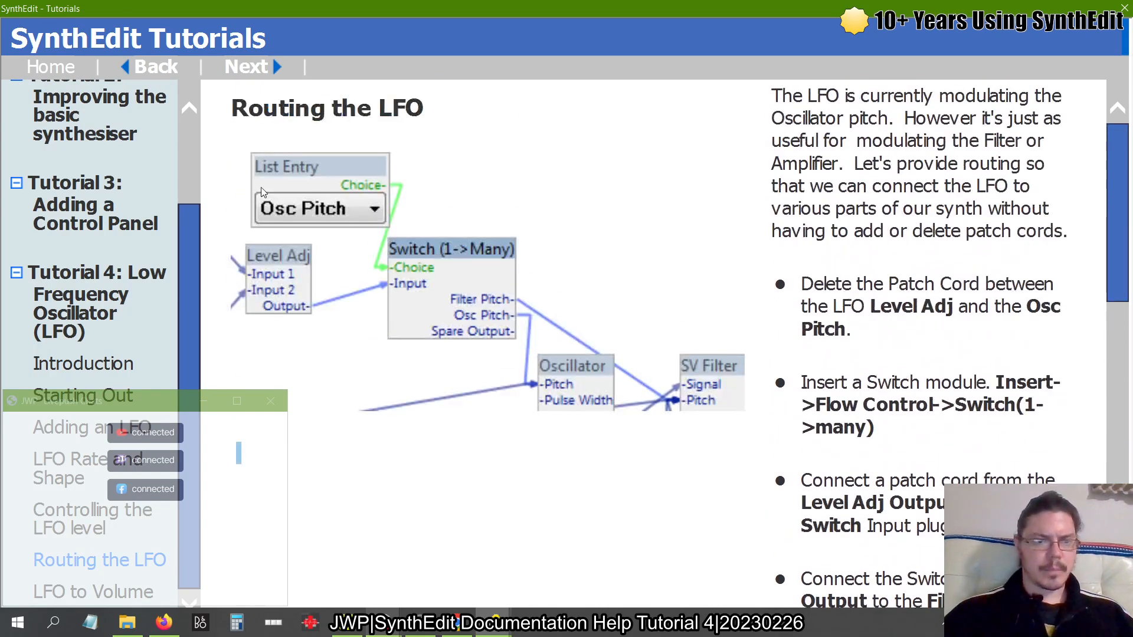
pyautogui.click(248, 66)
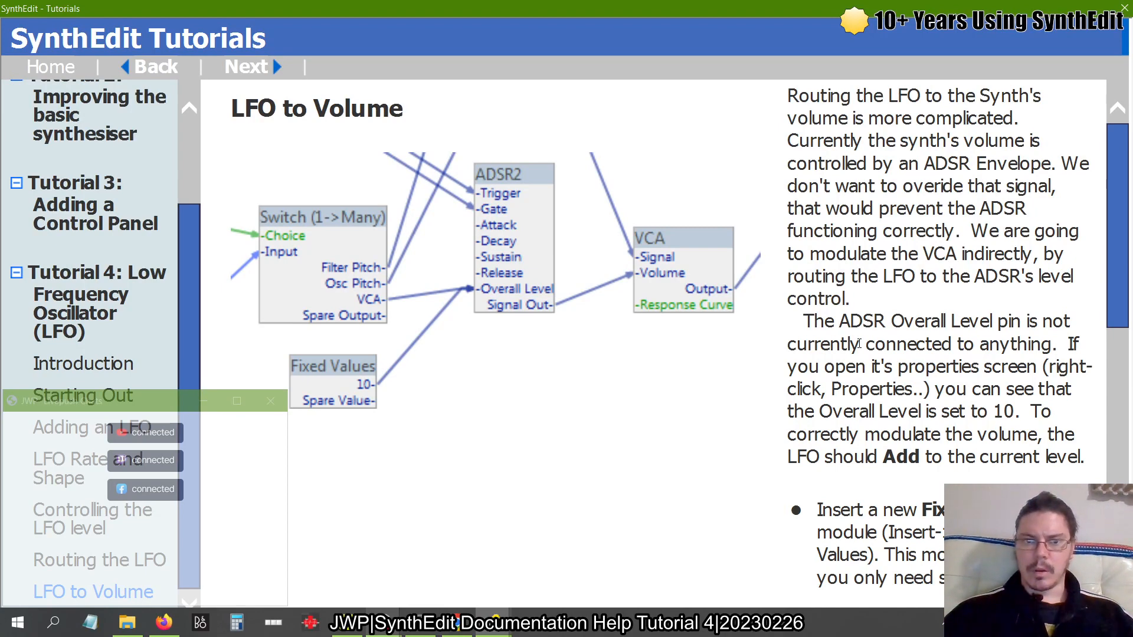
pyautogui.scroll(-3, 859, 344)
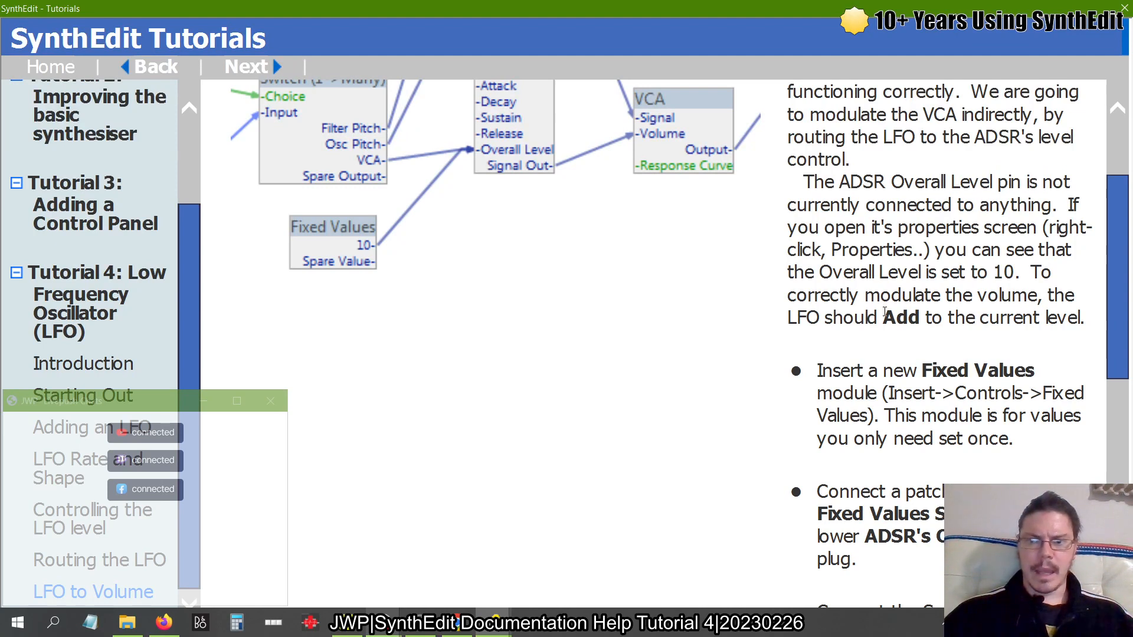
pyautogui.scroll(-2, 885, 313)
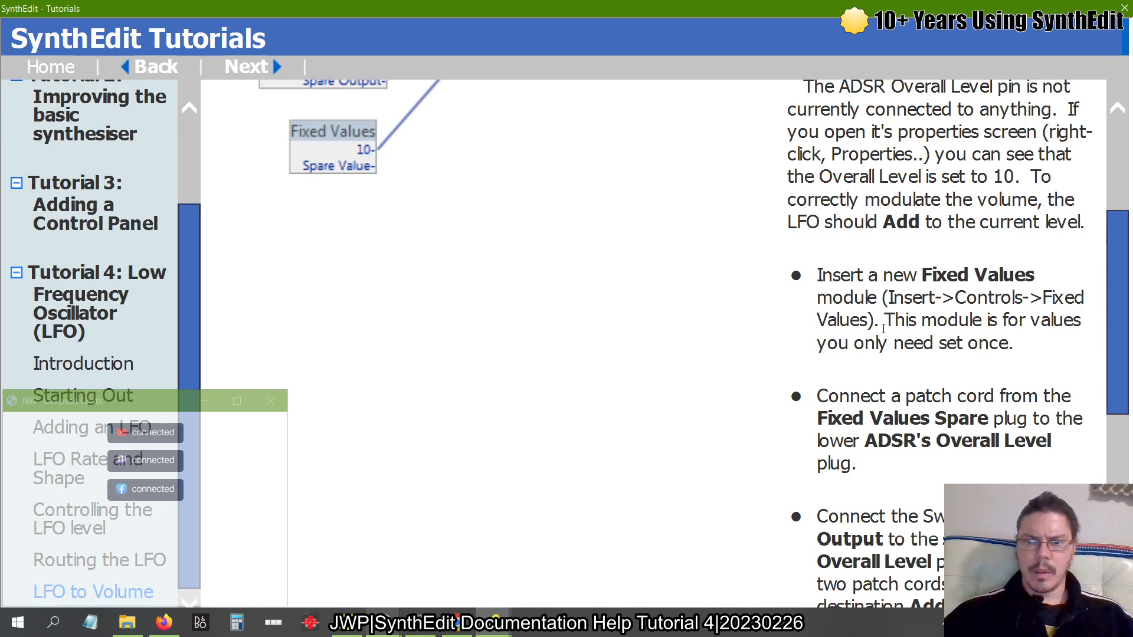
pyautogui.scroll(-2, 883, 329)
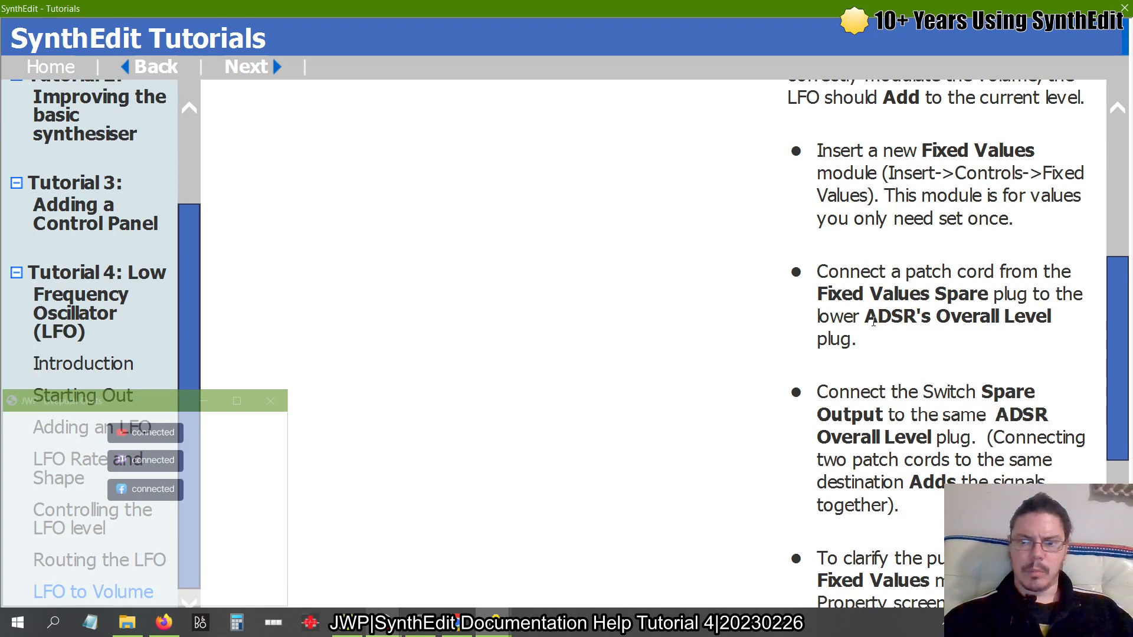
pyautogui.scroll(-3, 873, 321)
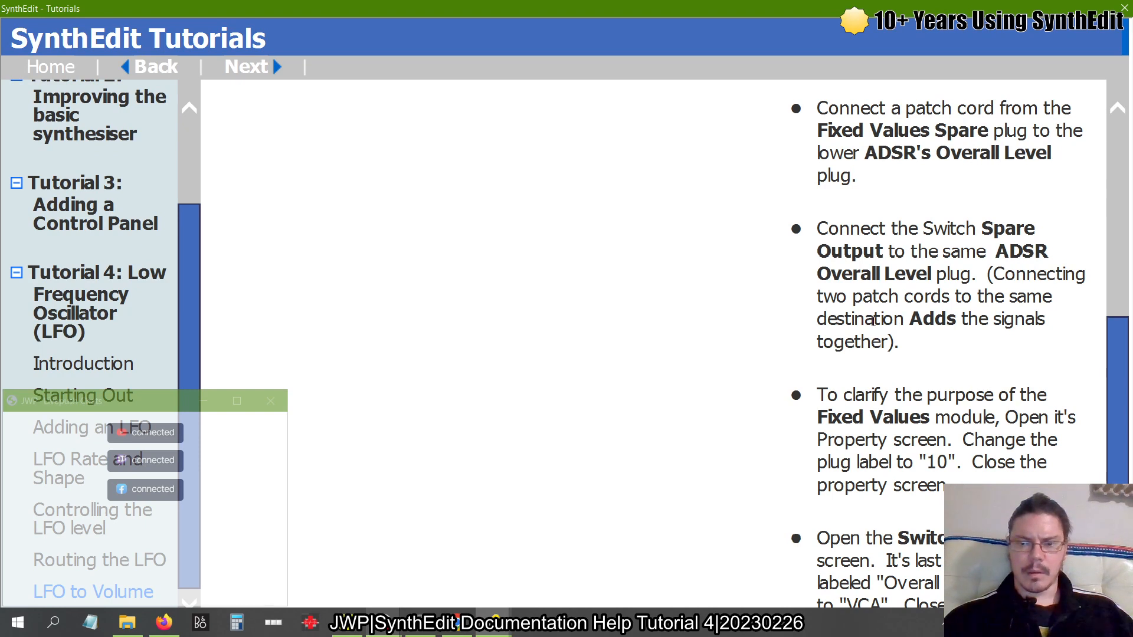
pyautogui.scroll(-2, 874, 322)
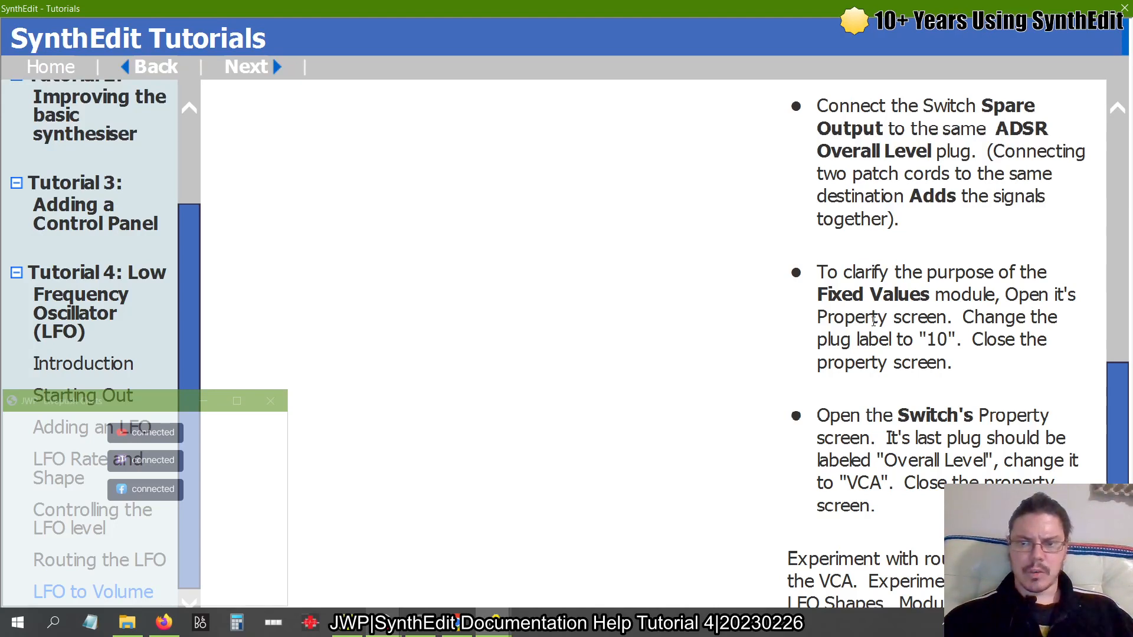
pyautogui.scroll(-1, 874, 321)
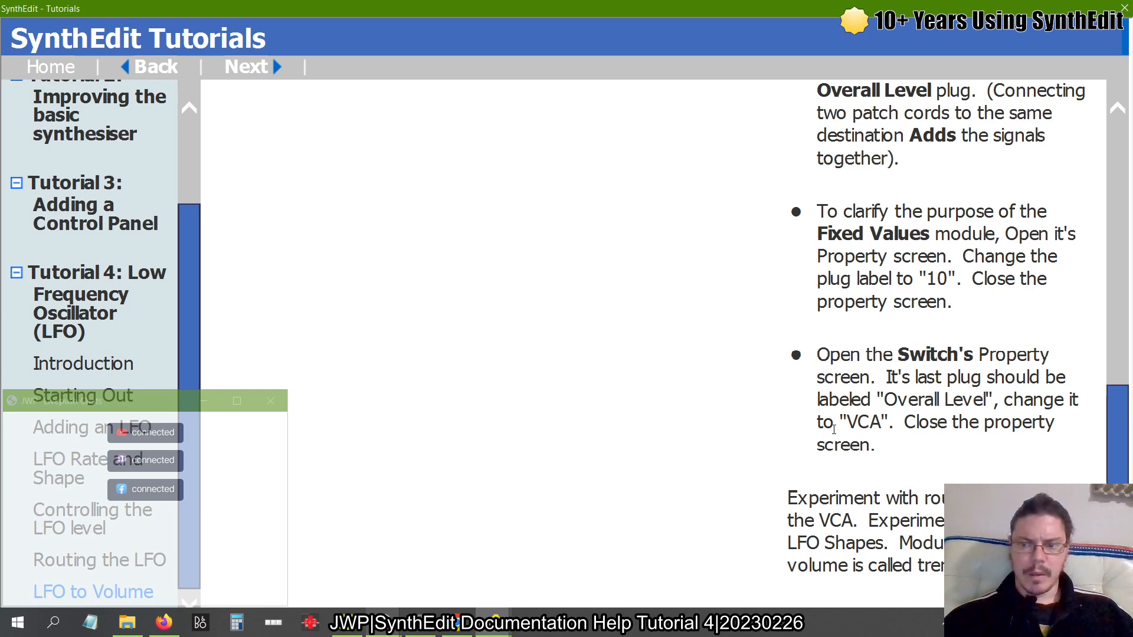
pyautogui.scroll(1, 834, 429)
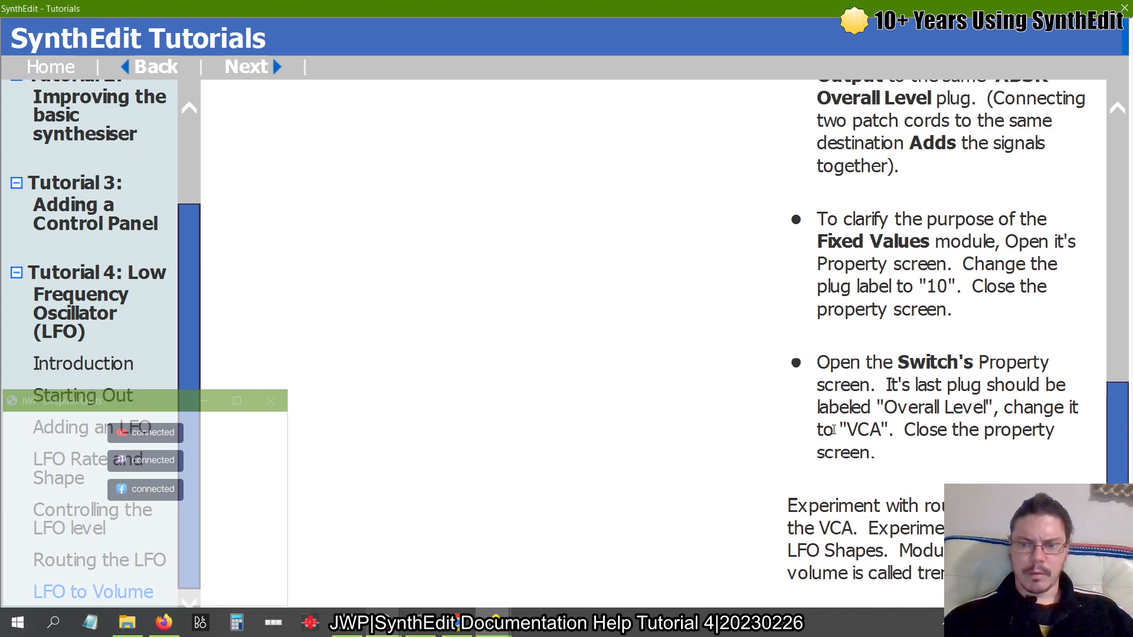
pyautogui.scroll(-1, 834, 428)
pyautogui.scroll(7, 834, 429)
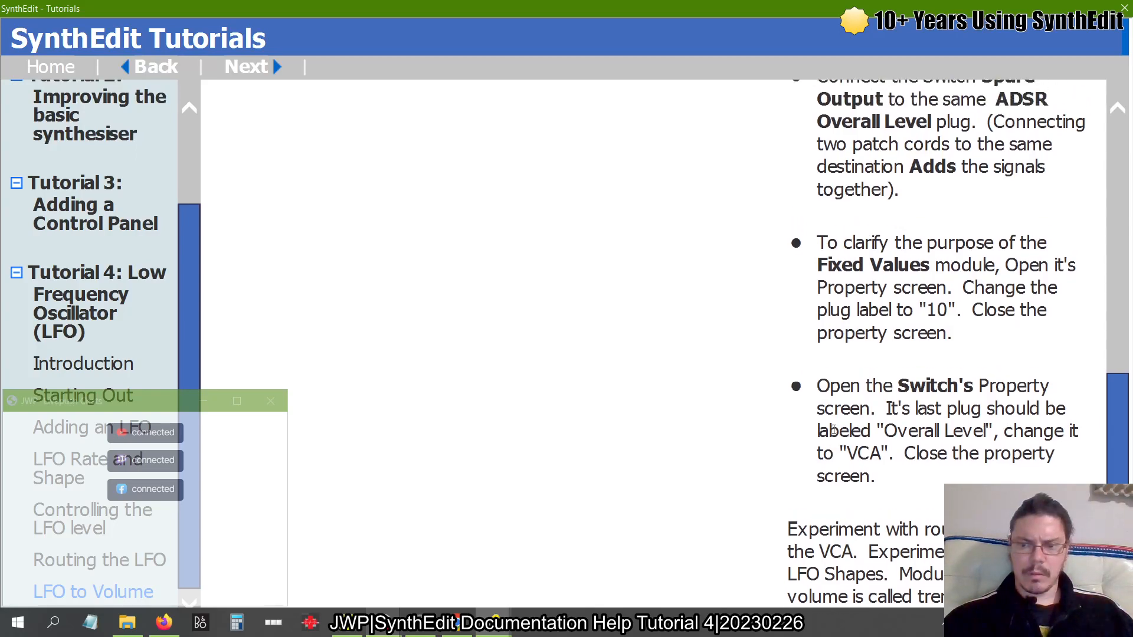
pyautogui.scroll(-5, 834, 429)
pyautogui.scroll(10, 834, 429)
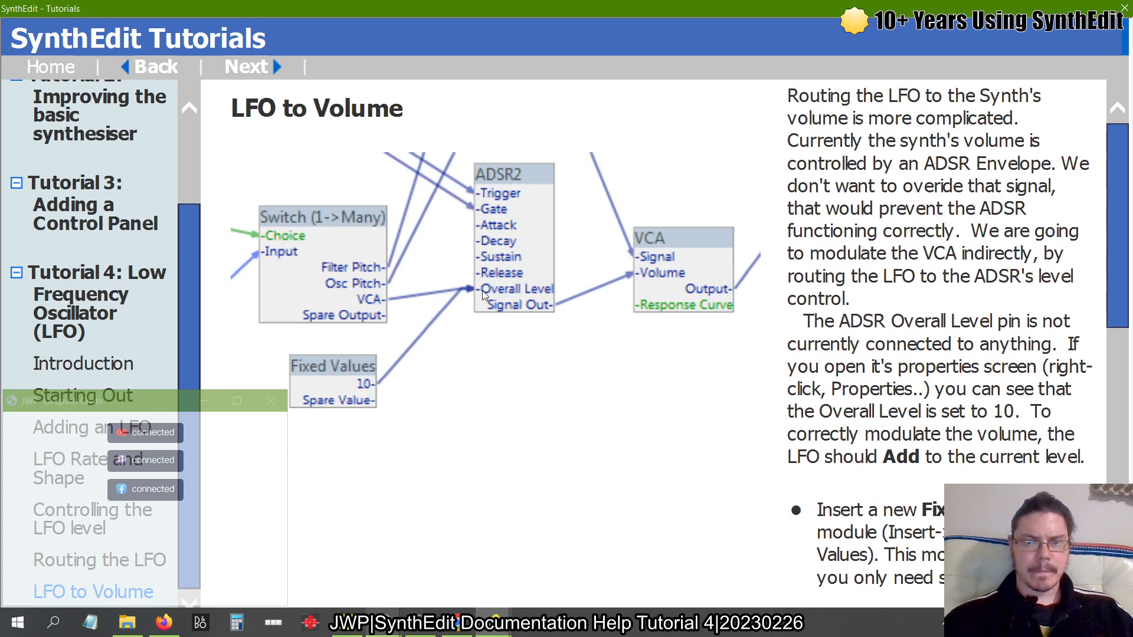
# Return to SynthEdit, close the panel view to reach the synth's structure, and inspect the Overall Level properties of the ADSR2 modules
pyautogui.hotkey('alt', 'Tab')
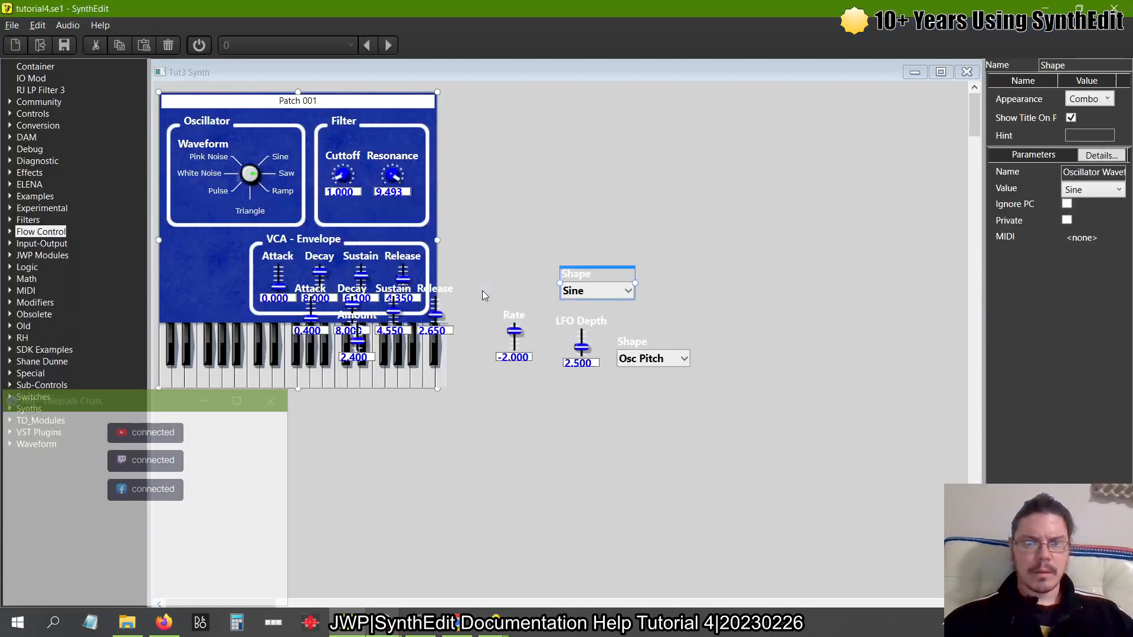
pyautogui.click(966, 72)
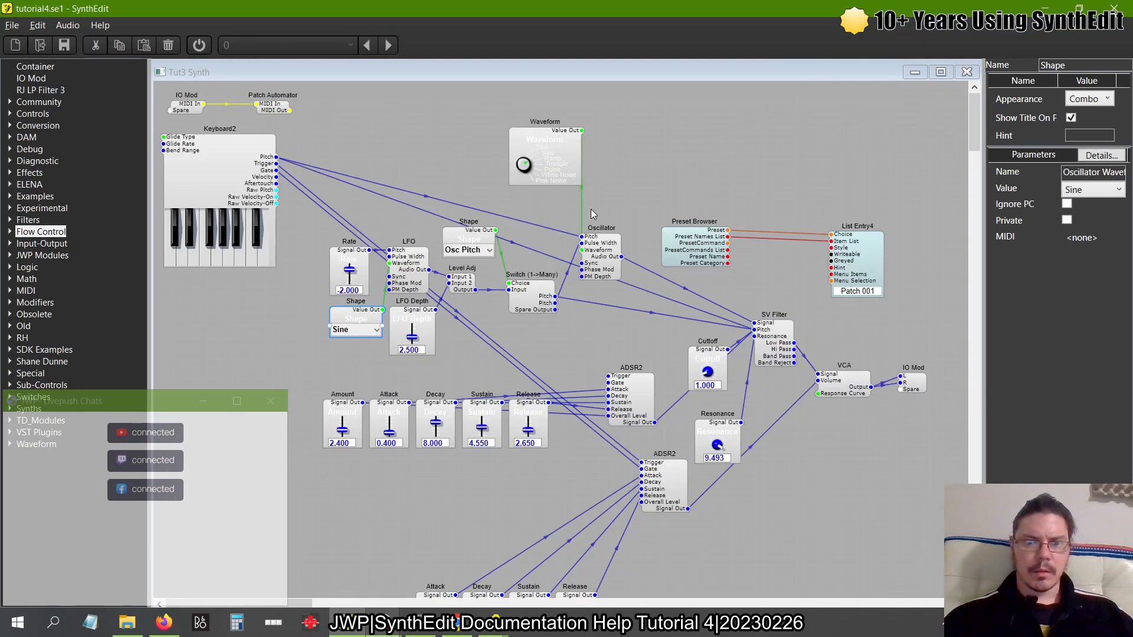
pyautogui.scroll(-3, 649, 432)
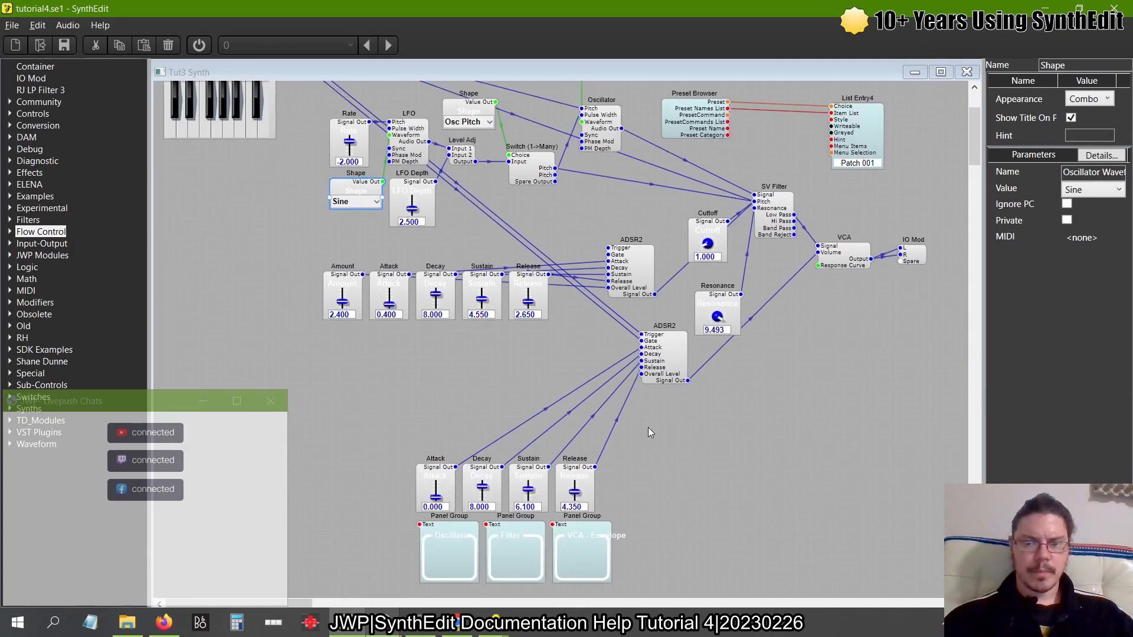
pyautogui.click(670, 380)
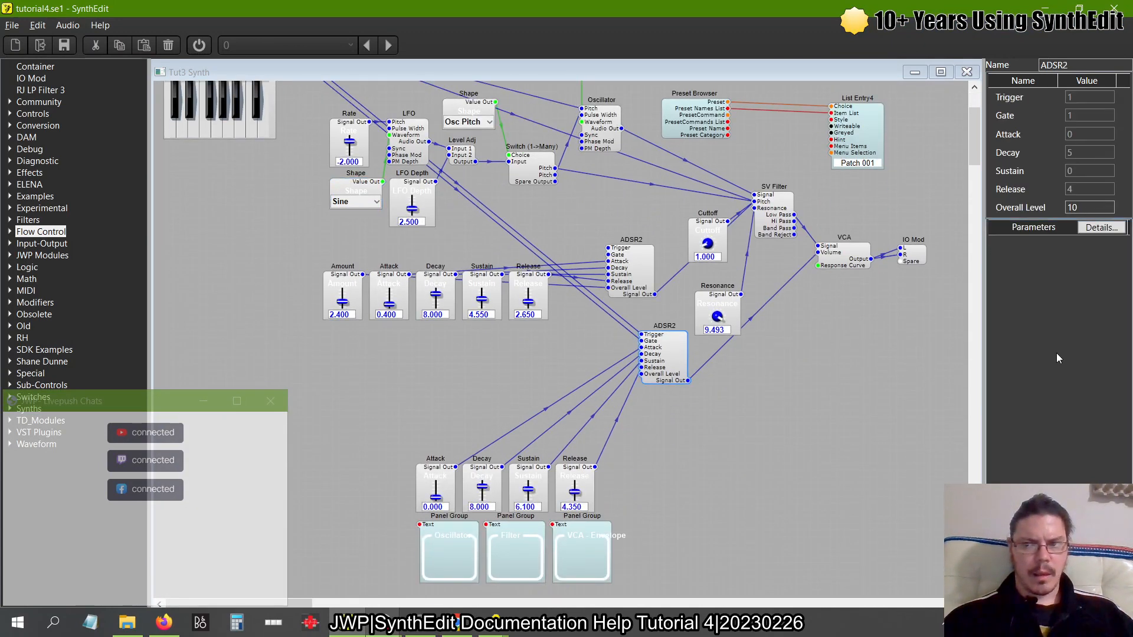
pyautogui.click(637, 280)
pyautogui.click(671, 345)
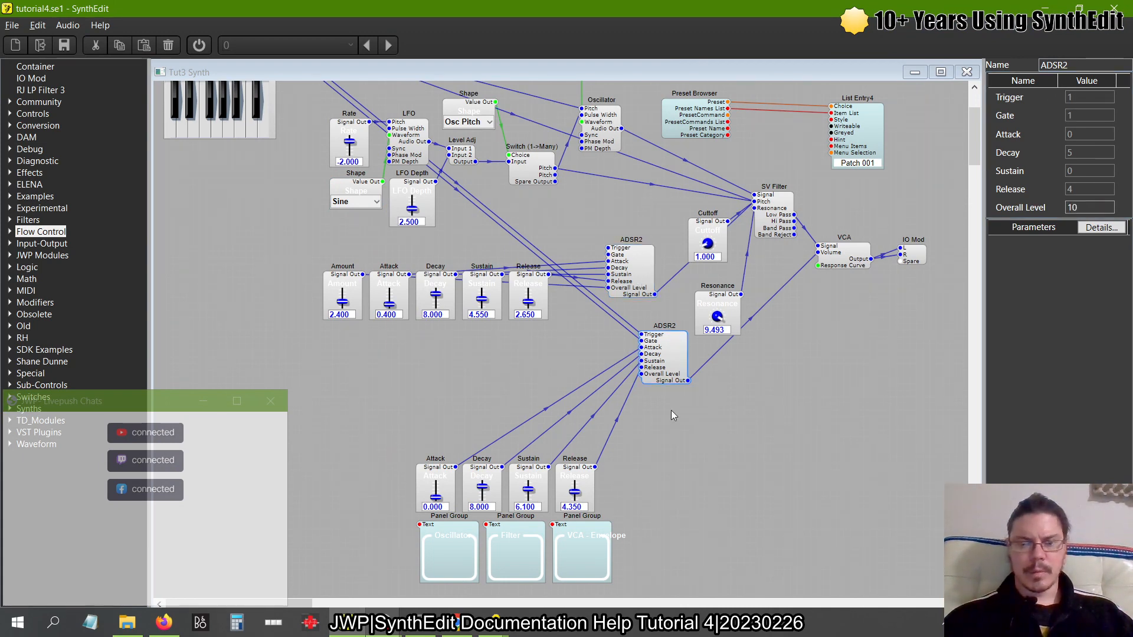
# Insert a Fixed Values (Volts) module from the Controls category beside the lower ADSR2
pyautogui.scroll(3, 515, 367)
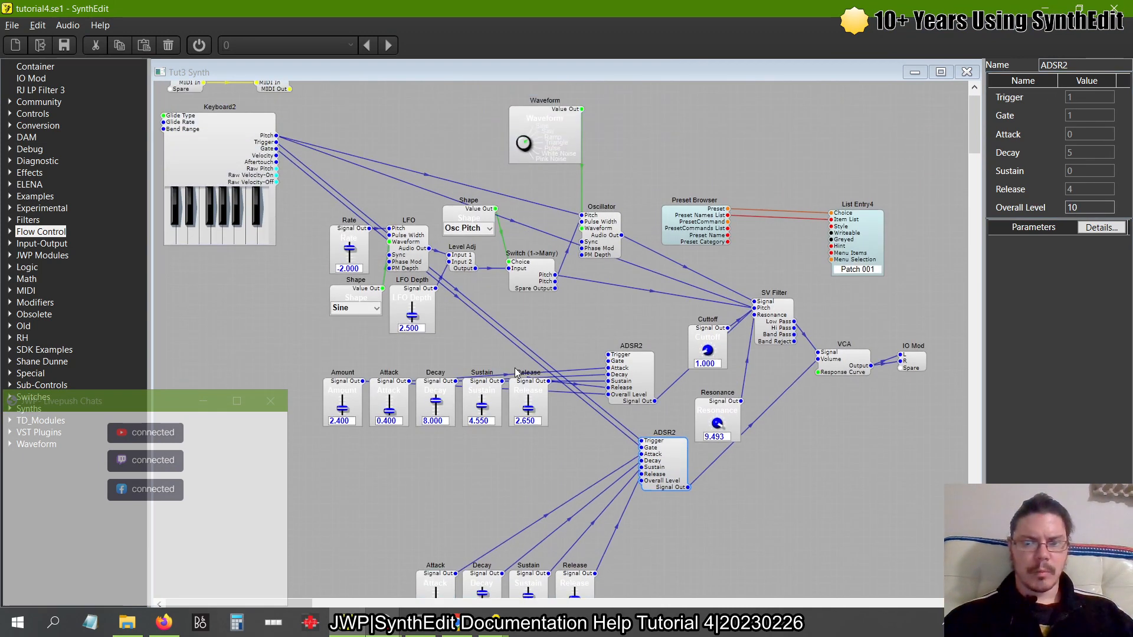
pyautogui.click(10, 115)
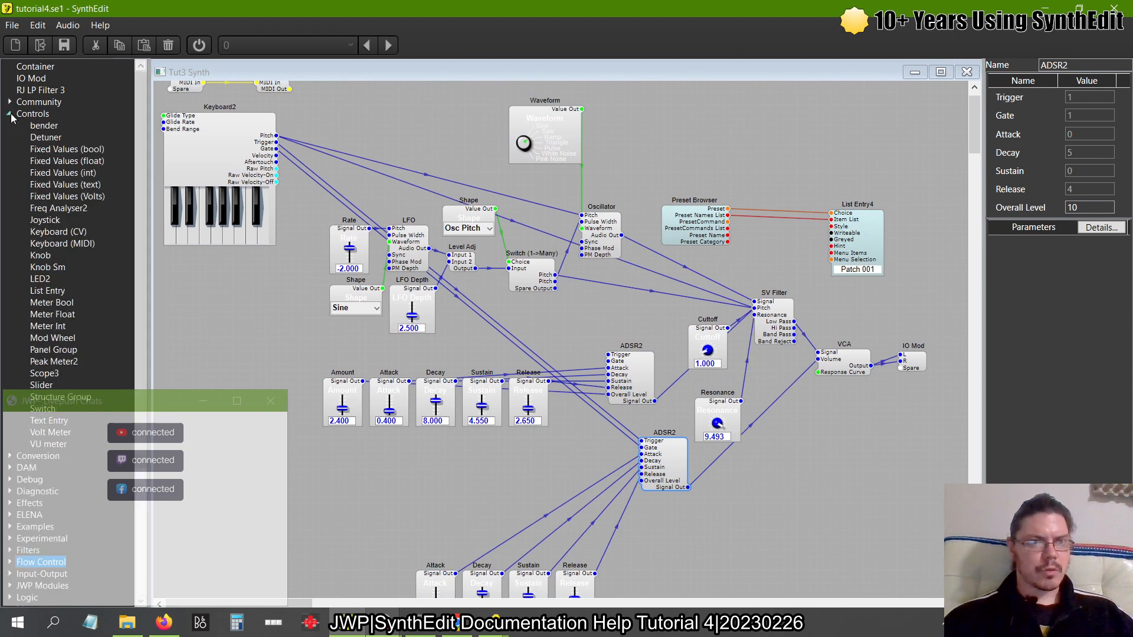
pyautogui.moveTo(67, 198); pyautogui.dragTo(514, 482)
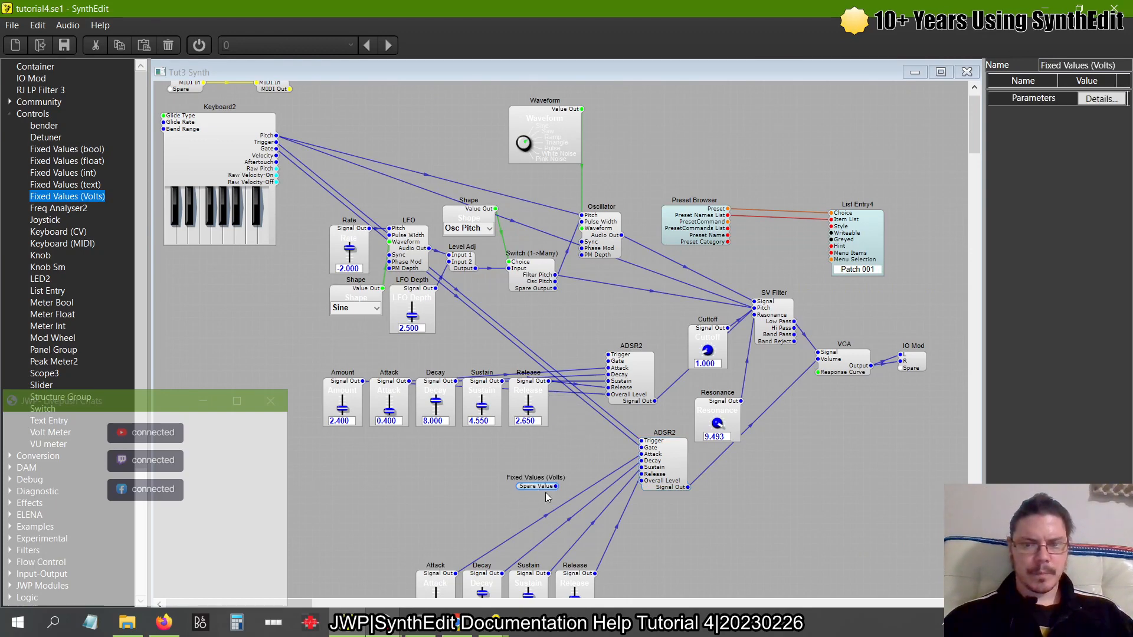
# Move the lower Attack, Decay, Sustain and Release sliders and the three Panel Groups together up beneath the upper envelope sliders
pyautogui.scroll(-3, 537, 490)
pyautogui.click(645, 500)
pyautogui.moveTo(653, 575); pyautogui.dragTo(338, 325)
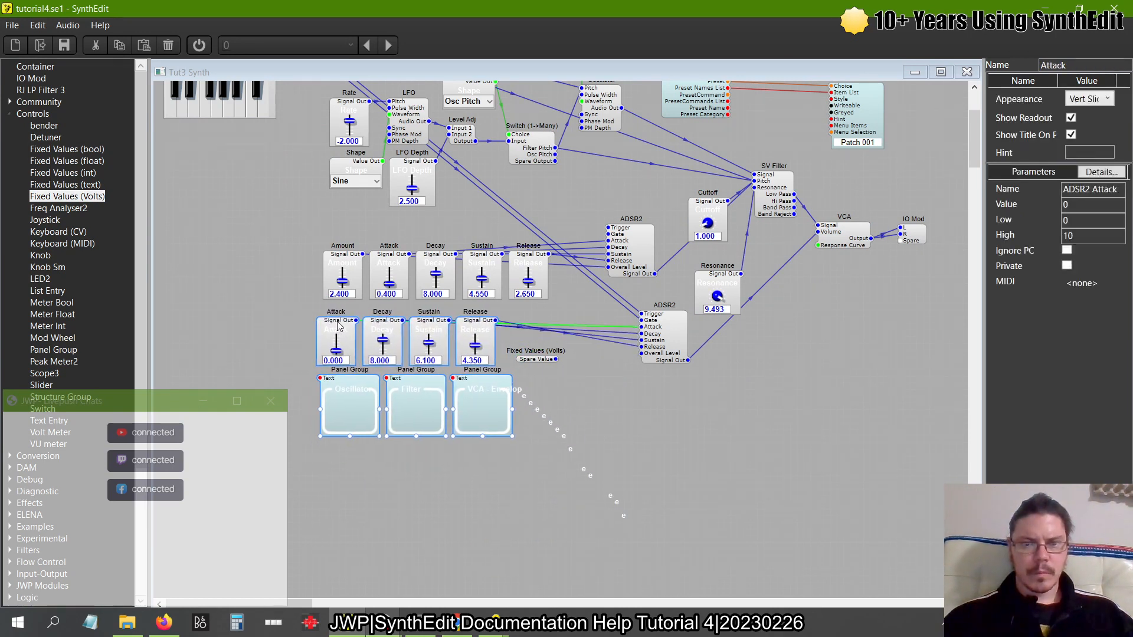
# Connect the Fixed Values (Volts) Spare Value plug to the lower ADSR2's Overall Level and nudge the module into line with it
pyautogui.click(557, 359)
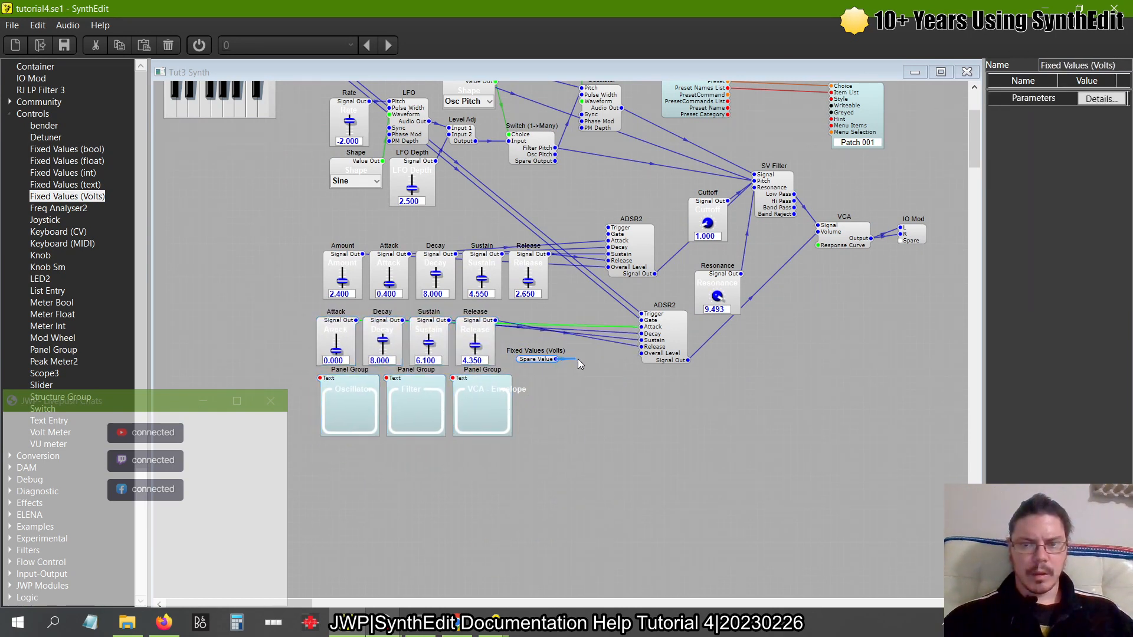
pyautogui.moveTo(635, 362); pyautogui.dragTo(641, 354)
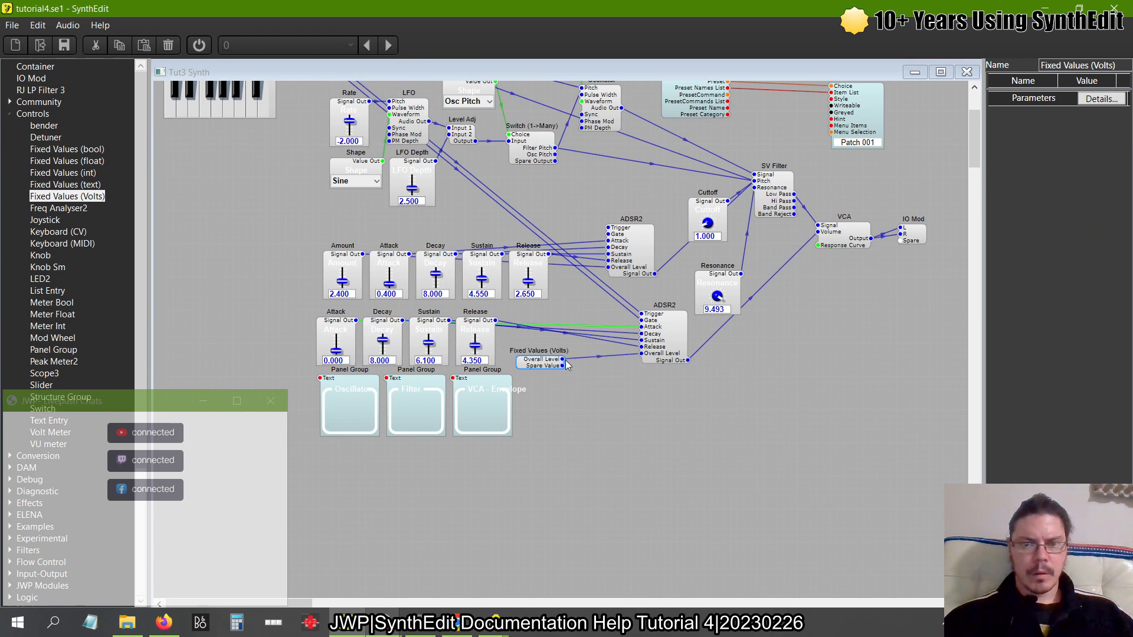
pyautogui.moveTo(548, 365); pyautogui.dragTo(554, 359)
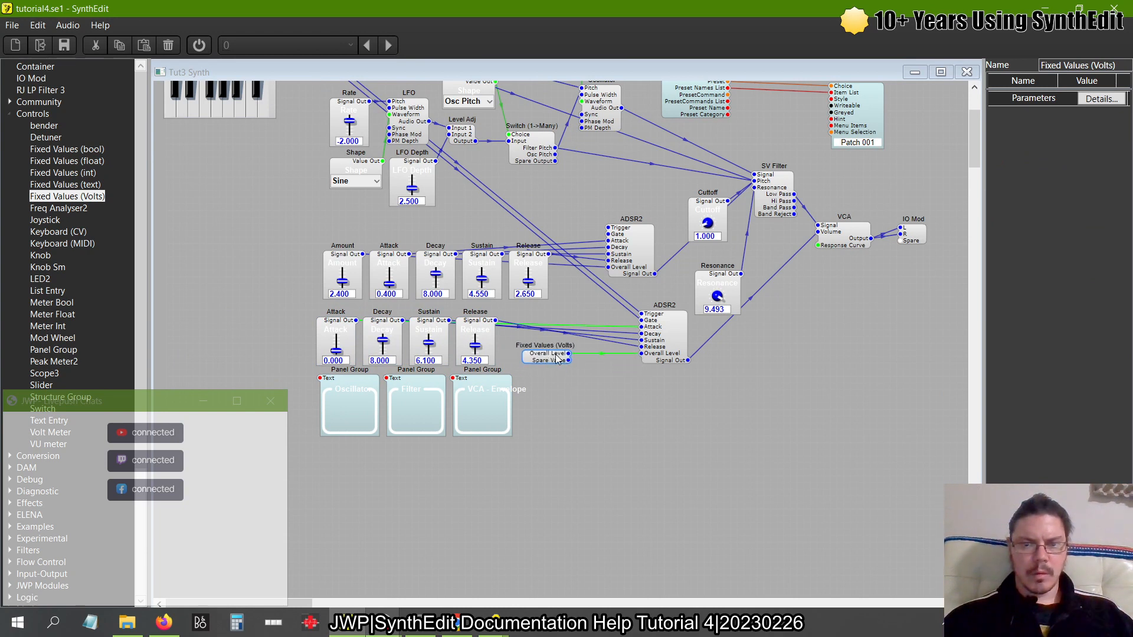
# Label the Fixed Values (Volts) output that feeds the lower ADSR2 as 10
pyautogui.click(653, 349)
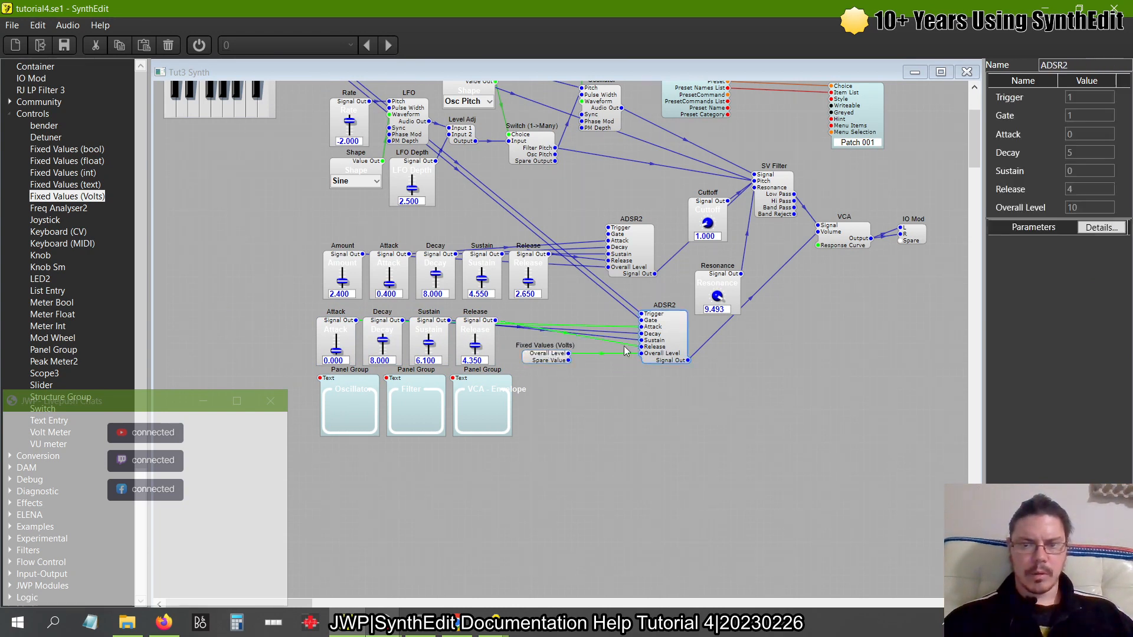
pyautogui.click(543, 365)
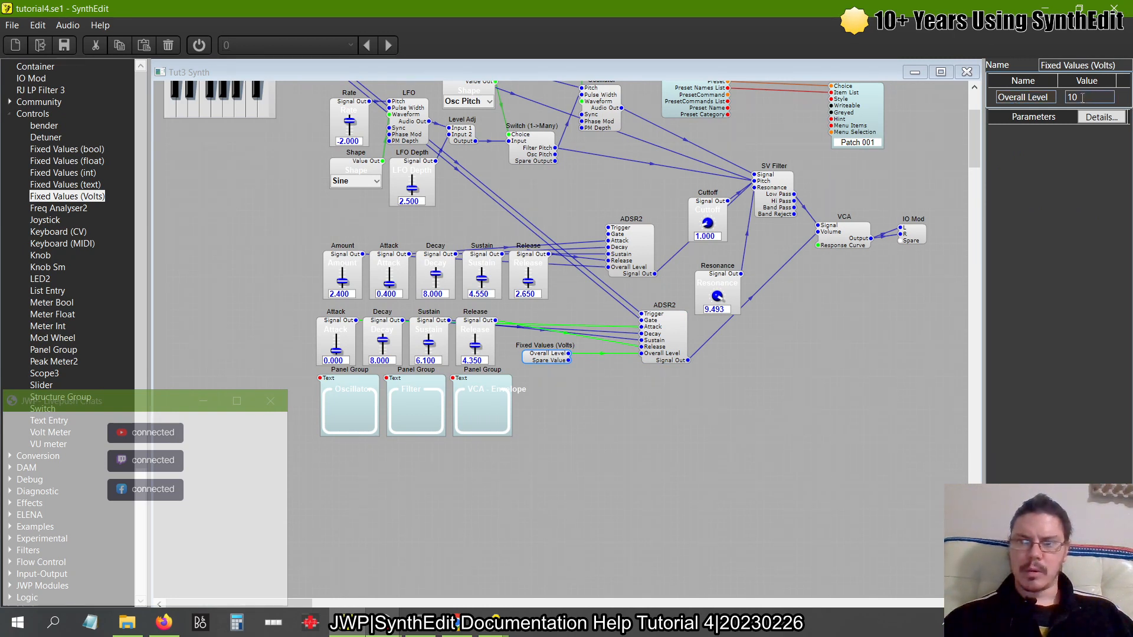
pyautogui.click(1052, 97)
pyautogui.write('10')
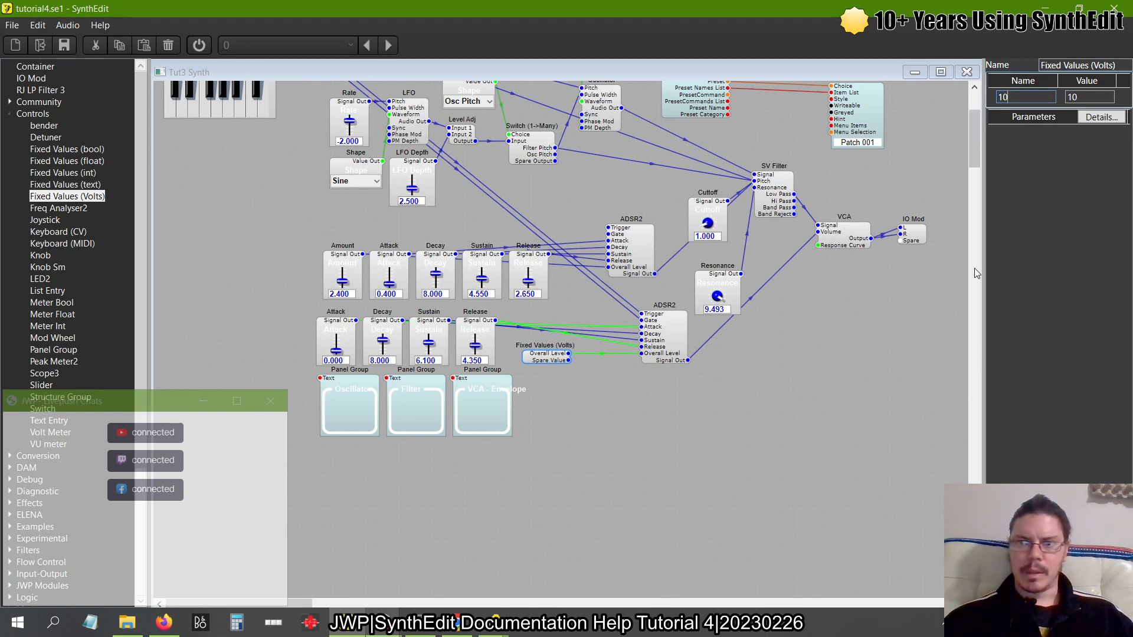
pyautogui.press('Return')
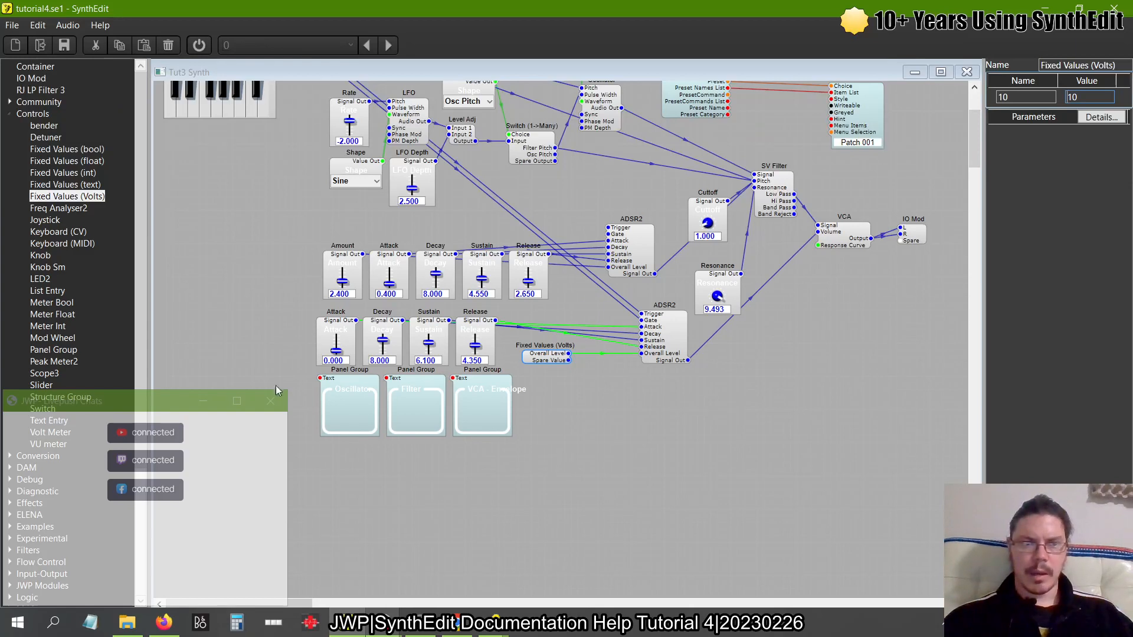
# Add a temporary Container below the lower ADSR2 and delete it again to refresh the displayed plug names
pyautogui.moveTo(33, 67); pyautogui.dragTo(597, 392)
pyautogui.click(629, 401)
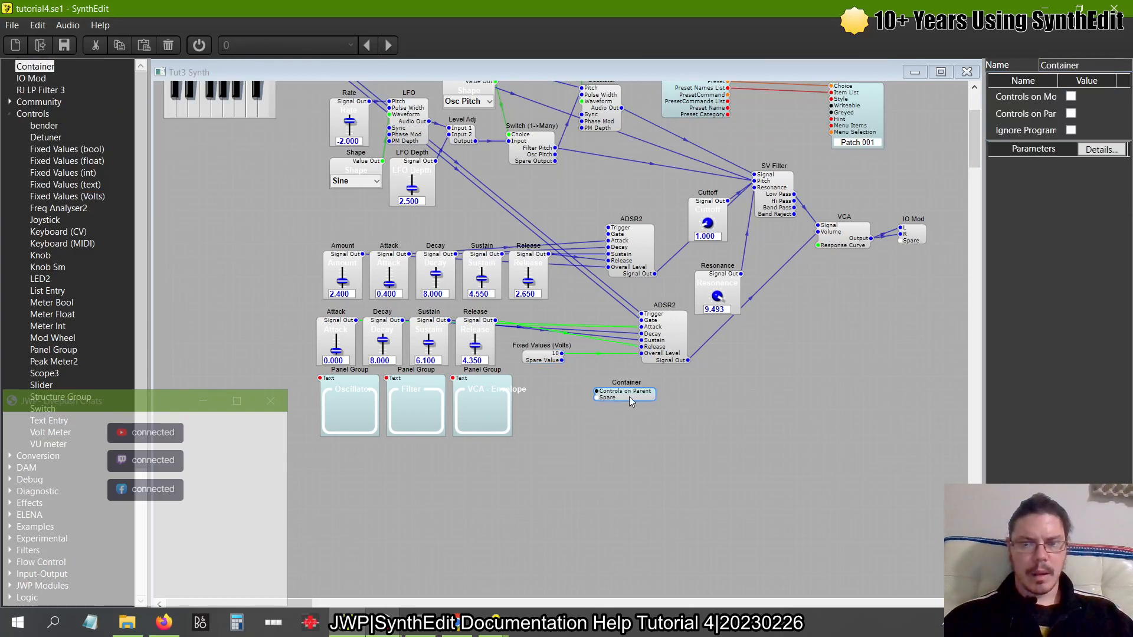
pyautogui.press('Delete')
# Connect the Switch (1->Many) spare output to the lower ADSR2's Overall Level and rename that output VCA
pyautogui.scroll(2, 501, 359)
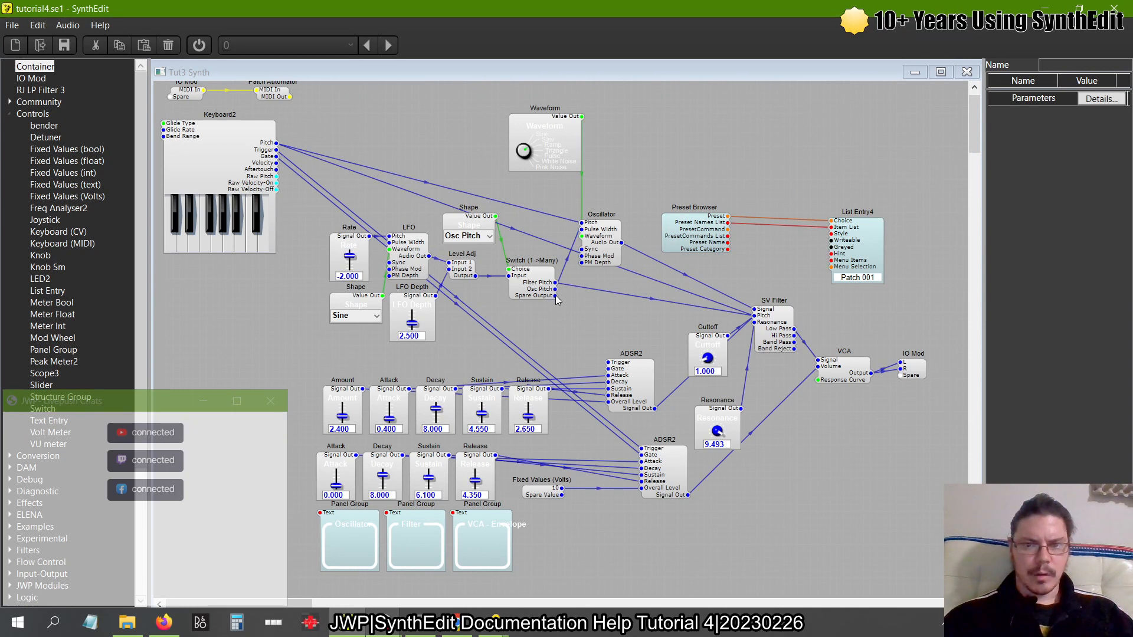
pyautogui.moveTo(555, 296); pyautogui.dragTo(642, 488)
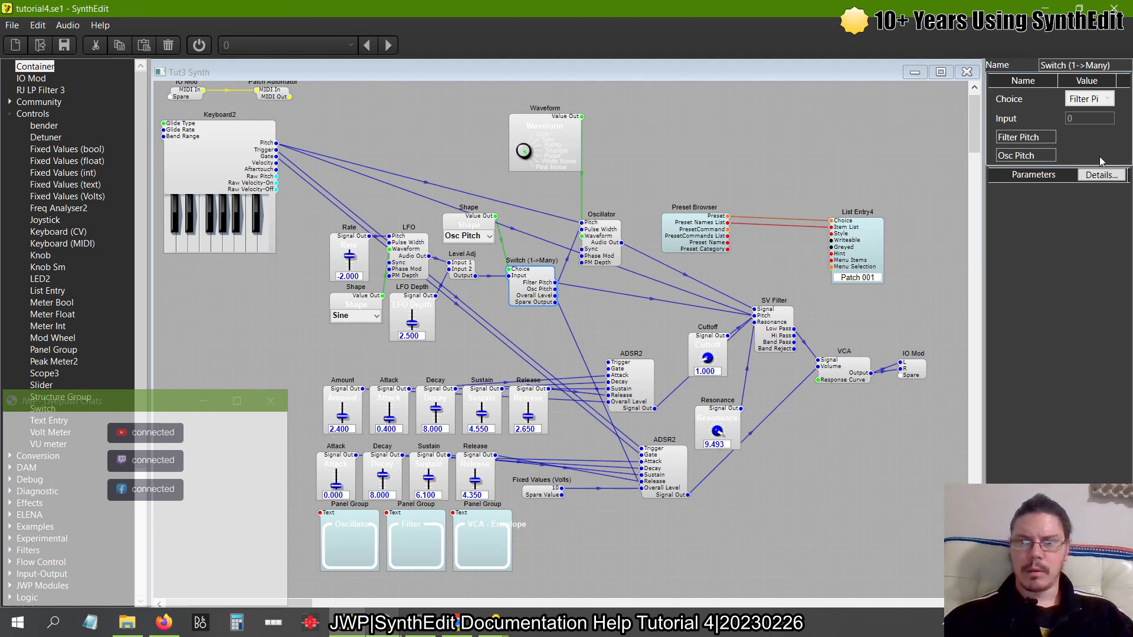
pyautogui.click(597, 253)
pyautogui.click(545, 288)
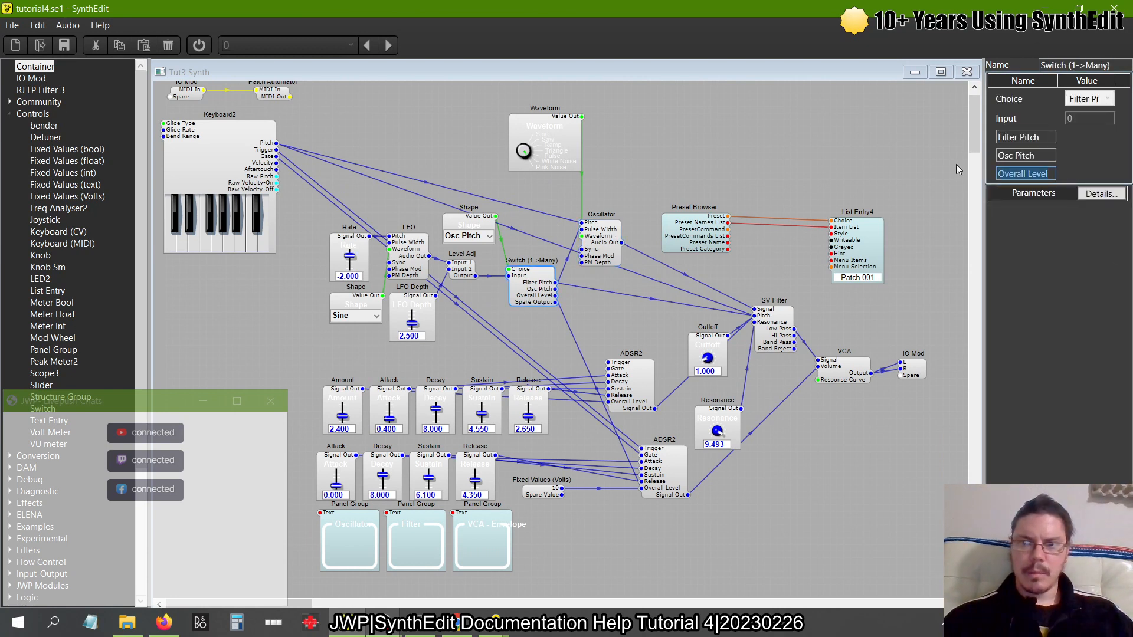
pyautogui.click(542, 281)
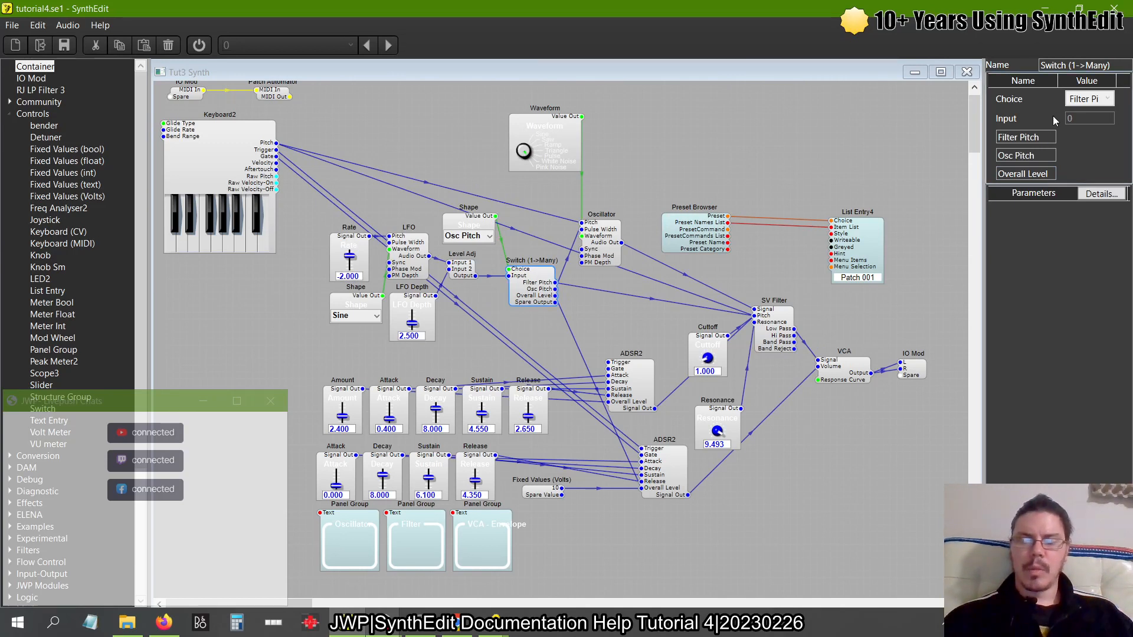
pyautogui.click(1043, 174)
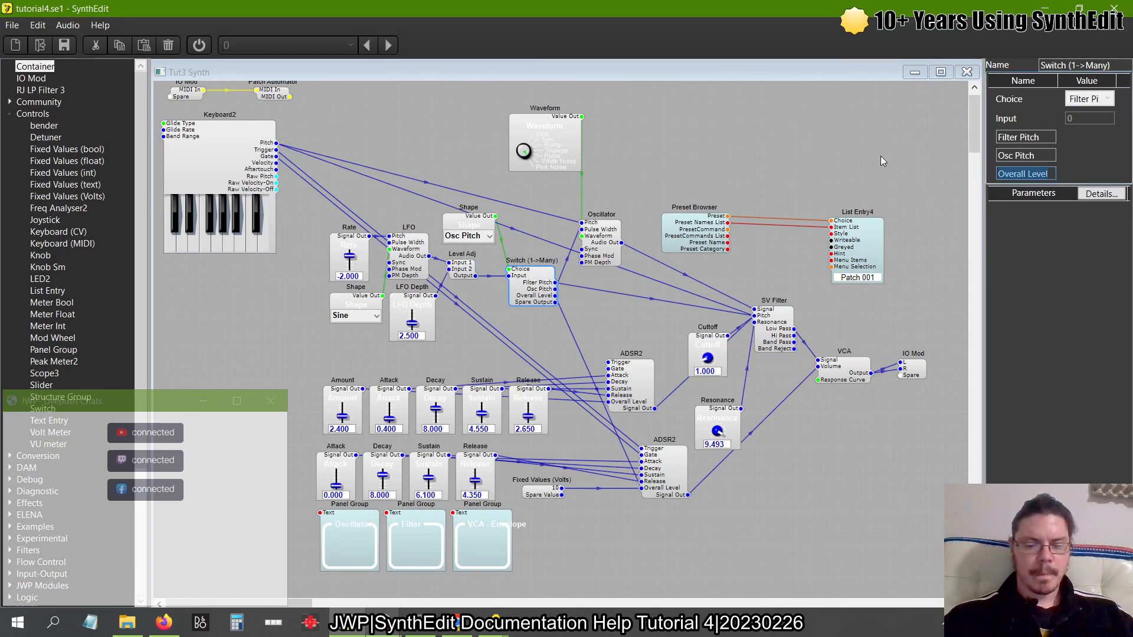
pyautogui.write('VCA')
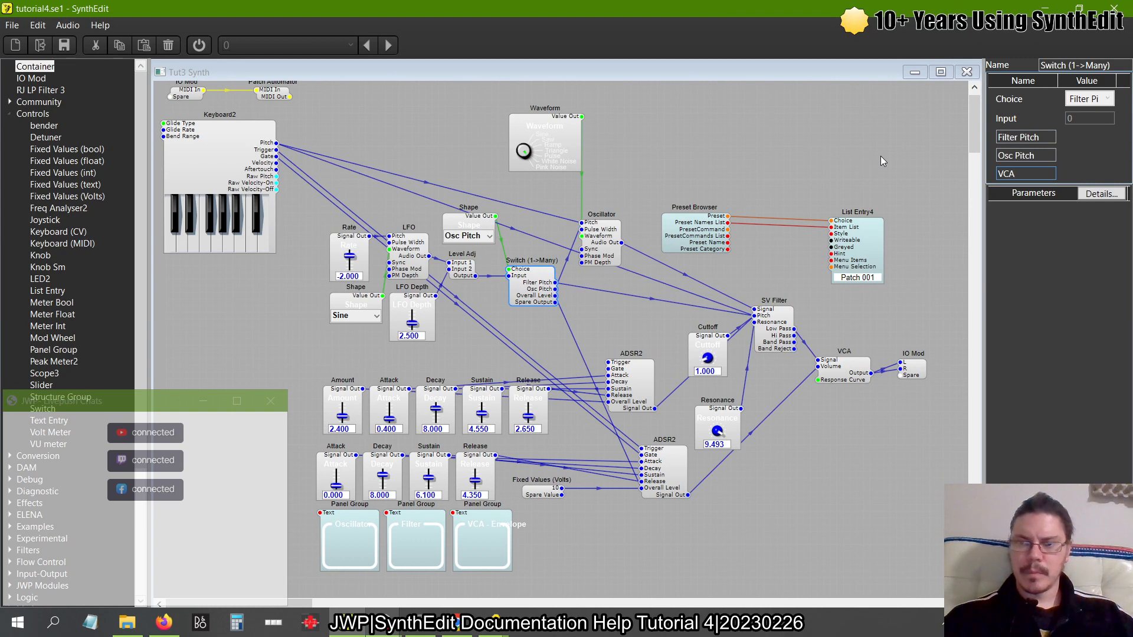
pyautogui.press('Tab')
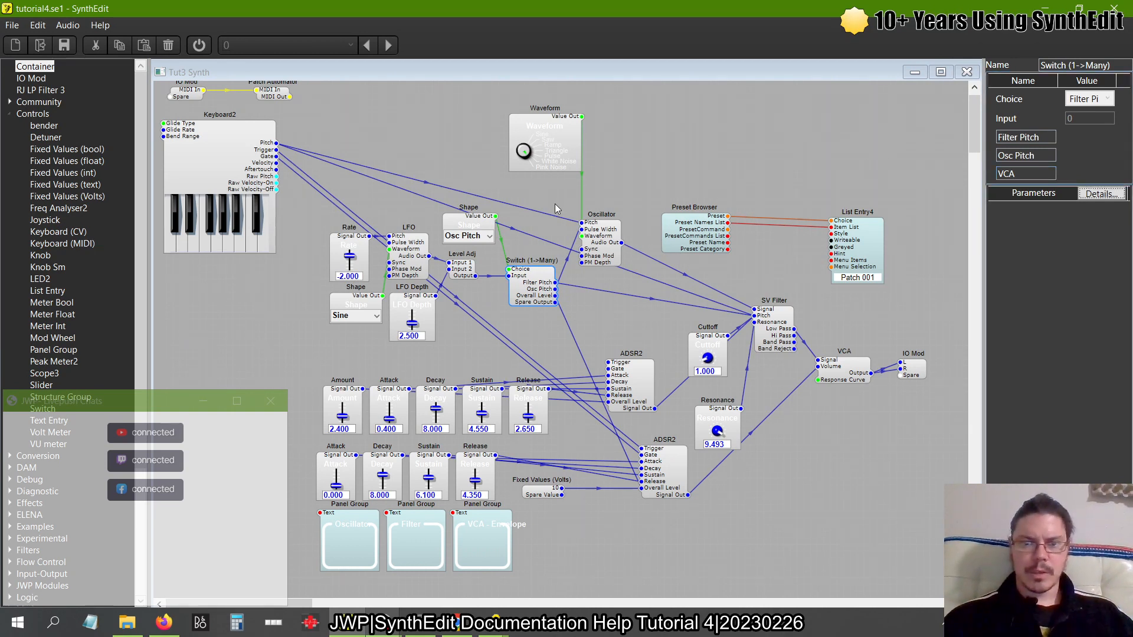
# Add a temporary Container above the Preset Browser and delete it to refresh the Switch's output names
pyautogui.moveTo(37, 67); pyautogui.dragTo(678, 154)
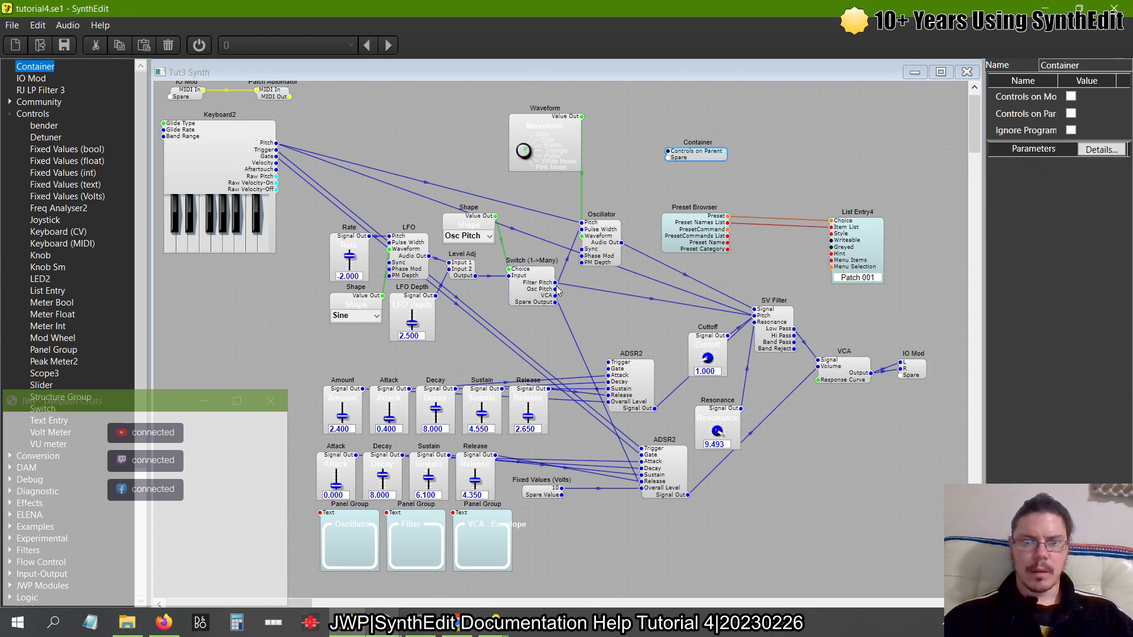
pyautogui.click(748, 166)
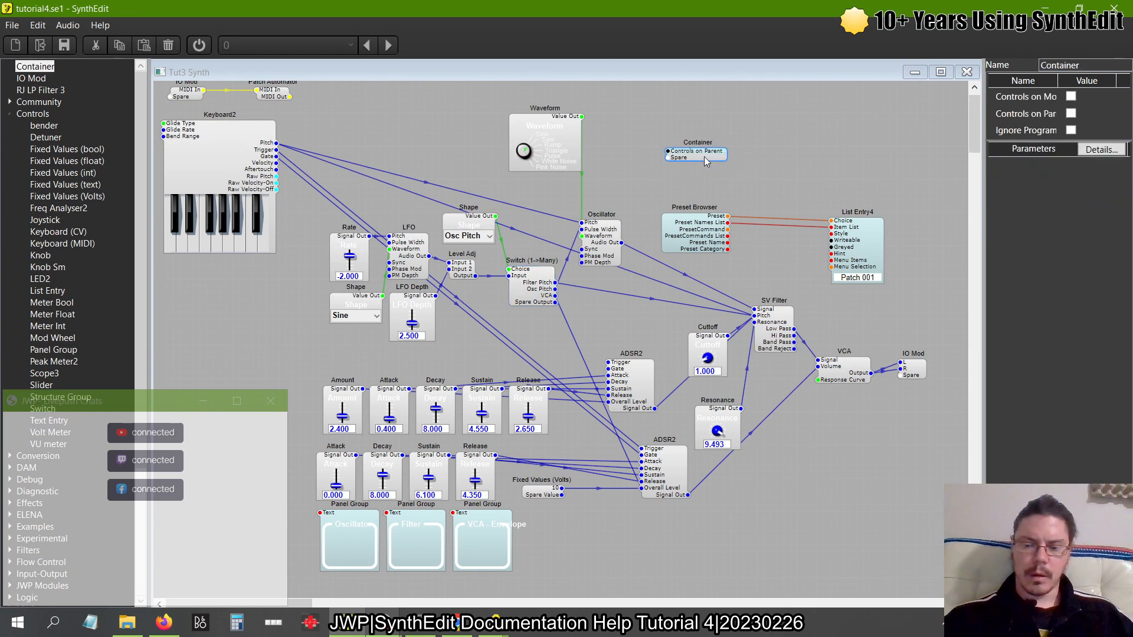
pyautogui.press('Delete')
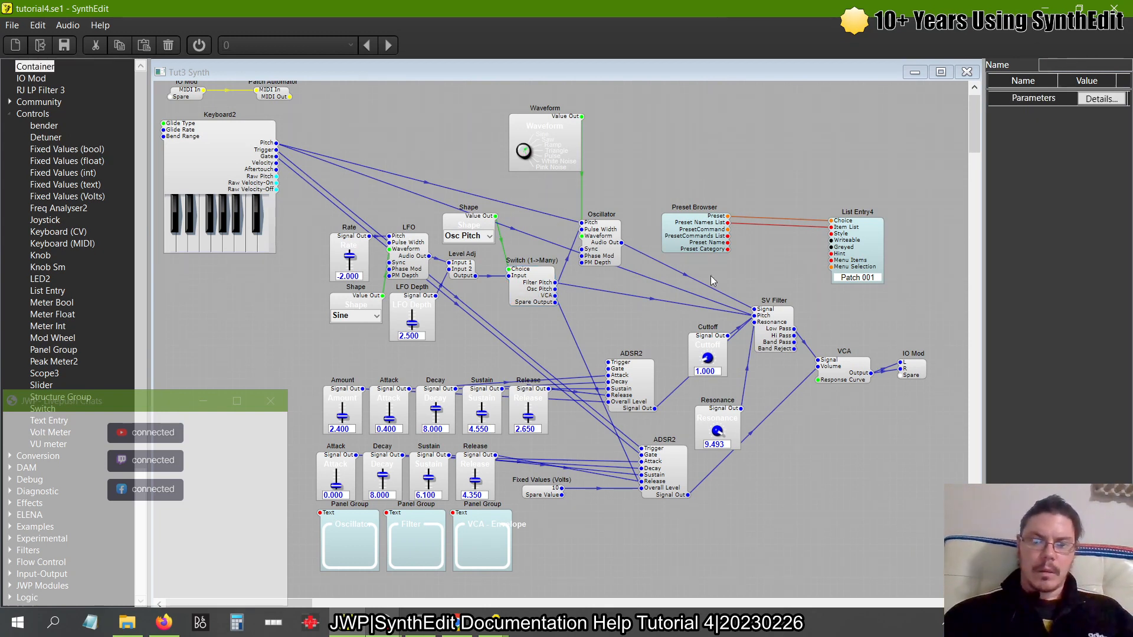
# Nudge the Fixed Values (Volts) module slightly closer to the lower ADSR2 and switch to the synth's panel view
pyautogui.moveTo(548, 495)
pyautogui.mouseDown()
pyautogui.moveTo(594, 488)
pyautogui.moveTo(553, 494)
pyautogui.mouseUp()
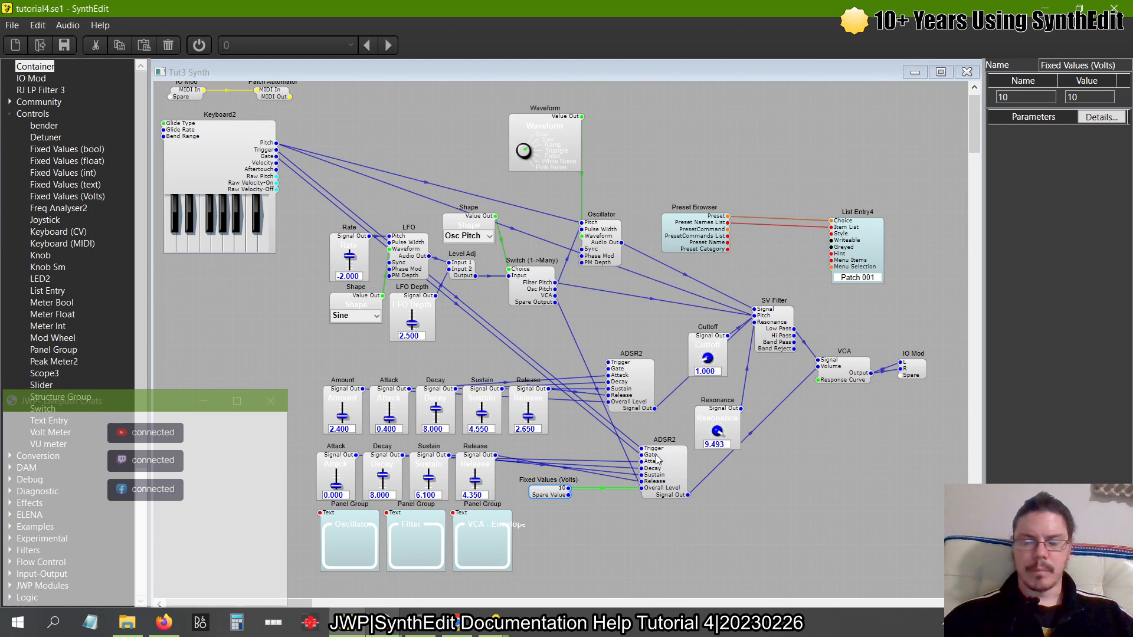
pyautogui.rightClick(609, 316)
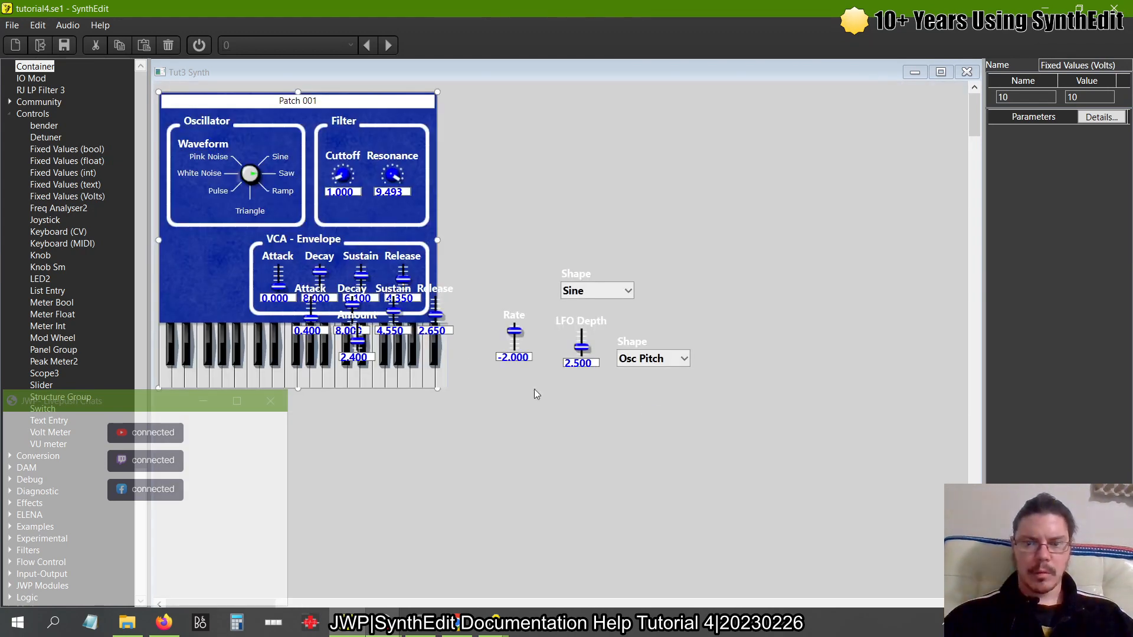
pyautogui.click(637, 409)
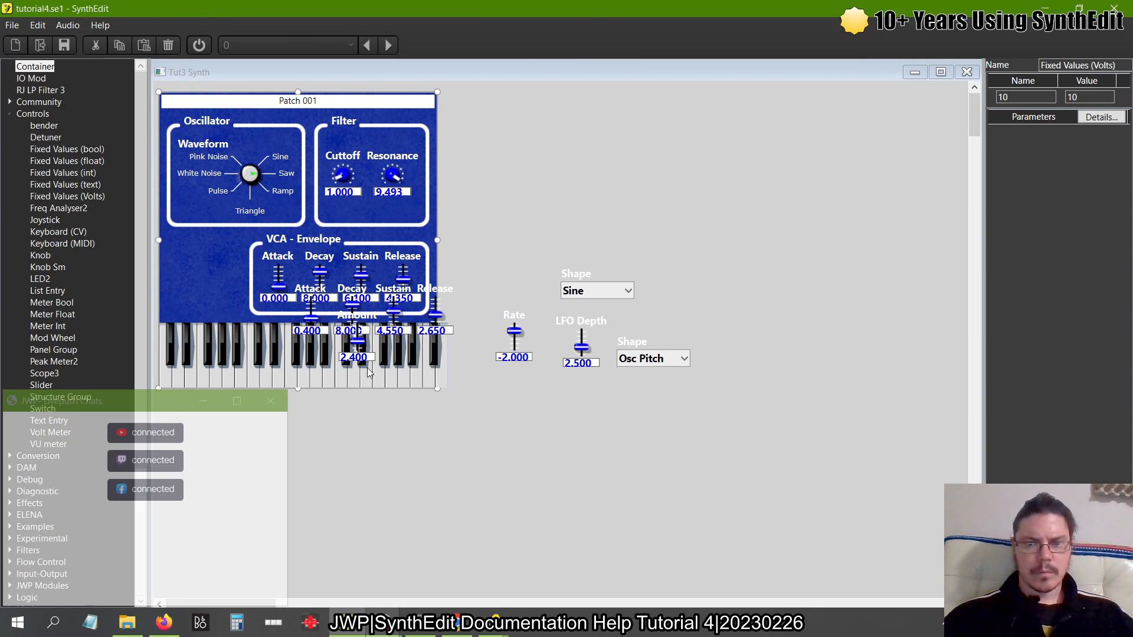
# With audio running, set the LFO destination list beside LFO Depth to VCA and play a keyboard note
pyautogui.click(299, 382)
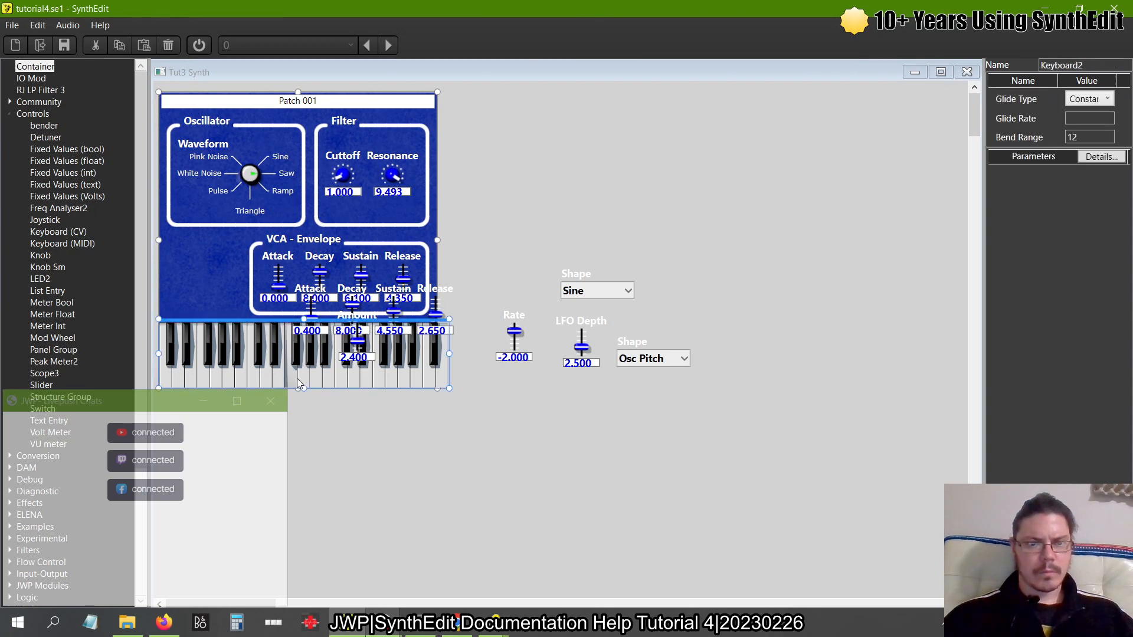
pyautogui.click(199, 45)
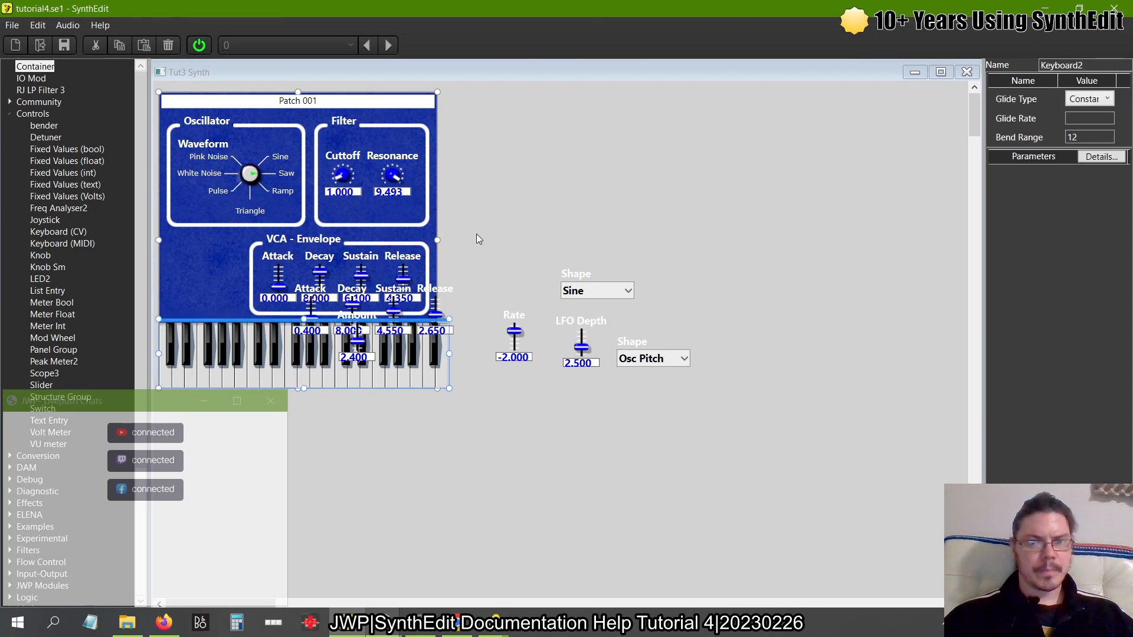
pyautogui.click(652, 358)
pyautogui.click(606, 389)
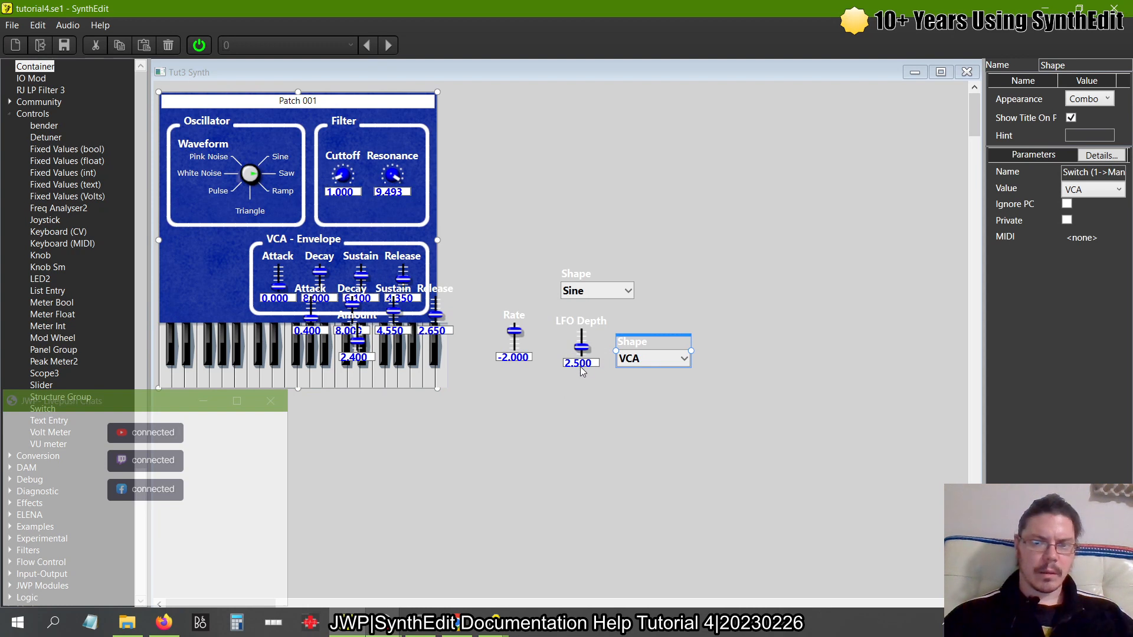
pyautogui.click(292, 373)
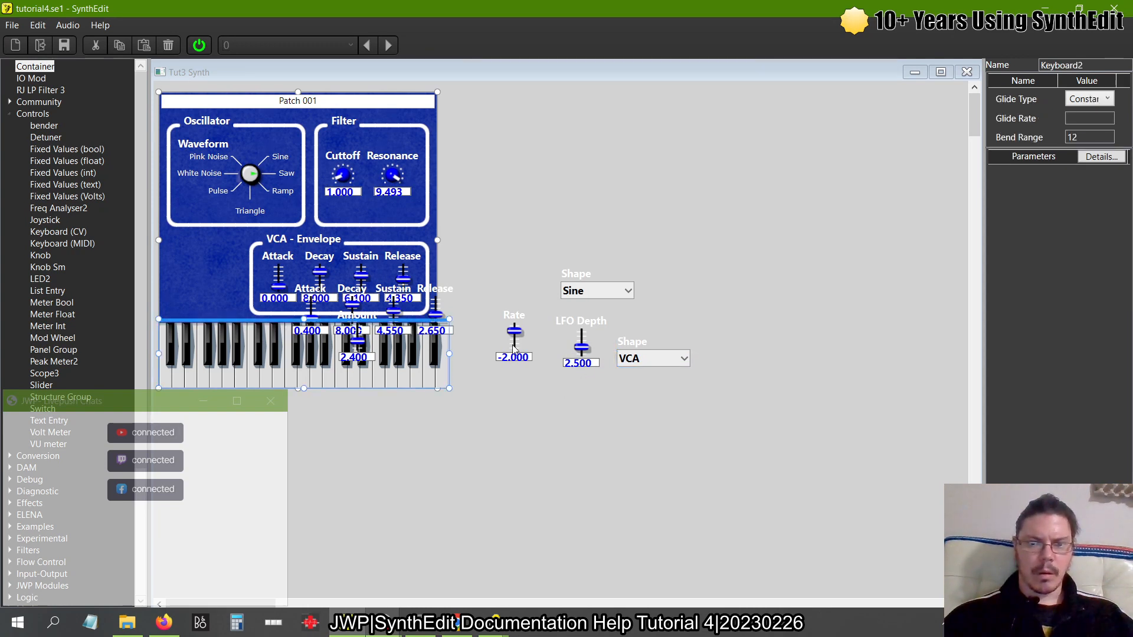
# Raise the LFO Depth slider to 10 and play keyboard notes to hear the VCA modulation
pyautogui.moveTo(586, 344); pyautogui.dragTo(602, 172)
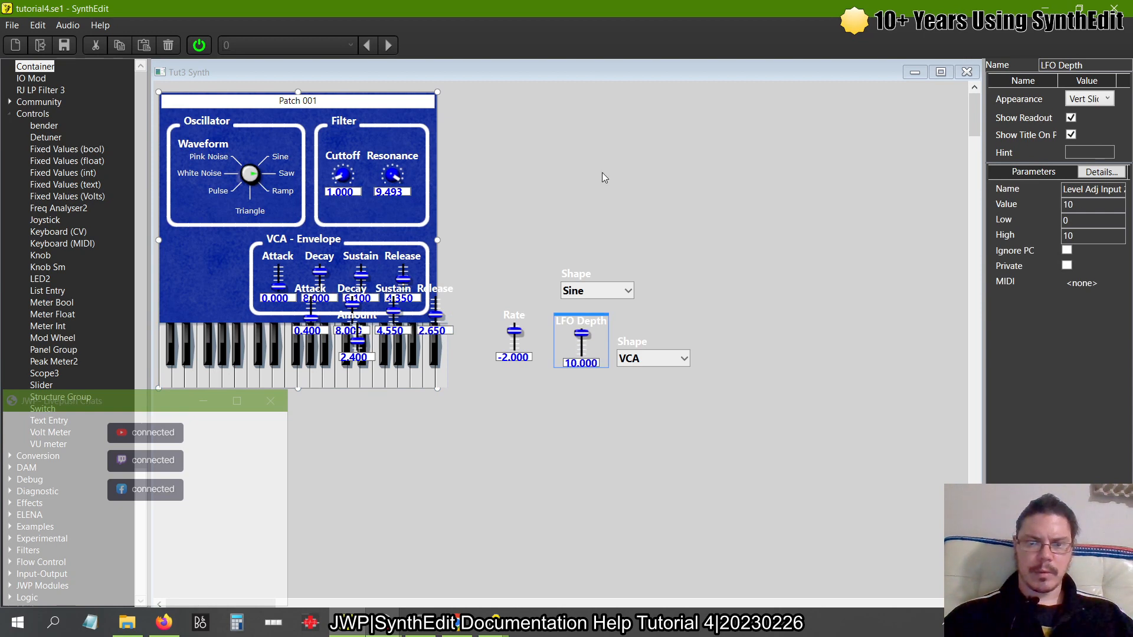
pyautogui.click(303, 376)
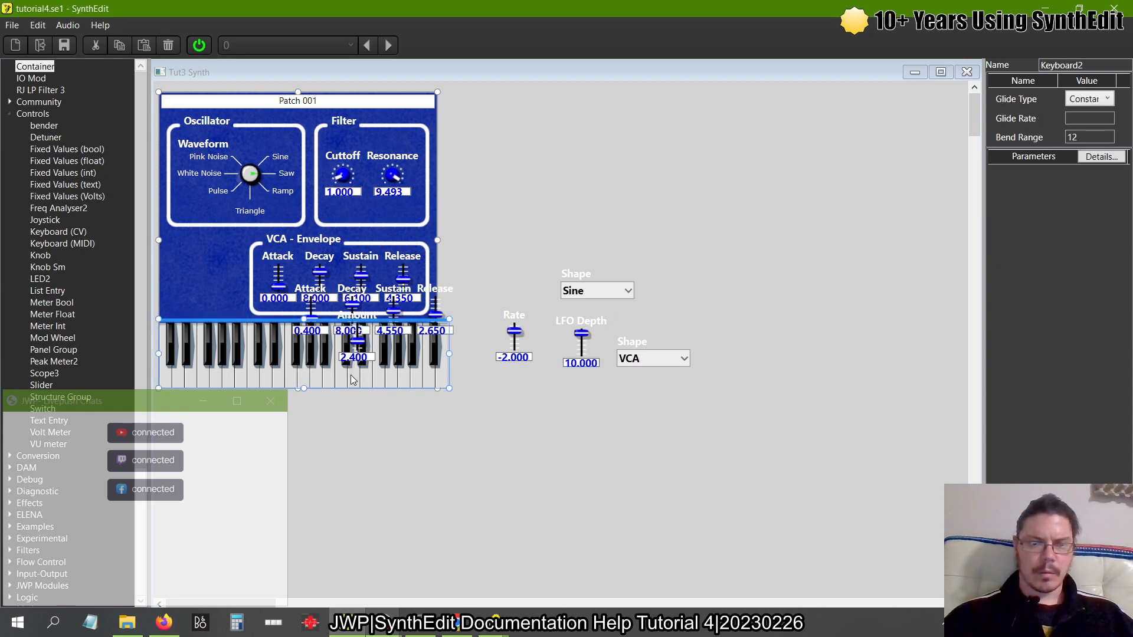
pyautogui.click(258, 378)
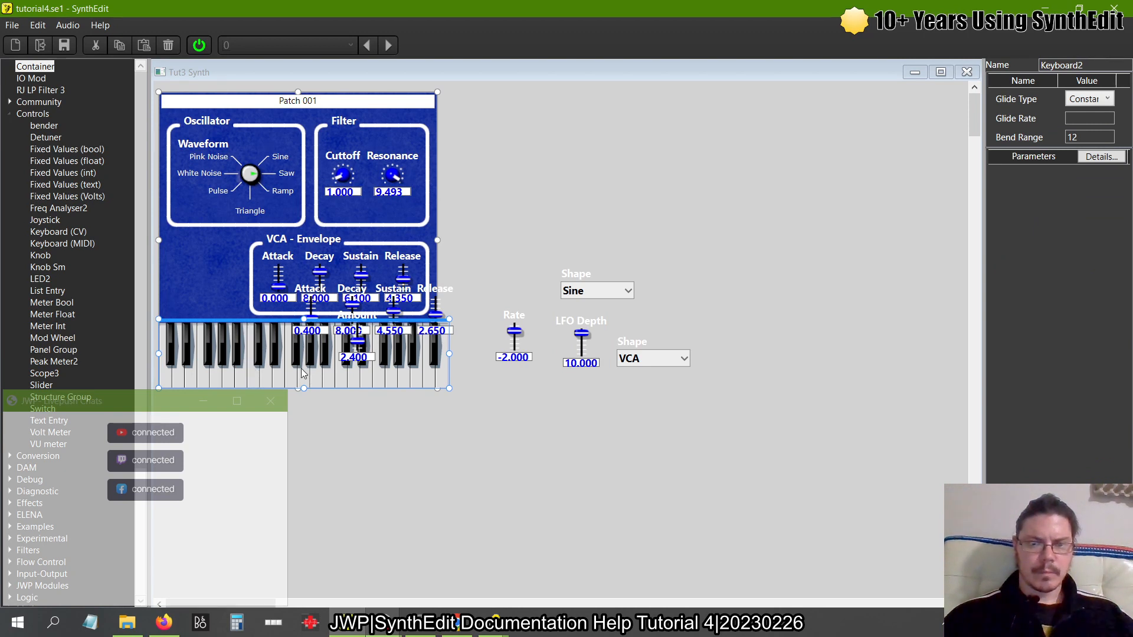
# Set the LFO Rate to -1 and play several keyboard notes to test it
pyautogui.click(511, 357)
pyautogui.write('-1')
pyautogui.press('Return')
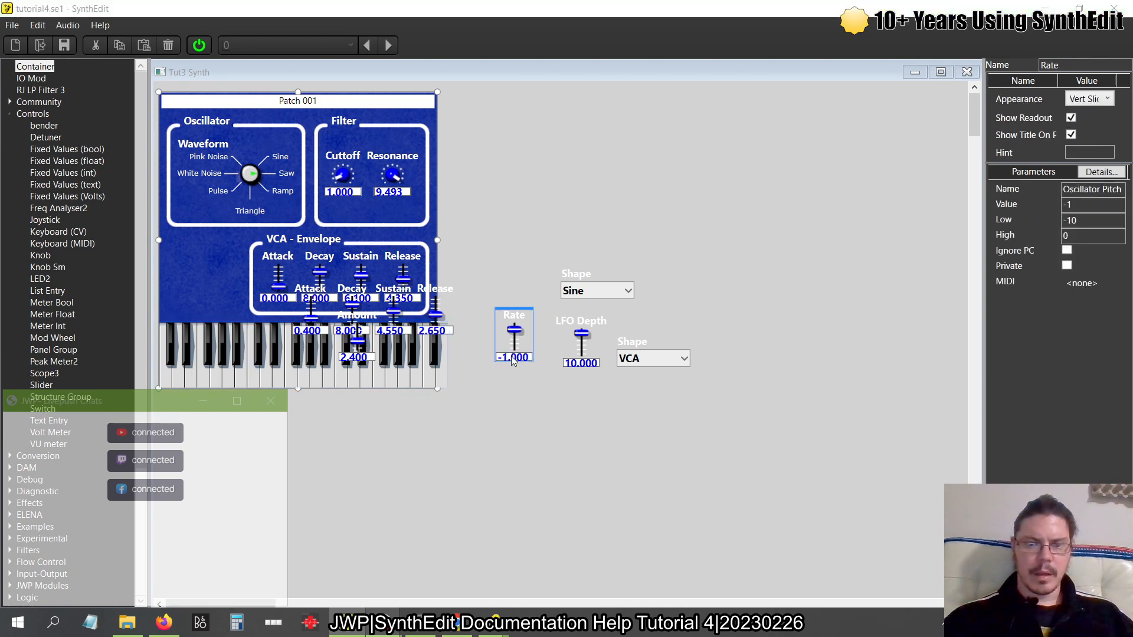
pyautogui.click(306, 374)
pyautogui.click(331, 380)
pyautogui.moveTo(331, 380); pyautogui.dragTo(272, 383)
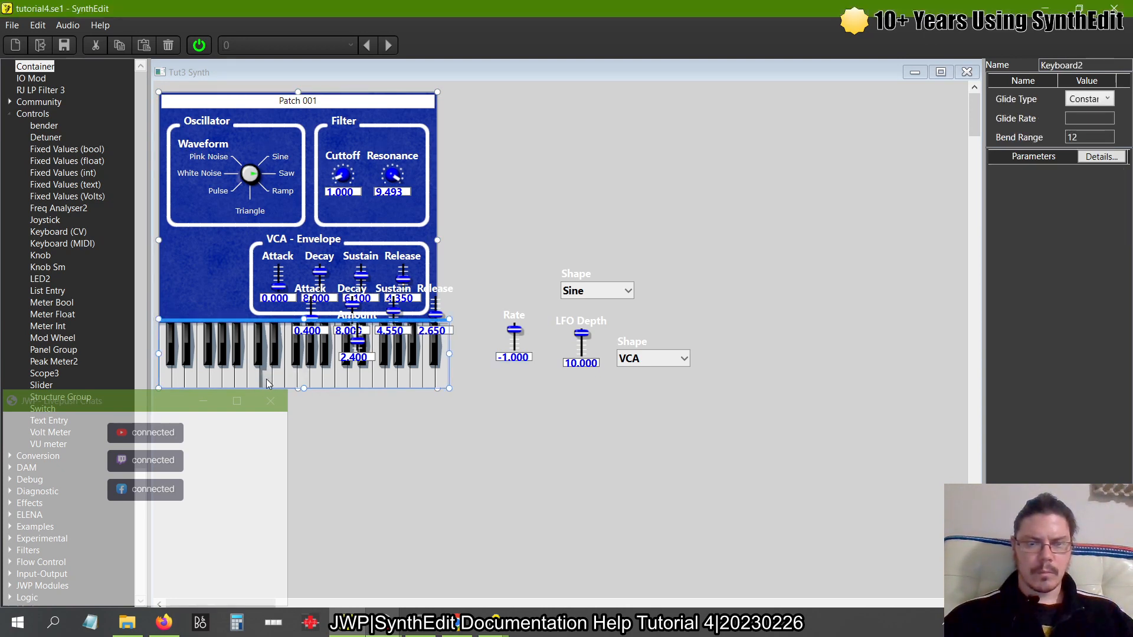
# Lower the filter's Resonance to 9.093 and play a keyboard note
pyautogui.click(395, 180)
pyautogui.scroll(-4, 394, 178)
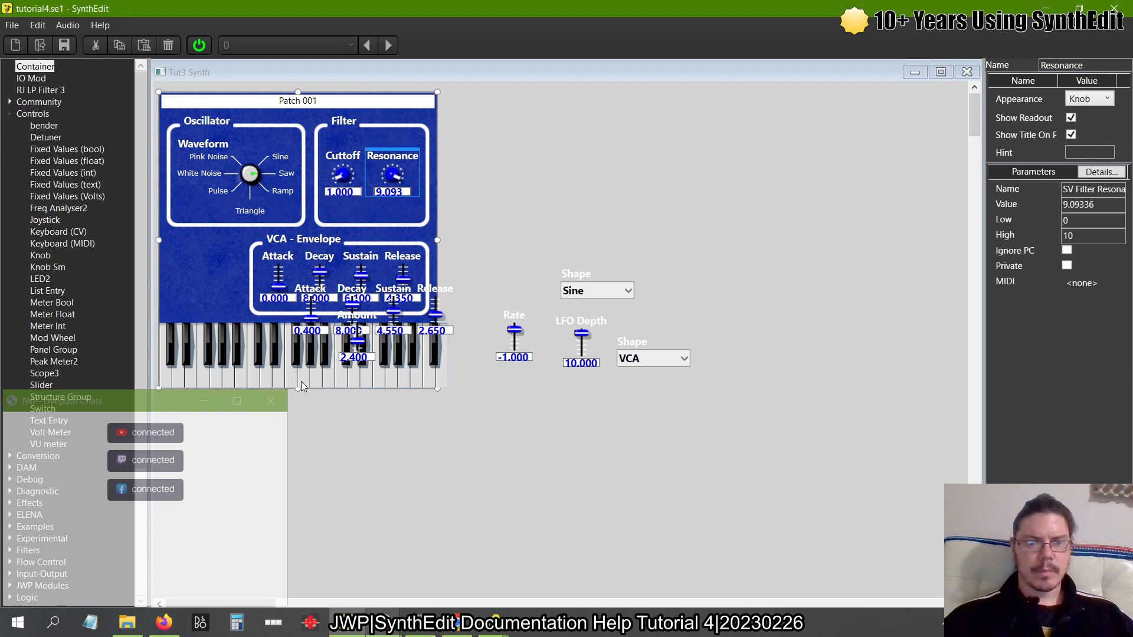
pyautogui.click(301, 384)
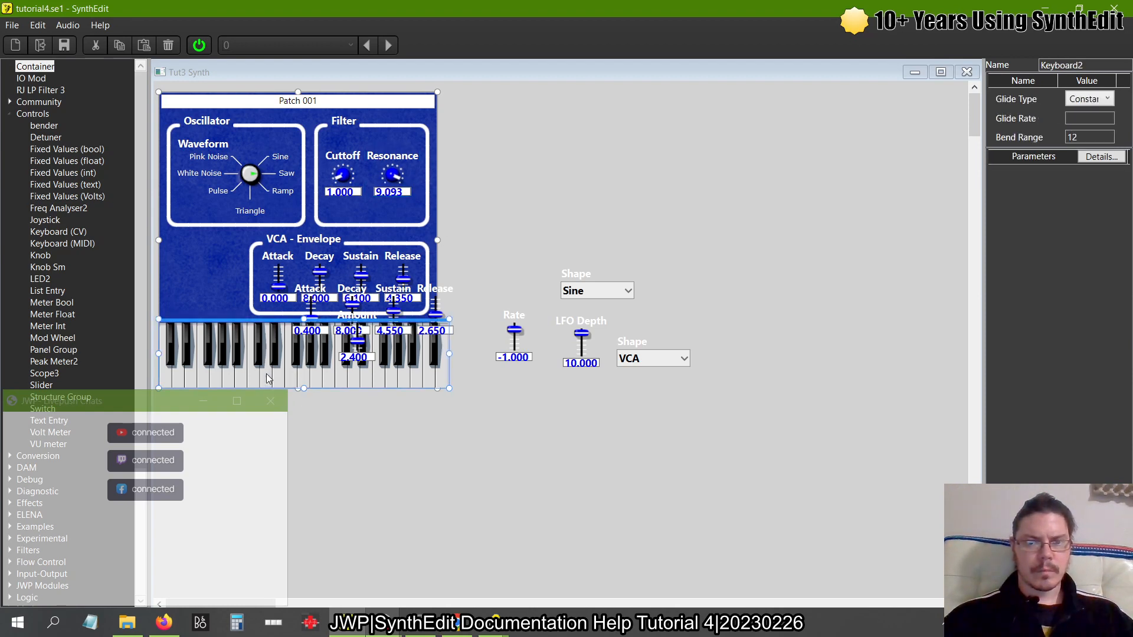
# Switch the LFO destination to Osc Pitch and on to Filter Pitch, and play a keyboard note for comparison
pyautogui.click(667, 358)
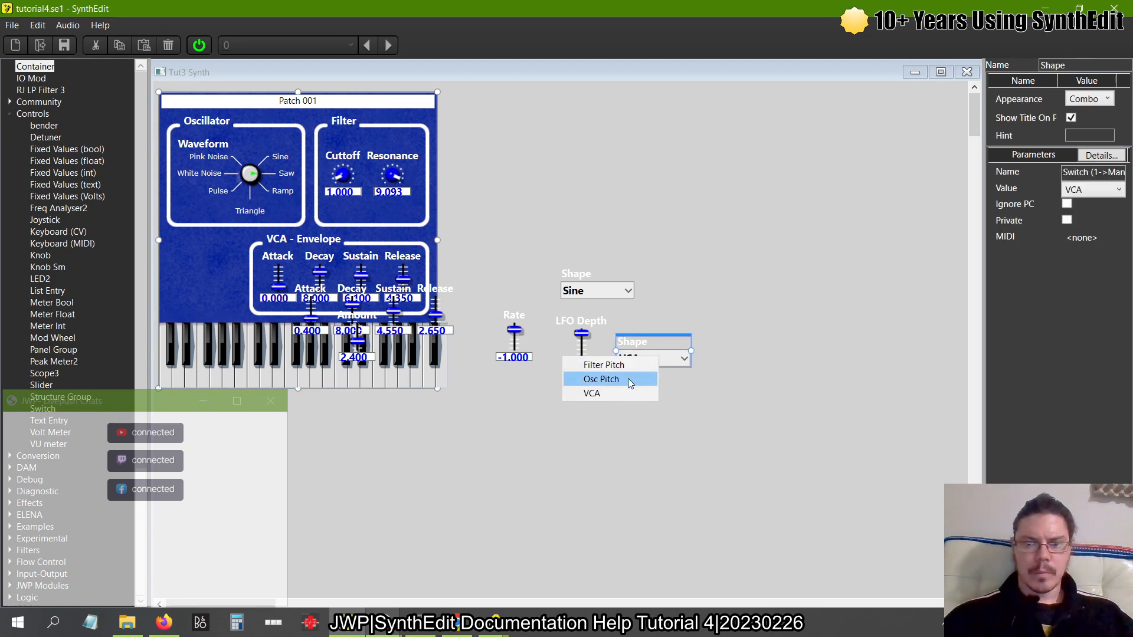
pyautogui.click(632, 380)
pyautogui.click(639, 359)
pyautogui.click(618, 365)
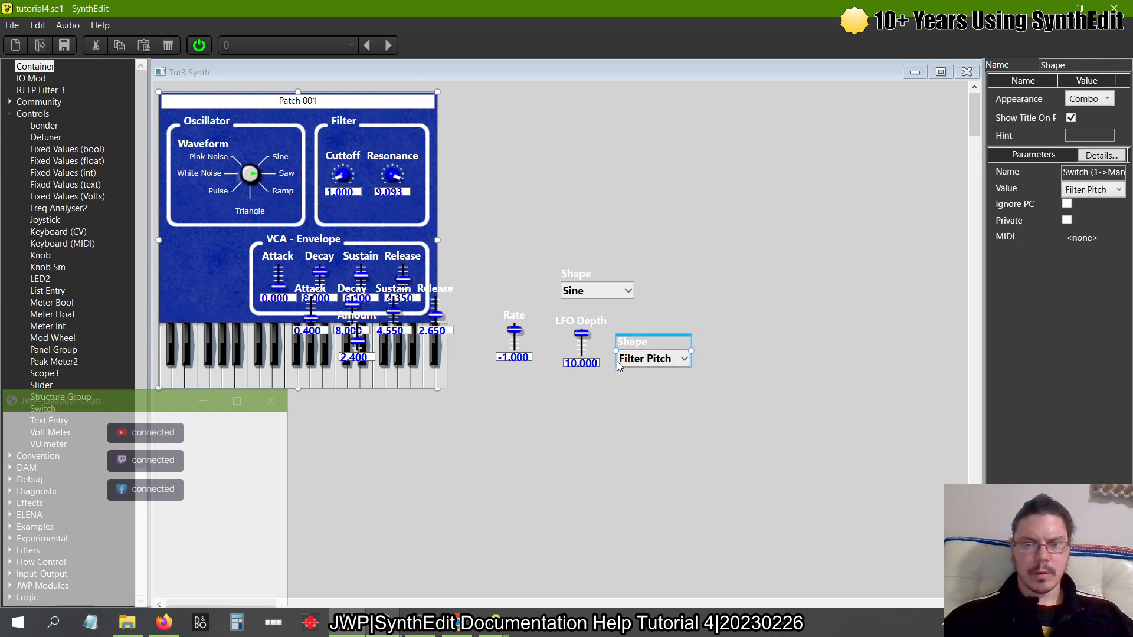
pyautogui.click(314, 374)
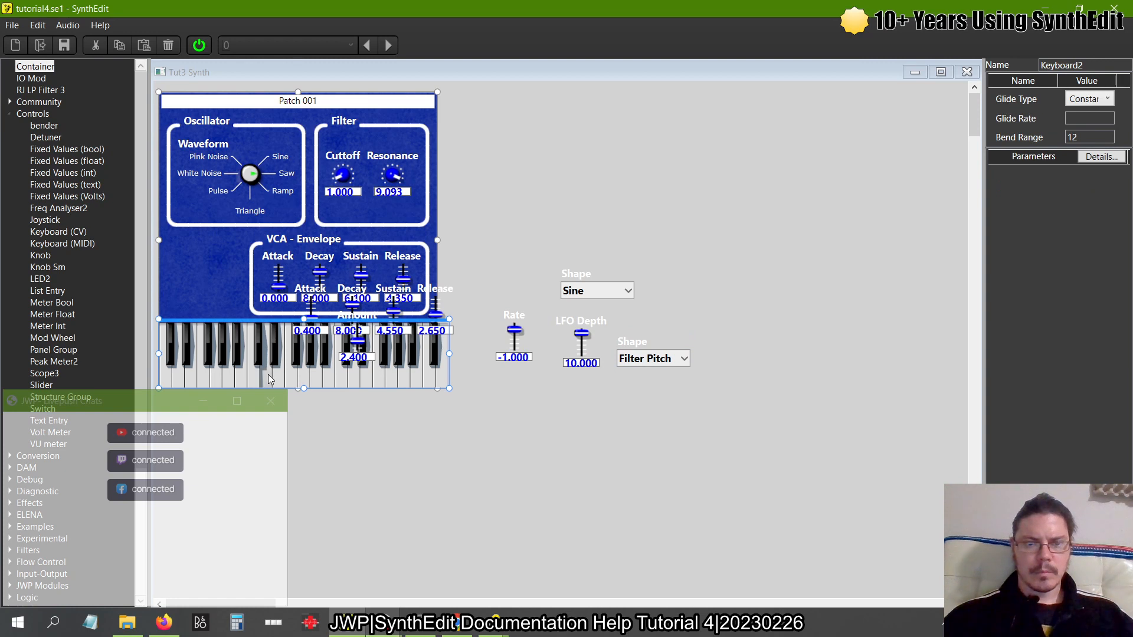
# Set the LFO destination back to VCA and change the LFO Shape to Ramp
pyautogui.click(665, 345)
pyautogui.click(652, 360)
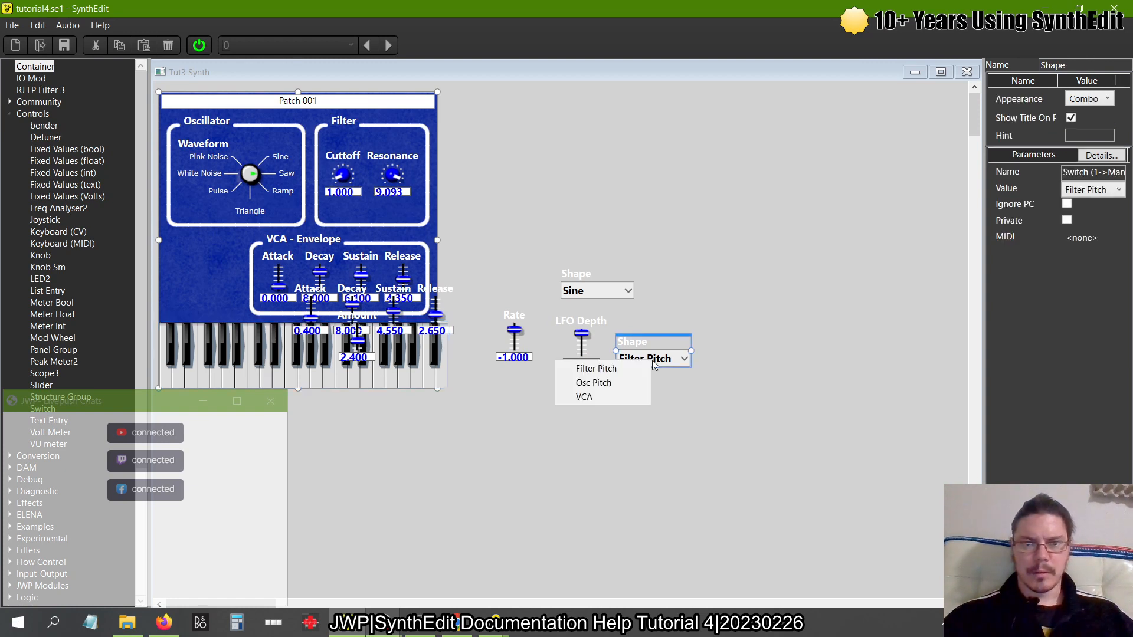
pyautogui.click(610, 395)
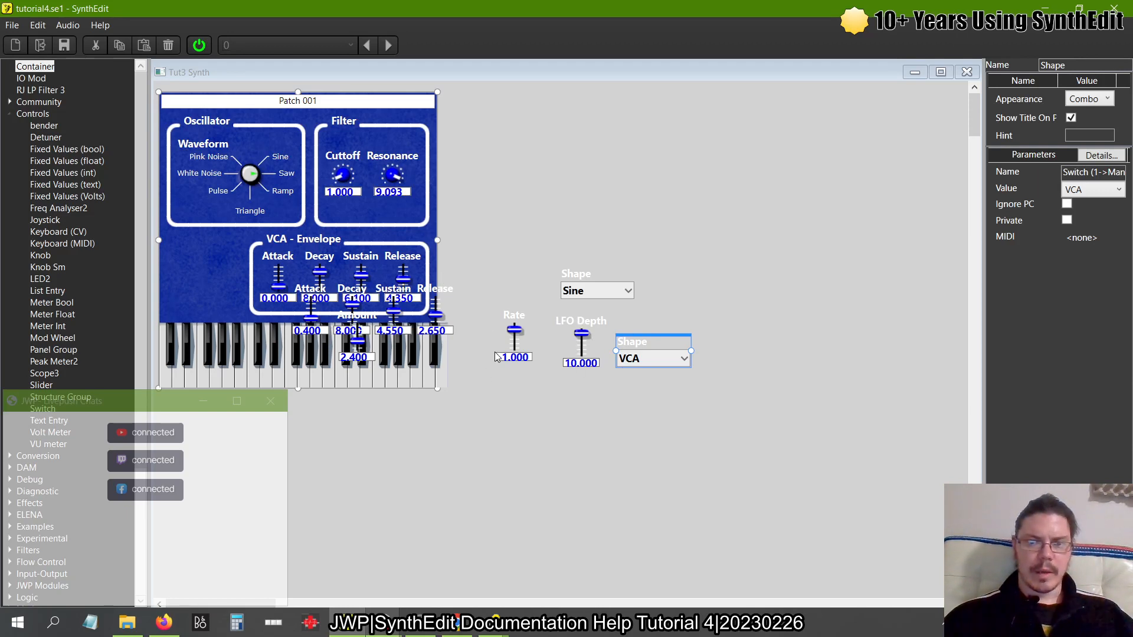
pyautogui.click(589, 289)
pyautogui.click(534, 325)
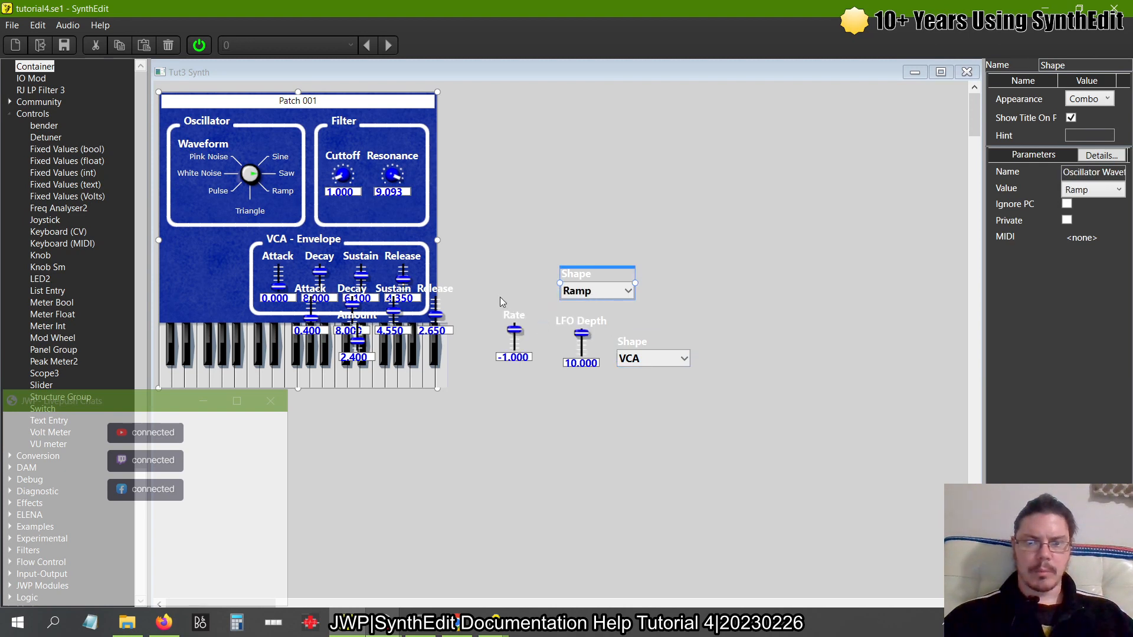
# Set the LFO Shape to Saw and lower the LFO Depth to 5, playing a keyboard note to test each setting
pyautogui.click(315, 383)
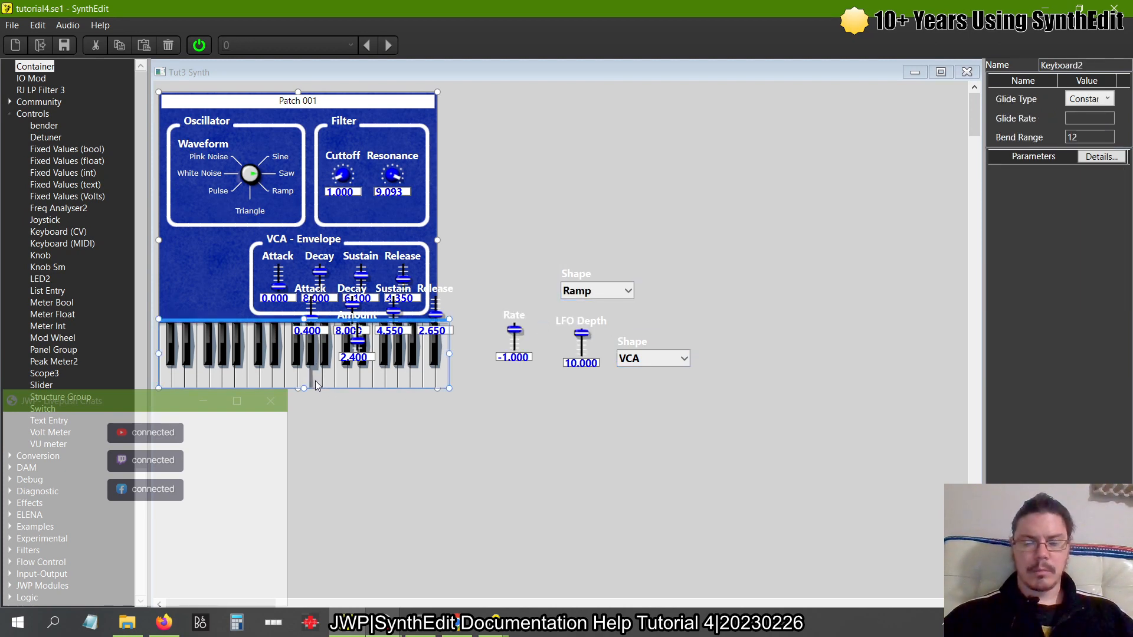
pyautogui.click(581, 292)
pyautogui.click(548, 308)
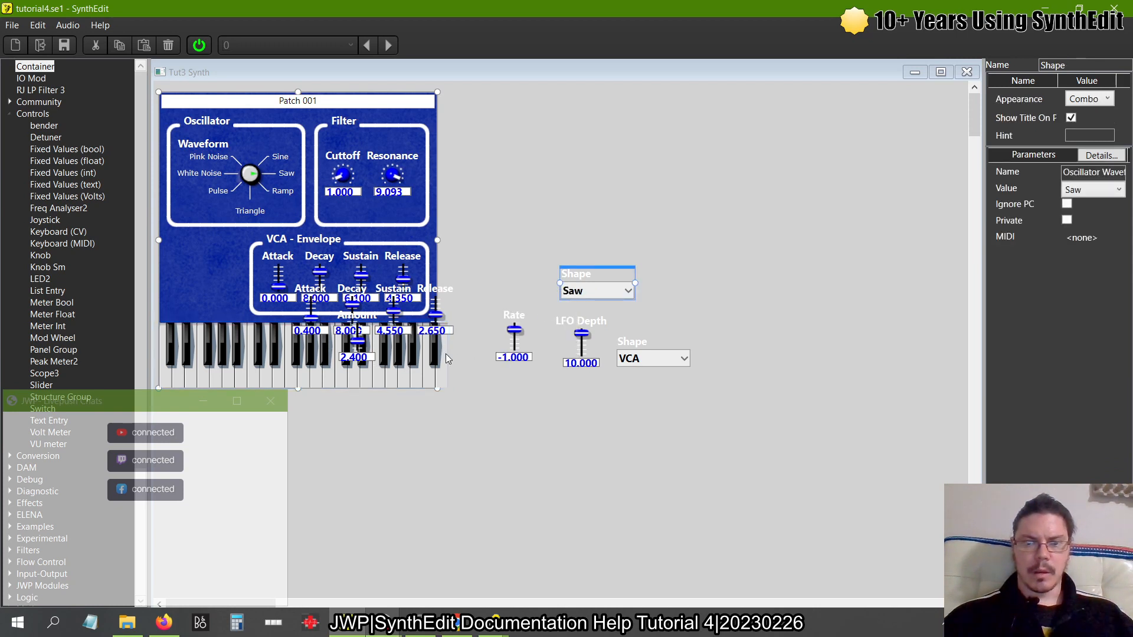
pyautogui.click(367, 382)
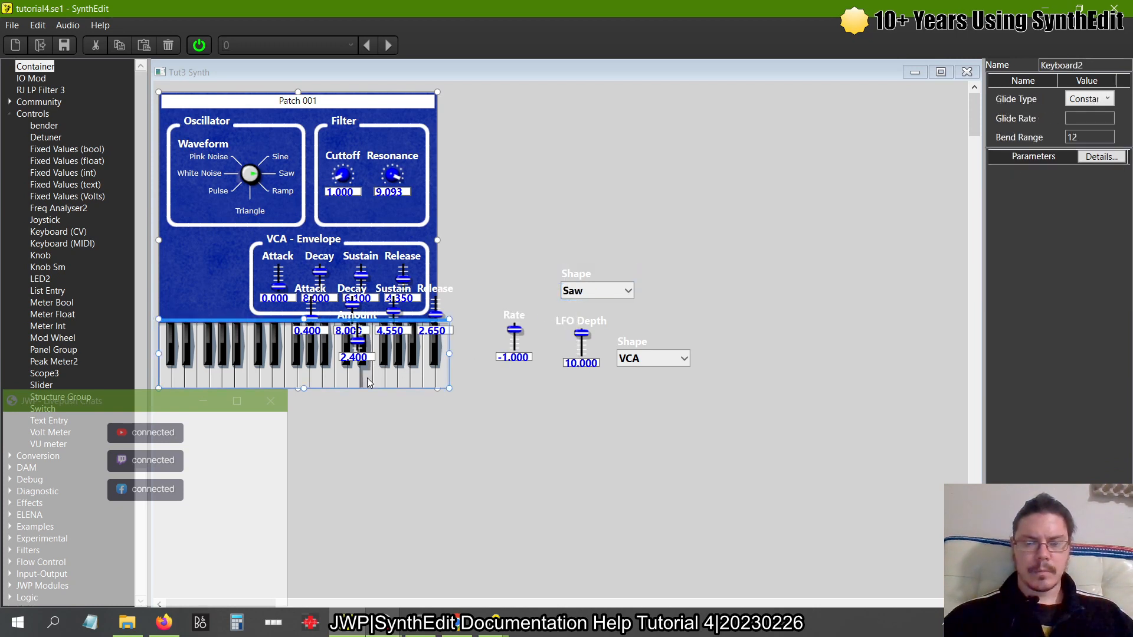
pyautogui.click(594, 355)
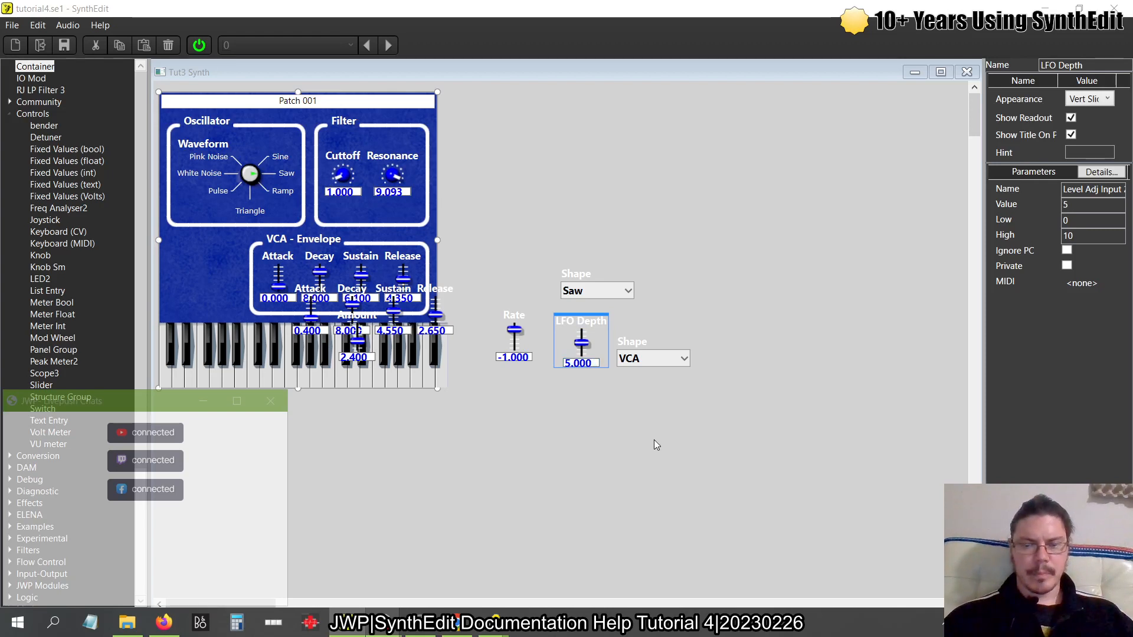
pyautogui.click(321, 382)
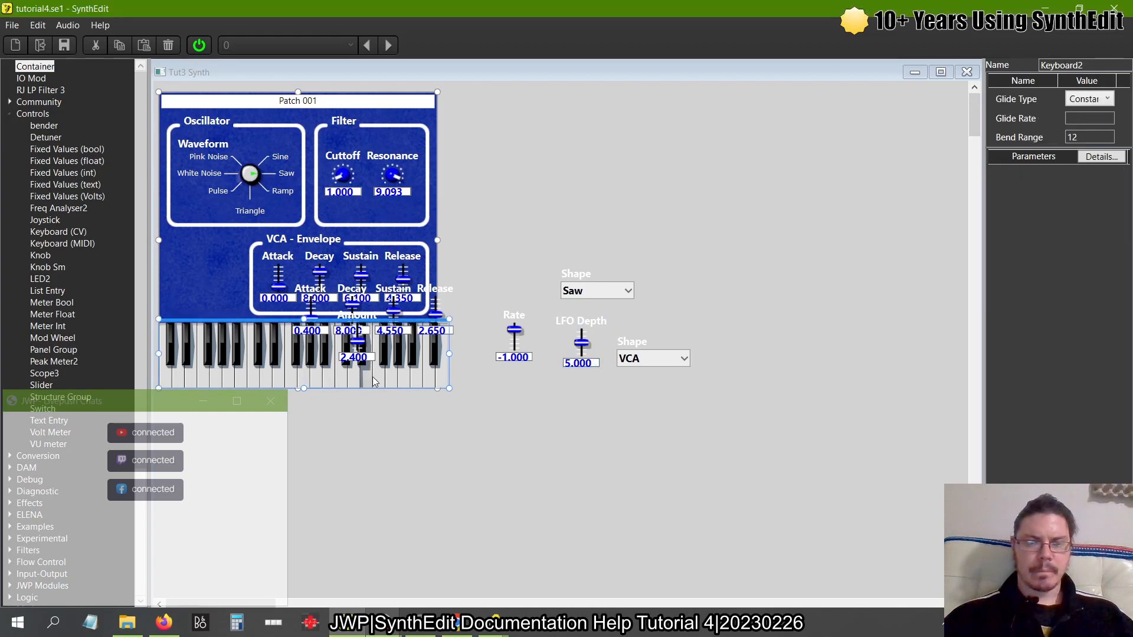
# Add a Scope3 and a Volt Meter to the synth structure and connect the switch's VCA output to both
pyautogui.click(966, 71)
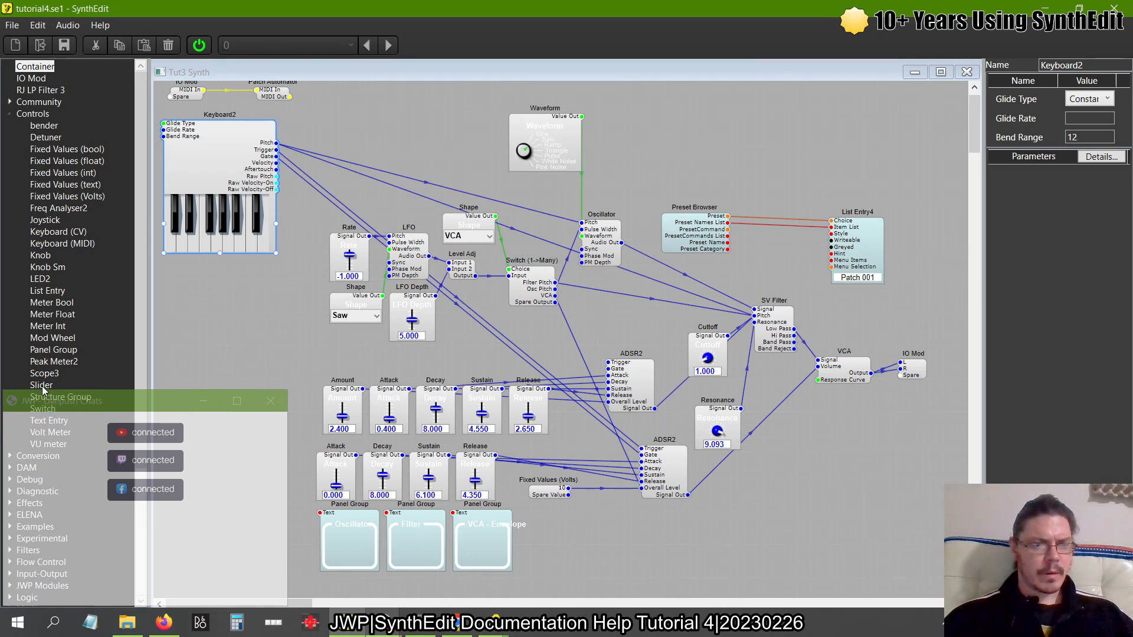
pyautogui.moveTo(43, 373); pyautogui.dragTo(630, 292)
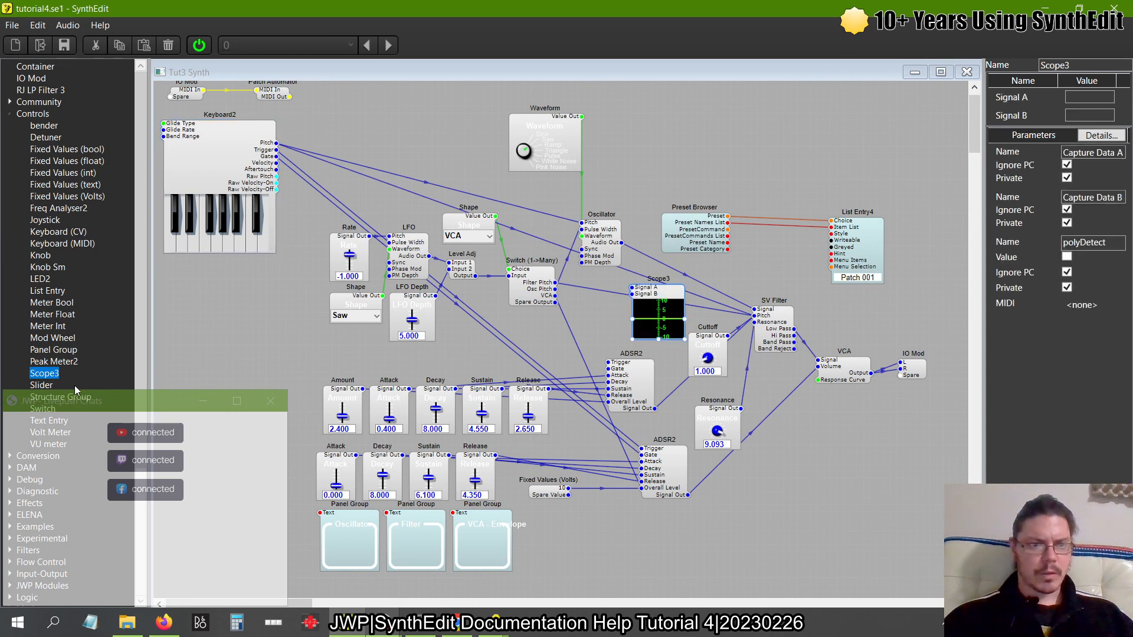
pyautogui.click(51, 432)
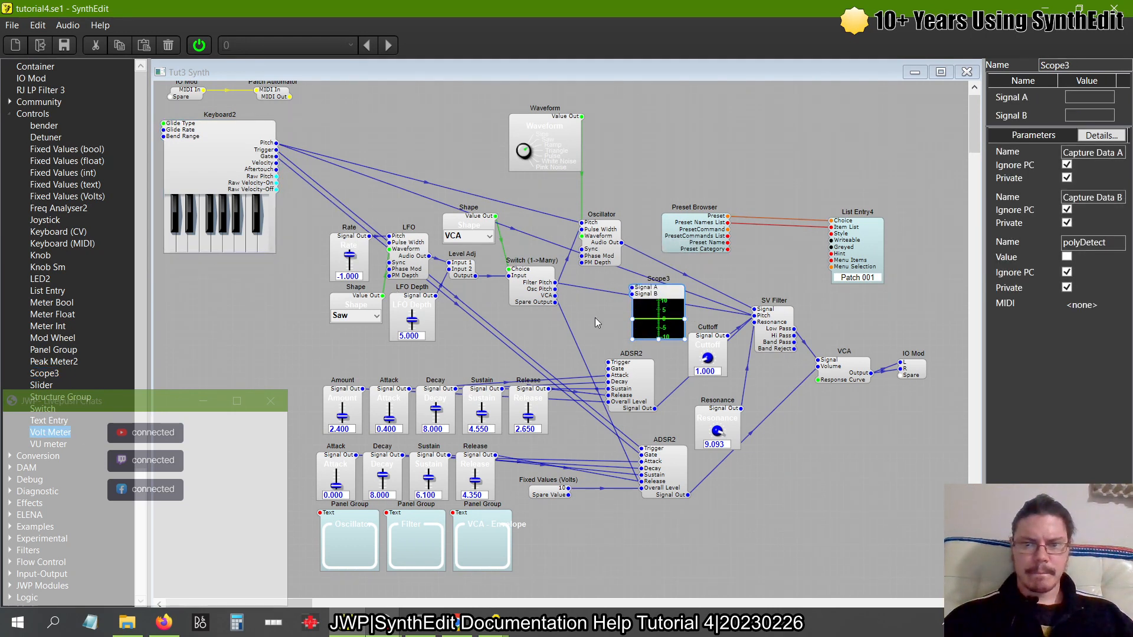
pyautogui.click(555, 296)
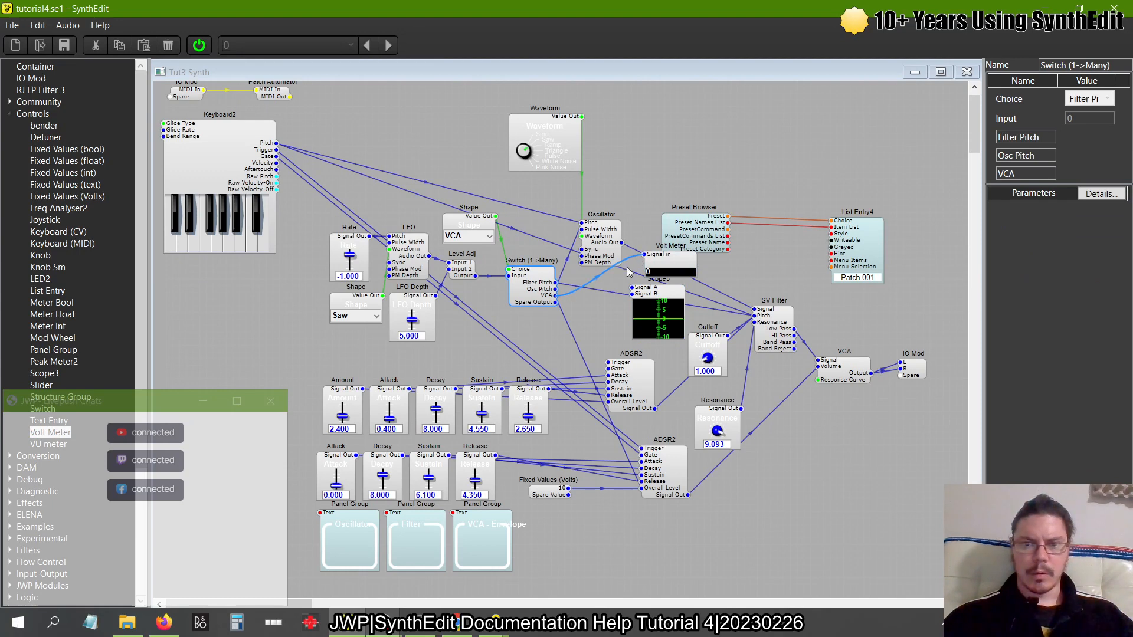
pyautogui.moveTo(555, 296); pyautogui.dragTo(632, 288)
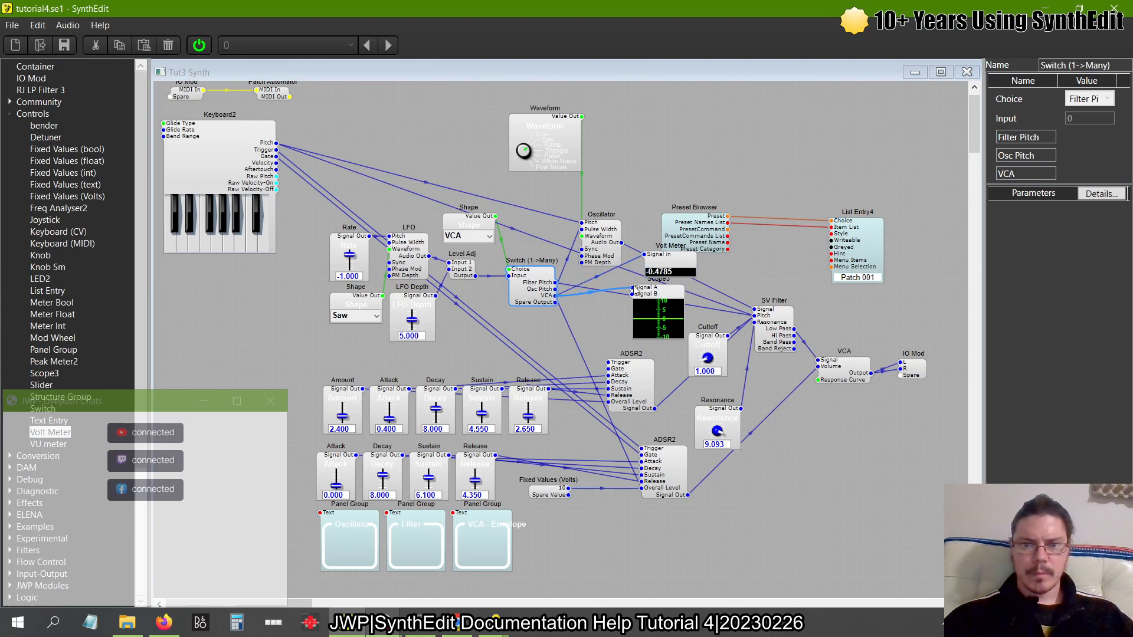
# Reopen the synth's panel view, raise the LFO Depth to 10 and play a keyboard note
pyautogui.rightClick(645, 176)
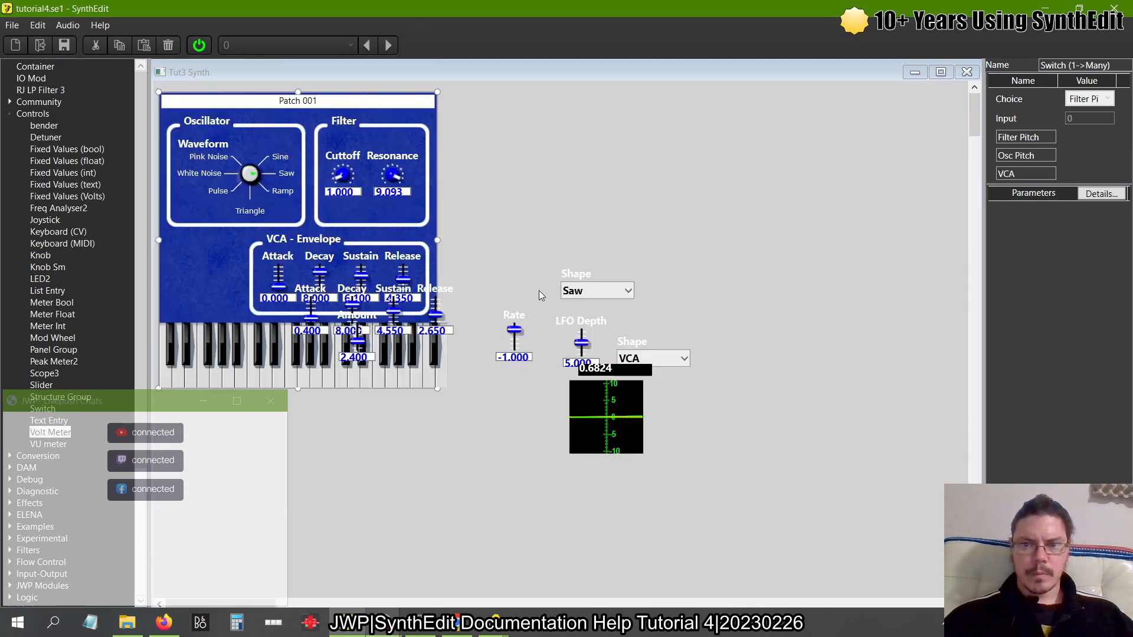
pyautogui.click(671, 264)
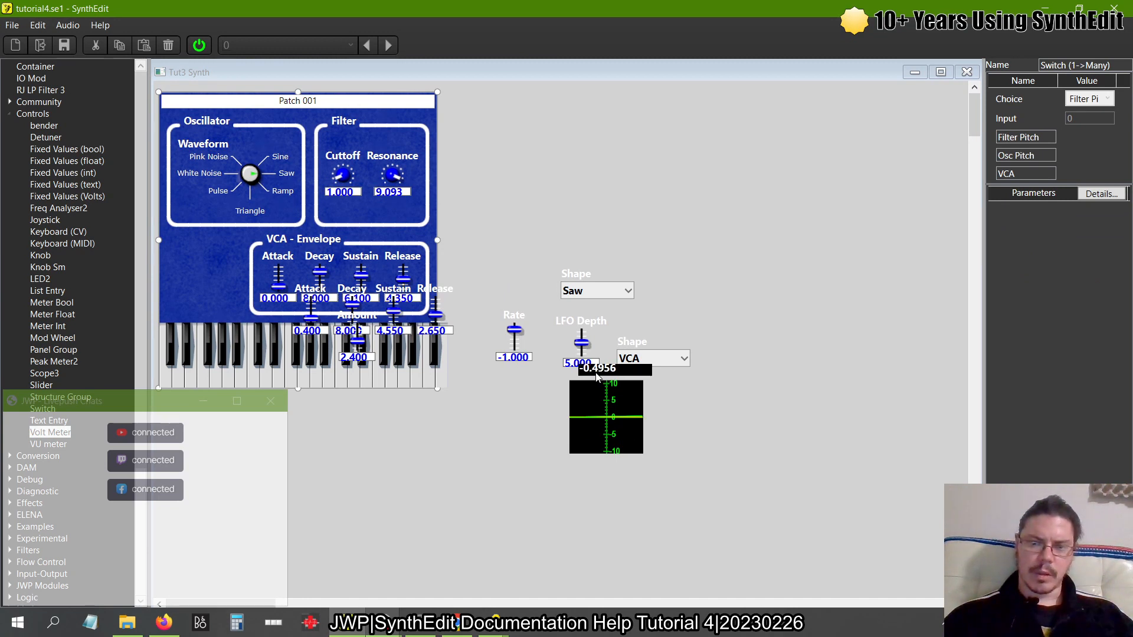
pyautogui.moveTo(587, 347); pyautogui.dragTo(590, 195)
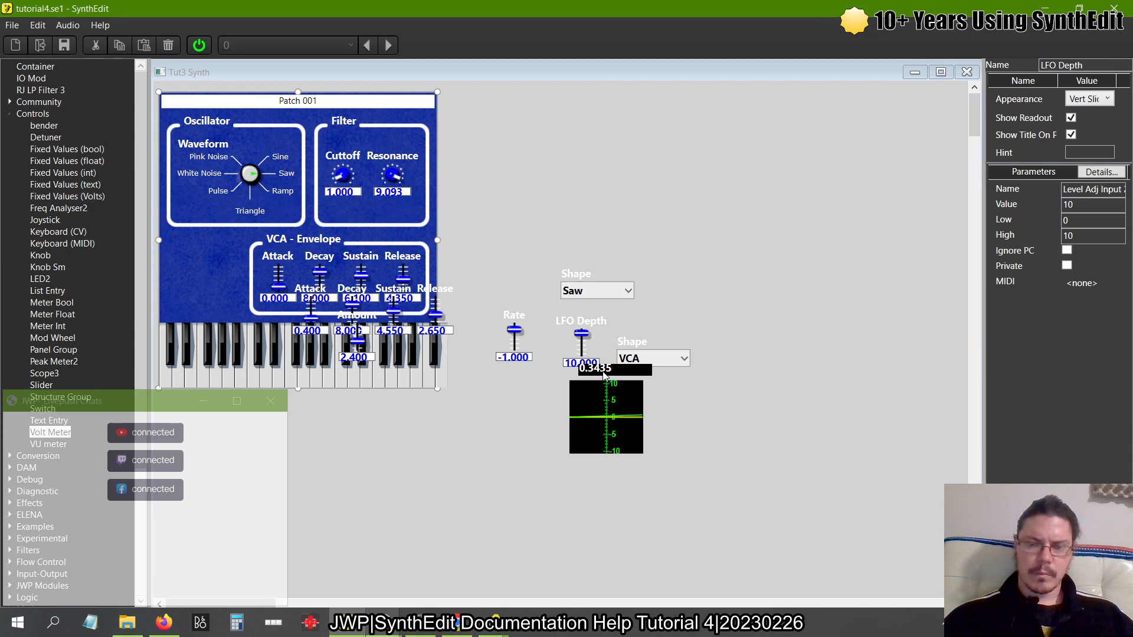
pyautogui.click(358, 381)
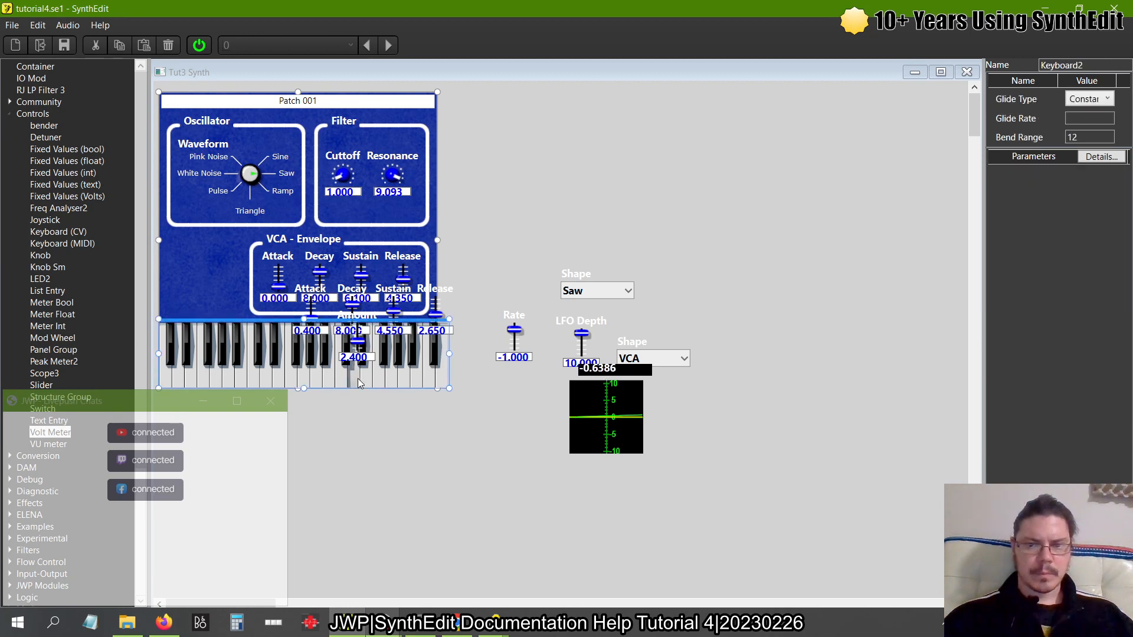
# Raise the LFO Rate to 0 and on to 2.5 to view the saw wave on the scope
pyautogui.moveTo(513, 334); pyautogui.dragTo(522, 292)
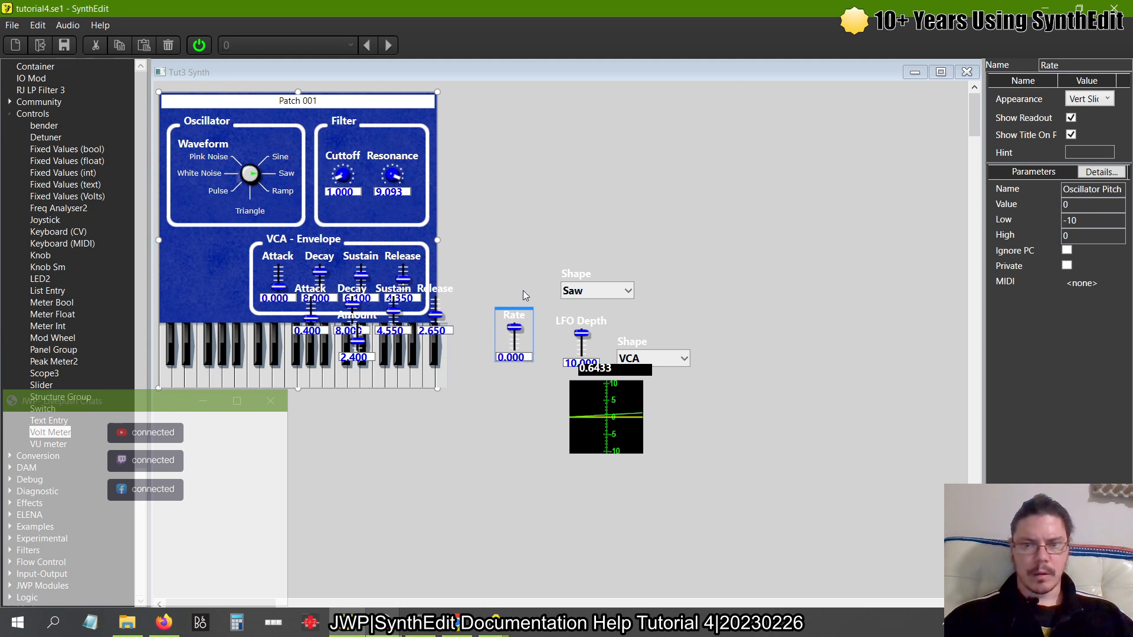
pyautogui.doubleClick(1092, 204)
pyautogui.write('2.5')
pyautogui.press('Tab')
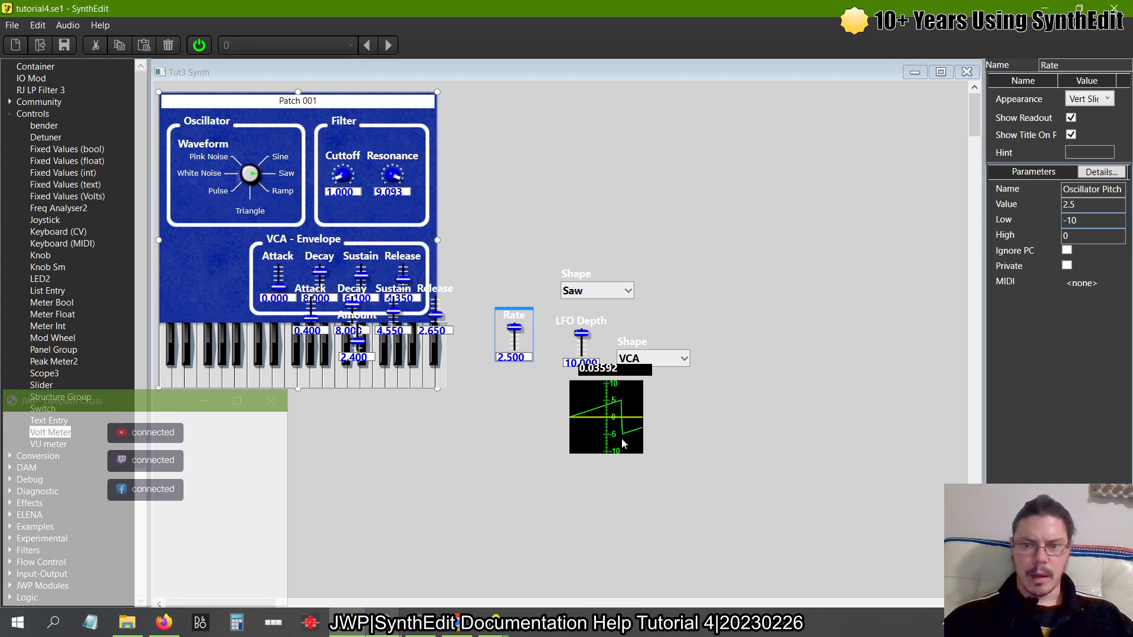
# Change the LFO Shape to Sine and play a keyboard note
pyautogui.click(599, 292)
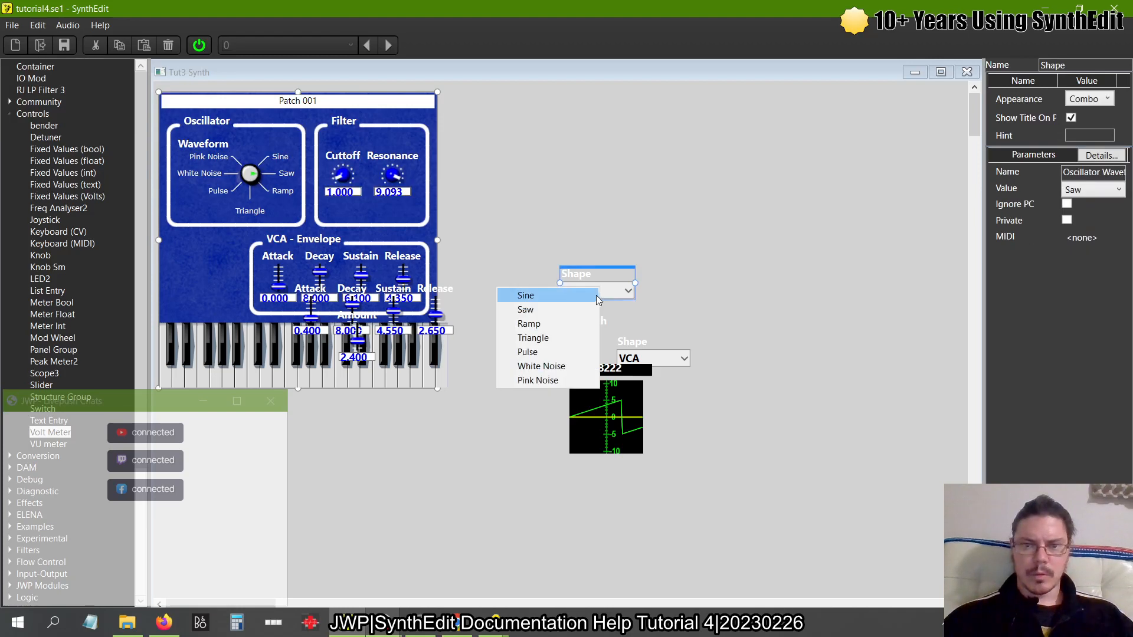
pyautogui.click(572, 296)
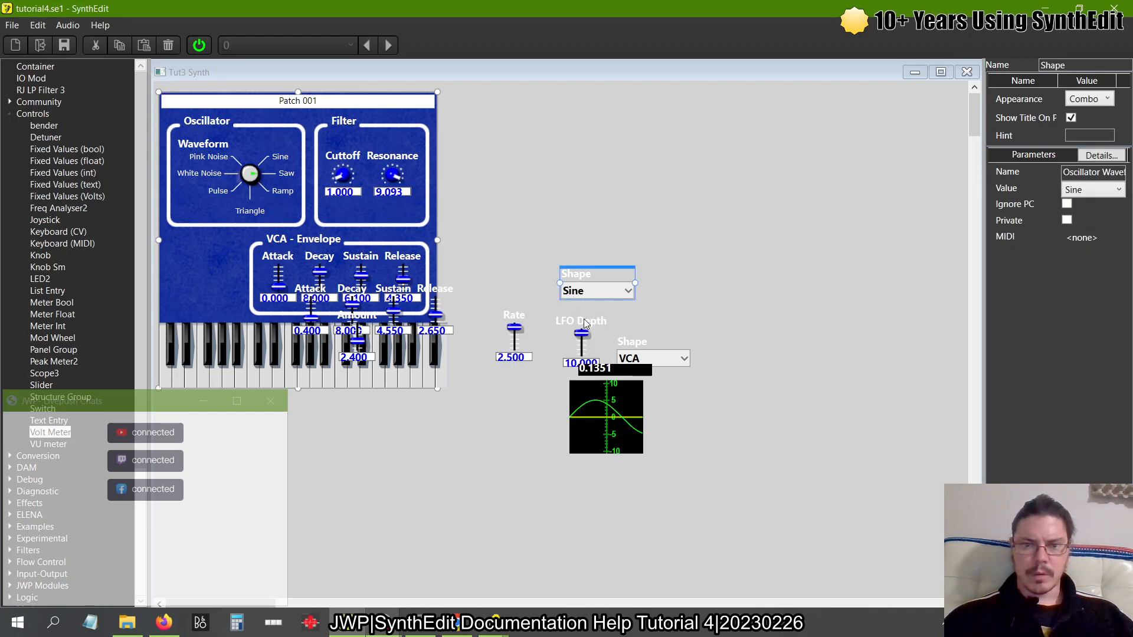
pyautogui.click(333, 381)
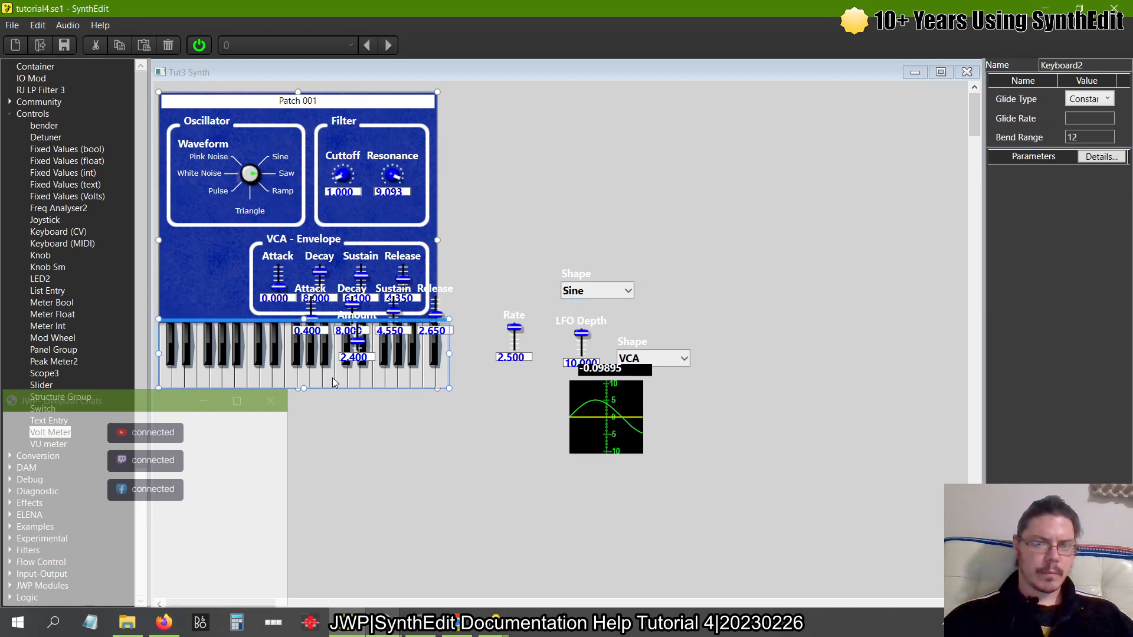
# Set the LFO Rate to 3 to view the sine wave on the scope
pyautogui.click(519, 357)
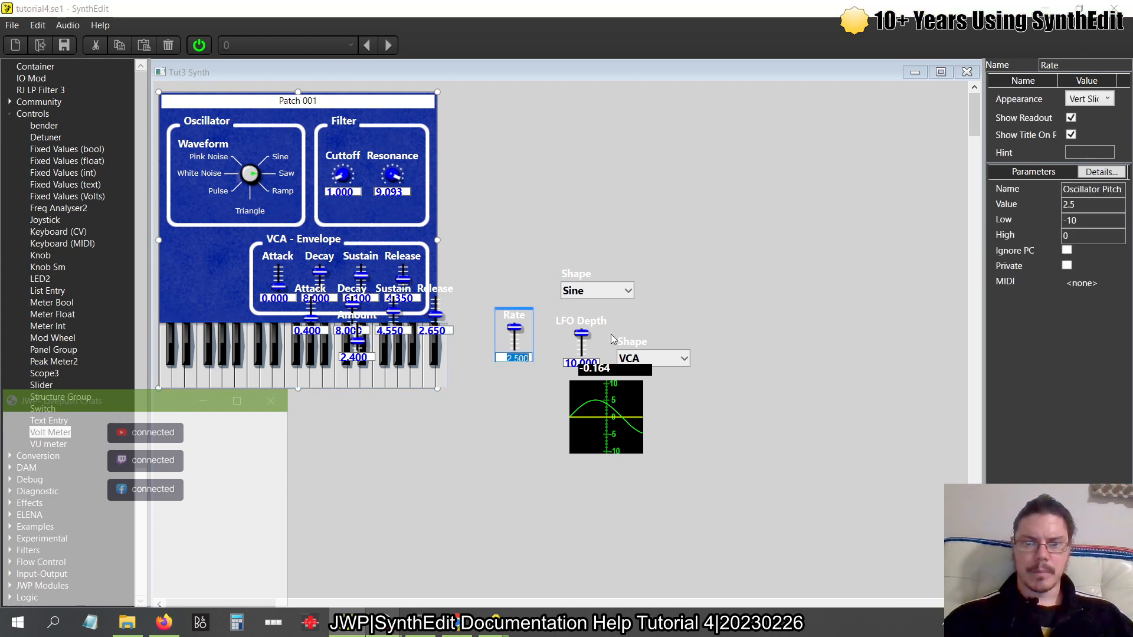
pyautogui.click(1088, 204)
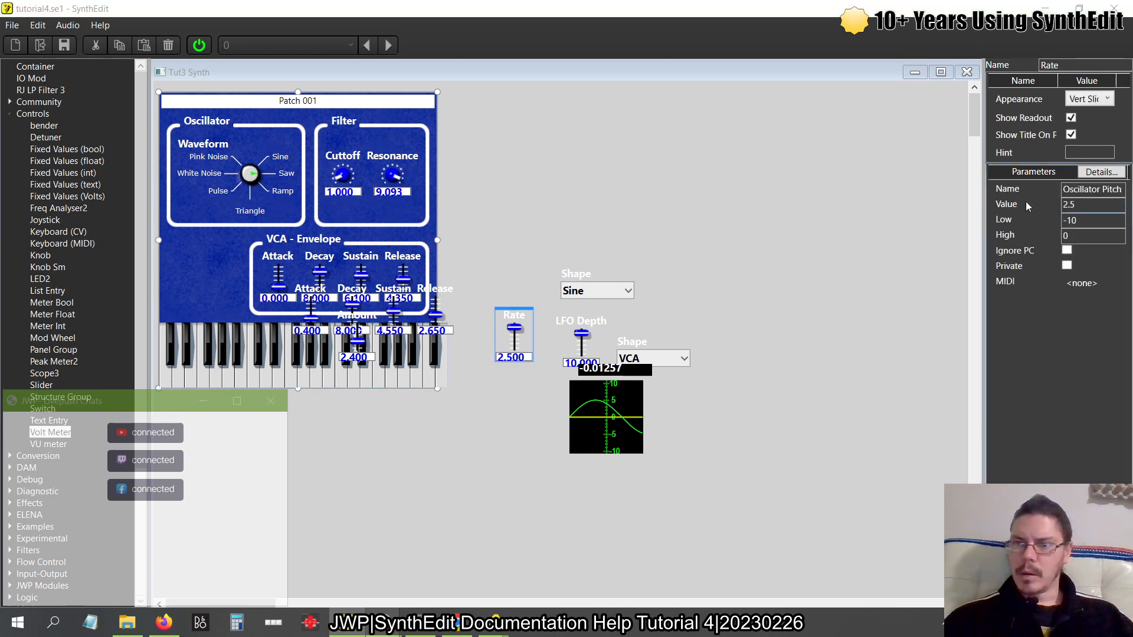
pyautogui.doubleClick(1089, 204)
pyautogui.write('3')
pyautogui.press('Return')
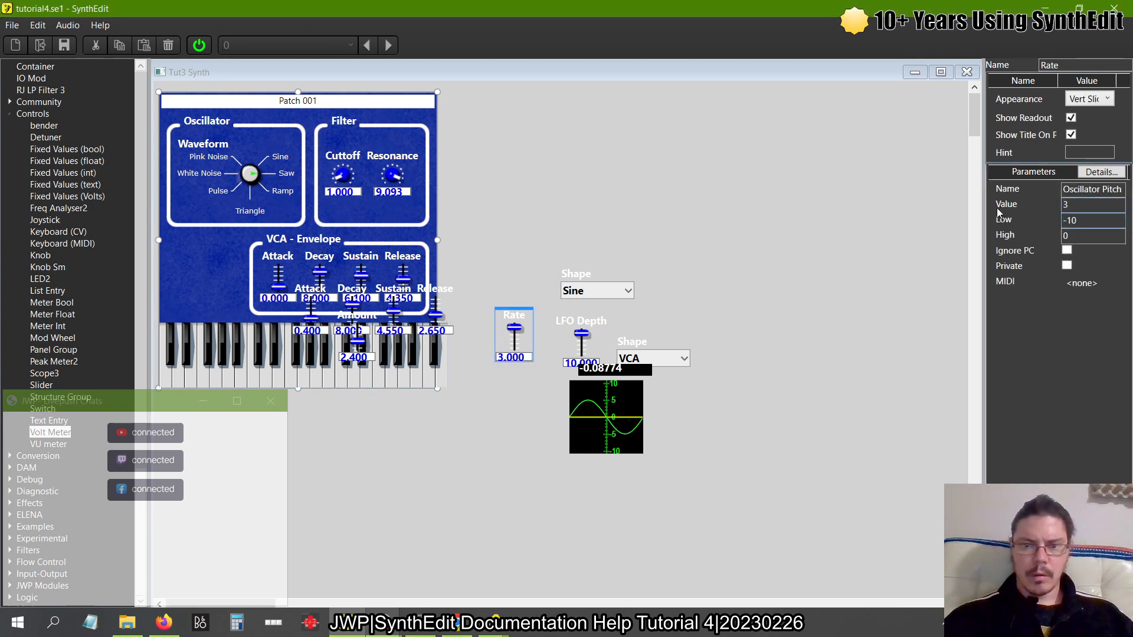
pyautogui.click(651, 431)
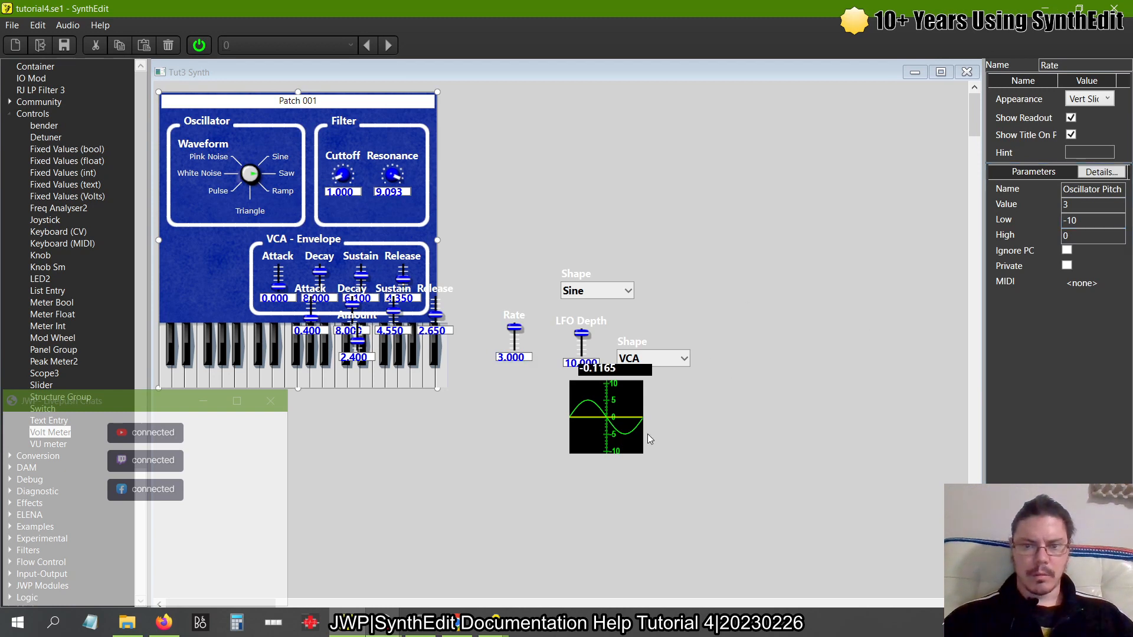
# Lower the LFO Depth to 5.36 and restore it to 10, playing a keyboard note at each depth
pyautogui.moveTo(585, 335); pyautogui.dragTo(585, 412)
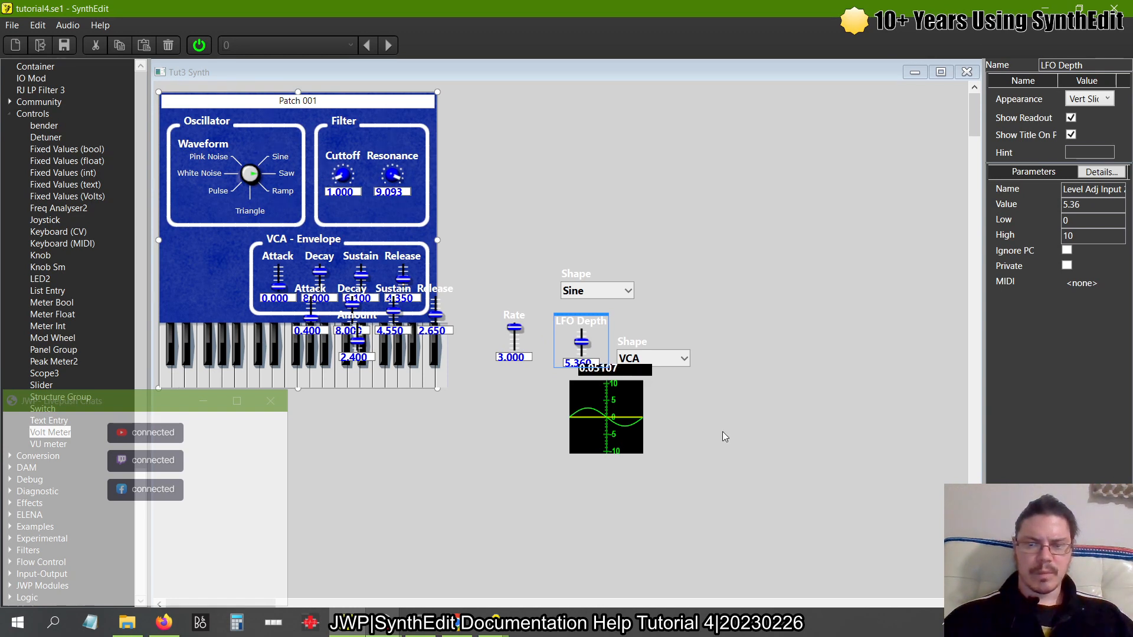
pyautogui.click(384, 378)
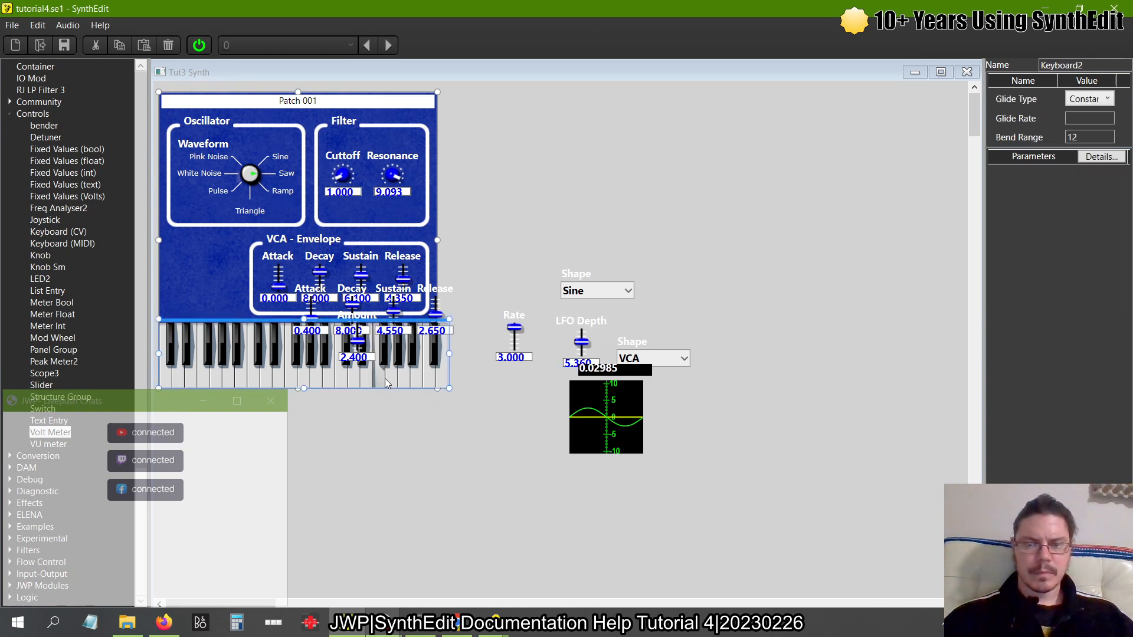
pyautogui.moveTo(588, 345); pyautogui.dragTo(584, 189)
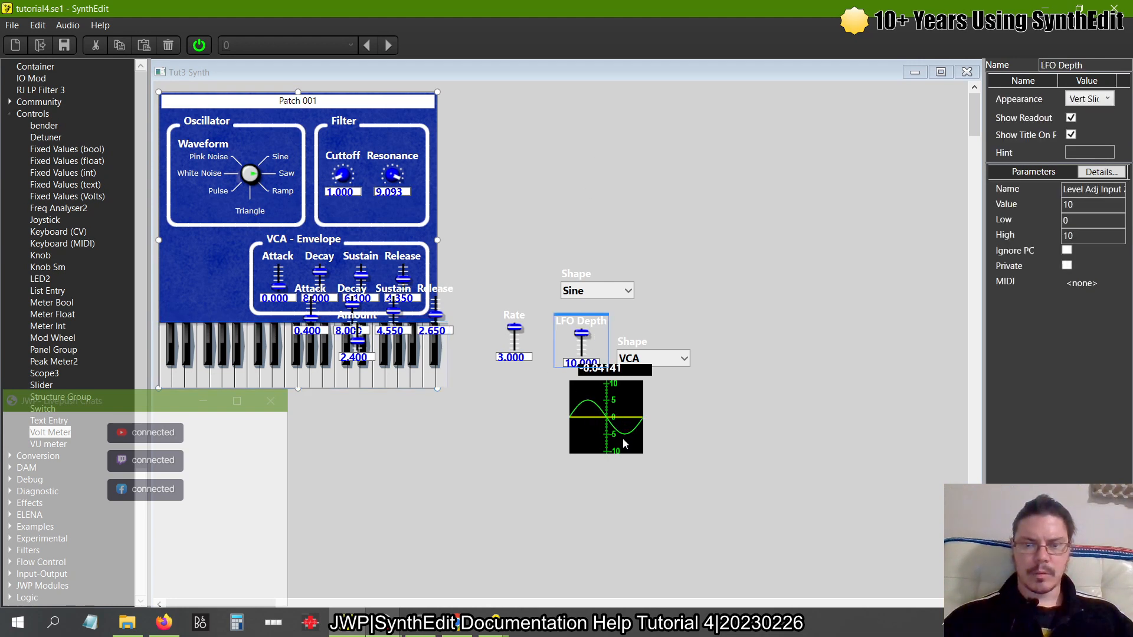
pyautogui.click(353, 382)
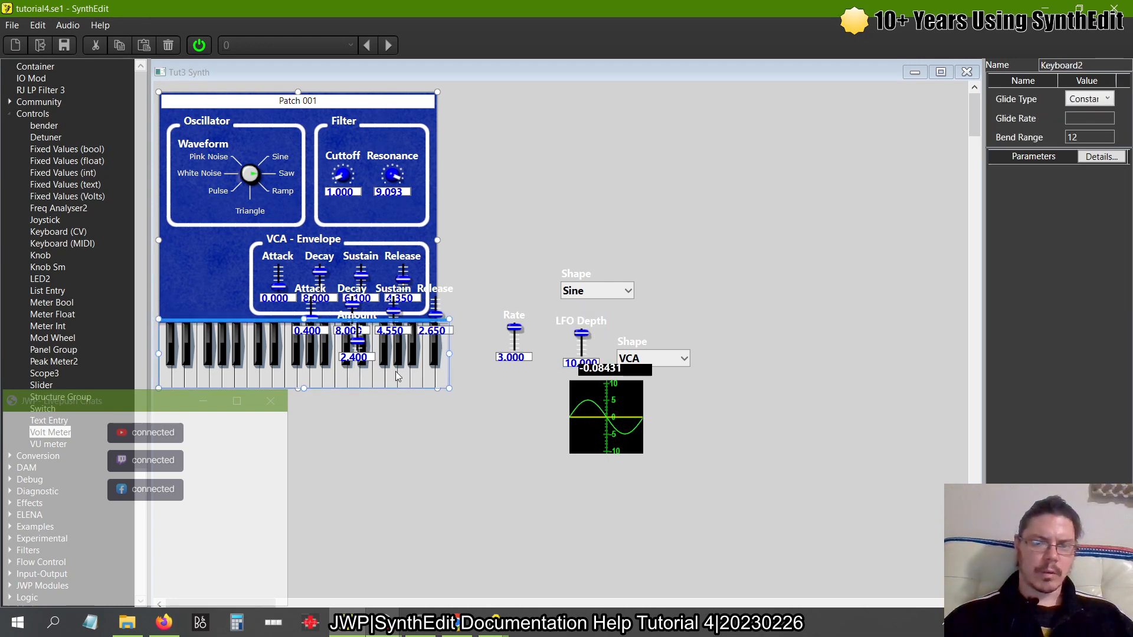
# Lower the LFO Rate to -2.04 and play a keyboard note
pyautogui.moveTo(519, 343); pyautogui.dragTo(523, 365)
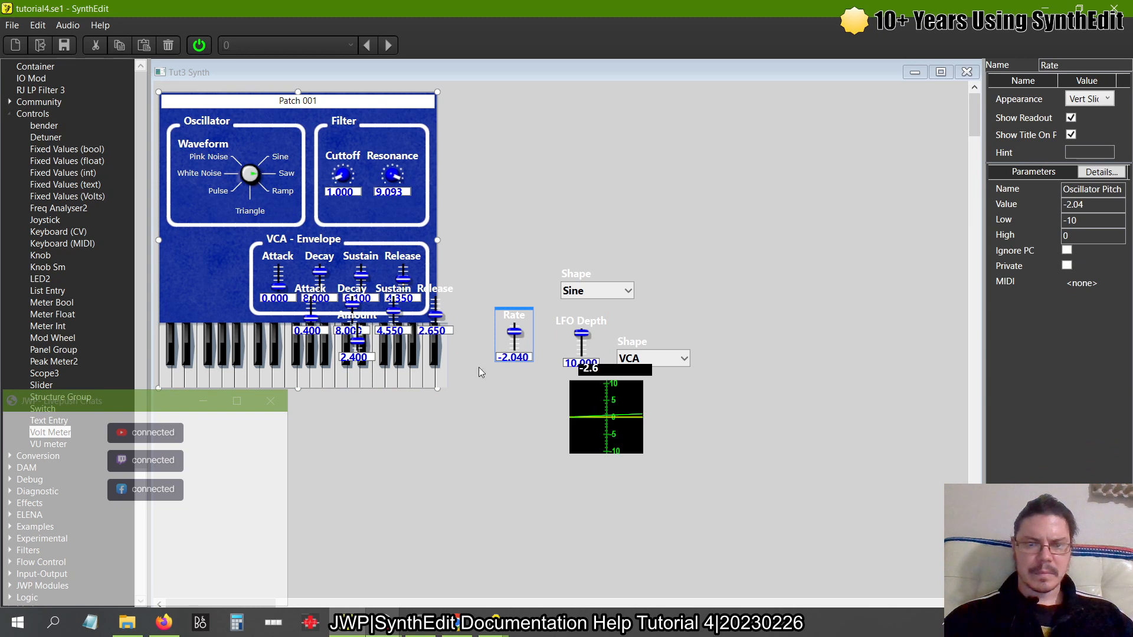
pyautogui.click(371, 385)
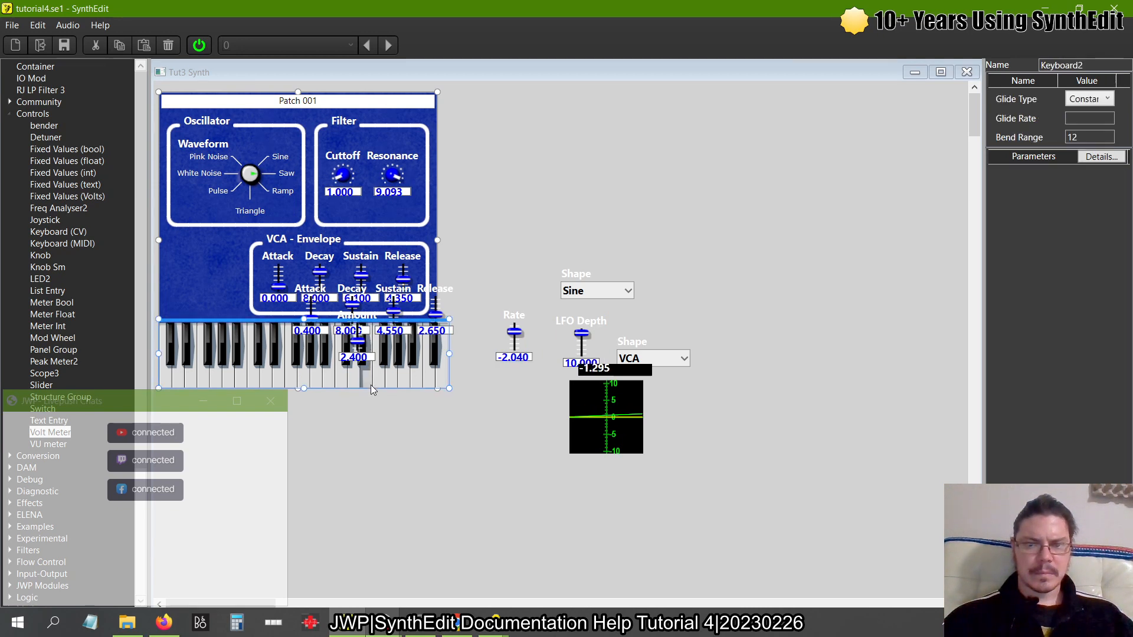
# Try an LFO Depth of 20 with a keyboard note, and return the depth to 10
pyautogui.click(570, 365)
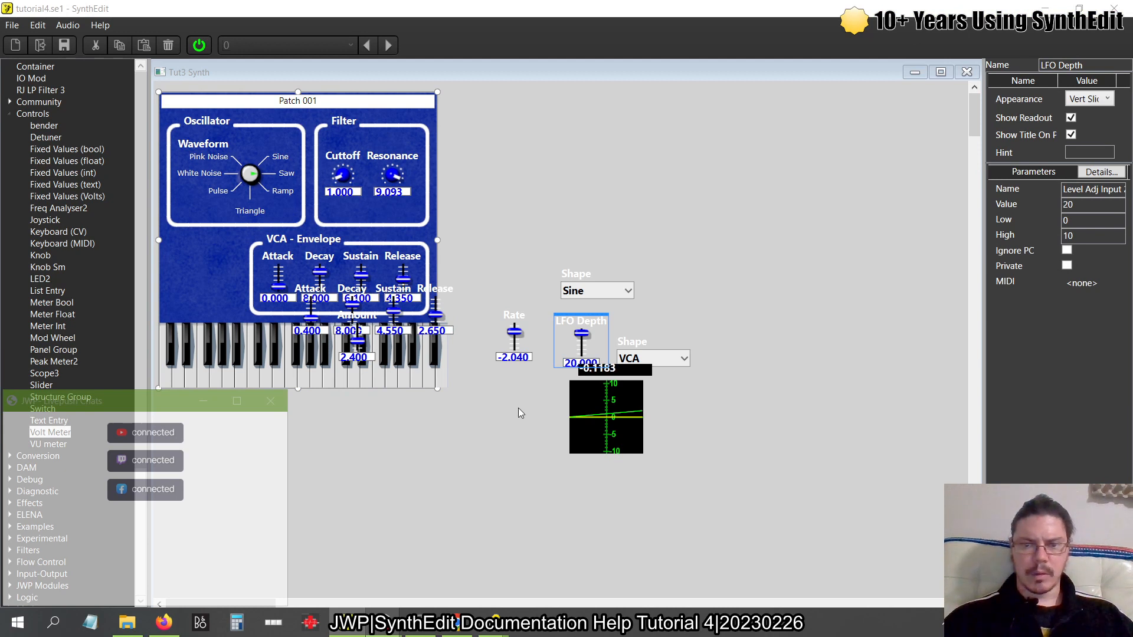
pyautogui.click(355, 383)
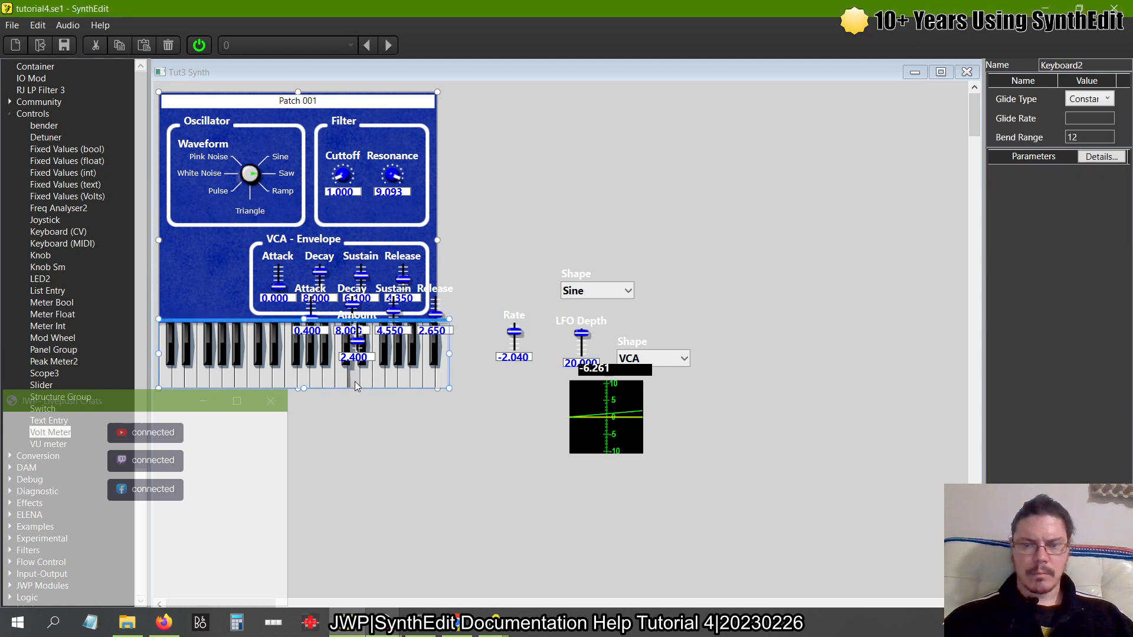
pyautogui.click(568, 362)
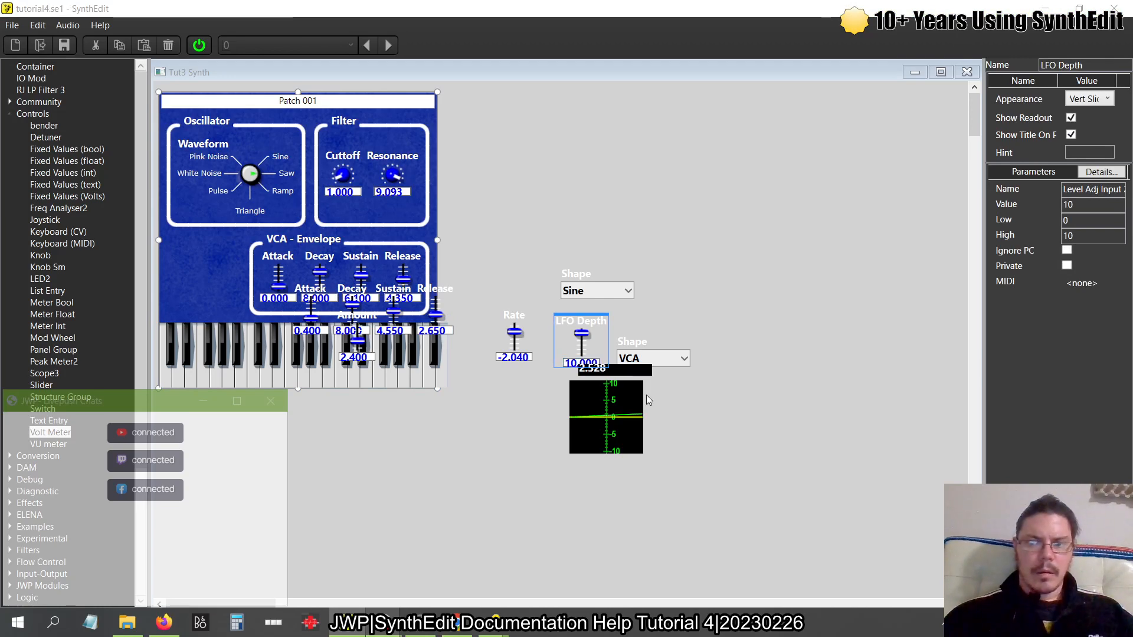
# Close the panel view, switch to the SynthEdit Tutorials help and read on through the LFO to Volume instructions
pyautogui.click(967, 72)
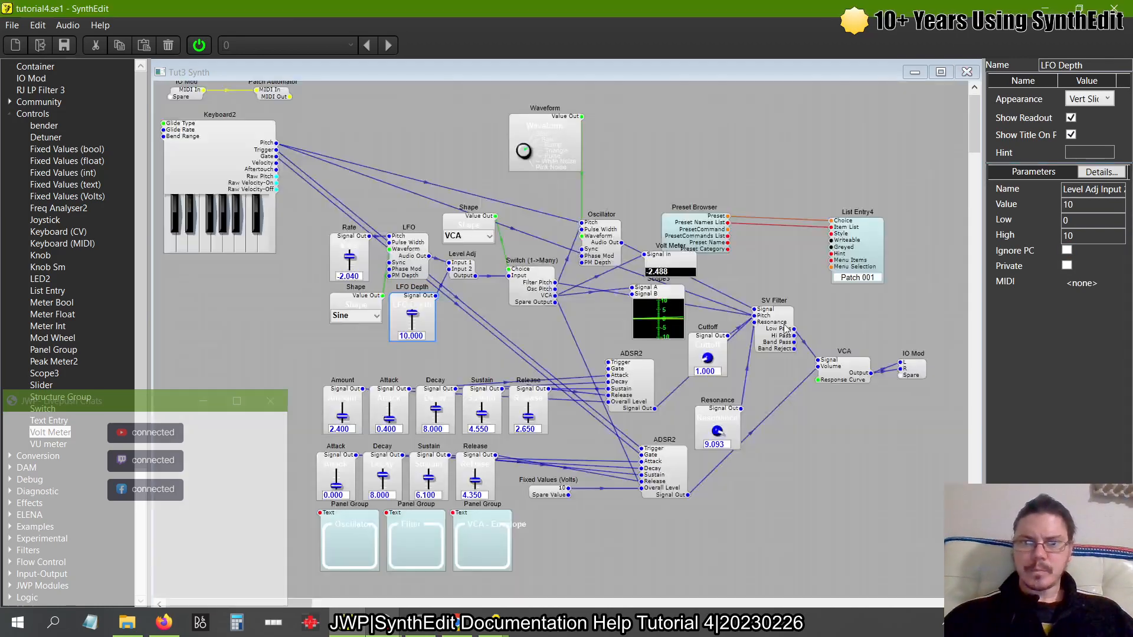
pyautogui.hotkey('alt', 'Tab')
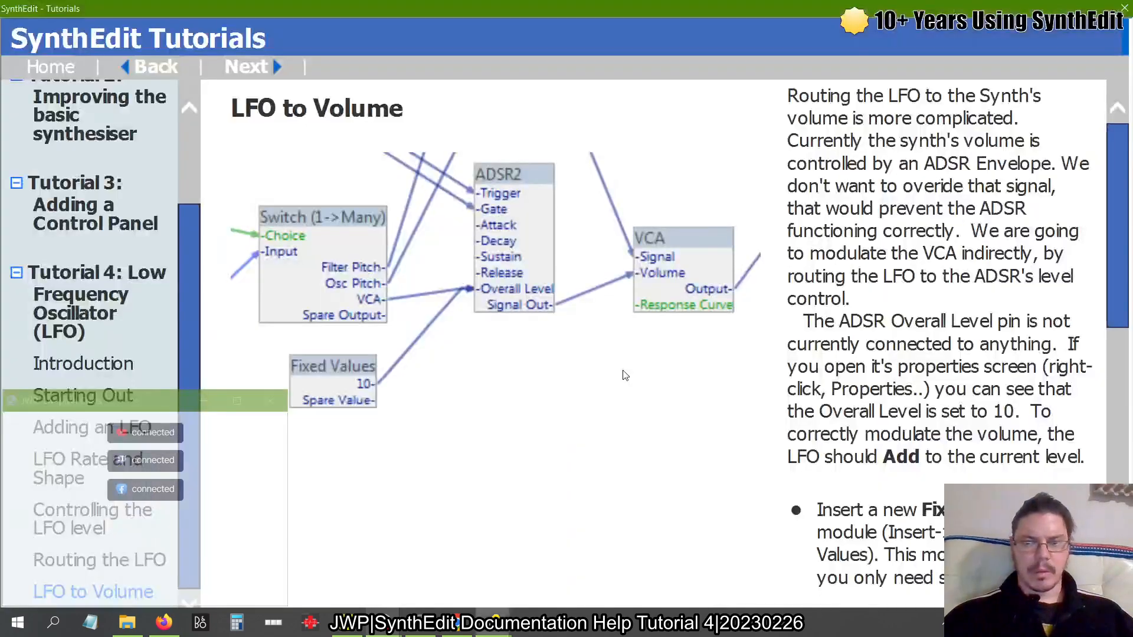
pyautogui.scroll(-10, 621, 297)
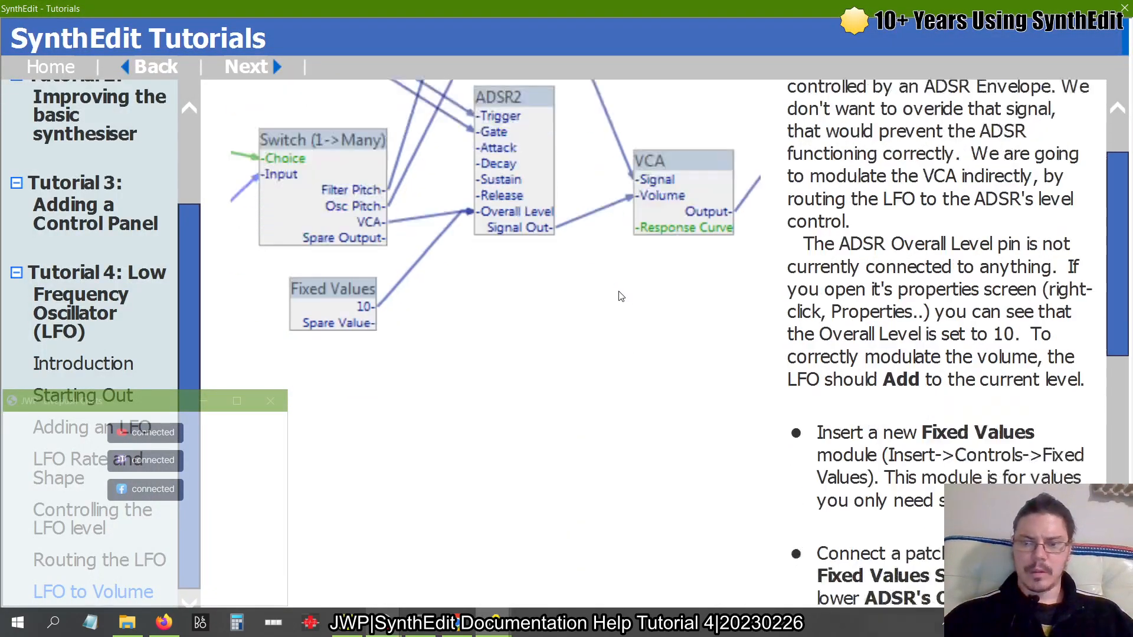
# Read the rest of the LFO to Volume instructions and the tutorial's Summary page, and return to the tutorial4.se1 project
pyautogui.scroll(10, 621, 296)
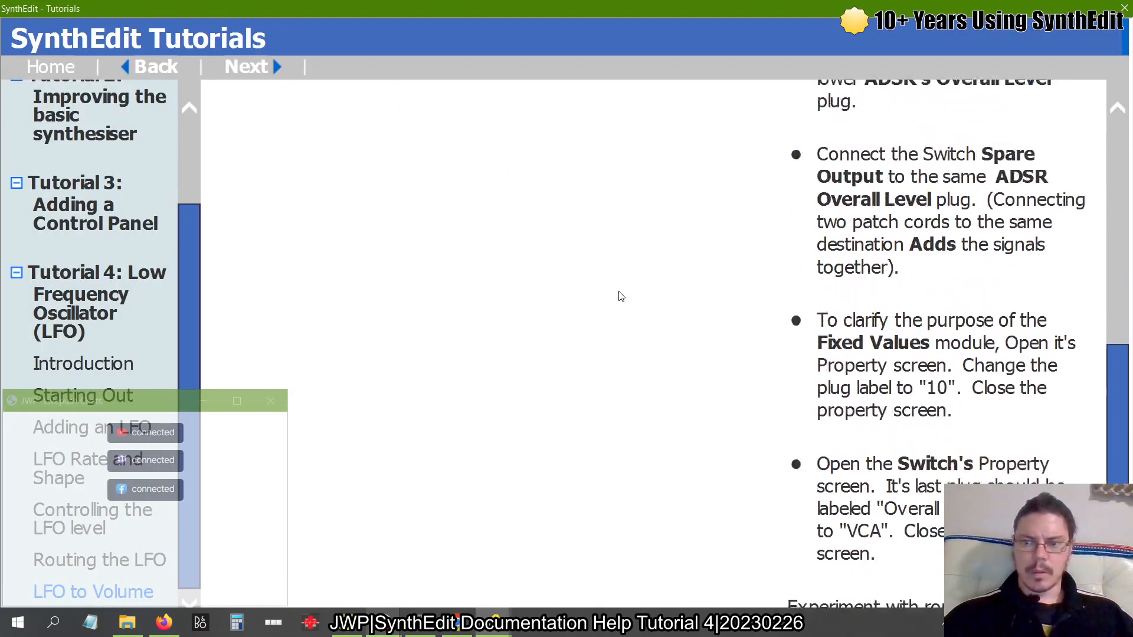
pyautogui.click(266, 67)
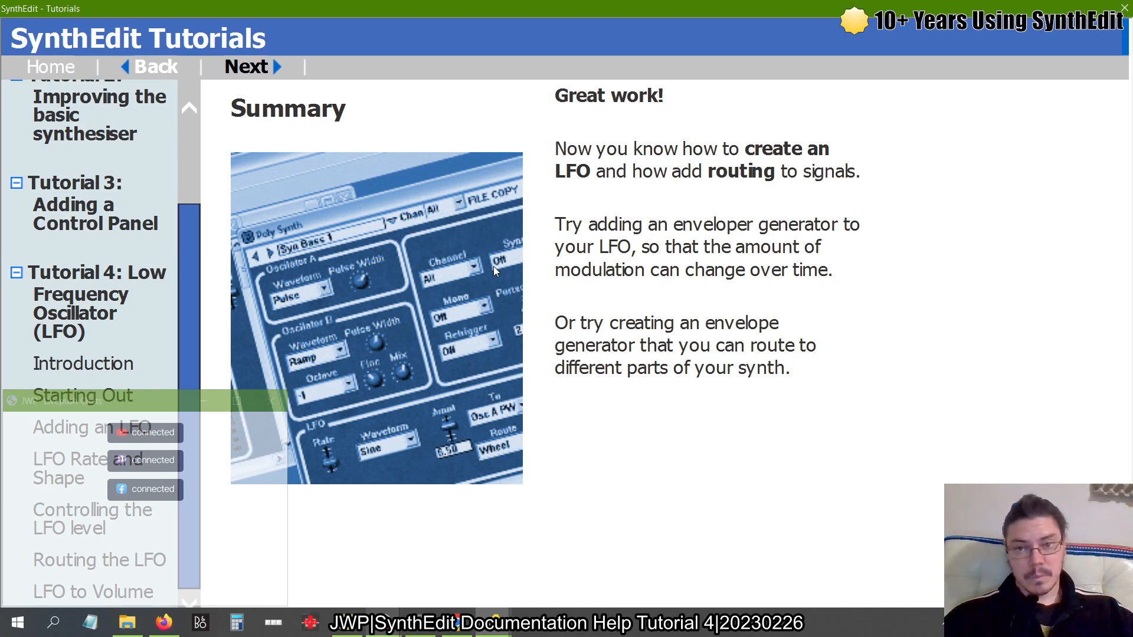
pyautogui.hotkey('alt', 'Tab')
pyautogui.press('Tab')
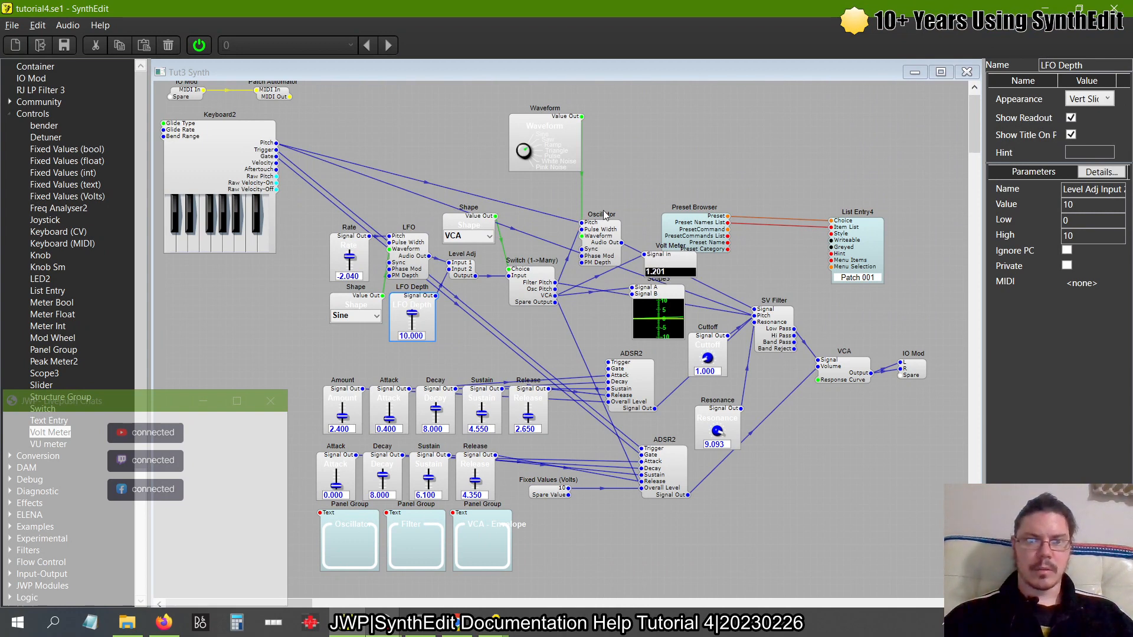
# View the Oscillator module's debug information and close it again
pyautogui.rightClick(607, 242)
pyautogui.moveTo(637, 321)
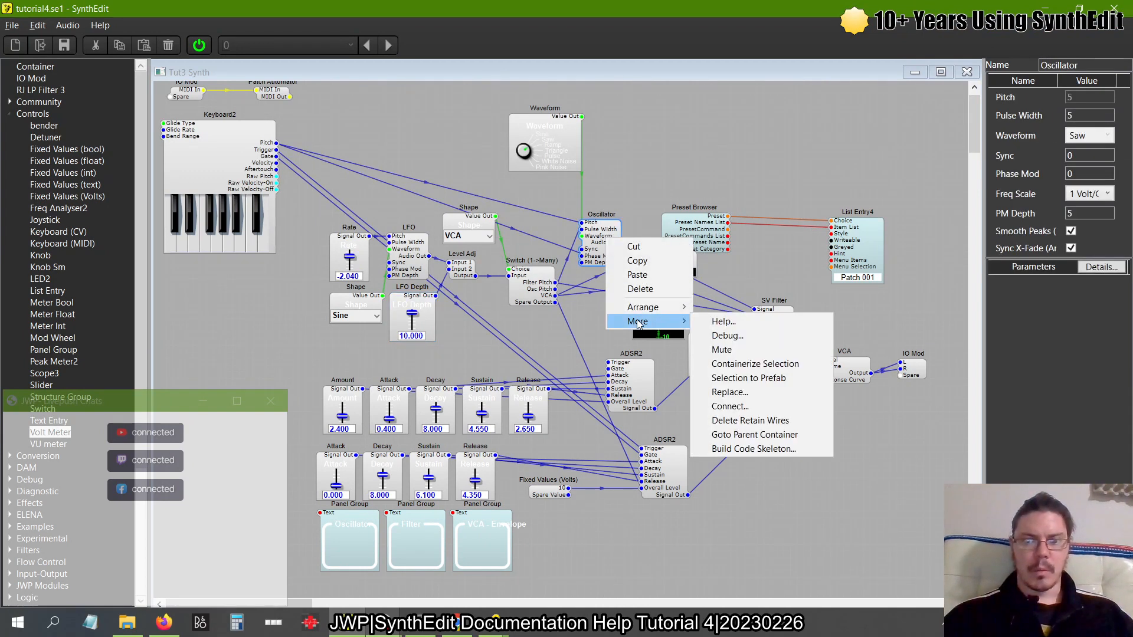
pyautogui.click(723, 337)
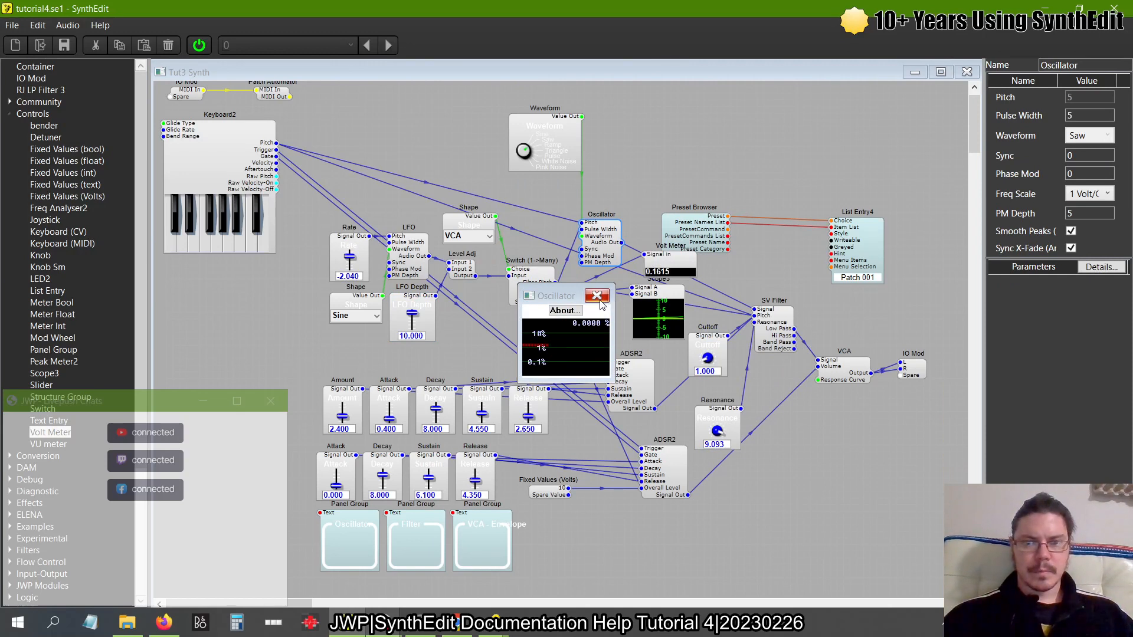
pyautogui.click(597, 295)
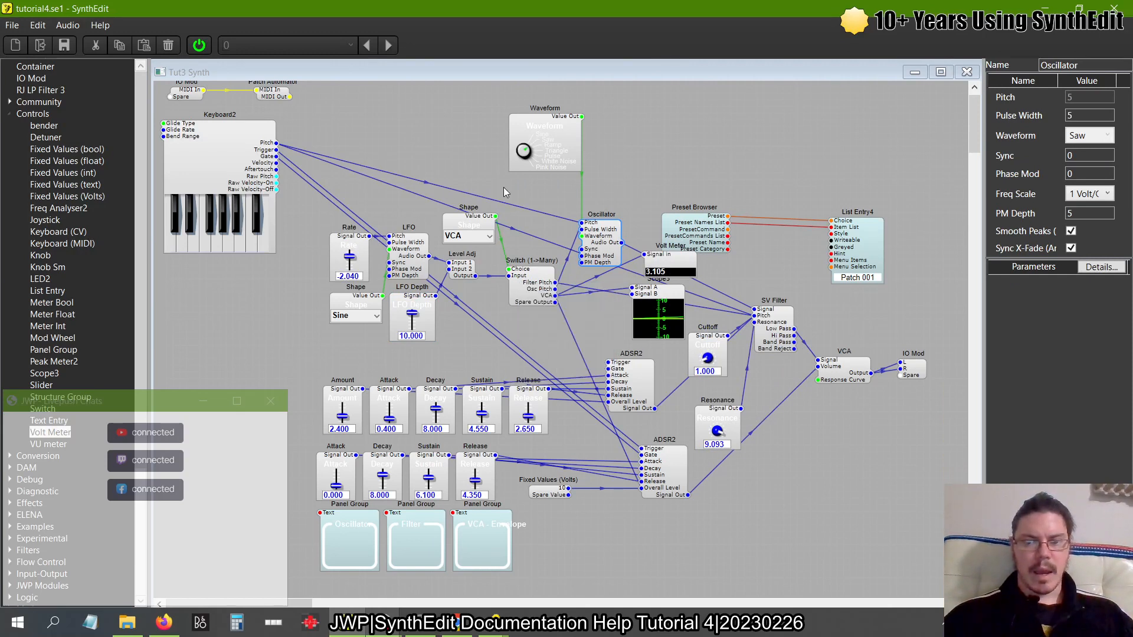
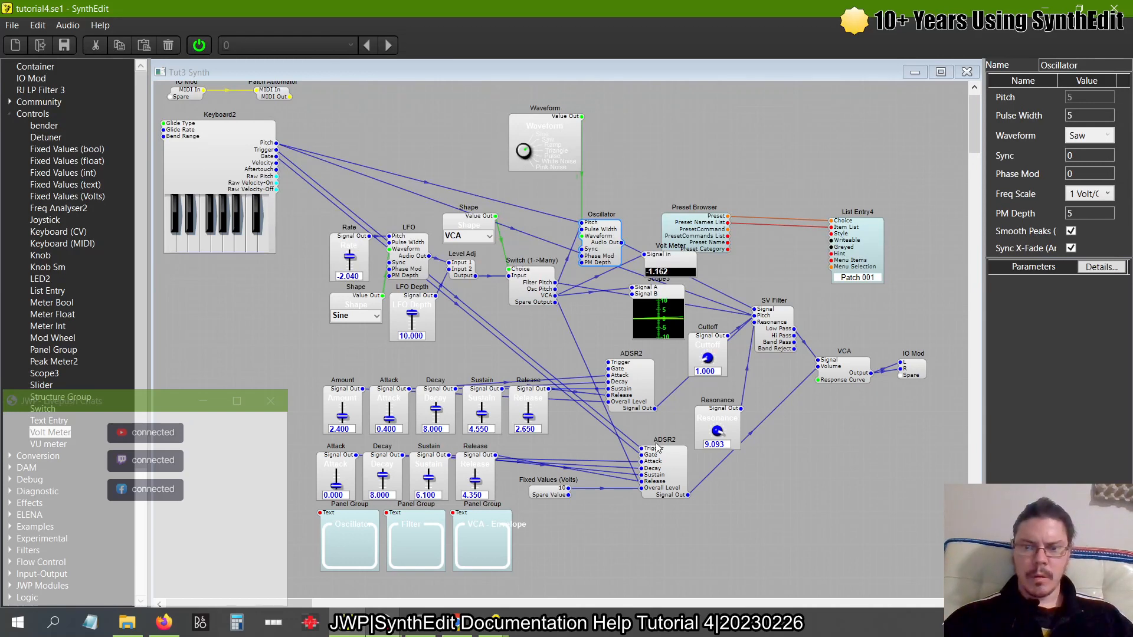
# Shift the upper ADSR2 module slightly up and left, and stop the audio
pyautogui.moveTo(623, 380); pyautogui.dragTo(613, 363)
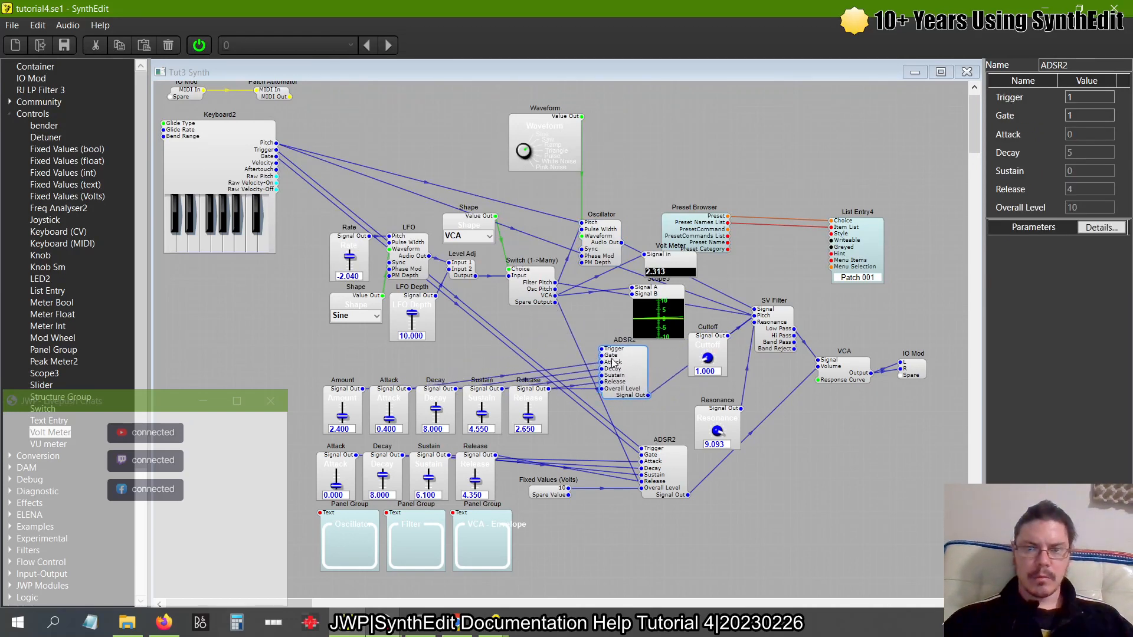
pyautogui.rightClick(656, 167)
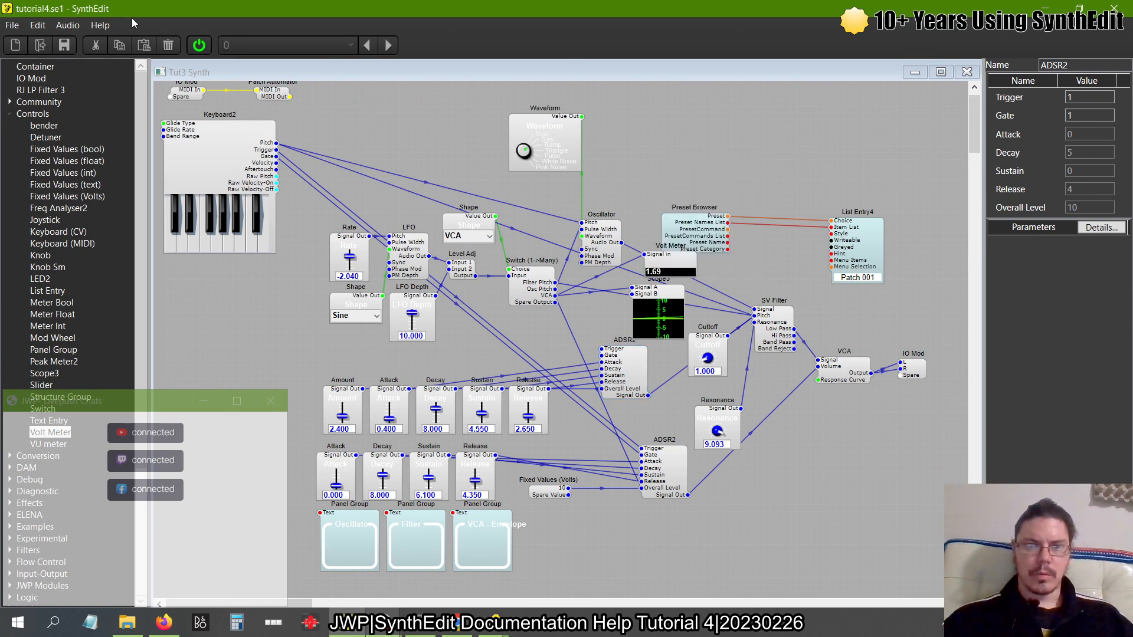
pyautogui.click(199, 44)
# Open the synth's panel for editing and widen the blue panel background on its right side
pyautogui.rightClick(720, 141)
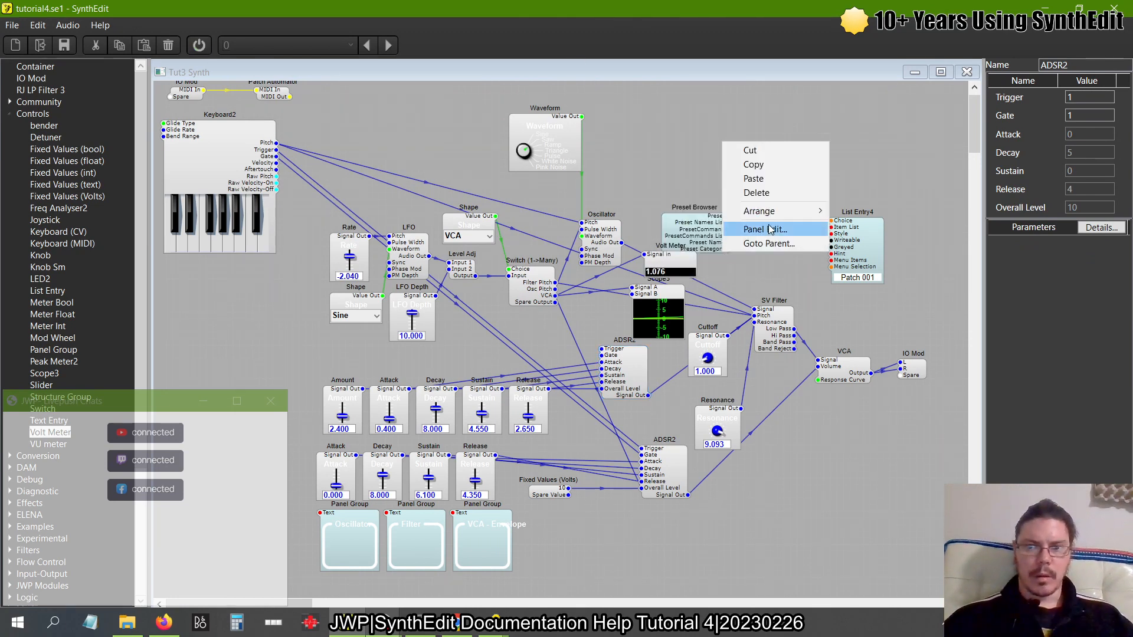
pyautogui.click(769, 229)
pyautogui.hotkey('alt', 'Tab')
pyautogui.press('Tab')
pyautogui.press('Tab')
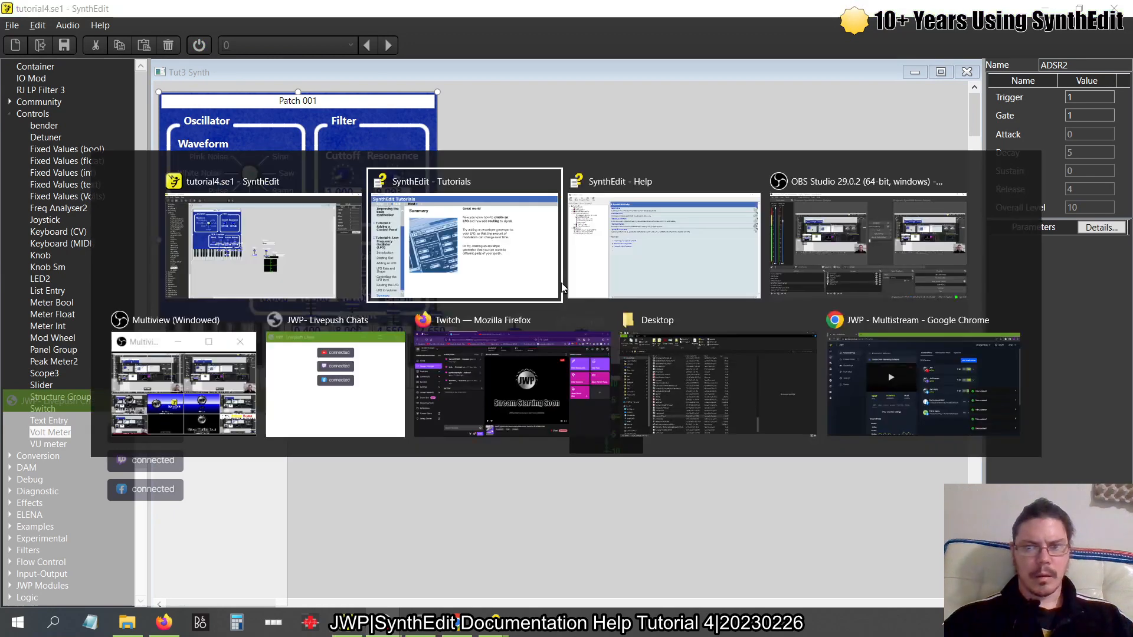
pyautogui.hotkey('alt', 'Tab')
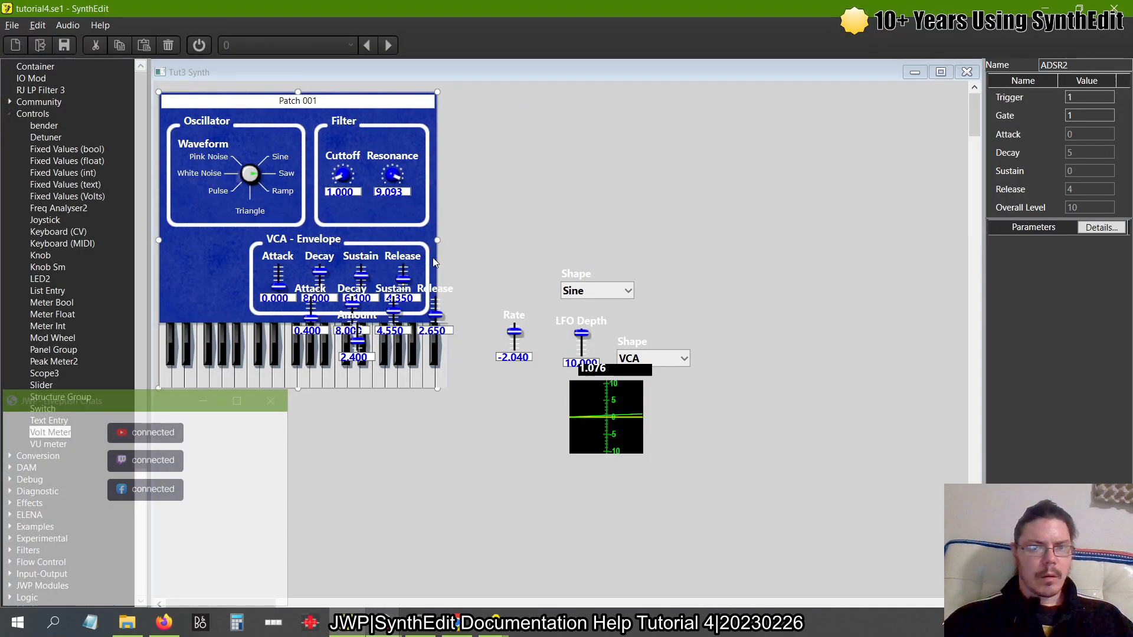
pyautogui.moveTo(438, 239); pyautogui.dragTo(554, 255)
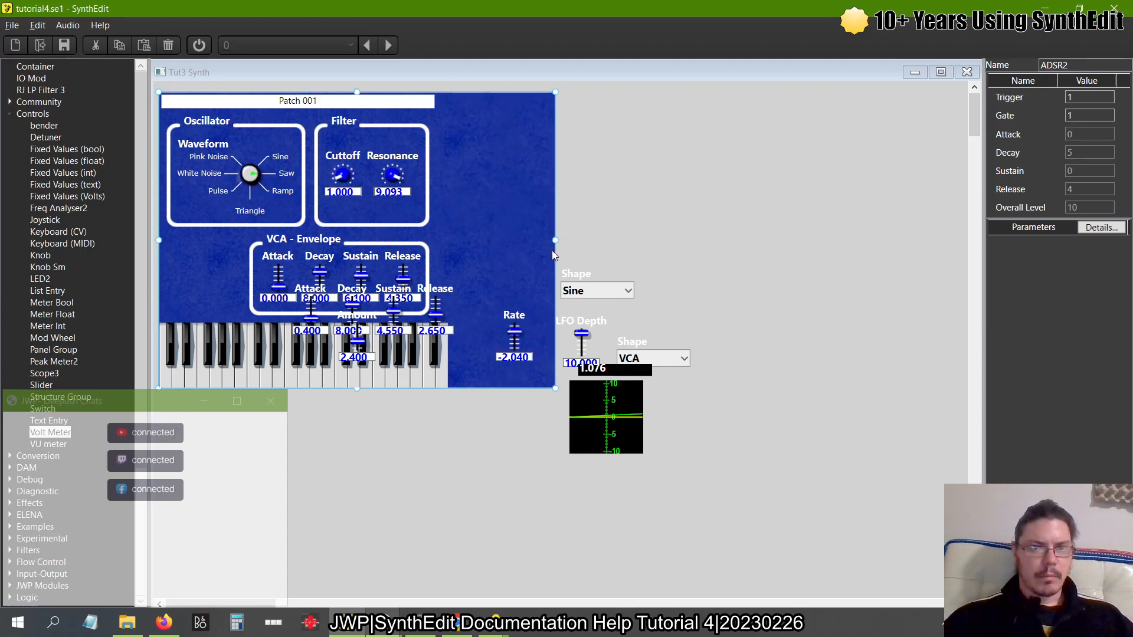
# Move the Oscillator and Filter groups together with their controls to the right so they sit centred in the widened panel
pyautogui.moveTo(624, 250); pyautogui.dragTo(157, 90)
pyautogui.moveTo(647, 238); pyautogui.dragTo(139, 110)
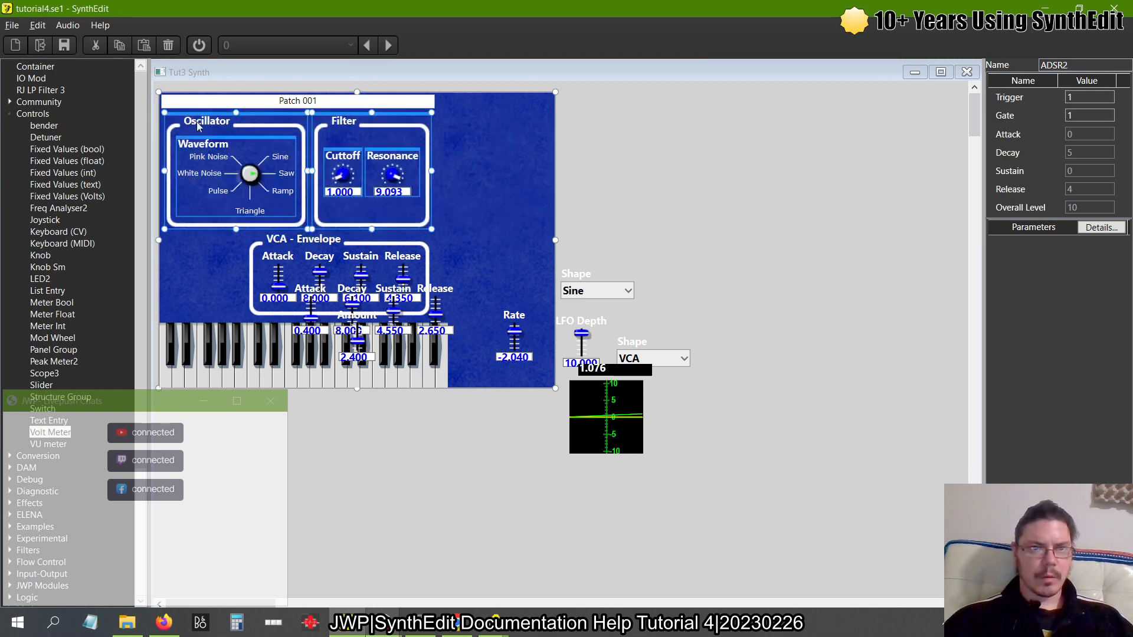
pyautogui.moveTo(219, 117); pyautogui.dragTo(266, 115)
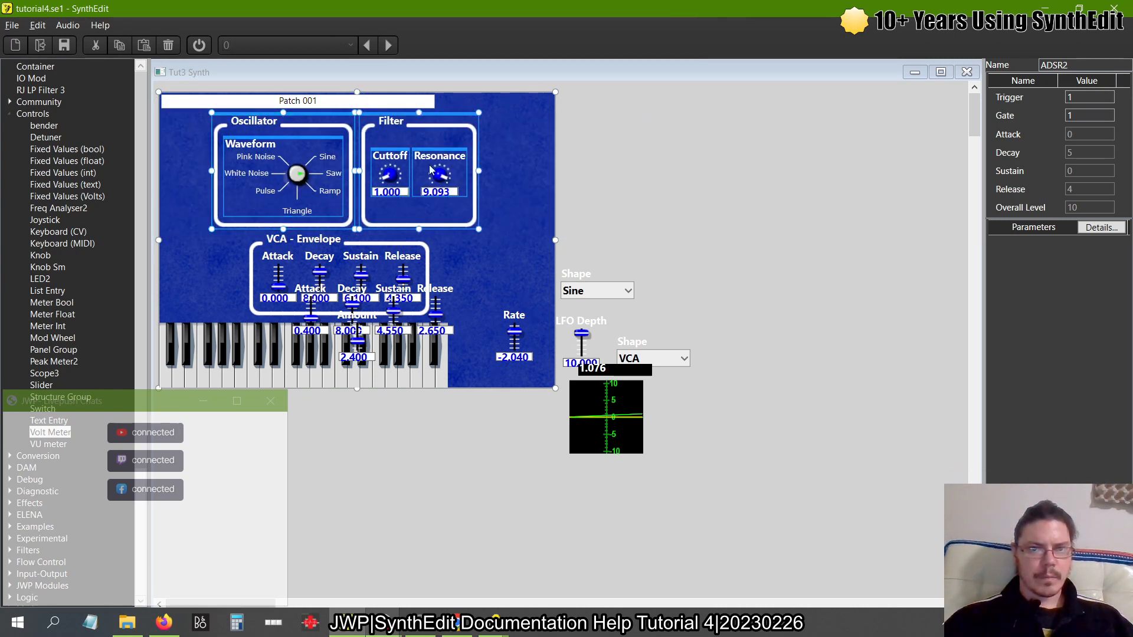
pyautogui.click(641, 199)
# Move the loose Attack, Decay, Sustain, Release and Amount sliders off the VCA - Envelope group to below the keyboard
pyautogui.click(321, 294)
pyautogui.click(348, 316)
pyautogui.click(353, 292)
pyautogui.click(390, 292)
pyautogui.click(451, 291)
pyautogui.moveTo(450, 291); pyautogui.dragTo(460, 489)
pyautogui.click(714, 148)
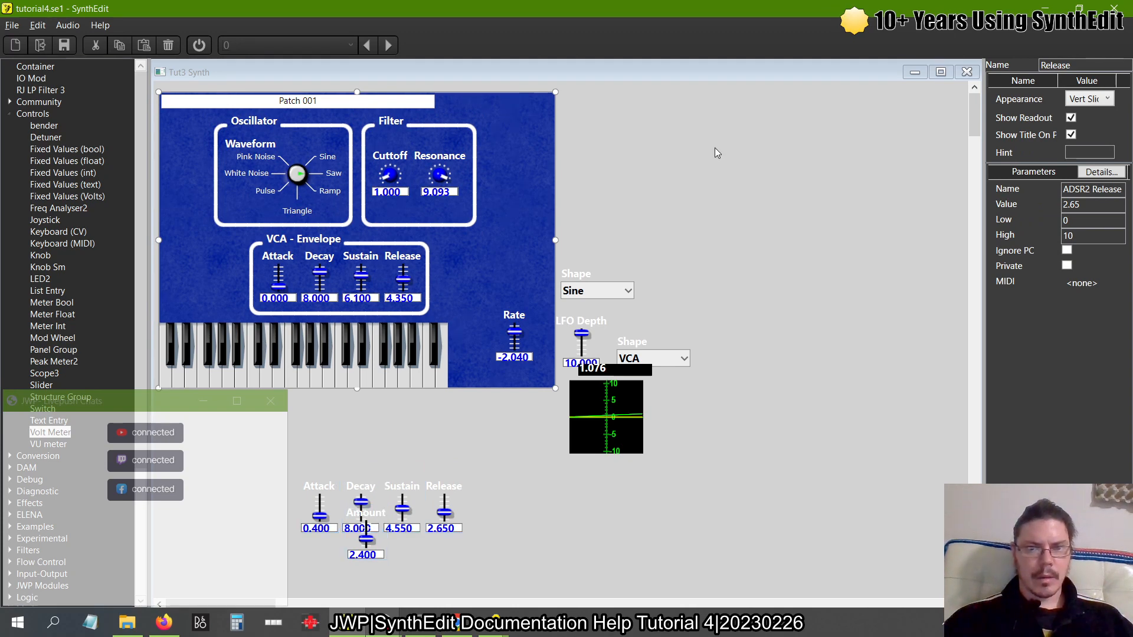
# Close the panel view and delete the Volt Meter and Scope3 modules from the structure
pyautogui.click(616, 398)
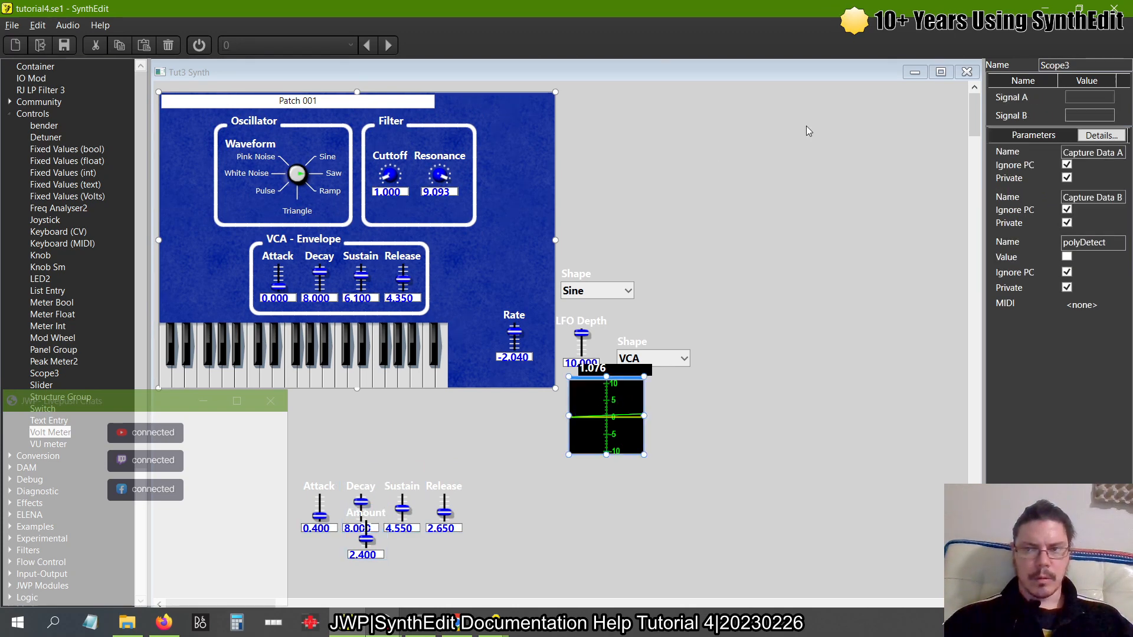
pyautogui.click(966, 72)
pyautogui.click(678, 266)
pyautogui.click(668, 291)
pyautogui.click(666, 267)
pyautogui.click(663, 297)
pyautogui.press('Delete')
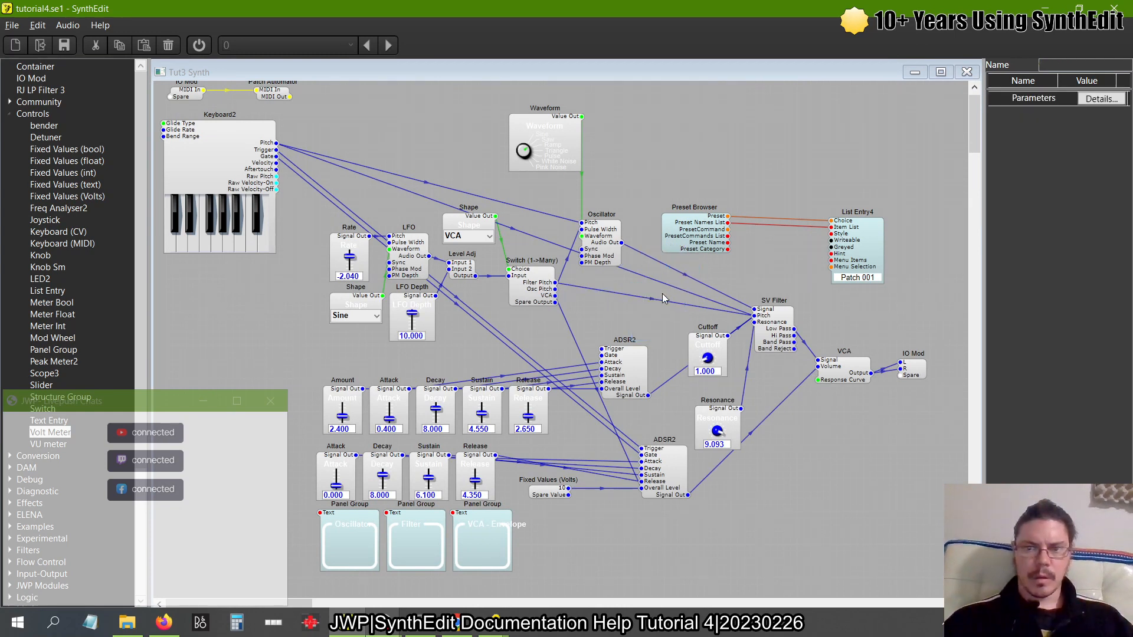
# Copy the VCA - Envelope Panel Group, paste it twice and line both copies up beside the original
pyautogui.scroll(-5, 498, 545)
pyautogui.rightClick(494, 382)
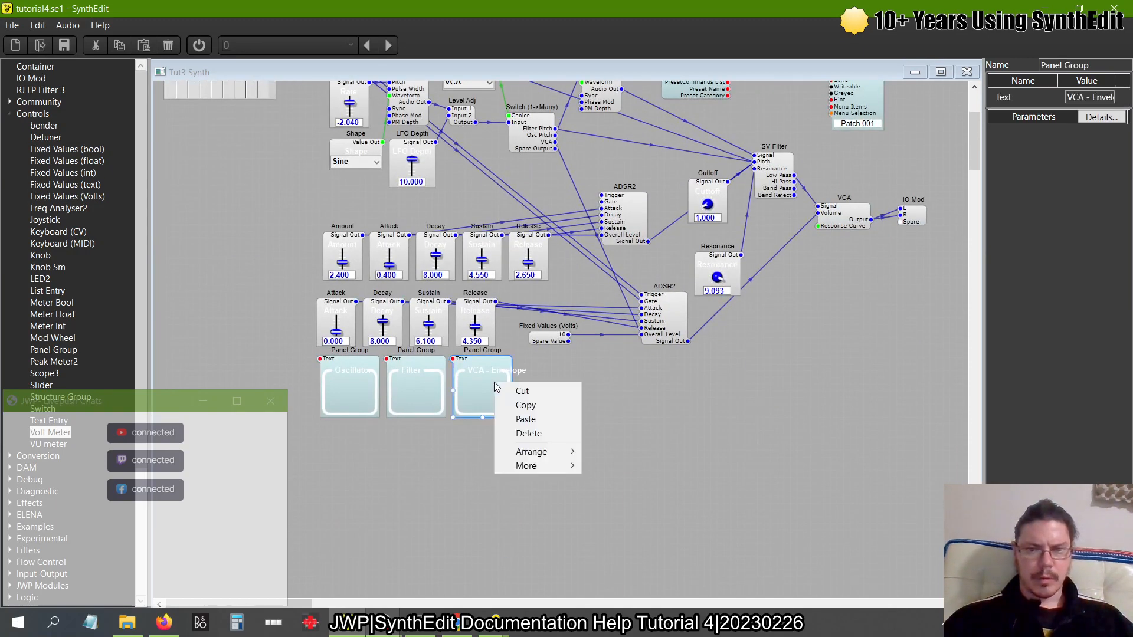
pyautogui.click(525, 405)
pyautogui.rightClick(543, 401)
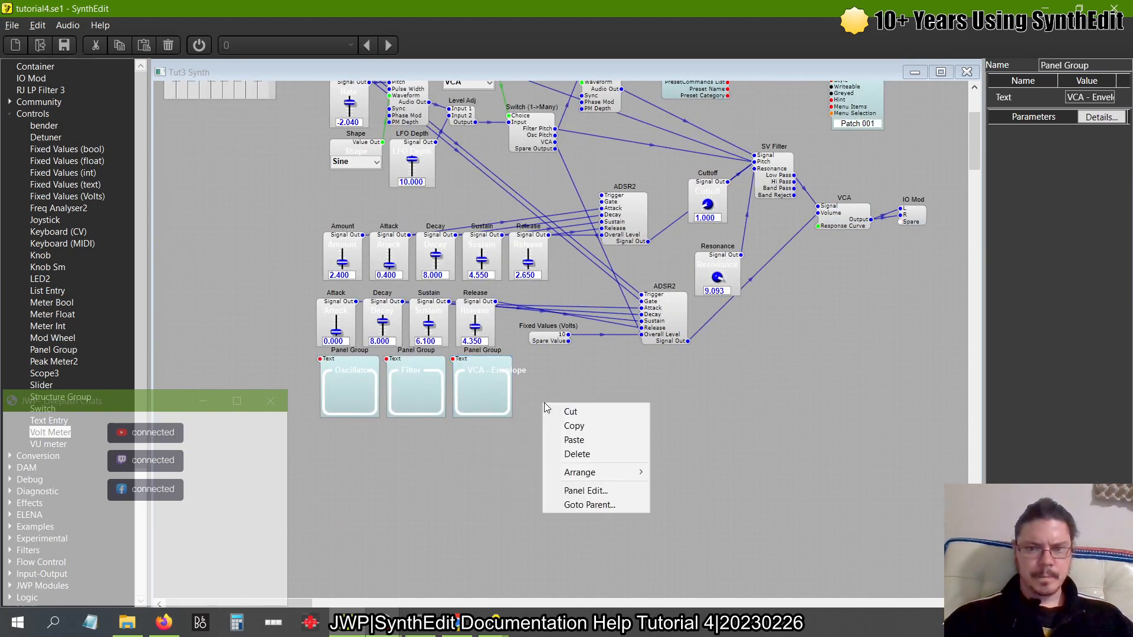
pyautogui.click(560, 438)
pyautogui.moveTo(569, 417); pyautogui.dragTo(556, 375)
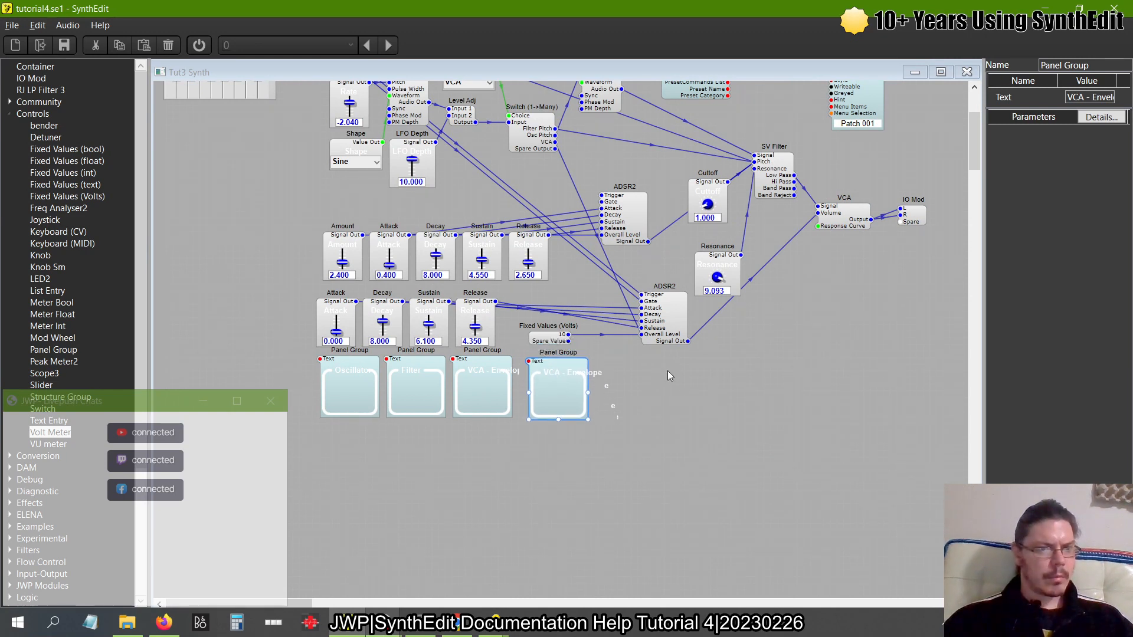
pyautogui.rightClick(712, 374)
pyautogui.click(758, 409)
pyautogui.moveTo(740, 401); pyautogui.dragTo(638, 380)
# Set the text of the first copied Panel Group to LFO
pyautogui.click(544, 383)
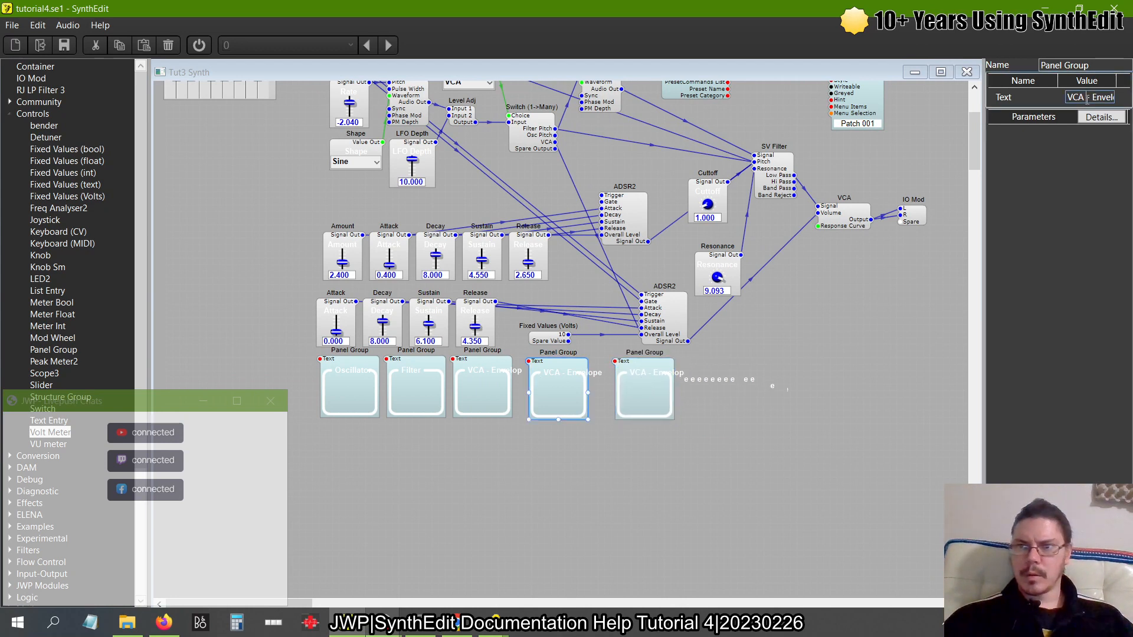
pyautogui.hotkey('ctrl', 'a')
pyautogui.write('LFO')
pyautogui.press('Tab')
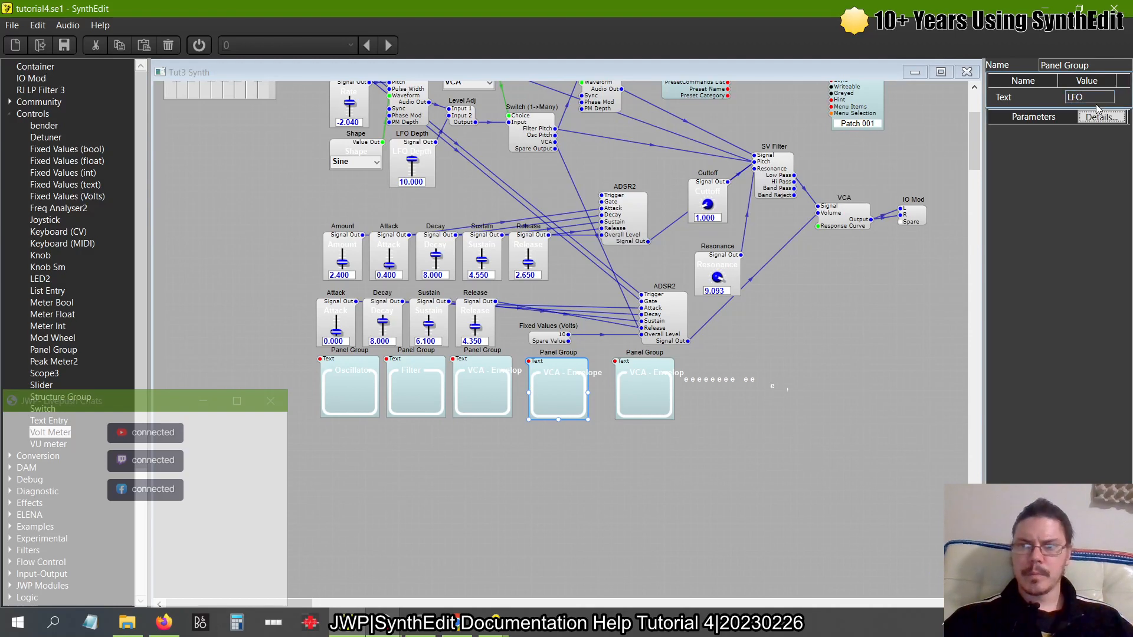
# Set the text of the second copied Panel Group to LFO Envelope
pyautogui.click(653, 363)
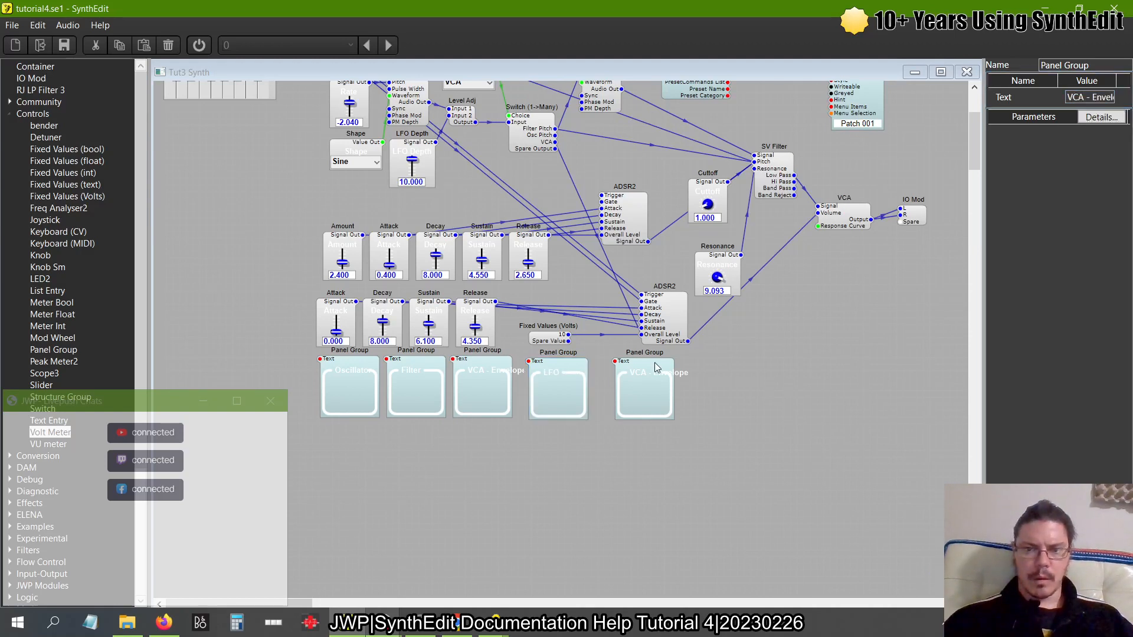
pyautogui.hotkey('ctrl', 'a')
pyautogui.write('LFO Envelope')
pyautogui.press('Tab')
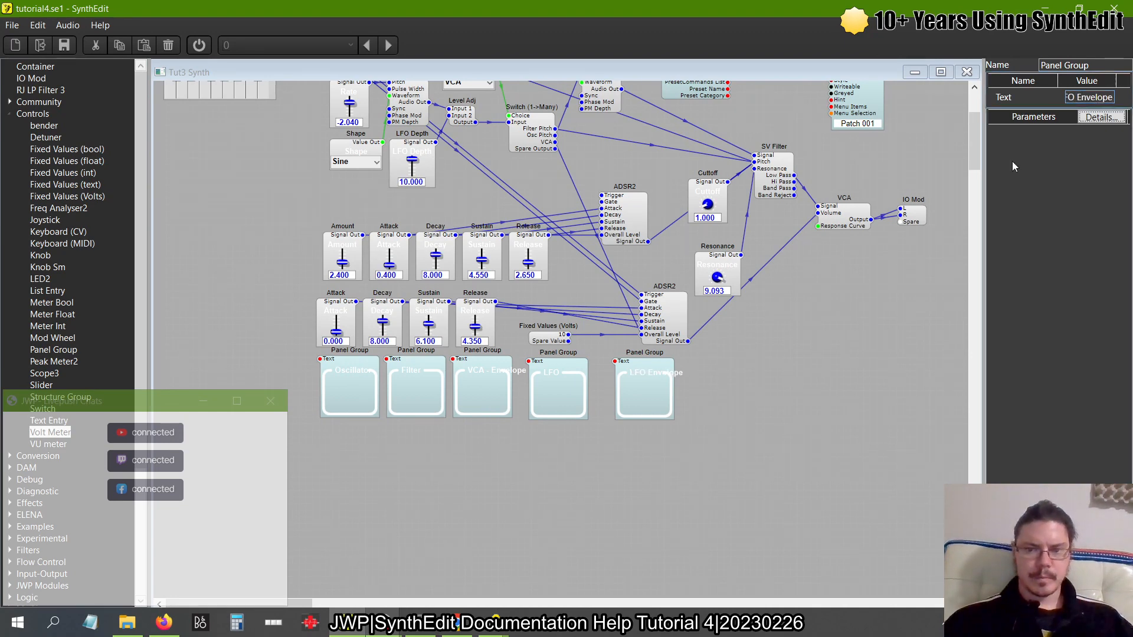
# Reopen the panel for editing, move the LFO's waveform Shape list up and right, clear of the panel, and set it to White Noise
pyautogui.rightClick(724, 358)
pyautogui.click(767, 446)
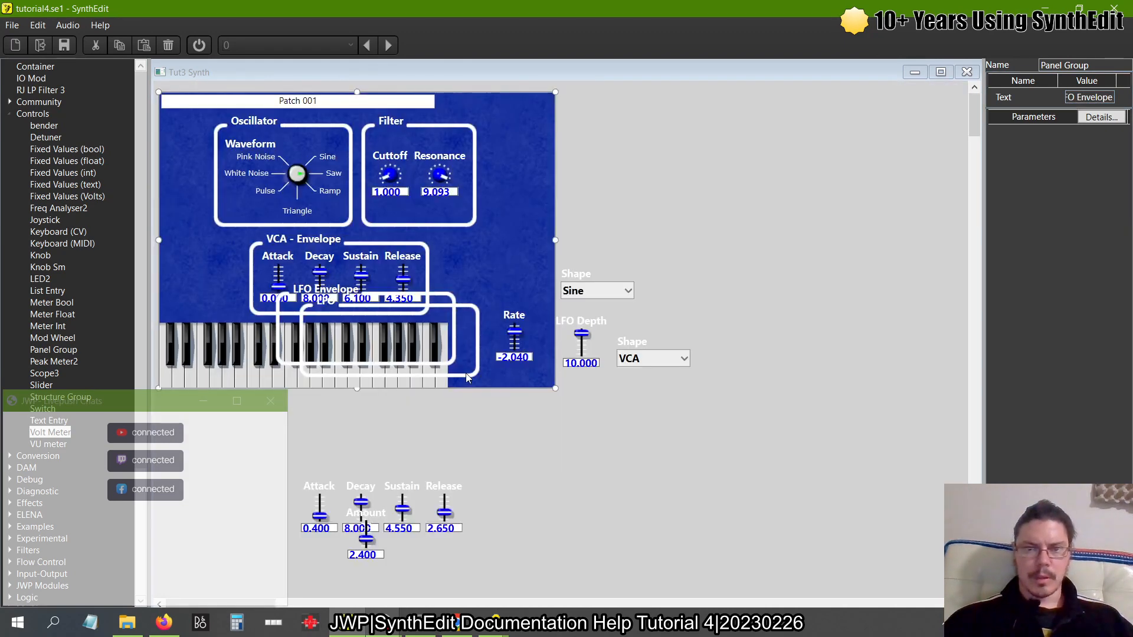
pyautogui.click(395, 244)
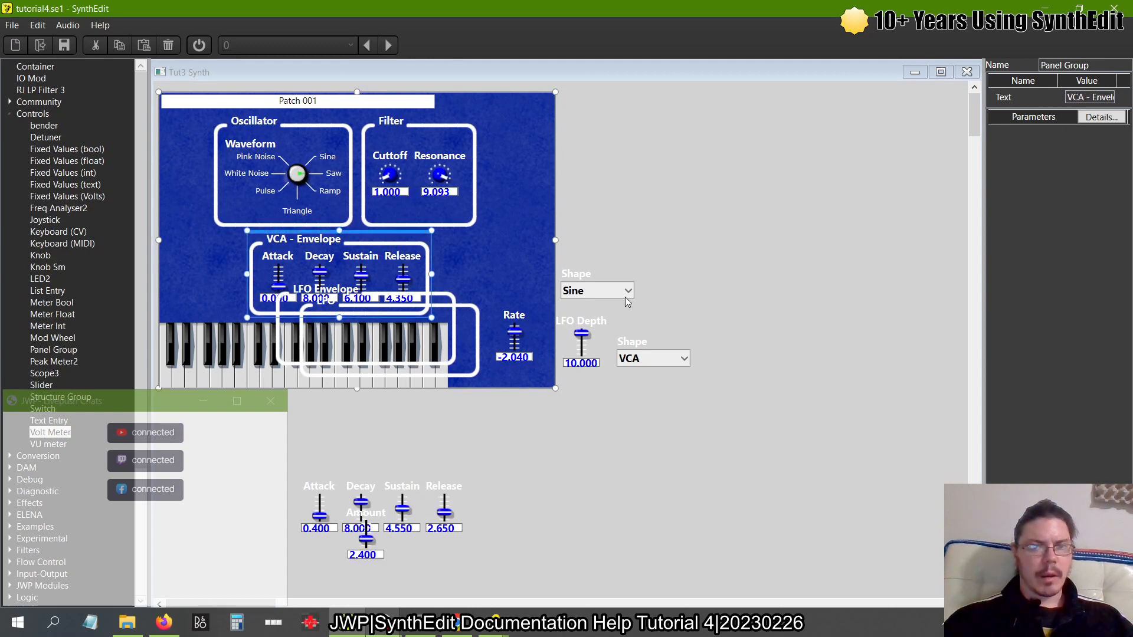
pyautogui.click(574, 269)
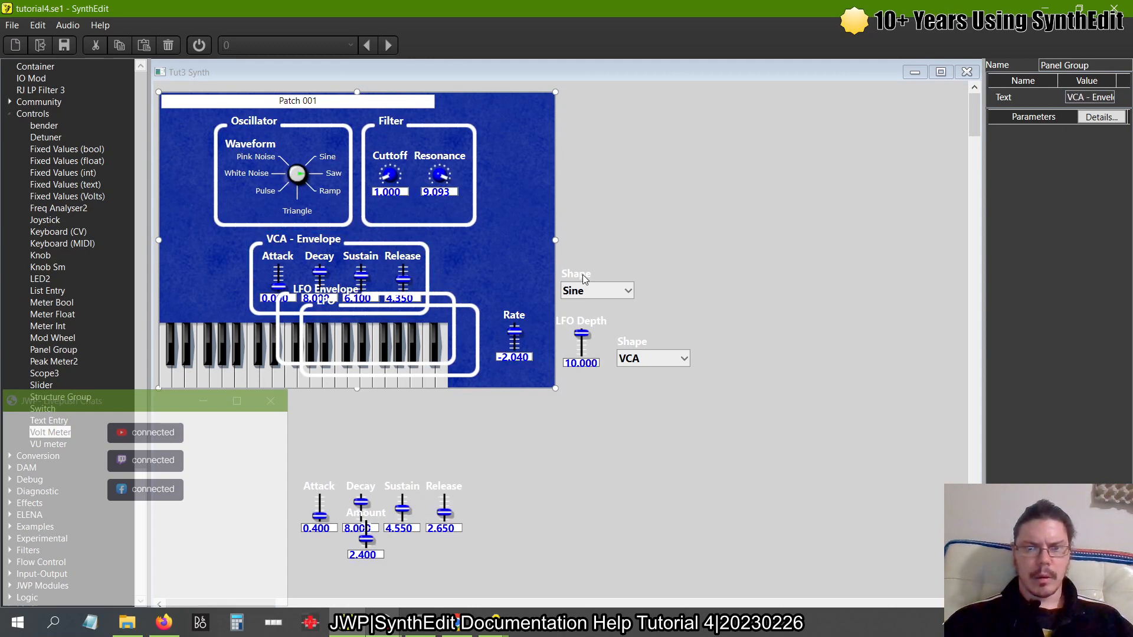
pyautogui.click(587, 278)
pyautogui.moveTo(584, 292); pyautogui.dragTo(626, 250)
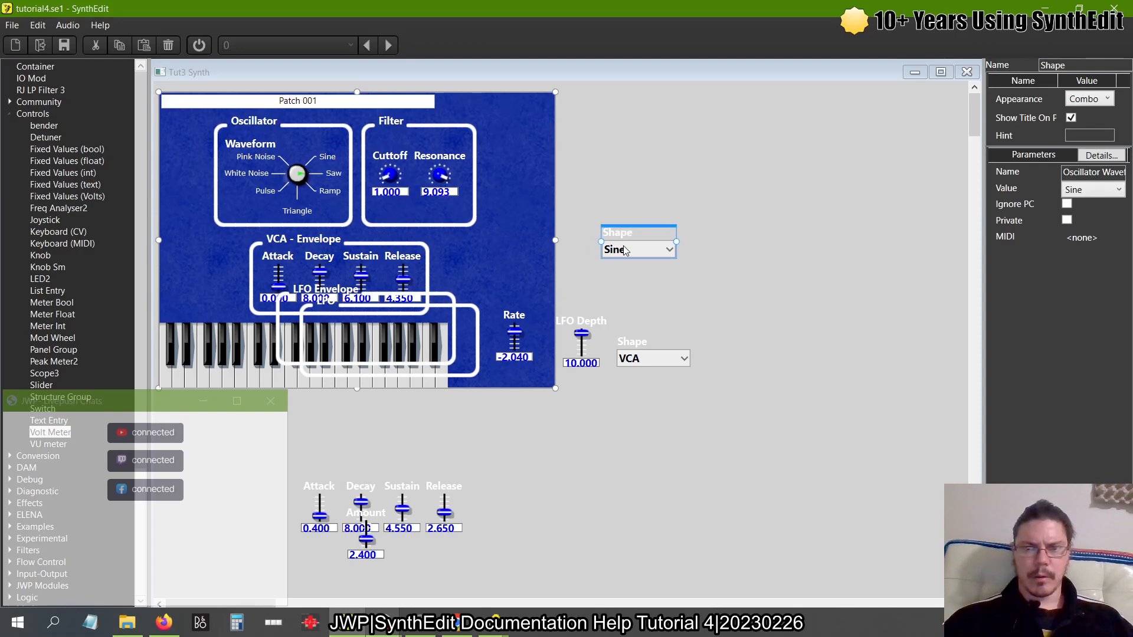
pyautogui.click(624, 251)
pyautogui.click(596, 326)
pyautogui.moveTo(677, 246); pyautogui.dragTo(680, 248)
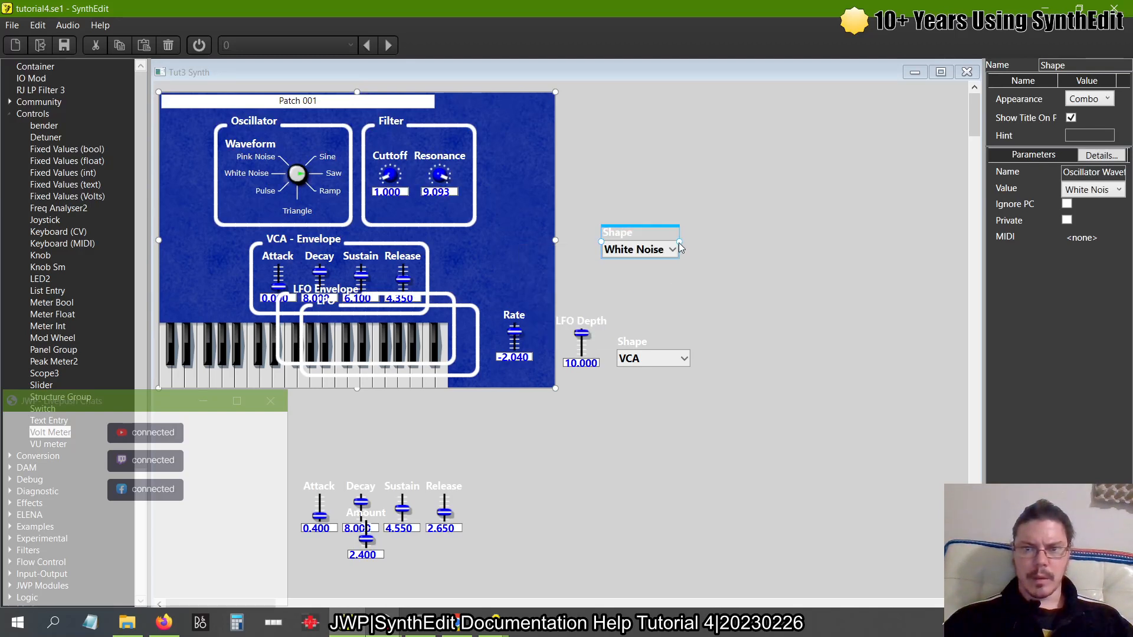
# Set the LFO routing list to Filter Pitch and place it directly beneath the waveform Shape list
pyautogui.click(638, 361)
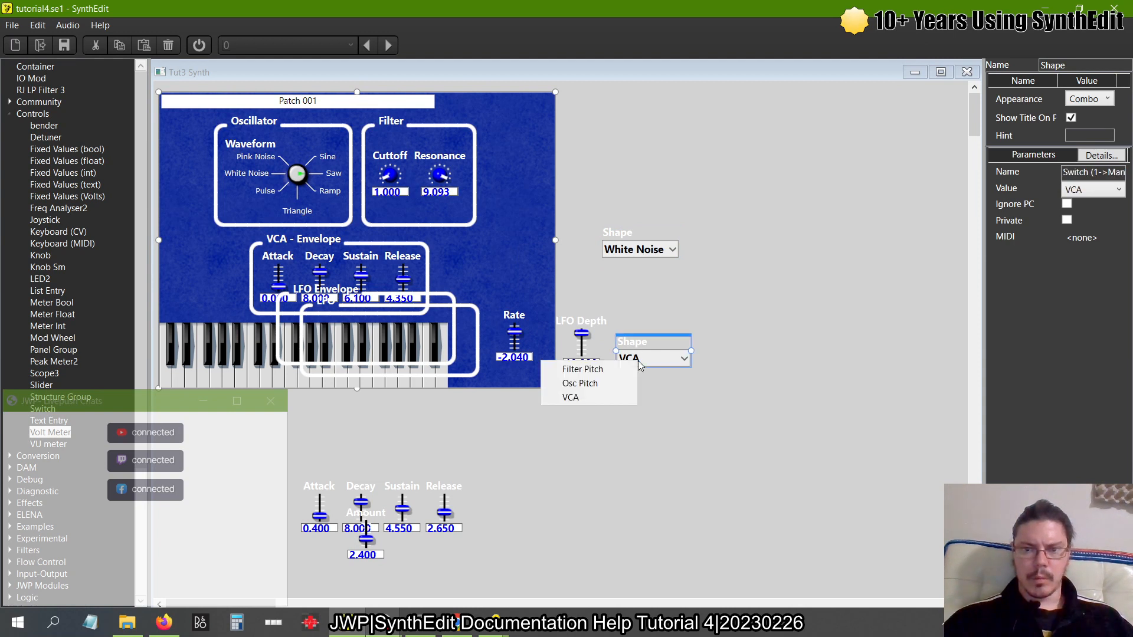
pyautogui.click(582, 369)
pyautogui.moveTo(693, 353); pyautogui.dragTo(680, 279)
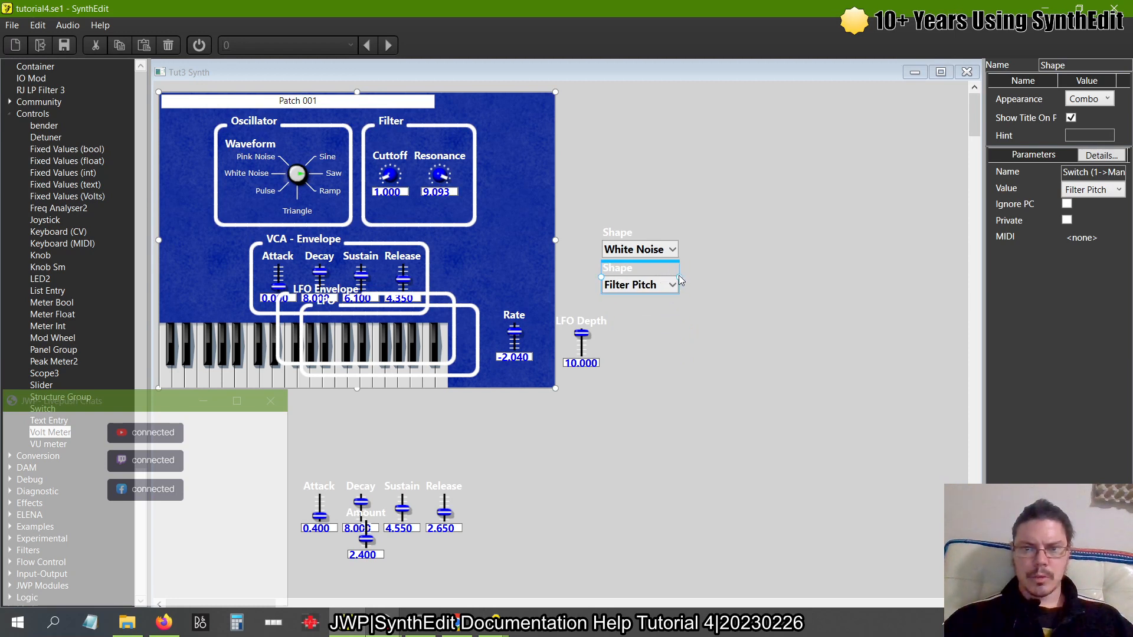
# Switch to the SynthEdit Tutorials help and open the LFO to Volume page of Tutorial 4
pyautogui.hotkey('alt', 'Tab')
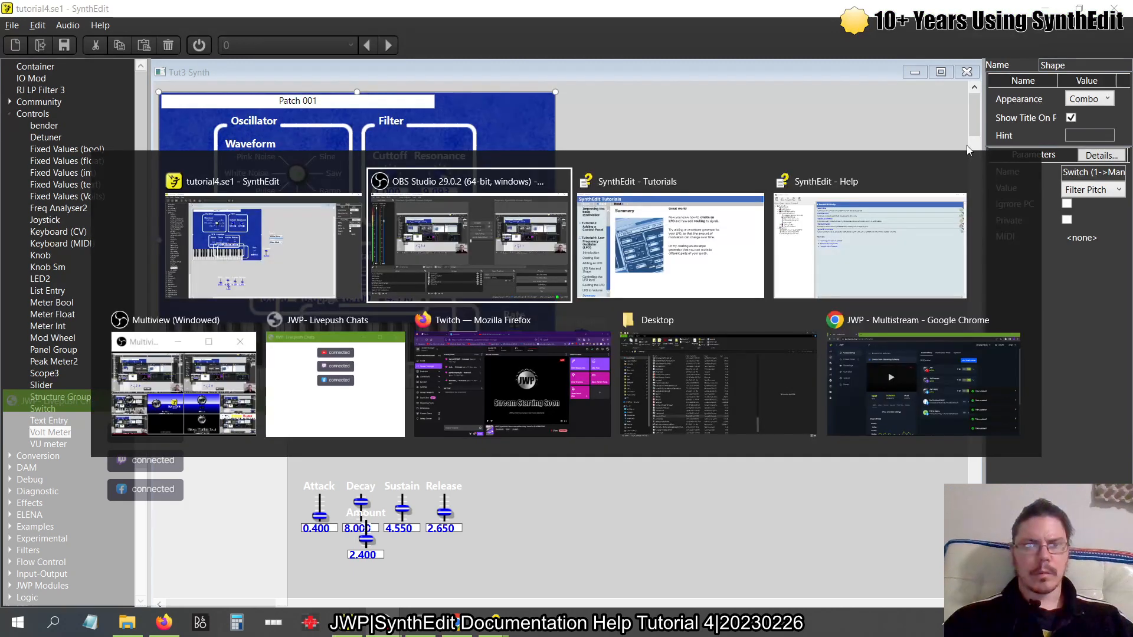
pyautogui.click(658, 284)
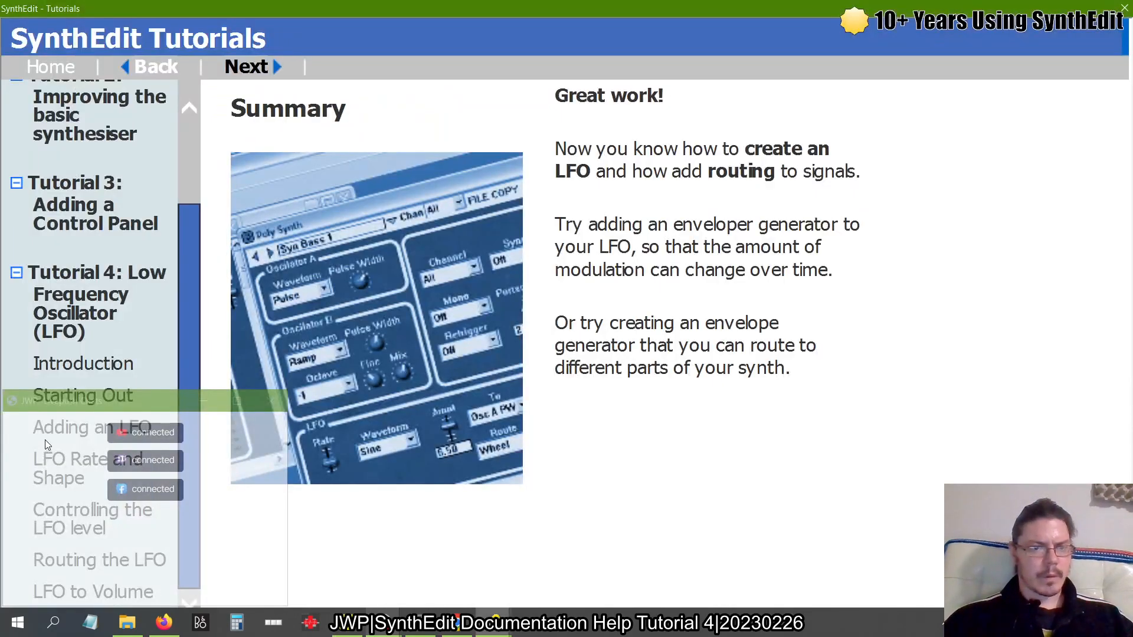
pyautogui.click(72, 600)
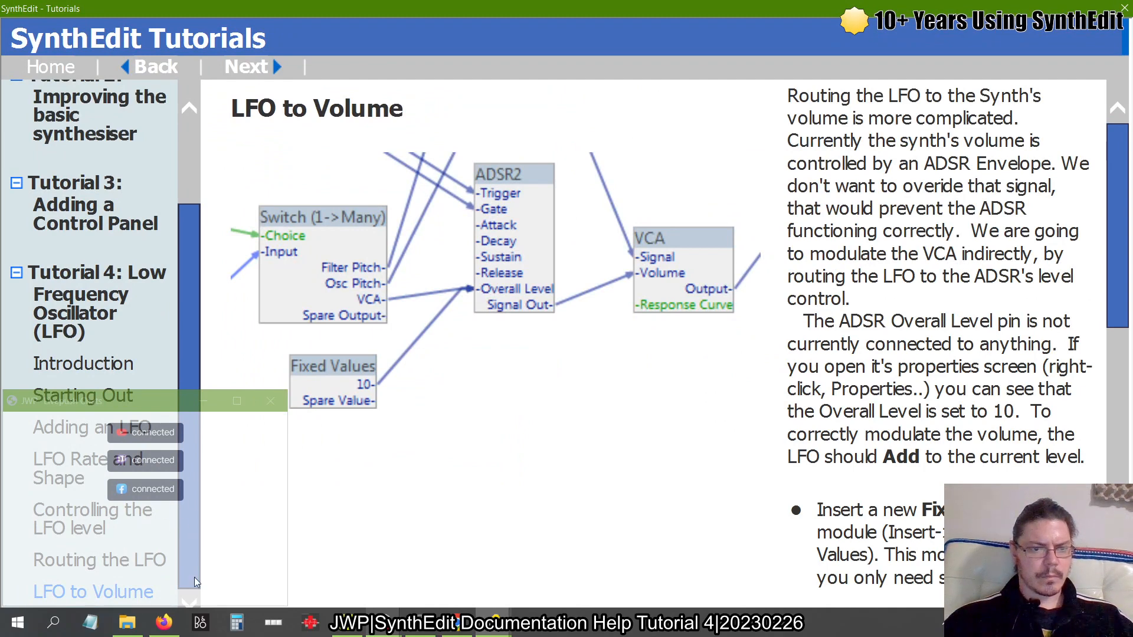
# Consult the Routing the LFO and Controlling the LFO level tutorial pages, return to SynthEdit and rename the LFO routing list to Route
pyautogui.click(107, 565)
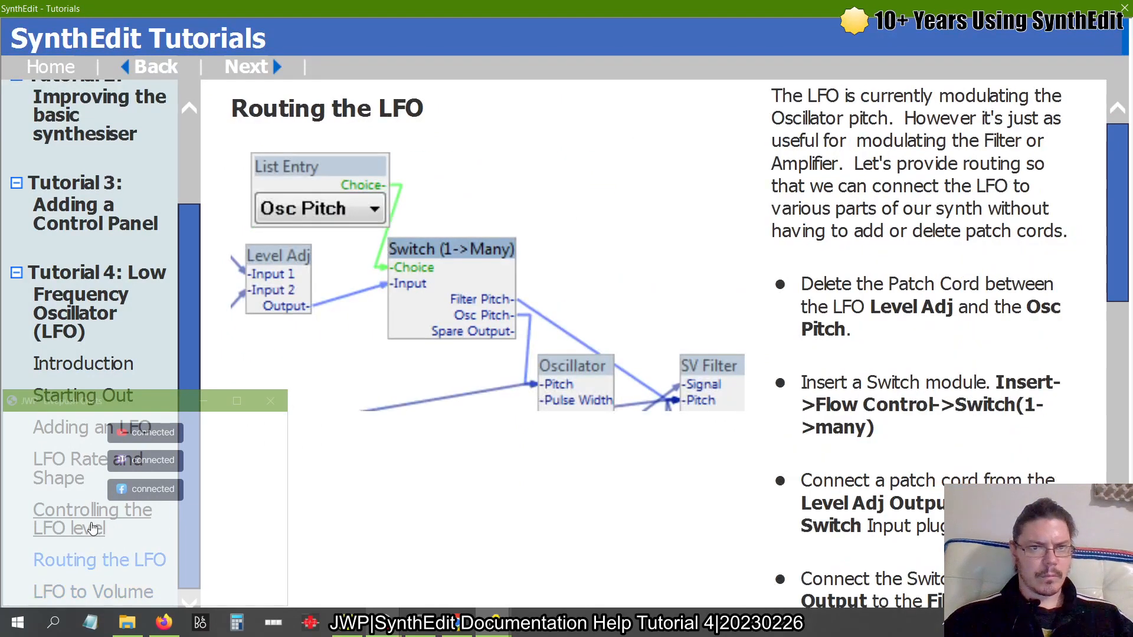
pyautogui.click(92, 528)
pyautogui.hotkey('alt', 'Tab')
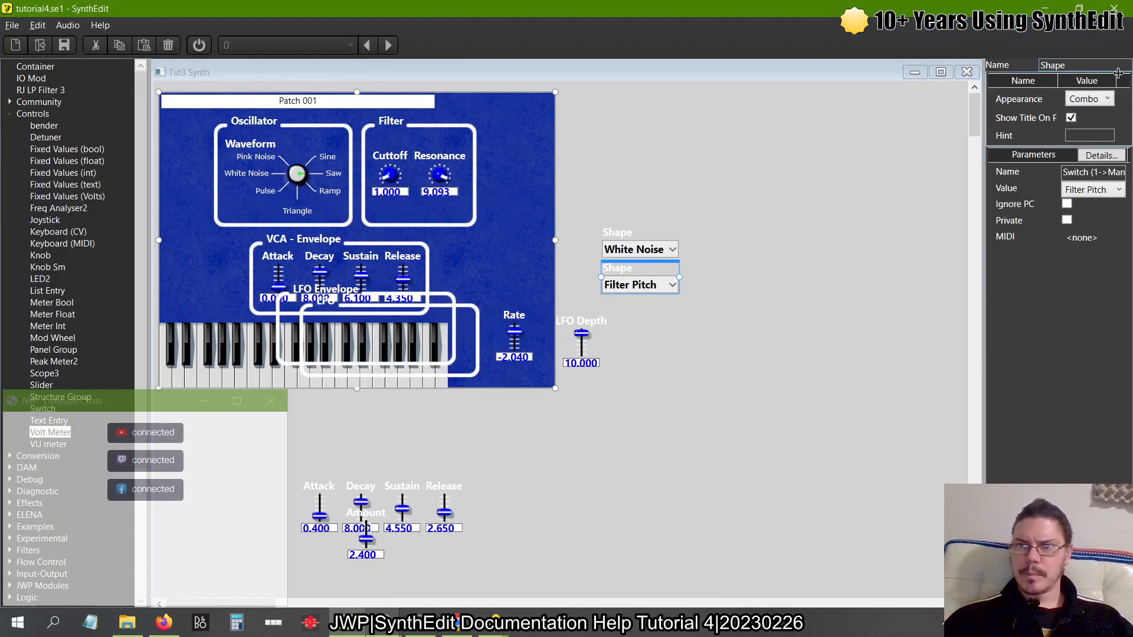
pyautogui.write('Route')
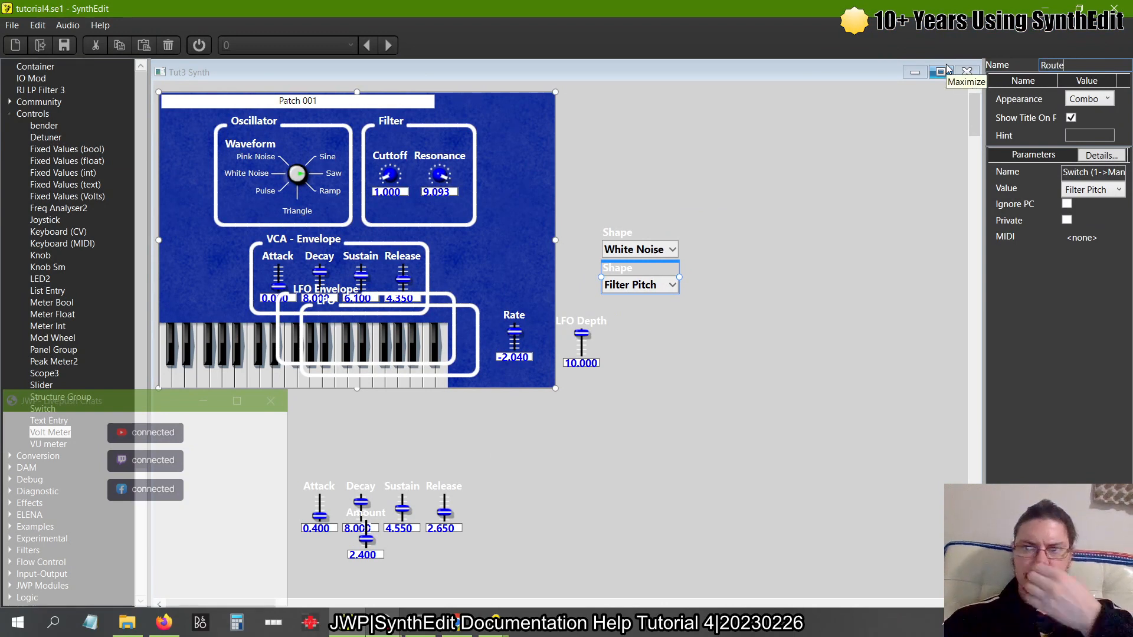
pyautogui.press('Return')
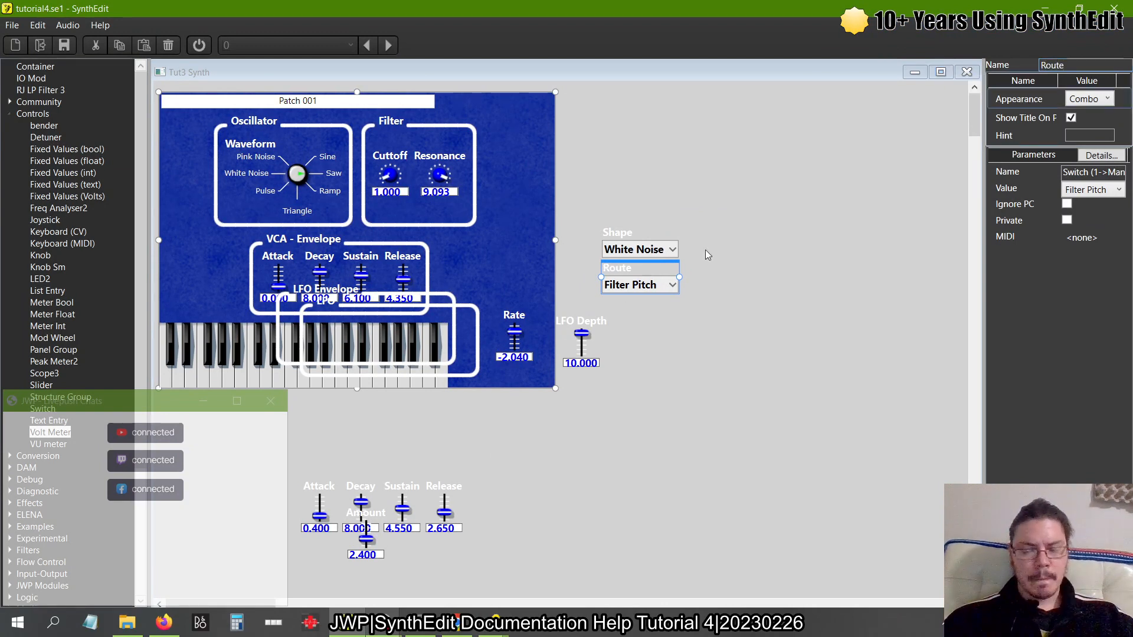
# Place the Rate and LFO Depth sliders side by side directly beneath the Route list
pyautogui.click(524, 314)
pyautogui.moveTo(525, 314); pyautogui.dragTo(664, 304)
pyautogui.click(578, 325)
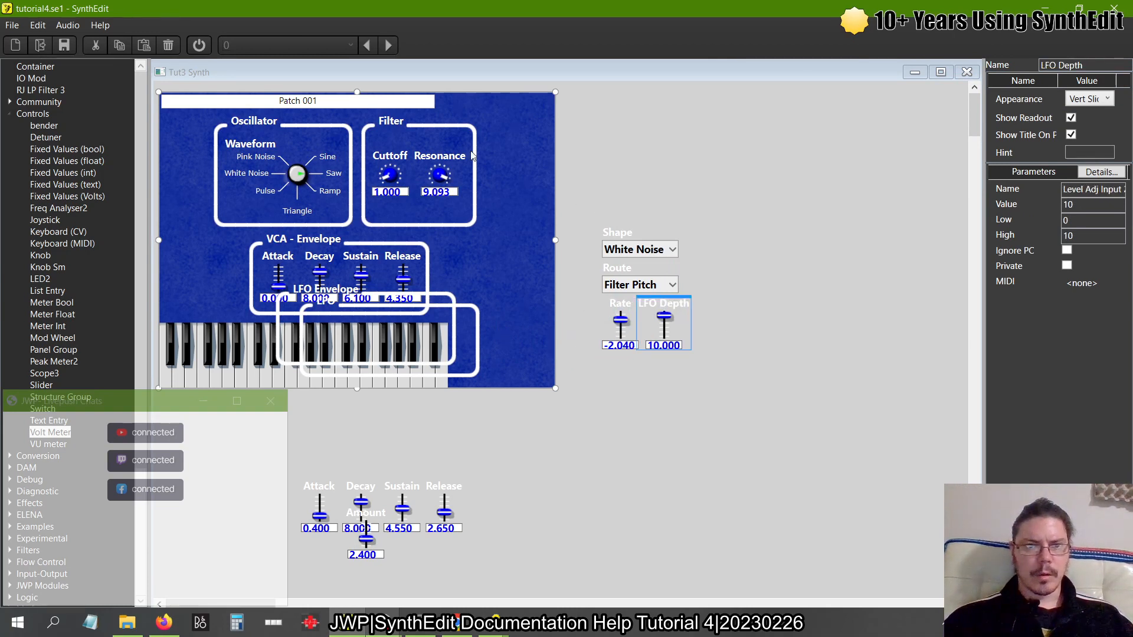
# Move the Oscillator and Filter groups together with their controls to the left edge of the synth panel
pyautogui.click(407, 123)
pyautogui.keyDown('shift'); pyautogui.click(329, 124); pyautogui.keyUp('shift')
pyautogui.moveTo(654, 228); pyautogui.dragTo(163, 122)
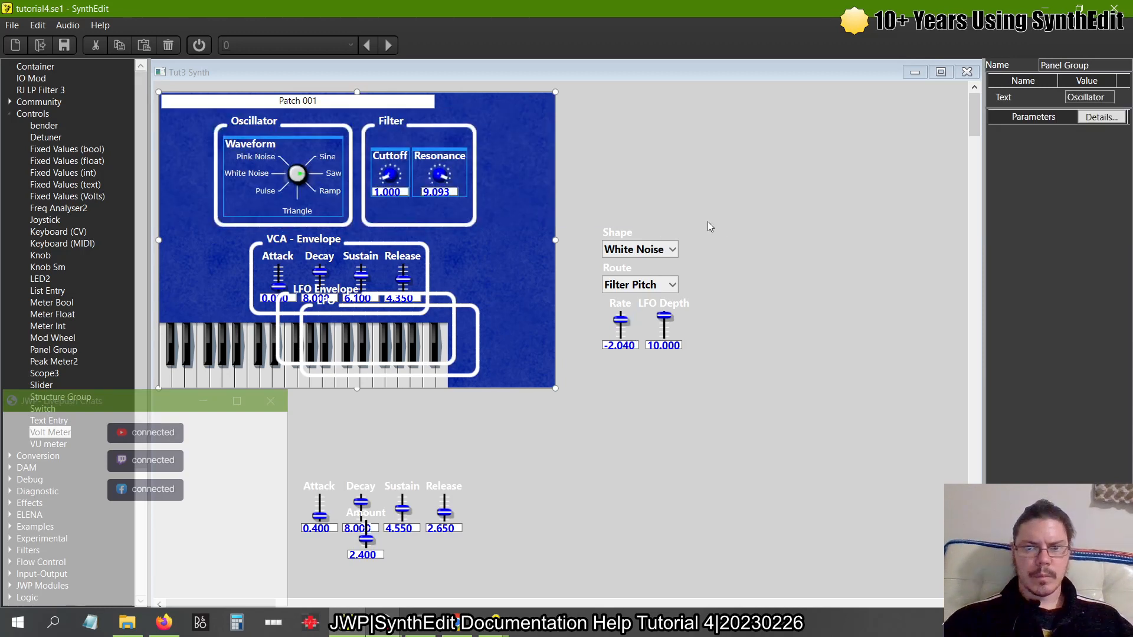
pyautogui.moveTo(849, 261); pyautogui.dragTo(155, 86)
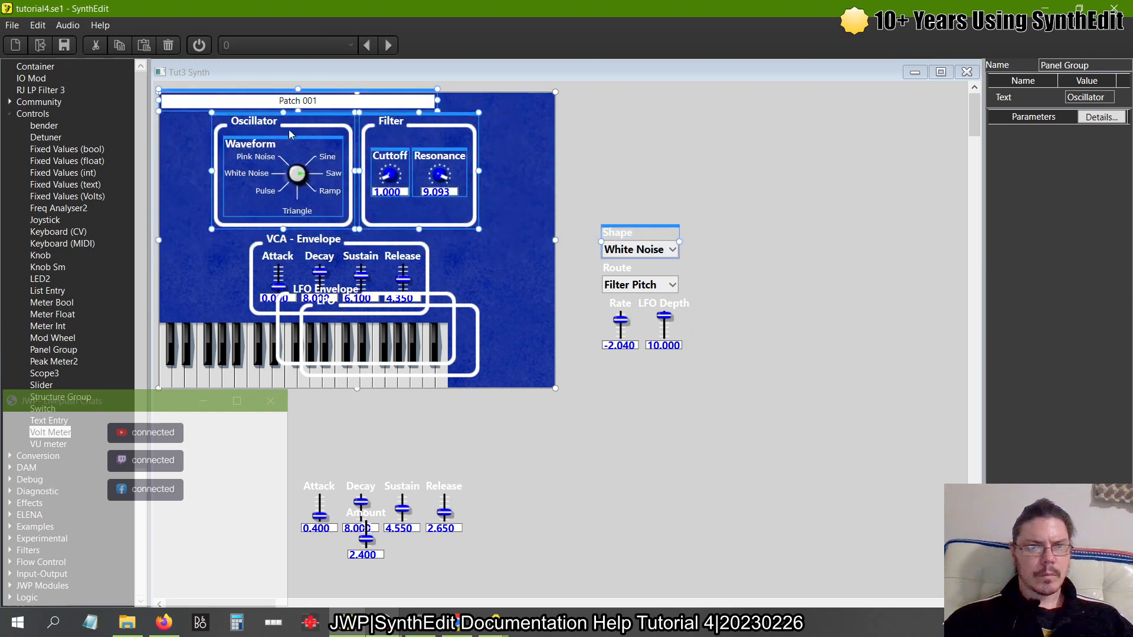
pyautogui.moveTo(762, 248); pyautogui.dragTo(165, 101)
pyautogui.moveTo(262, 118); pyautogui.dragTo(215, 118)
# Move the empty LFO Envelope group off the synth panel, to the area on its right
pyautogui.click(489, 334)
pyautogui.click(436, 294)
pyautogui.moveTo(430, 281); pyautogui.dragTo(721, 178)
# Resize the LFO group to match the Filter group, place it directly right of Filter, and widen the panel slightly
pyautogui.click(454, 306)
pyautogui.moveTo(454, 305); pyautogui.dragTo(464, 112)
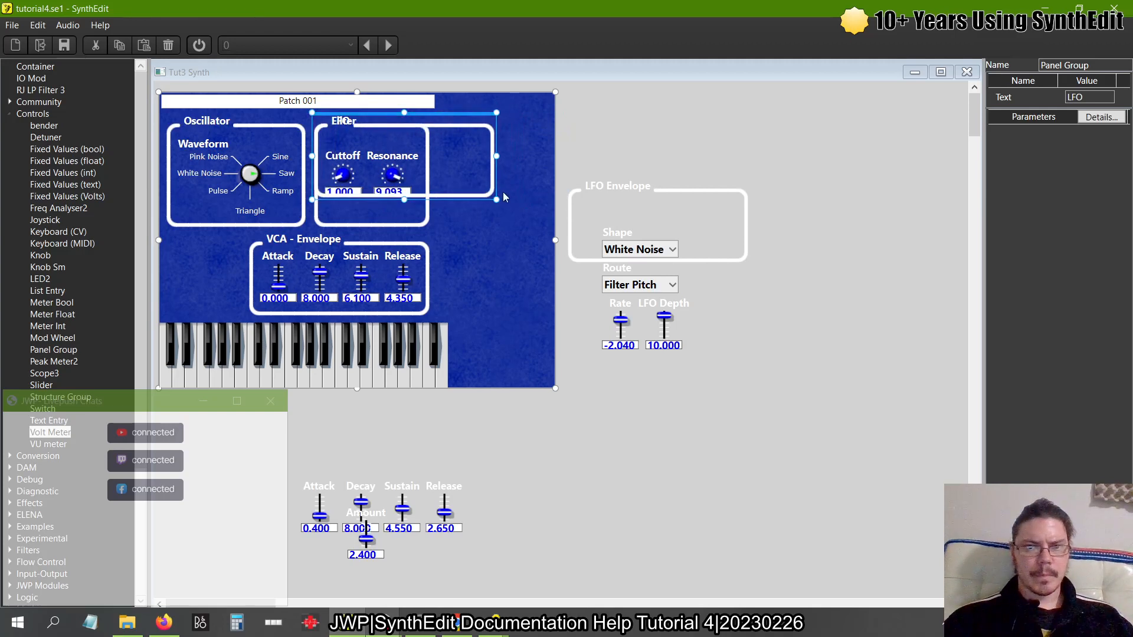
pyautogui.moveTo(496, 199); pyautogui.dragTo(430, 231)
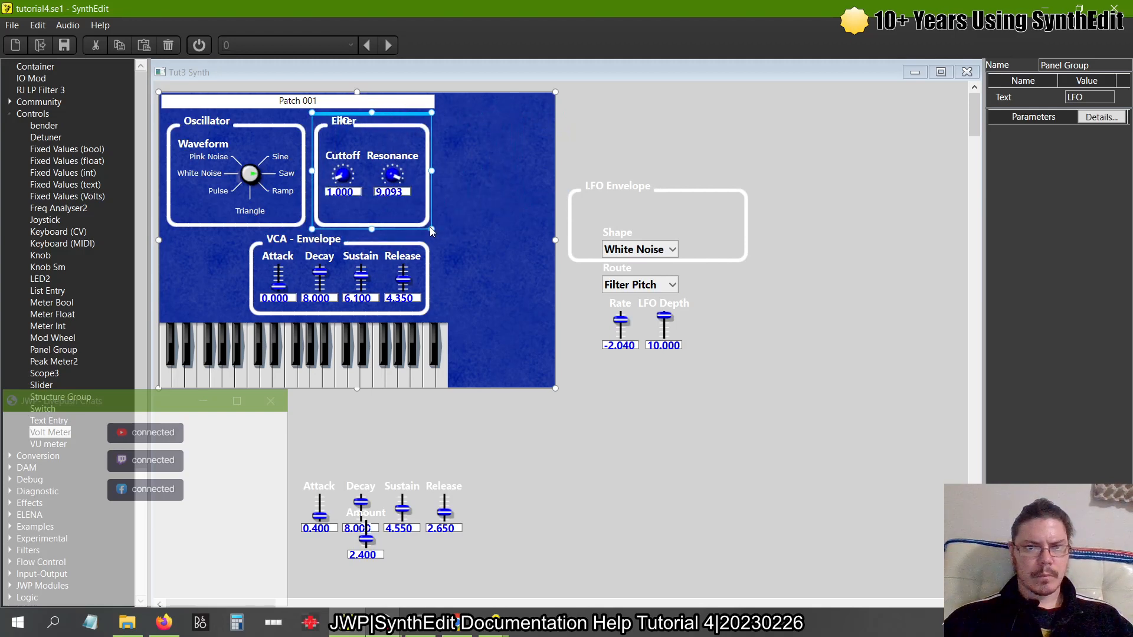
pyautogui.moveTo(392, 115); pyautogui.dragTo(517, 117)
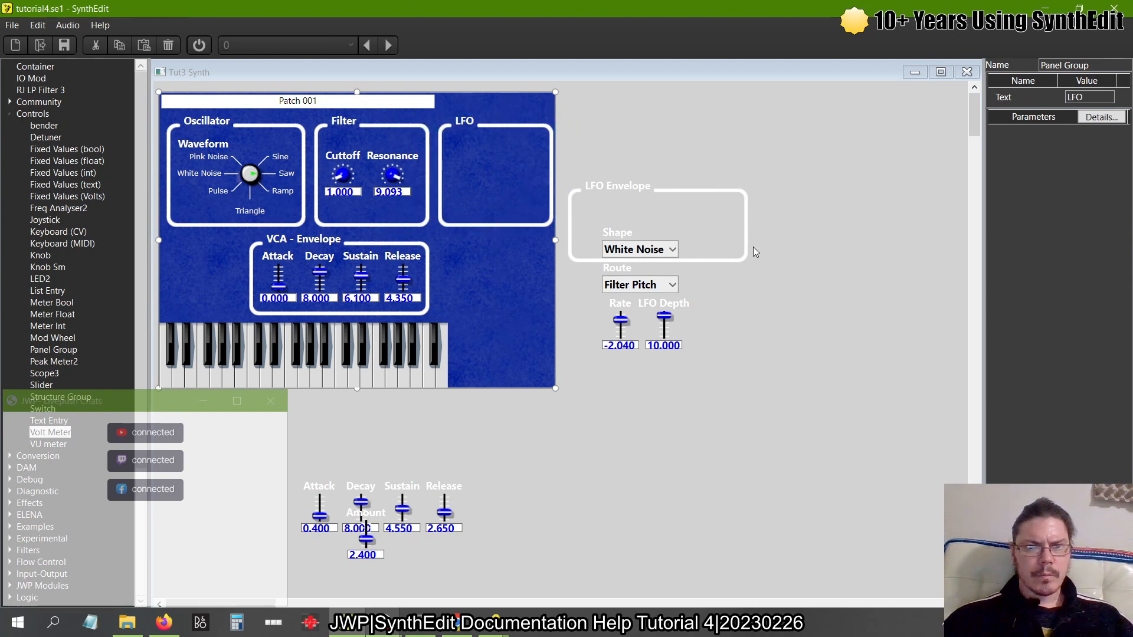
pyautogui.moveTo(555, 240); pyautogui.dragTo(559, 239)
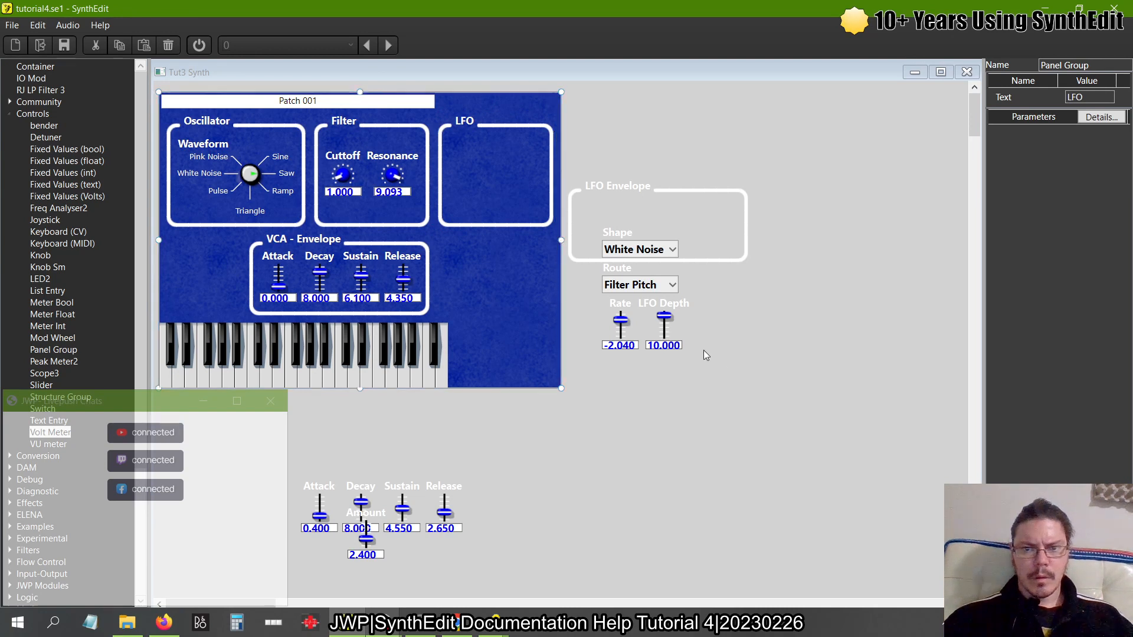
# Place the Shape and Route lists in the LFO group with both sliders to their right, and move the VCA - Envelope group beneath Oscillator
pyautogui.moveTo(784, 419); pyautogui.dragTo(470, 137)
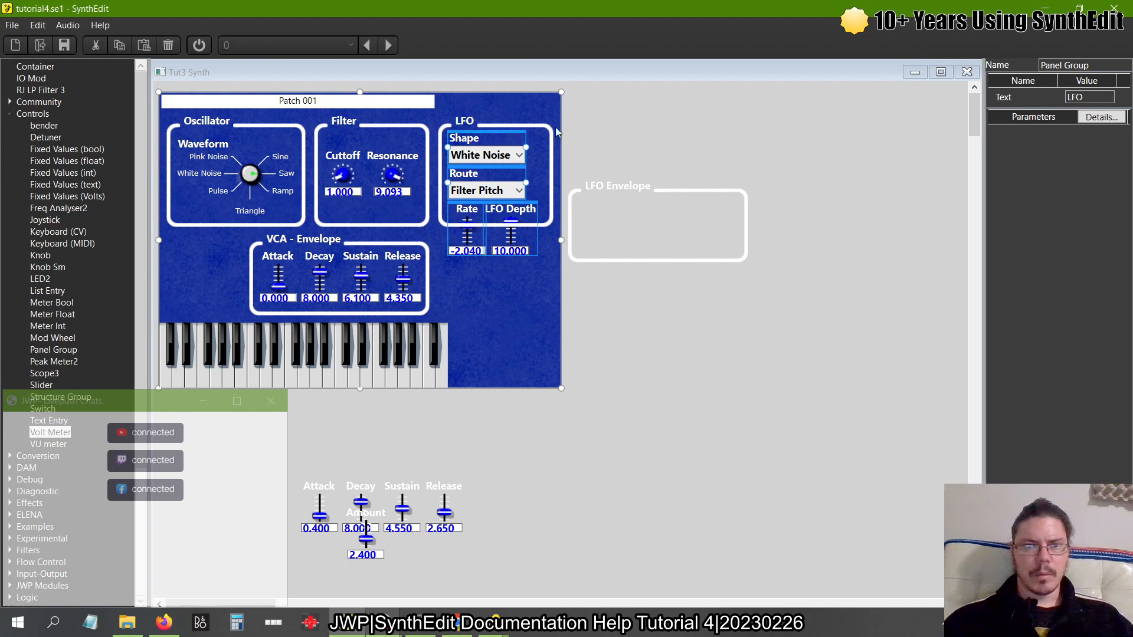
pyautogui.moveTo(652, 312); pyautogui.dragTo(158, 221)
pyautogui.moveTo(319, 239); pyautogui.dragTo(229, 233)
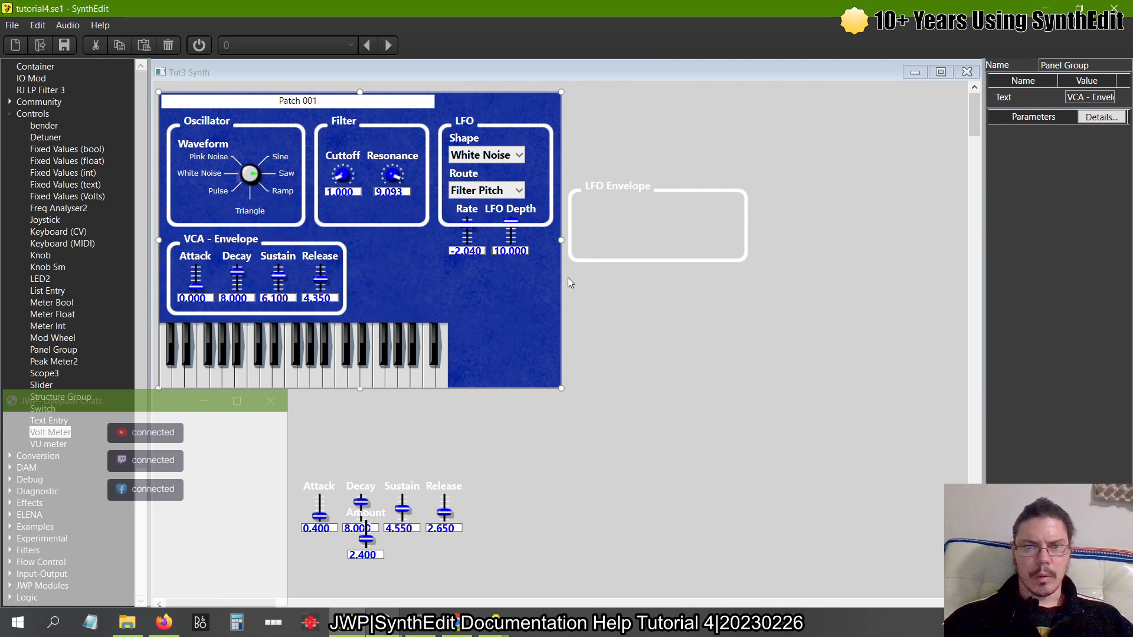
pyautogui.moveTo(636, 317); pyautogui.dragTo(547, 147)
# Line up the five LFO envelope sliders beside the VCA - Envelope group, with Amount last, and fit the LFO Envelope group around them
pyautogui.moveTo(369, 511); pyautogui.dragTo(488, 476)
pyautogui.moveTo(569, 556); pyautogui.dragTo(394, 255)
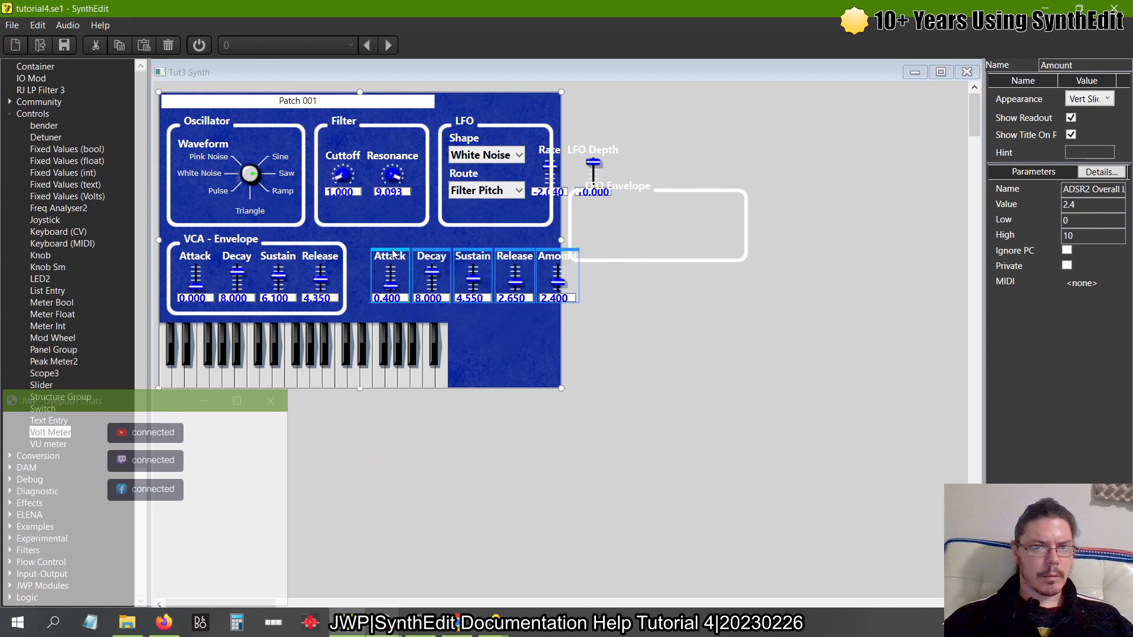
pyautogui.moveTo(717, 190); pyautogui.dragTo(490, 230)
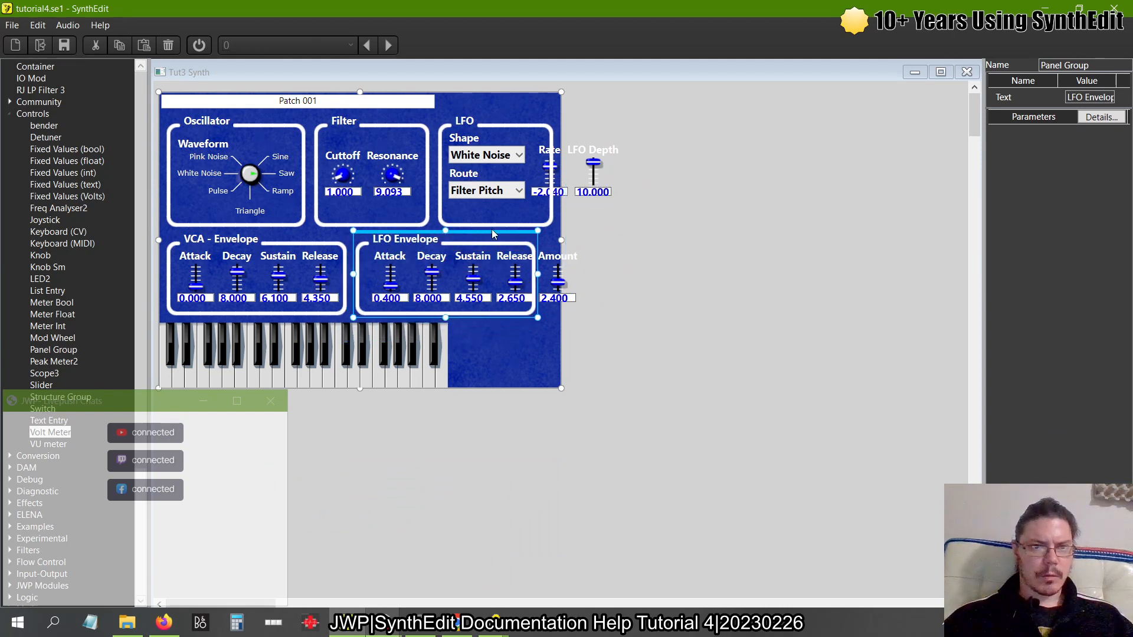
pyautogui.moveTo(537, 273); pyautogui.dragTo(588, 277)
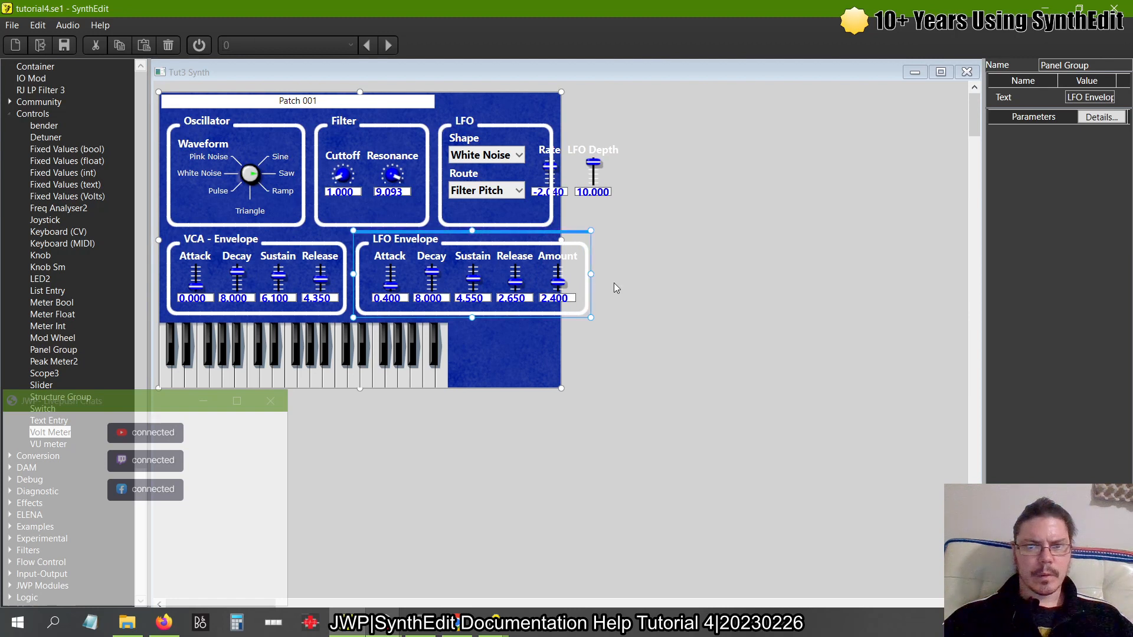
# Widen the LFO group to enclose the Rate and LFO Depth sliders, and shift its lists and sliders slightly down
pyautogui.click(554, 154)
pyautogui.moveTo(555, 173); pyautogui.dragTo(632, 171)
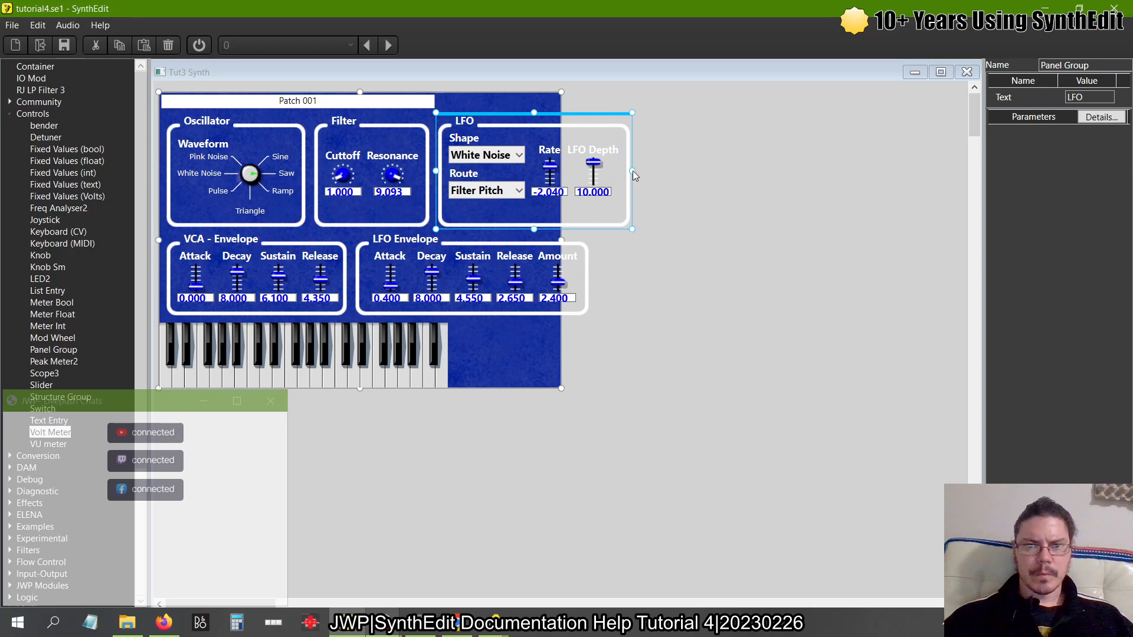
pyautogui.click(692, 249)
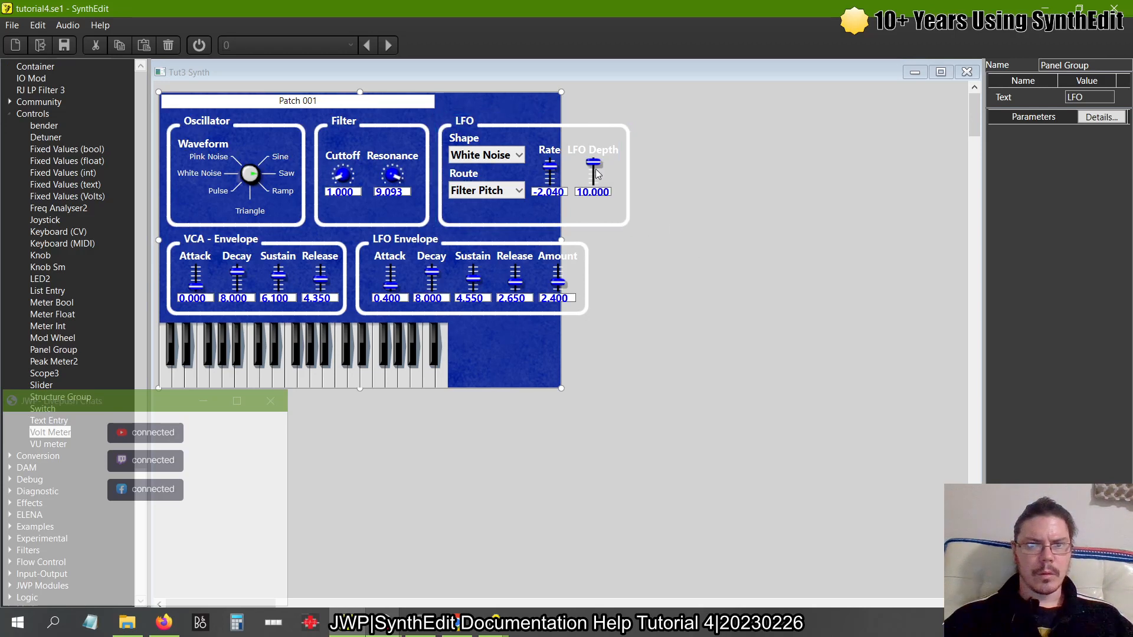
pyautogui.moveTo(809, 228); pyautogui.dragTo(481, 137)
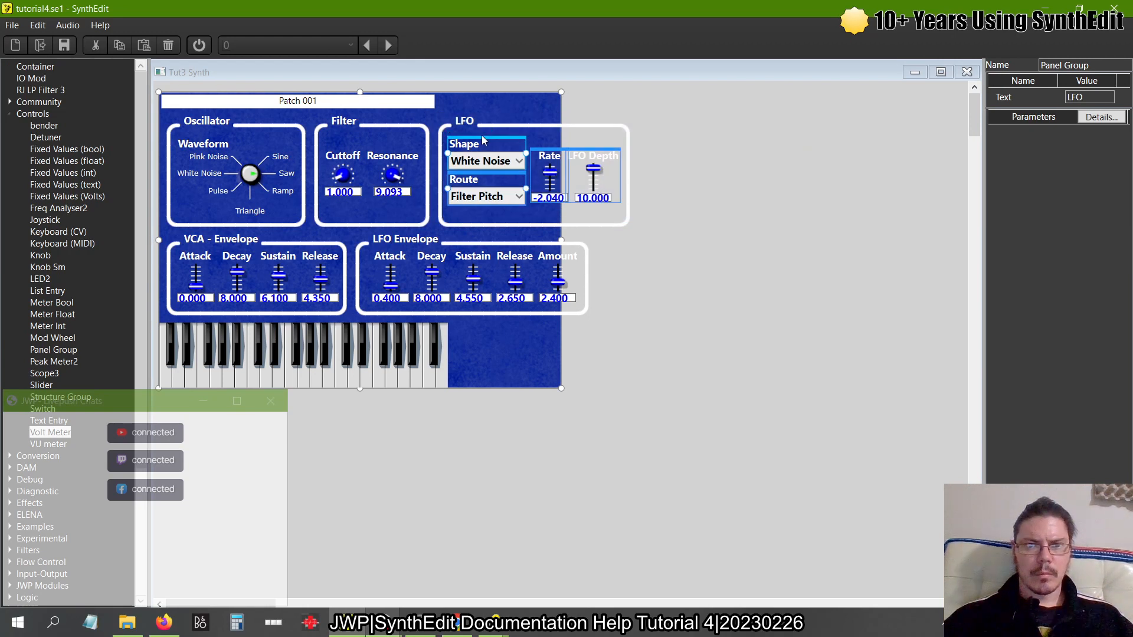
pyautogui.click(697, 157)
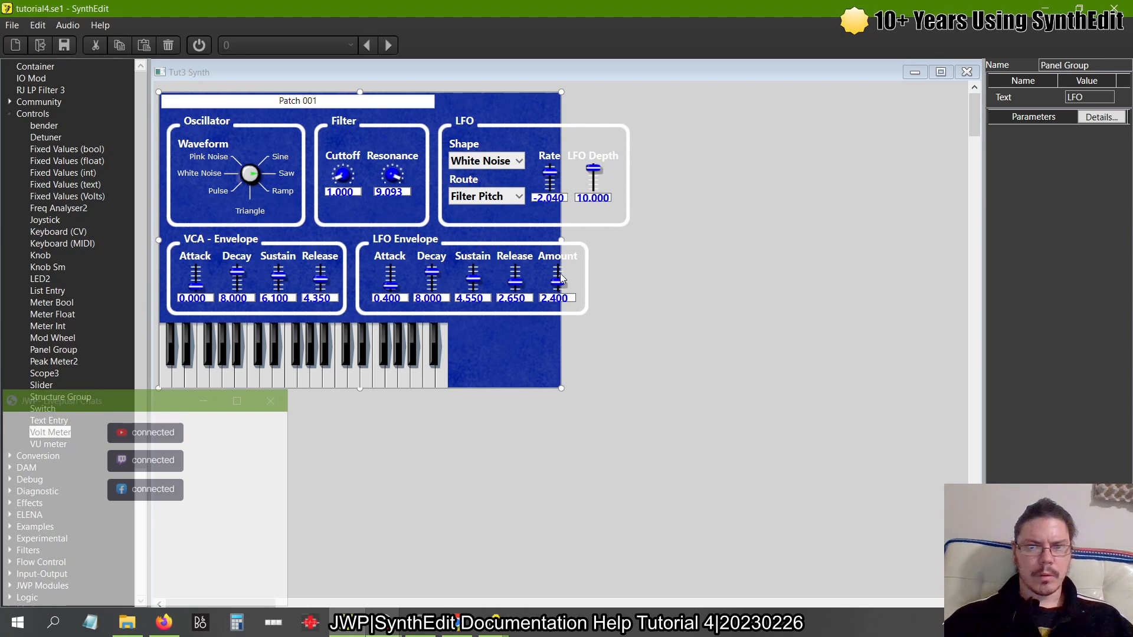
# Widen the blue panel background and the Patch 001 list to reach the LFO group's right edge
pyautogui.click(563, 237)
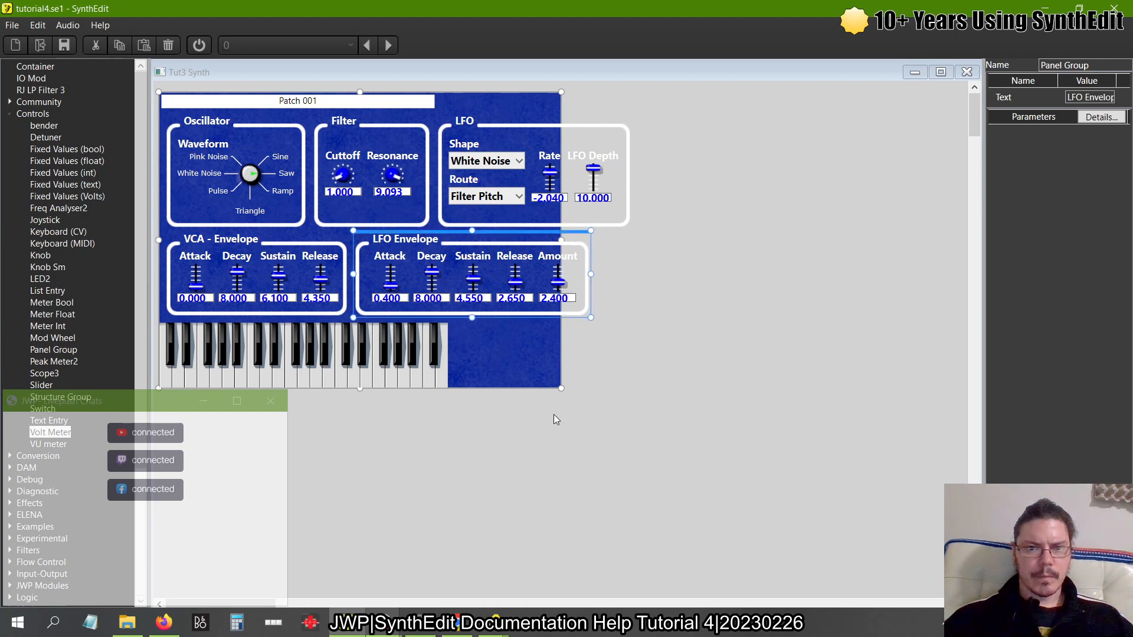
pyautogui.moveTo(561, 388); pyautogui.dragTo(637, 389)
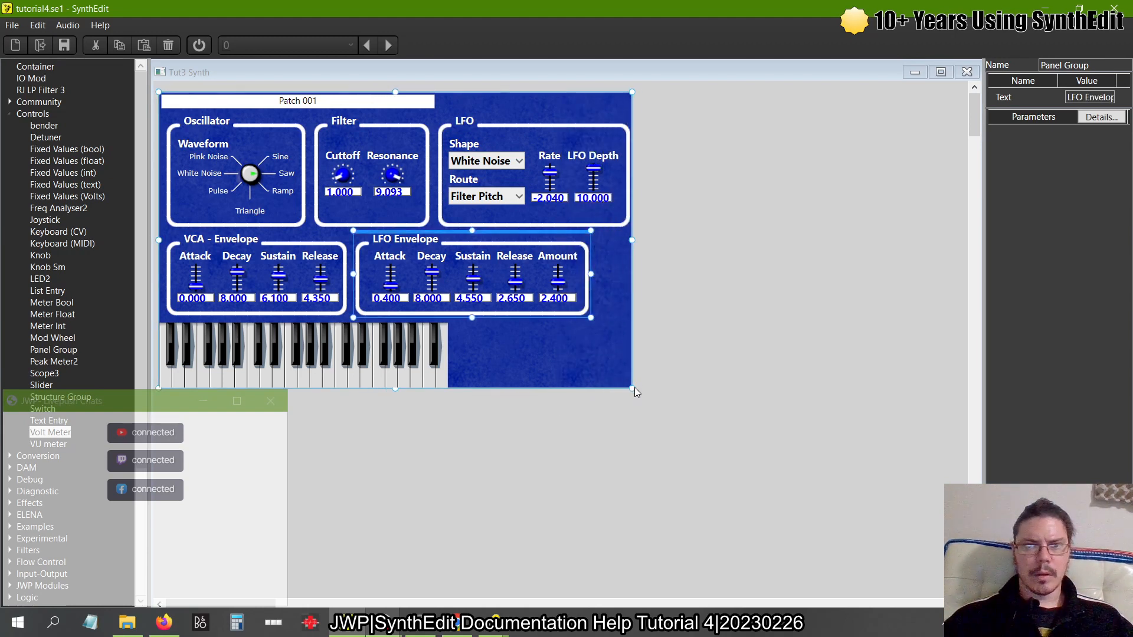
pyautogui.click(394, 101)
pyautogui.click(436, 102)
pyautogui.moveTo(436, 102); pyautogui.dragTo(637, 105)
pyautogui.click(653, 191)
# Extend the keyboard to the panel's full width, and move the LFO Envelope group with its sliders right to align with the LFO group
pyautogui.click(379, 374)
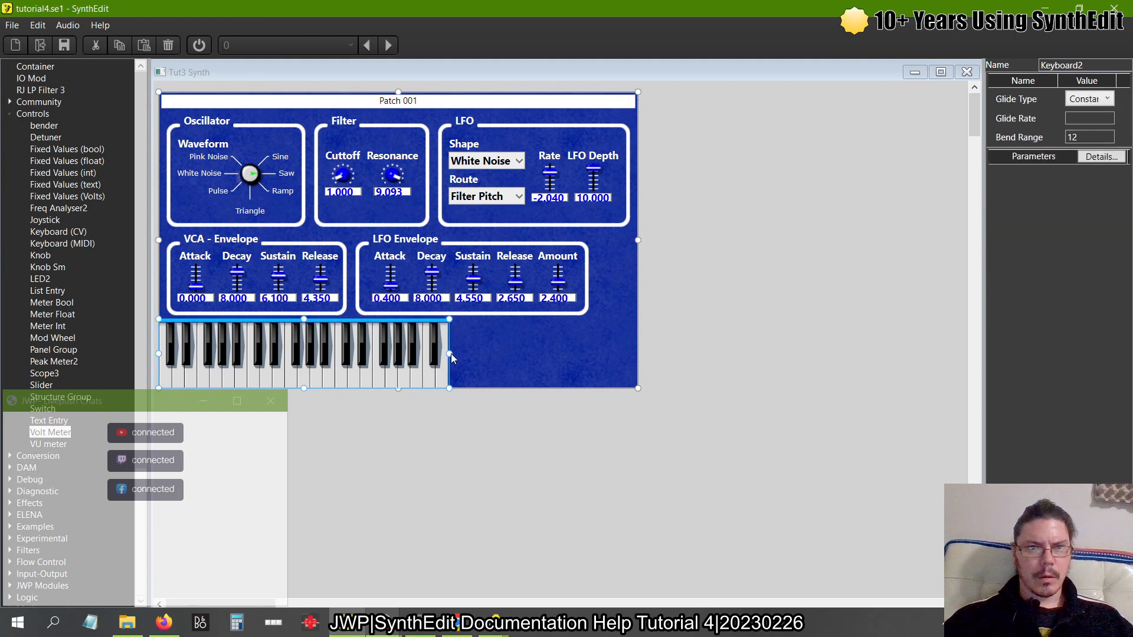
pyautogui.moveTo(450, 357); pyautogui.dragTo(643, 356)
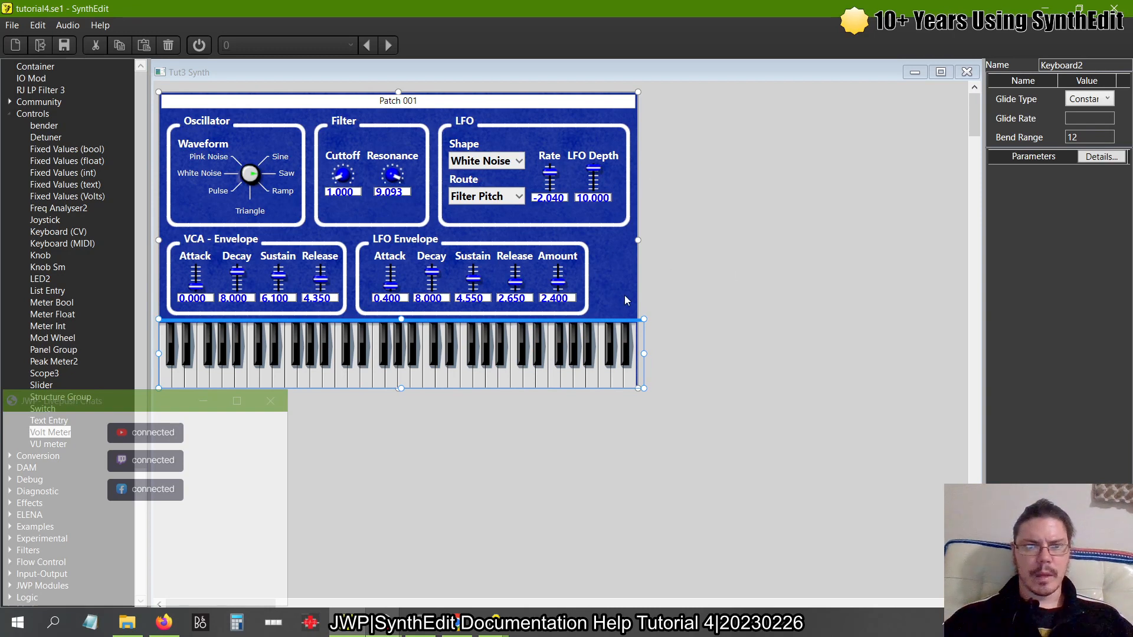
pyautogui.click(395, 239)
pyautogui.moveTo(738, 333); pyautogui.dragTo(318, 223)
pyautogui.moveTo(388, 233); pyautogui.dragTo(429, 237)
pyautogui.click(745, 298)
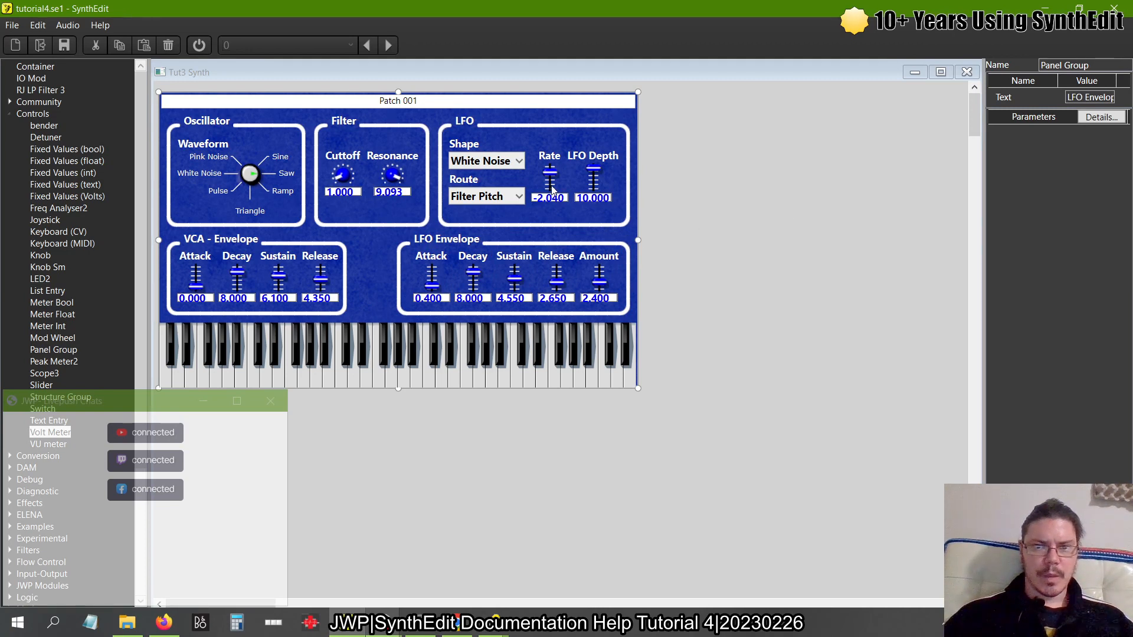
# Close the panel editor and shift the upper ADSR2 with its five envelope sliders left in the structure view
pyautogui.click(966, 72)
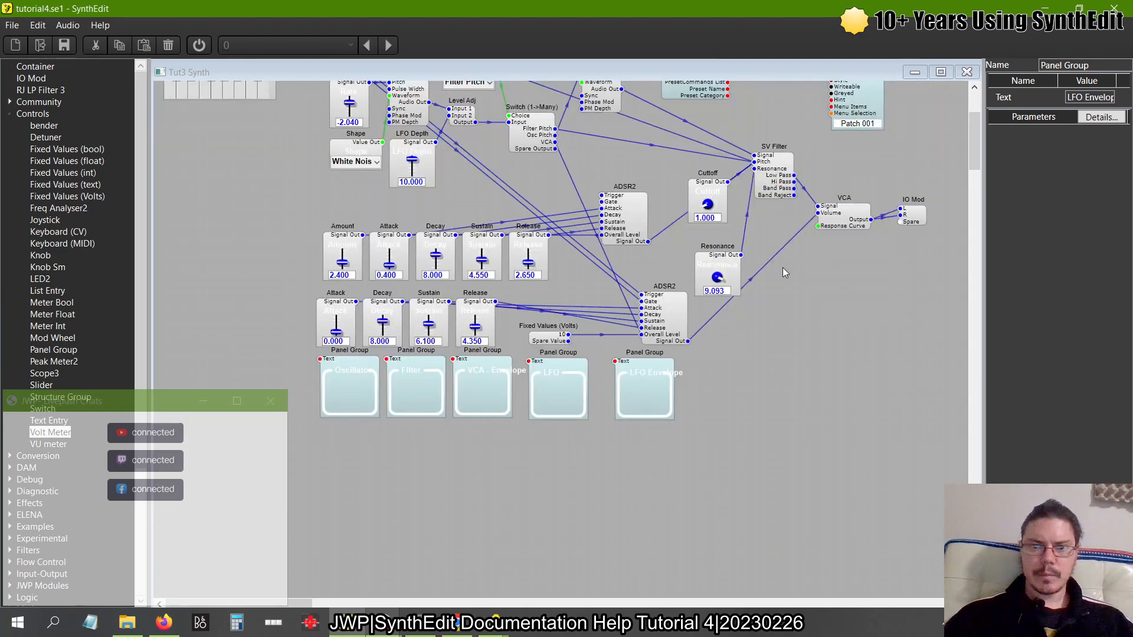
pyautogui.scroll(2, 573, 301)
pyautogui.hscroll(2, 573, 301)
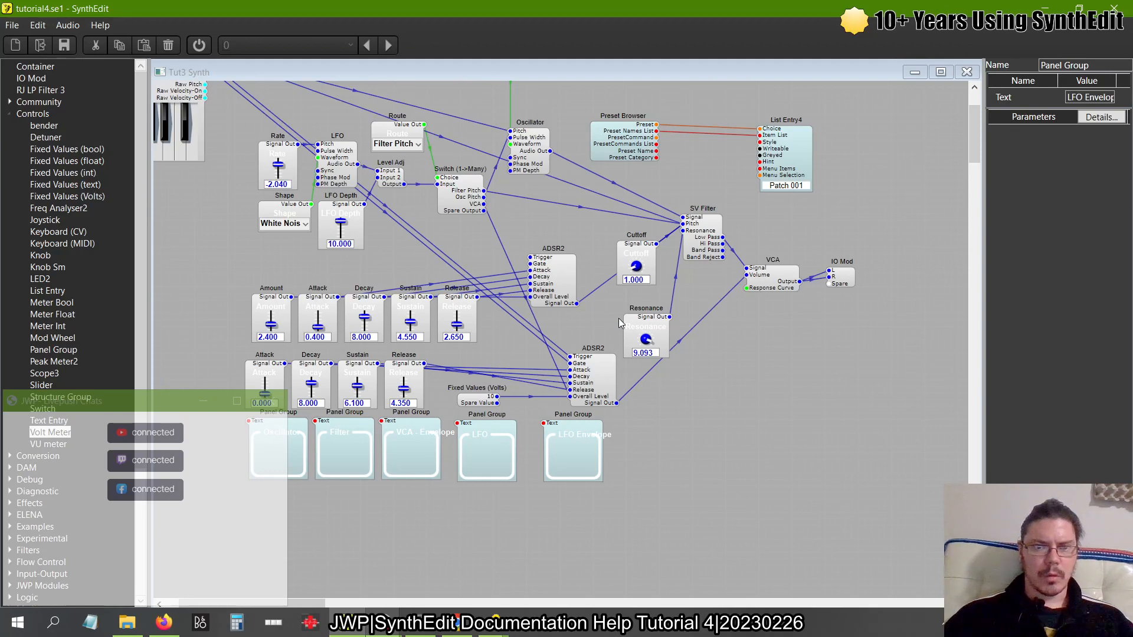
pyautogui.scroll(3, 396, 280)
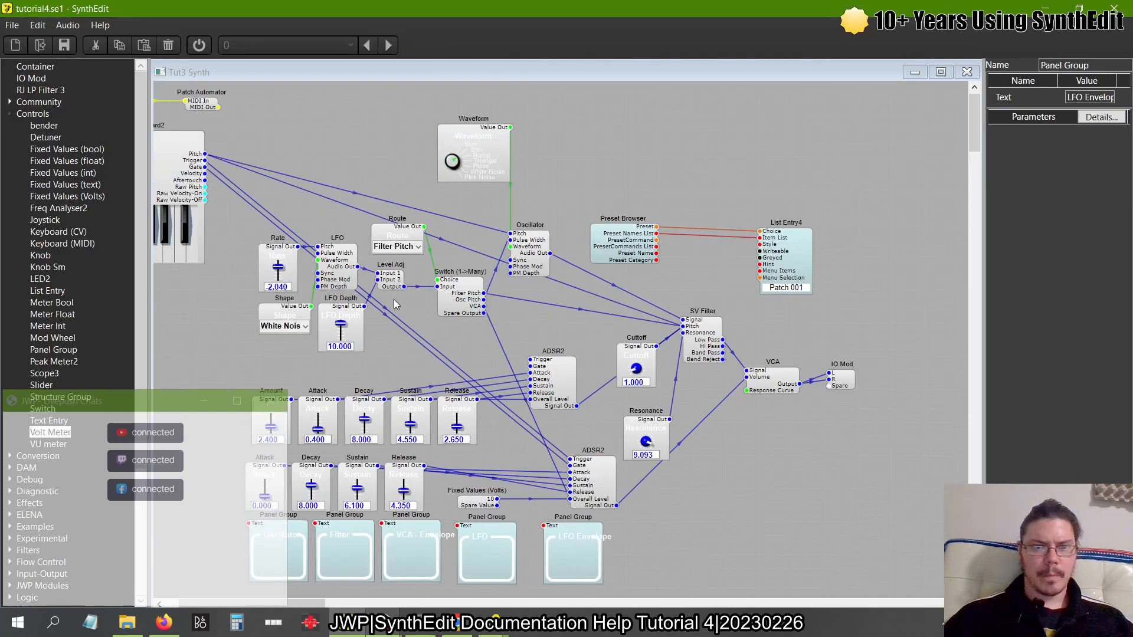
pyautogui.moveTo(593, 448); pyautogui.dragTo(243, 353)
pyautogui.moveTo(271, 405); pyautogui.dragTo(232, 405)
pyautogui.click(360, 383)
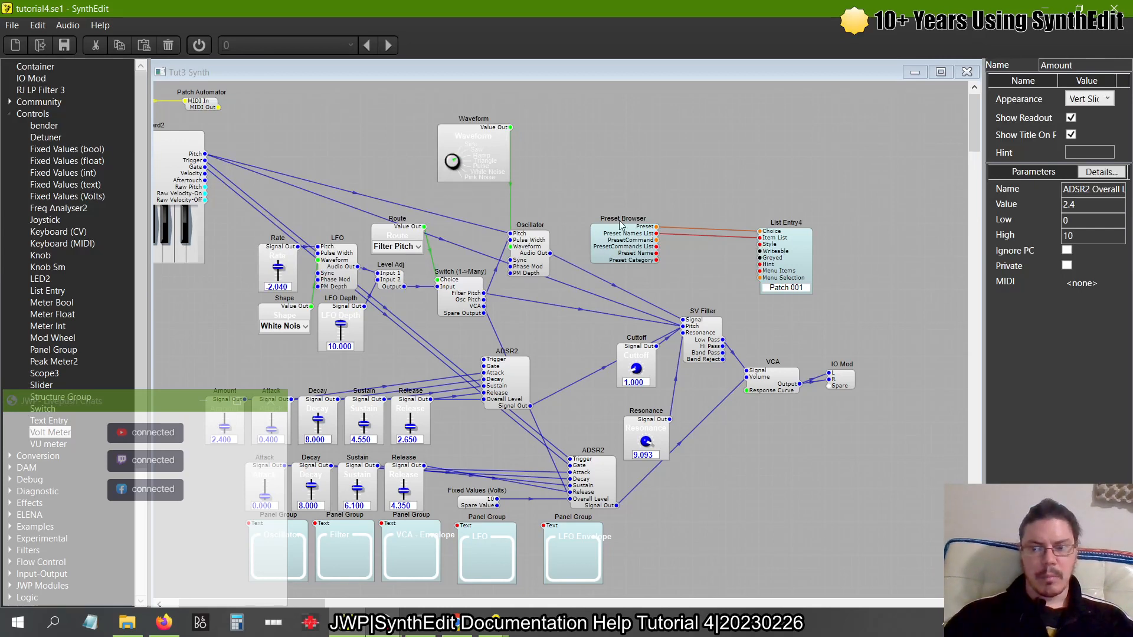
# Reopen the panel editor to review the layout and the keyboard, and return to the structure view
pyautogui.hscroll(-3, 585, 197)
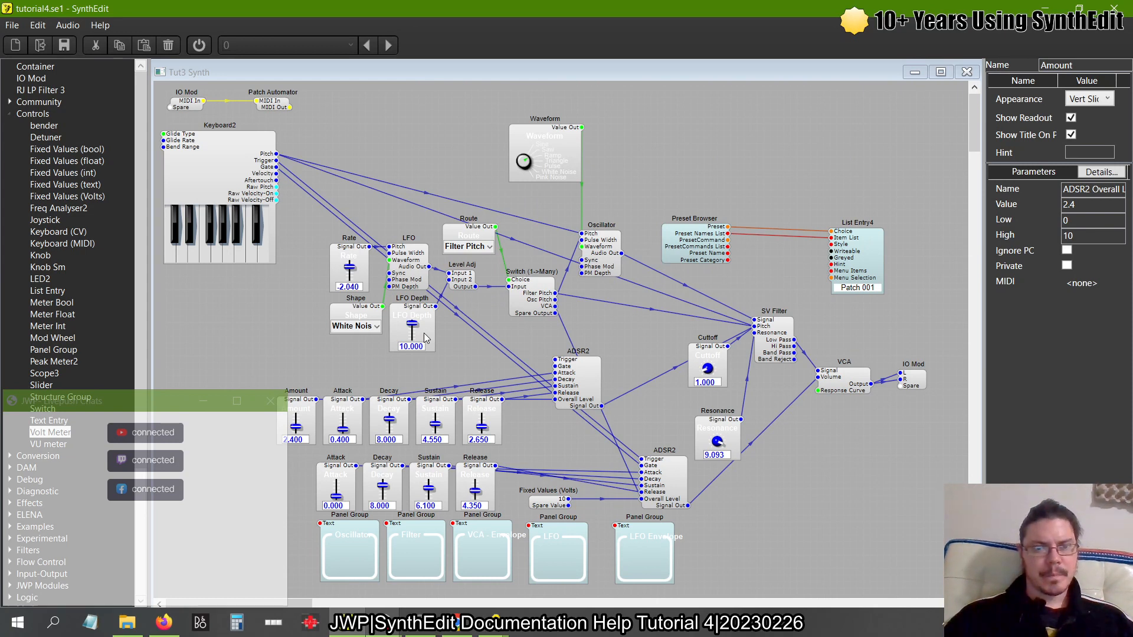
pyautogui.rightClick(696, 190)
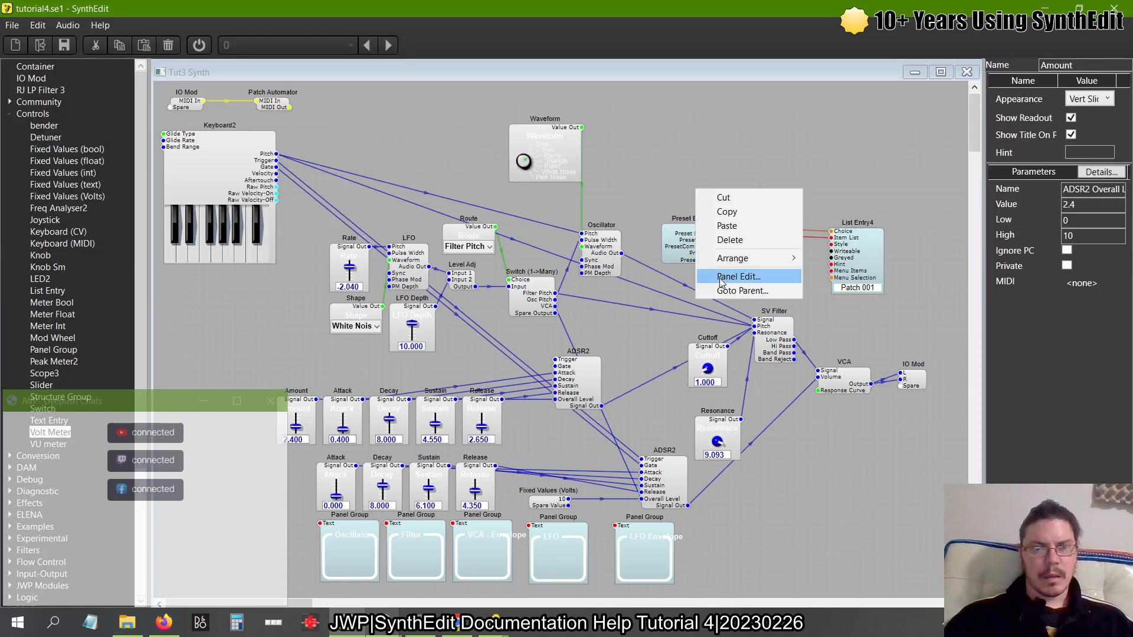
pyautogui.click(720, 277)
pyautogui.click(357, 378)
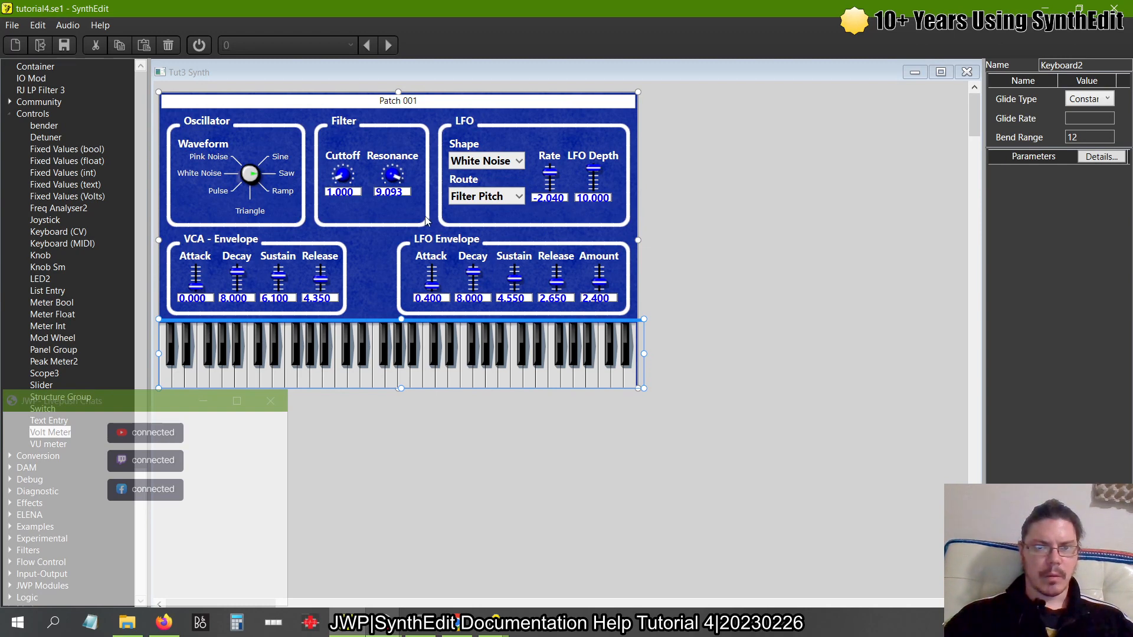
pyautogui.click(967, 73)
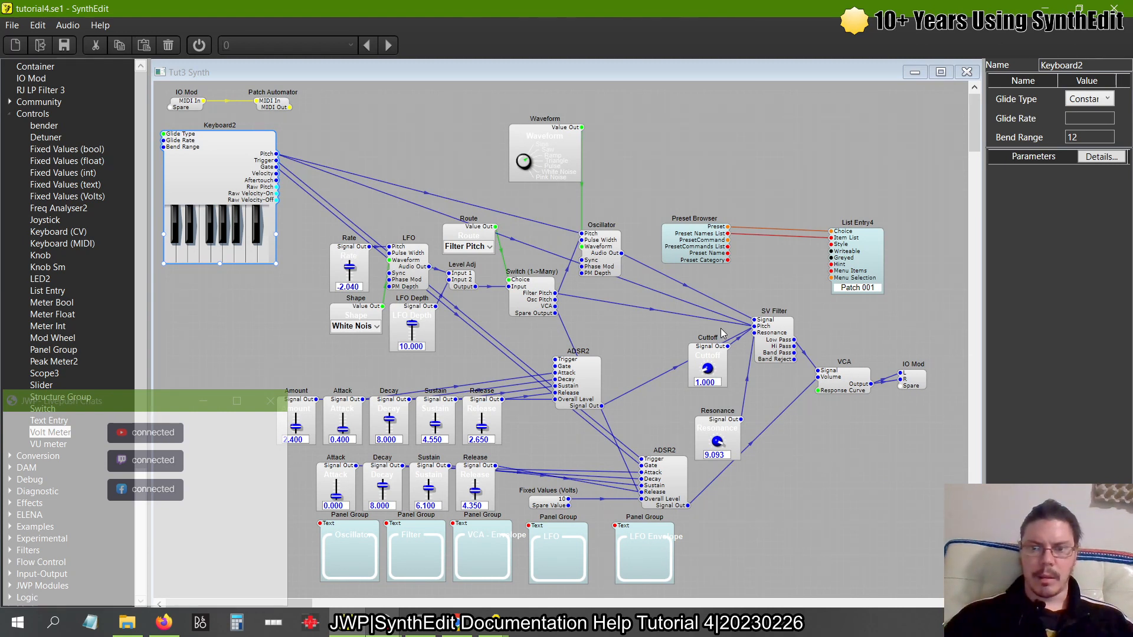
# Move the Cuttoff knob module up and left, above the upper ADSR2's output cord, and select the LFO module
pyautogui.moveTo(700, 348); pyautogui.dragTo(648, 328)
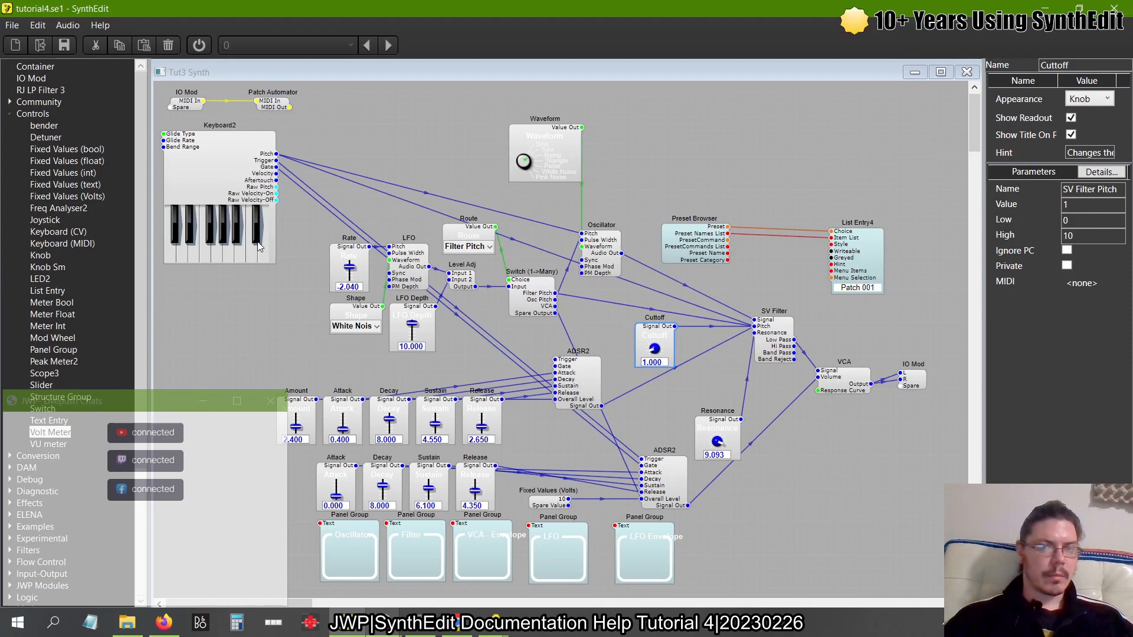
pyautogui.click(399, 266)
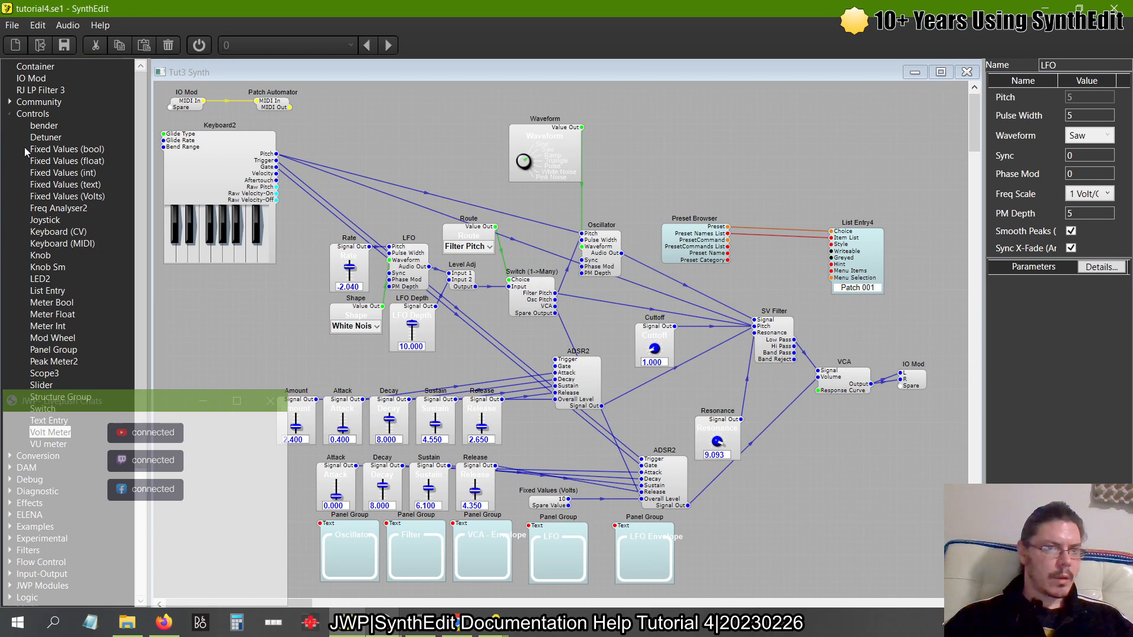
# Add a VCA module from the Modifiers category beside the Switch (1->Many) module
pyautogui.click(10, 115)
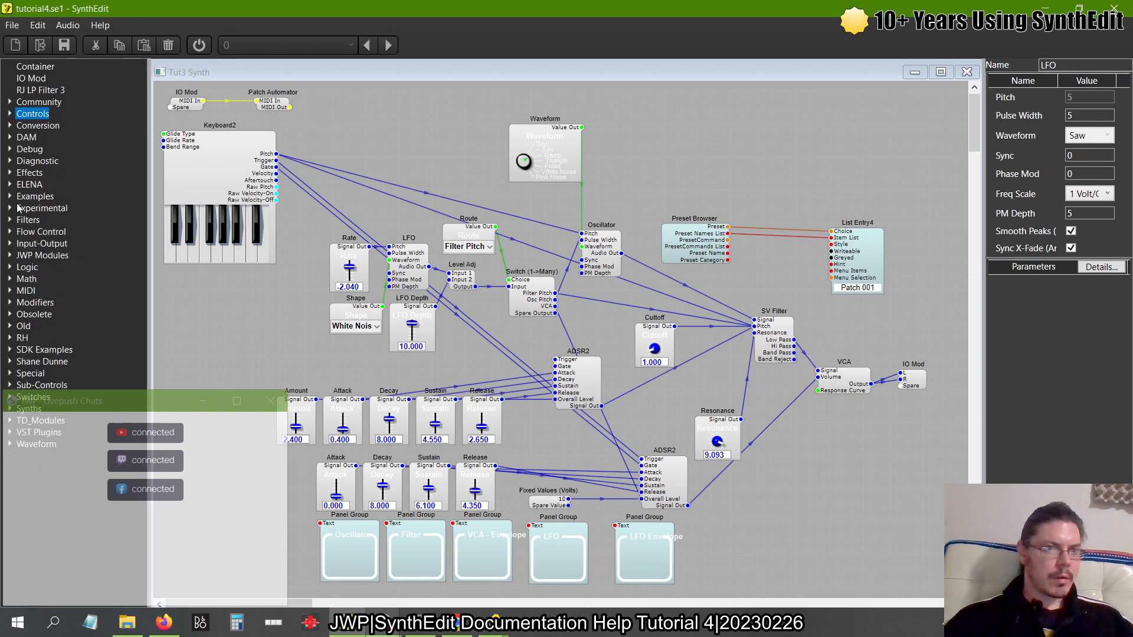
pyautogui.click(18, 304)
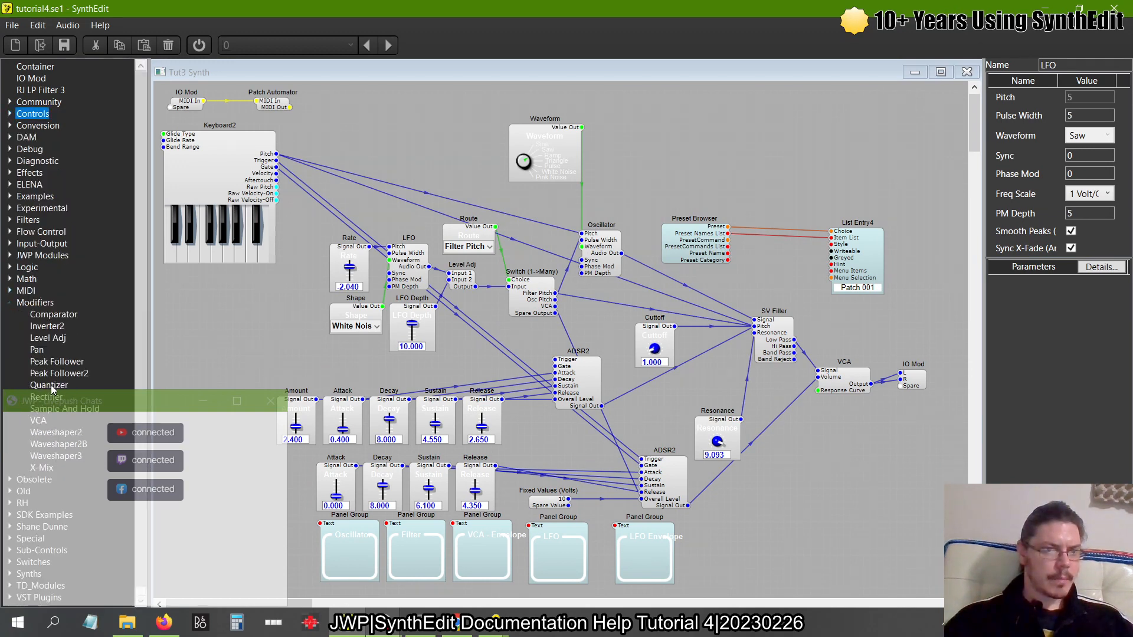
pyautogui.moveTo(38, 420); pyautogui.dragTo(581, 297)
# Move the Preset Browser with List Entry4 into the structure's upper-right corner, and shift the Oscillator right to make room
pyautogui.moveTo(678, 255); pyautogui.dragTo(762, 255)
pyautogui.moveTo(942, 311); pyautogui.dragTo(681, 199)
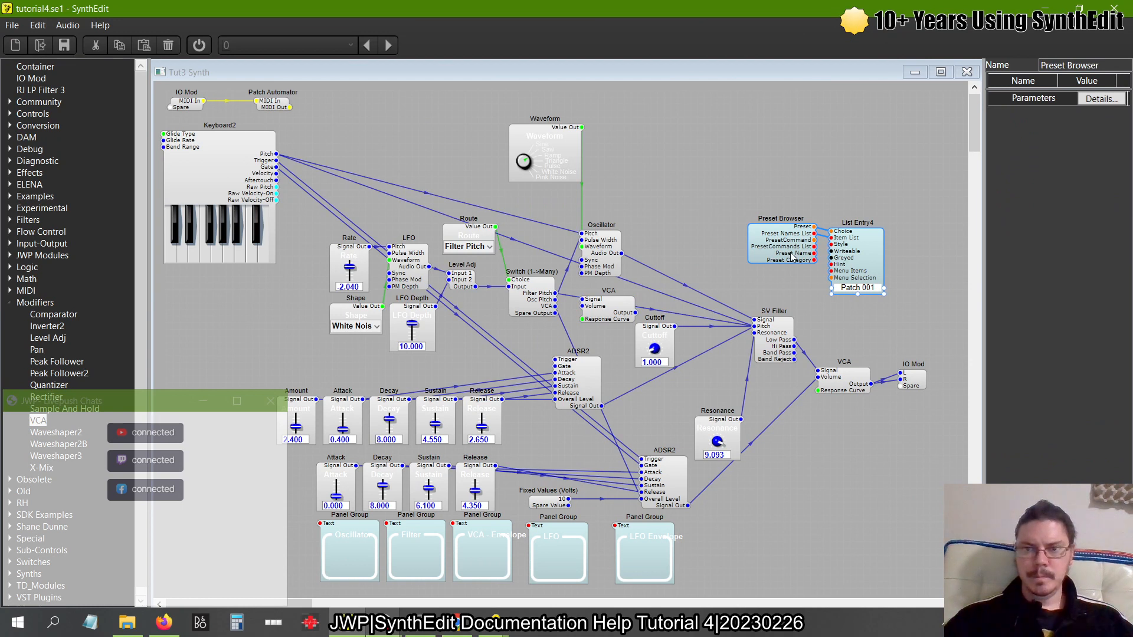
pyautogui.moveTo(789, 253); pyautogui.dragTo(816, 147)
pyautogui.moveTo(609, 260); pyautogui.dragTo(715, 260)
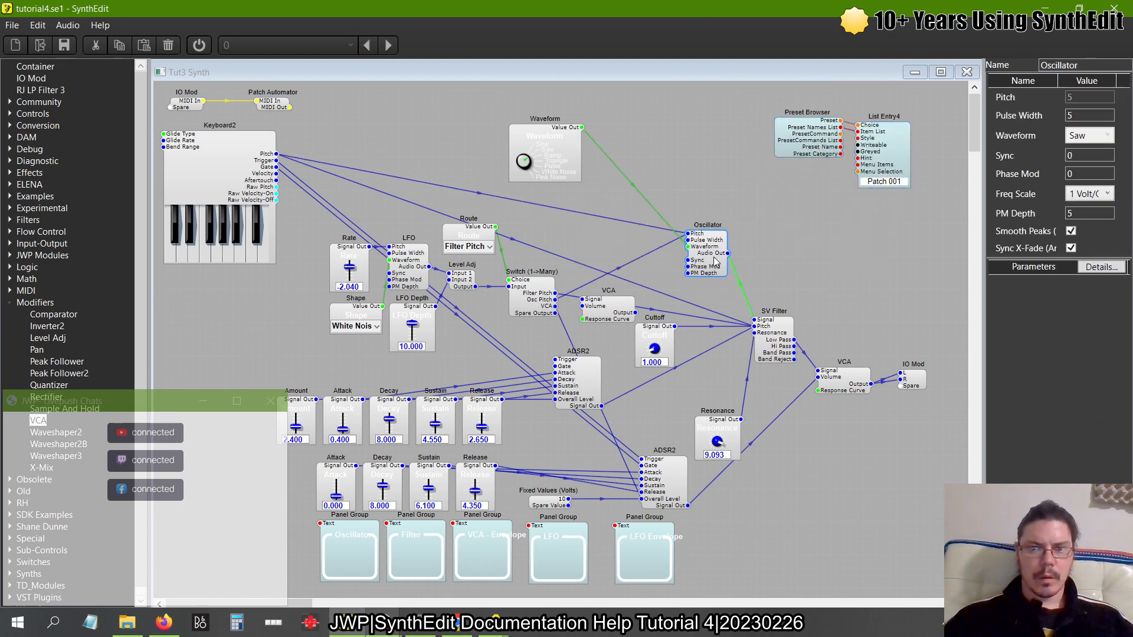
# Place the new VCA below Level Adj, and shift the Switch (1->Many) and its Route selector right
pyautogui.moveTo(603, 317); pyautogui.dragTo(479, 325)
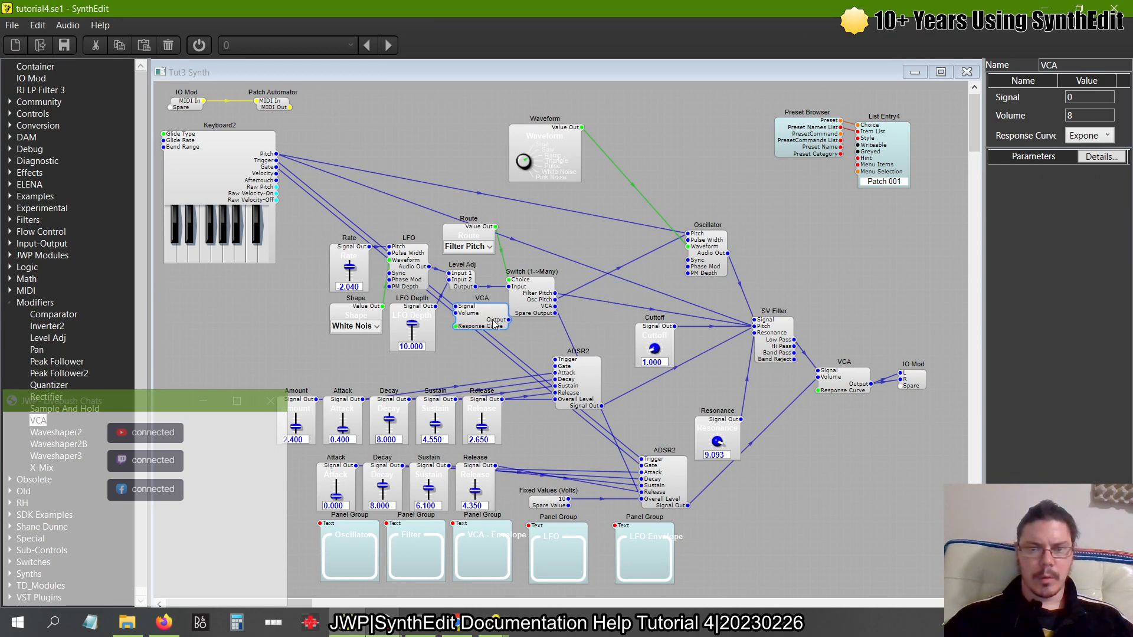
pyautogui.moveTo(537, 304); pyautogui.dragTo(595, 304)
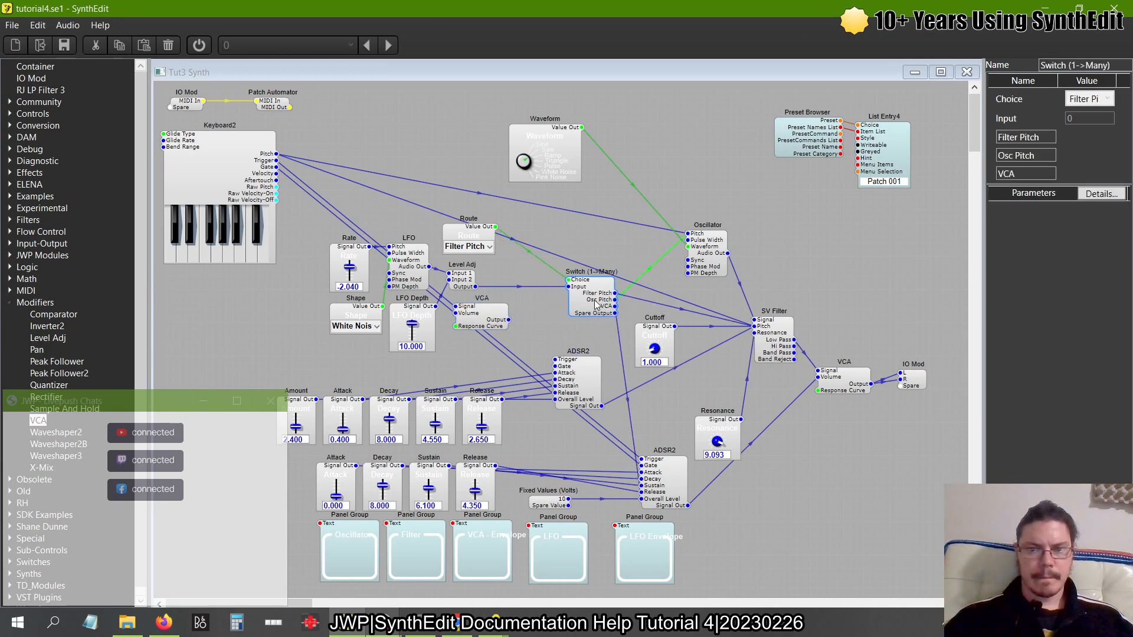
pyautogui.click(464, 241)
pyautogui.click(461, 203)
pyautogui.moveTo(464, 236); pyautogui.dragTo(571, 236)
# Replace the Level Adj to Switch cord by routing Level Adj's output through the new VCA's Signal input and on to the Switch's Input
pyautogui.click(556, 361)
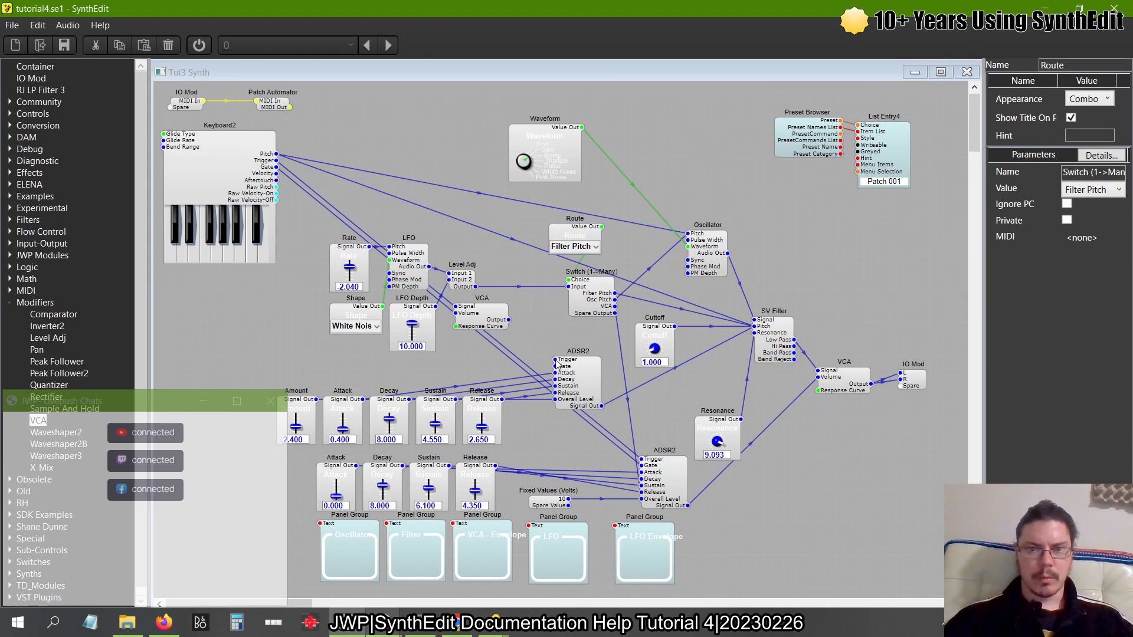
pyautogui.click(522, 286)
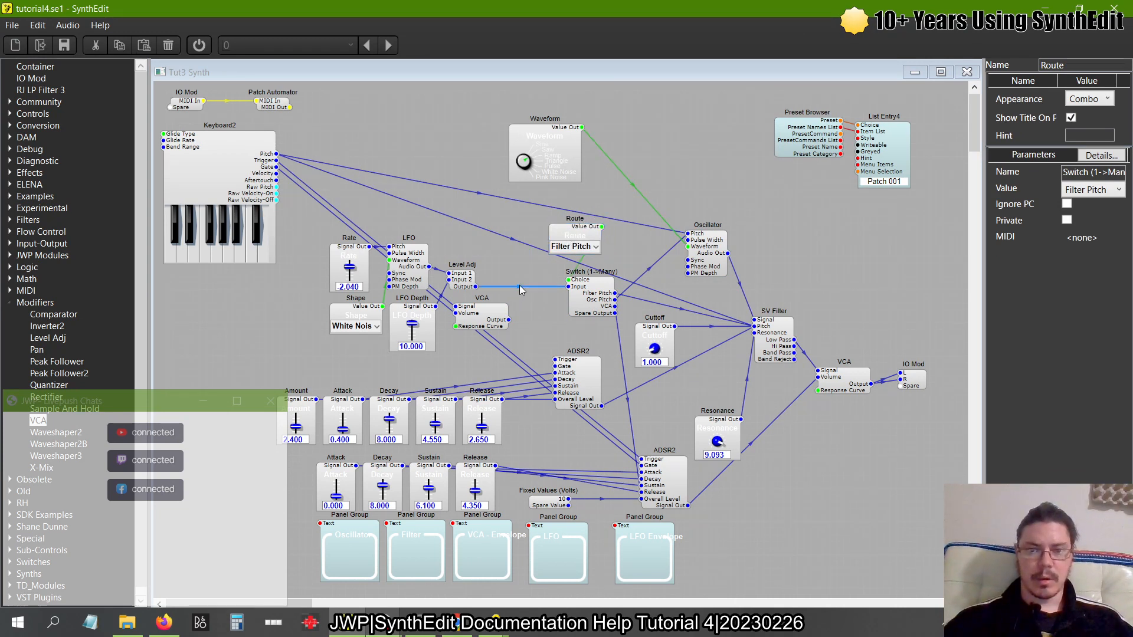
pyautogui.moveTo(484, 321); pyautogui.dragTo(568, 292)
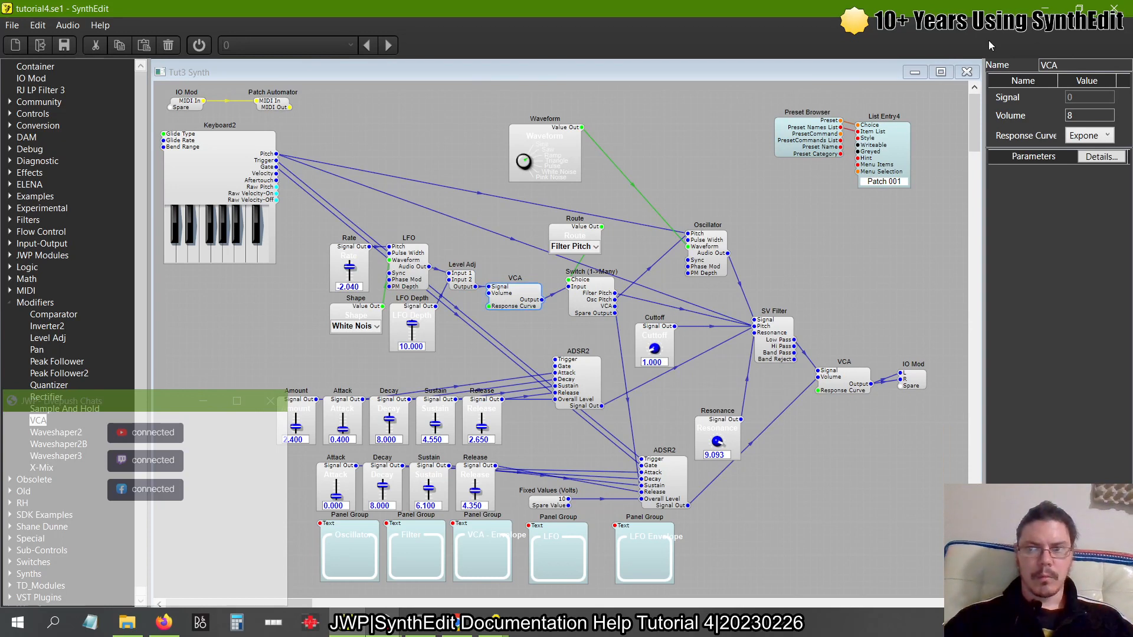
# Set the new VCA's Volume to 10
pyautogui.moveTo(1086, 115); pyautogui.dragTo(941, 124)
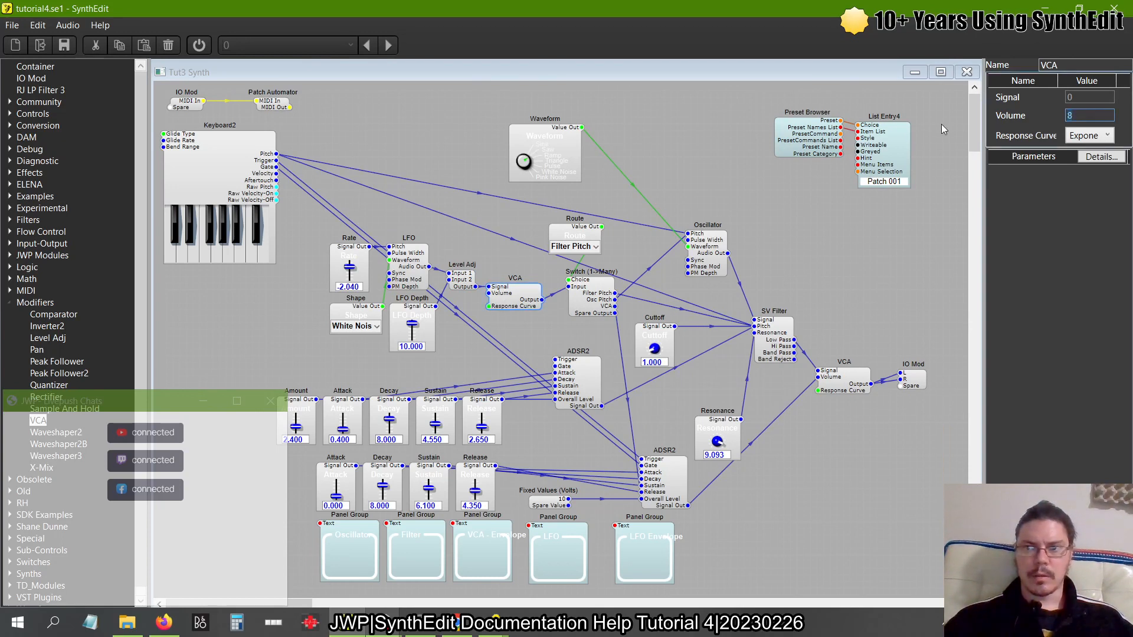
pyautogui.write('10')
pyautogui.press('Return')
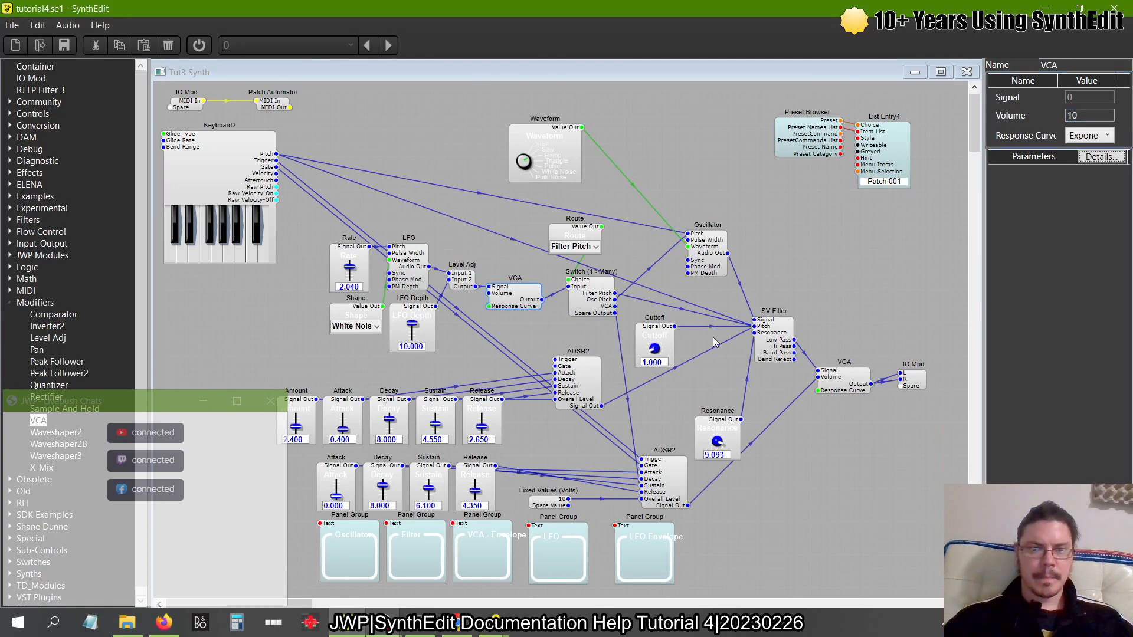
# Try the Linear response curve on the new VCA, and return it to Exponential
pyautogui.click(1092, 136)
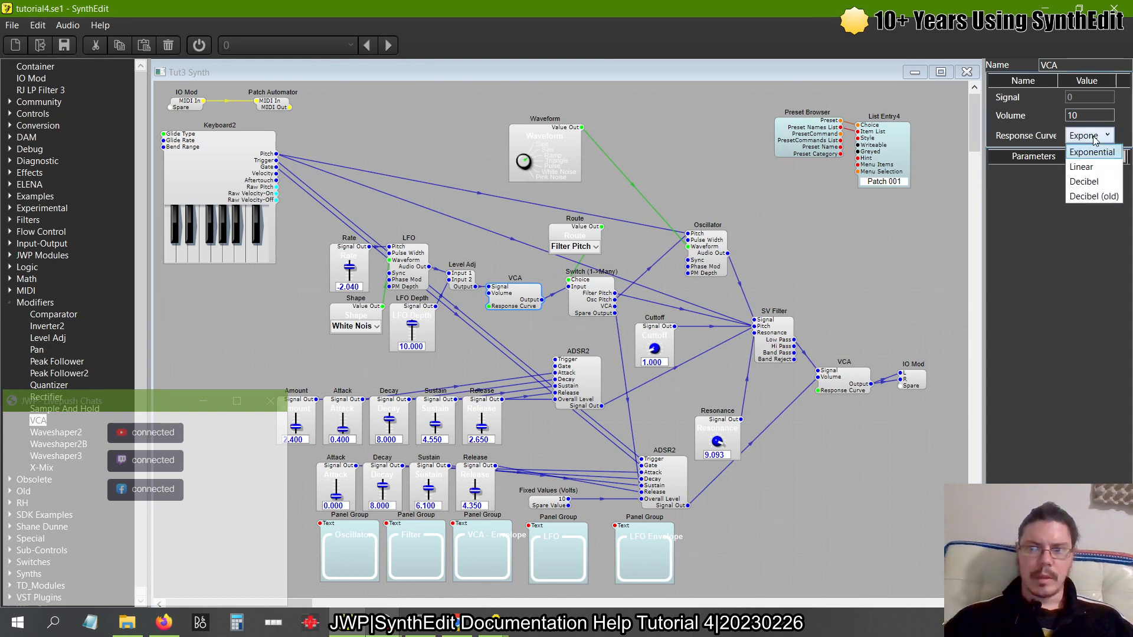
pyautogui.click(1083, 167)
pyautogui.click(1090, 136)
pyautogui.click(1085, 149)
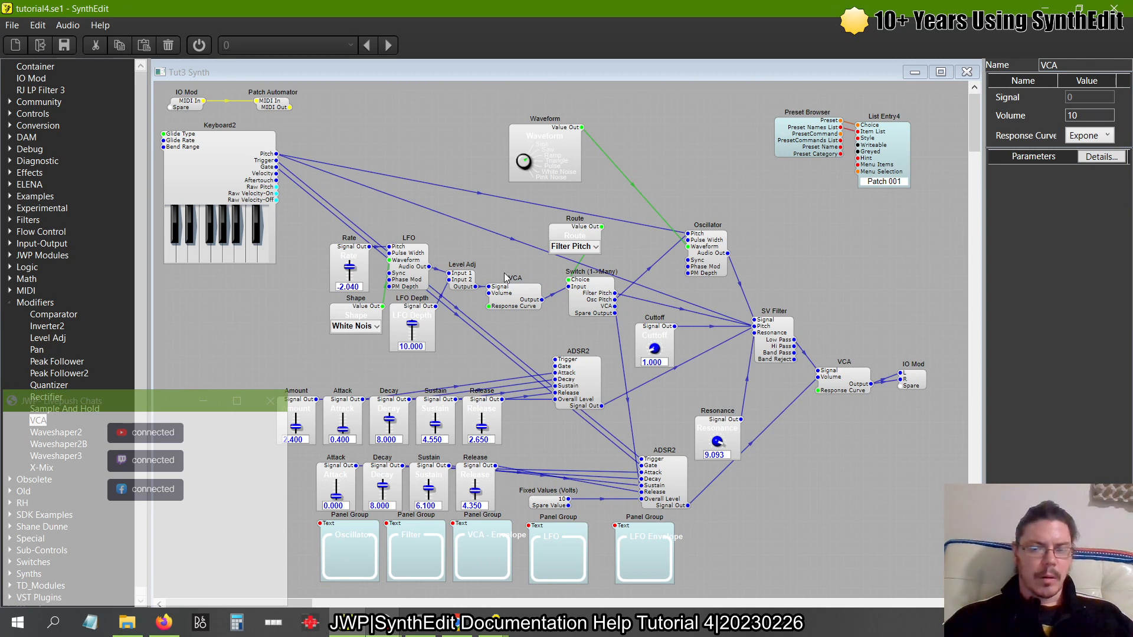
# Move the upper ADSR2 left, wire its Signal Out to the new VCA's Volume, and connect Keyboard2's Trigger and Gate to it
pyautogui.moveTo(586, 378); pyautogui.dragTo(507, 340)
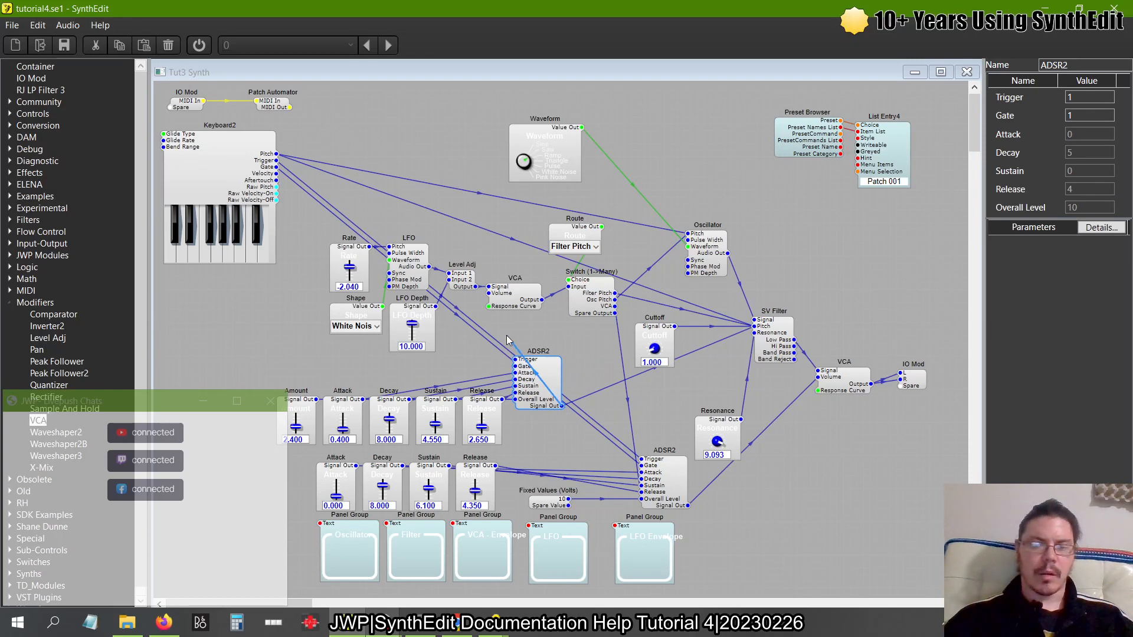
pyautogui.moveTo(507, 340); pyautogui.dragTo(491, 294)
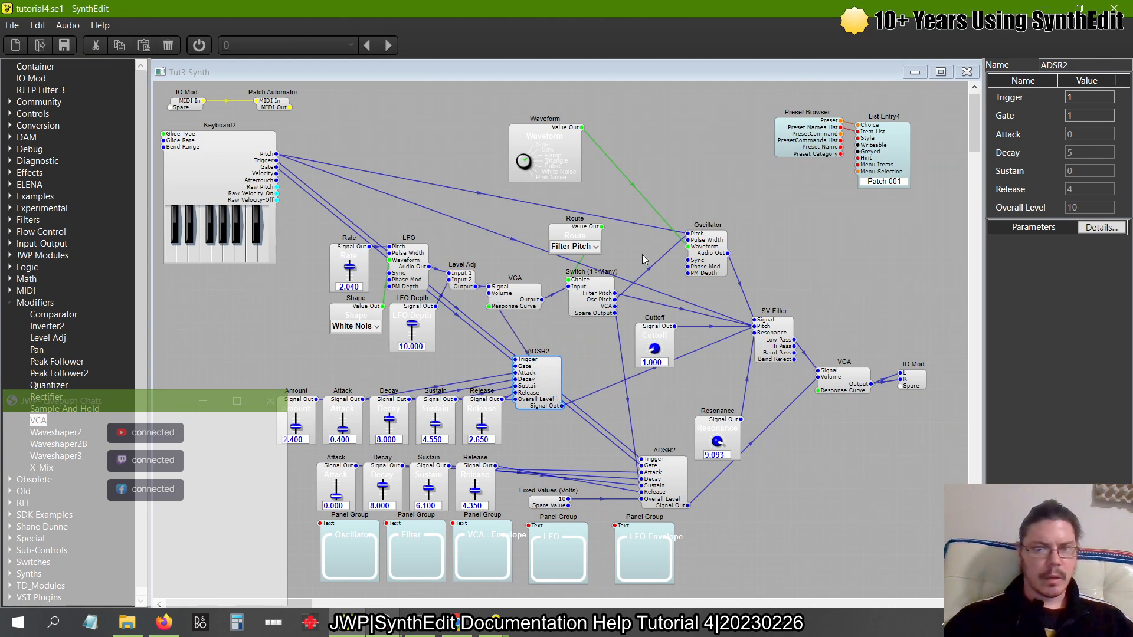
pyautogui.moveTo(527, 384)
pyautogui.mouseDown()
pyautogui.moveTo(533, 358)
pyautogui.moveTo(535, 378)
pyautogui.mouseUp()
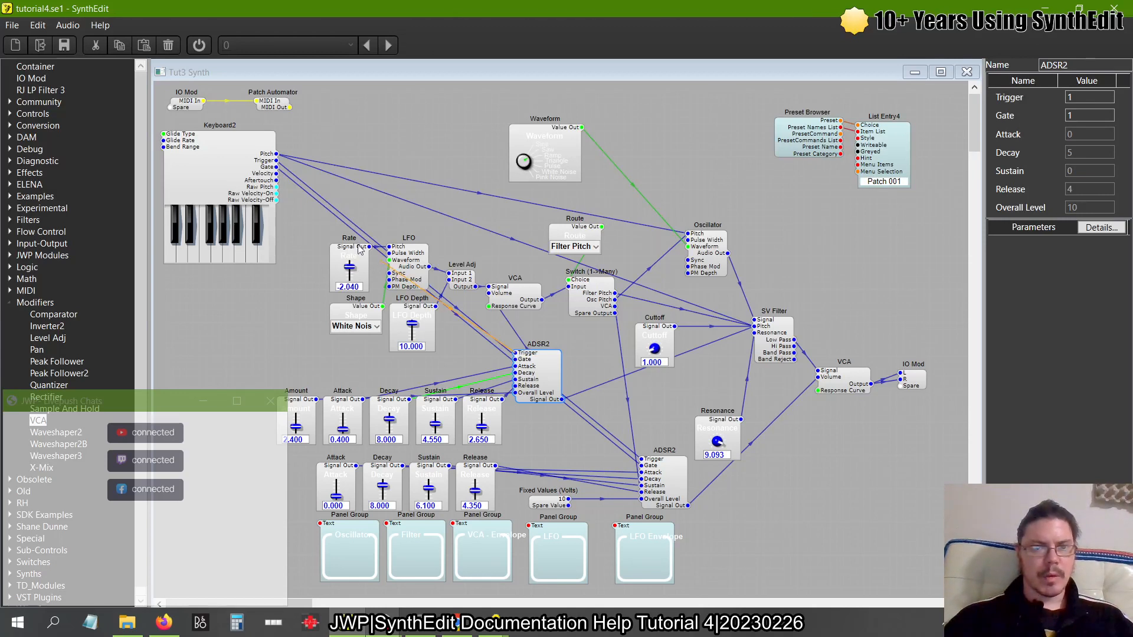
pyautogui.moveTo(277, 167); pyautogui.dragTo(515, 366)
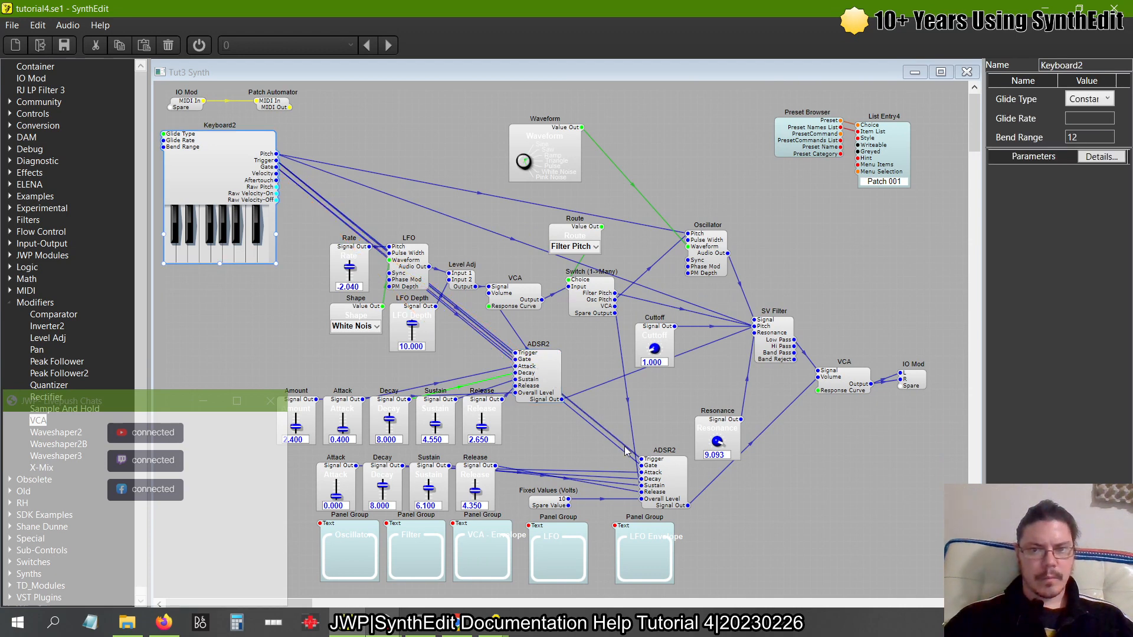
# Open the panel editor, start the audio engine, and play a few keyboard notes to test the sound
pyautogui.rightClick(701, 168)
pyautogui.click(732, 251)
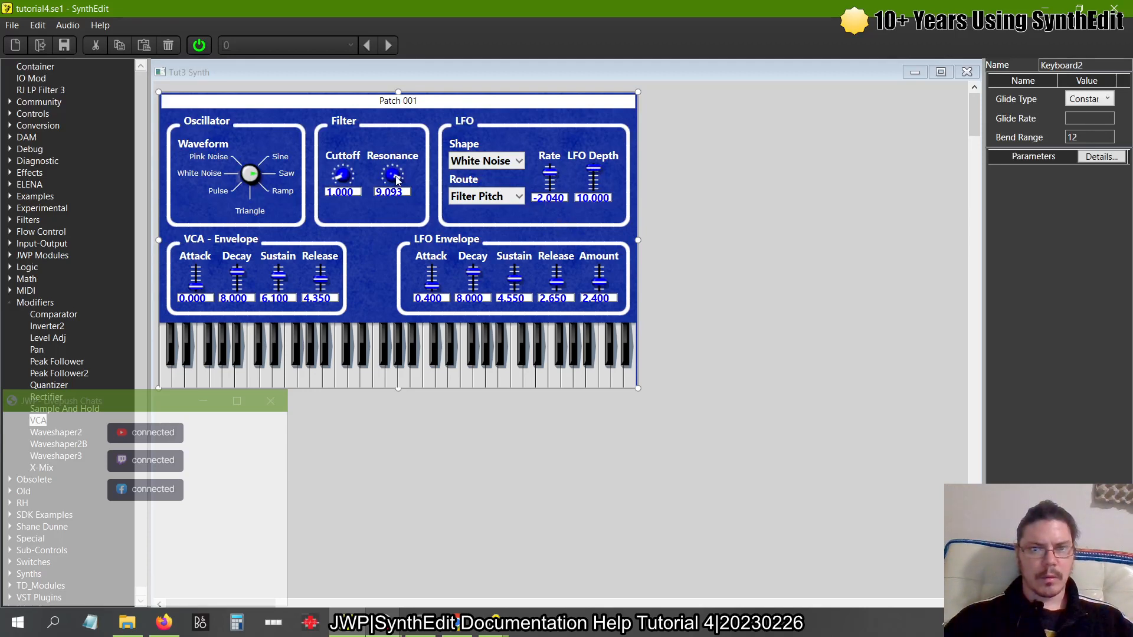
pyautogui.click(411, 377)
pyautogui.click(371, 381)
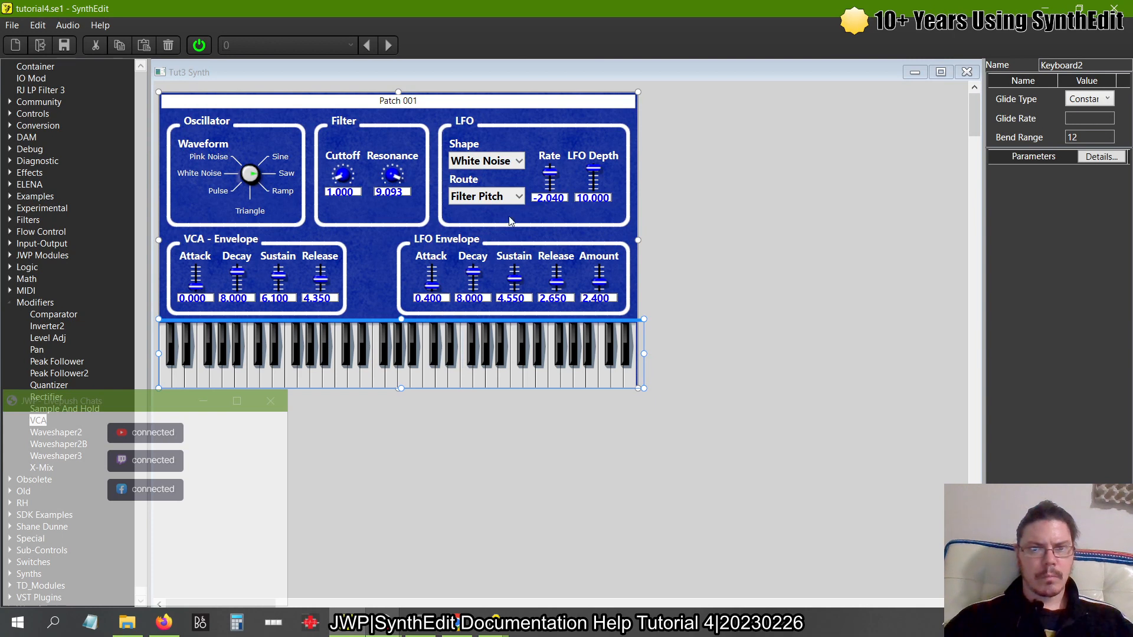
# Raise the filter's Resonance to about 9.54 and audition it on the keyboard
pyautogui.moveTo(399, 179); pyautogui.dragTo(401, 188)
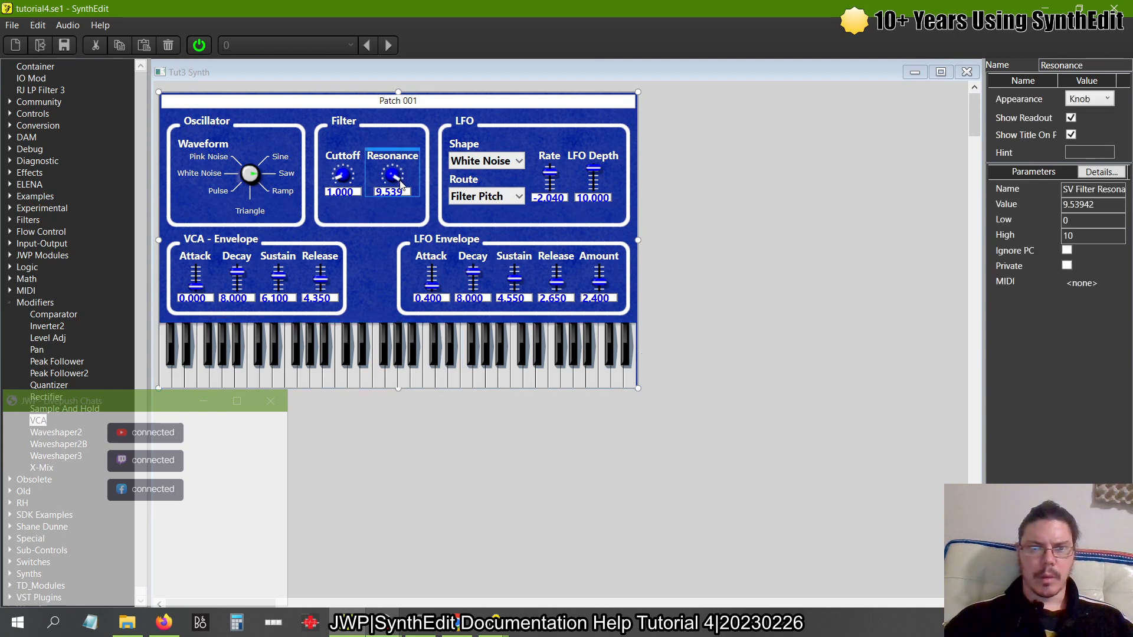
pyautogui.click(429, 377)
pyautogui.click(374, 380)
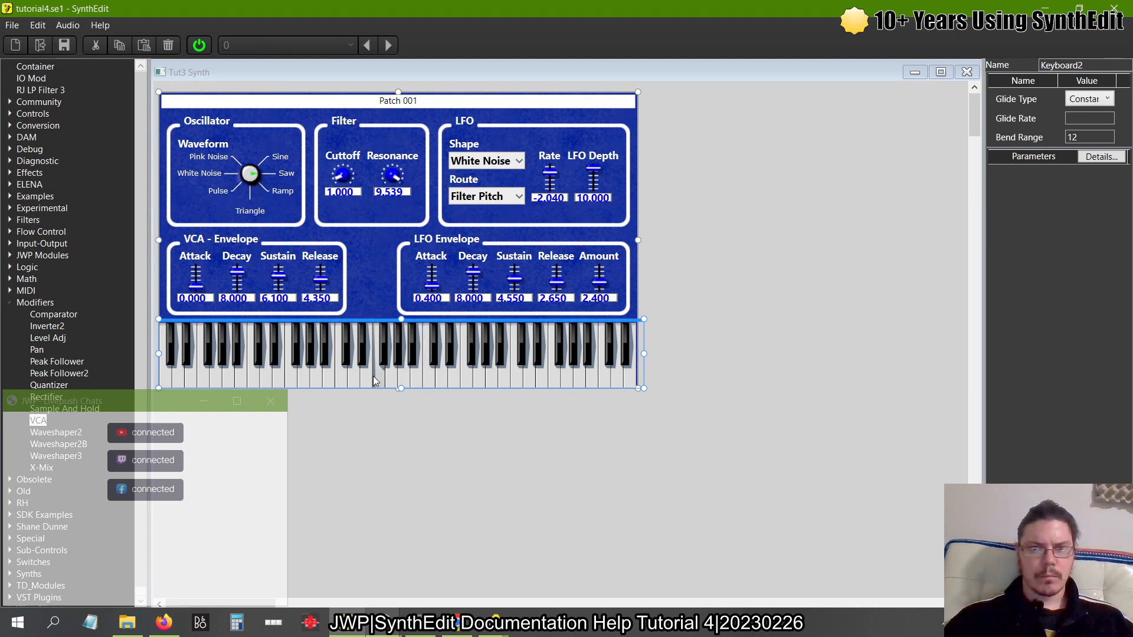
# Set the LFO Depth to 2.5 and audition it with a keyboard note
pyautogui.moveTo(594, 172); pyautogui.dragTo(598, 208)
pyautogui.click(596, 205)
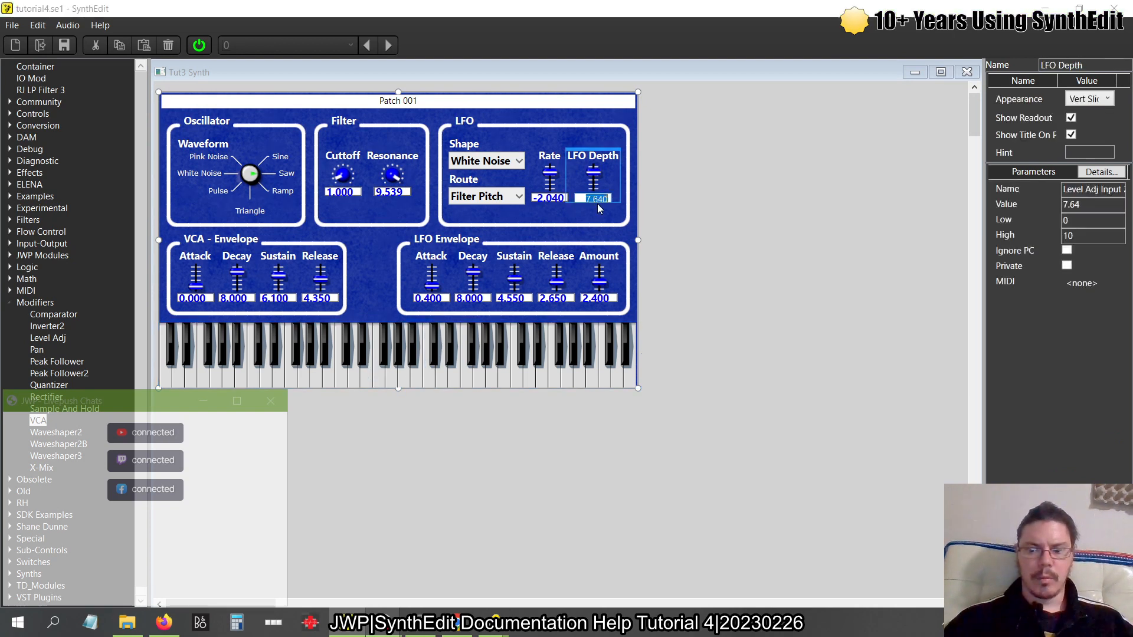
pyautogui.write('2.5')
pyautogui.press('Return')
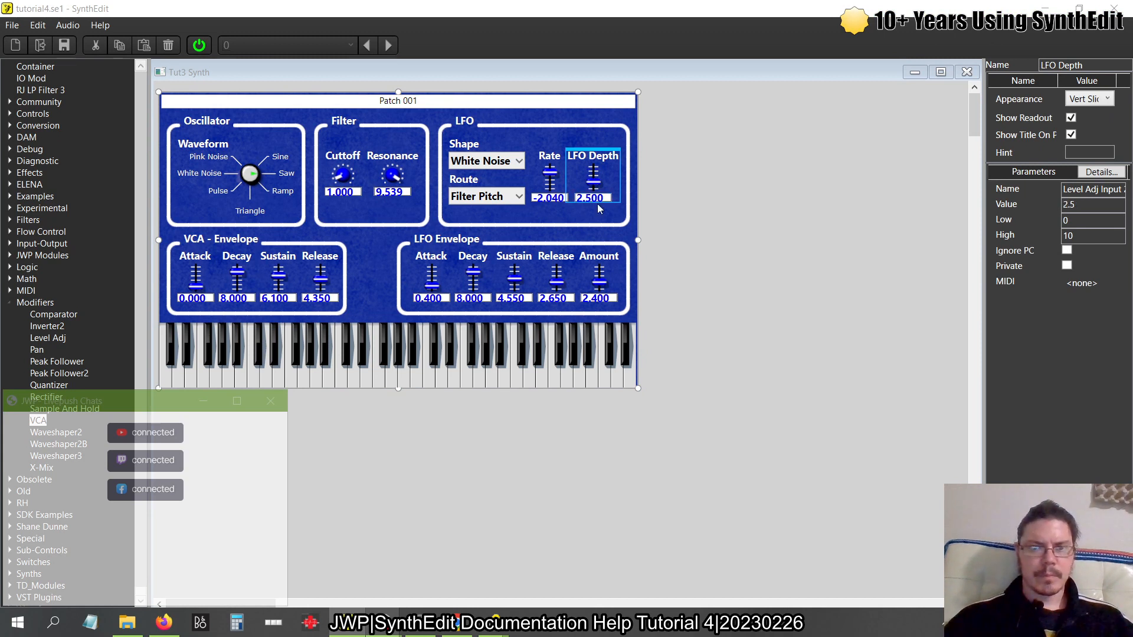
pyautogui.click(427, 376)
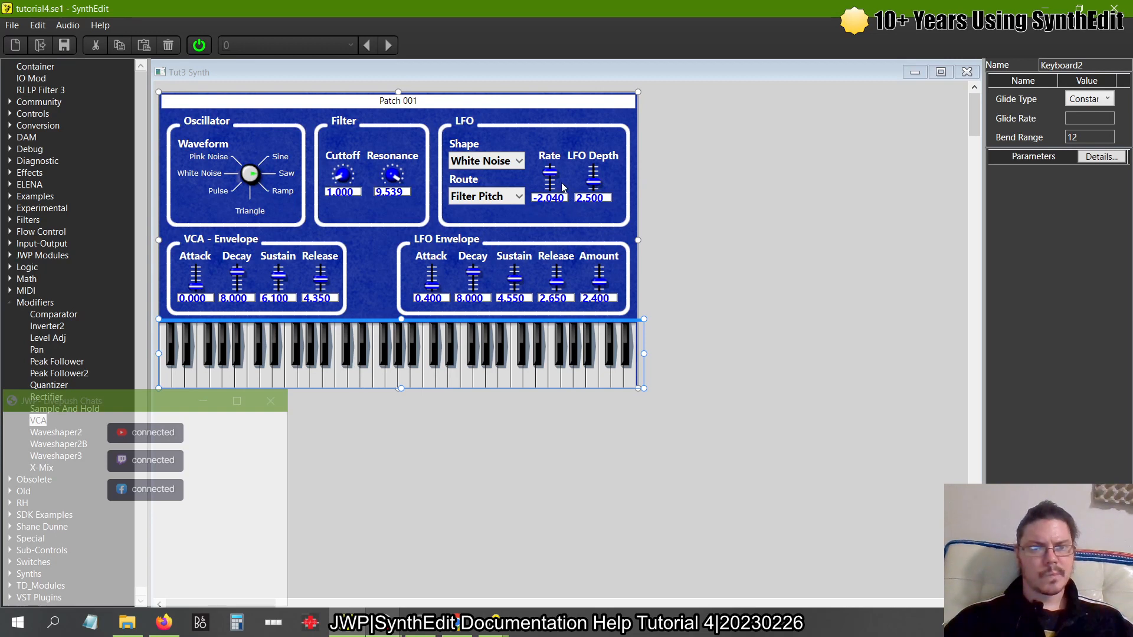
# Set the LFO Rate to -1 and audition it with a keyboard note
pyautogui.click(554, 200)
pyautogui.write('-1')
pyautogui.press('Return')
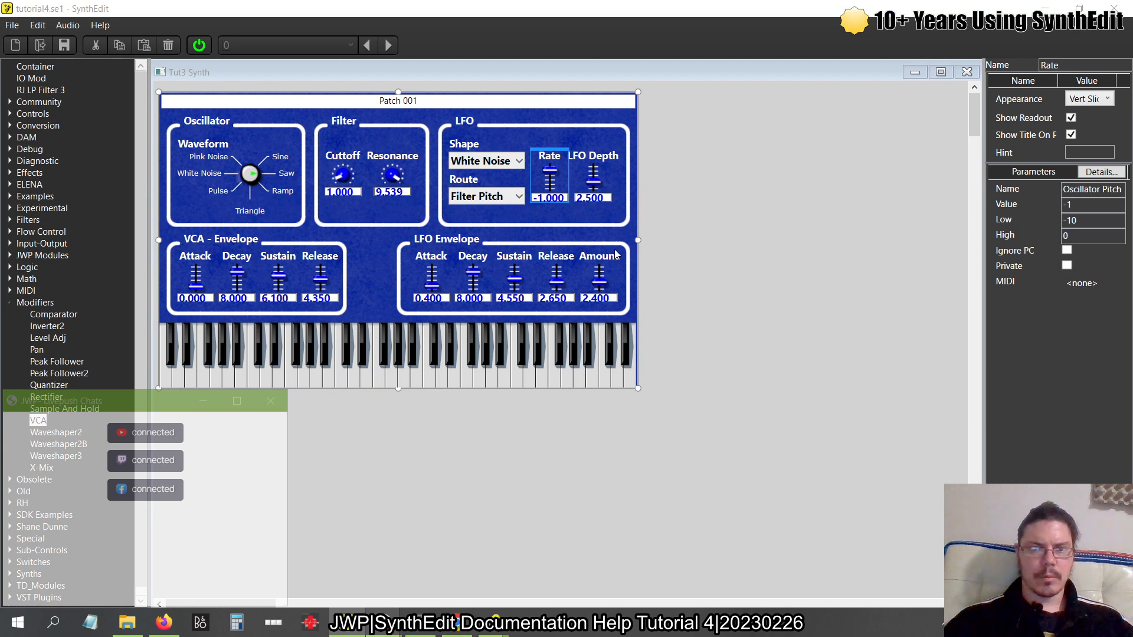
pyautogui.click(429, 361)
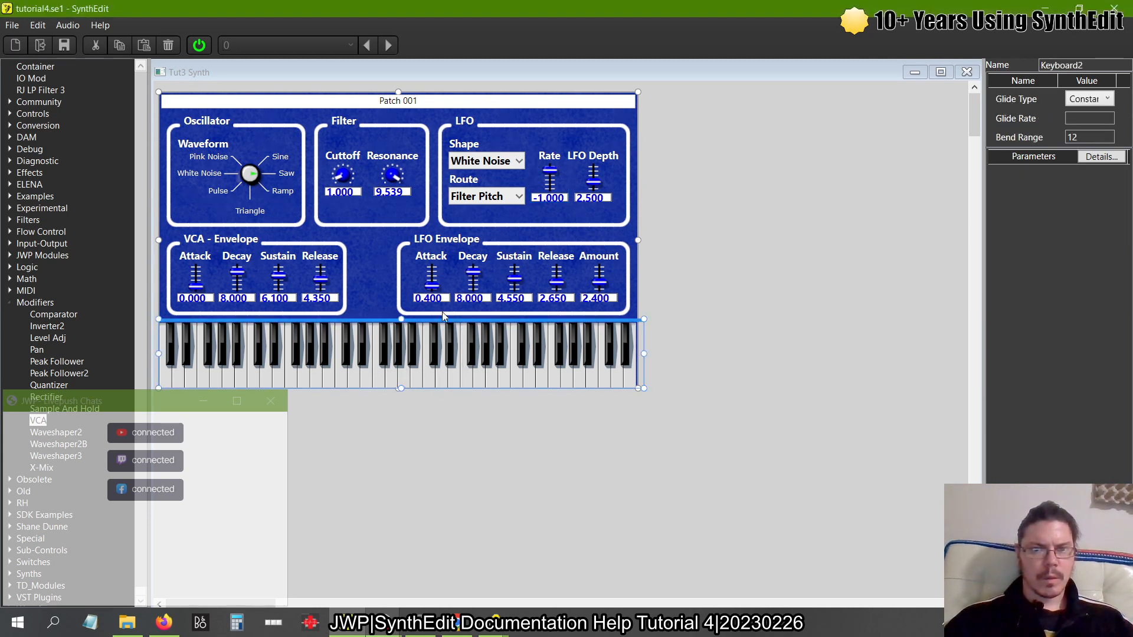
# Try the LFO Envelope's Attack at 0 and at 8.2, playing keyboard notes to compare
pyautogui.moveTo(432, 287); pyautogui.dragTo(434, 384)
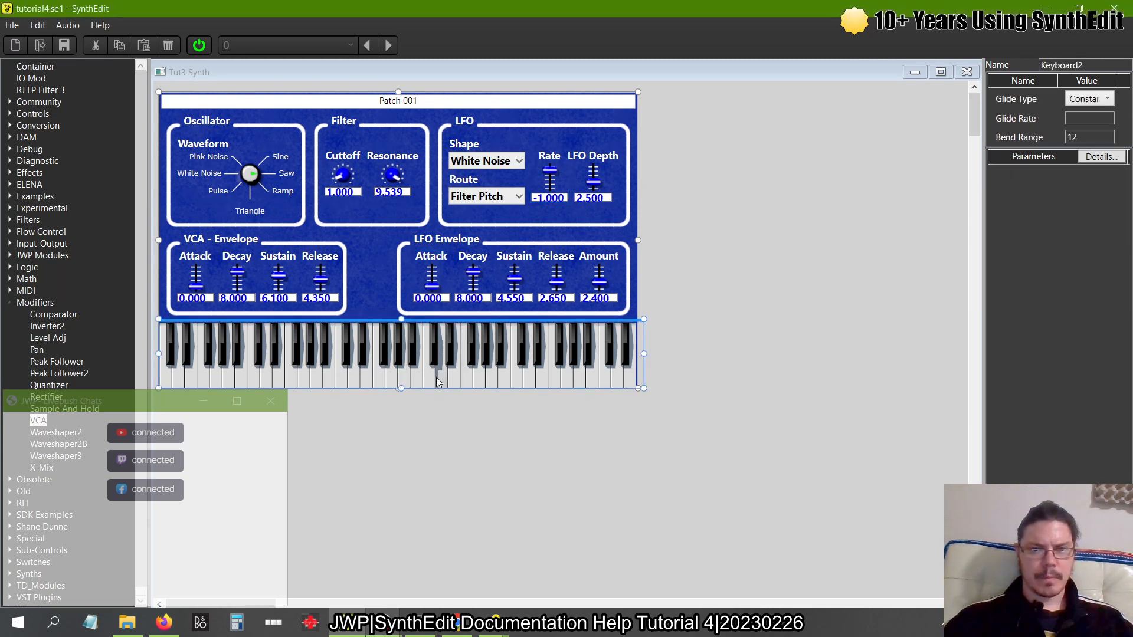
pyautogui.moveTo(433, 287); pyautogui.dragTo(431, 167)
pyautogui.click(388, 378)
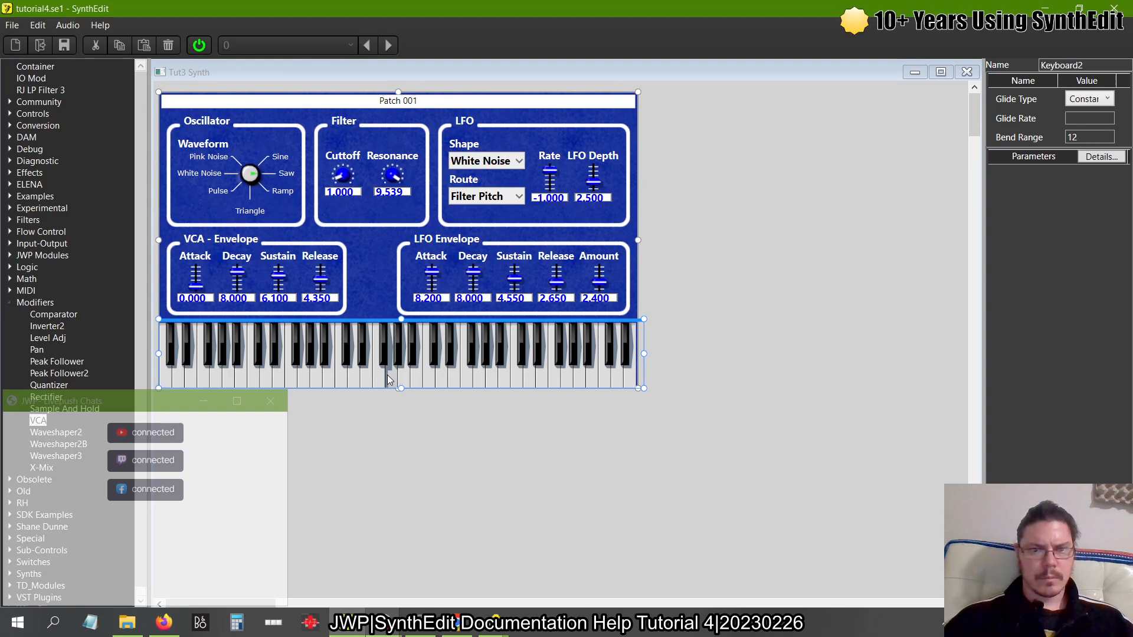
pyautogui.click(438, 381)
# Set the VCA Envelope's Release to 8 and audition it with a keyboard note
pyautogui.click(323, 298)
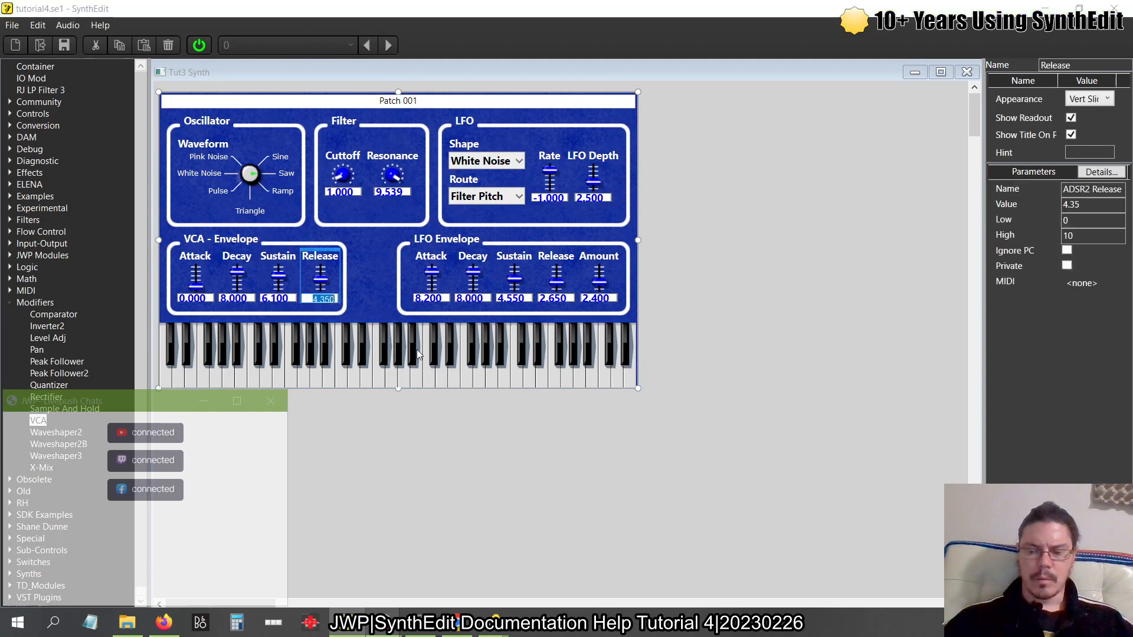
pyautogui.write('8')
pyautogui.press('Return')
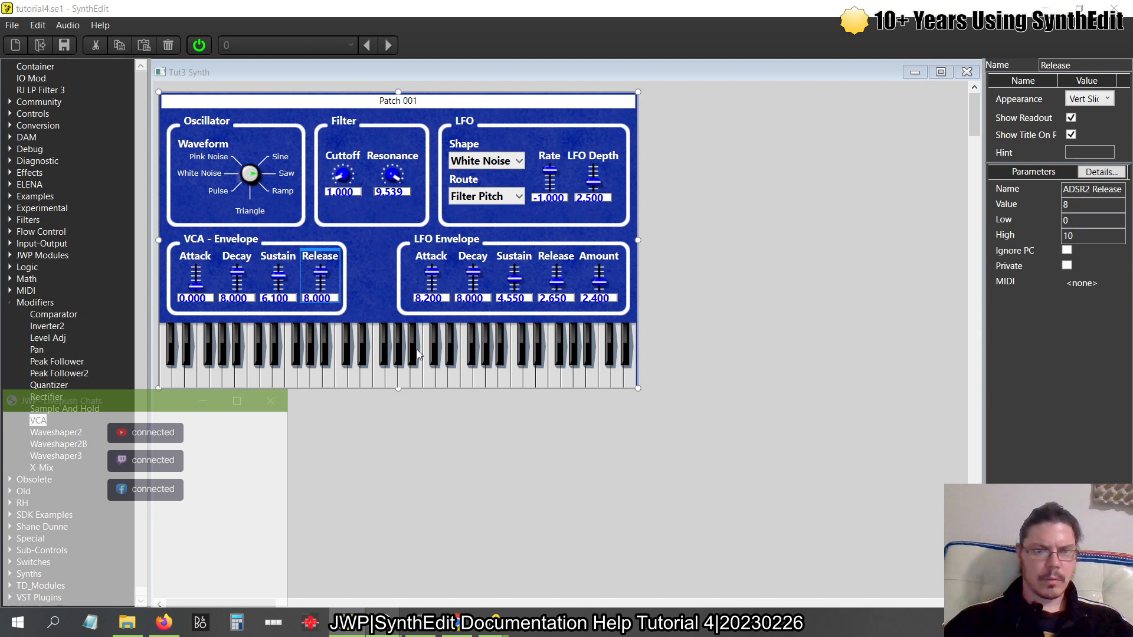
pyautogui.click(404, 380)
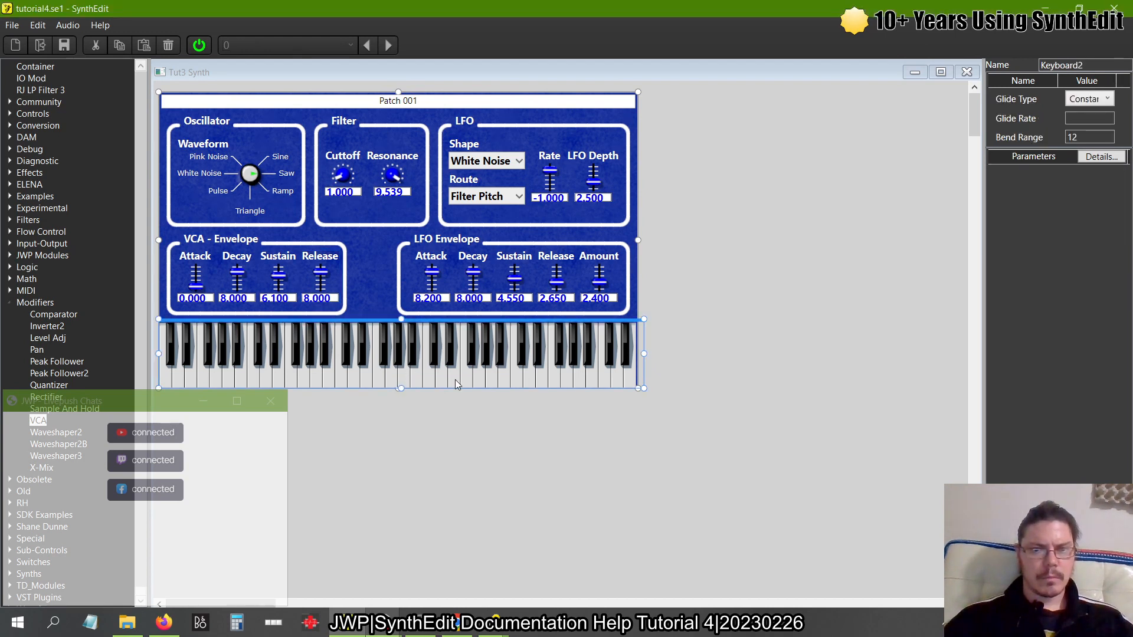
# Set the LFO Envelope's Attack to 0, Release to about 8.73 and Sustain to 10, playing test notes between changes
pyautogui.moveTo(432, 270); pyautogui.dragTo(433, 441)
pyautogui.click(424, 374)
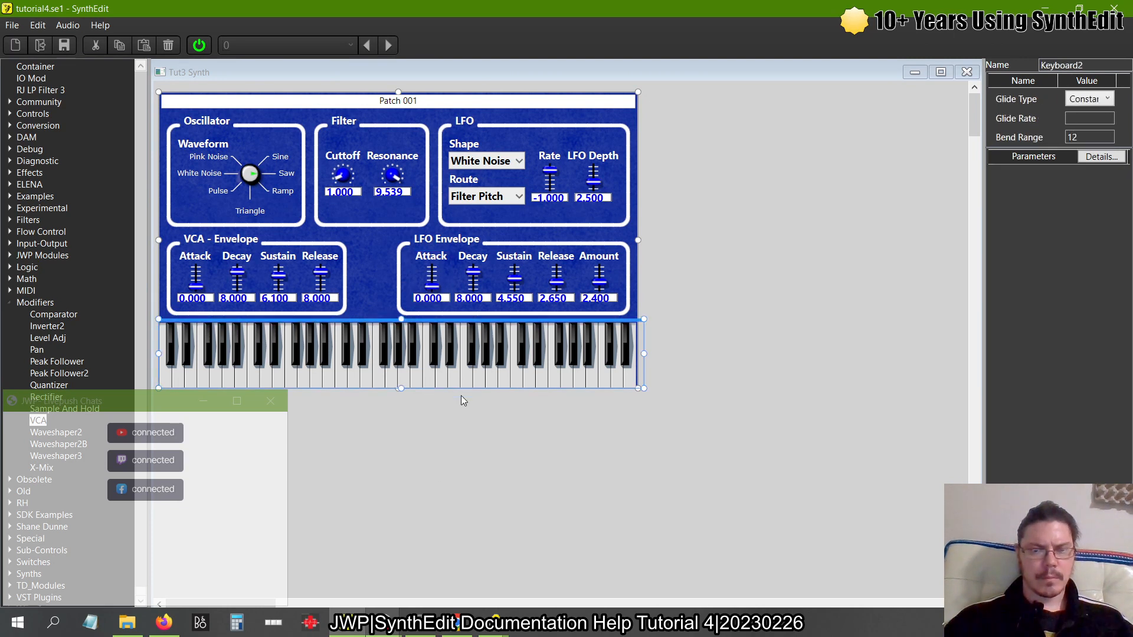
pyautogui.moveTo(561, 286); pyautogui.dragTo(565, 198)
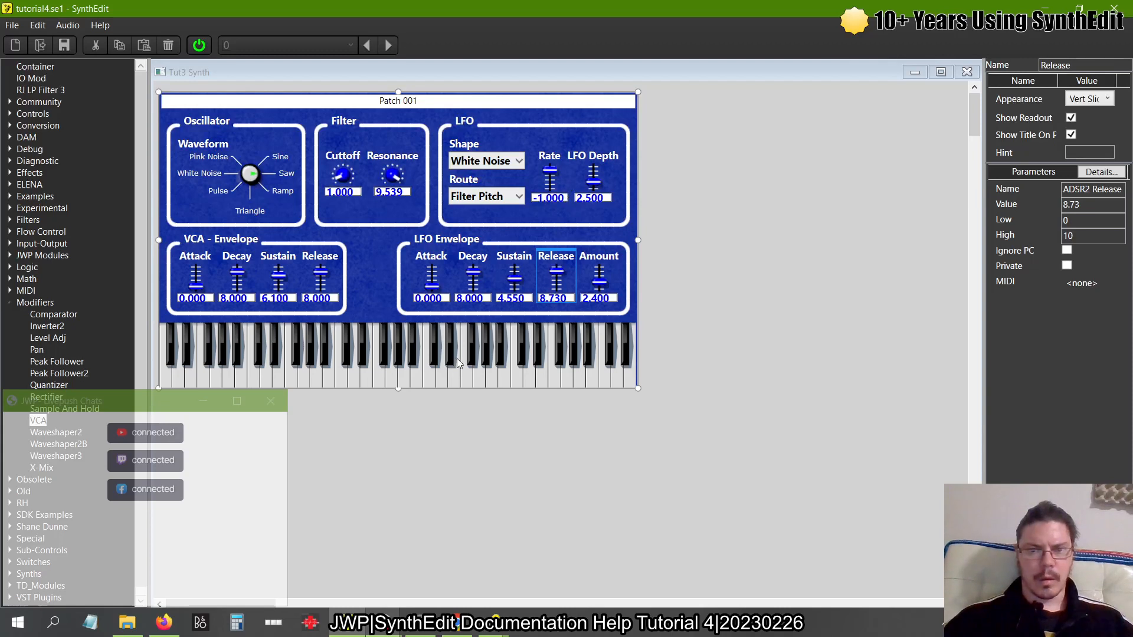
pyautogui.click(431, 376)
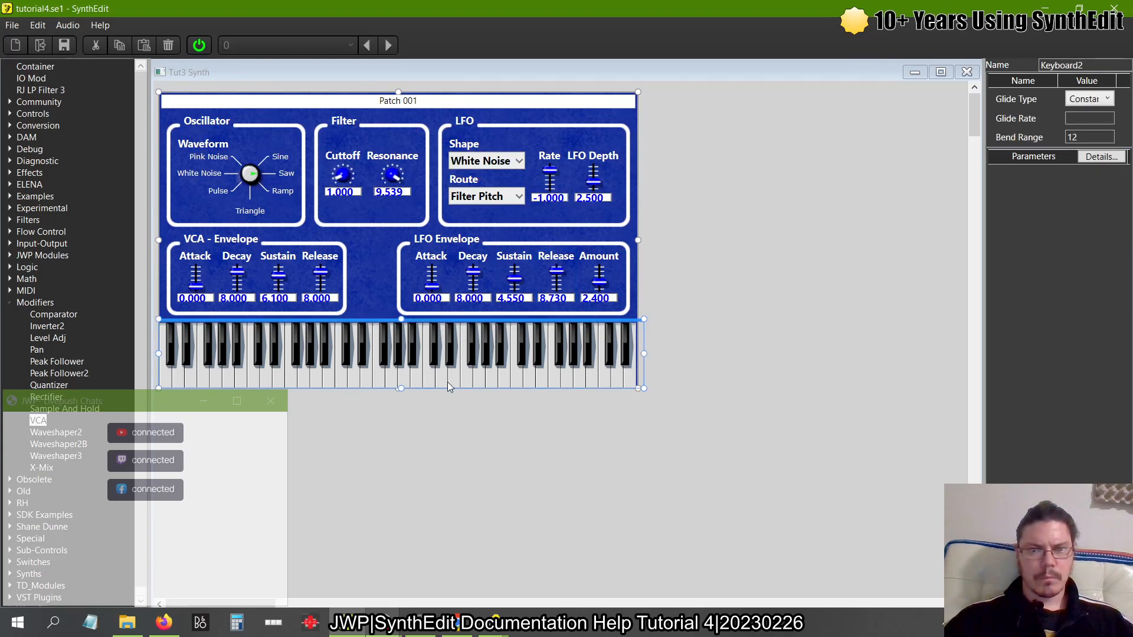
pyautogui.moveTo(518, 284); pyautogui.dragTo(528, 157)
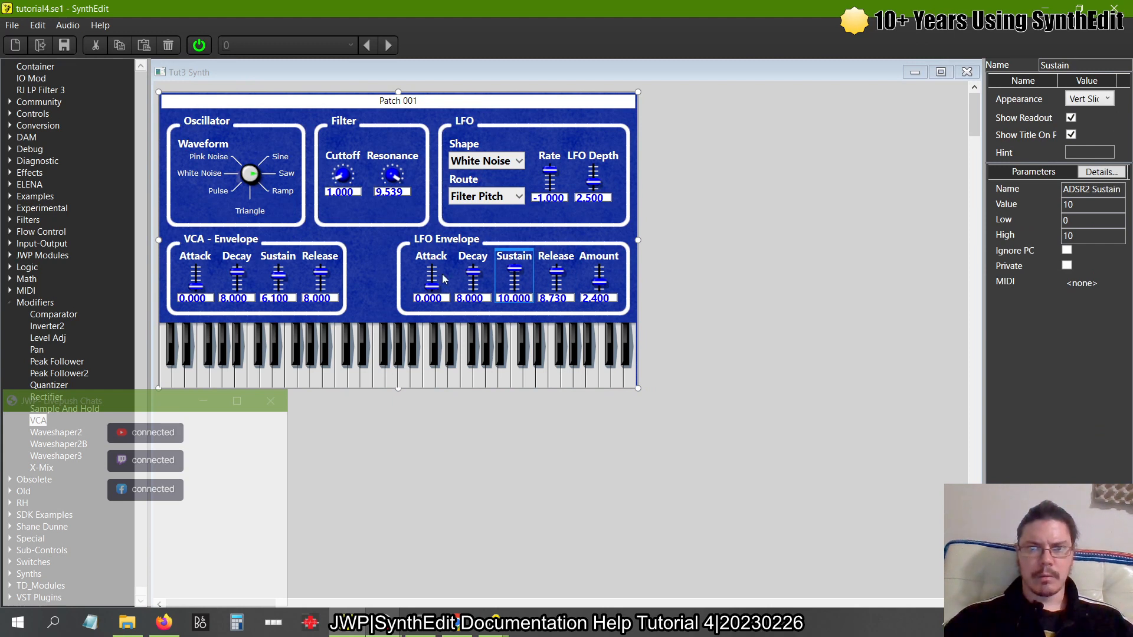
# Set the LFO Rate to -2, playing a keyboard note before and after the change
pyautogui.click(382, 372)
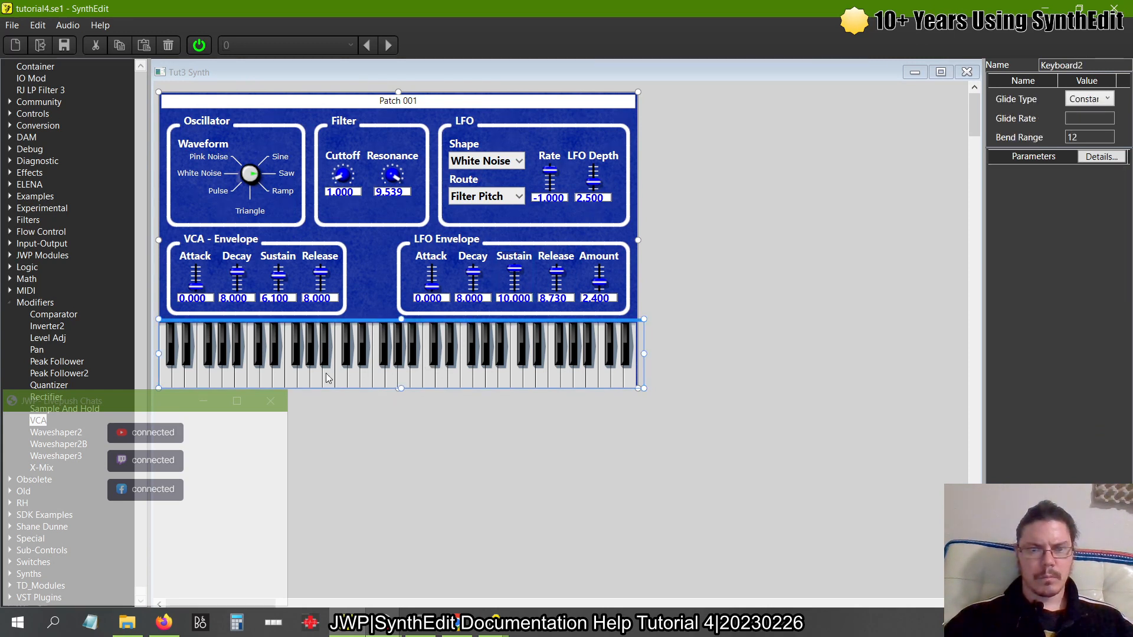
pyautogui.click(549, 198)
pyautogui.write('-2')
pyautogui.press('Return')
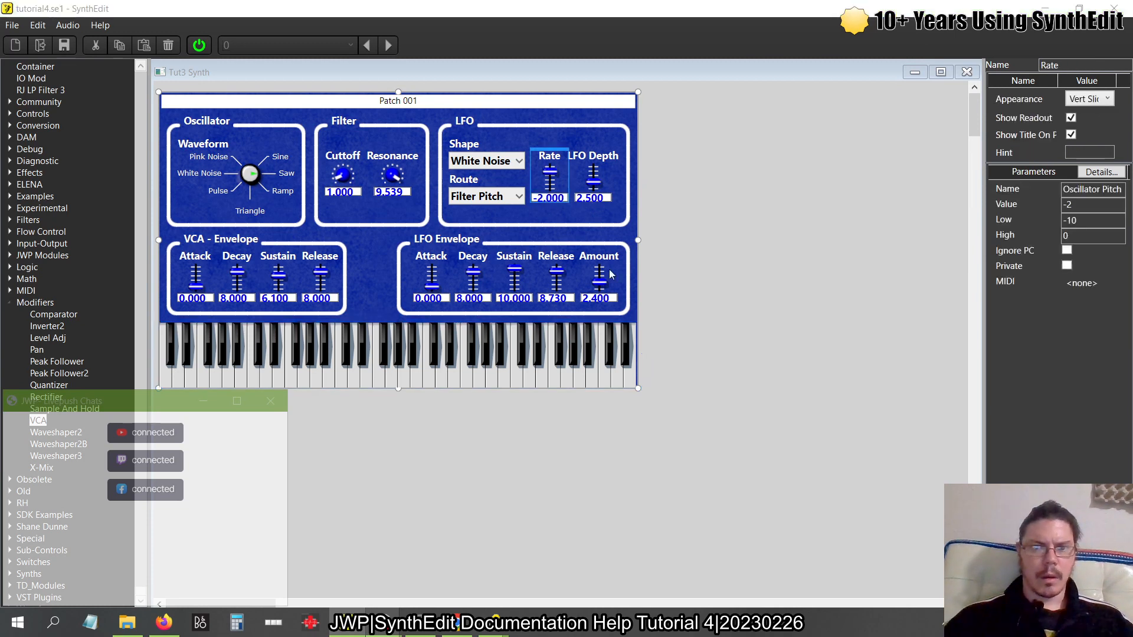
pyautogui.click(399, 381)
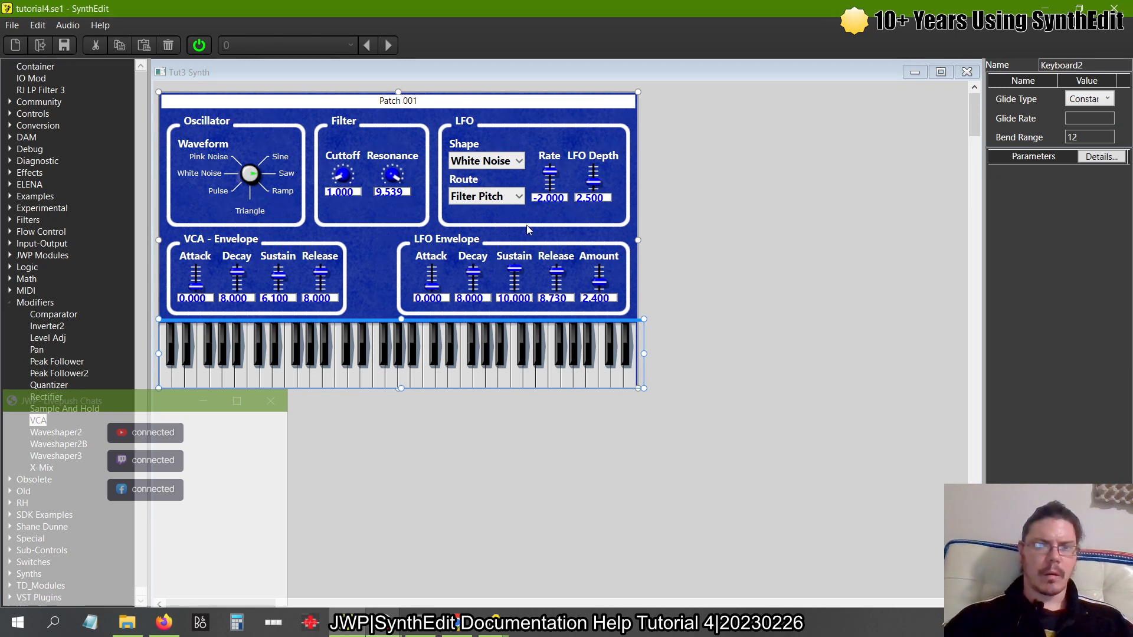
# Route the LFO to Osc Pitch and raise the LFO Envelope's Amount to 10, auditioning each change with a note
pyautogui.click(490, 197)
pyautogui.click(490, 215)
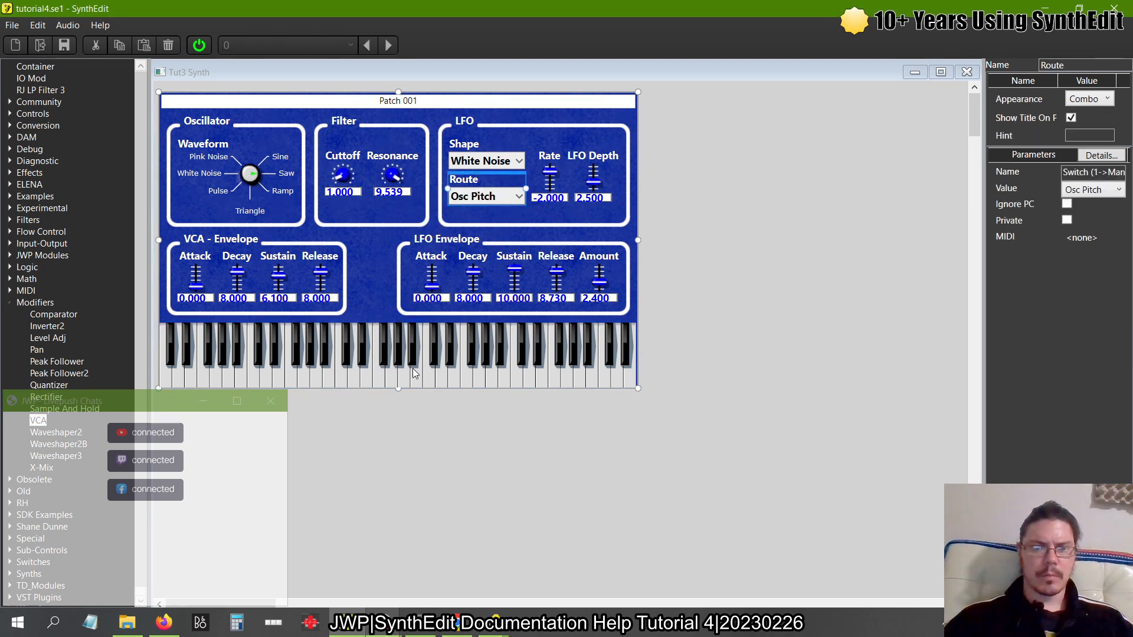
pyautogui.click(381, 378)
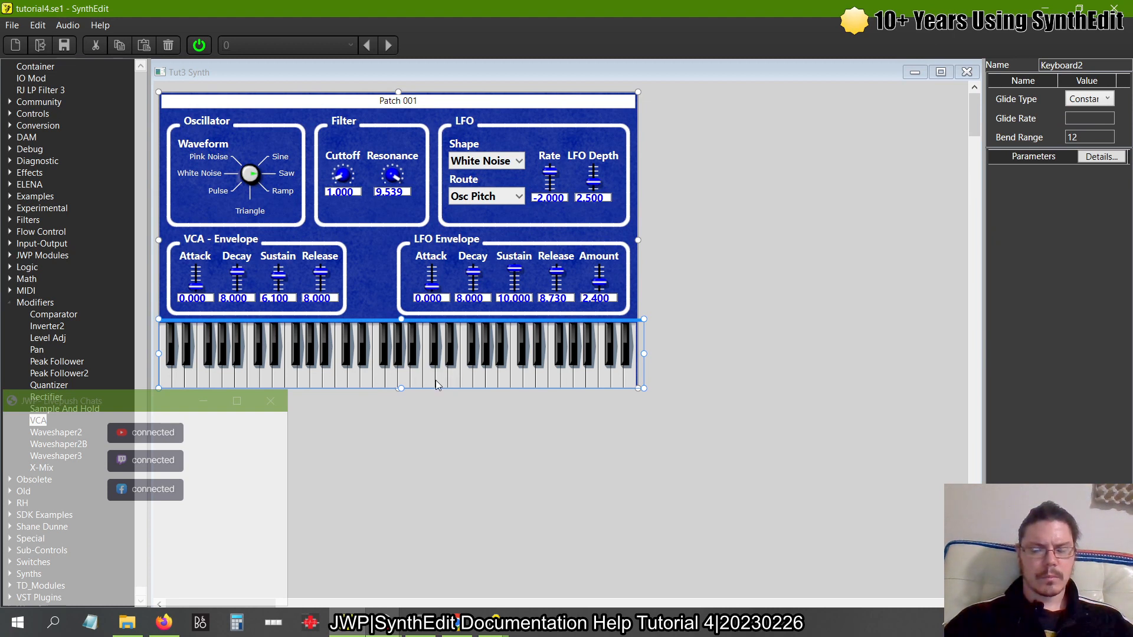
pyautogui.moveTo(599, 282); pyautogui.dragTo(616, 65)
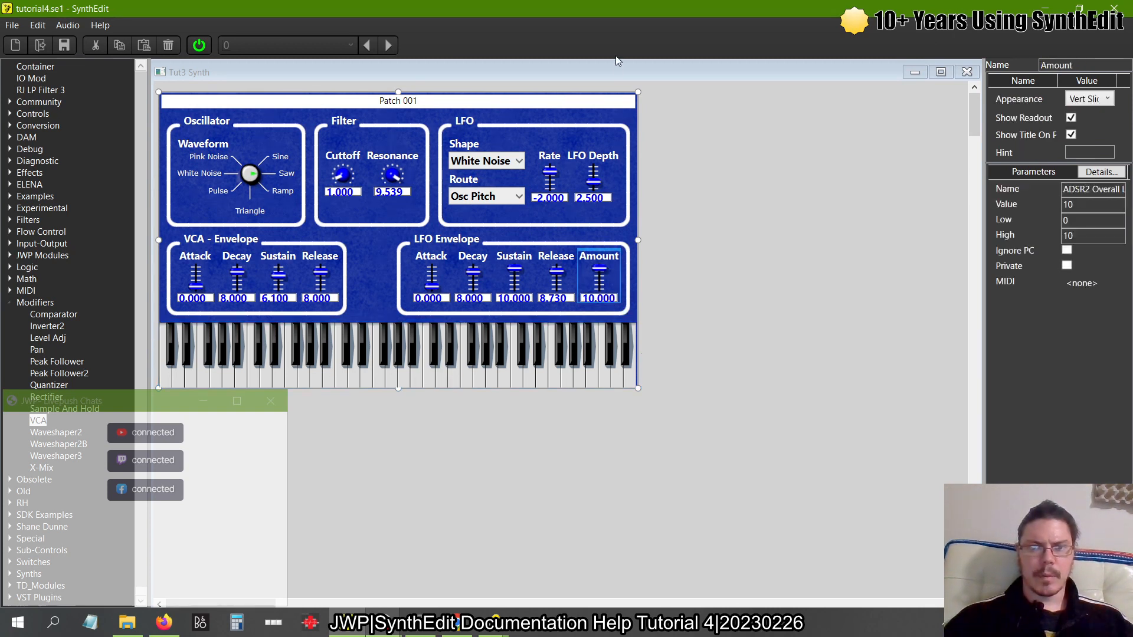
pyautogui.click(400, 362)
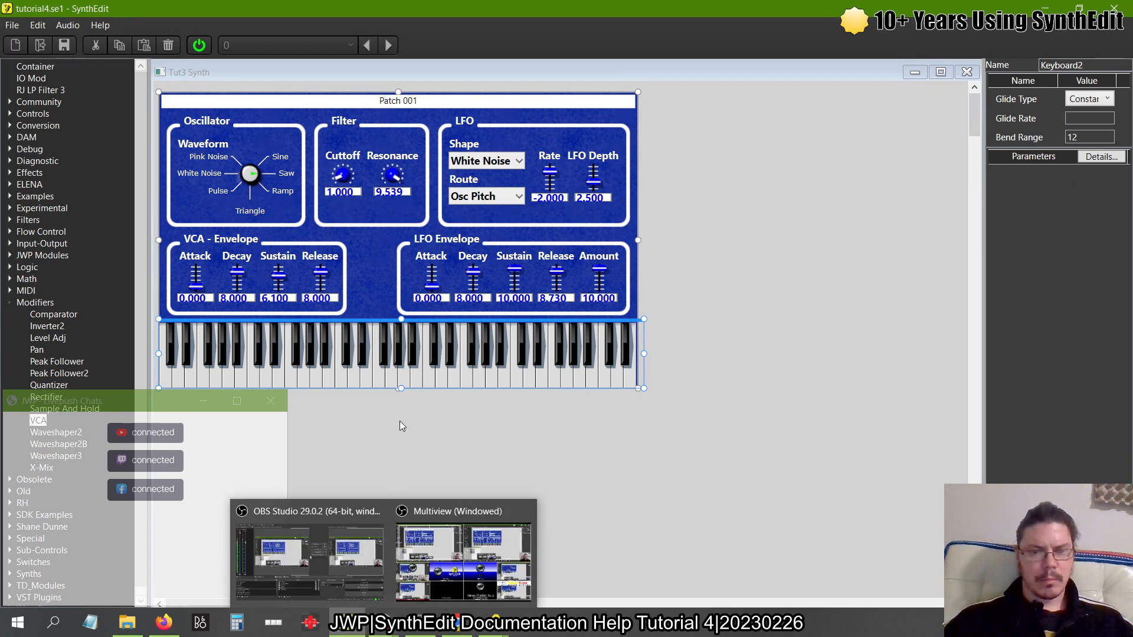
pyautogui.hotkey('alt', 'Tab')
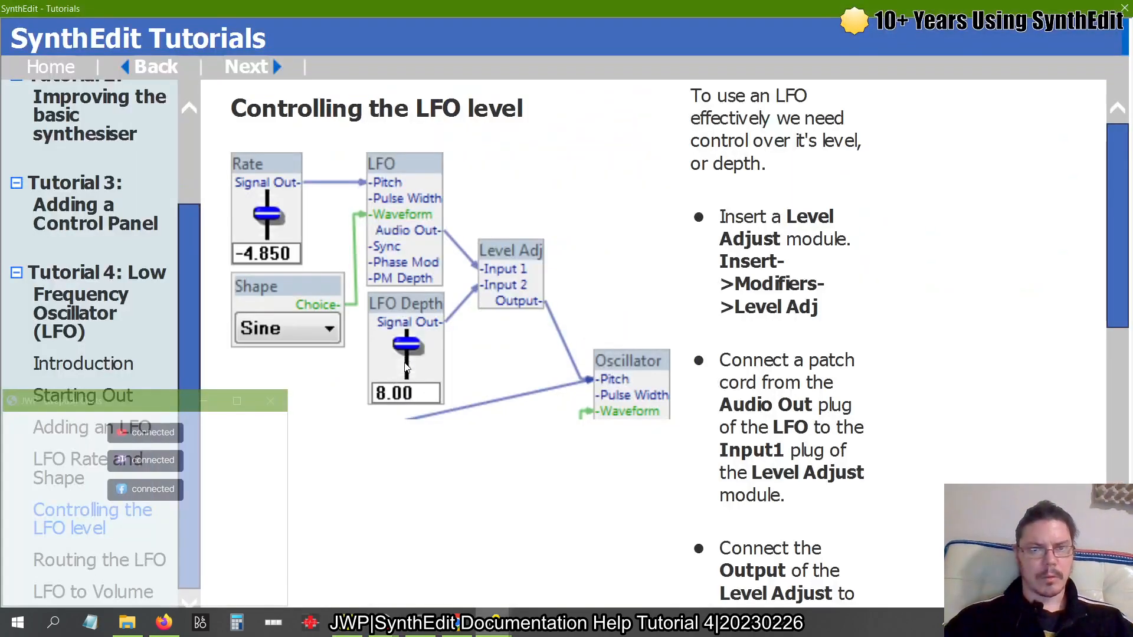
pyautogui.hotkey('alt', 'Tab')
pyautogui.hotkey('alt', 'Tab')
pyautogui.hotkey('alt', 'Tab')
pyautogui.hotkey('alt', 'Tab')
pyautogui.hotkey('alt', 'Tab')
pyautogui.hotkey('alt', 'shift', 'Tab')
pyautogui.hotkey('alt', 'shift', 'Tab')
pyautogui.hotkey('alt', 'Tab')
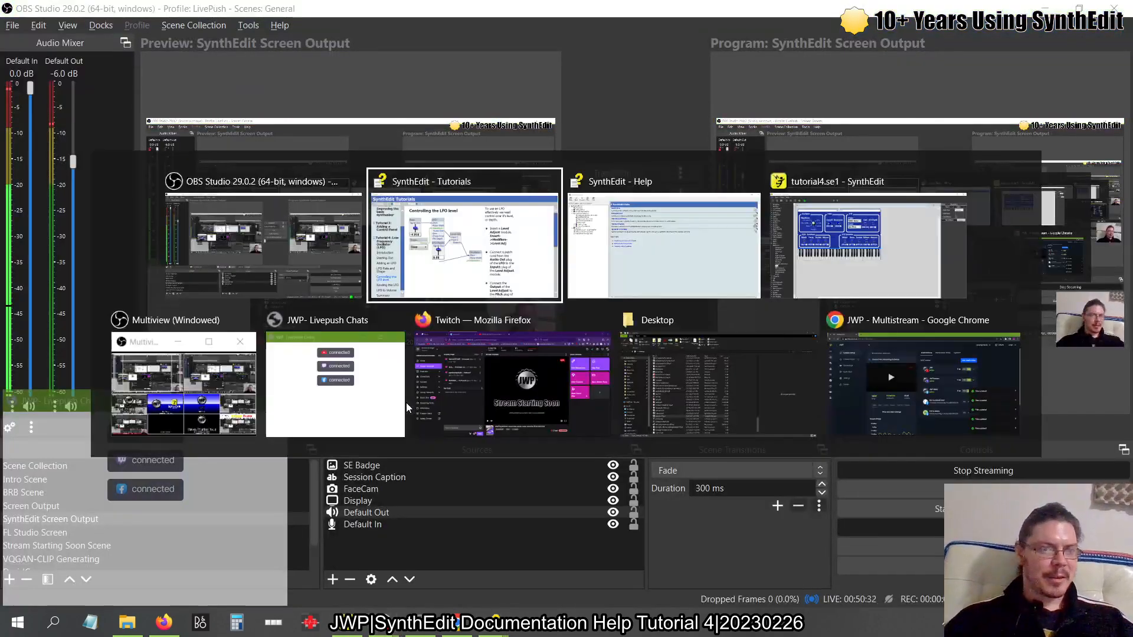
pyautogui.hotkey('alt', 'Tab')
pyautogui.hotkey('alt', 'Tab')
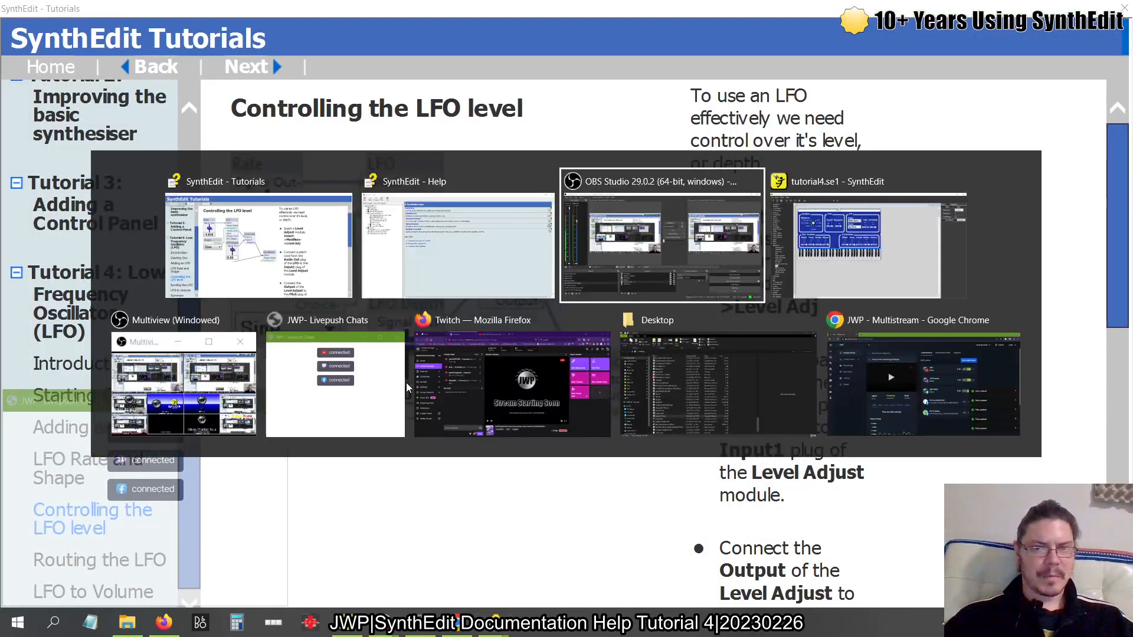
pyautogui.hotkey('alt', 'Tab')
pyautogui.hotkey('alt', 'Tab')
pyautogui.hotkey('alt', 'Tab')
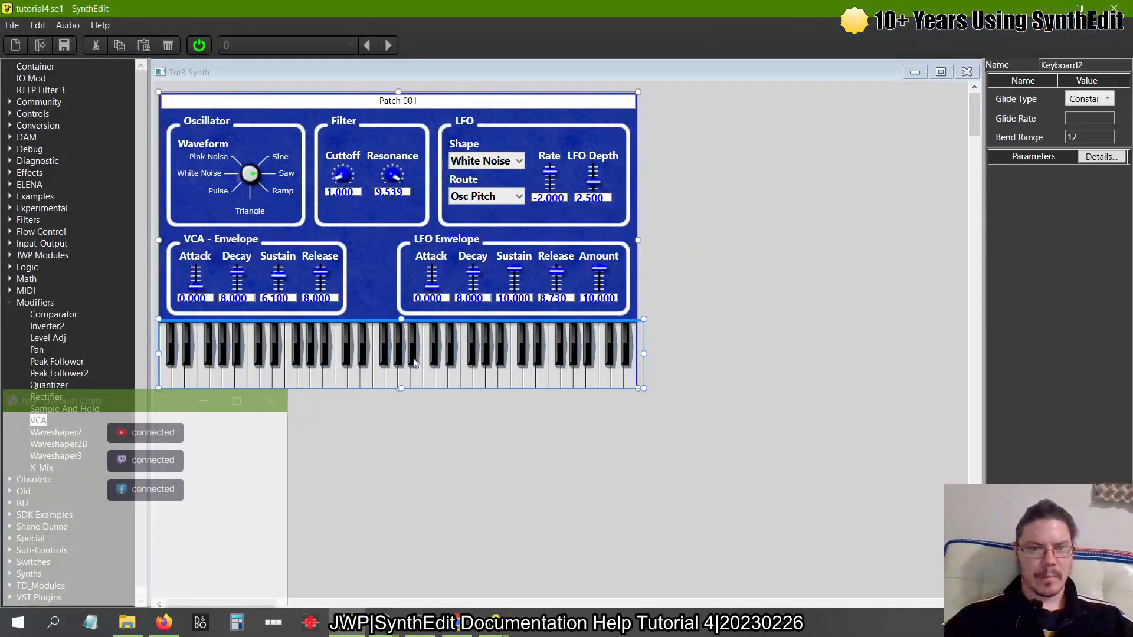
pyautogui.hotkey('alt', 'Tab')
pyautogui.hotkey('alt', 'Tab')
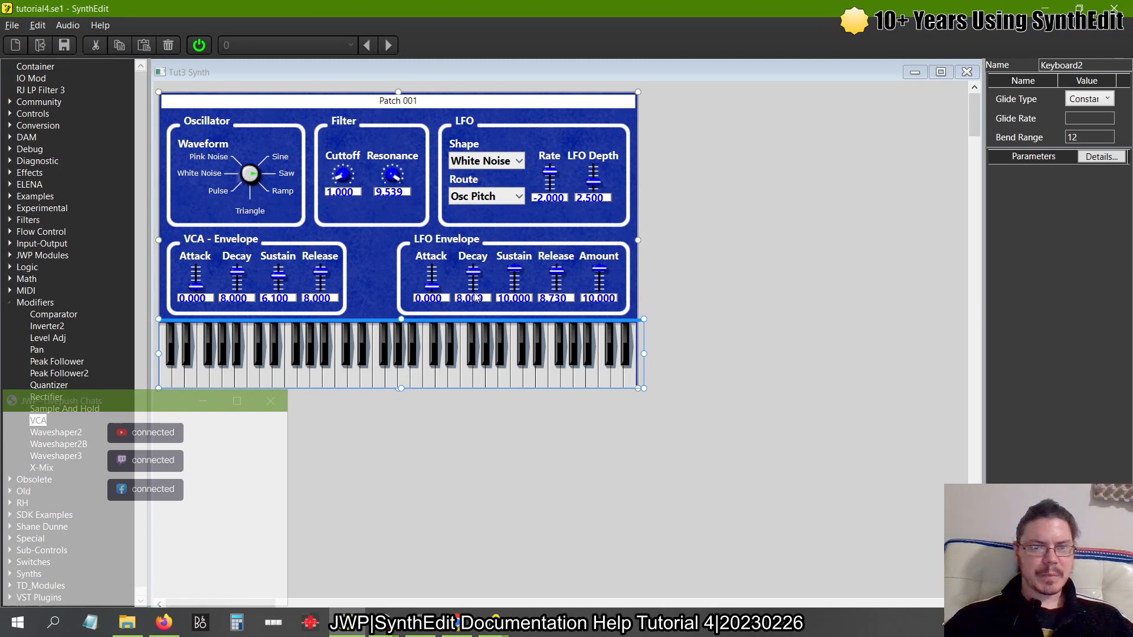
# Set the LFO Envelope's Release to 0 and audition it with two keyboard notes
pyautogui.doubleClick(552, 299)
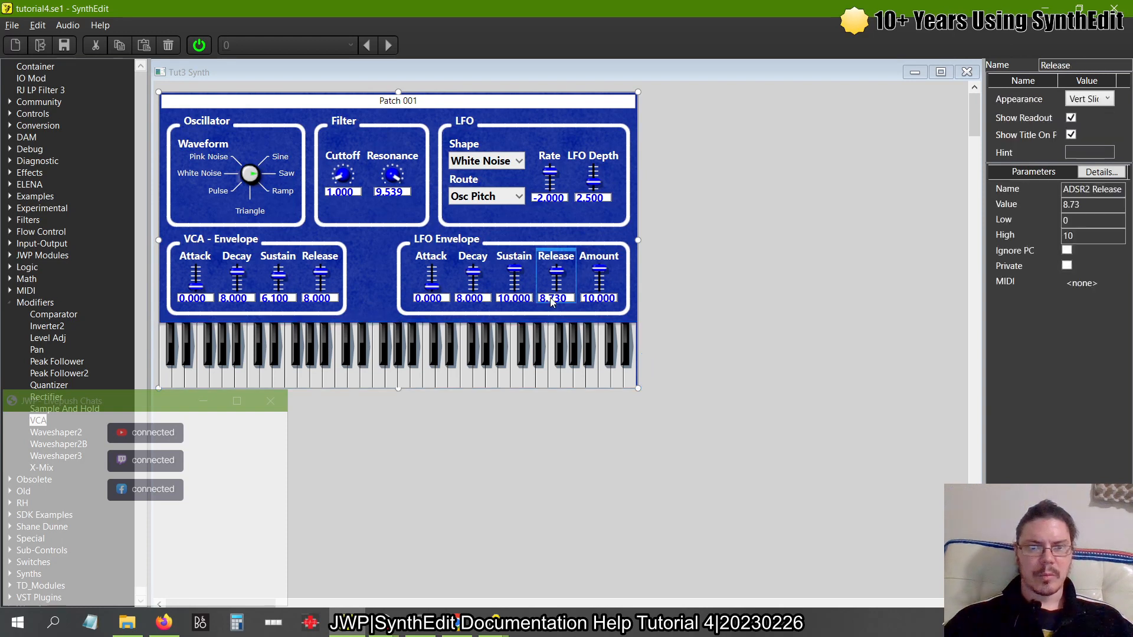
pyautogui.write('0')
pyautogui.press('Return')
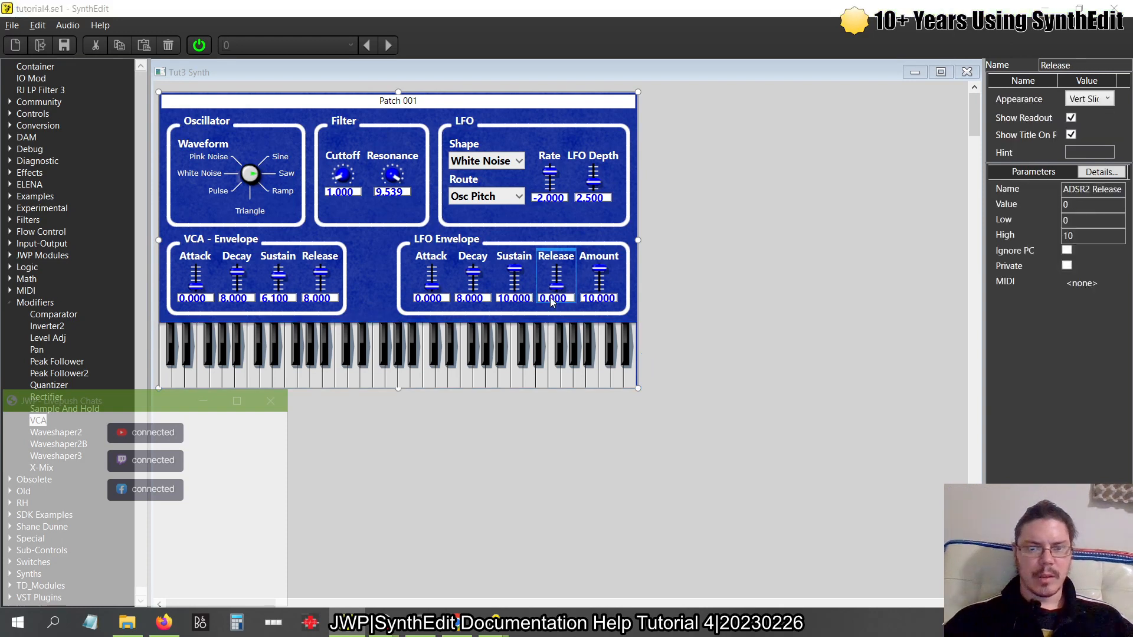
pyautogui.click(446, 368)
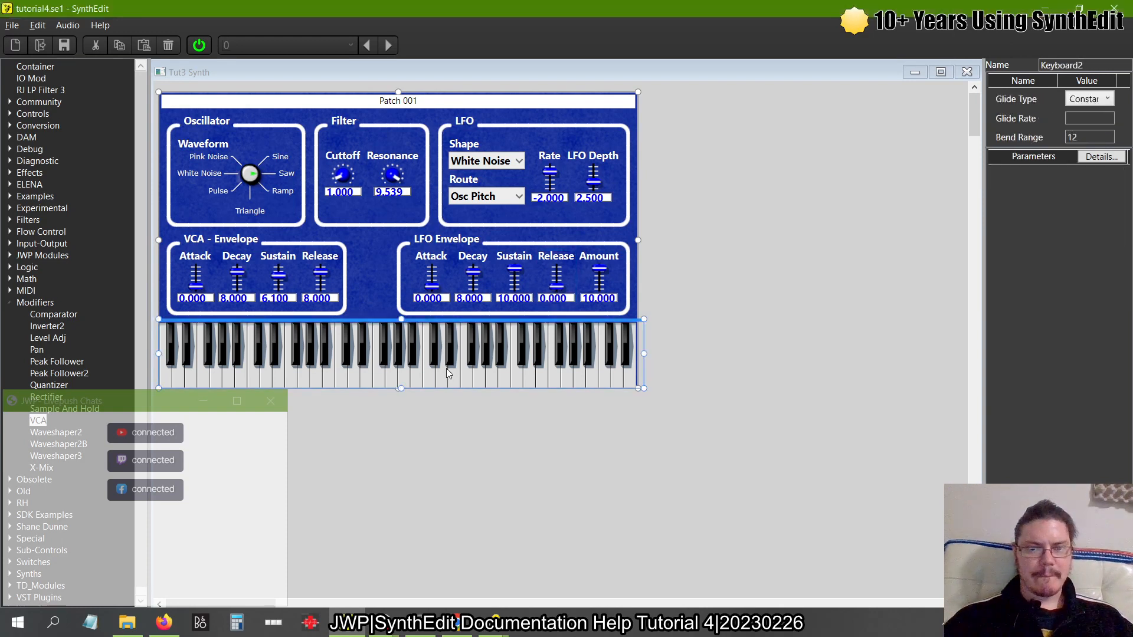
pyautogui.click(392, 374)
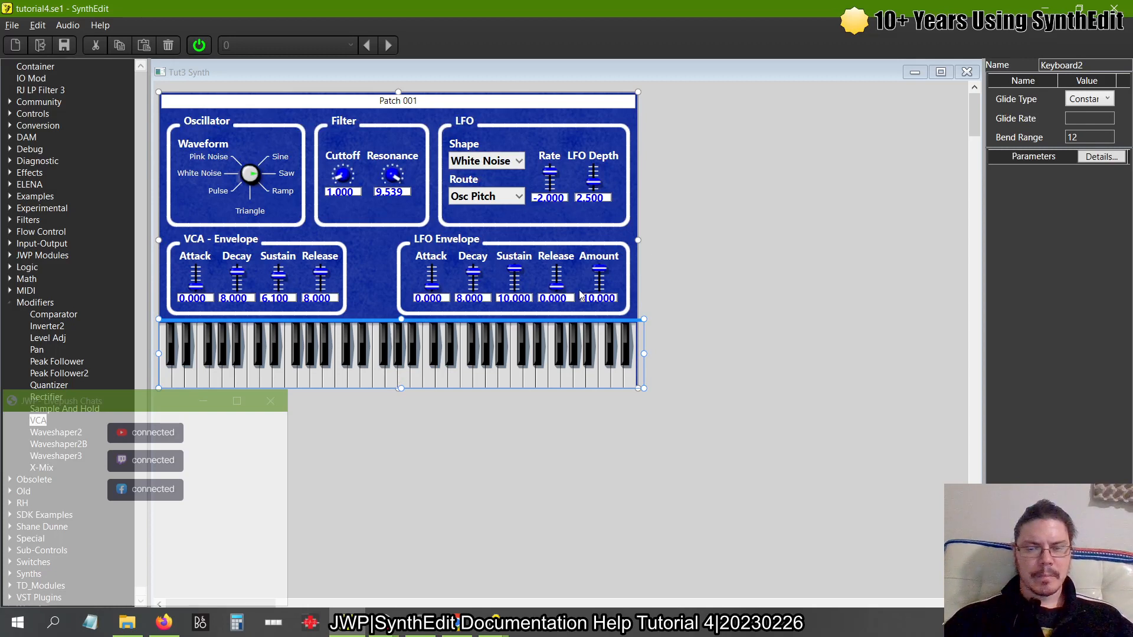
# Compare the LFO Envelope's Amount at 1 and 5 by playing keyboard notes, and finish with it at 10
pyautogui.click(554, 198)
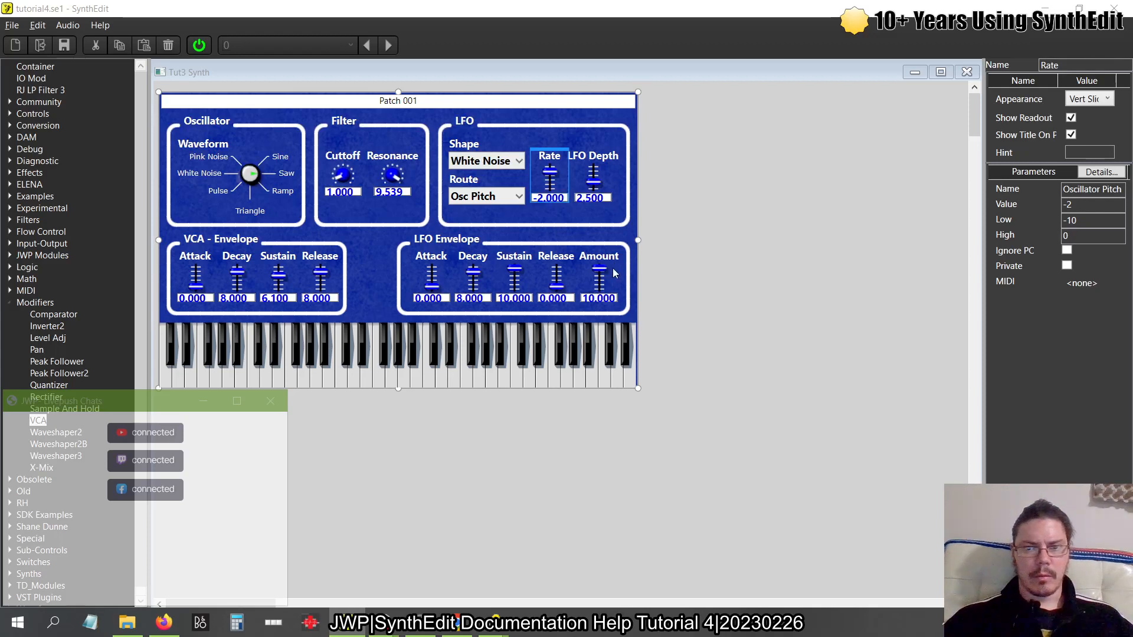
pyautogui.click(591, 299)
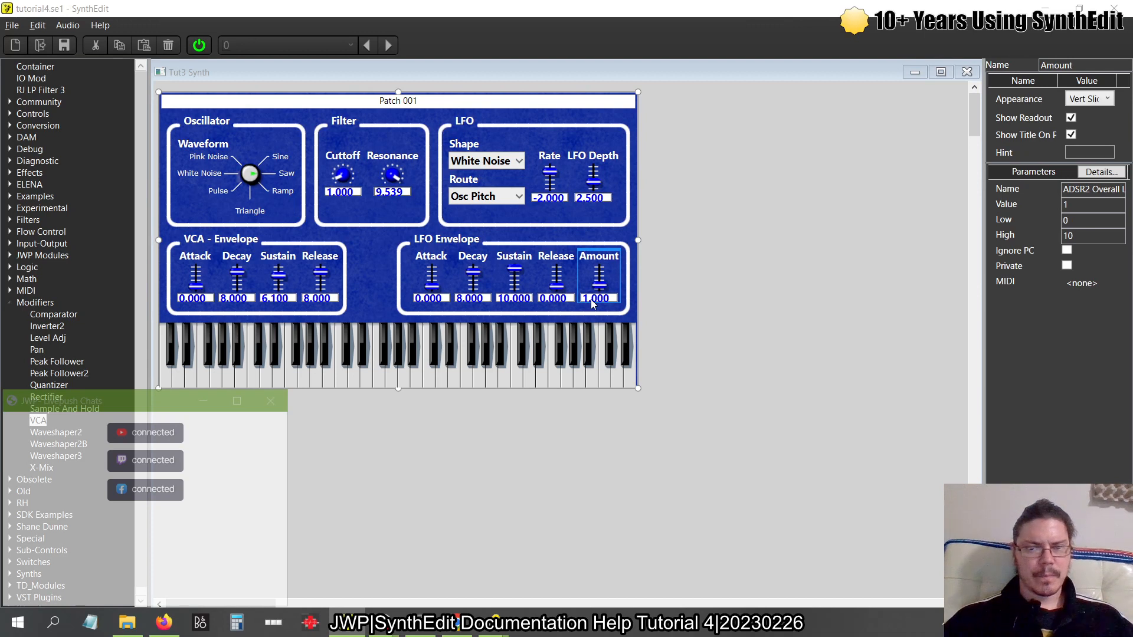
pyautogui.click(466, 367)
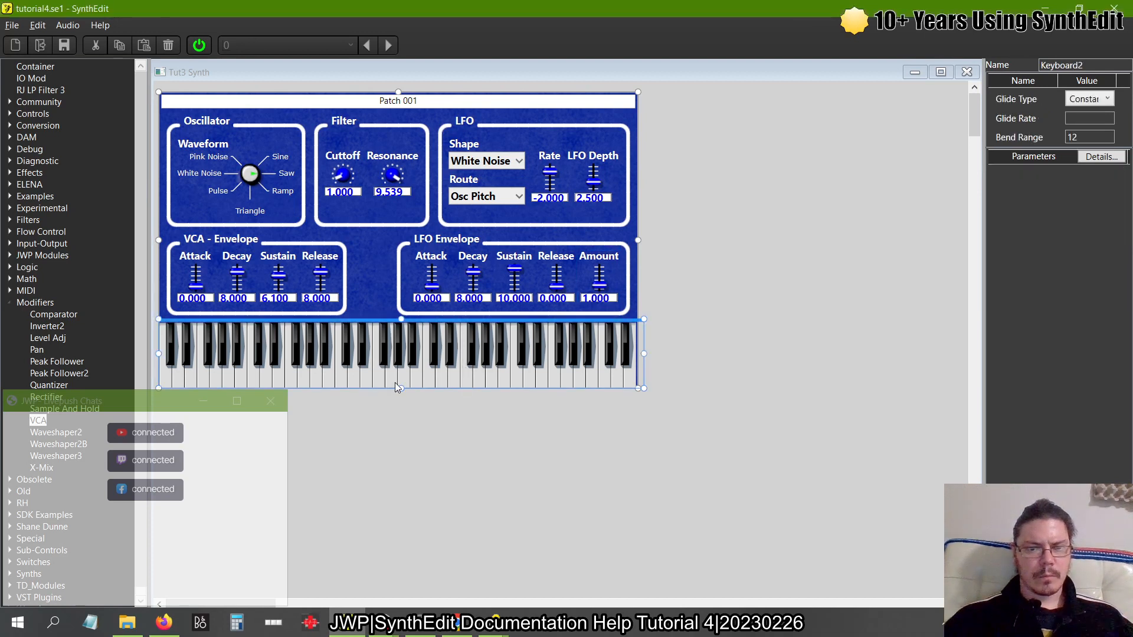
pyautogui.click(604, 296)
pyautogui.write('5')
pyautogui.press('Return')
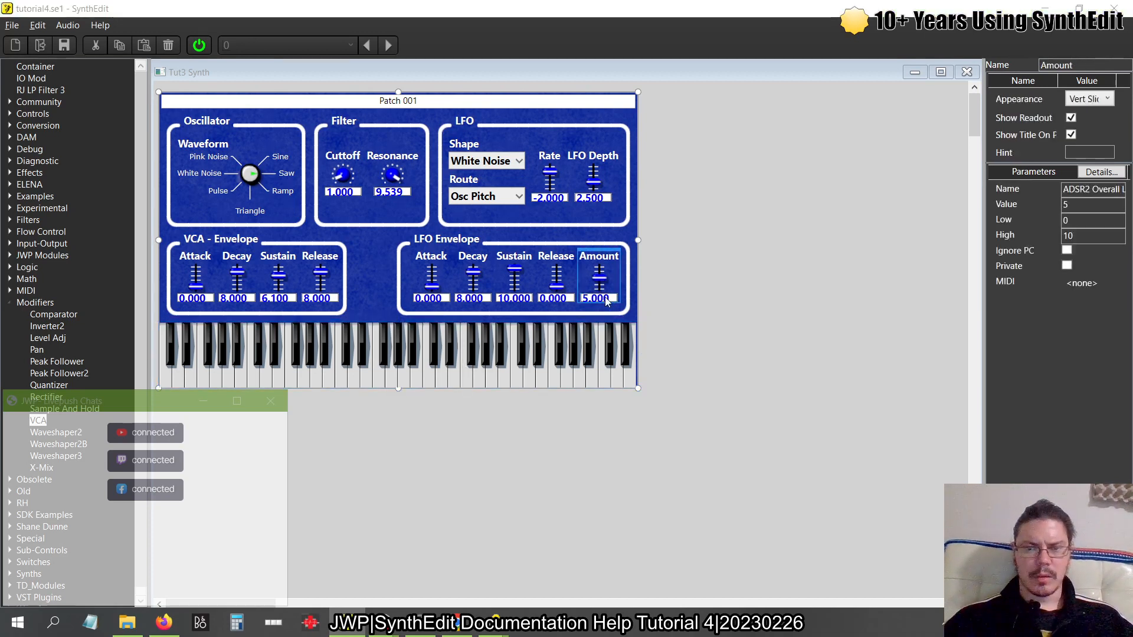
pyautogui.click(466, 367)
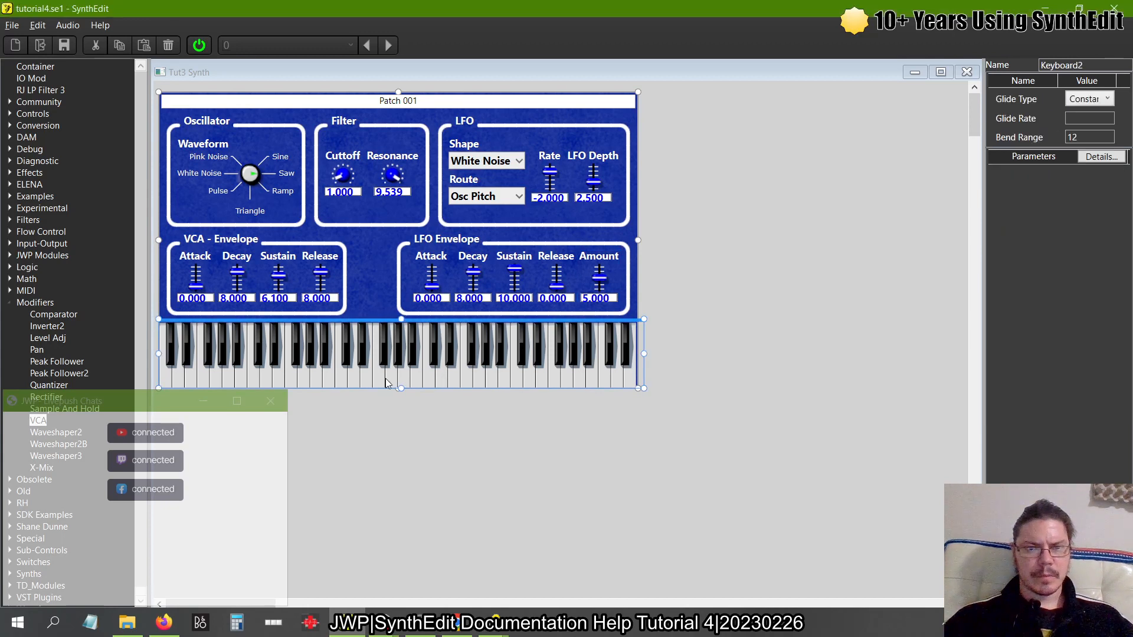
pyautogui.click(604, 296)
pyautogui.write('10')
pyautogui.press('Return')
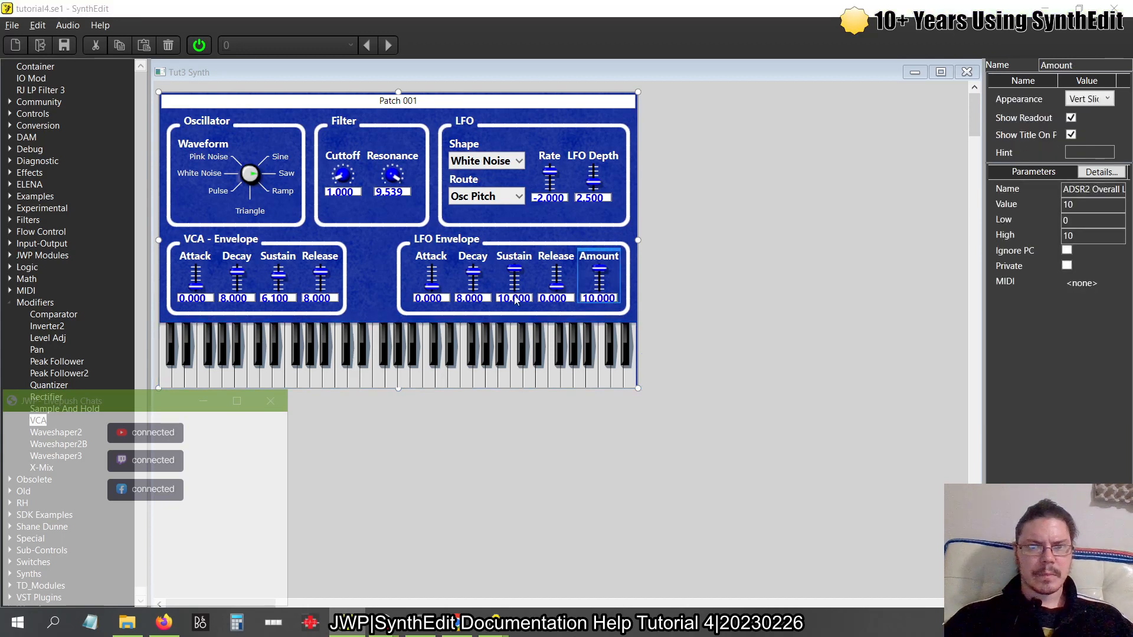
# Set the LFO Shape to Sine and its Route to Filter Pitch, playing a keyboard note after each change
pyautogui.click(487, 164)
pyautogui.click(459, 168)
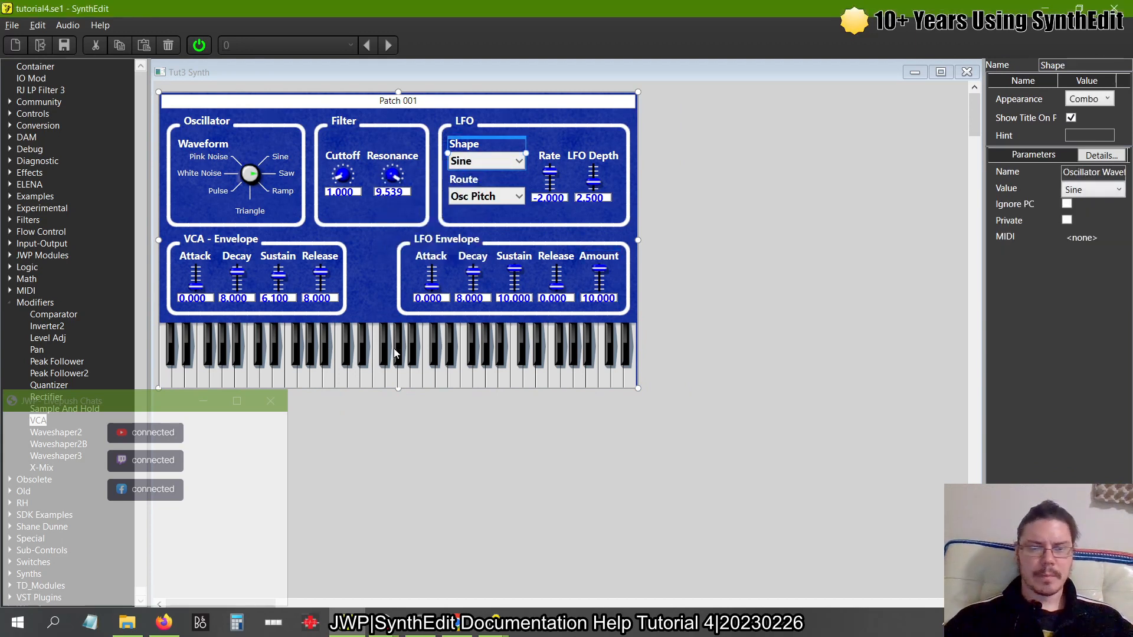
pyautogui.click(394, 381)
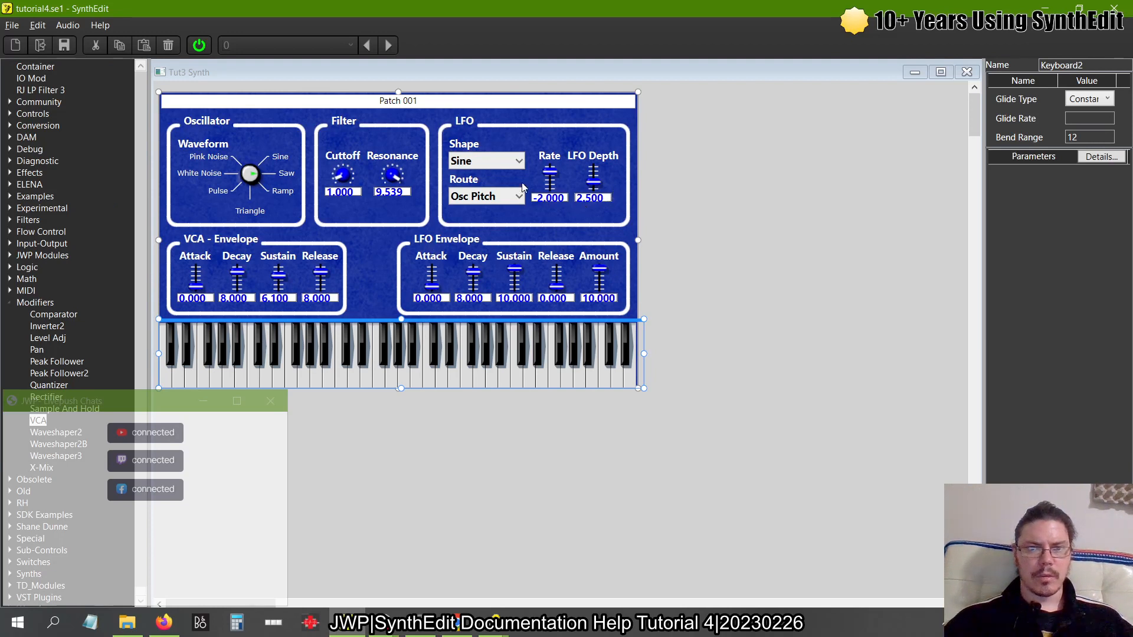
pyautogui.click(504, 198)
pyautogui.click(470, 202)
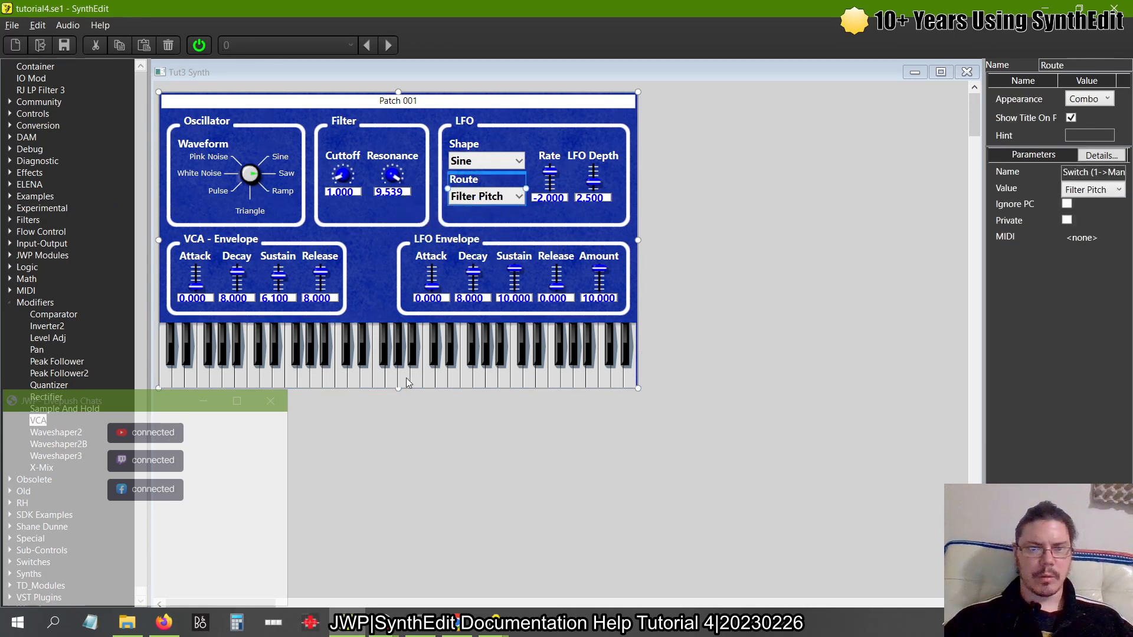
pyautogui.click(375, 385)
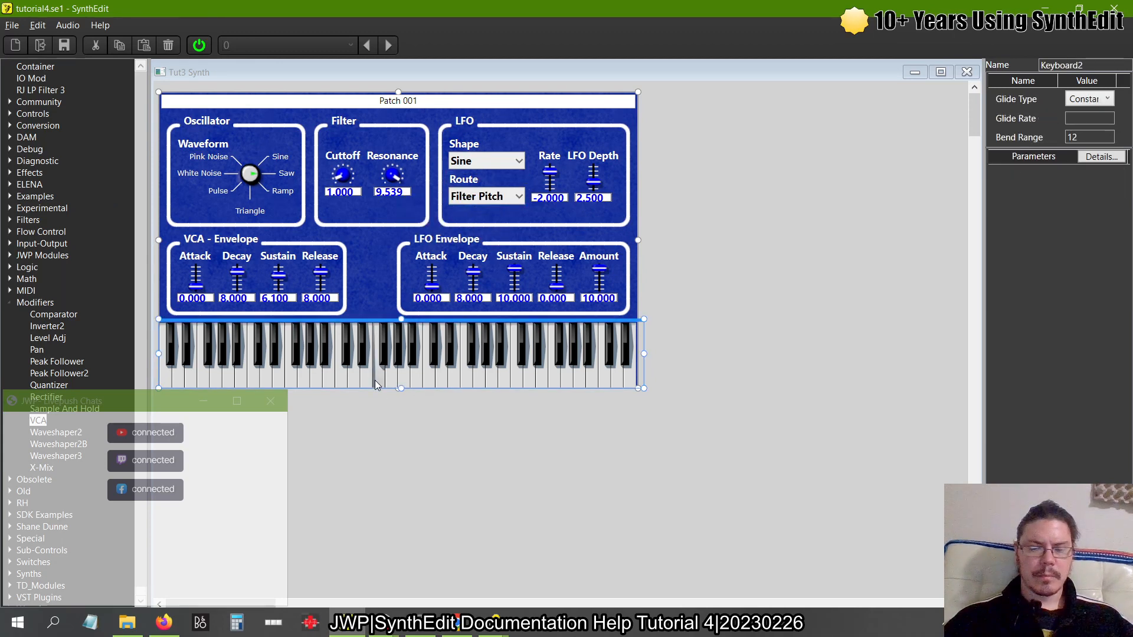
# Set the VCA Envelope's Release to 5 and the LFO Envelope's Release to 8, and audition them with a note
pyautogui.click(322, 298)
pyautogui.write('5')
pyautogui.press('Return')
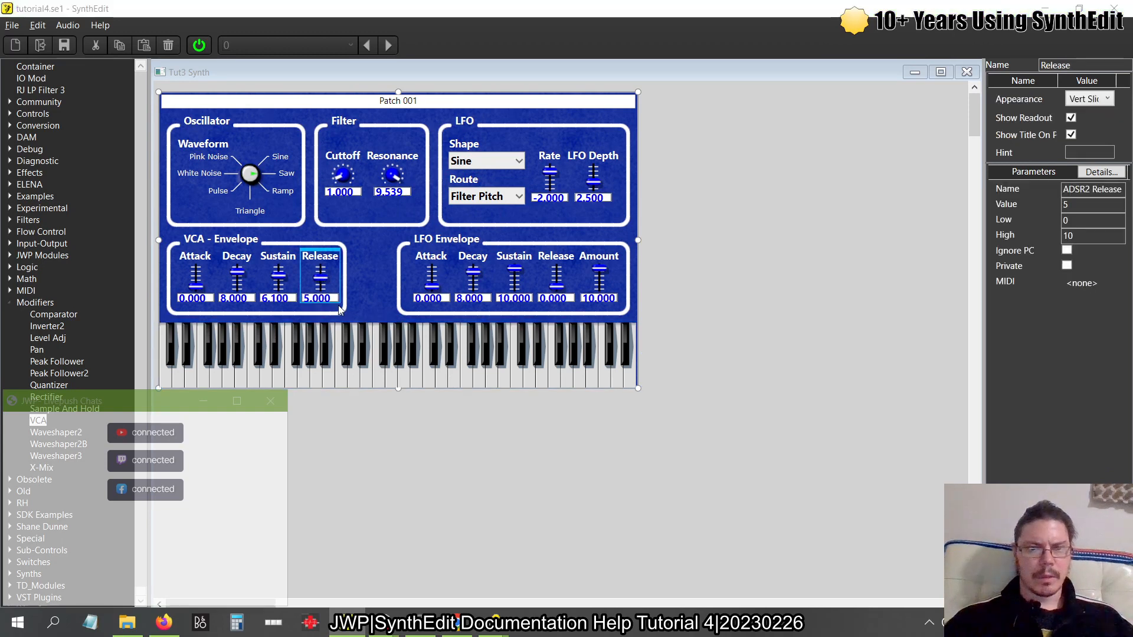
pyautogui.click(557, 299)
pyautogui.write('8')
pyautogui.press('Return')
pyautogui.click(382, 374)
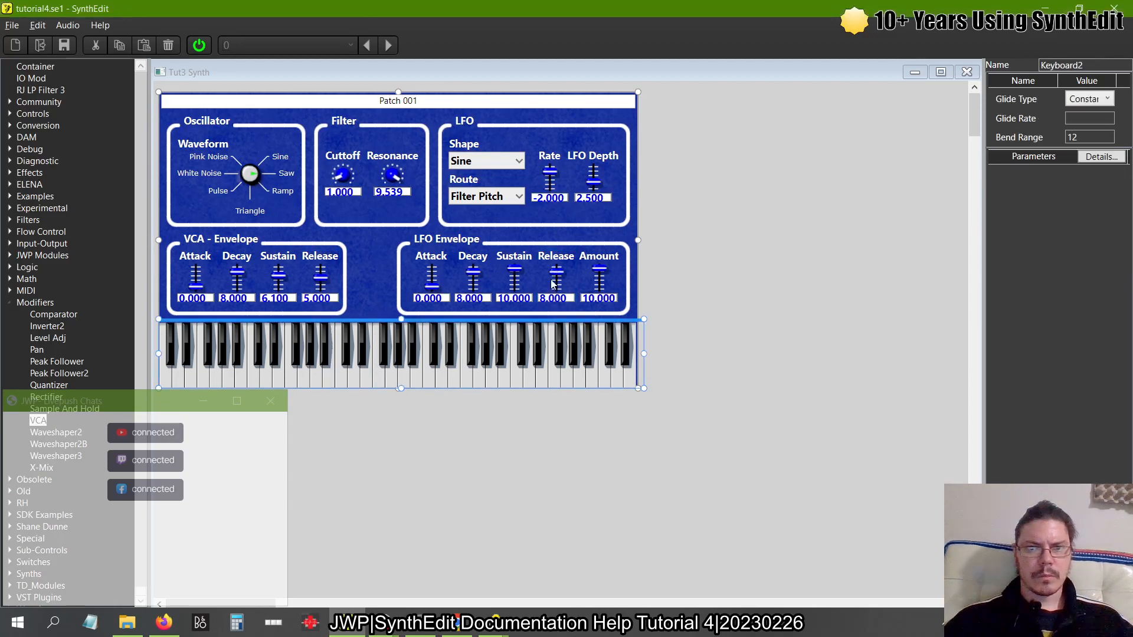
# Raise the LFO Depth to 10 and audition it with two keyboard notes
pyautogui.moveTo(596, 189); pyautogui.dragTo(617, 30)
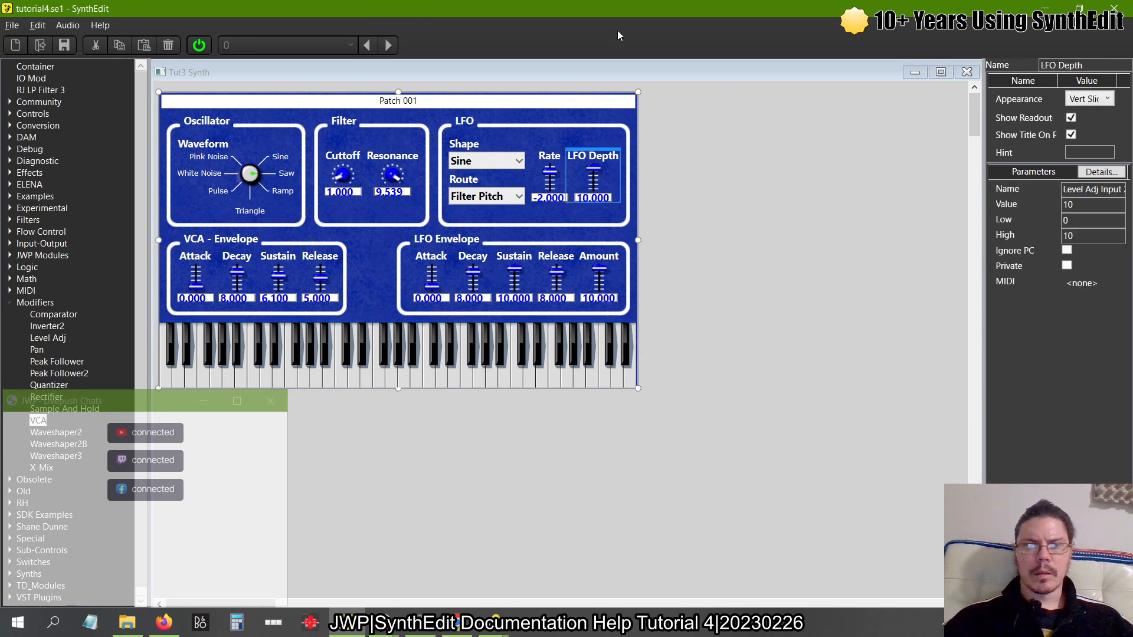
pyautogui.click(366, 381)
pyautogui.click(316, 378)
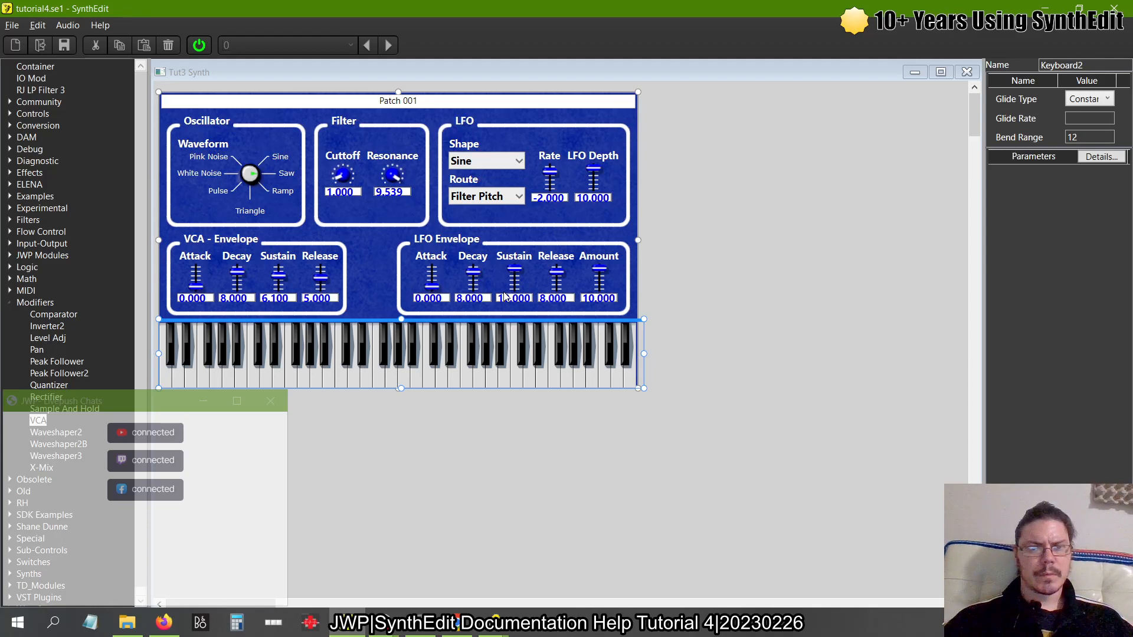
# Set the LFO Envelope's Decay to 0 and the LFO Depth to about 2.36, playing a note after each change
pyautogui.moveTo(473, 271); pyautogui.dragTo(465, 420)
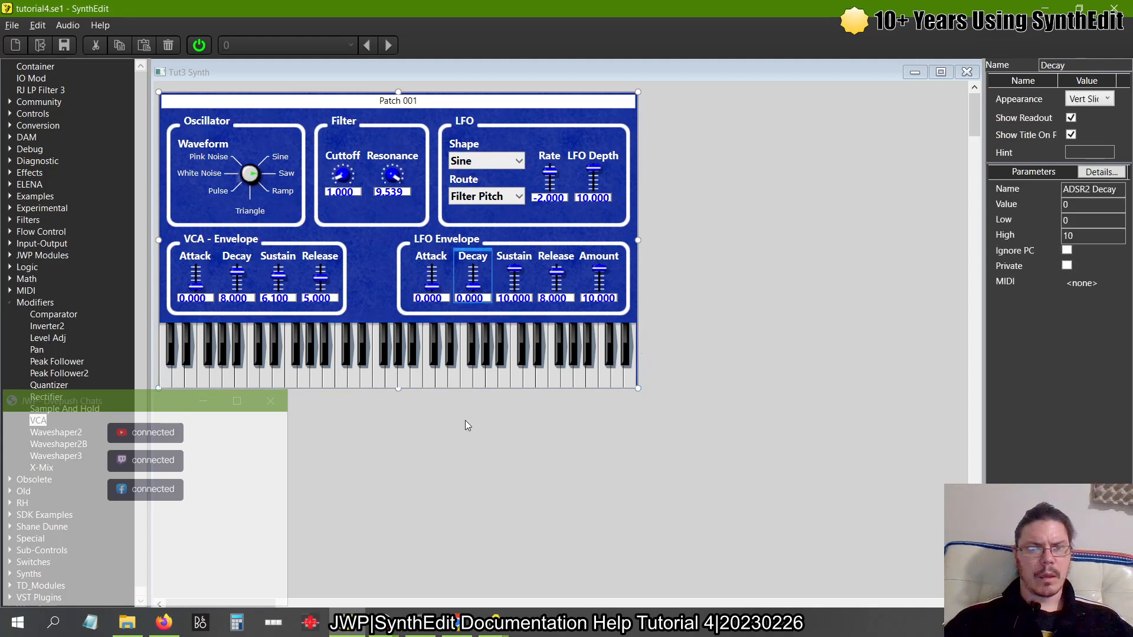
pyautogui.click(395, 381)
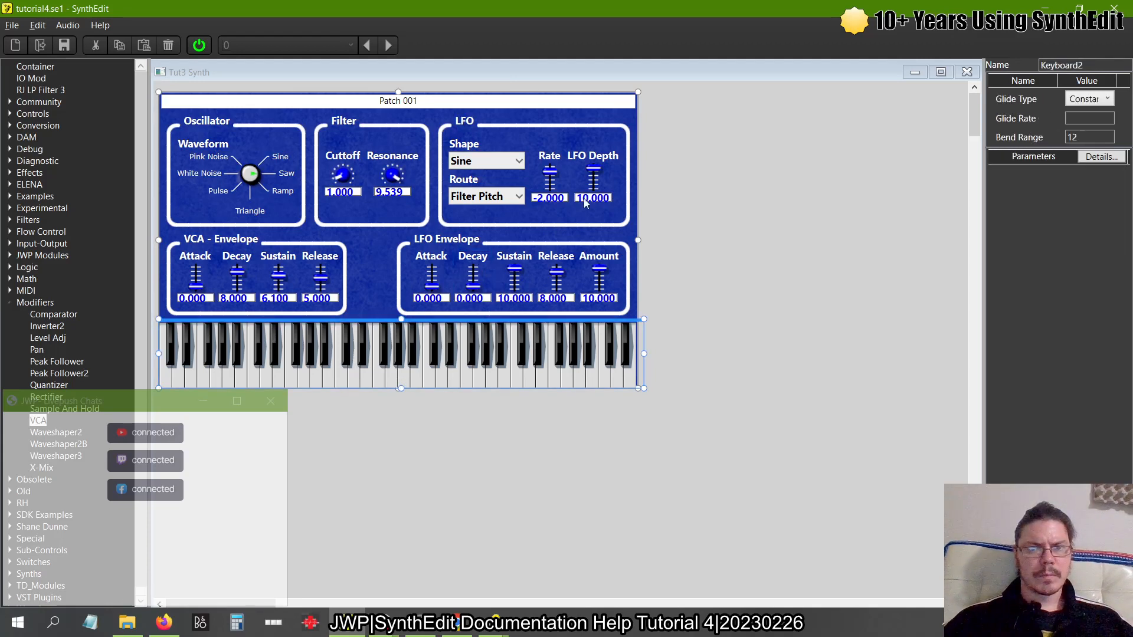
pyautogui.moveTo(595, 172); pyautogui.dragTo(603, 285)
pyautogui.click(392, 378)
# Try the filter Cuttoff at about 2.87 and at 0, playing a keyboard note at each setting
pyautogui.moveTo(341, 176); pyautogui.dragTo(354, 145)
pyautogui.click(366, 383)
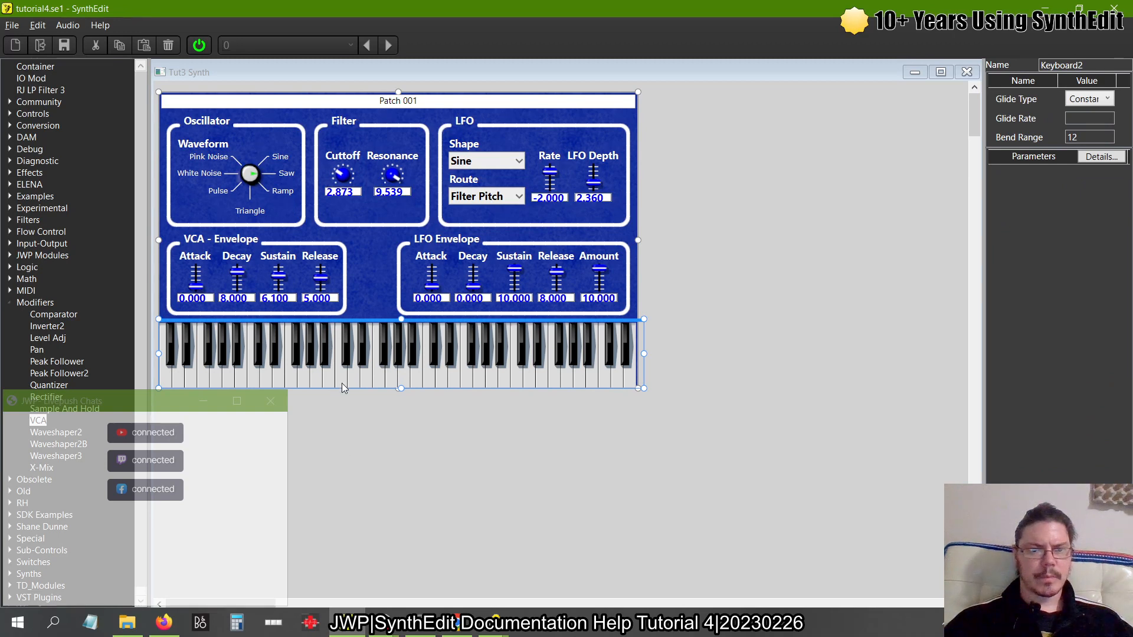
pyautogui.moveTo(341, 176); pyautogui.dragTo(338, 203)
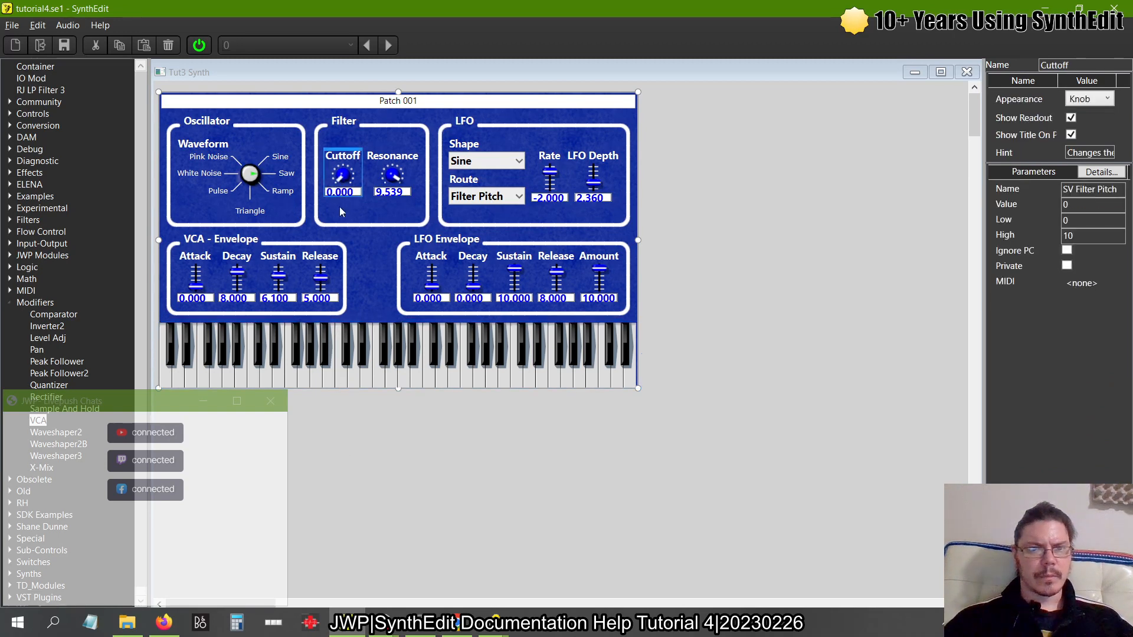
pyautogui.click(339, 387)
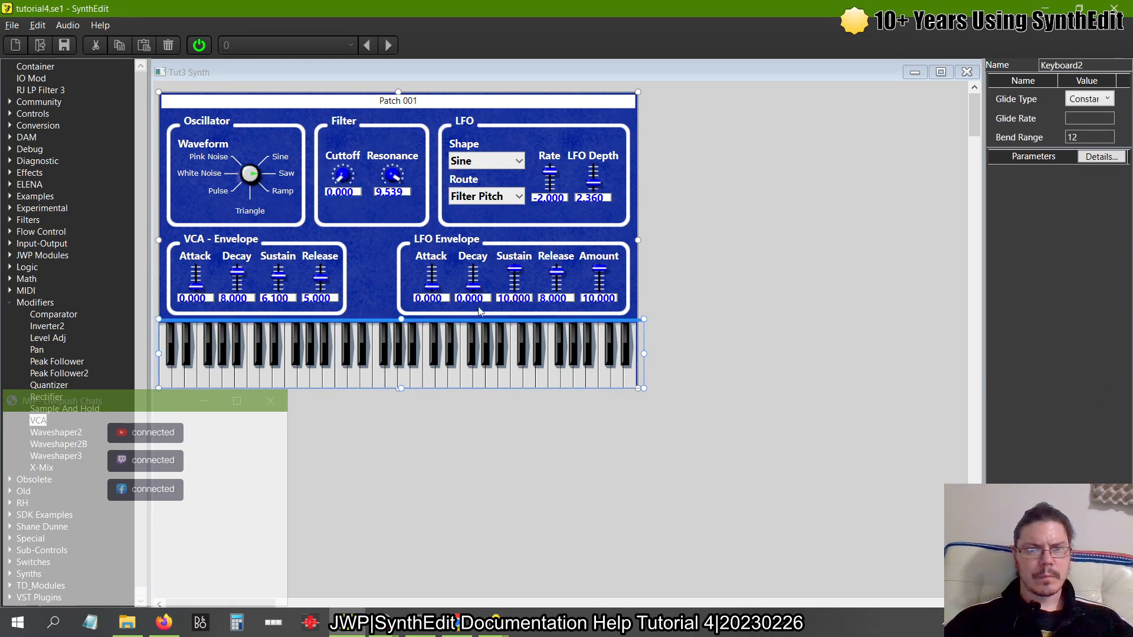
# Set the LFO Envelope's Decay to 8
pyautogui.click(396, 176)
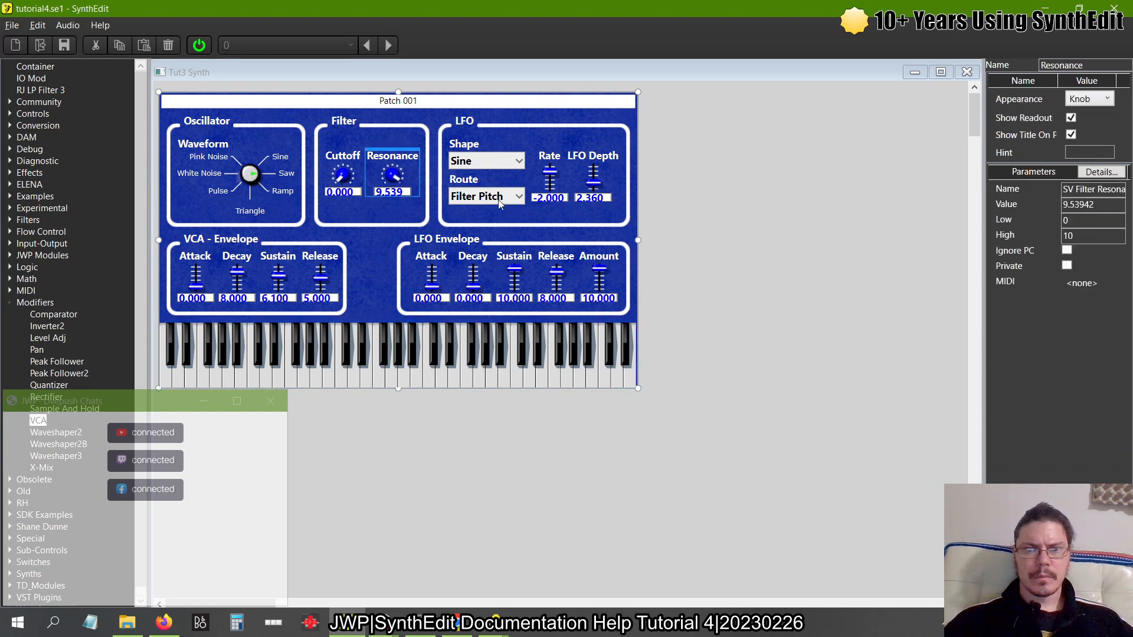
pyautogui.click(475, 297)
pyautogui.write('8')
pyautogui.press('Return')
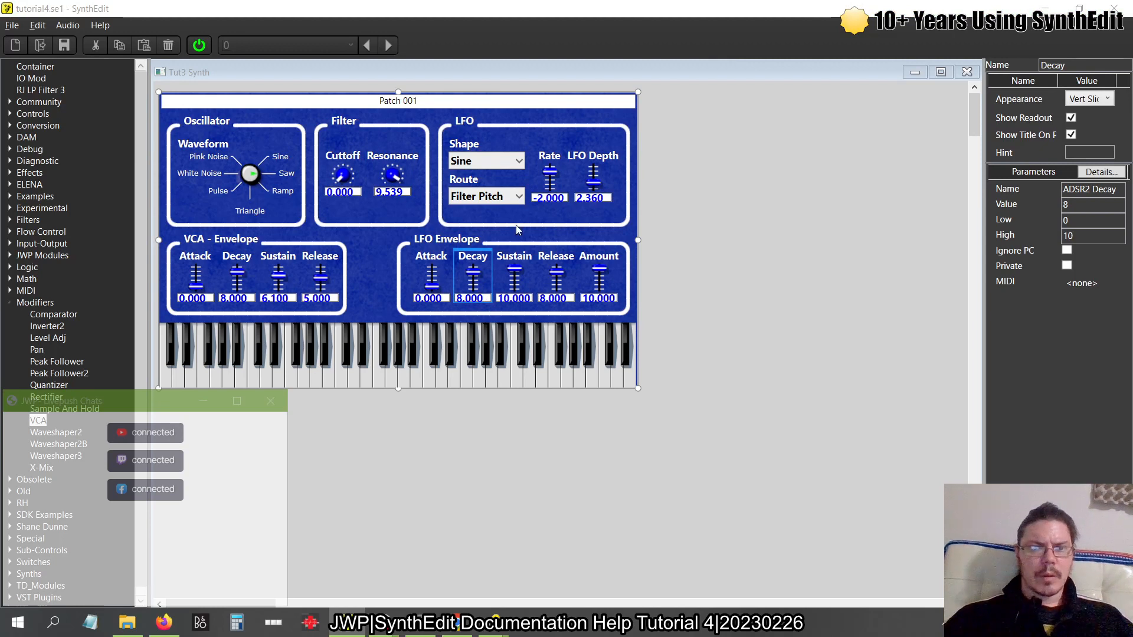
# Try routing the LFO to VCA and raising the LFO Depth to 10, playing keyboard notes after each change
pyautogui.click(506, 197)
pyautogui.click(472, 235)
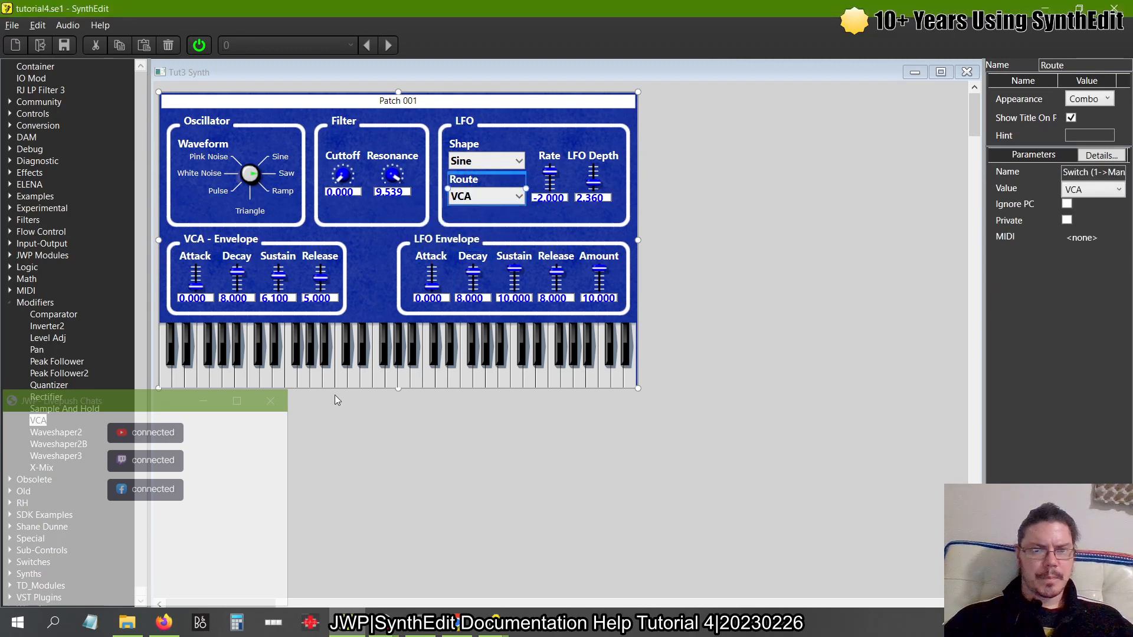
pyautogui.click(329, 377)
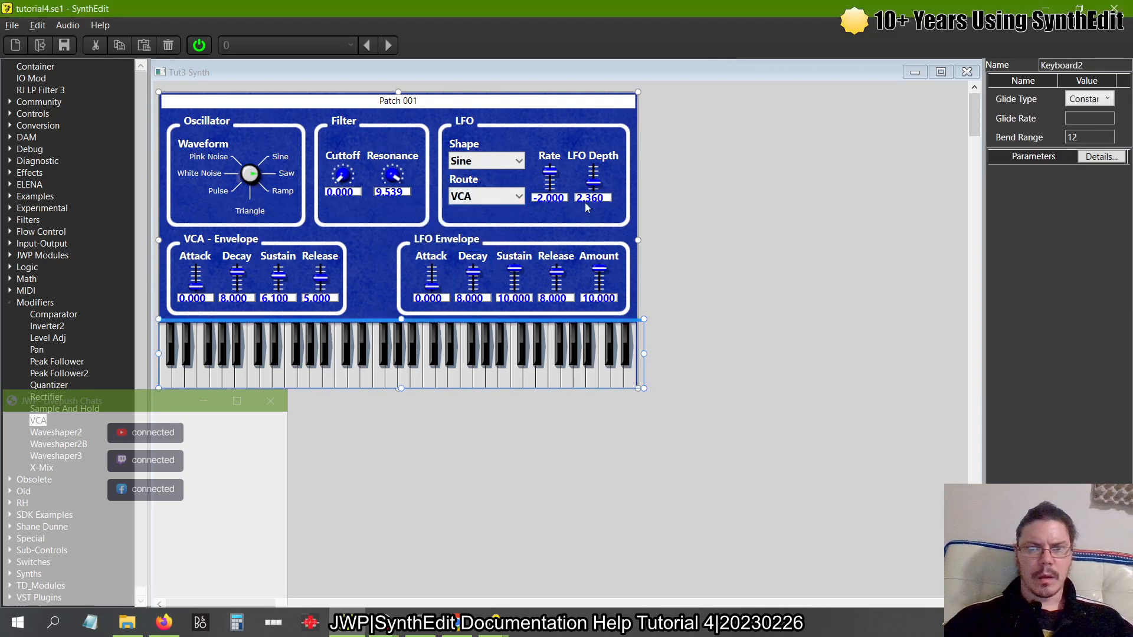
pyautogui.moveTo(595, 185); pyautogui.dragTo(609, 2)
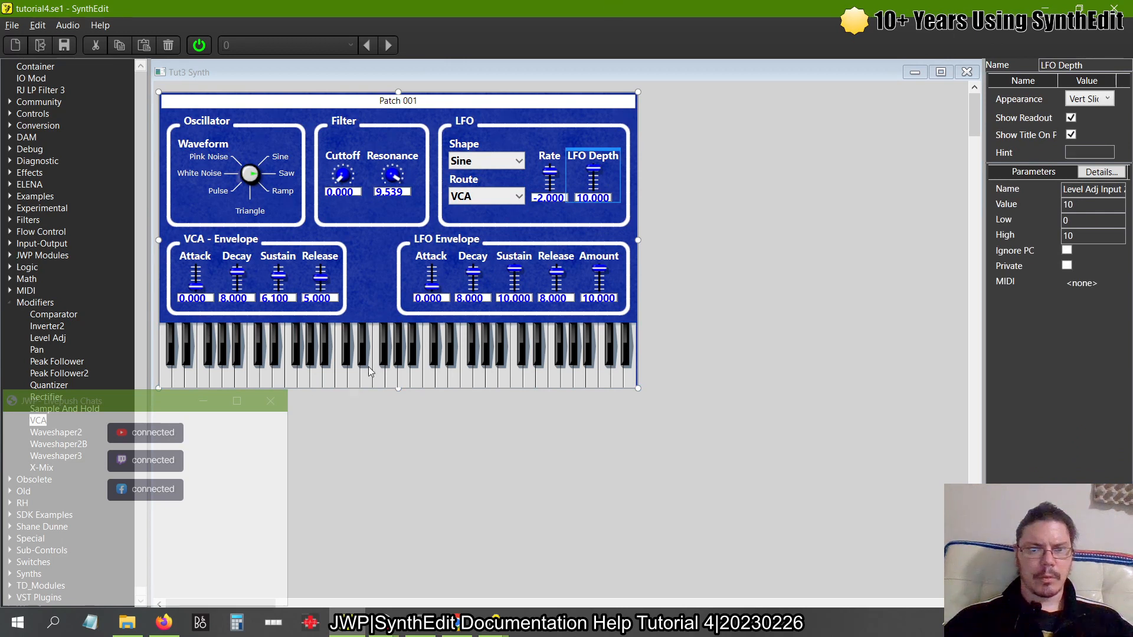
pyautogui.click(367, 369)
pyautogui.click(315, 378)
# Try an LFO Envelope Attack of about 4.96 and an LFO Rate of -5, playing keyboard notes at each setting
pyautogui.moveTo(434, 288); pyautogui.dragTo(431, 218)
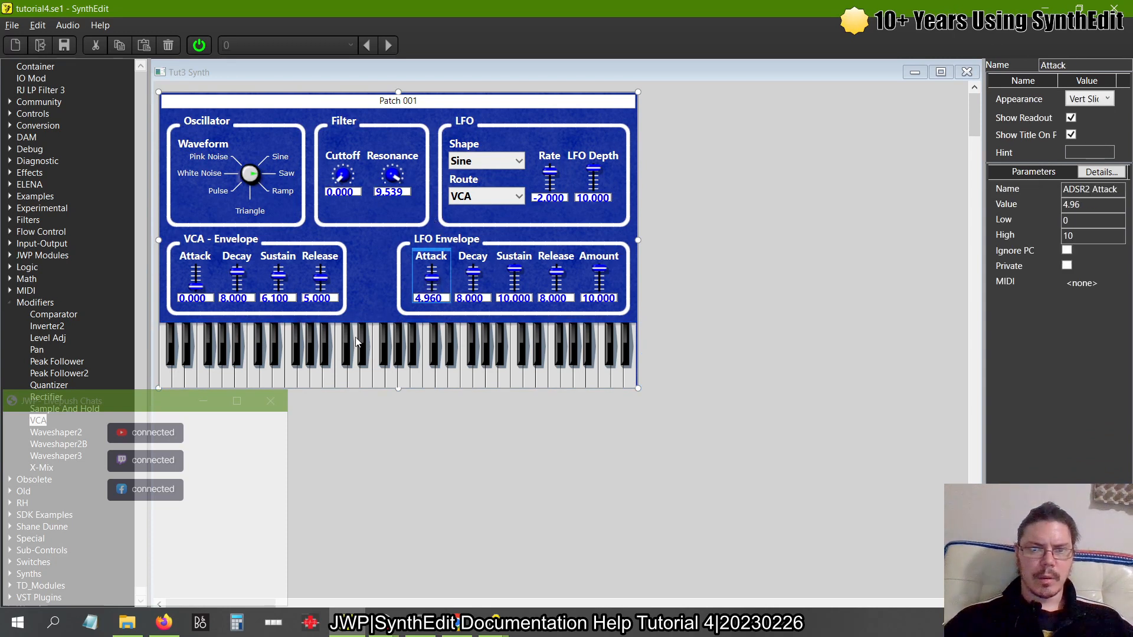
pyautogui.click(315, 381)
pyautogui.click(396, 378)
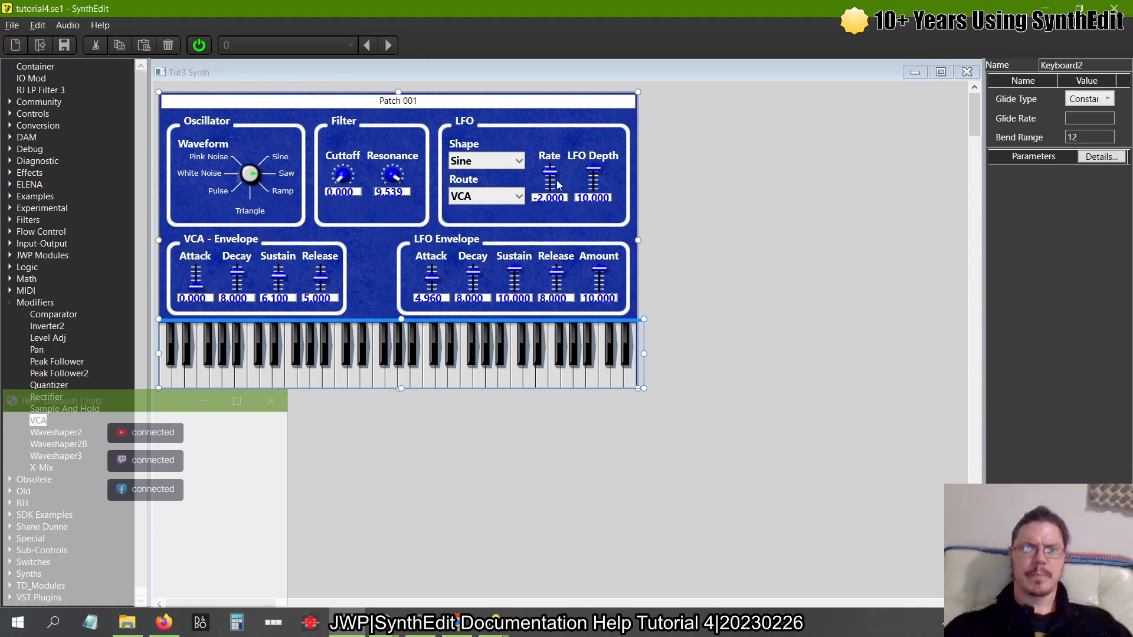
pyautogui.moveTo(557, 179); pyautogui.dragTo(551, 216)
pyautogui.click(380, 377)
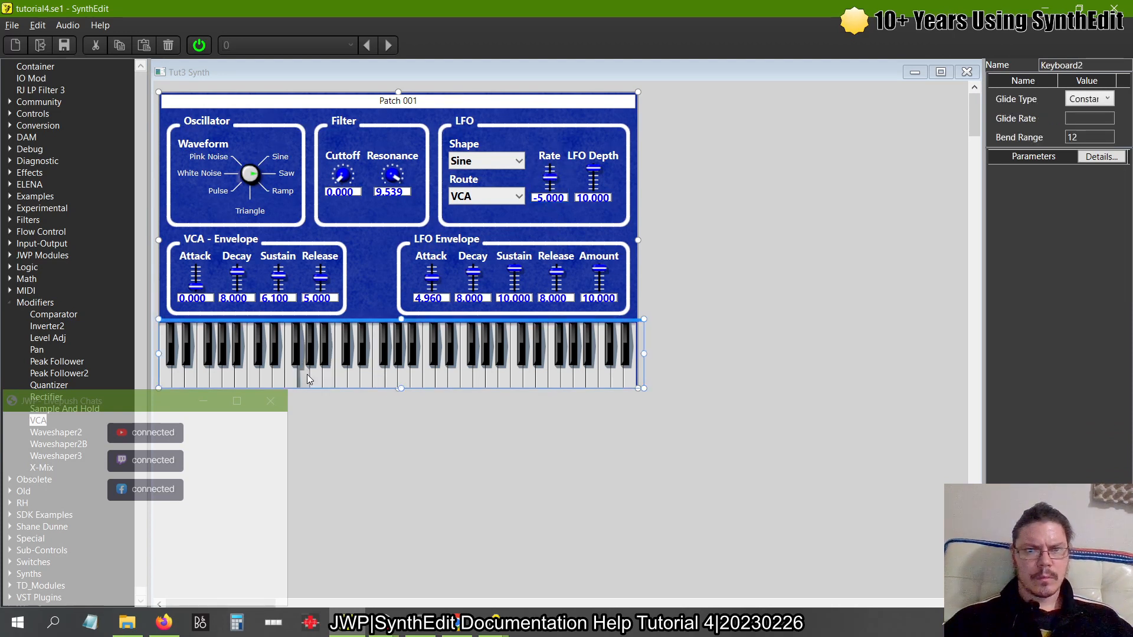
pyautogui.moveTo(306, 374); pyautogui.dragTo(362, 372)
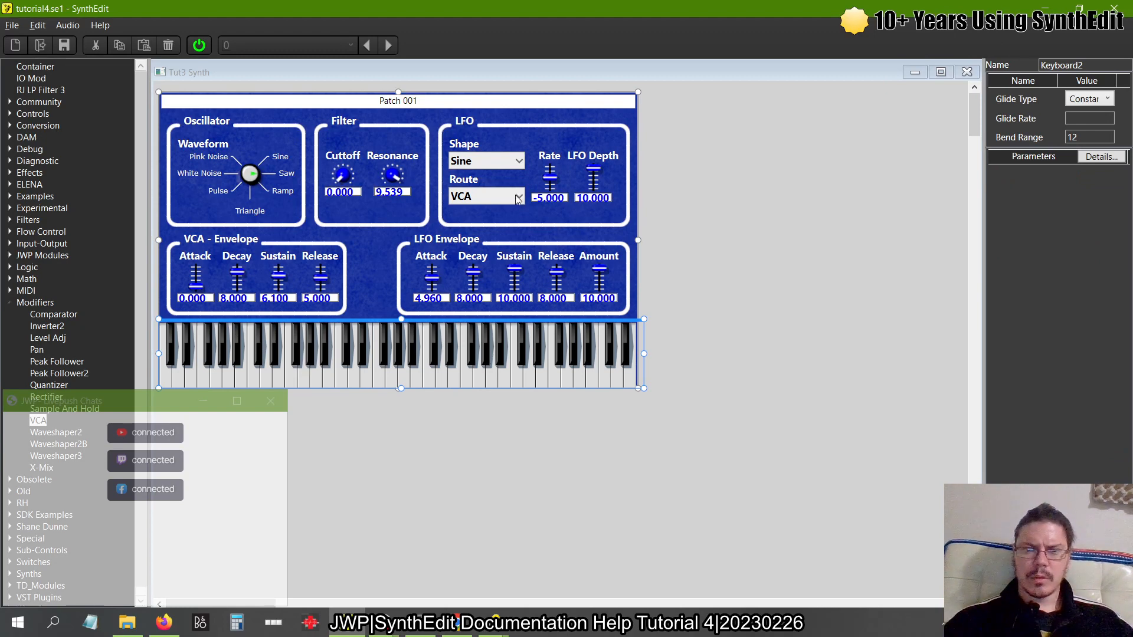
# Return to the synth's structure view and move the LFO's ADSR2 module slightly up and to the right, closer to the Switch
pyautogui.click(967, 71)
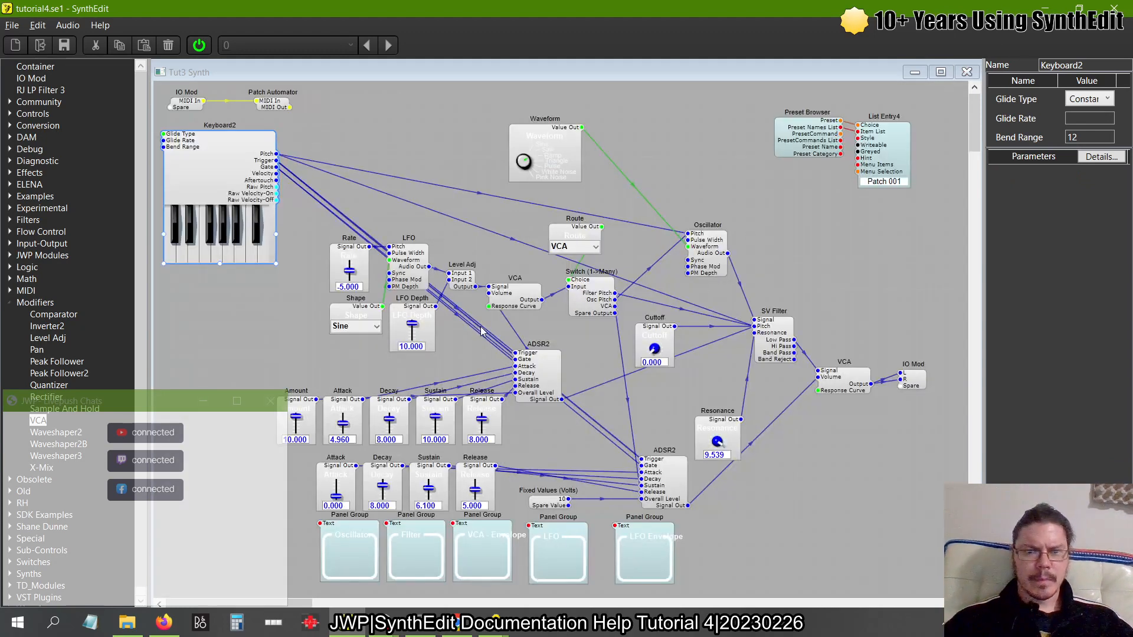
pyautogui.moveTo(592, 306)
pyautogui.mouseDown()
pyautogui.moveTo(544, 511)
pyautogui.moveTo(578, 321)
pyautogui.moveTo(590, 317)
pyautogui.mouseUp()
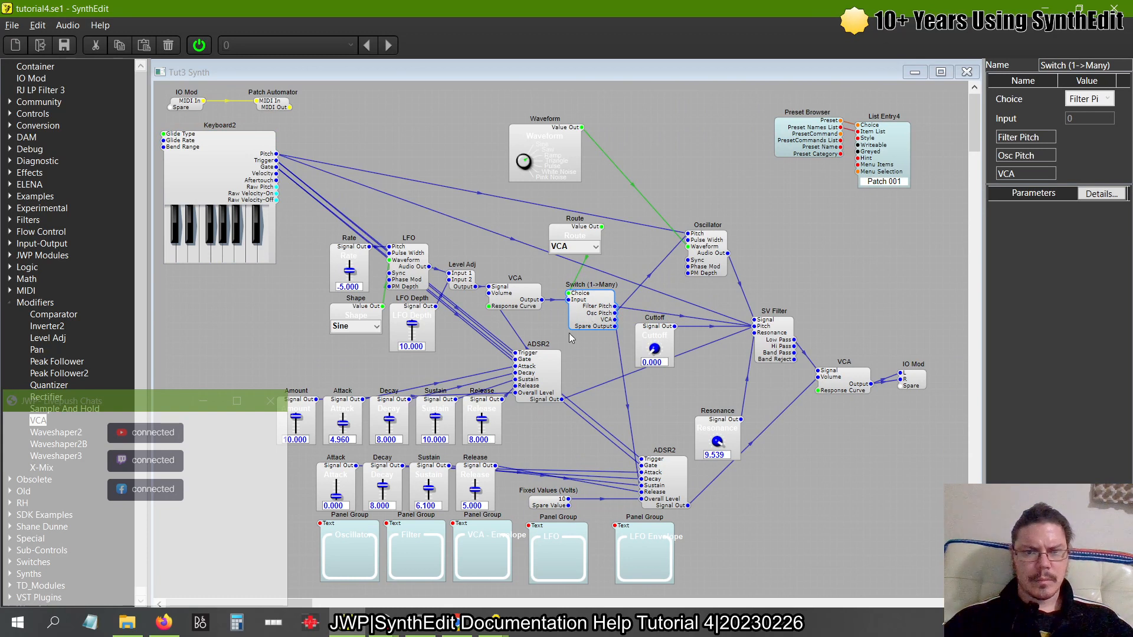
pyautogui.moveTo(535, 367); pyautogui.dragTo(555, 354)
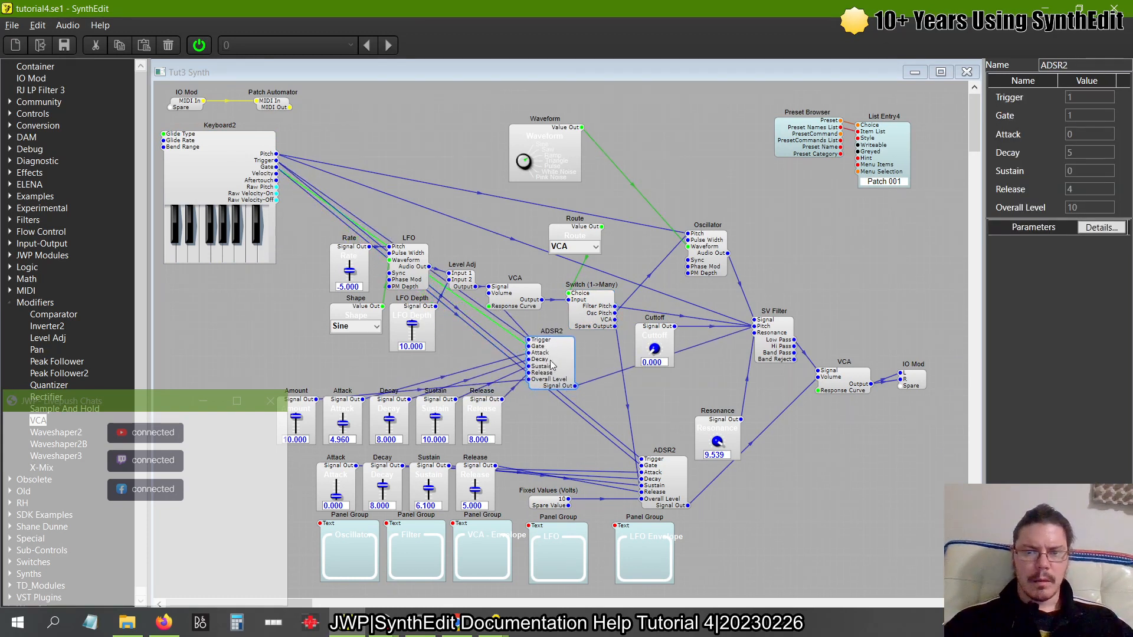
pyautogui.click(700, 350)
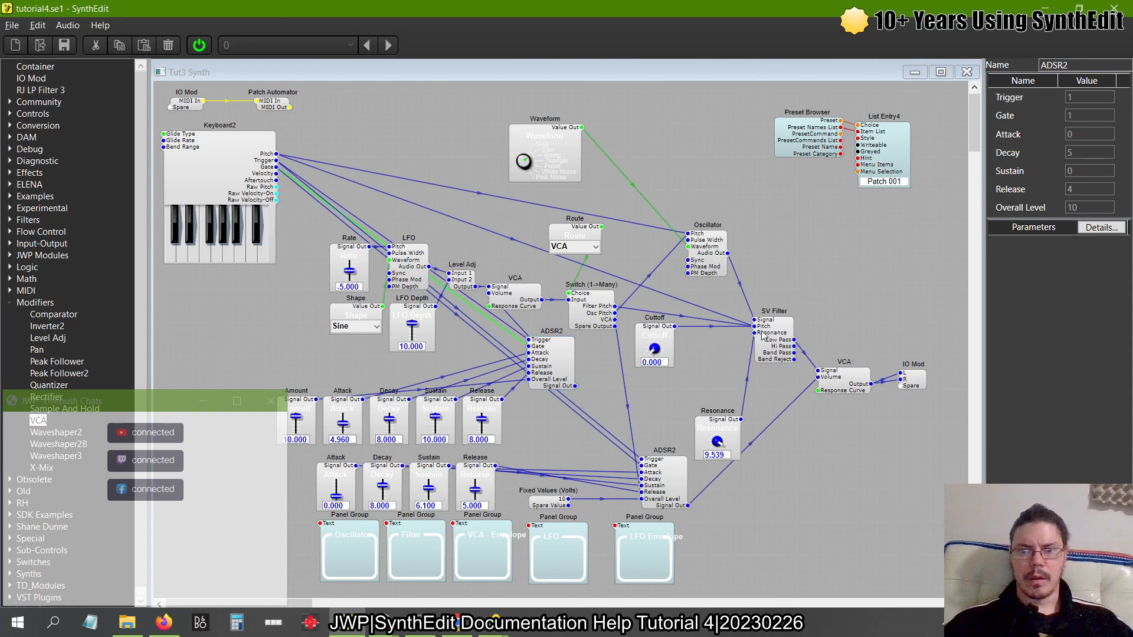
# Reopen the synth's panel for editing
pyautogui.rightClick(693, 151)
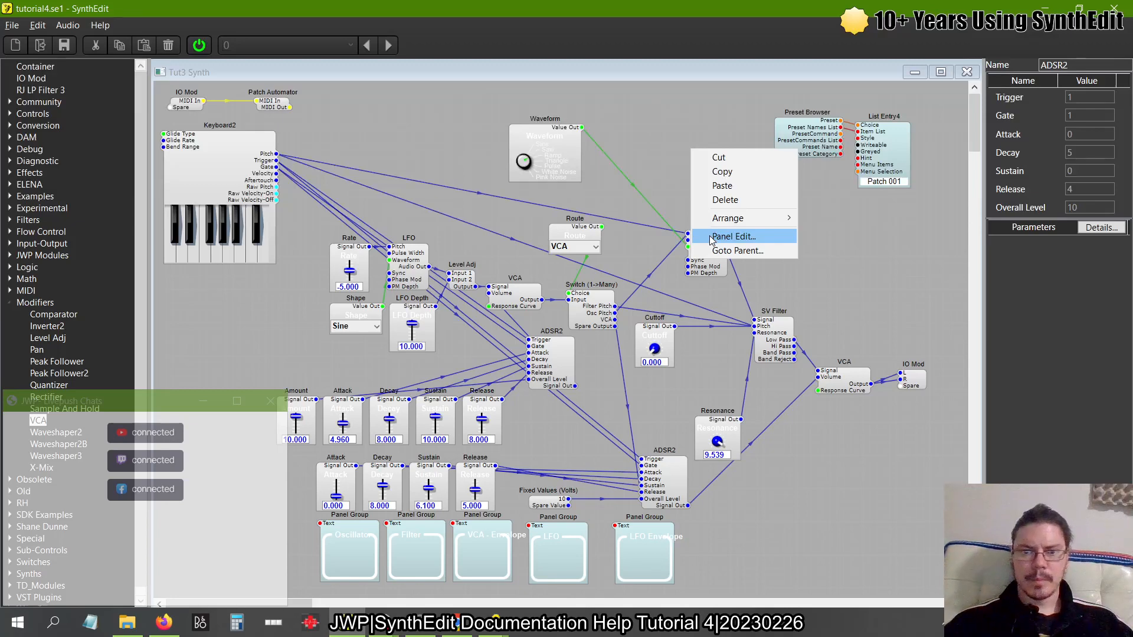
pyautogui.click(667, 169)
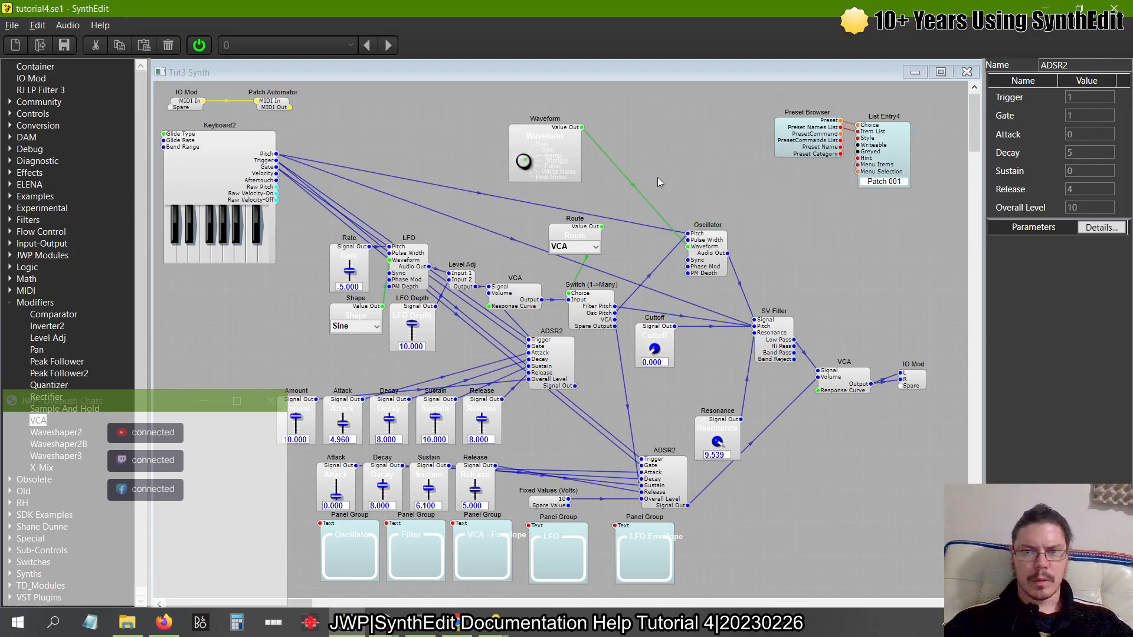
pyautogui.rightClick(701, 109)
pyautogui.click(742, 198)
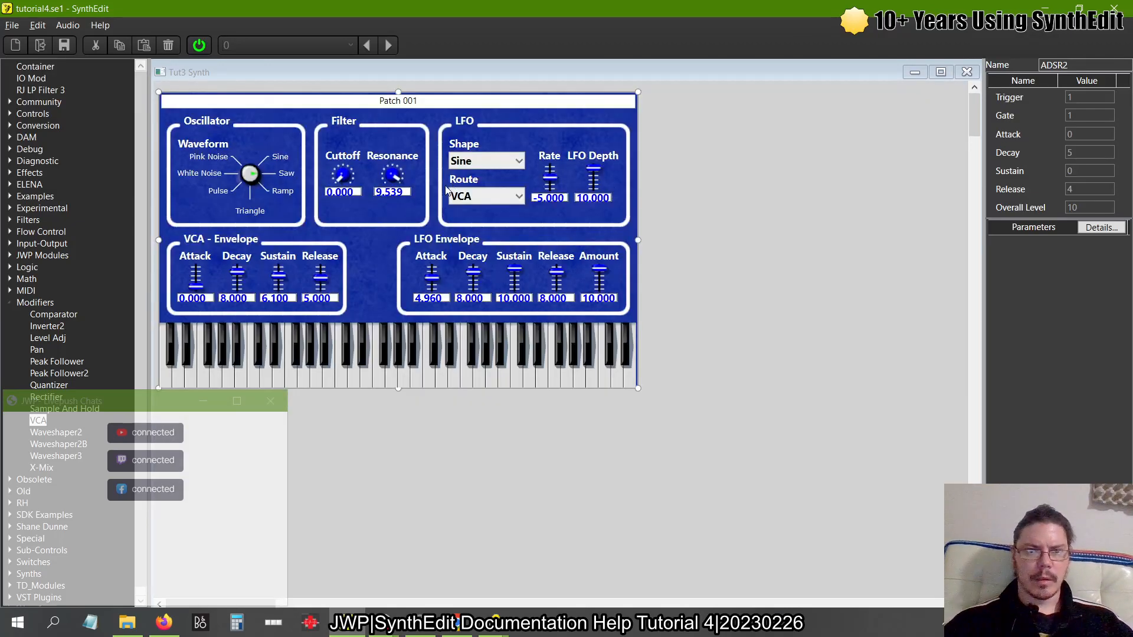
# Route the LFO to Filter Pitch and set the LFO Depth to 2.5, playing a keyboard note after each change
pyautogui.click(466, 196)
pyautogui.click(453, 206)
pyautogui.click(384, 374)
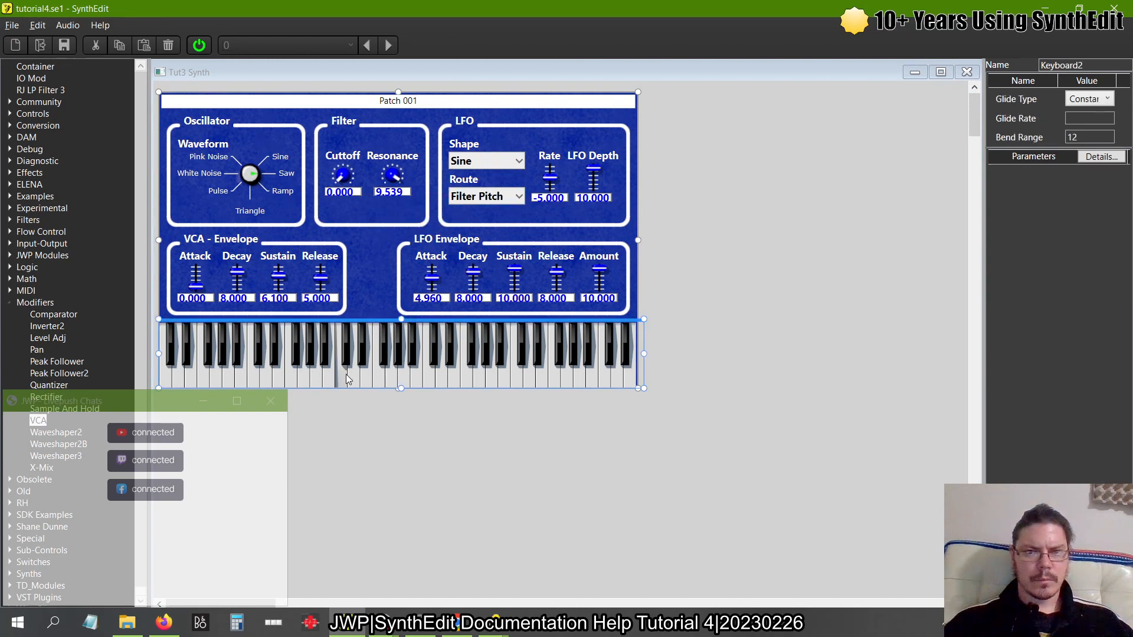
pyautogui.click(593, 177)
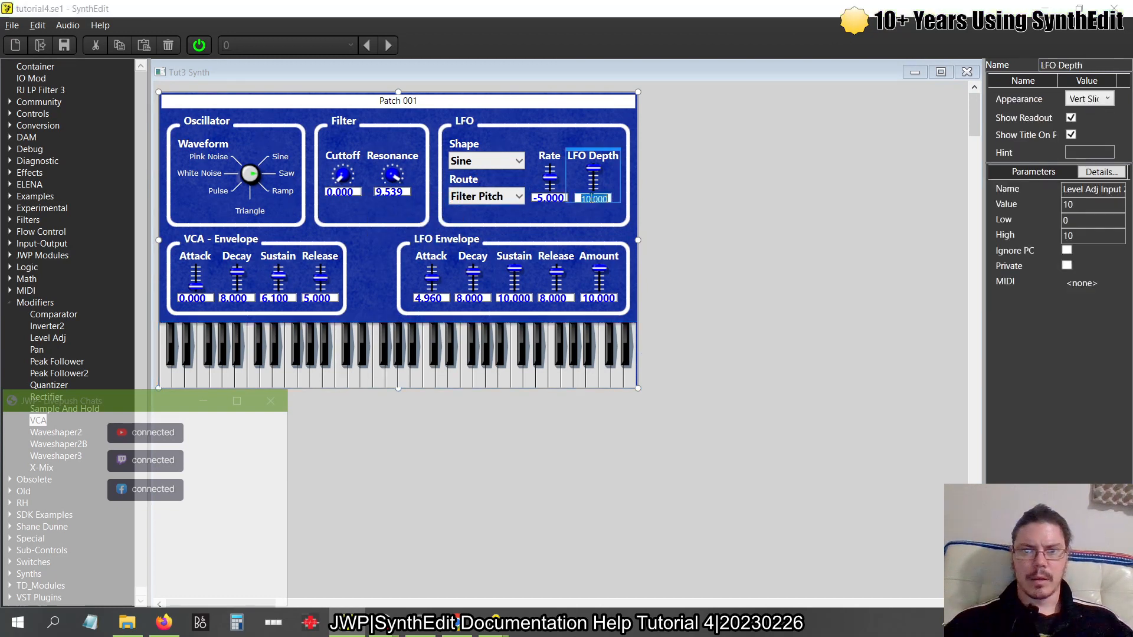
pyautogui.write('2.5')
pyautogui.press('Return')
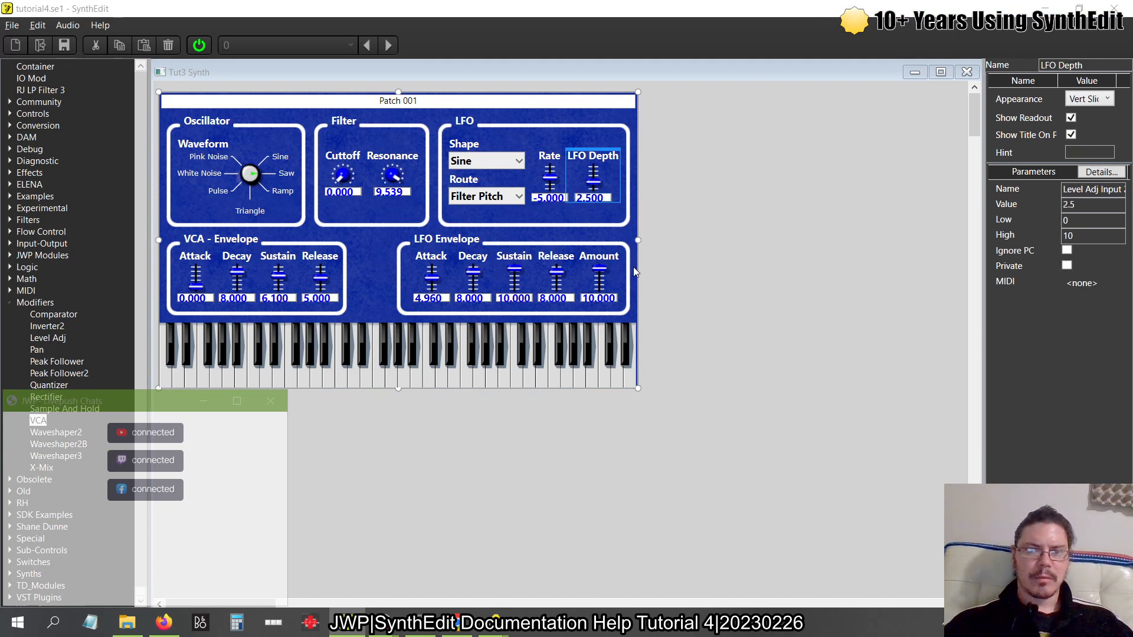
pyautogui.click(391, 385)
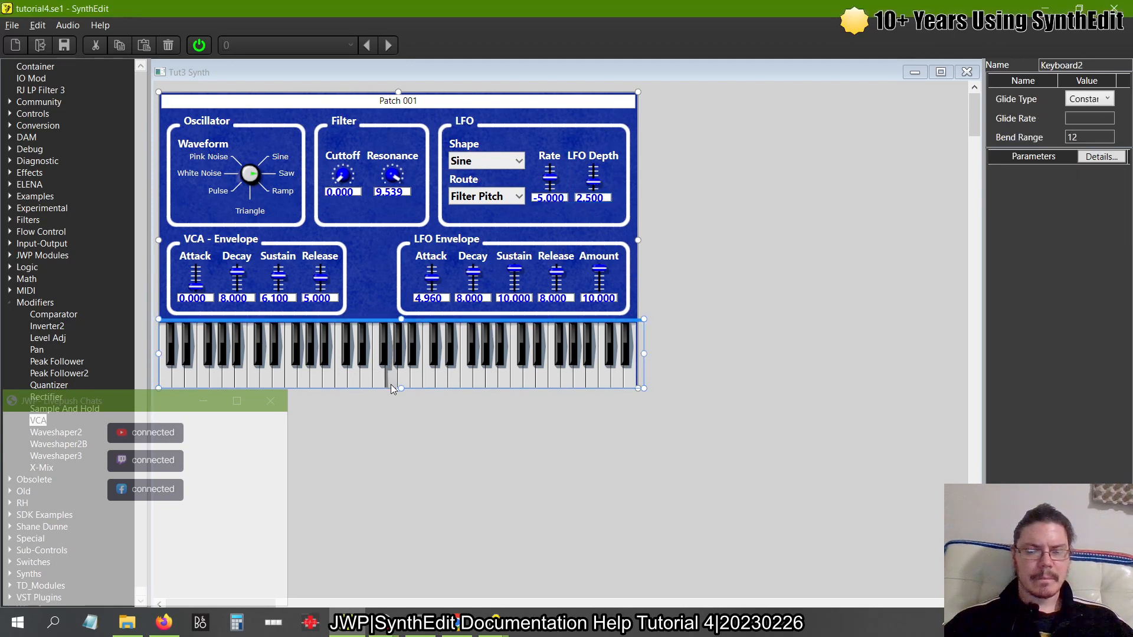
# Lower the LFO Envelope's Attack to 0 and audition it with three keyboard notes
pyautogui.moveTo(436, 276); pyautogui.dragTo(433, 289)
pyautogui.click(375, 382)
pyautogui.click(334, 380)
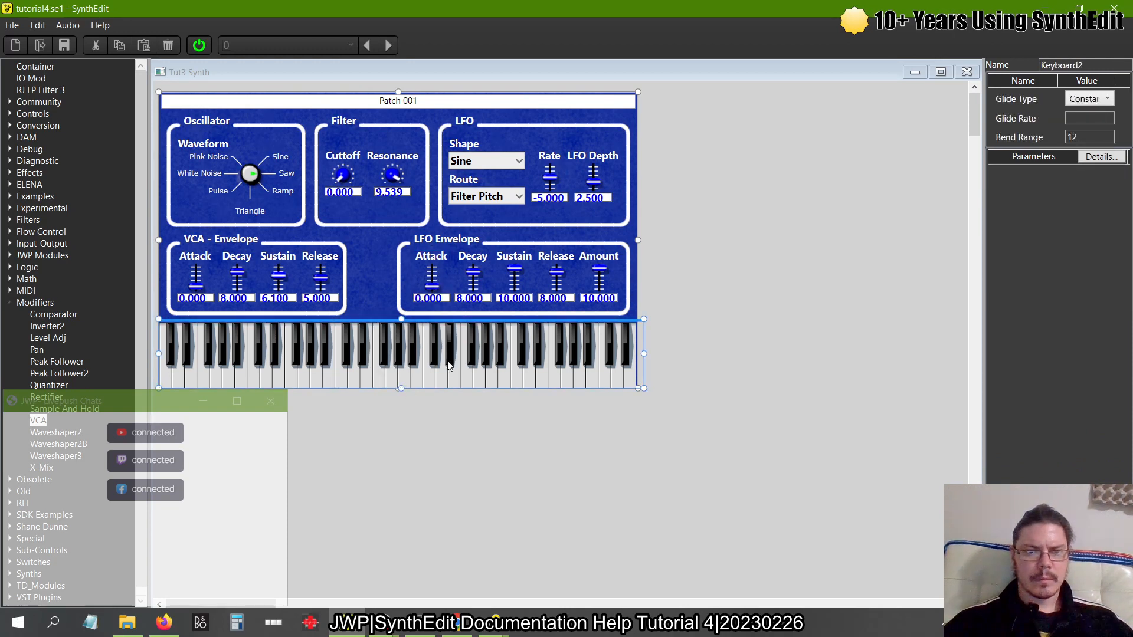
pyautogui.click(416, 377)
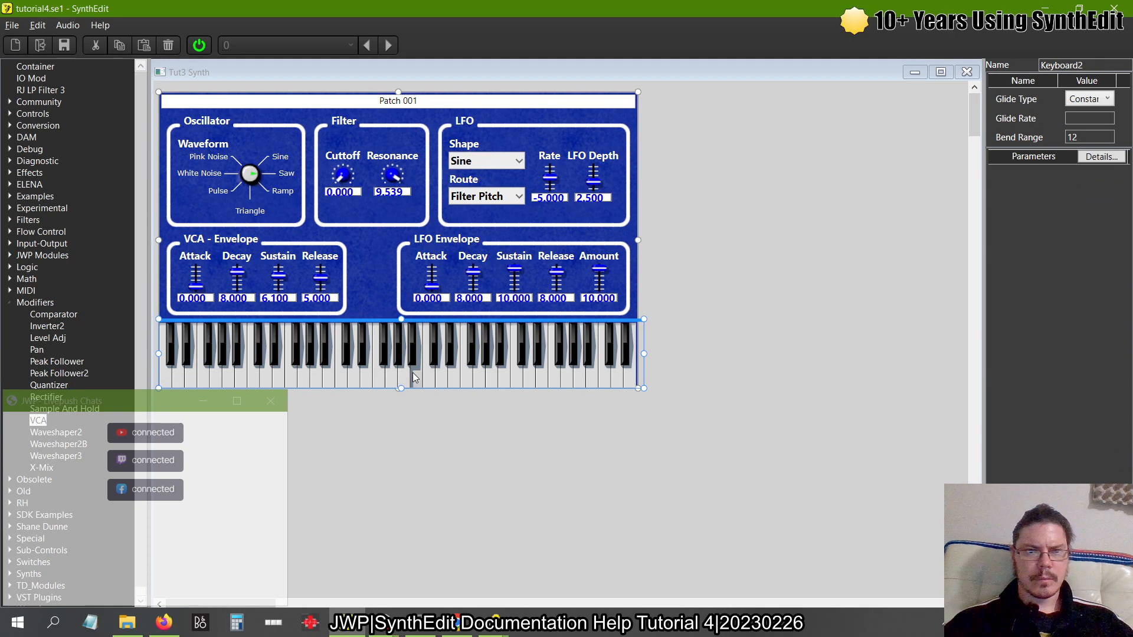
# Set the filter Cuttoff to 1 and audition it with a keyboard note
pyautogui.click(339, 189)
pyautogui.moveTo(339, 189); pyautogui.dragTo(339, 184)
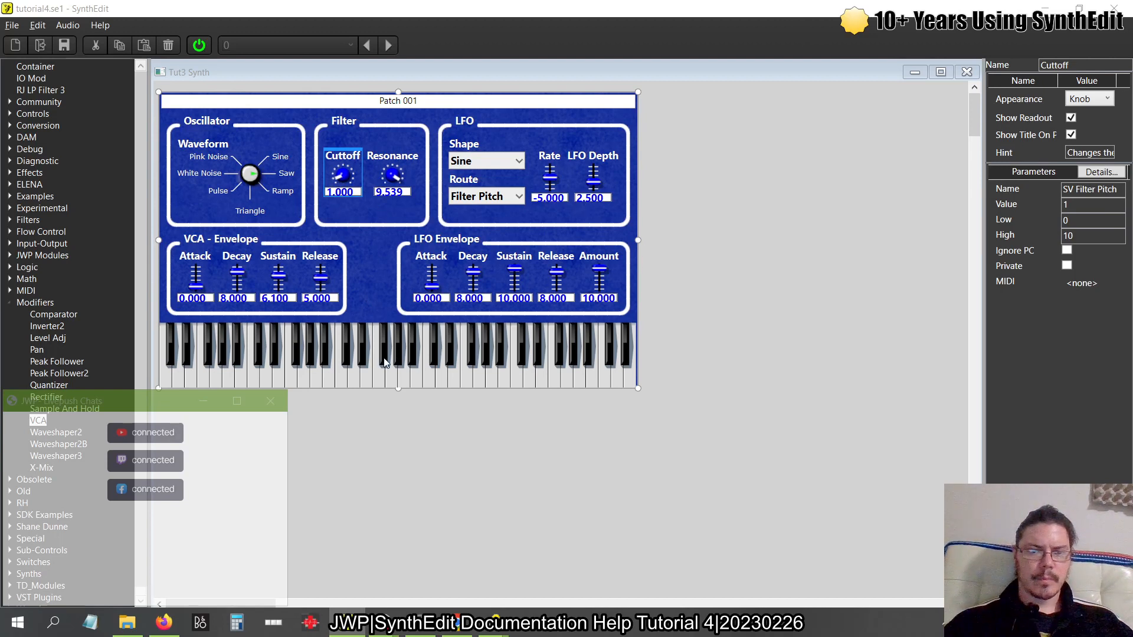
pyautogui.click(372, 375)
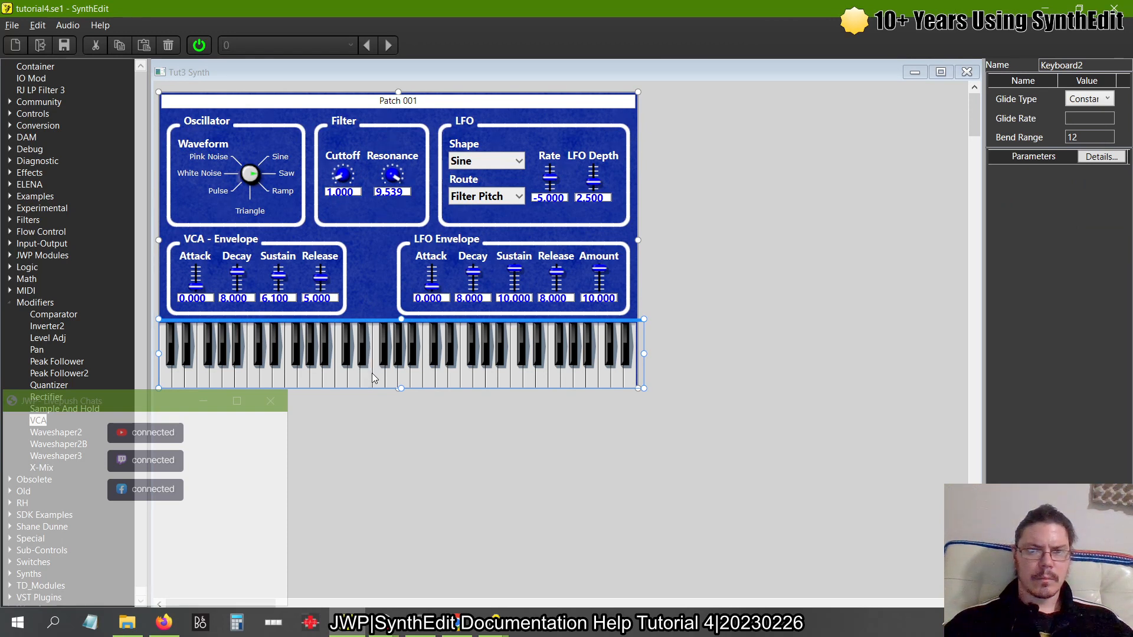
# Set the LFO Rate to -2.5 and the LFO Depth to 2, playing a keyboard note after each change
pyautogui.click(555, 198)
pyautogui.write('-2.5')
pyautogui.press('Return')
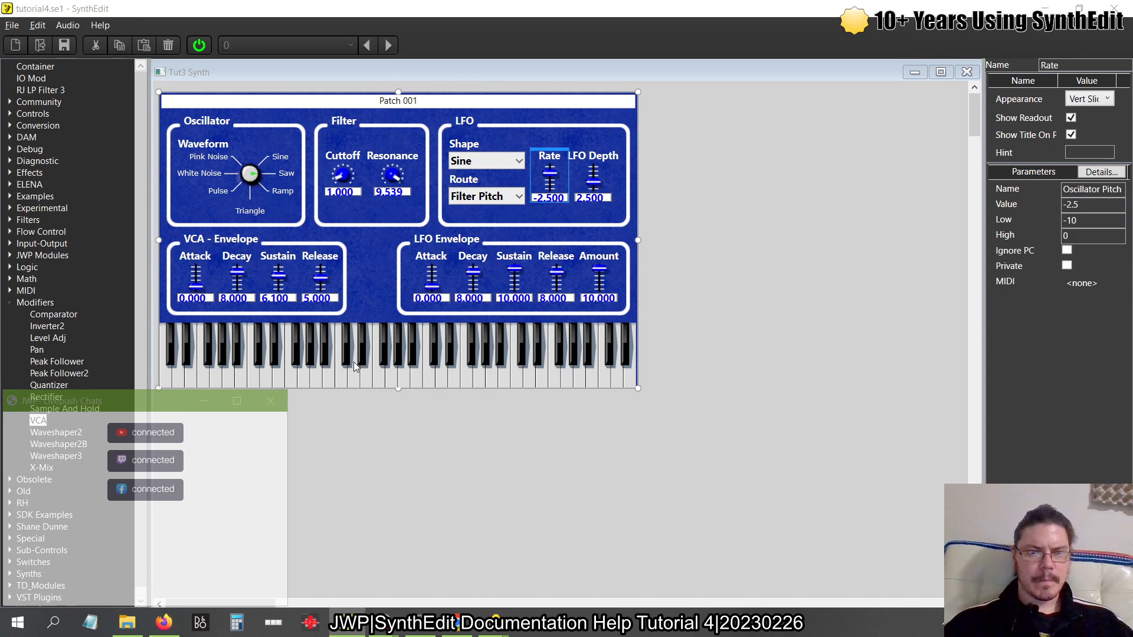
pyautogui.click(353, 383)
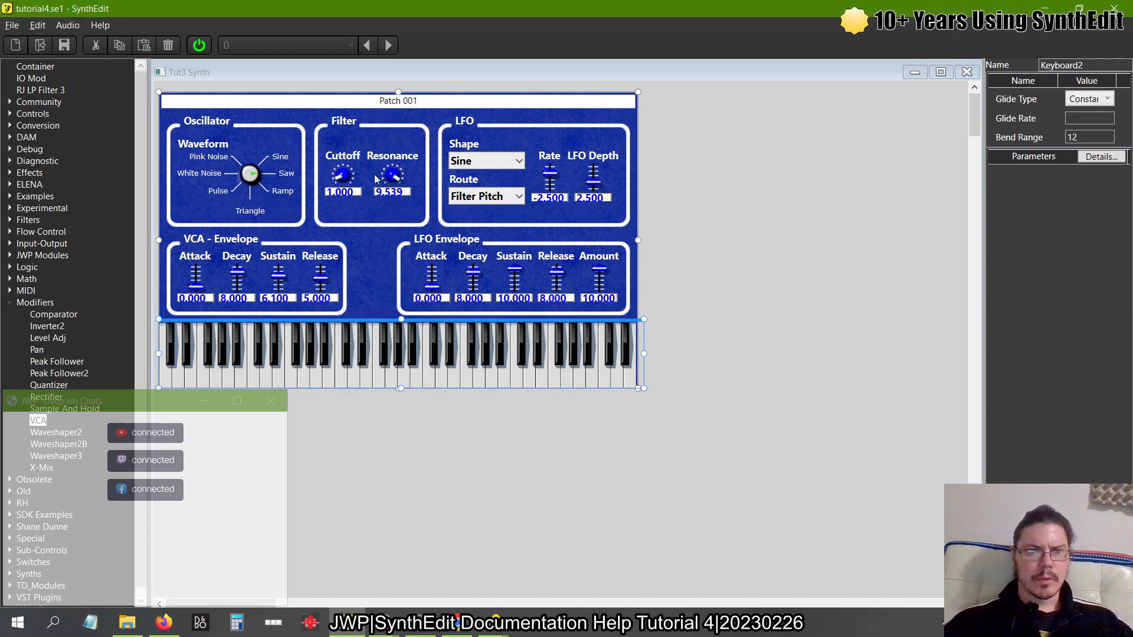
pyautogui.click(595, 198)
pyautogui.write('2')
pyautogui.press('Return')
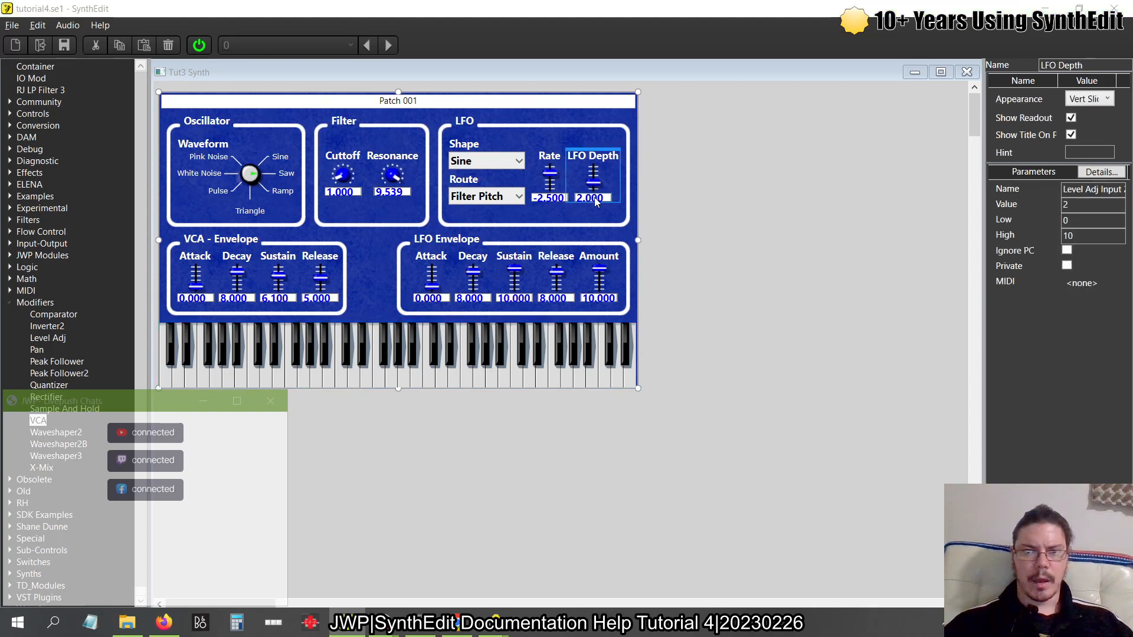
pyautogui.click(396, 380)
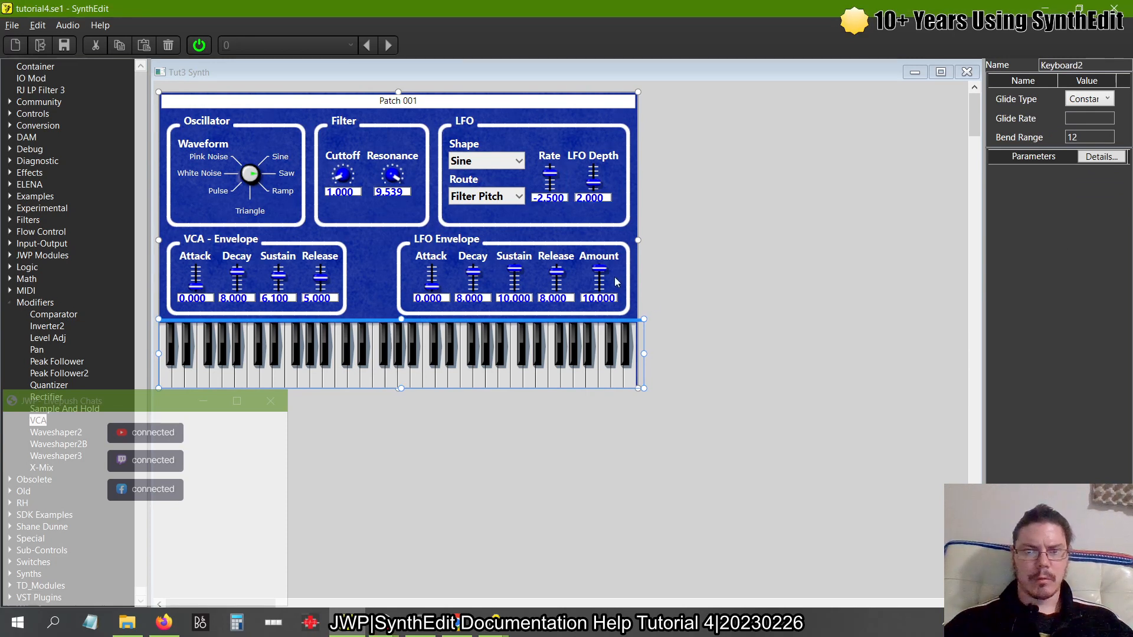
# Set the LFO Envelope's Amount to 5 and audition it with a keyboard note
pyautogui.click(598, 299)
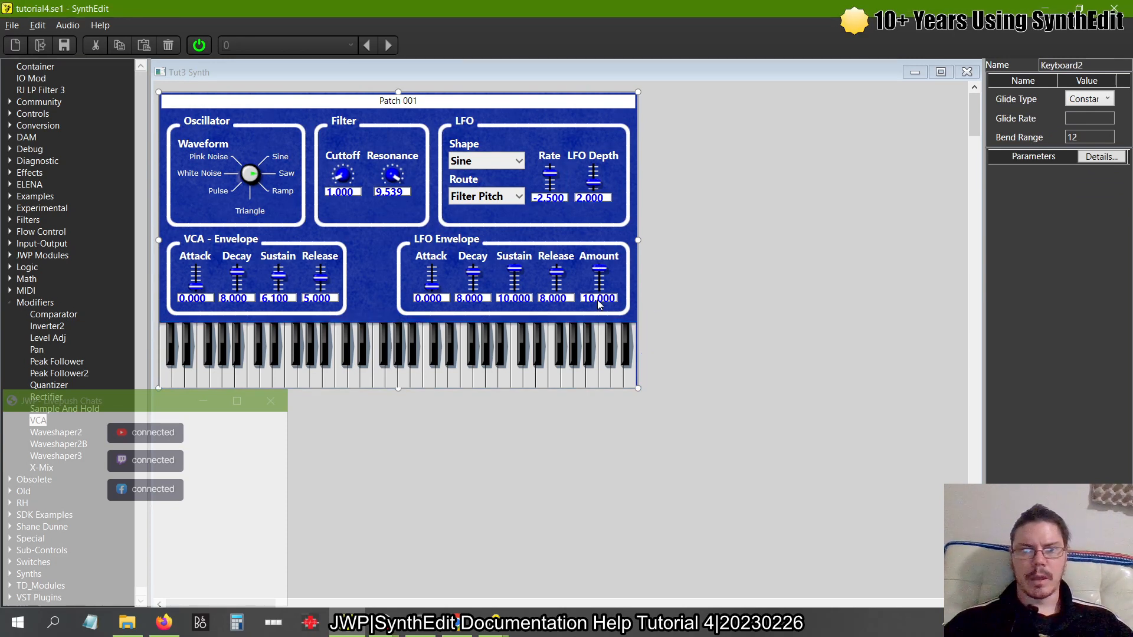
pyautogui.write('5')
pyautogui.press('Return')
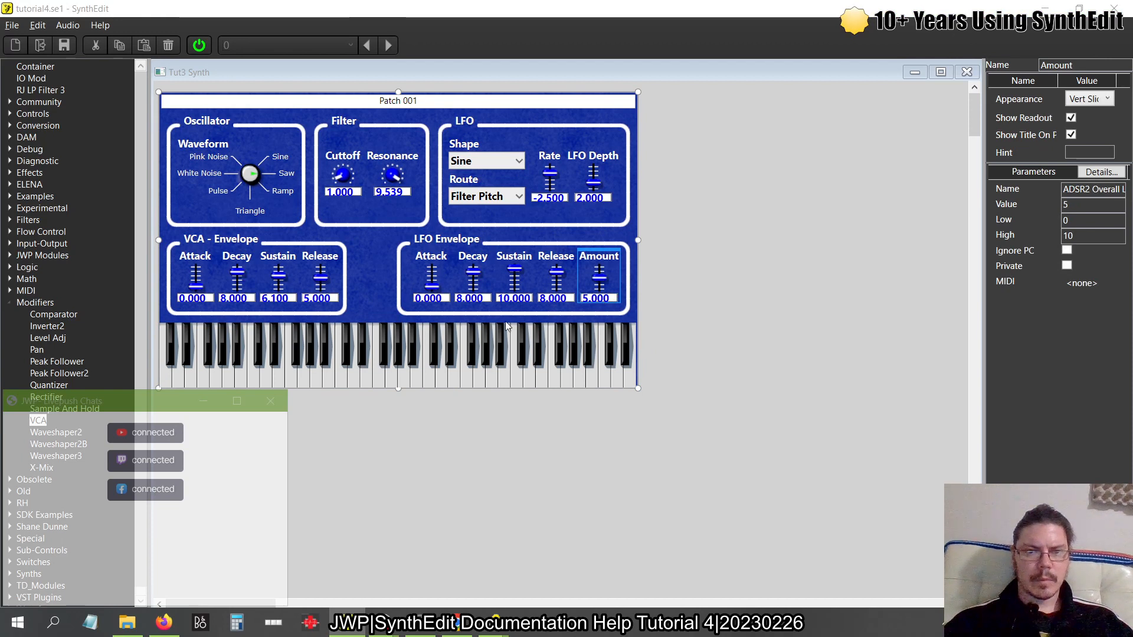
pyautogui.click(390, 378)
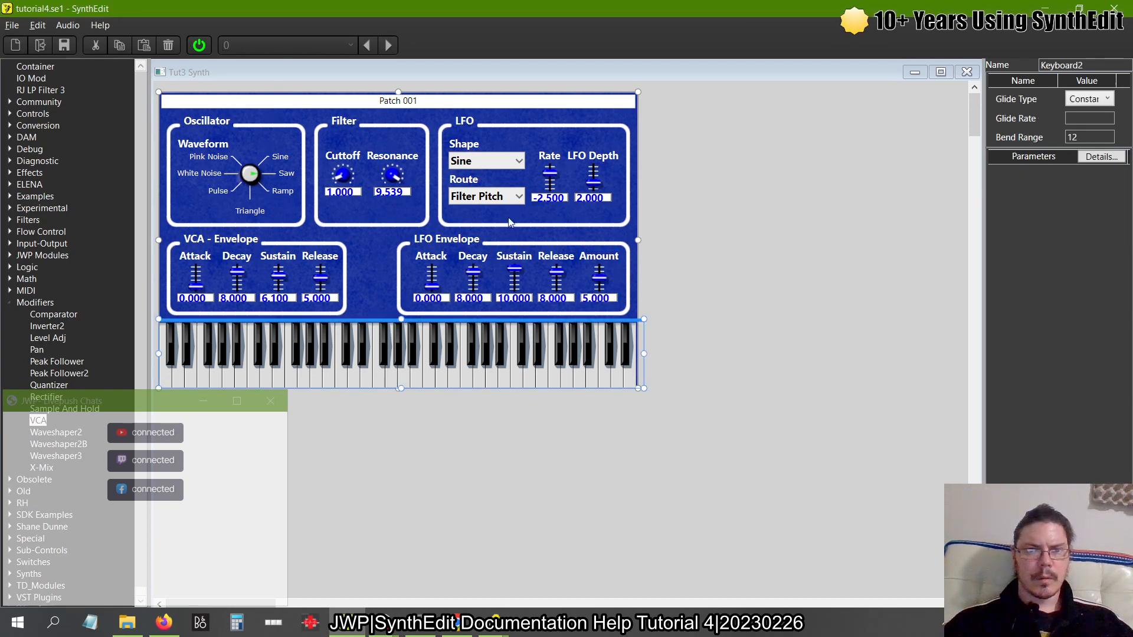
# Route the LFO to Osc Pitch and audition it with three keyboard notes
pyautogui.click(501, 198)
pyautogui.click(473, 221)
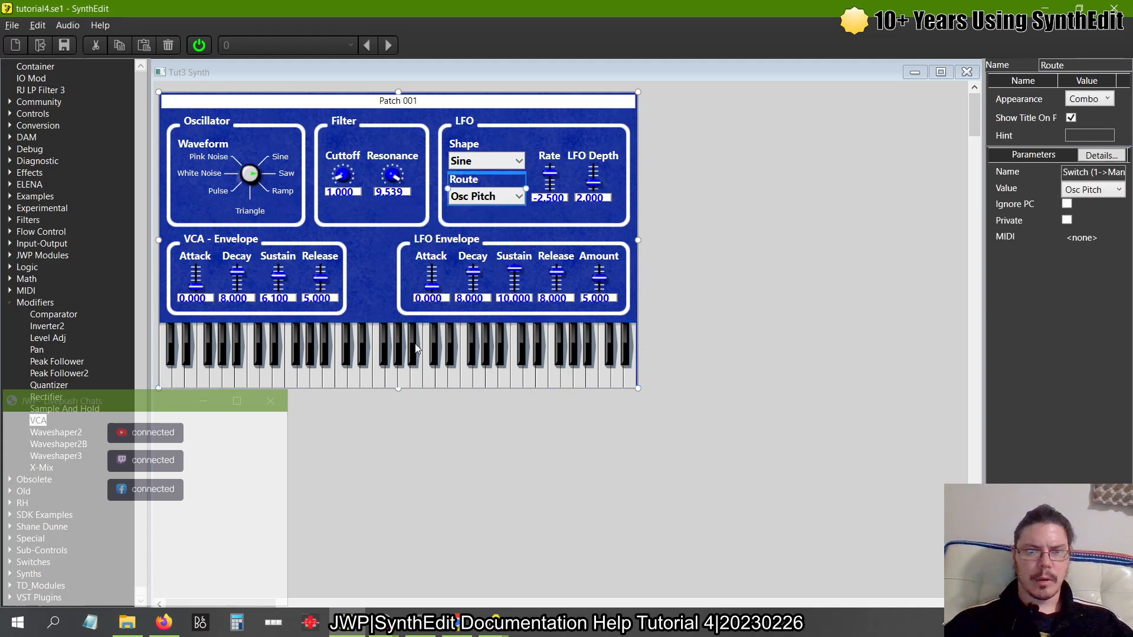
pyautogui.click(391, 378)
pyautogui.click(347, 380)
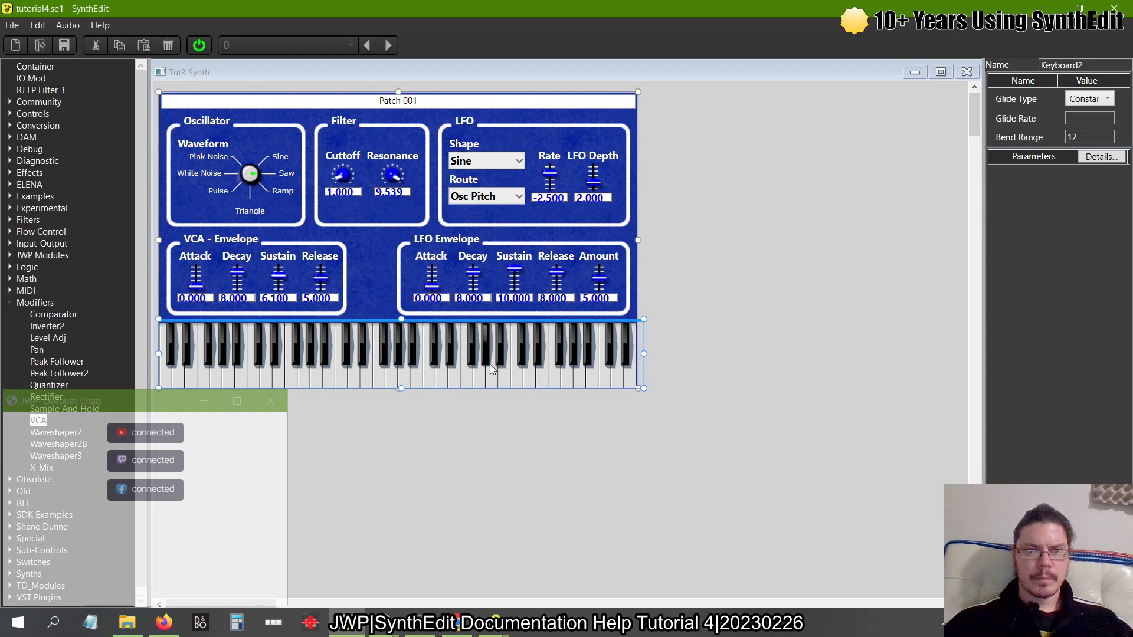
pyautogui.click(431, 369)
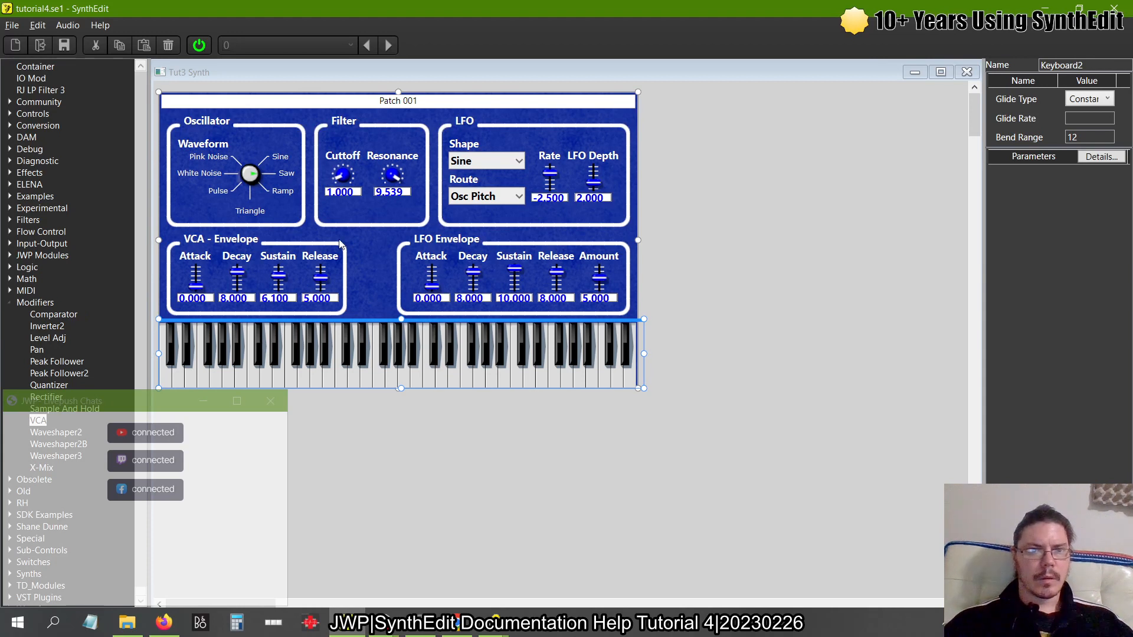
# Set the oscillator Waveform to White Noise and the filter Cuttoff to 0, playing keyboard notes after each change
pyautogui.click(252, 177)
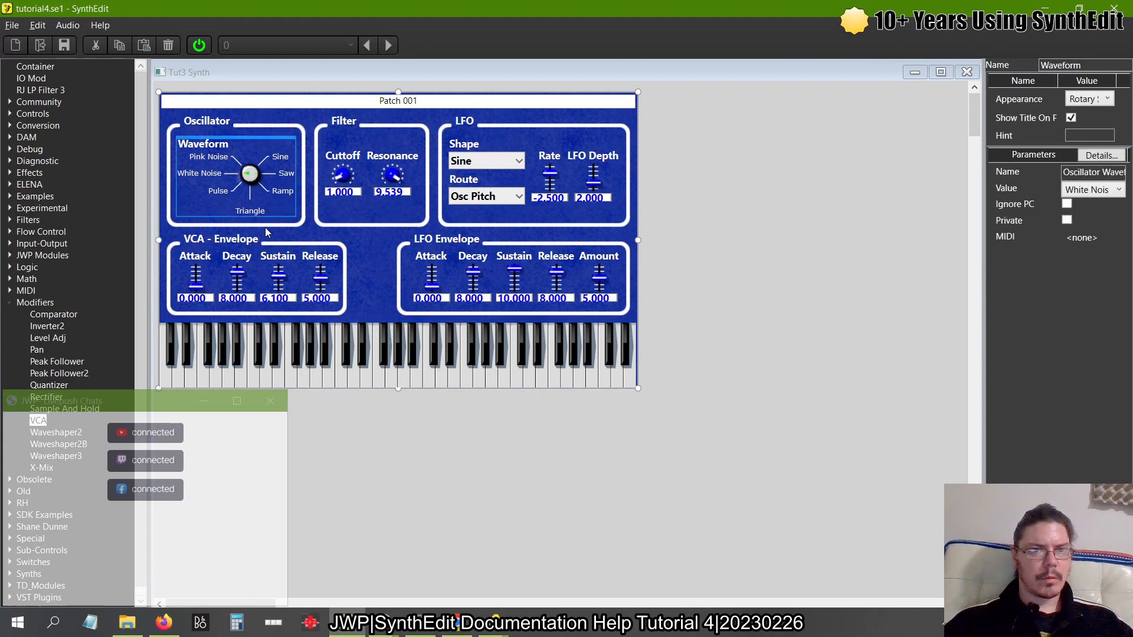
pyautogui.click(401, 379)
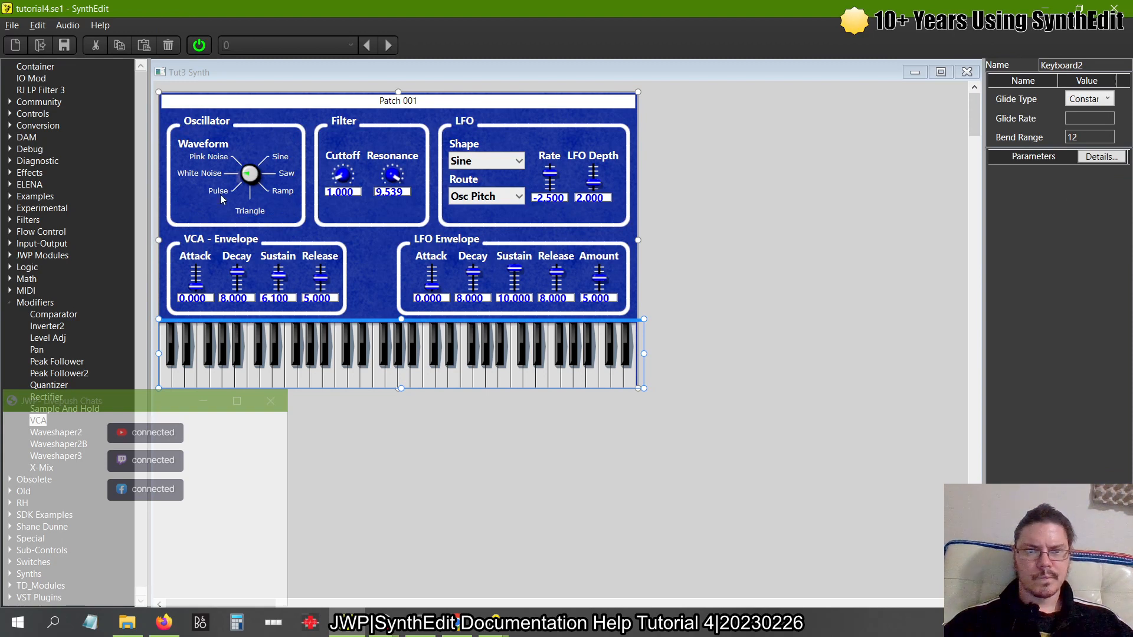
pyautogui.moveTo(342, 175); pyautogui.dragTo(346, 222)
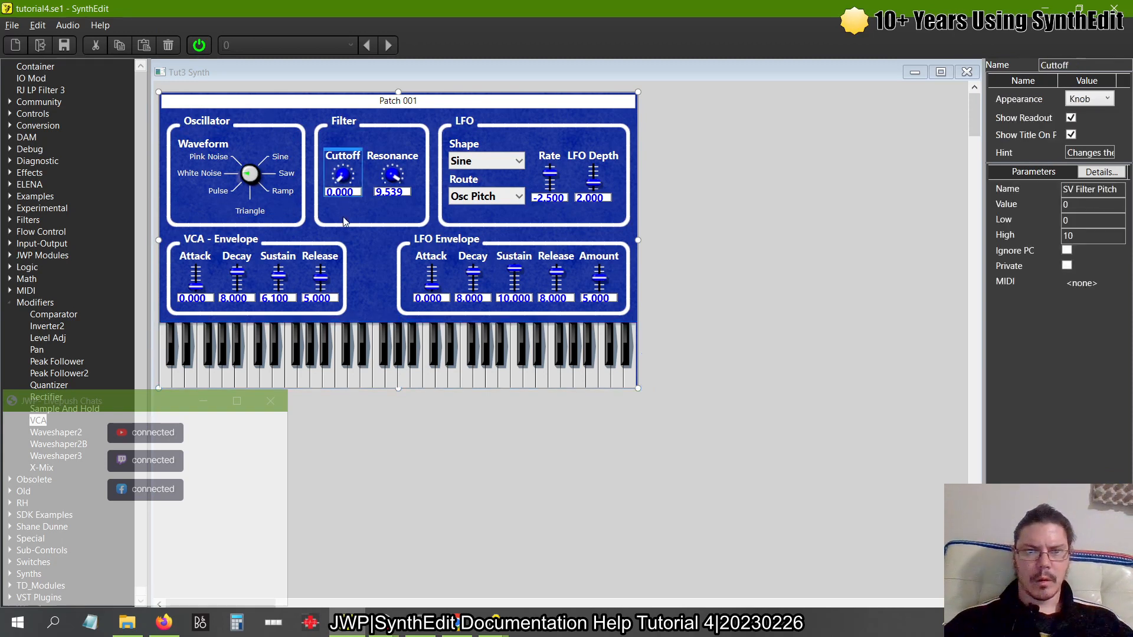
pyautogui.click(378, 371)
pyautogui.click(461, 377)
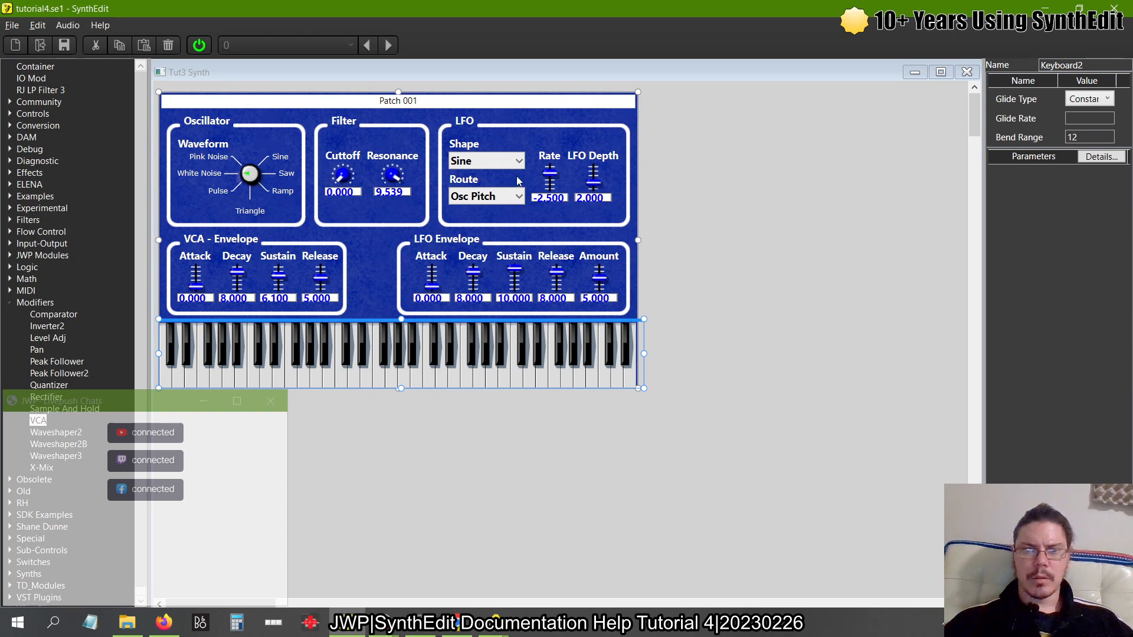
# Route the LFO to Filter Pitch and audition it with a keyboard note
pyautogui.click(514, 196)
pyautogui.click(514, 197)
pyautogui.click(481, 218)
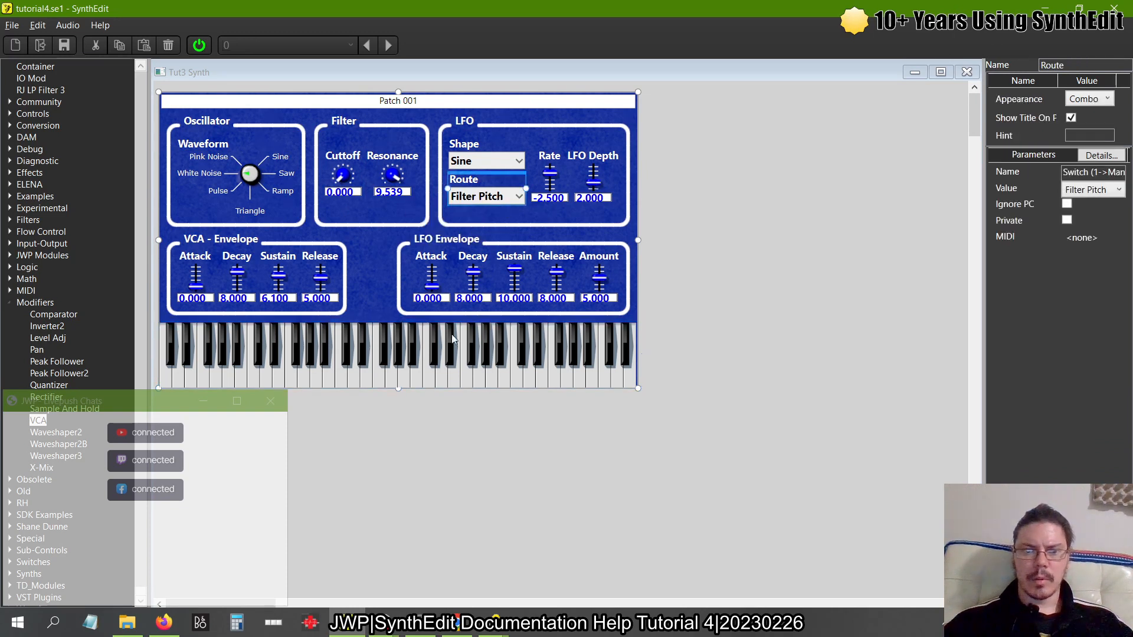
pyautogui.click(419, 378)
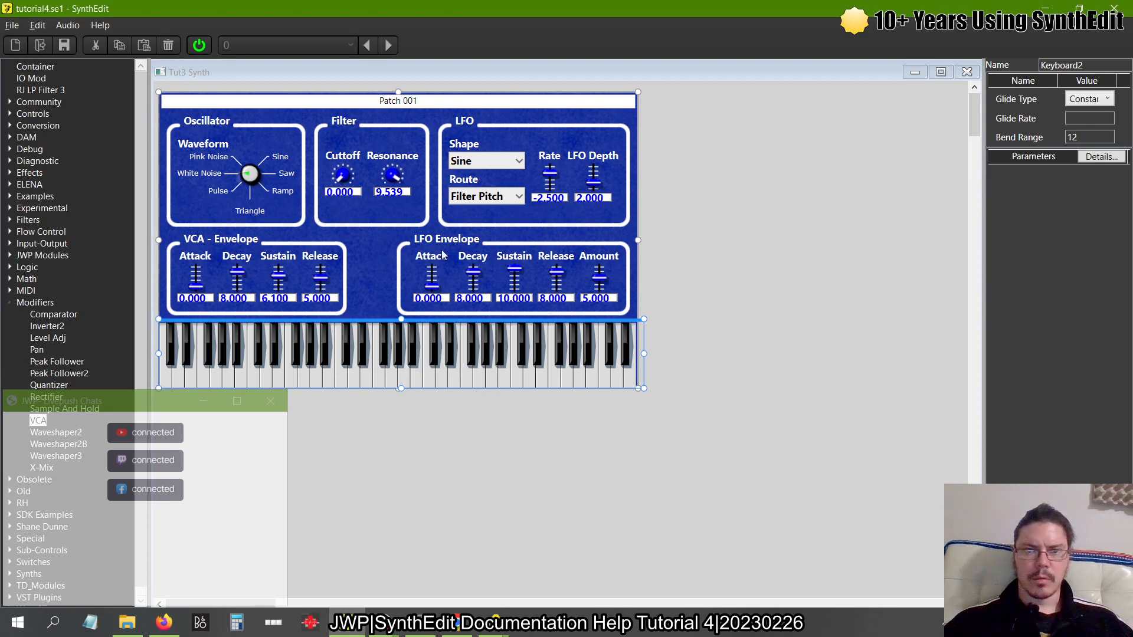
# Set the oscillator Waveform to Pulse and audition it with two keyboard notes
pyautogui.moveTo(241, 177); pyautogui.dragTo(261, 150)
pyautogui.click(366, 383)
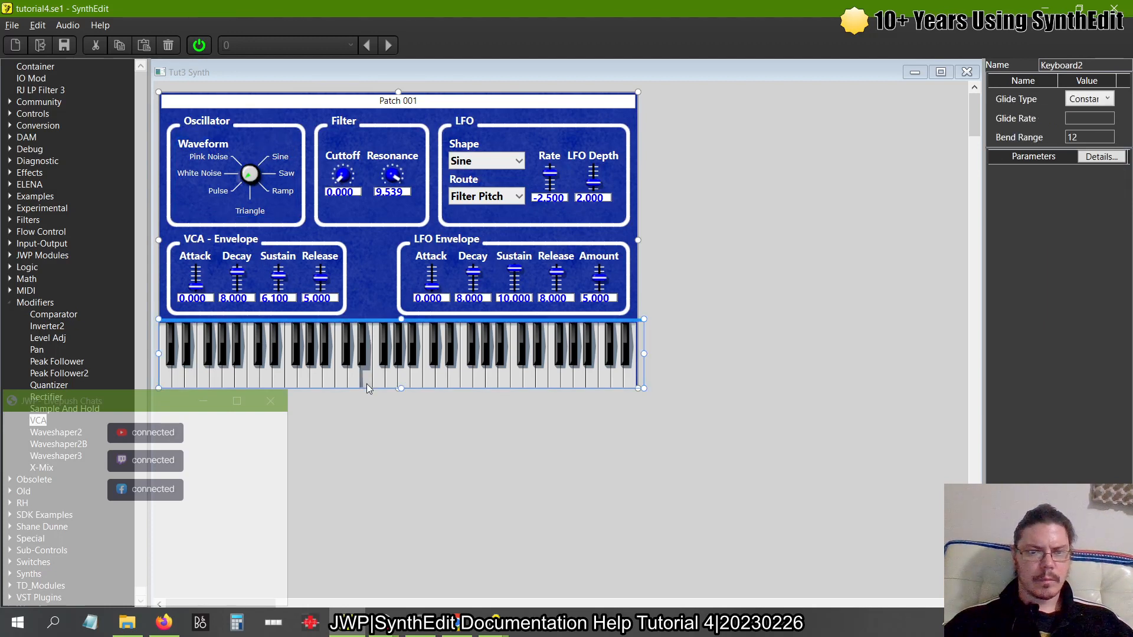
pyautogui.click(417, 379)
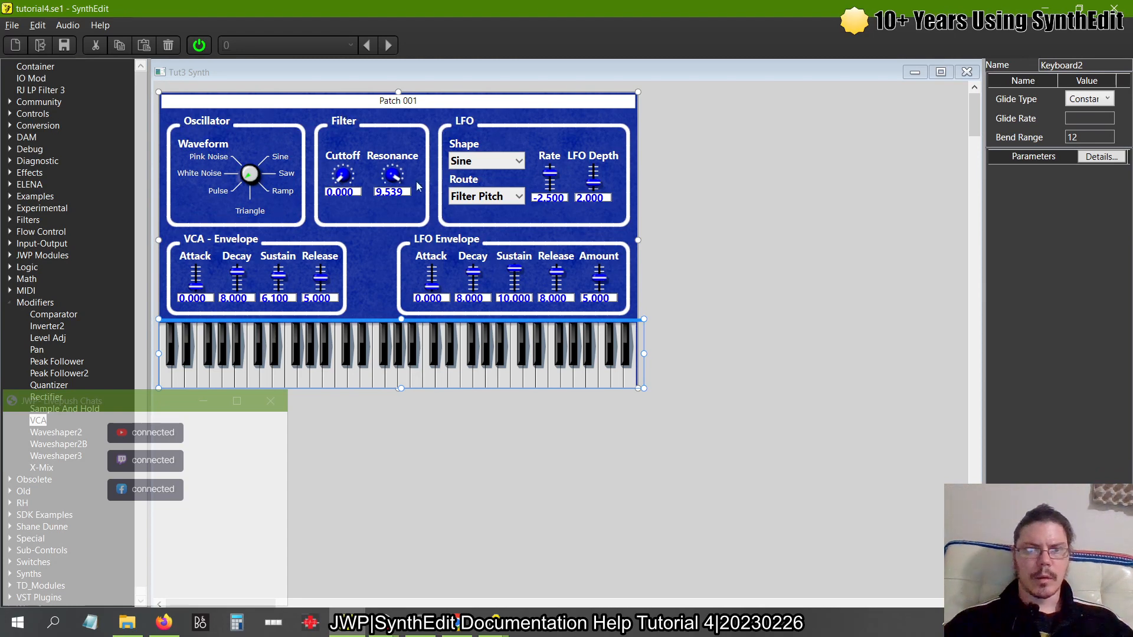
# Bring up the tutorial page on controlling the LFO level and return to the tutorial4.se1 project
pyautogui.hotkey('alt', 'Tab')
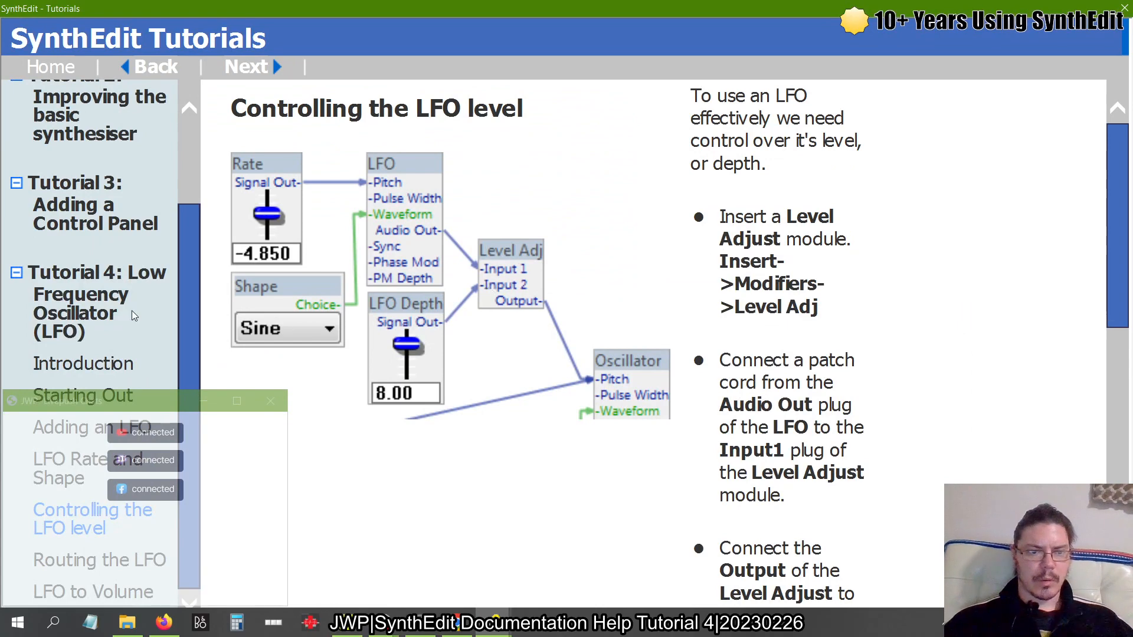
pyautogui.hotkey('alt', 'Tab')
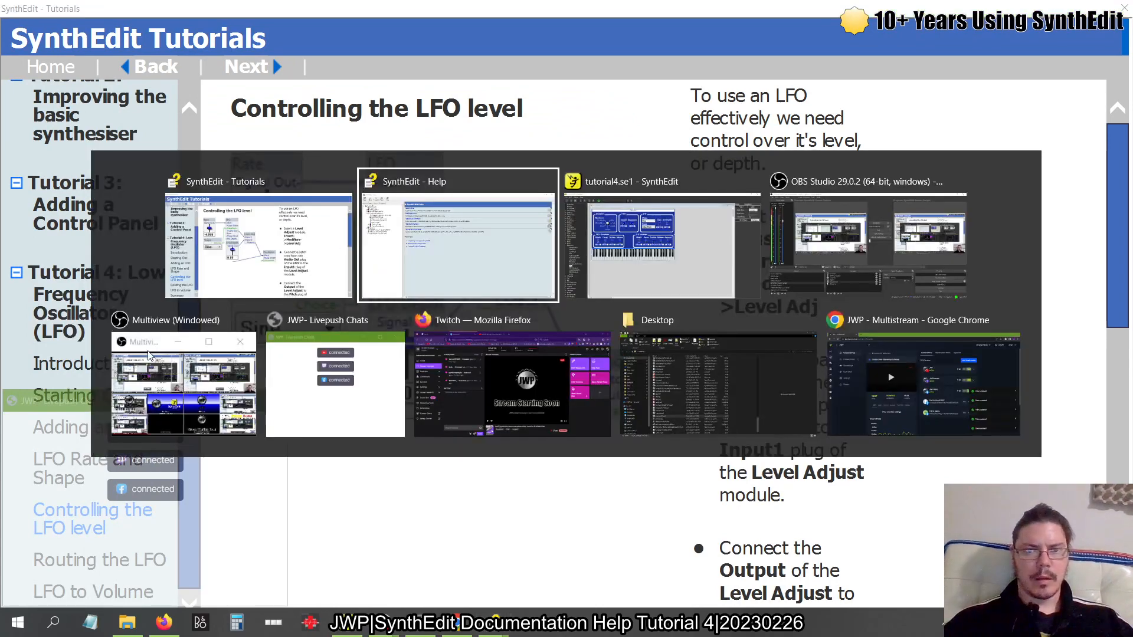
pyautogui.click(720, 241)
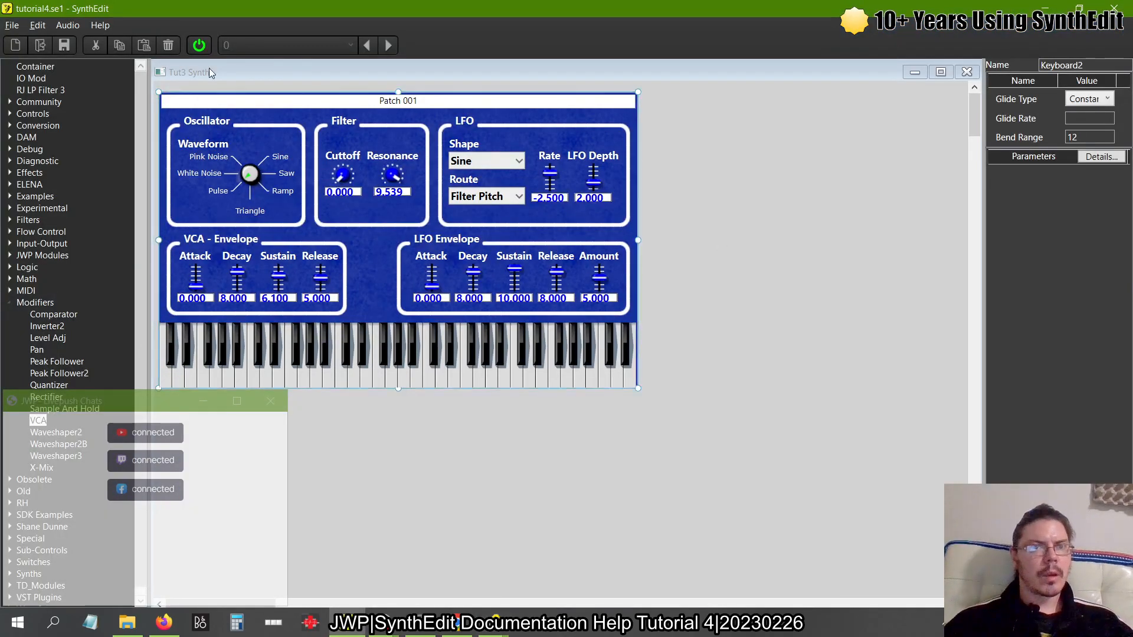
# Stop the audio and, in the synth's structure view, move the LFO envelope's ADSR2 and the LFO's VCA closer to the LFO modules
pyautogui.click(200, 46)
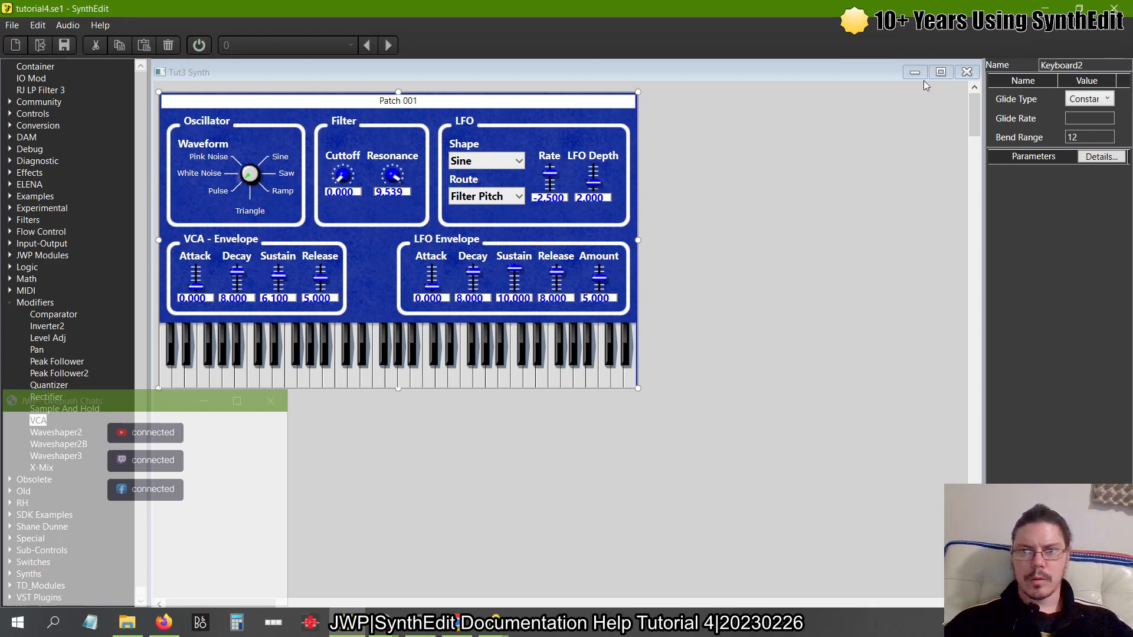
pyautogui.click(951, 74)
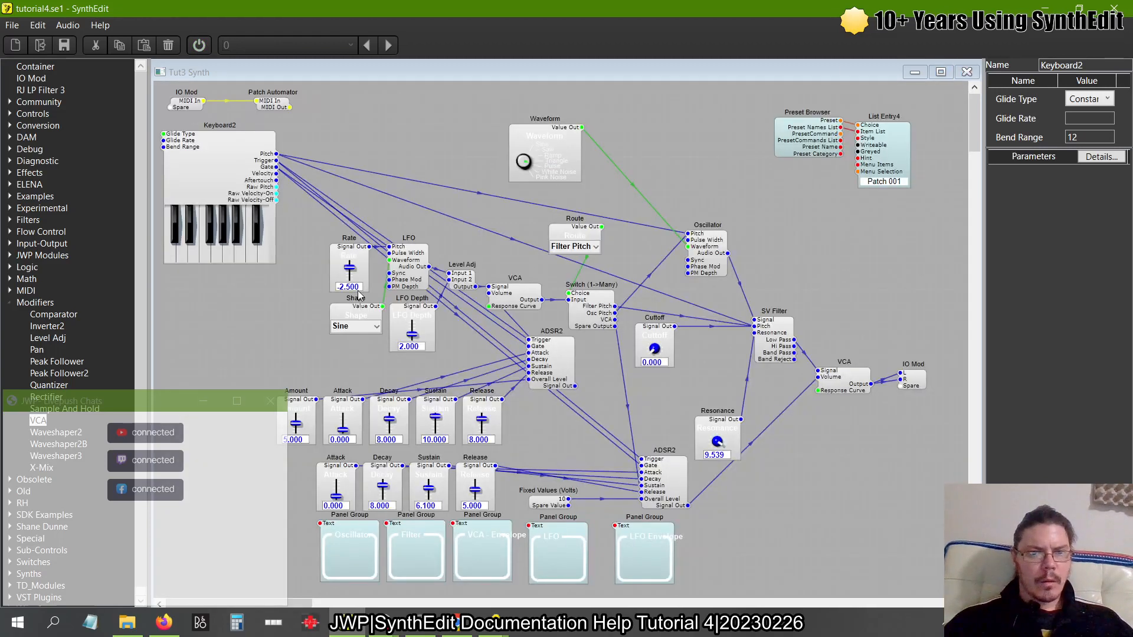
pyautogui.moveTo(543, 370); pyautogui.dragTo(478, 364)
pyautogui.moveTo(519, 311); pyautogui.dragTo(529, 301)
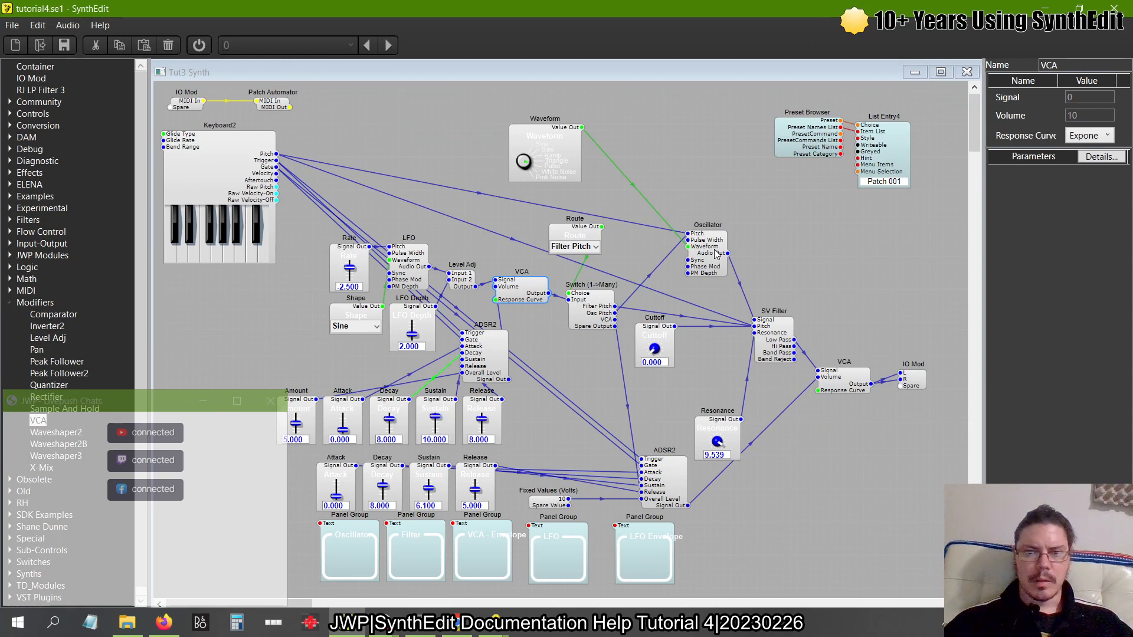
# Reposition the Oscillator, Waveform and Keyboard2 modules to tidy the upper part of the synth structure
pyautogui.moveTo(714, 252); pyautogui.dragTo(680, 220)
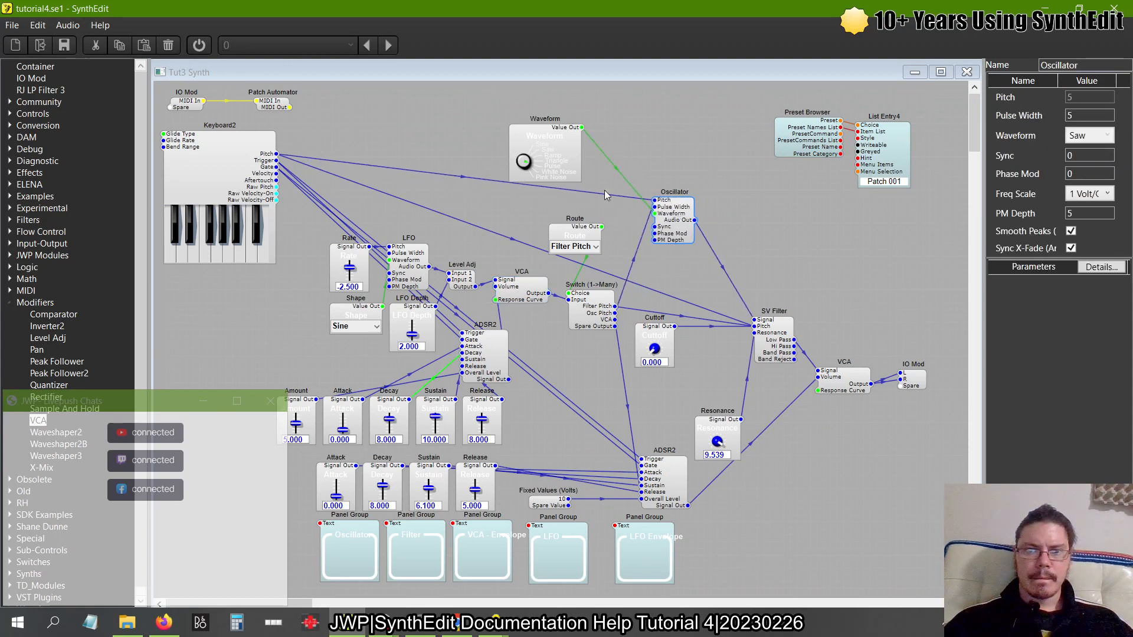
pyautogui.click(551, 173)
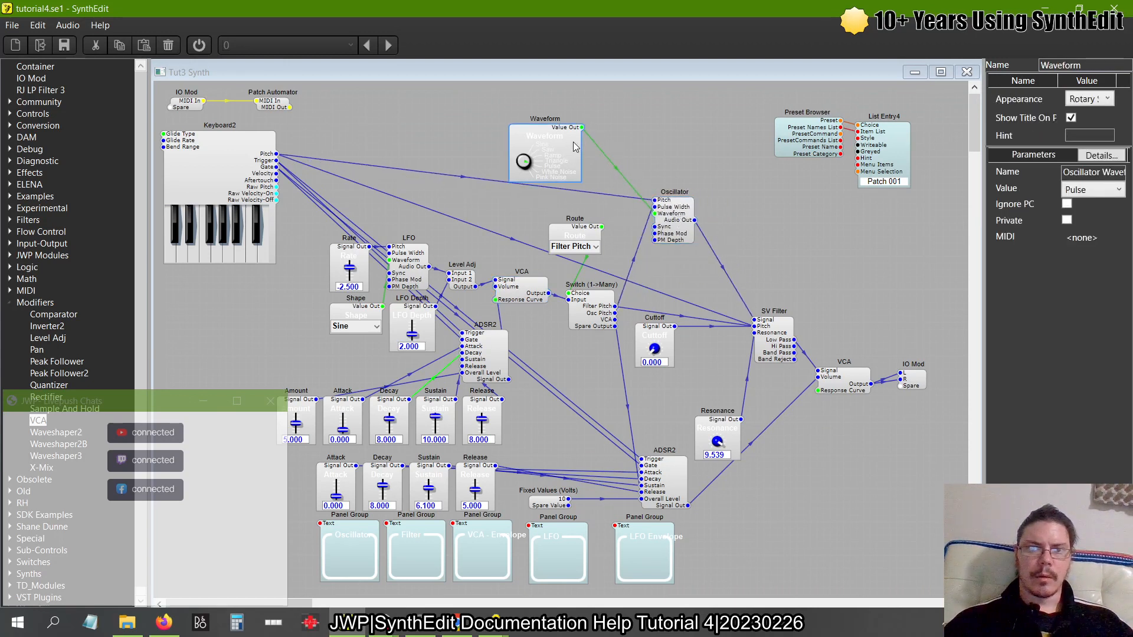
pyautogui.moveTo(554, 136); pyautogui.dragTo(529, 122)
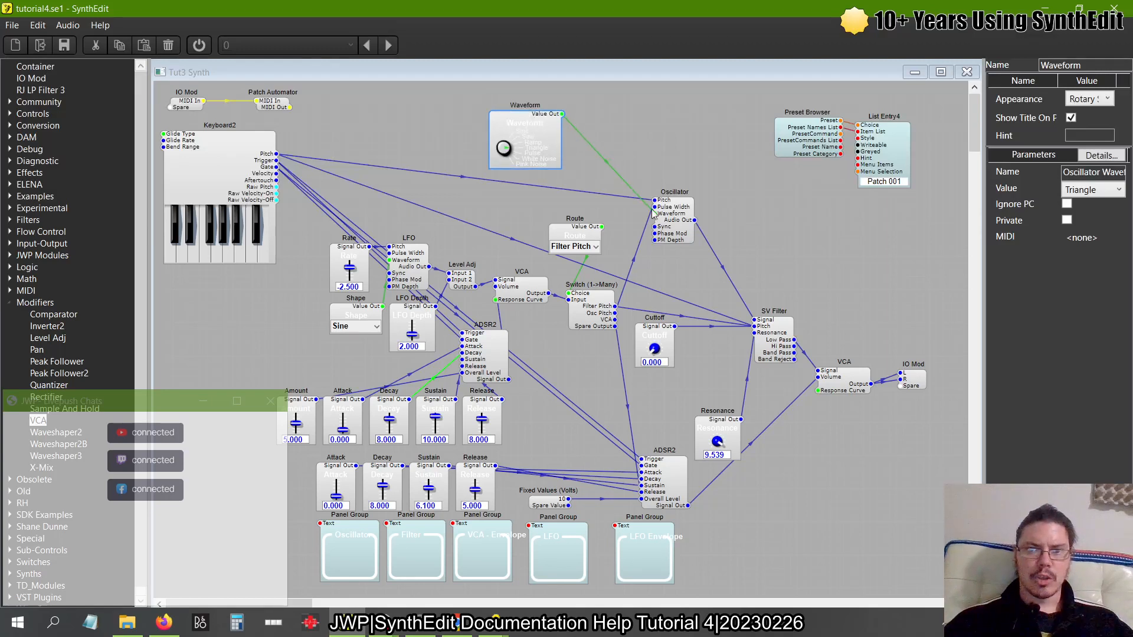
pyautogui.moveTo(671, 229); pyautogui.dragTo(638, 209)
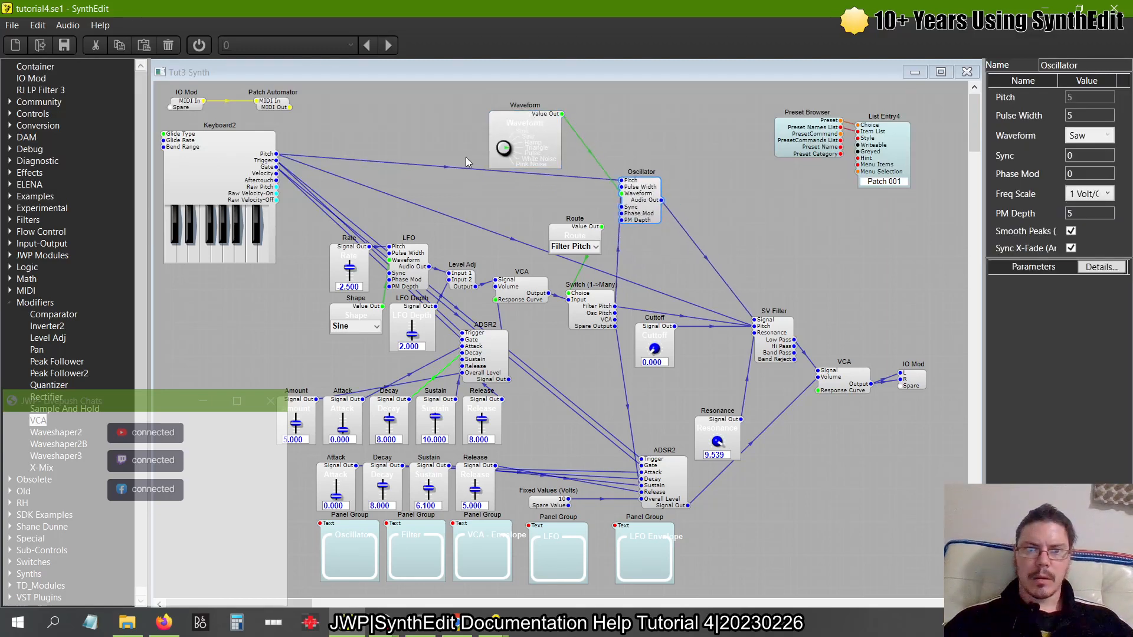
pyautogui.moveTo(240, 175); pyautogui.dragTo(249, 189)
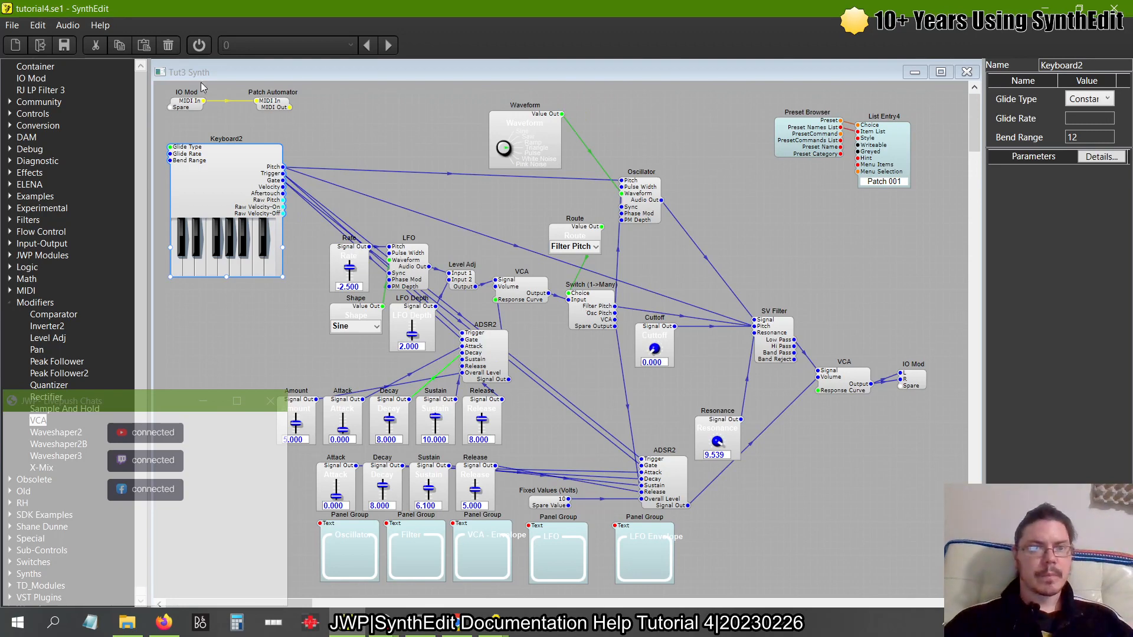
# Start the audio and inspect the LFO module's CPU usage in its debug window
pyautogui.click(200, 46)
pyautogui.rightClick(409, 267)
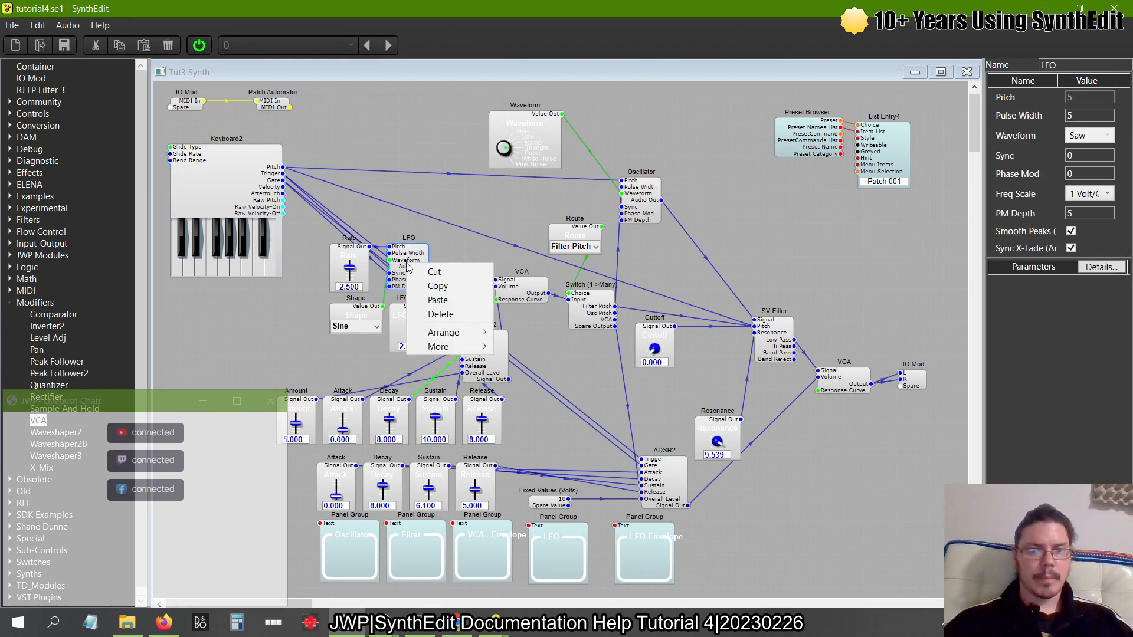
pyautogui.moveTo(478, 352)
pyautogui.click(520, 360)
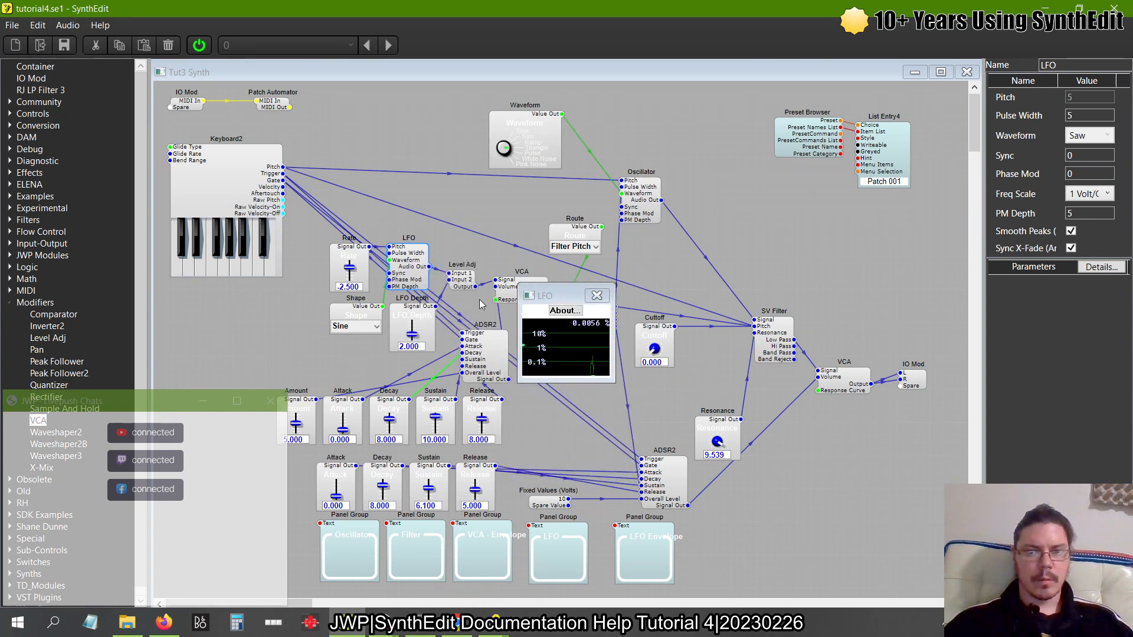
pyautogui.click(596, 296)
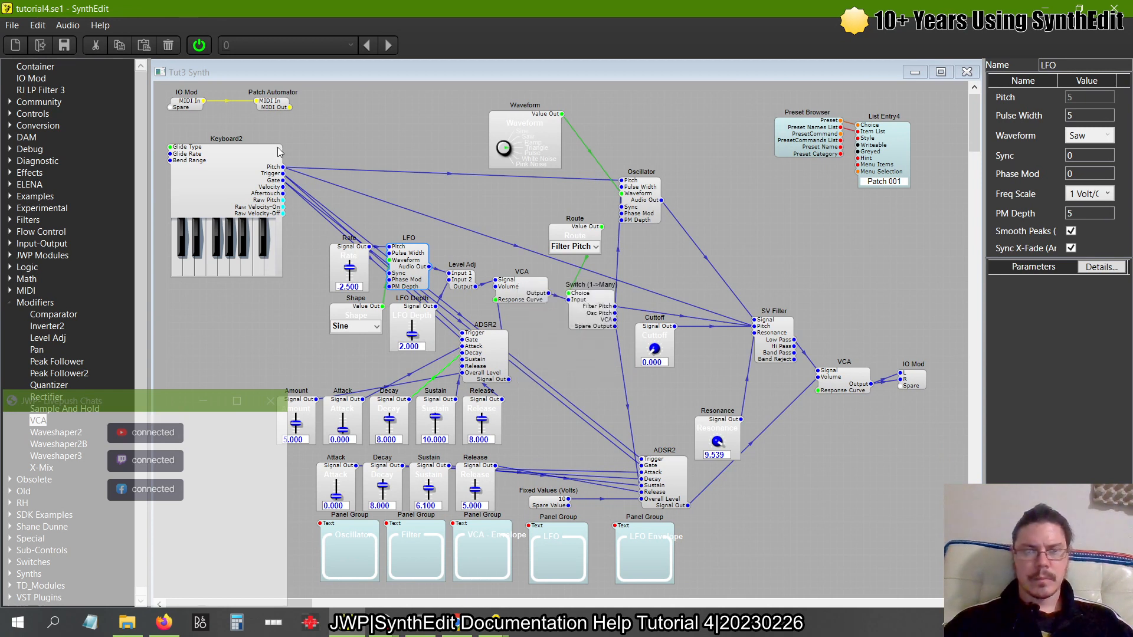
# Restart the audio and inspect the Oscillator module's CPU usage in its debug window
pyautogui.click(198, 45)
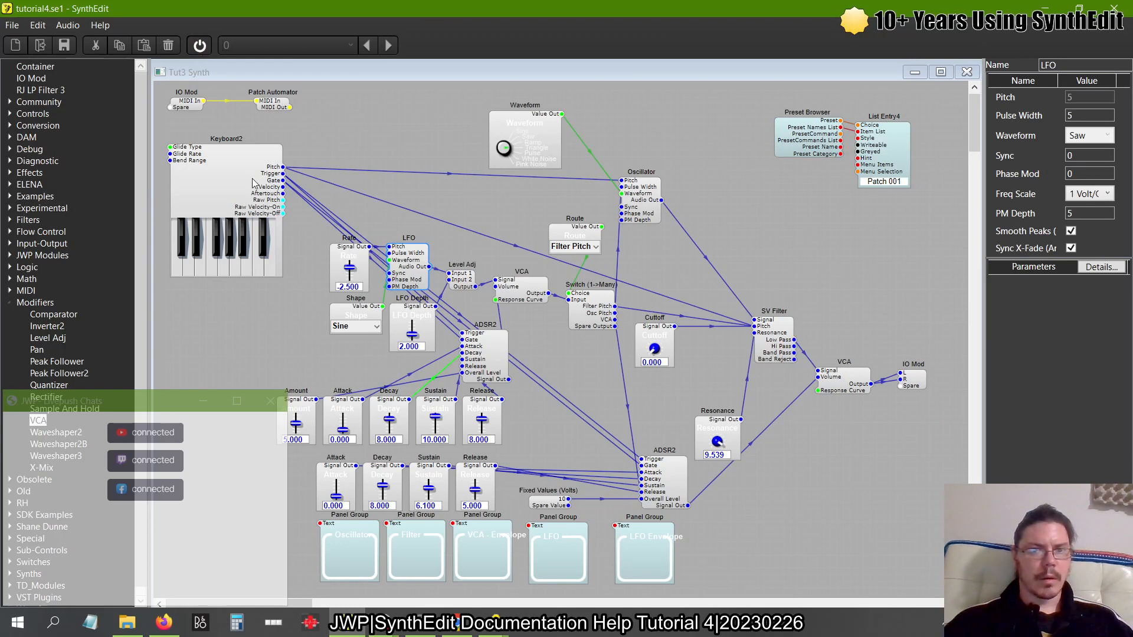
pyautogui.rightClick(628, 196)
pyautogui.moveTo(694, 279)
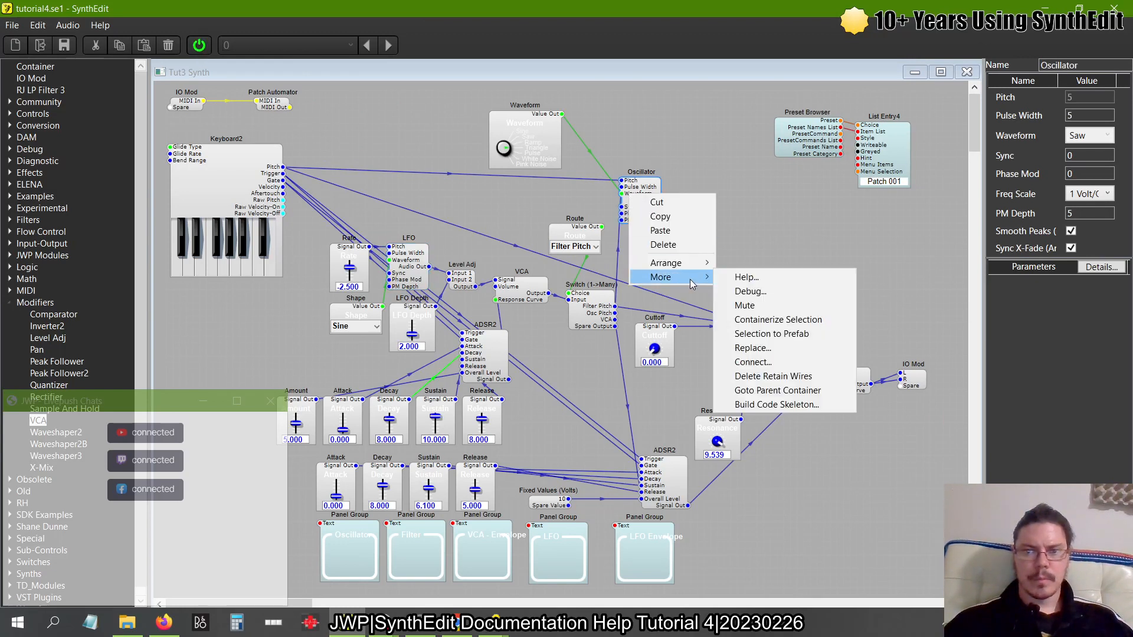
pyautogui.click(730, 292)
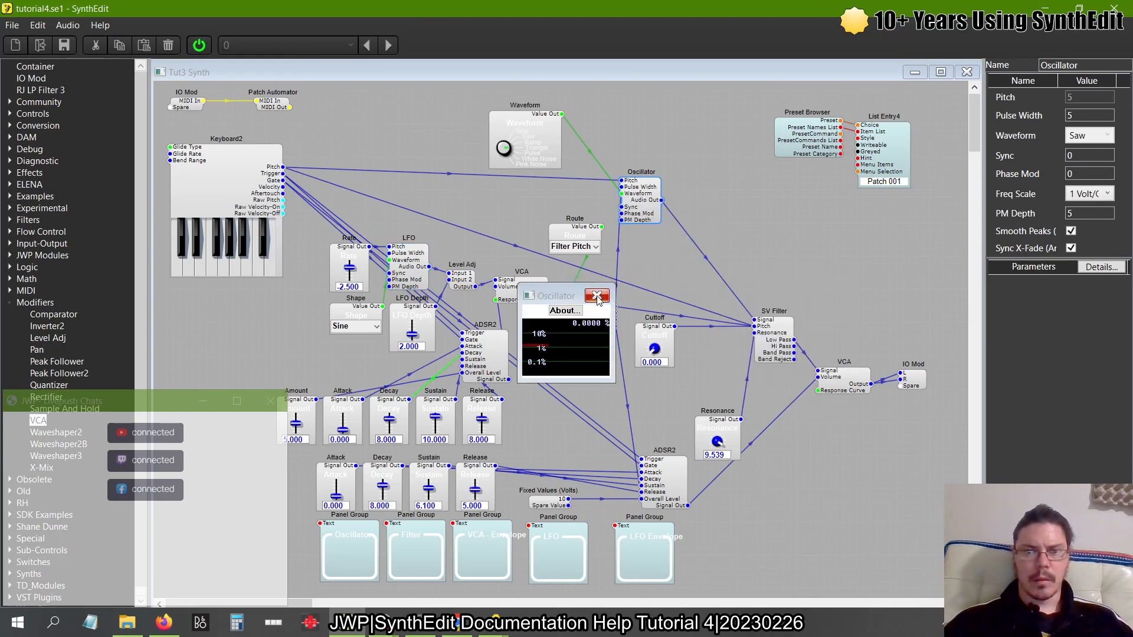
pyautogui.click(596, 296)
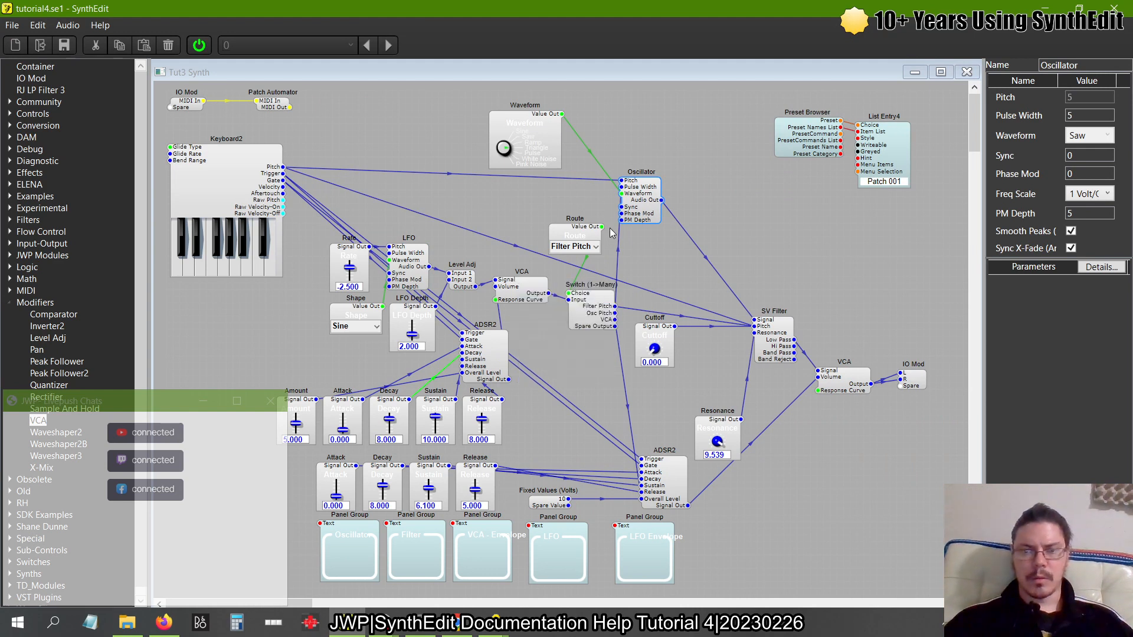
# Move the Waveform module farther from the Oscillator and recheck the Oscillator's debug window
pyautogui.moveTo(537, 125); pyautogui.dragTo(450, 118)
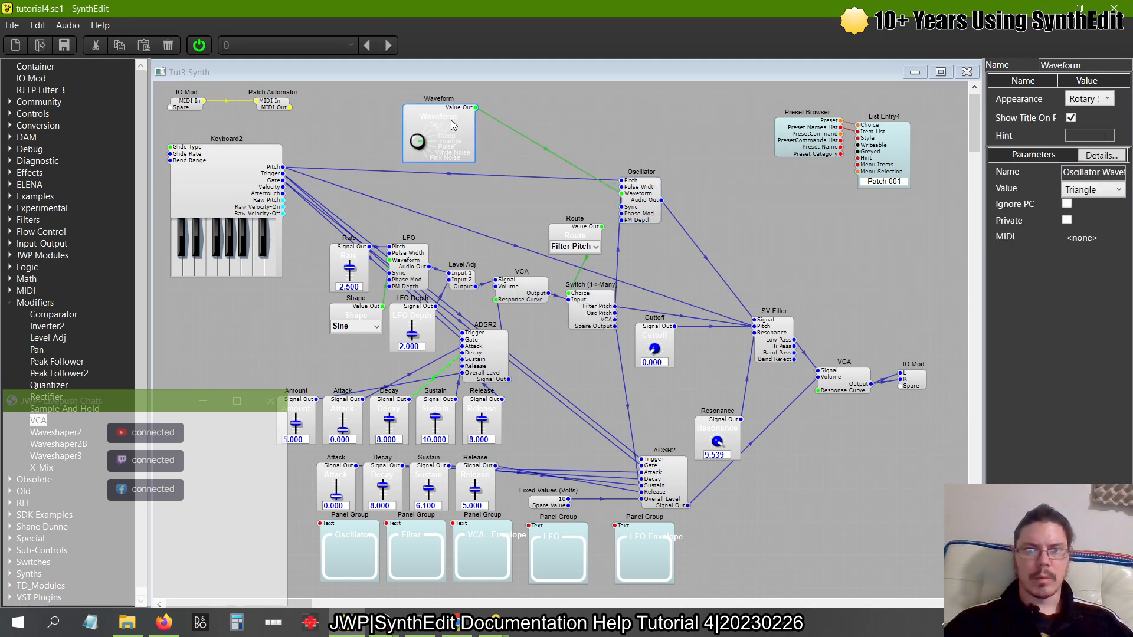
pyautogui.rightClick(644, 199)
pyautogui.moveTo(672, 281)
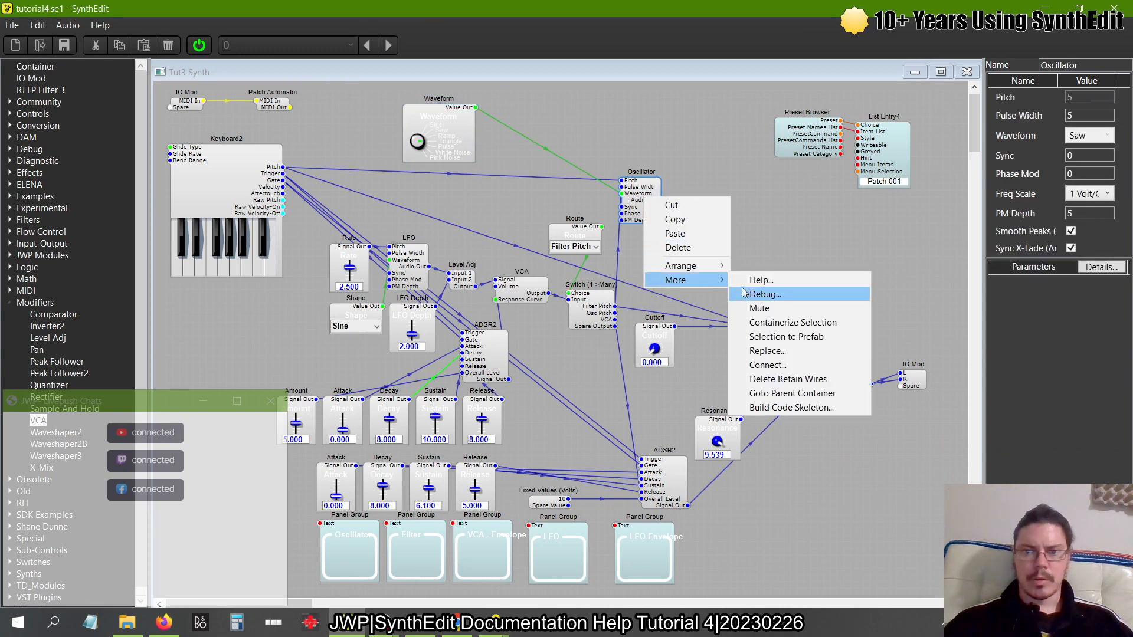
pyautogui.click(750, 298)
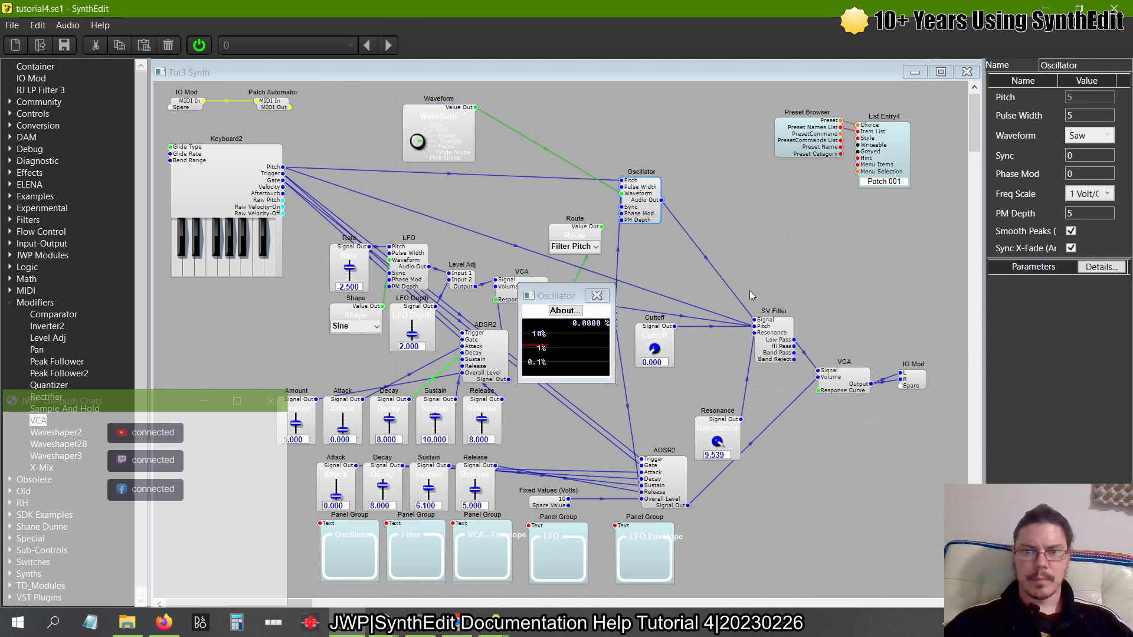
pyautogui.click(596, 295)
# Open the synth's control panel, play a keyboard note and return to the structure view
pyautogui.rightClick(607, 122)
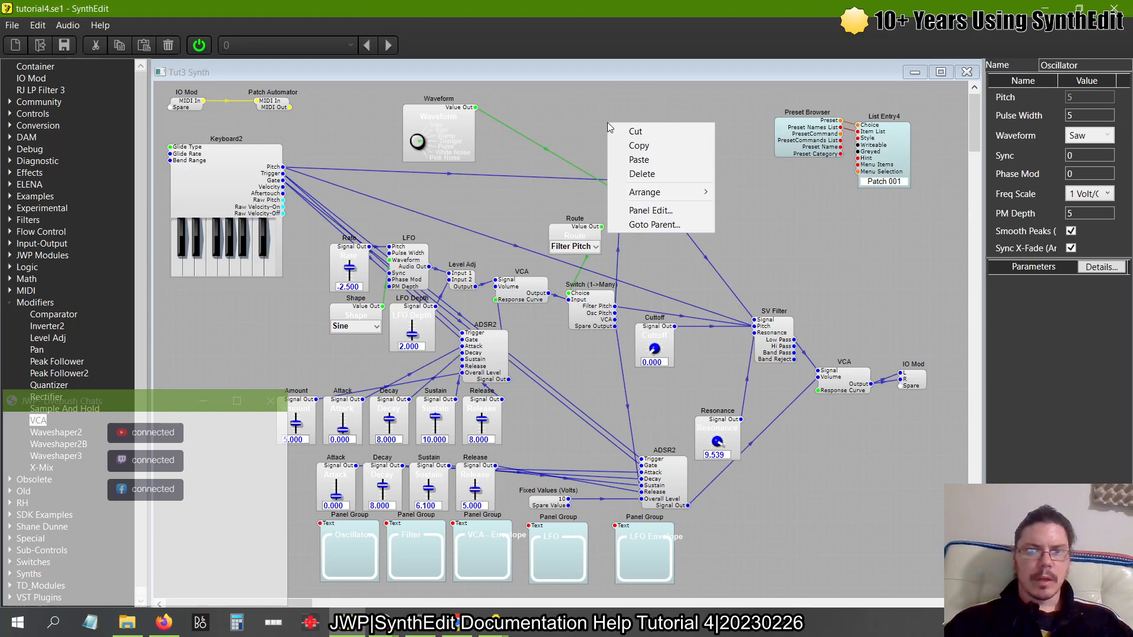
pyautogui.click(650, 210)
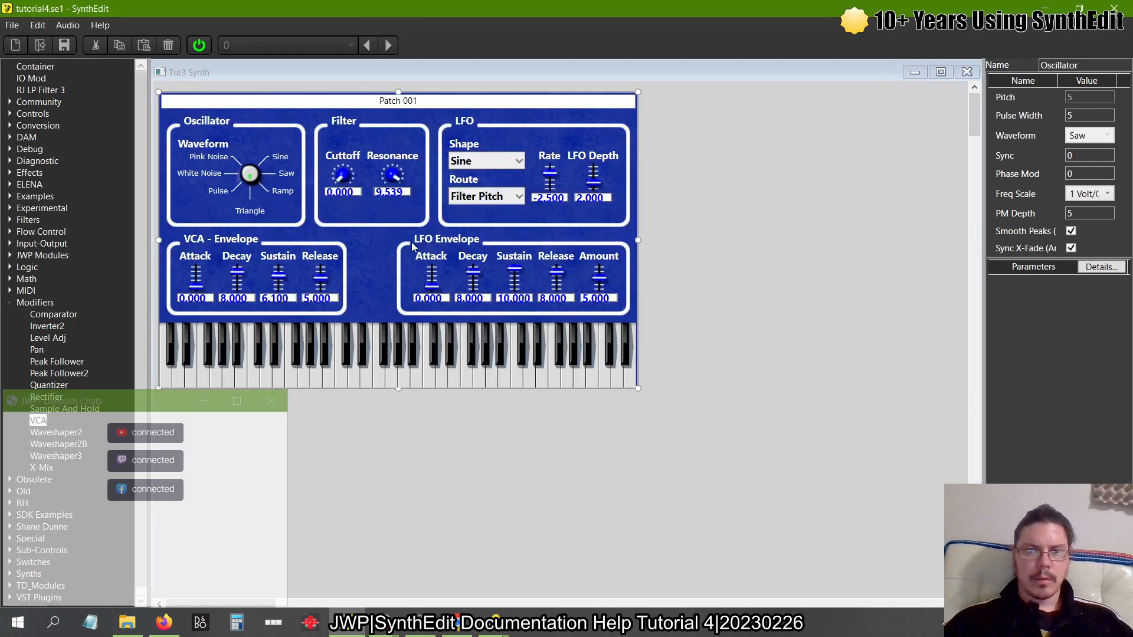
pyautogui.click(411, 345)
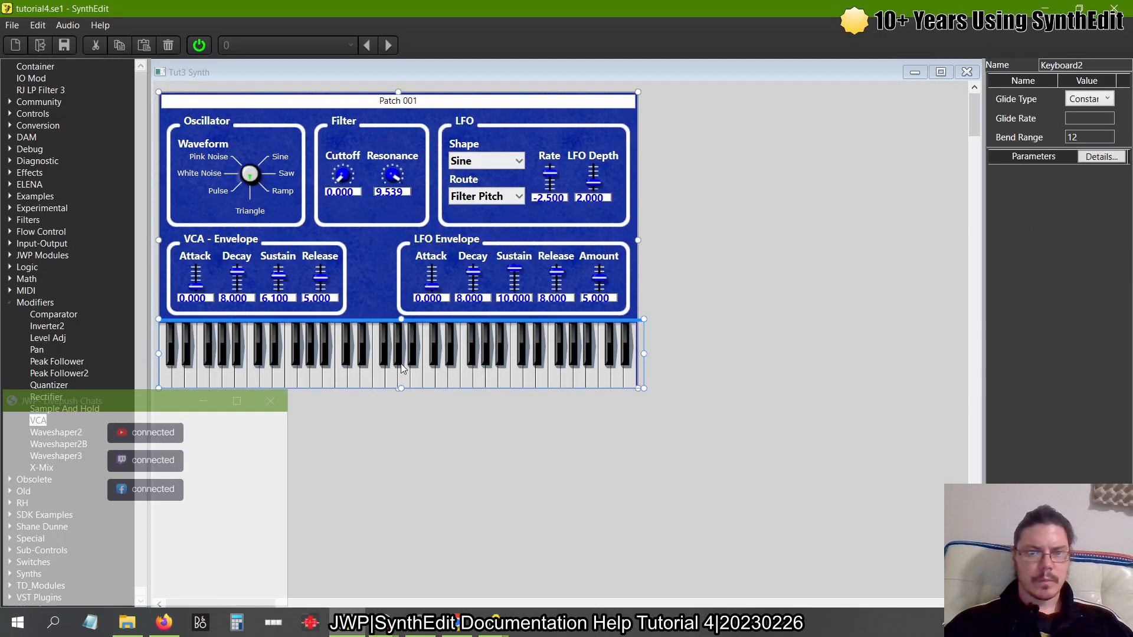
pyautogui.click(970, 73)
# Examine the Oscillator's debug graph while the audio runs, stop the audio and close the Tut3 Synth structure
pyautogui.click(641, 200)
pyautogui.rightClick(642, 201)
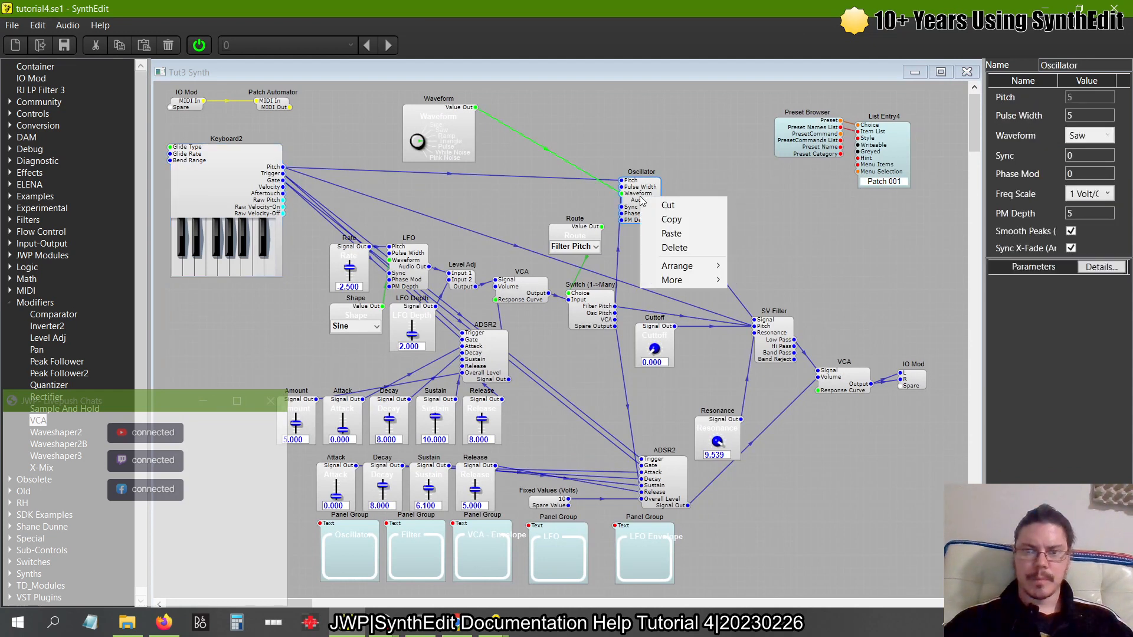
pyautogui.moveTo(672, 280)
pyautogui.click(747, 295)
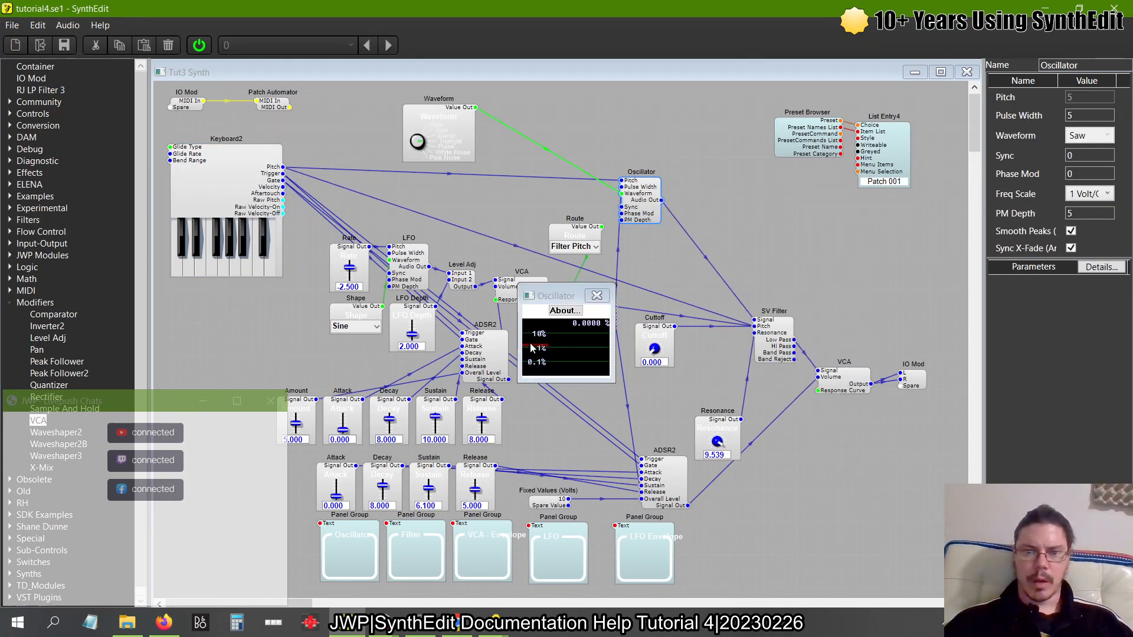
pyautogui.click(597, 295)
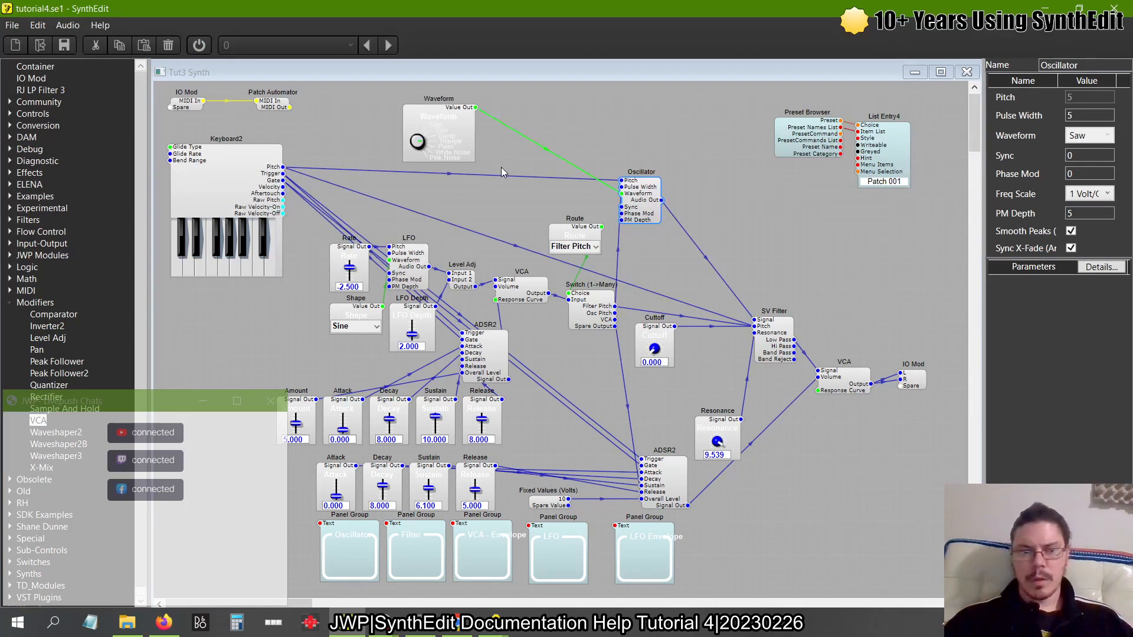
pyautogui.click(967, 72)
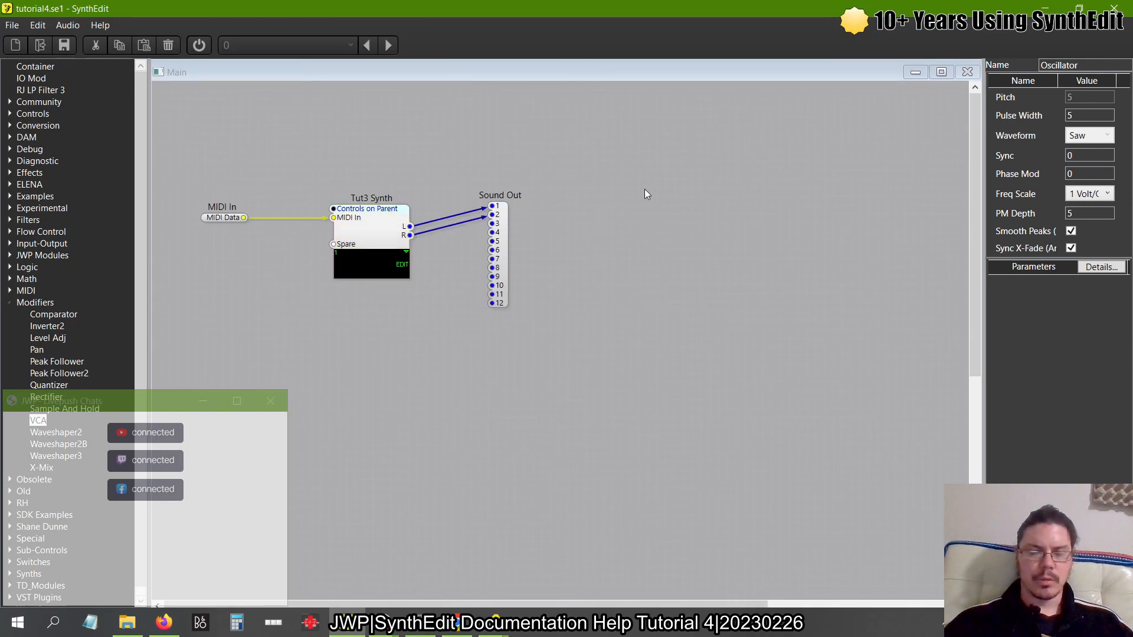